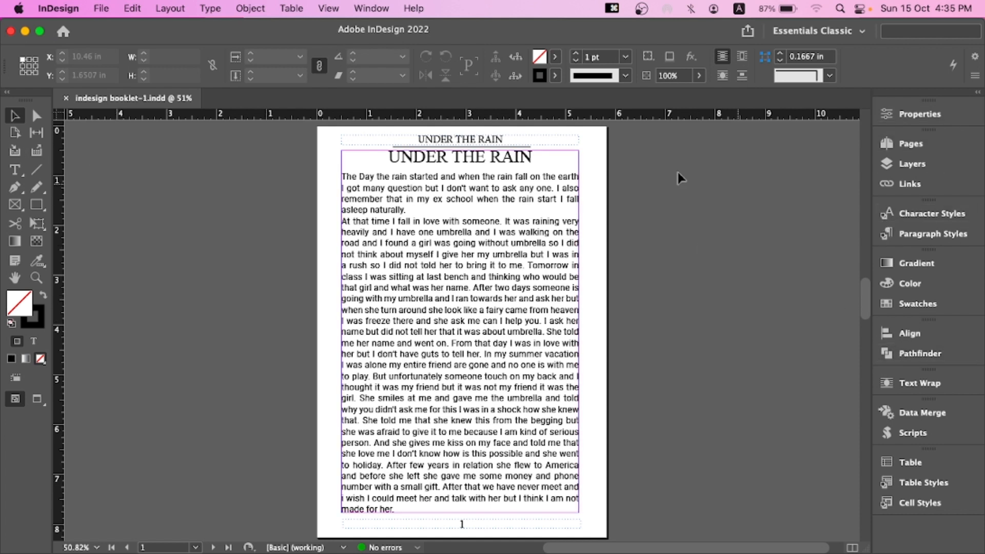
# Open the Character Styles and Paragraph Styles panels to review the booklet's existing styles
pyautogui.click(904, 218)
pyautogui.click(906, 233)
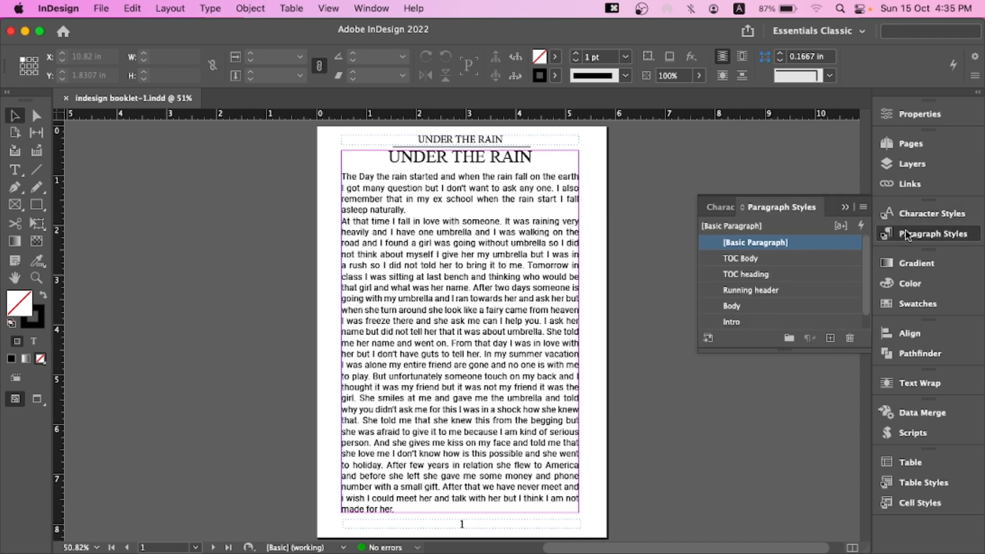
pyautogui.click(905, 214)
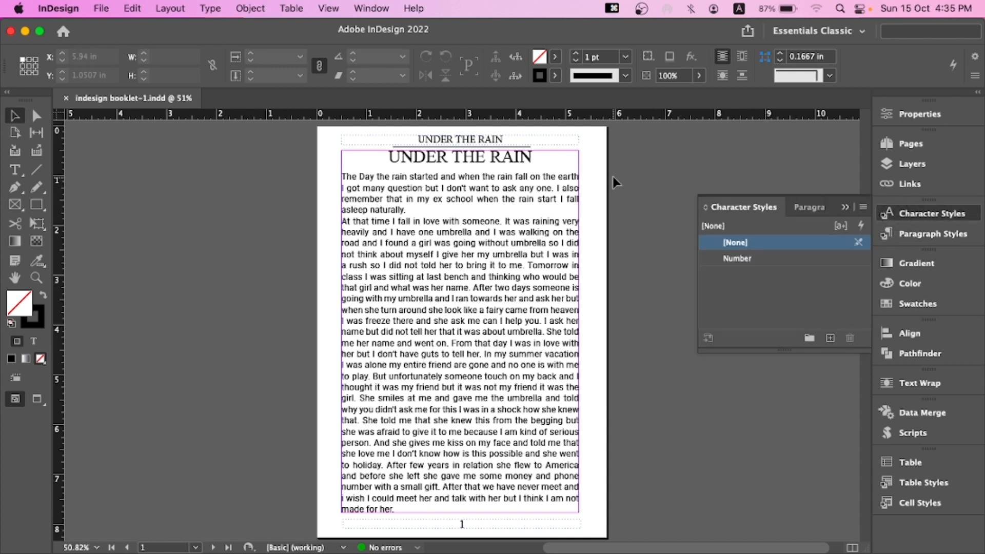
pyautogui.click(844, 206)
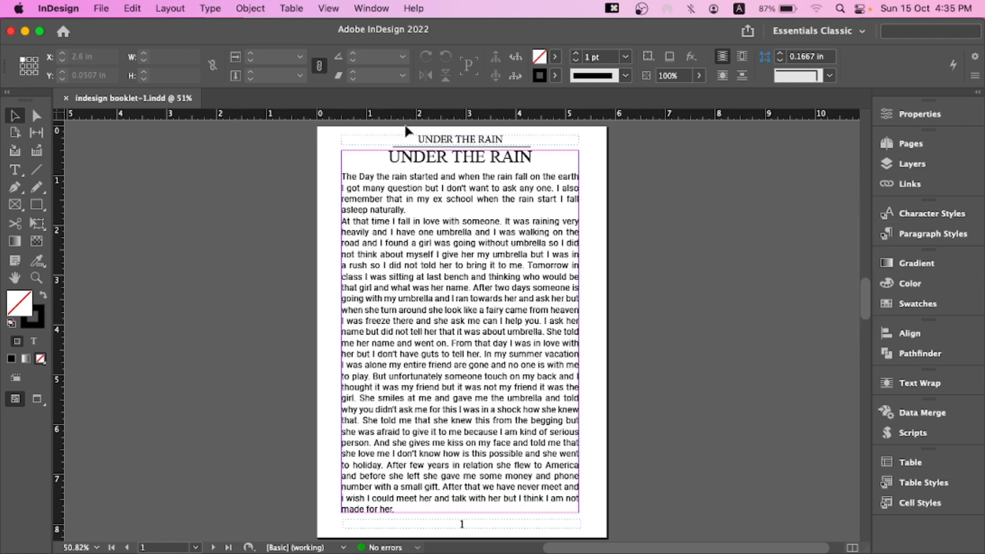
# Scroll through the booklet to review the story pages and their layout
pyautogui.scroll(-3, 528, 264)
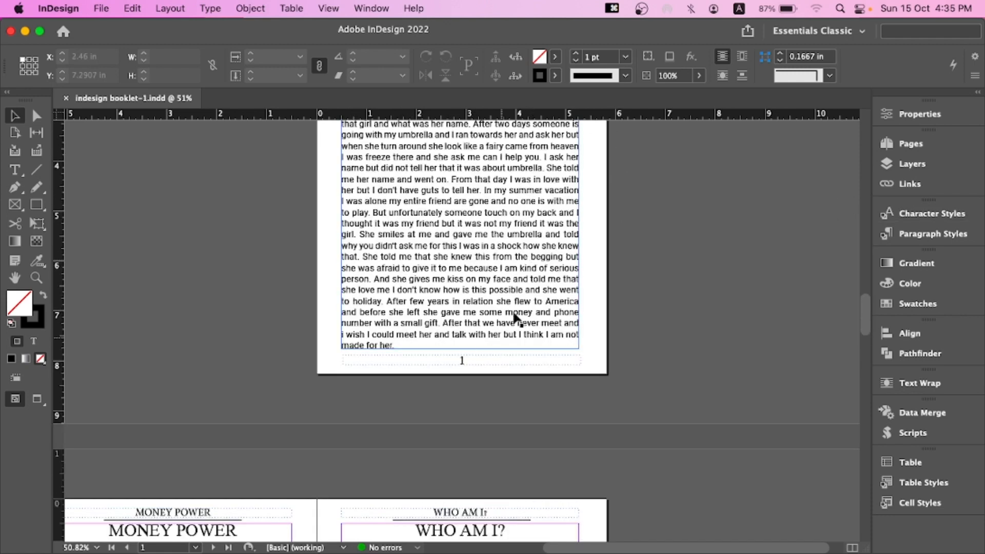
pyautogui.scroll(-2, 642, 277)
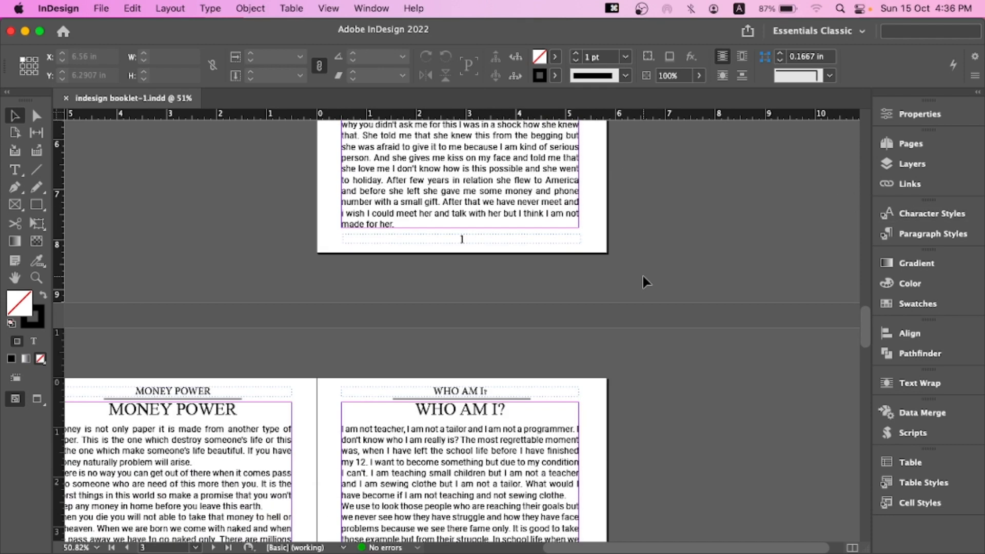
pyautogui.scroll(-2, 642, 274)
pyautogui.scroll(6, 643, 274)
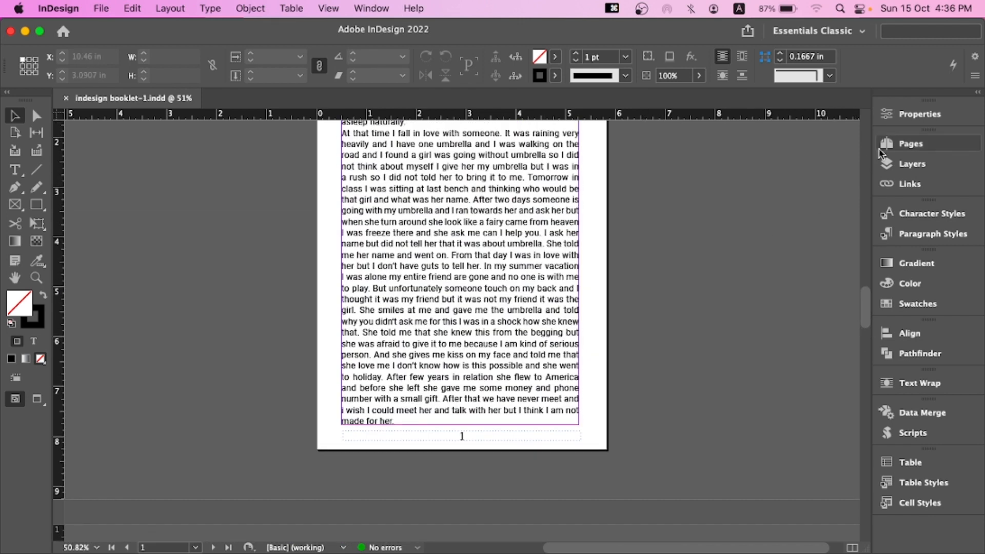
# Open the Pages panel to review the parent pages and page thumbnails, then collapse it
pyautogui.click(878, 149)
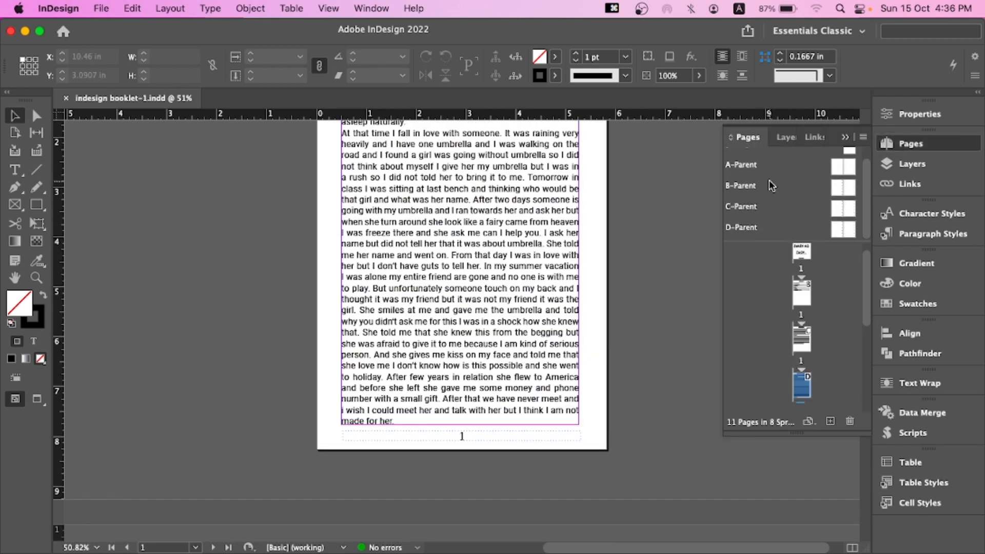
pyautogui.scroll(1, 768, 179)
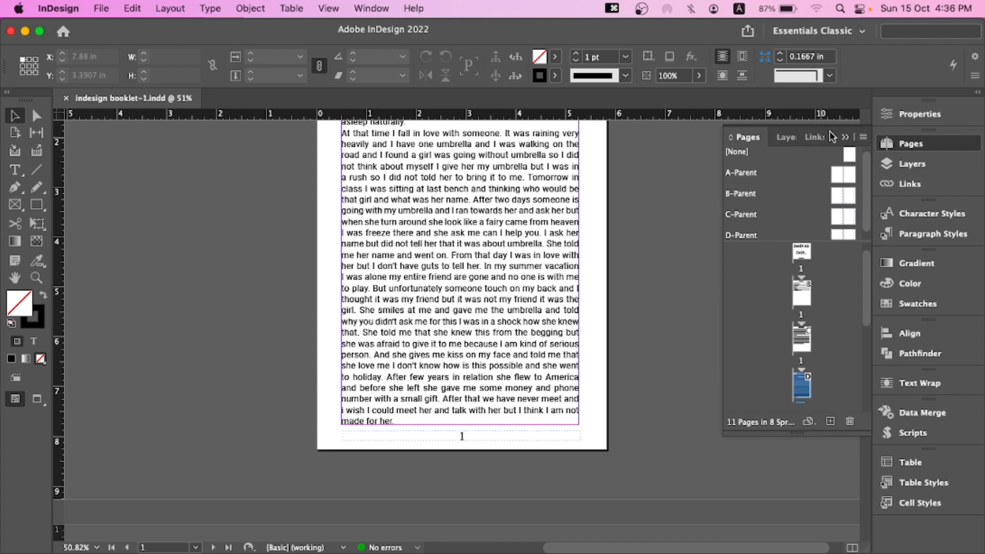
pyautogui.click(886, 144)
pyautogui.click(883, 148)
pyautogui.click(844, 137)
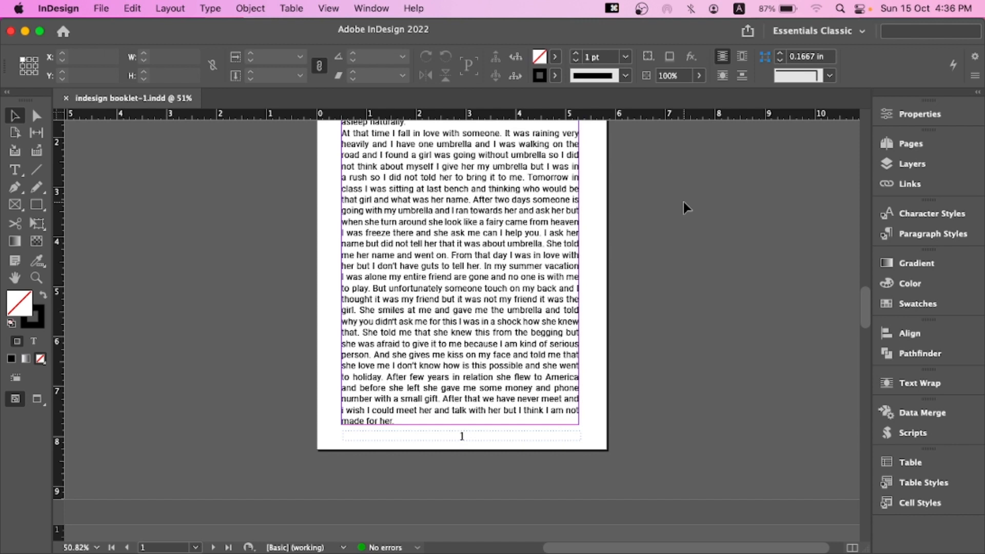
# Start a new document and set its page size to A5
pyautogui.click(106, 8)
pyautogui.moveTo(111, 34)
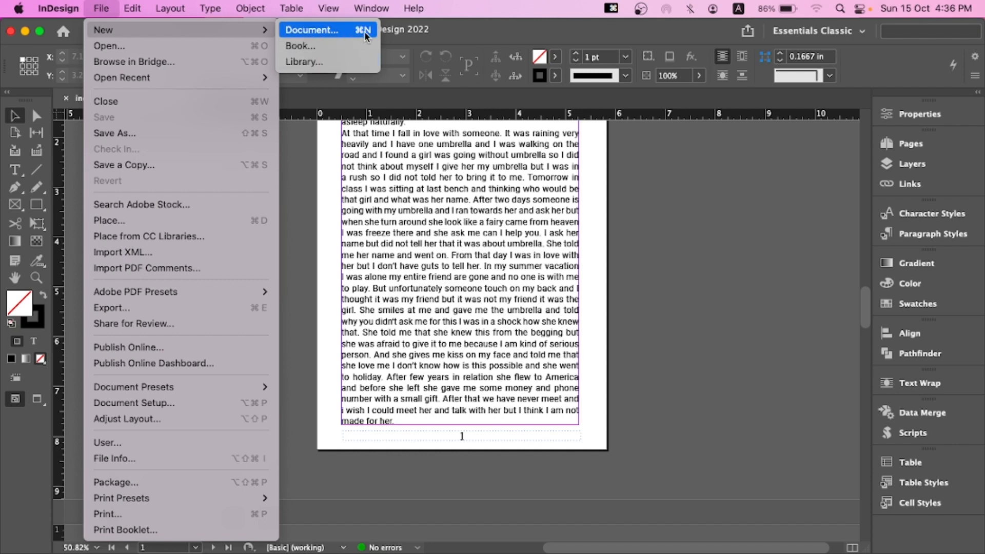
pyautogui.click(656, 235)
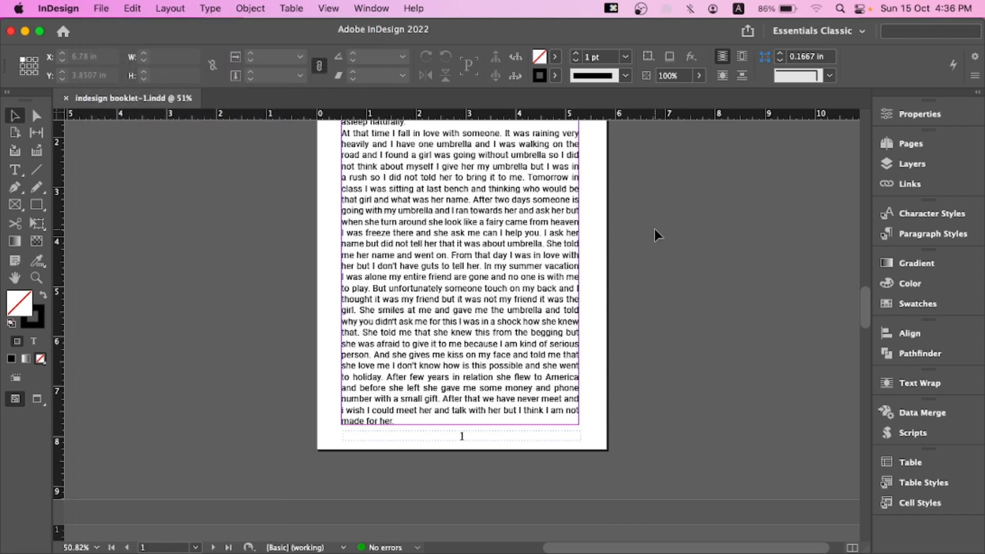
pyautogui.press('super+n')
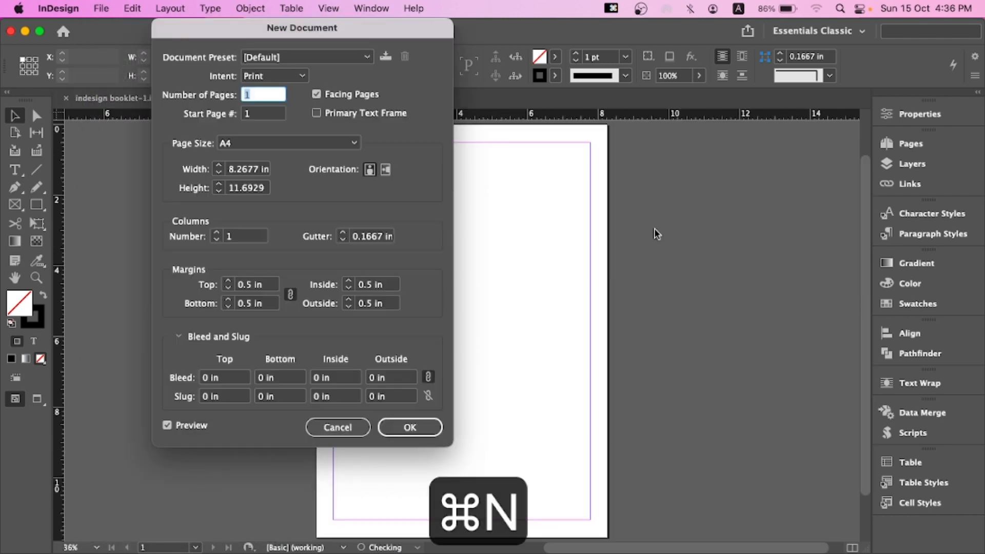
pyautogui.click(322, 138)
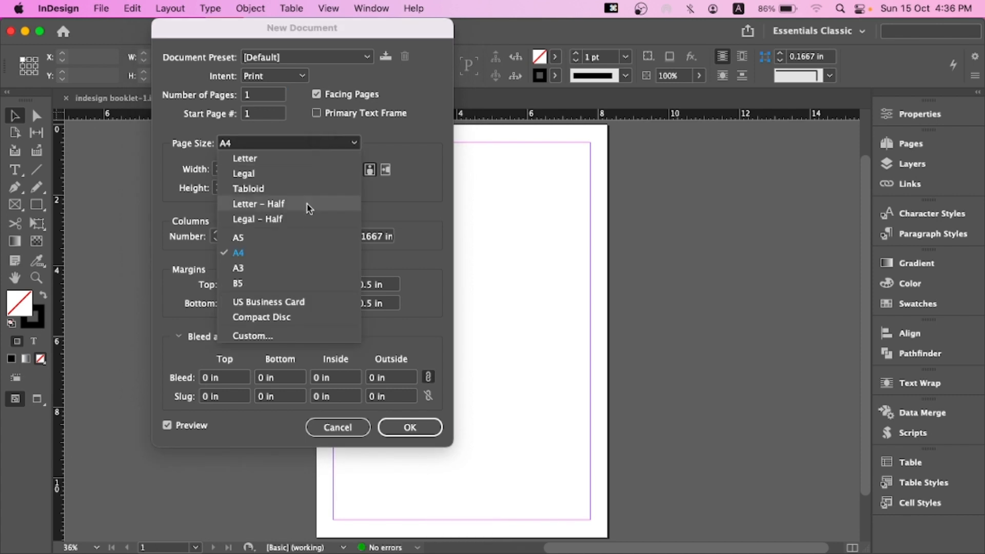
pyautogui.click(297, 234)
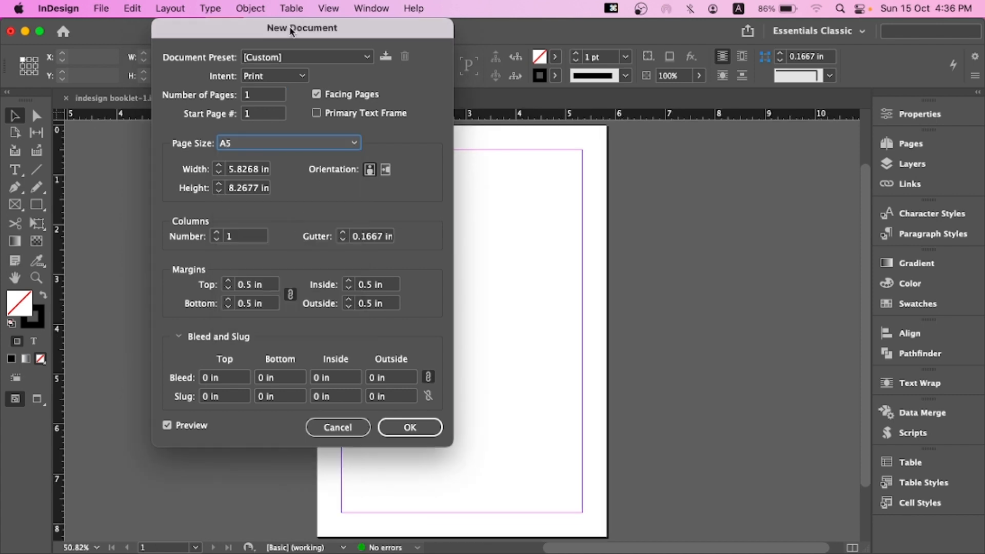
# Examine the new document's preset, intent, page count, start page, facing pages and page size options
pyautogui.moveTo(290, 26); pyautogui.dragTo(460, 55)
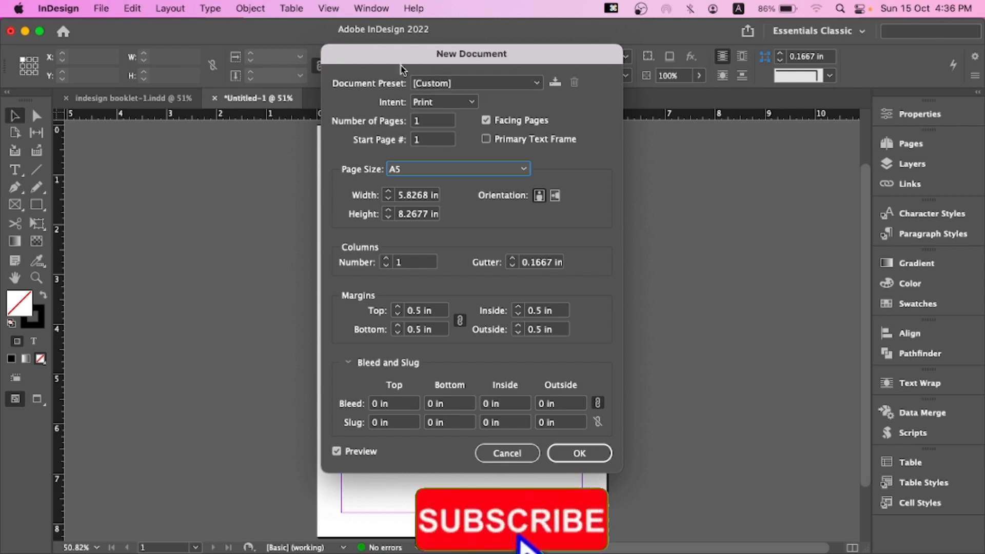
pyautogui.moveTo(340, 61); pyautogui.dragTo(312, 43)
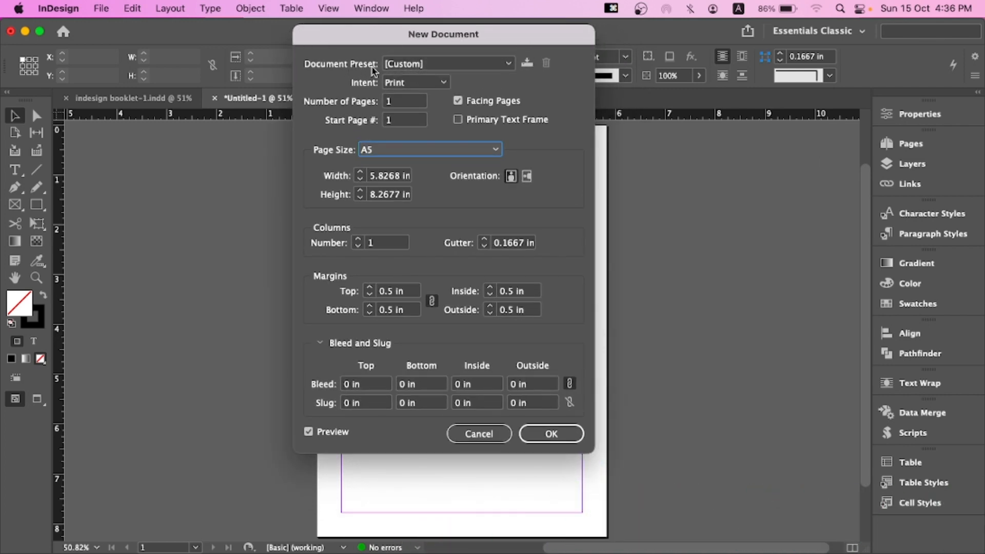
pyautogui.click(431, 63)
pyautogui.click(433, 64)
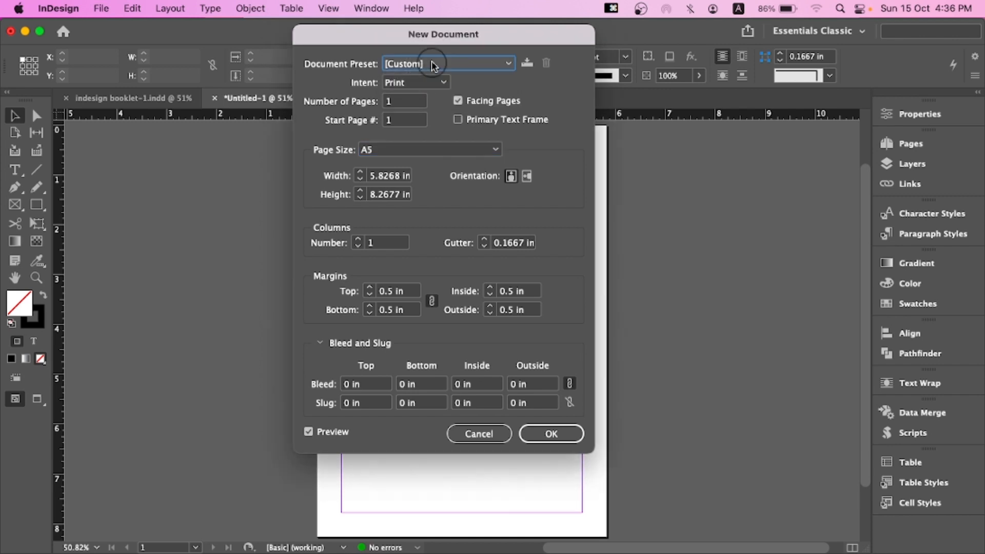
pyautogui.click(494, 64)
pyautogui.click(480, 82)
pyautogui.click(427, 83)
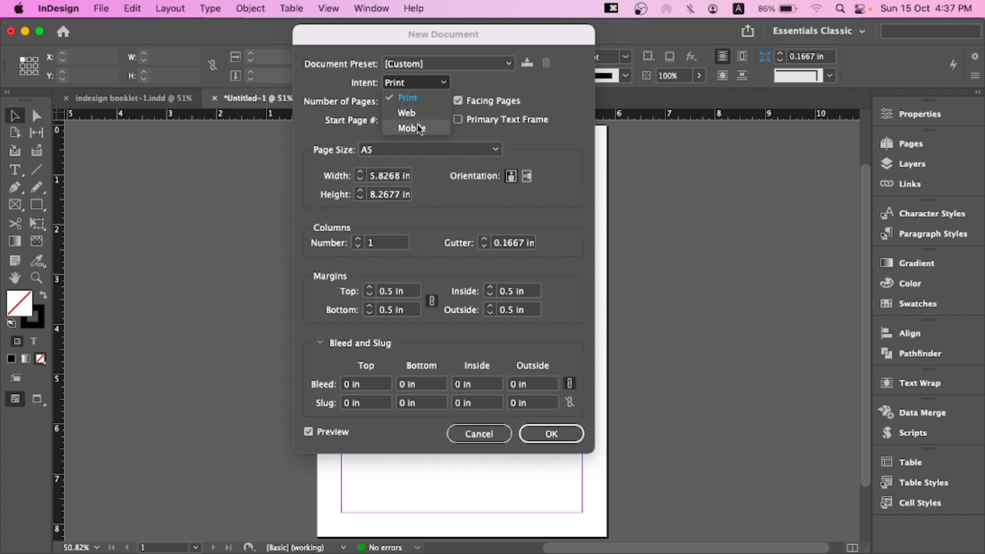
pyautogui.click(543, 136)
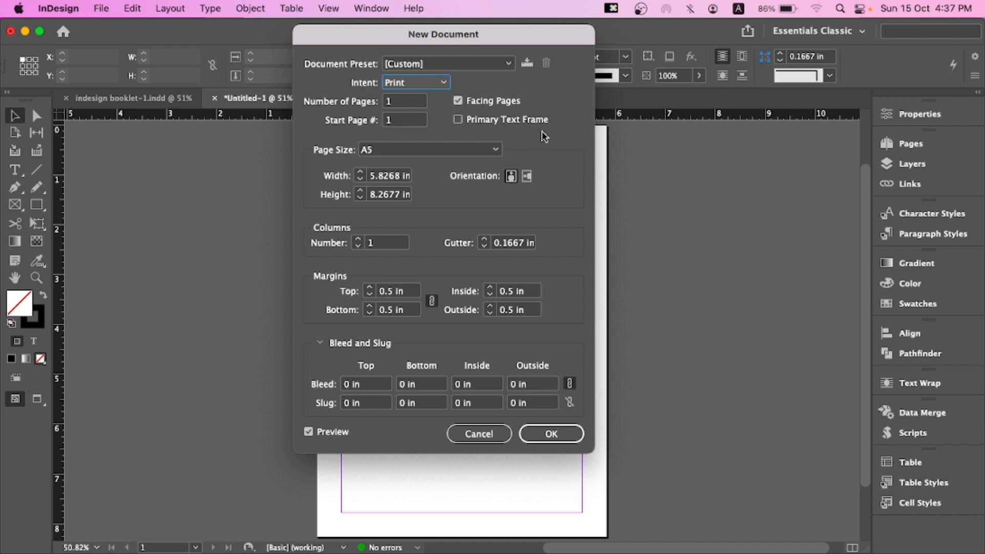
pyautogui.click(418, 101)
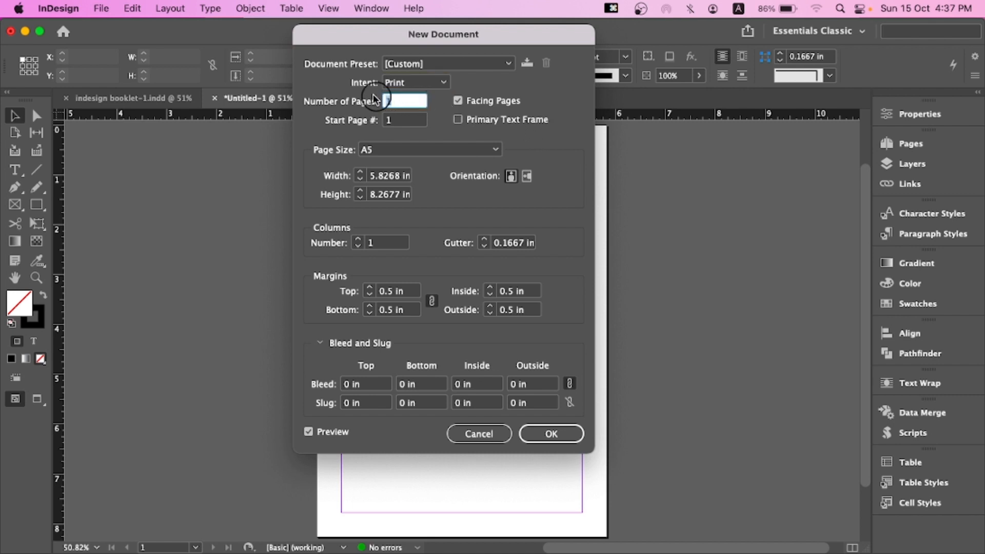
pyautogui.click(406, 118)
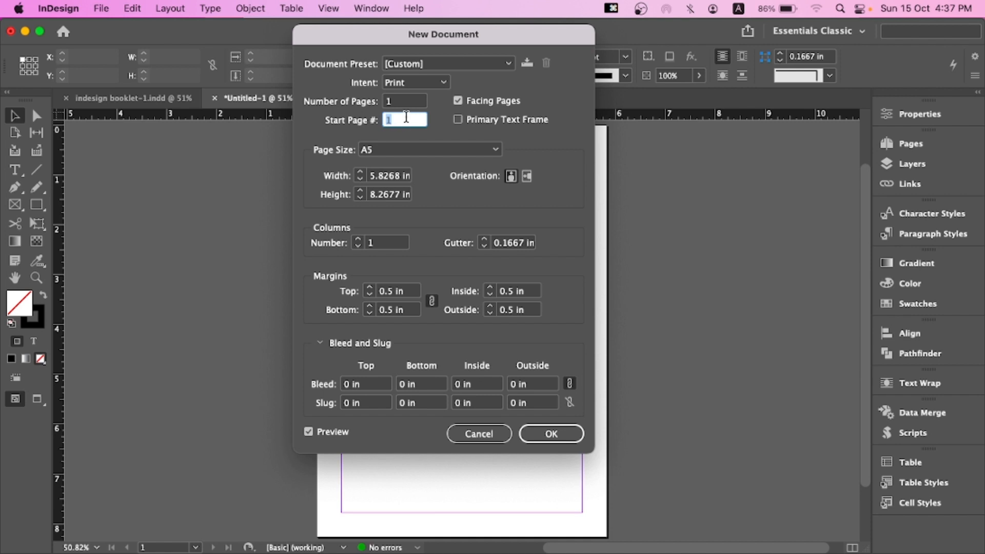
pyautogui.click(458, 101)
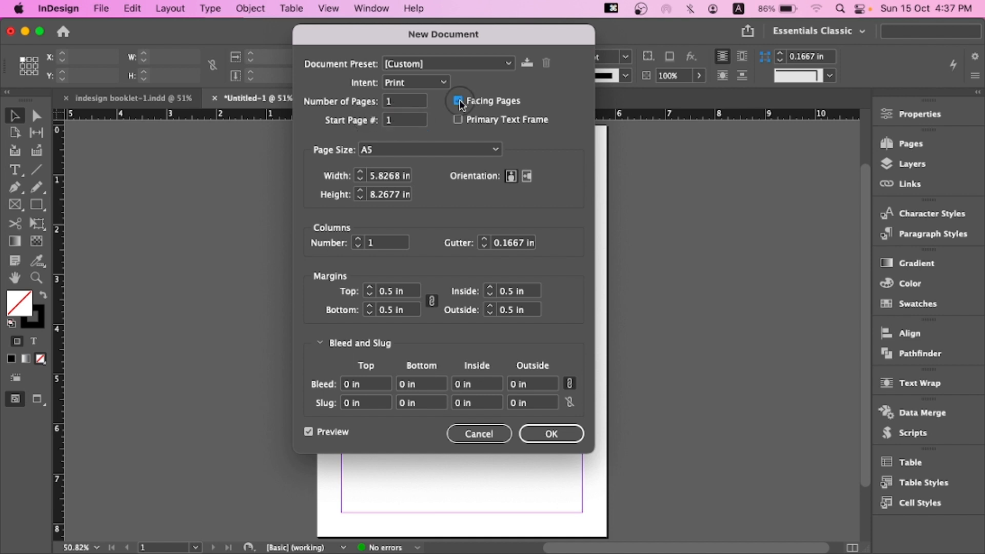
pyautogui.click(460, 101)
pyautogui.click(459, 101)
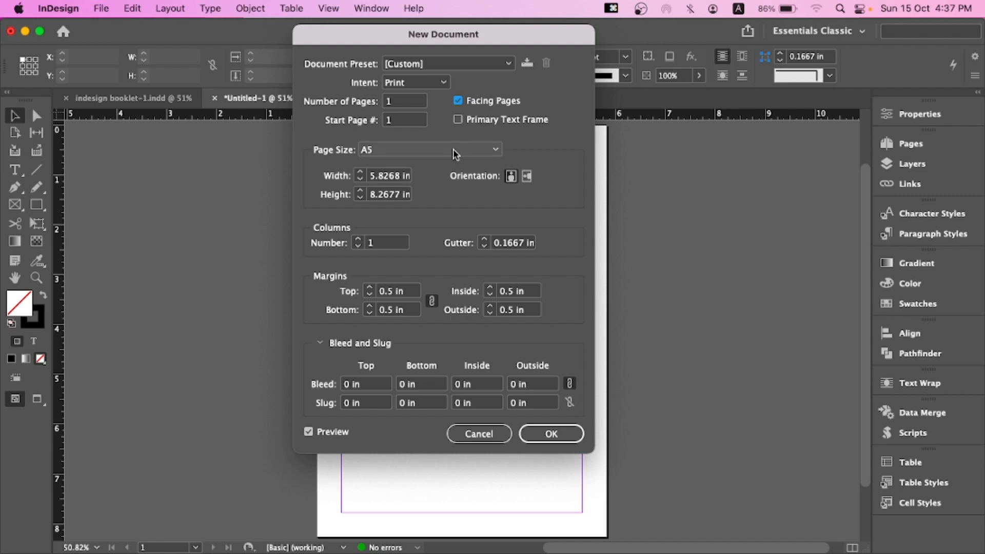
pyautogui.click(375, 154)
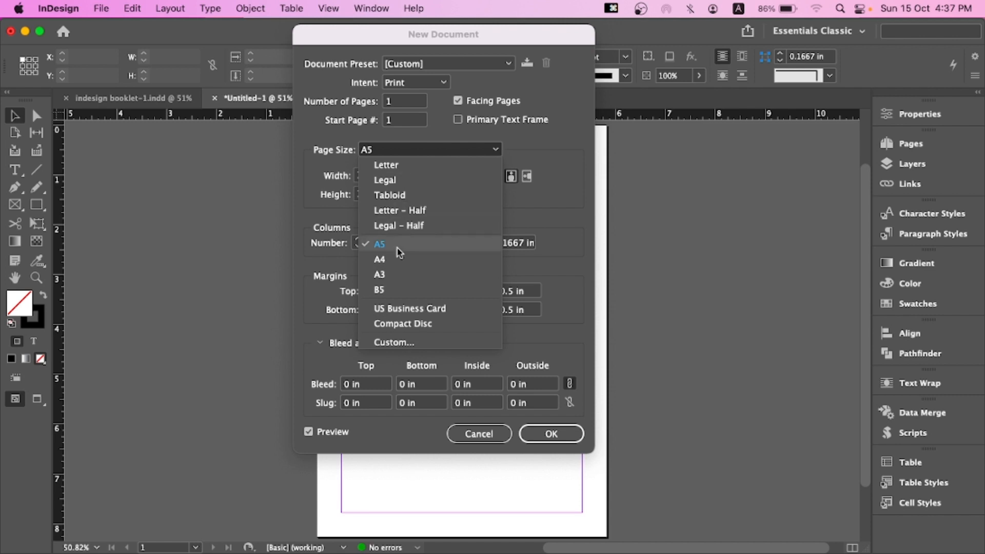
pyautogui.click(417, 148)
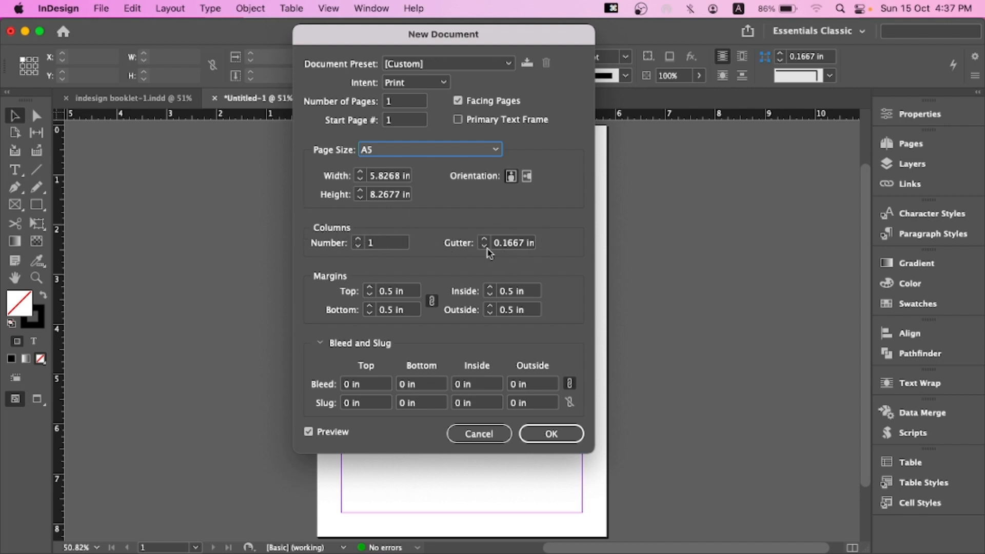
# Unlink the margin values so each margin can be set separately
pyautogui.moveTo(512, 30); pyautogui.dragTo(304, 32)
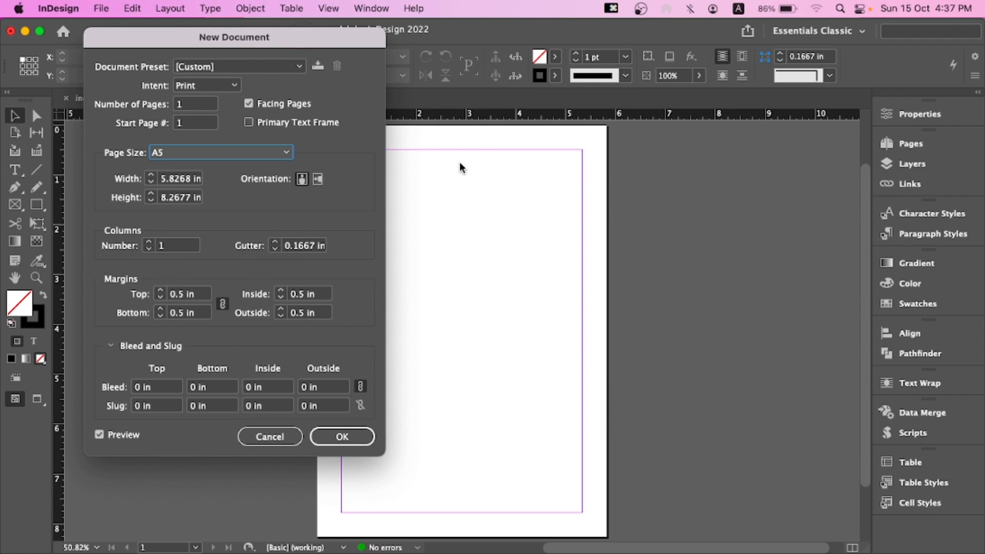
pyautogui.moveTo(436, 149); pyautogui.dragTo(569, 149)
pyautogui.moveTo(192, 30); pyautogui.dragTo(175, 30)
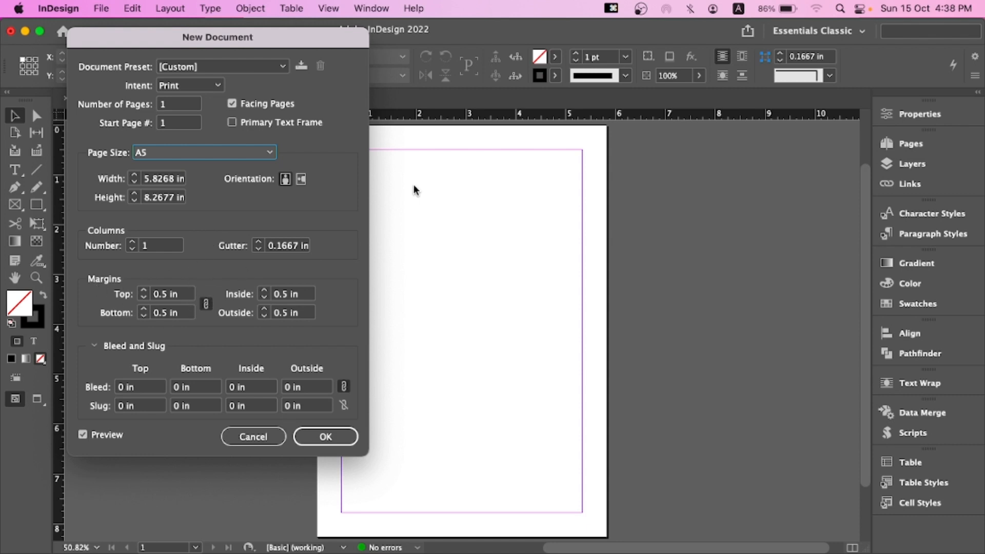
pyautogui.click(336, 440)
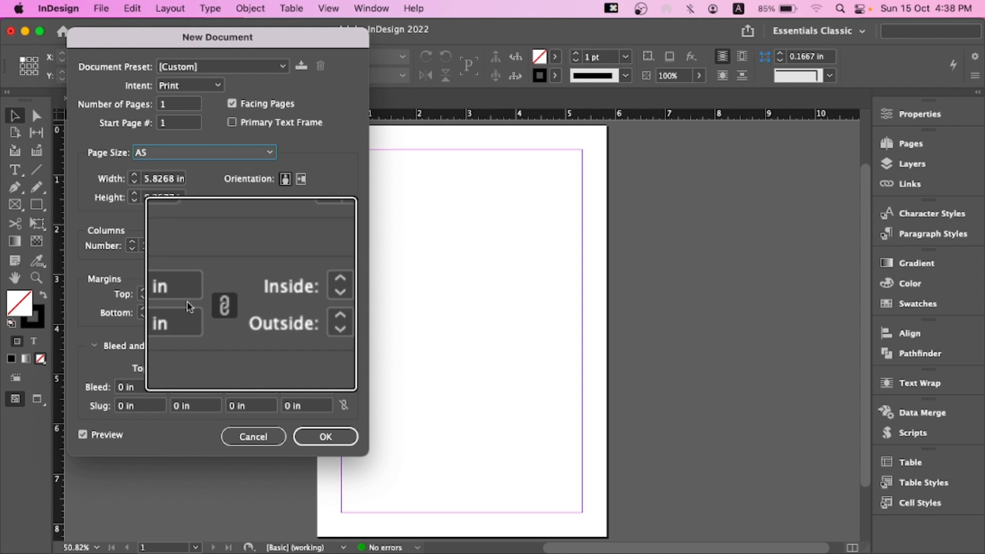
pyautogui.click(205, 304)
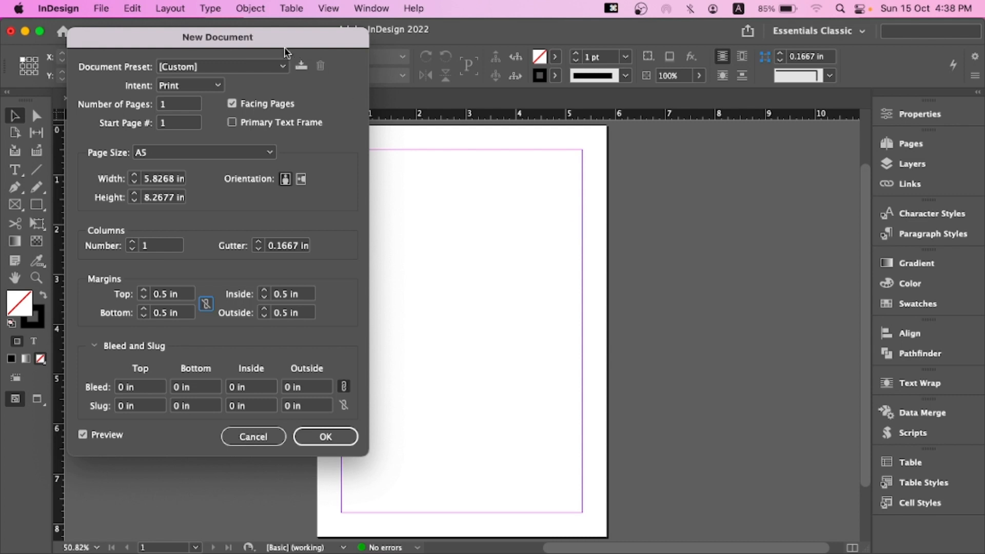
# Set the inside margin to 0.6875 in and the outside margin to 0.5625 in, then cancel the dialog
pyautogui.moveTo(274, 44); pyautogui.dragTo(271, 44)
pyautogui.moveTo(238, 40); pyautogui.dragTo(235, 40)
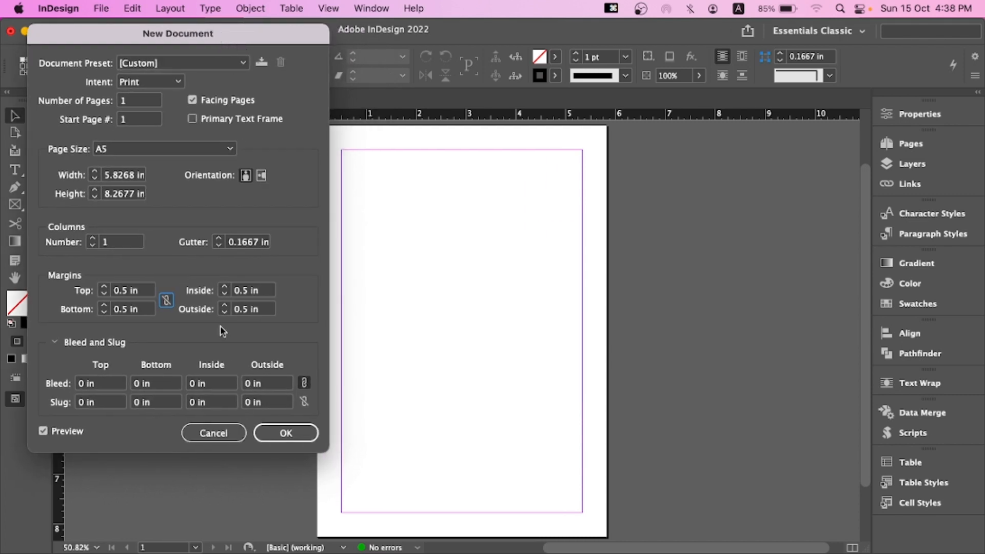
pyautogui.click(224, 287)
pyautogui.click(224, 288)
pyautogui.click(224, 288)
pyautogui.click(44, 430)
pyautogui.click(44, 431)
pyautogui.click(224, 288)
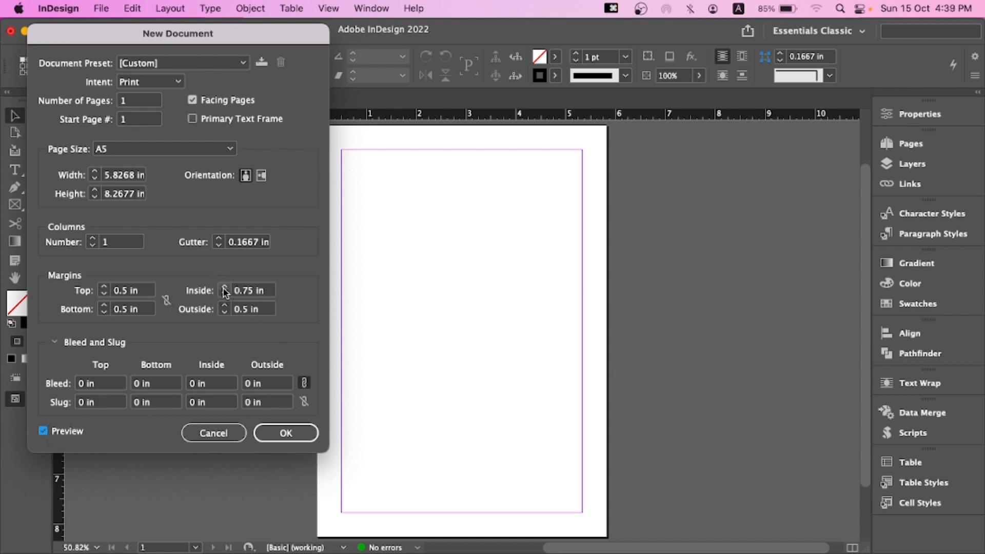
pyautogui.click(225, 293)
pyautogui.click(225, 293)
pyautogui.click(224, 288)
pyautogui.click(224, 306)
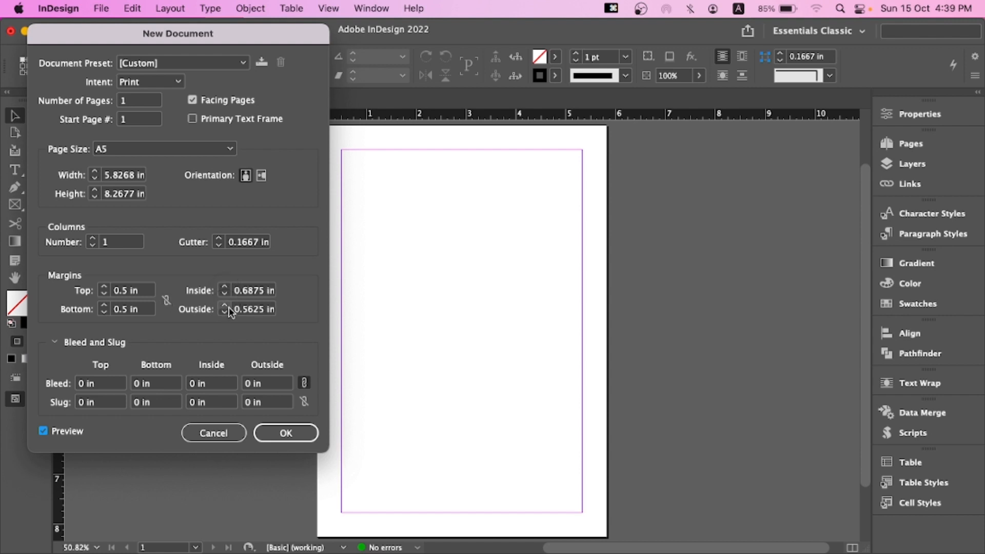
pyautogui.click(234, 433)
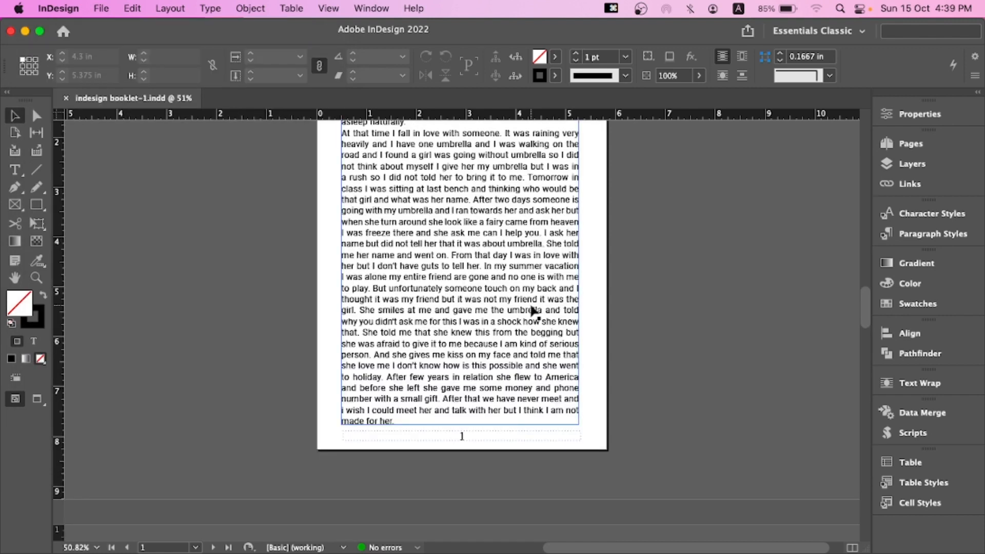
# Open a new document, choose the A5 page size and unlink the margin values
pyautogui.press('super+n')
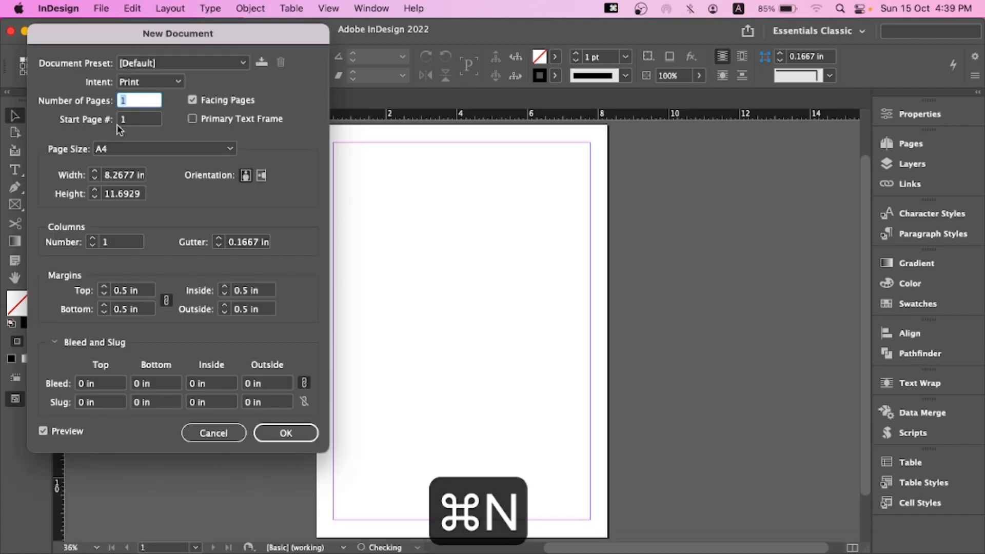
pyautogui.click(133, 149)
pyautogui.click(164, 243)
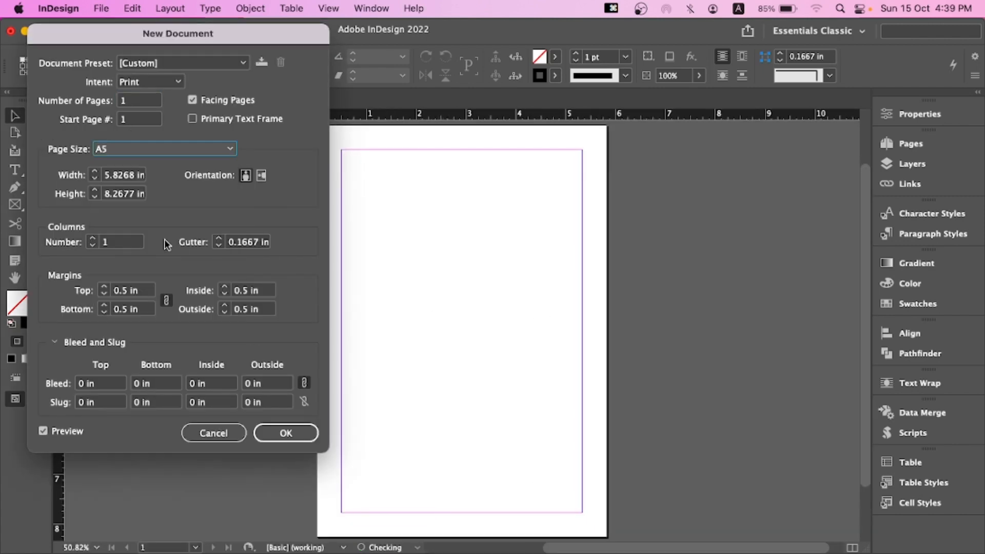
pyautogui.click(166, 300)
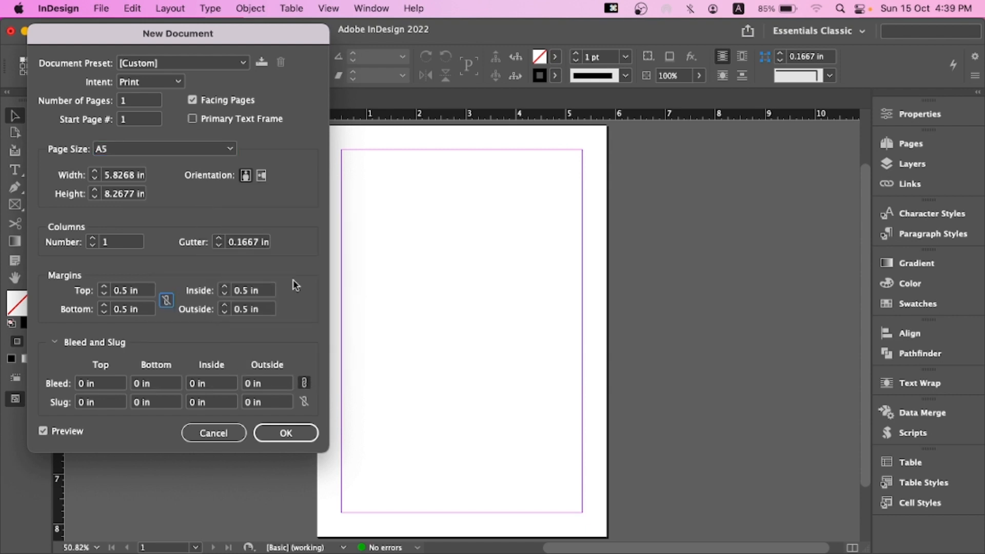
# Set the inside margin to 0.65 in
pyautogui.click(224, 288)
pyautogui.click(224, 288)
pyautogui.click(224, 289)
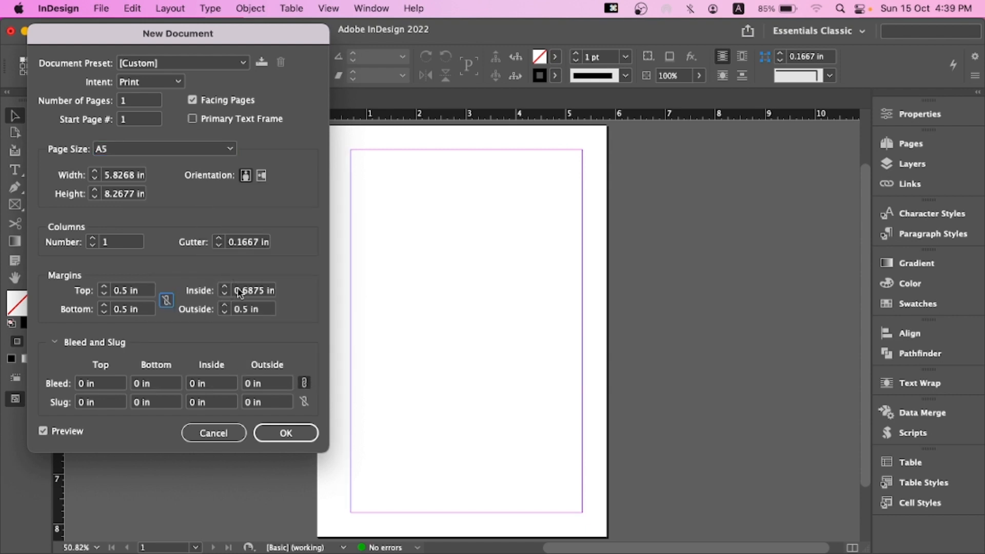
pyautogui.click(224, 294)
pyautogui.moveTo(272, 39); pyautogui.dragTo(249, 39)
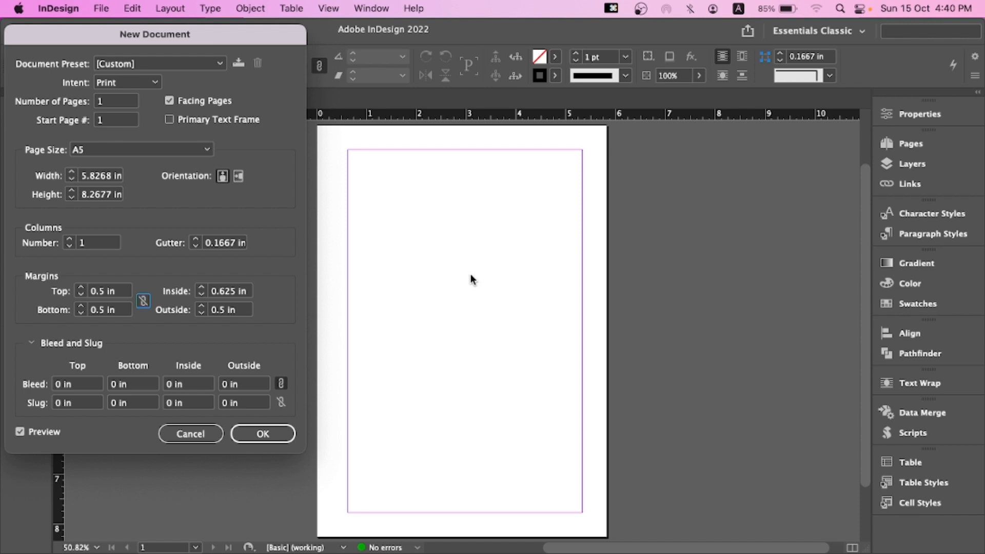
pyautogui.click(201, 288)
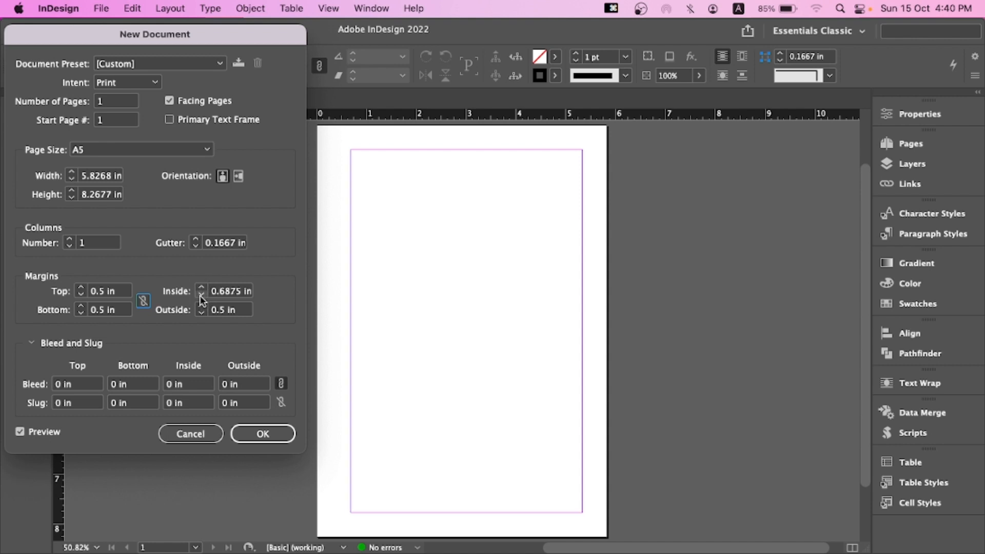
pyautogui.tripleClick(249, 291)
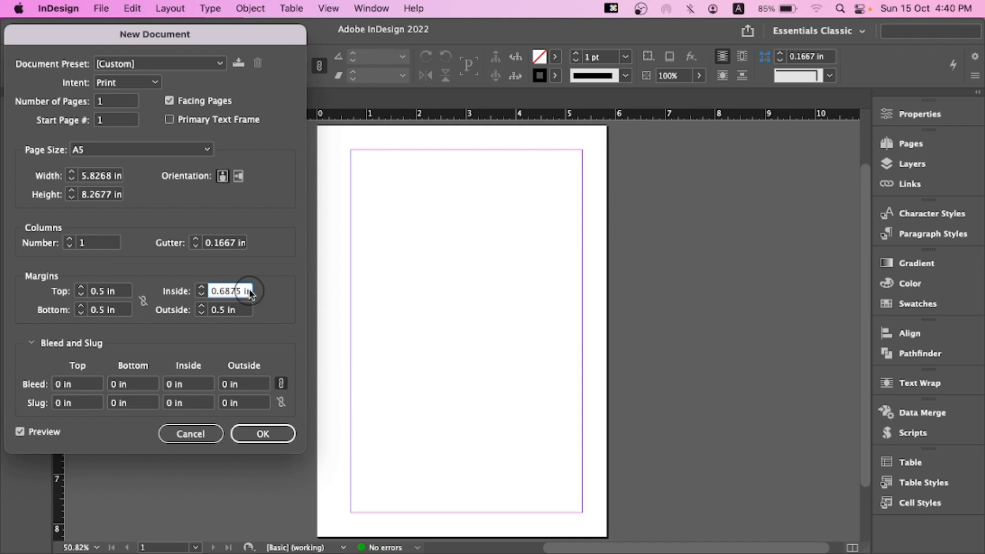
pyautogui.write('0.65')
pyautogui.click(247, 310)
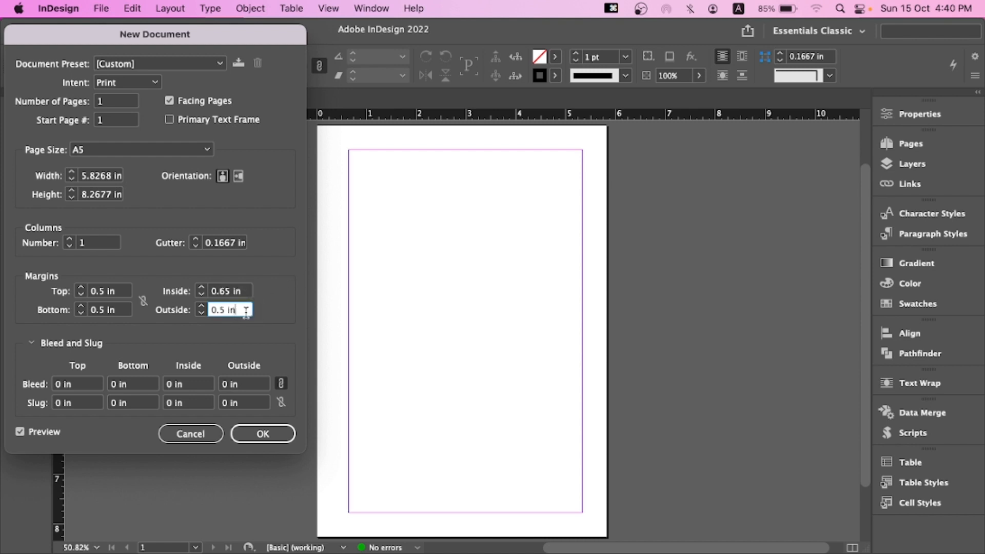
# Set the top and bottom margins to 0.5625 in
pyautogui.moveTo(194, 36); pyautogui.dragTo(217, 29)
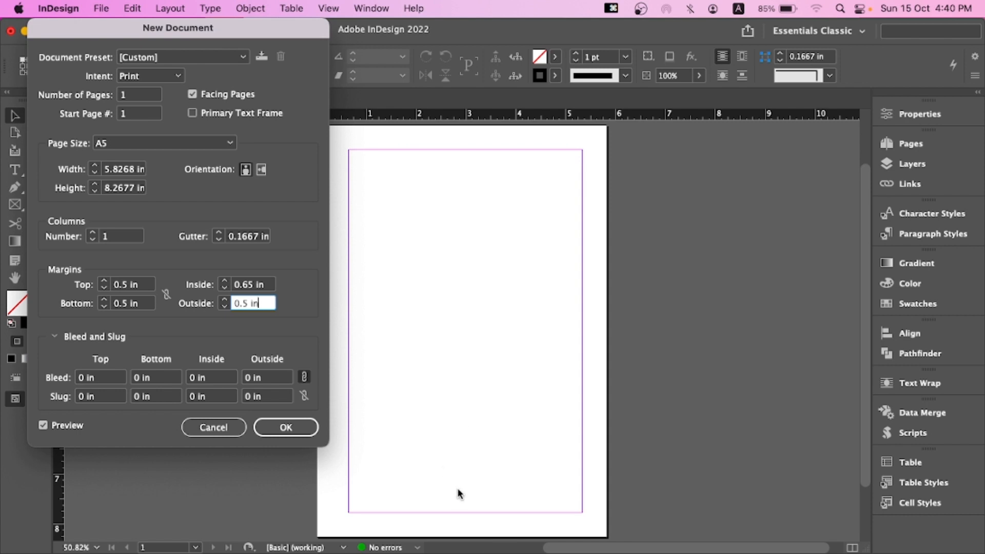
pyautogui.click(402, 130)
pyautogui.click(105, 281)
pyautogui.click(104, 301)
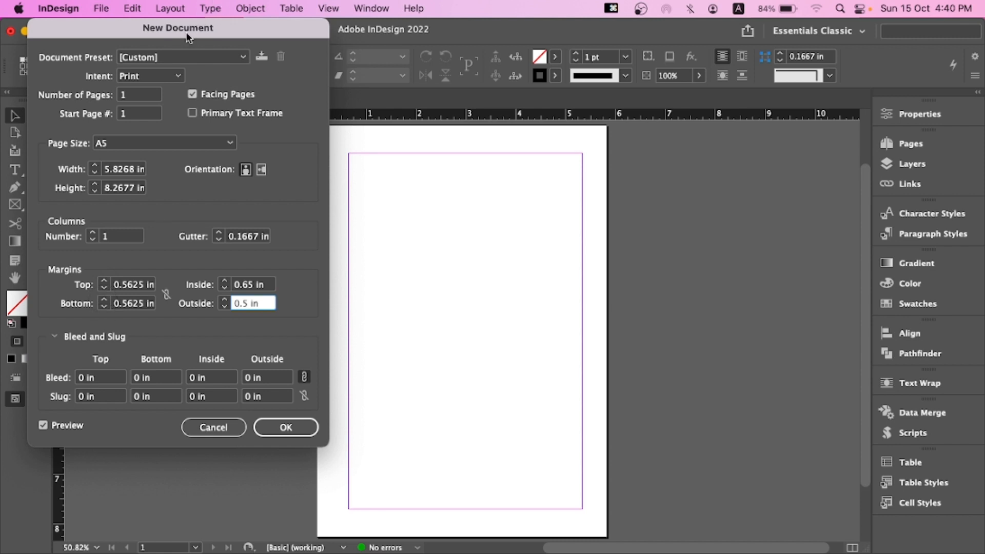
pyautogui.moveTo(186, 32); pyautogui.dragTo(294, 18)
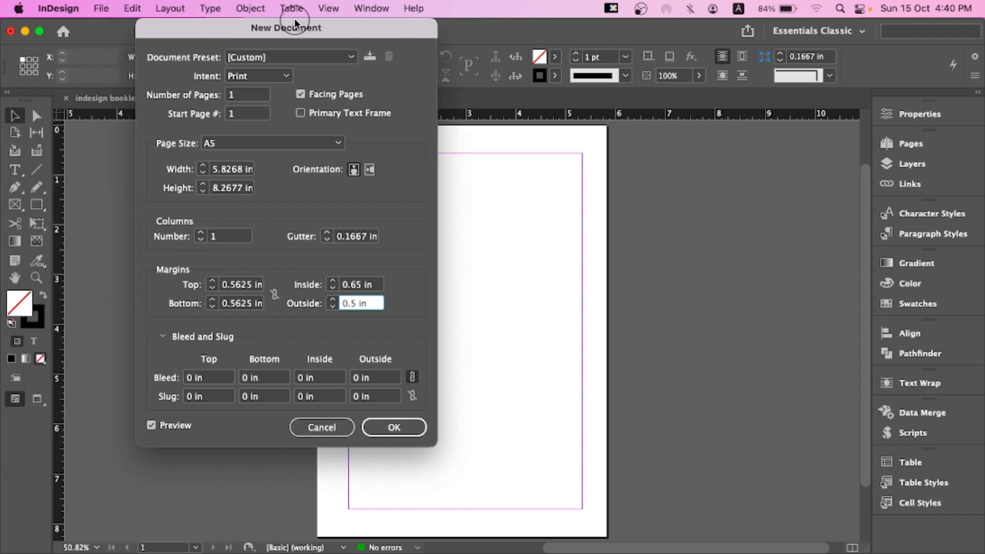
# Set the bleed to 0.1875 in on all sides
pyautogui.click(166, 338)
pyautogui.click(162, 335)
pyautogui.moveTo(304, 30); pyautogui.dragTo(239, 23)
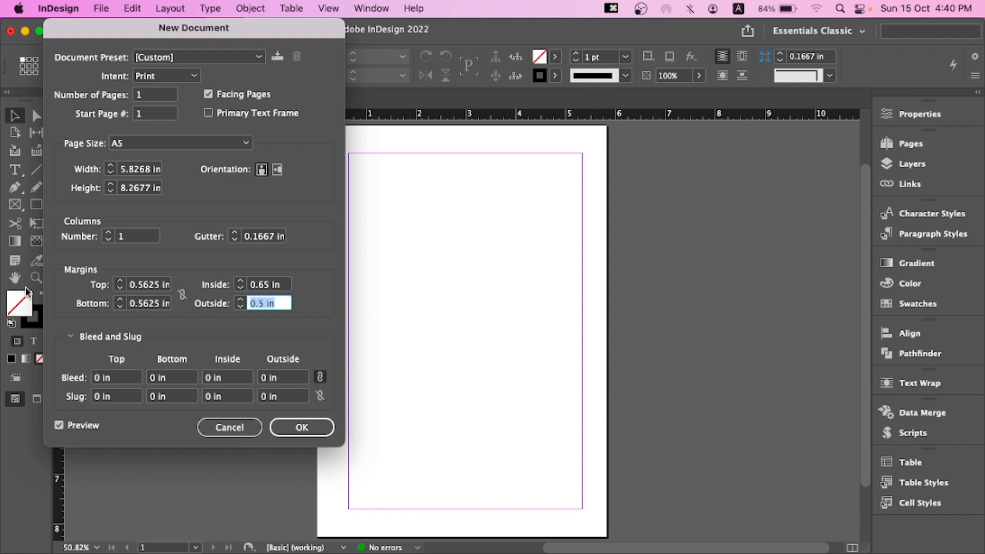
pyautogui.click(123, 380)
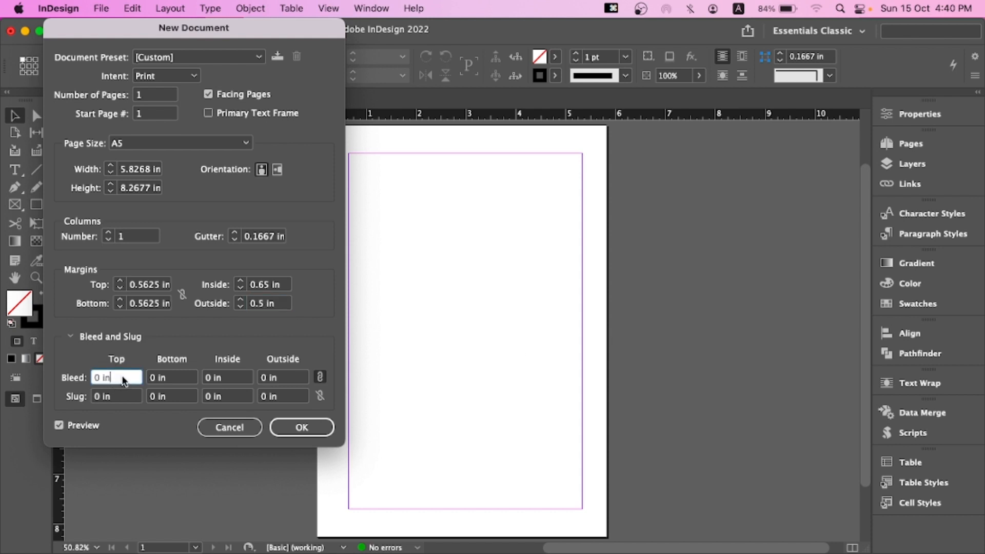
pyautogui.press('Up')
pyautogui.press('Up')
pyautogui.press('Up')
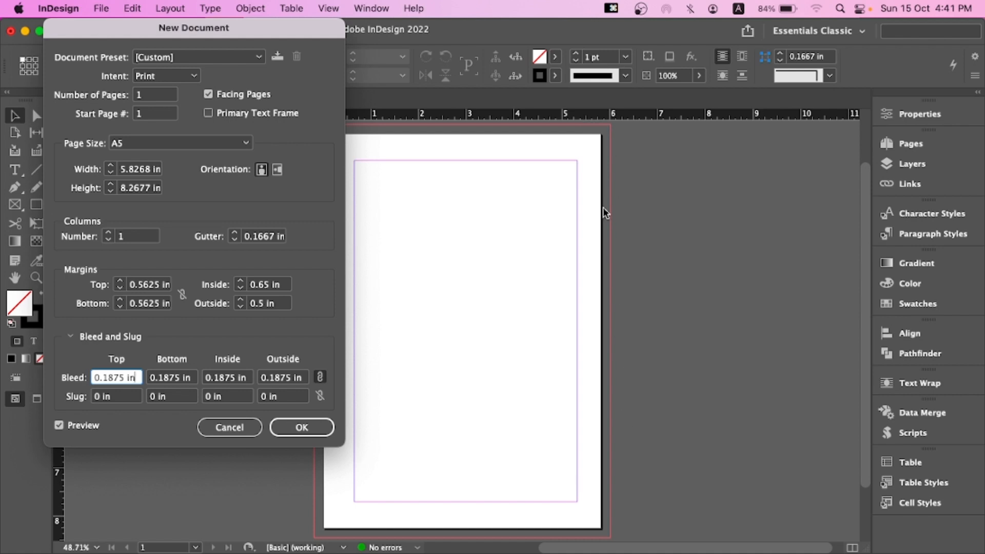
# Set the top slug to 0.1875 in
pyautogui.click(135, 400)
pyautogui.press('Up')
pyautogui.press('Up')
pyautogui.press('Up')
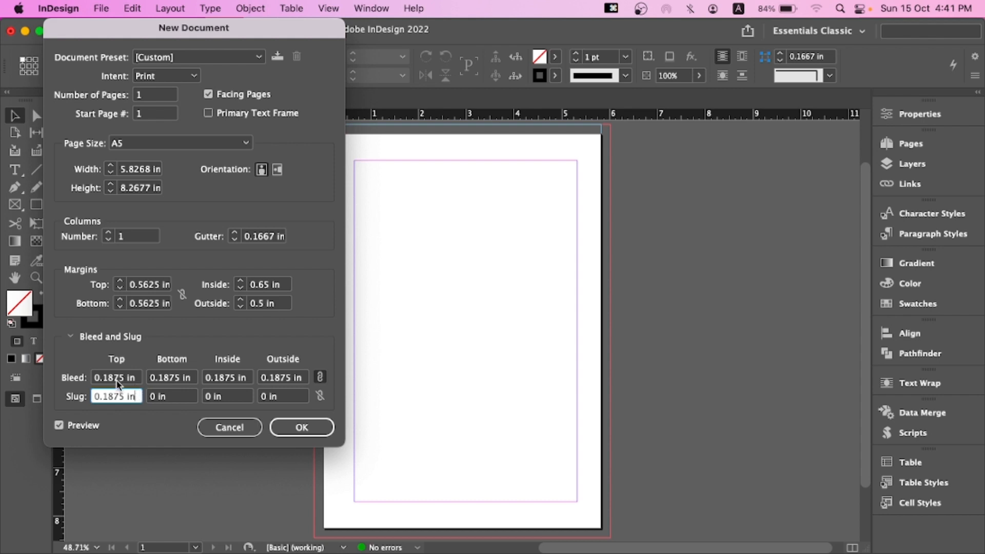
# Reset the bleed and the top slug to 0 in
pyautogui.click(93, 378)
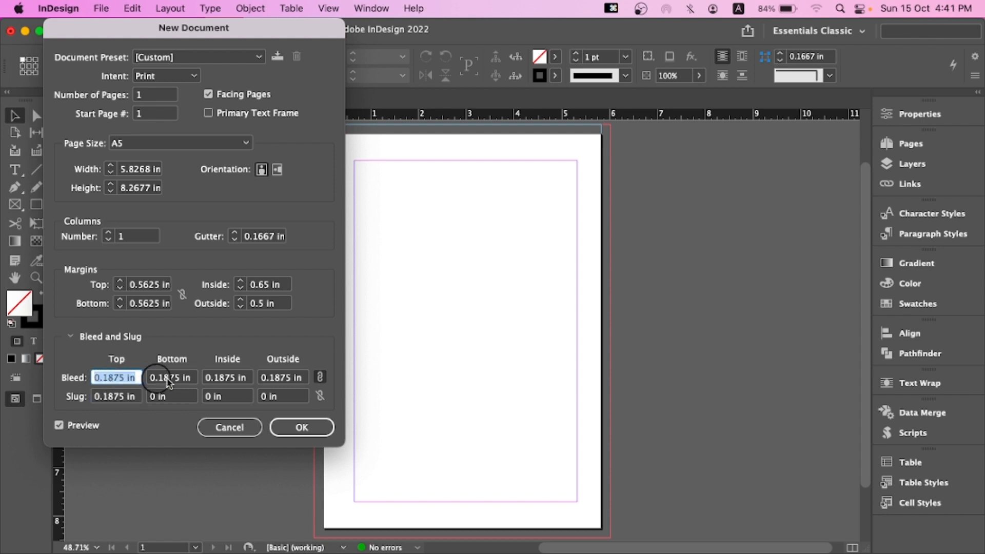
pyautogui.write('0')
pyautogui.press('Tab')
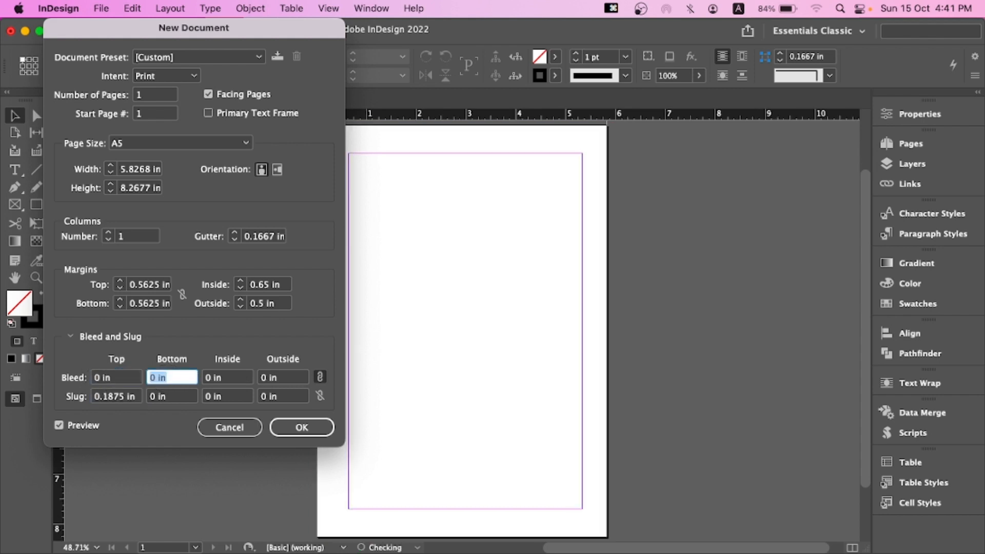
pyautogui.click(136, 398)
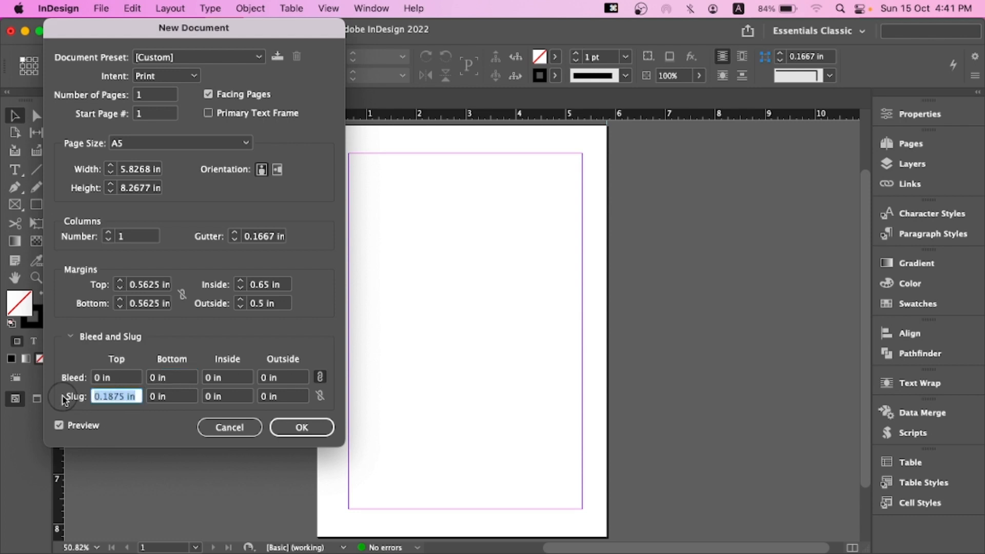
pyautogui.write('0')
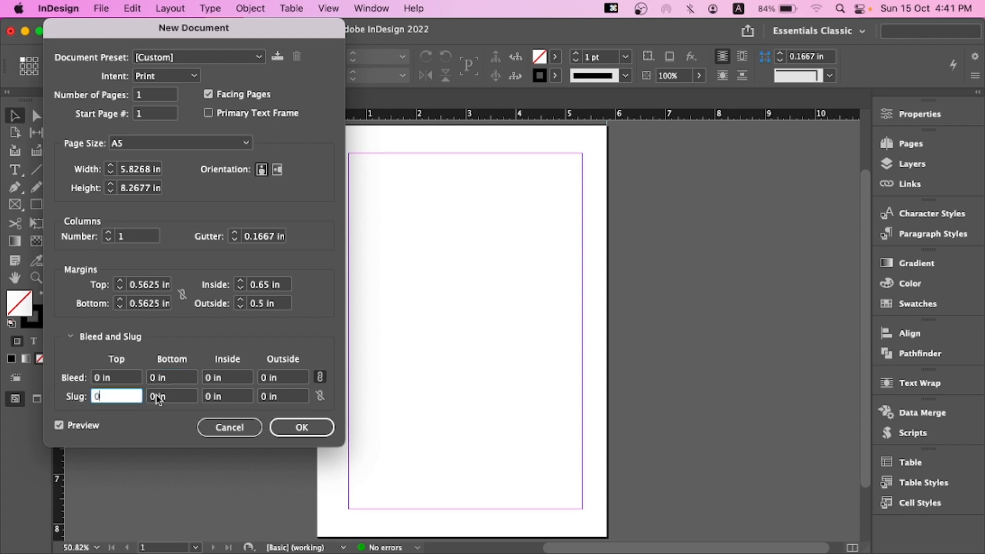
# Create the document with these settings
pyautogui.moveTo(265, 27); pyautogui.dragTo(243, 27)
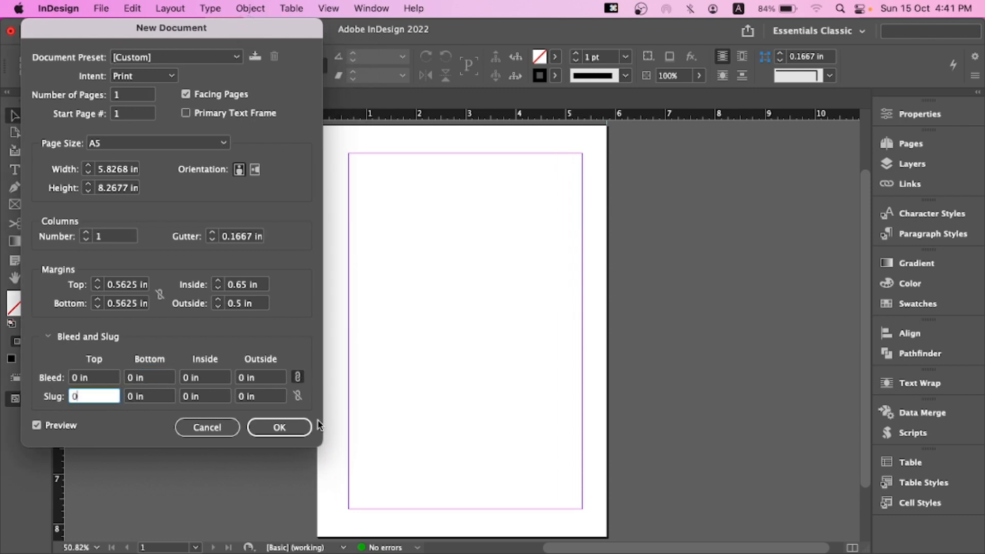
pyautogui.click(273, 422)
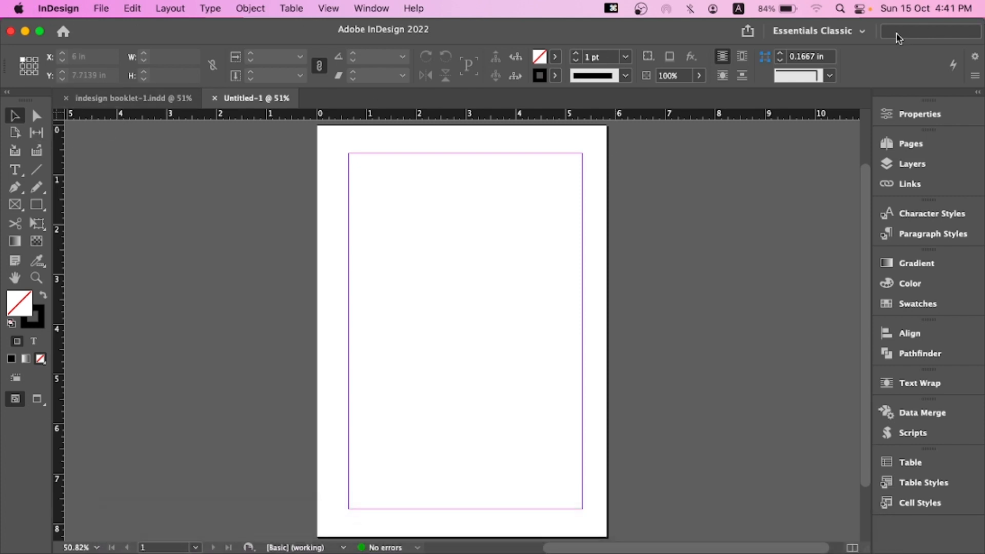
# Switch the workspace to Essentials and back to Essentials Classic
pyautogui.click(848, 29)
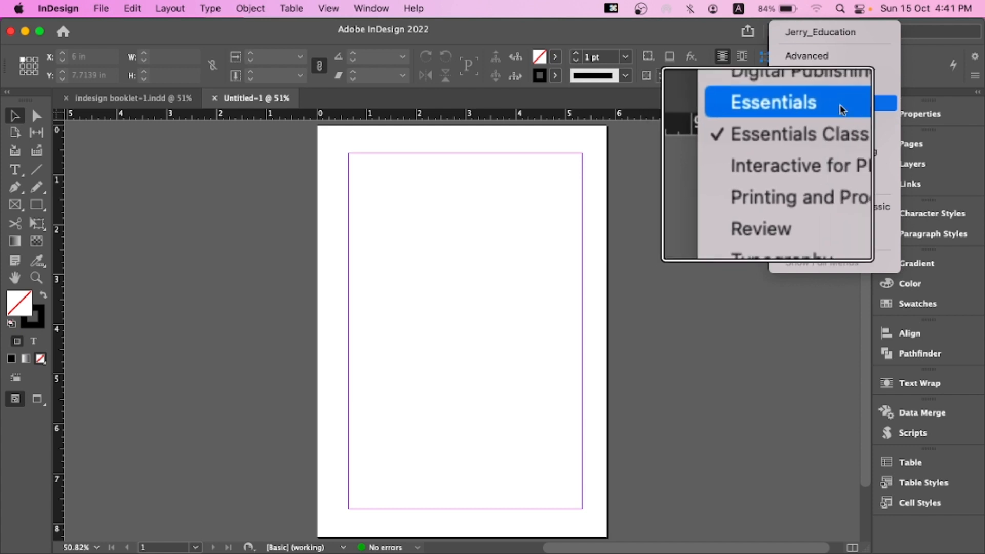
pyautogui.click(831, 102)
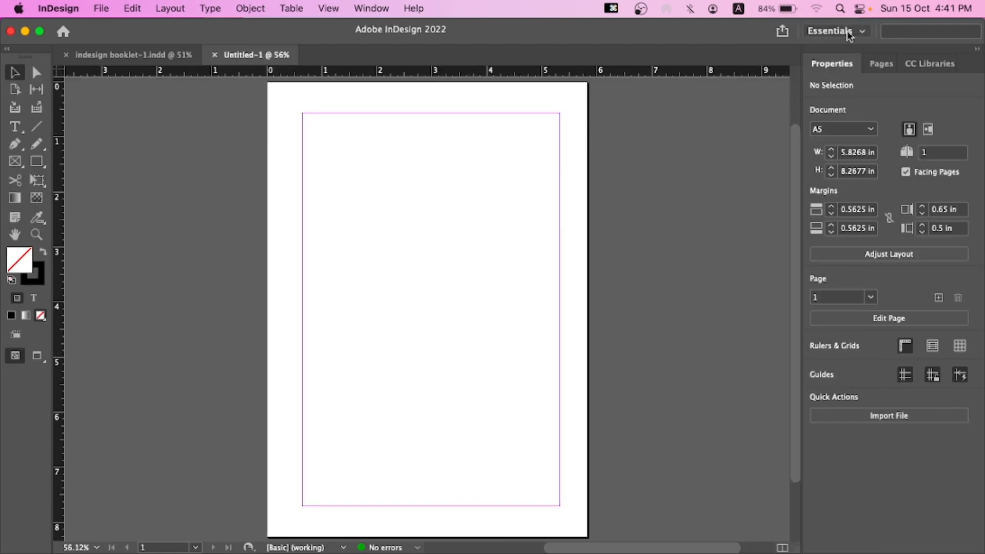
pyautogui.click(848, 30)
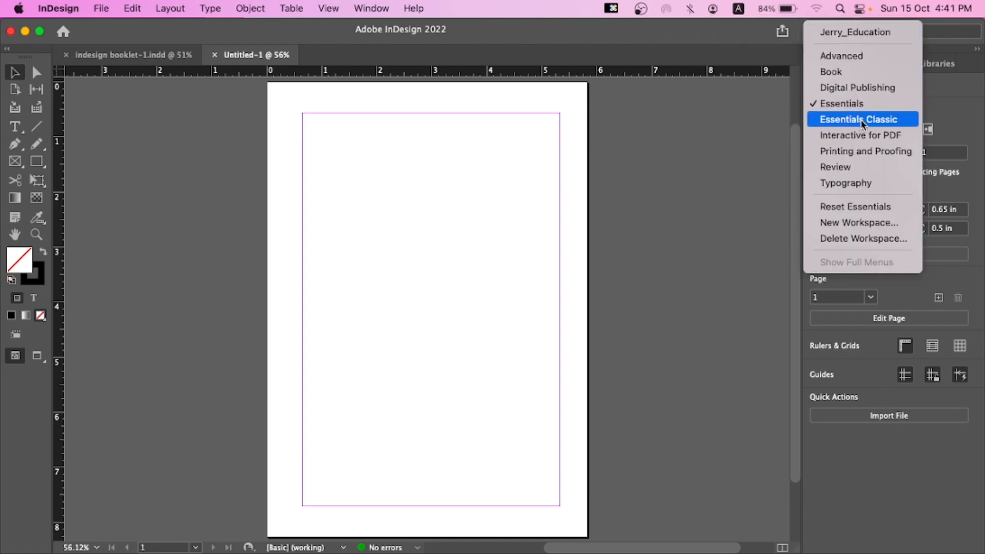
pyautogui.click(862, 120)
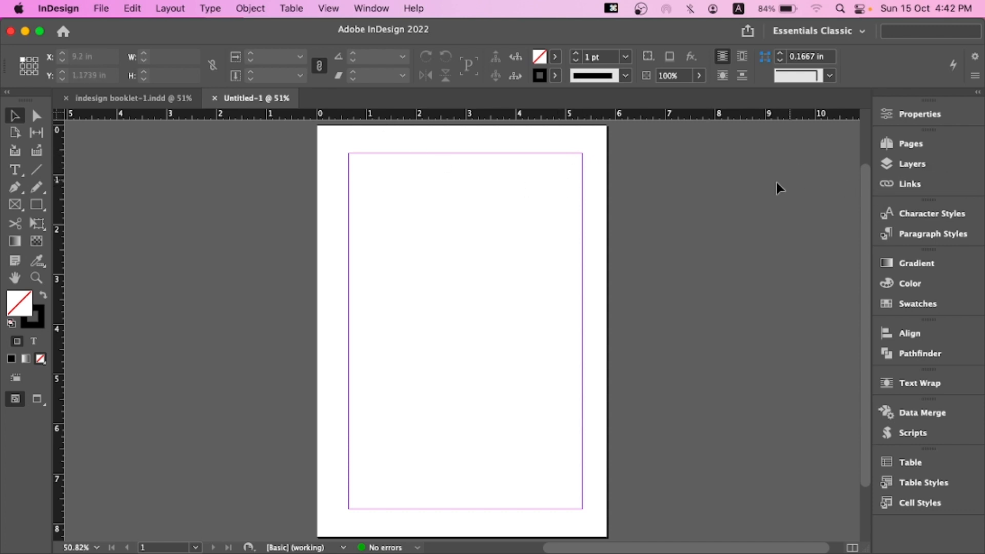
# Open the Pages panel and display the A-Parent spread of the new document
pyautogui.click(372, 8)
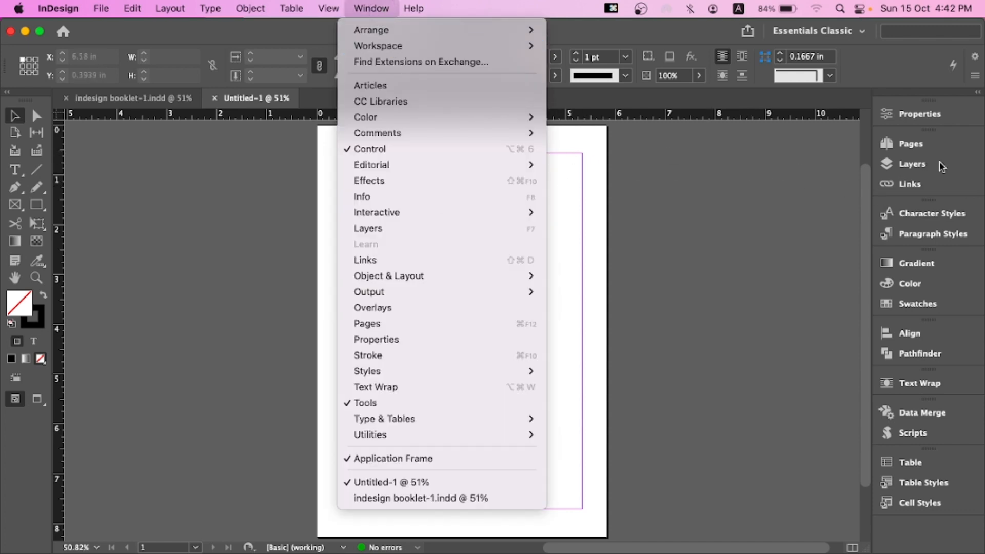
pyautogui.click(918, 177)
pyautogui.click(908, 164)
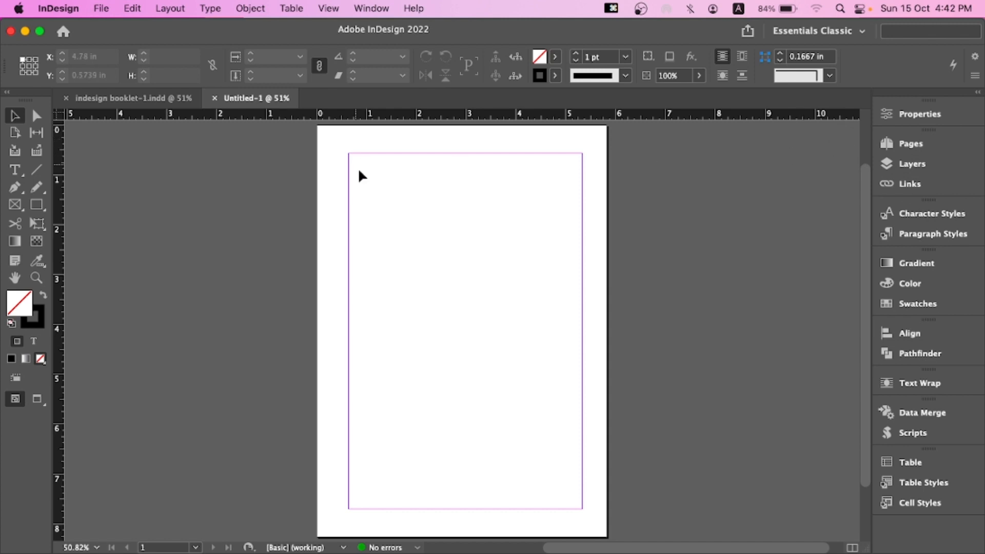
pyautogui.click(918, 143)
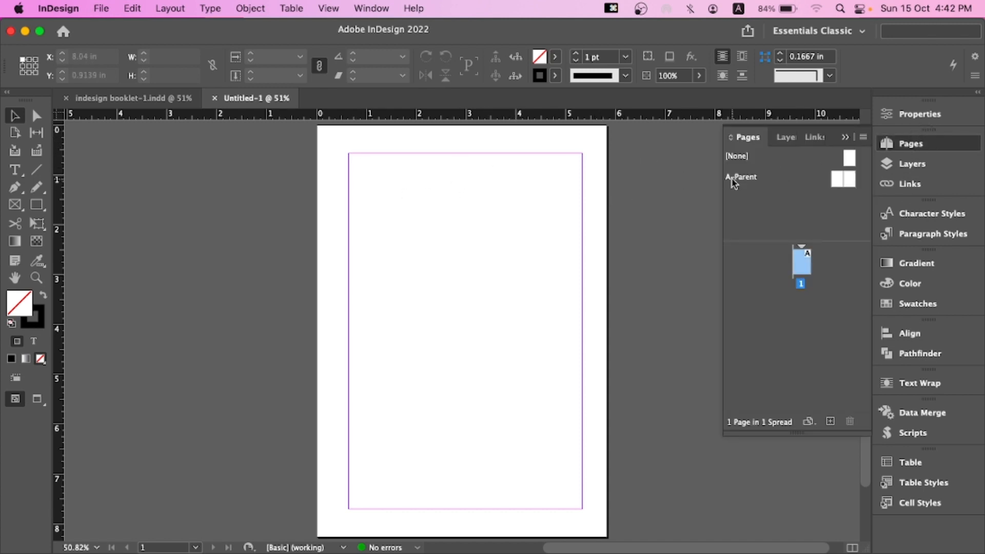
pyautogui.doubleClick(841, 180)
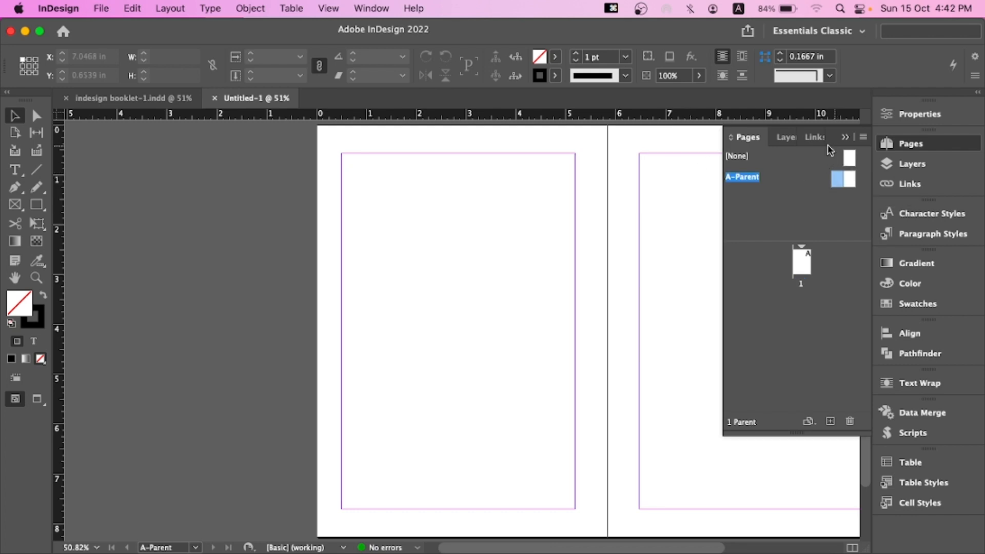
pyautogui.moveTo(589, 229); pyautogui.dragTo(494, 220)
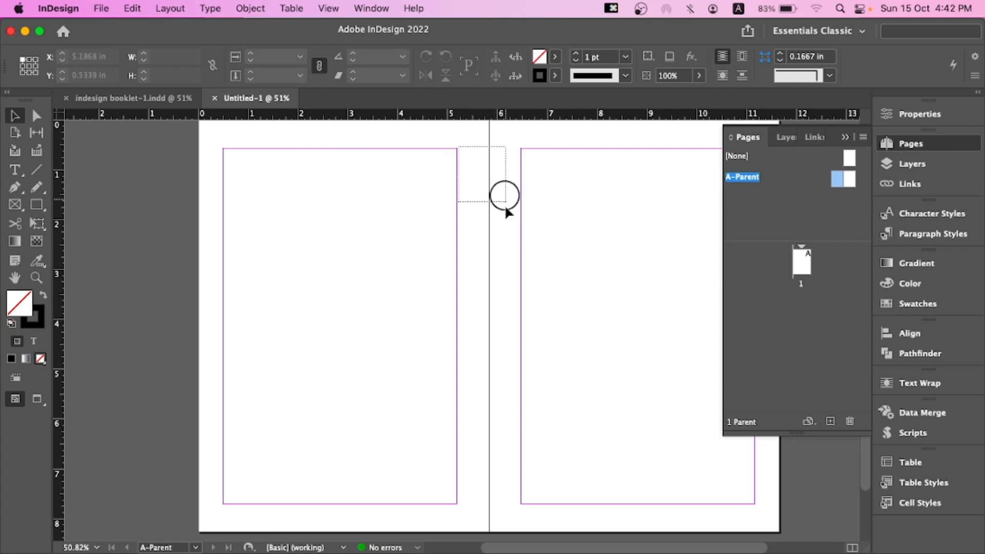
pyautogui.moveTo(506, 203); pyautogui.dragTo(520, 417)
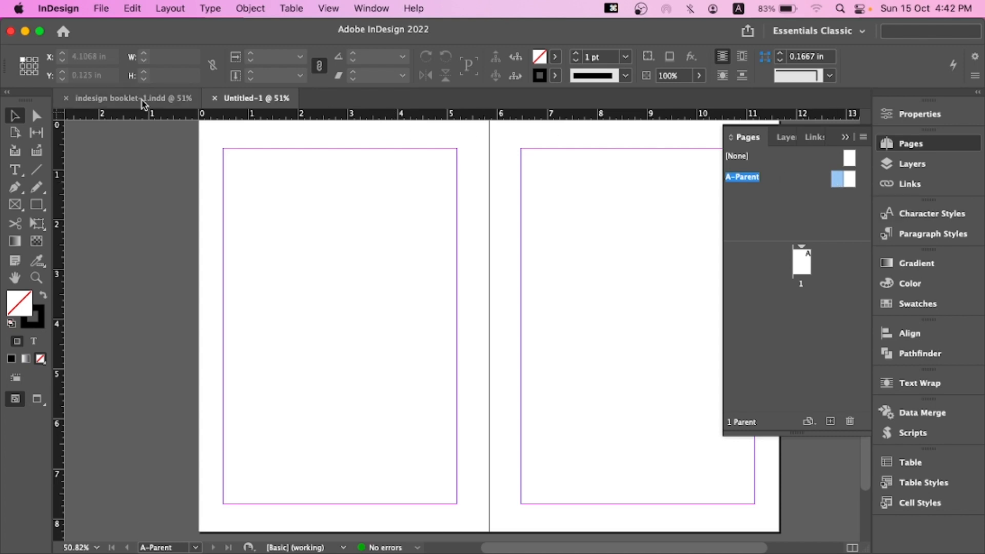
# Switch to the booklet document, go to its first page and view it in Preview mode
pyautogui.click(121, 96)
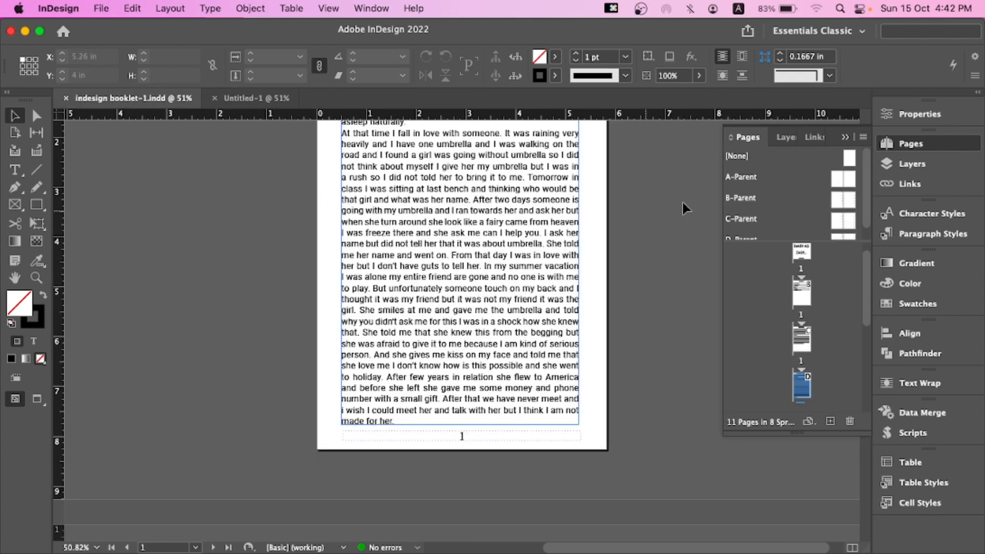
pyautogui.scroll(2, 802, 267)
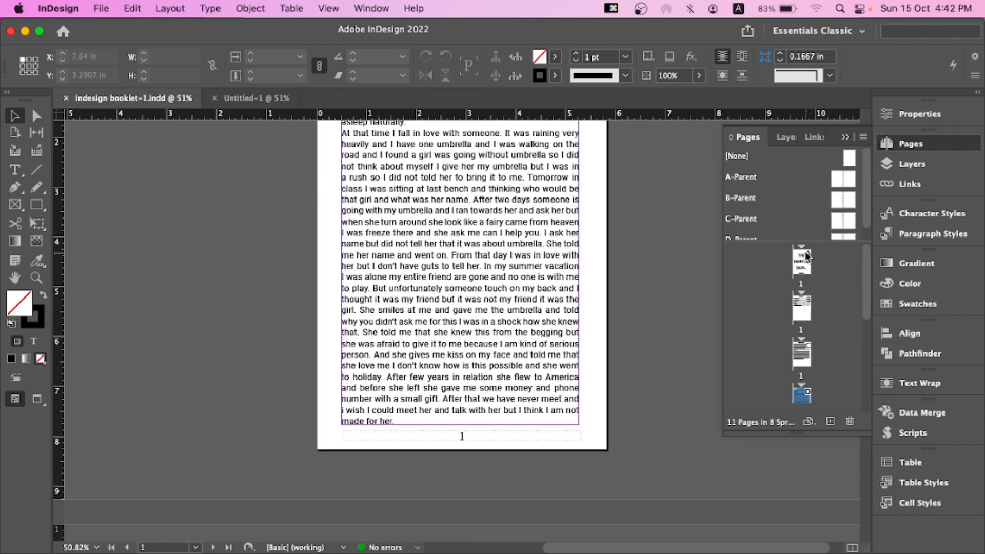
pyautogui.doubleClick(806, 256)
pyautogui.scroll(2, 395, 241)
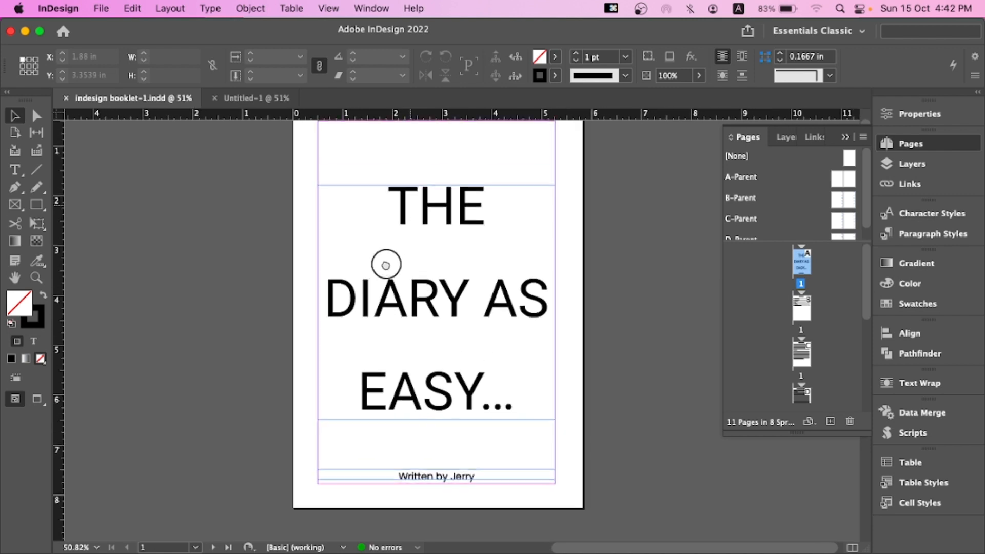
pyautogui.press('w')
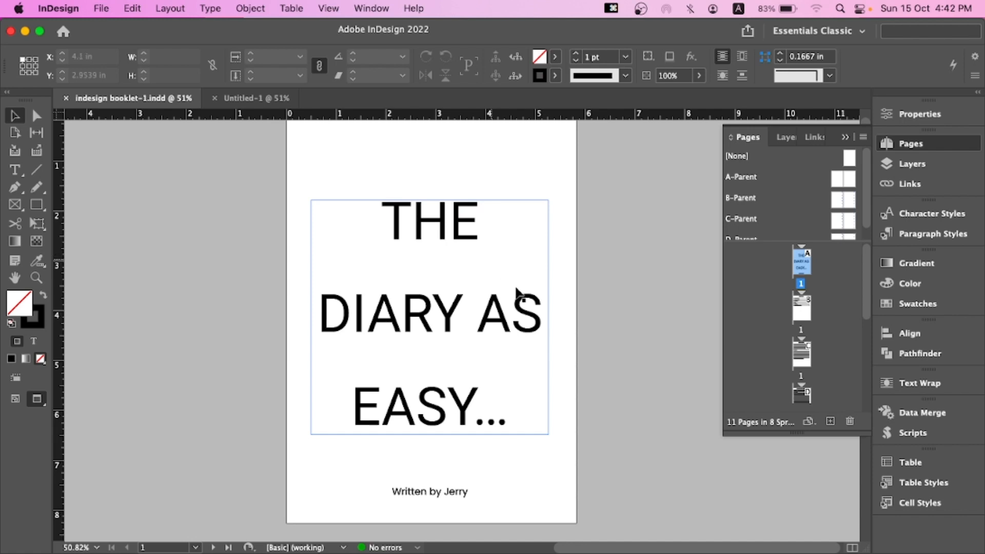
# Scroll through the booklet's cover, contents, introduction and chapter pages and select a page in the Pages panel
pyautogui.scroll(-10, 520, 377)
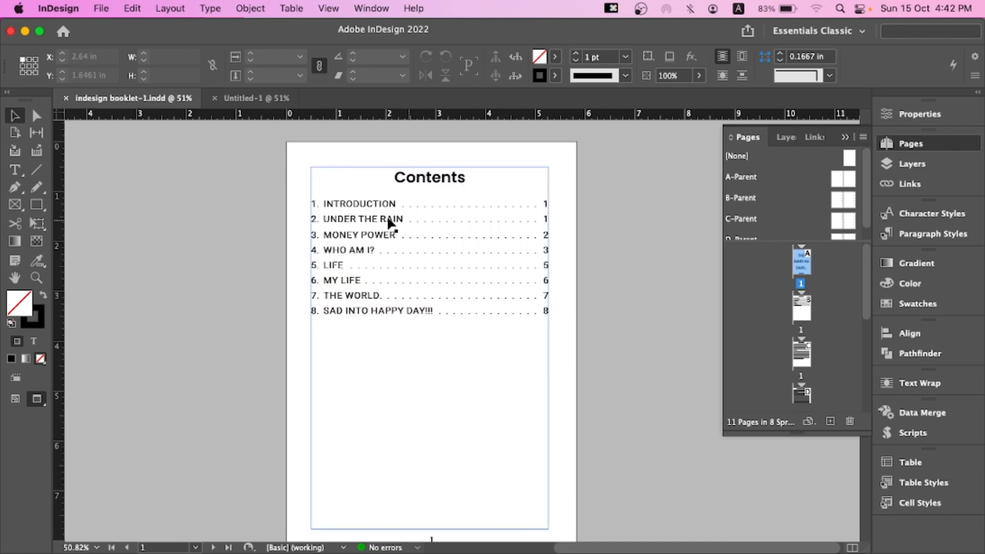
pyautogui.scroll(-6, 457, 319)
pyautogui.scroll(-10, 372, 328)
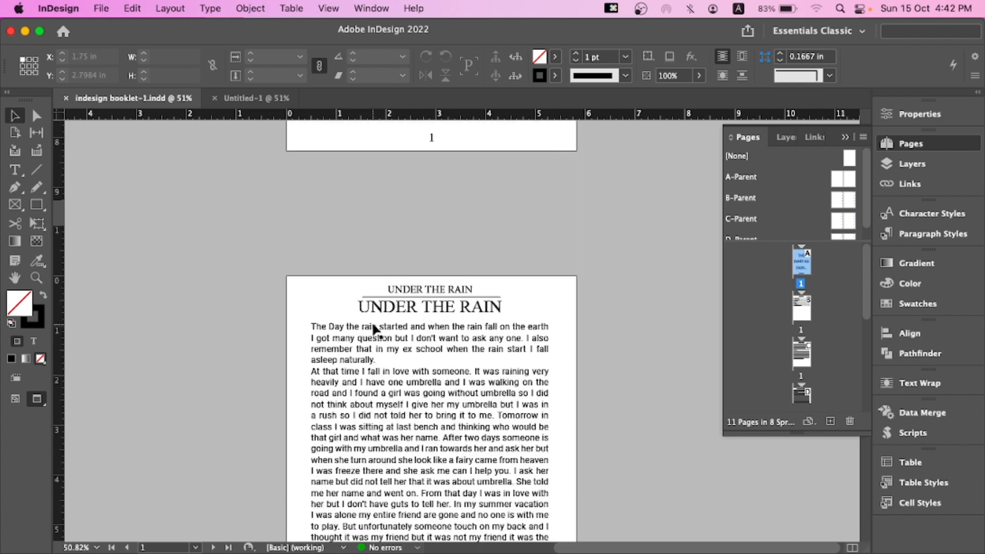
pyautogui.scroll(-4, 370, 310)
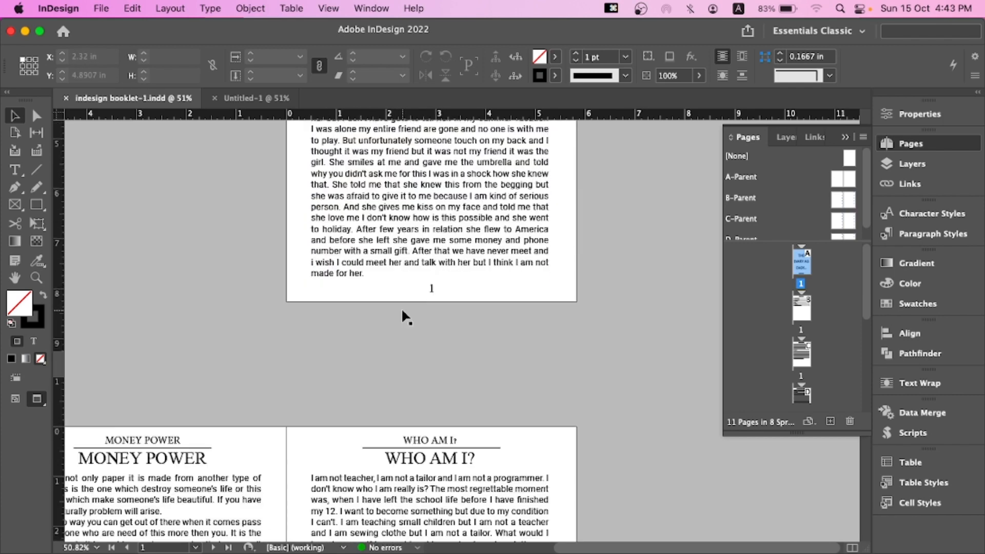
pyautogui.scroll(6, 391, 306)
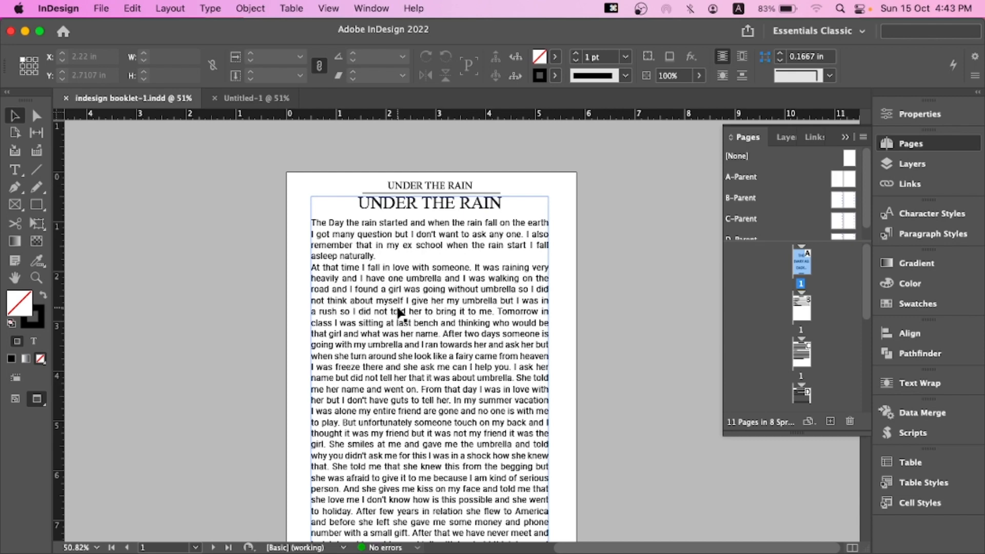
pyautogui.scroll(6, 399, 314)
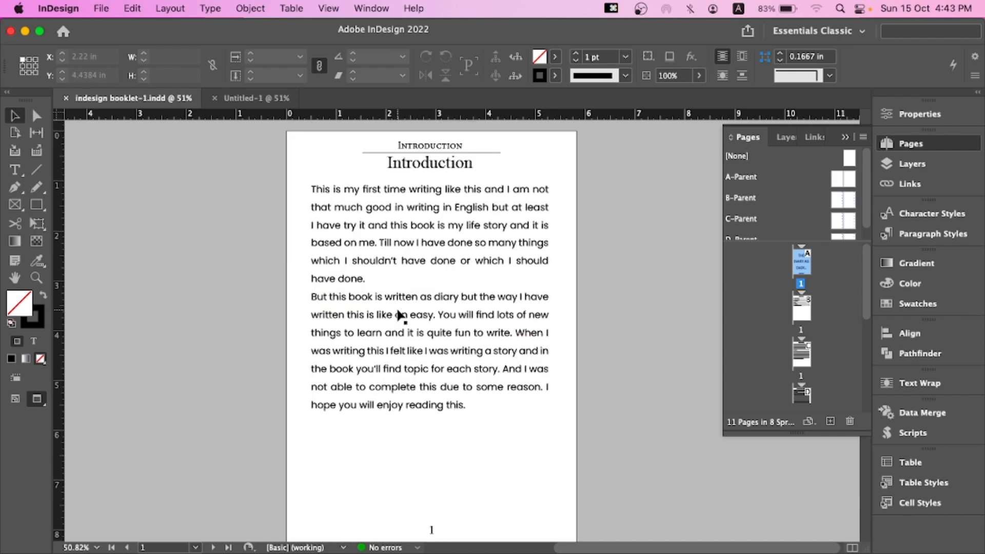
pyautogui.scroll(8, 399, 314)
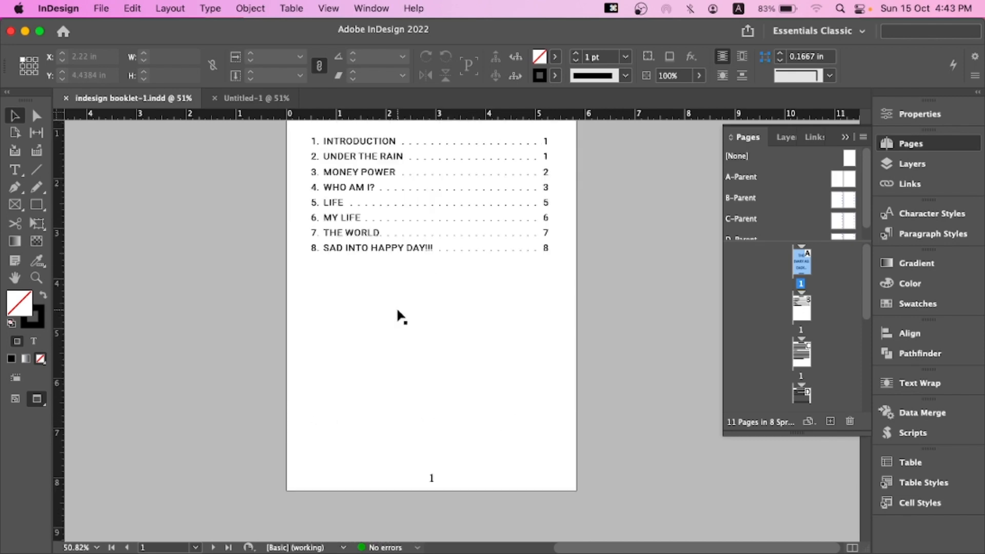
pyautogui.scroll(10, 399, 314)
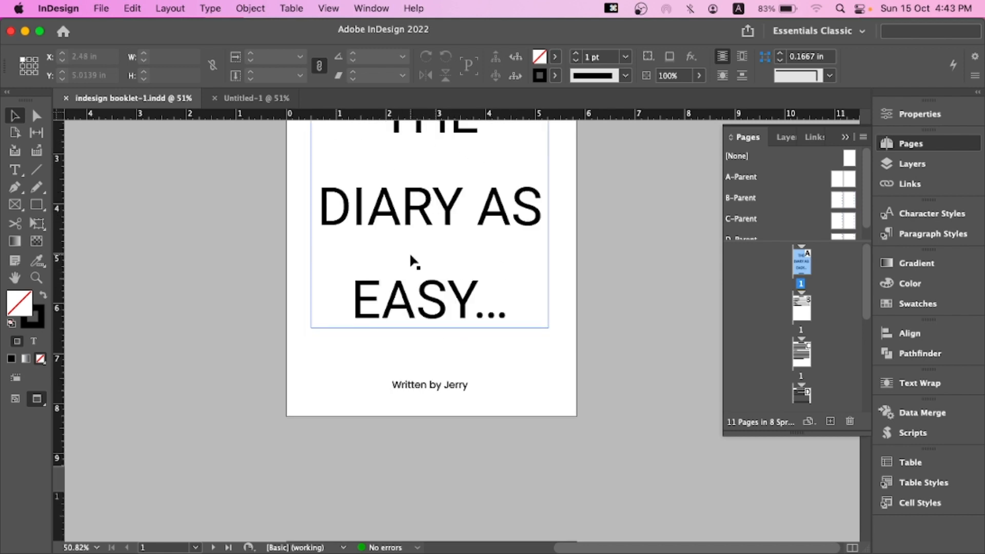
pyautogui.click(411, 251)
pyautogui.scroll(-6, 446, 426)
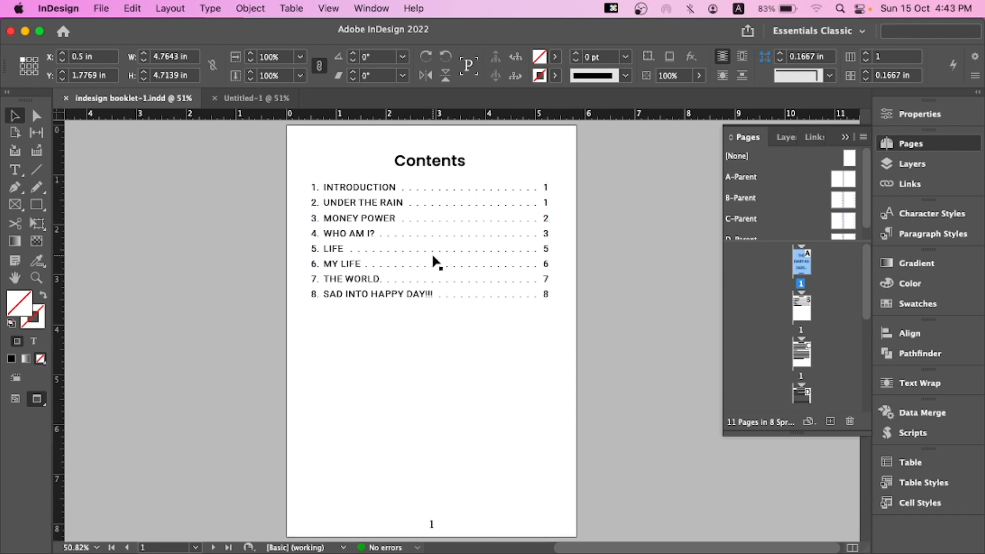
pyautogui.scroll(-10, 433, 261)
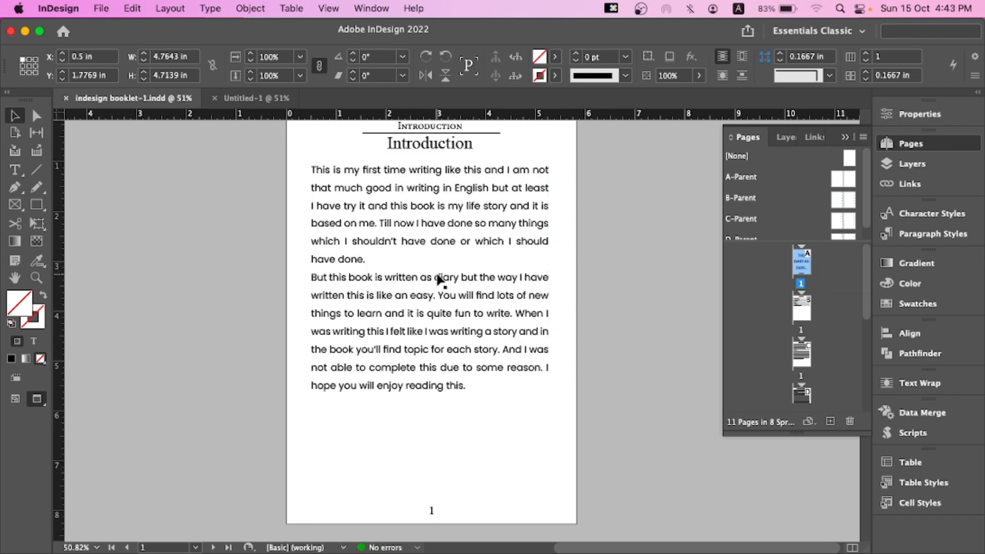
pyautogui.click(618, 239)
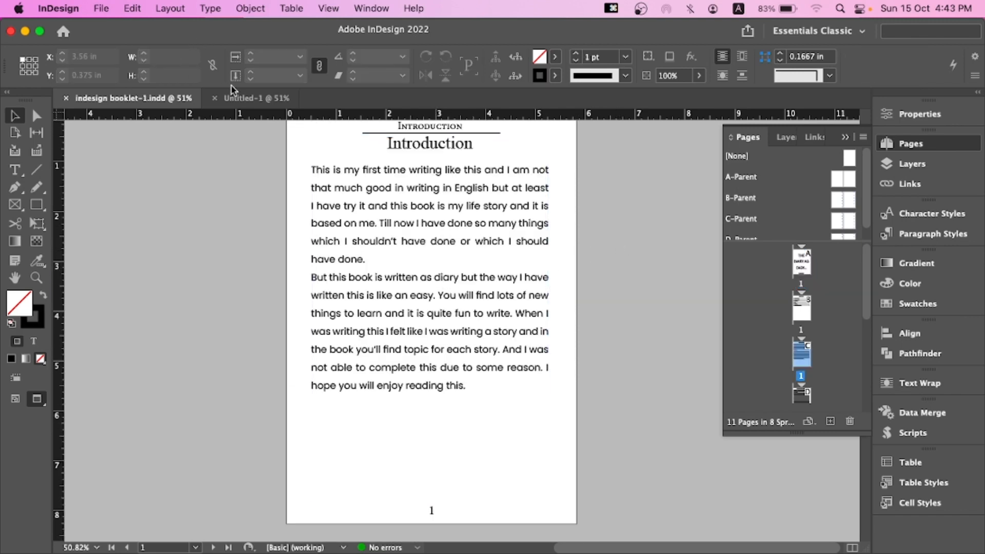
# Switch to the new document's A-Parent spread and add a text frame on its left page containing Cover
pyautogui.click(241, 98)
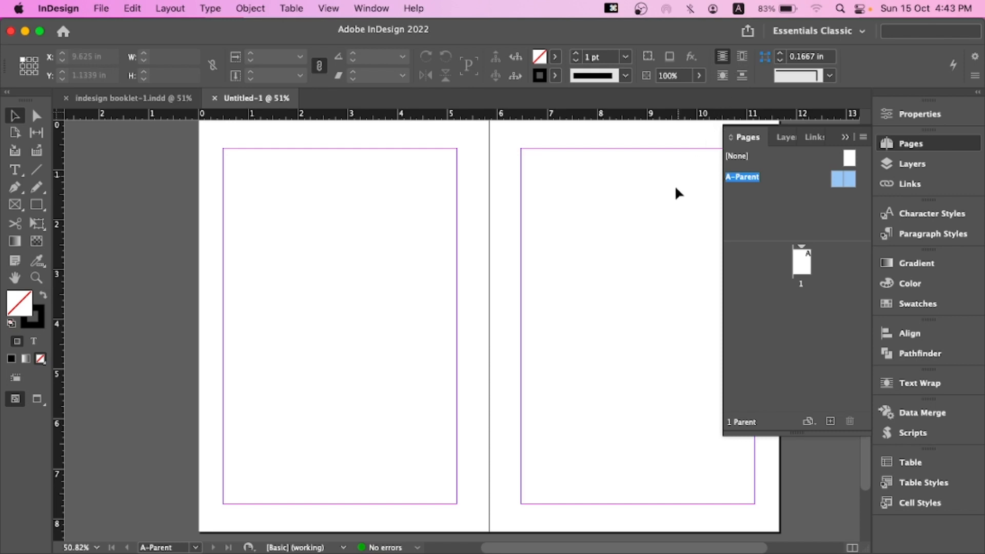
pyautogui.doubleClick(836, 179)
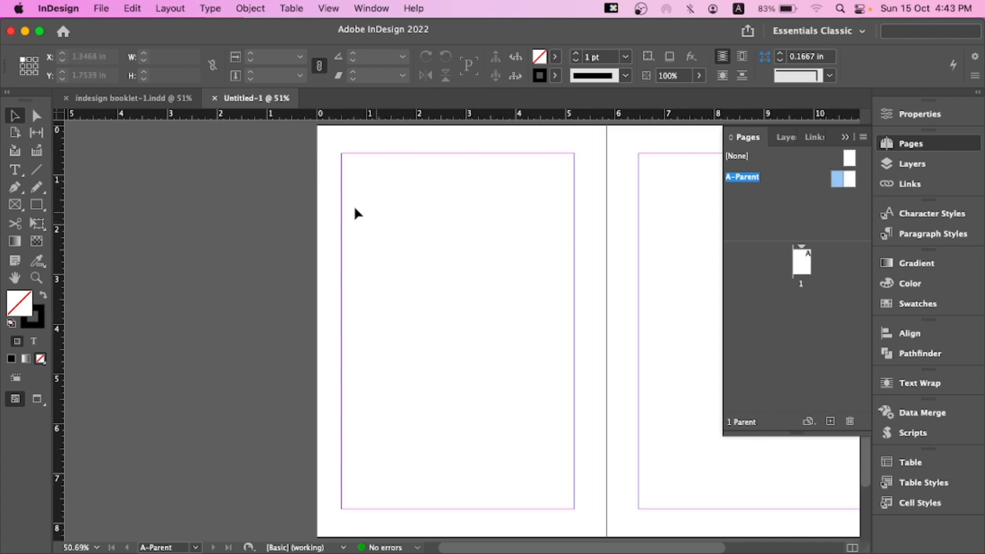
pyautogui.click(36, 204)
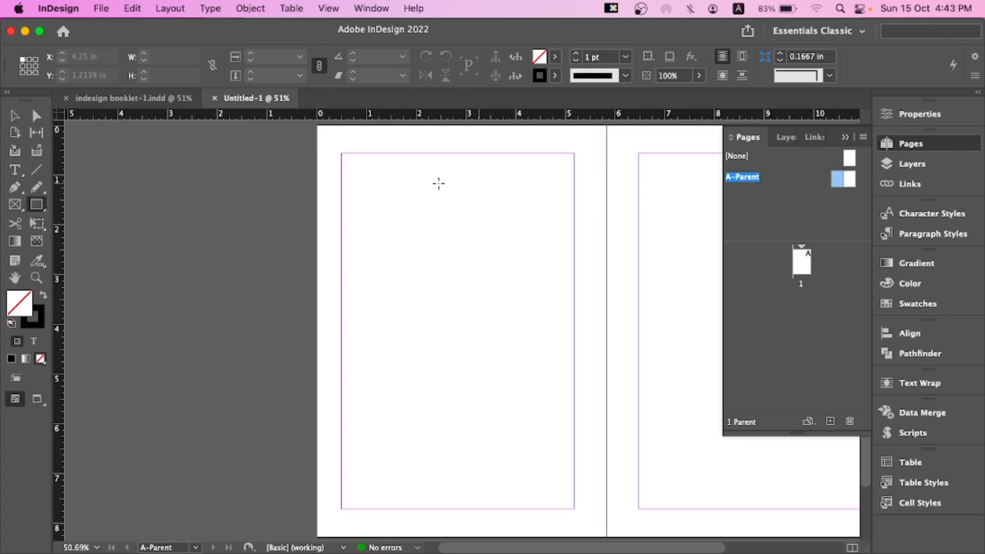
pyautogui.click(14, 169)
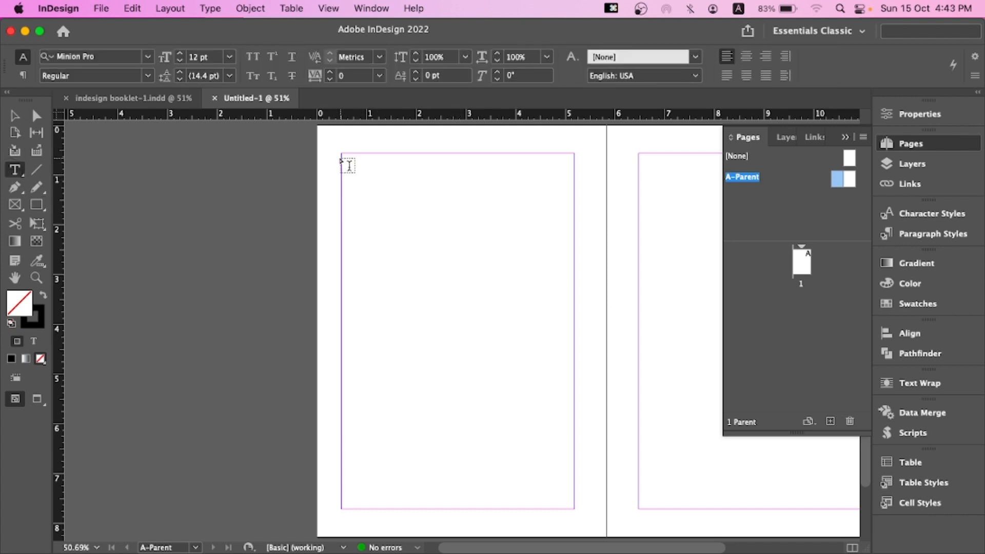
pyautogui.moveTo(338, 156); pyautogui.dragTo(590, 433)
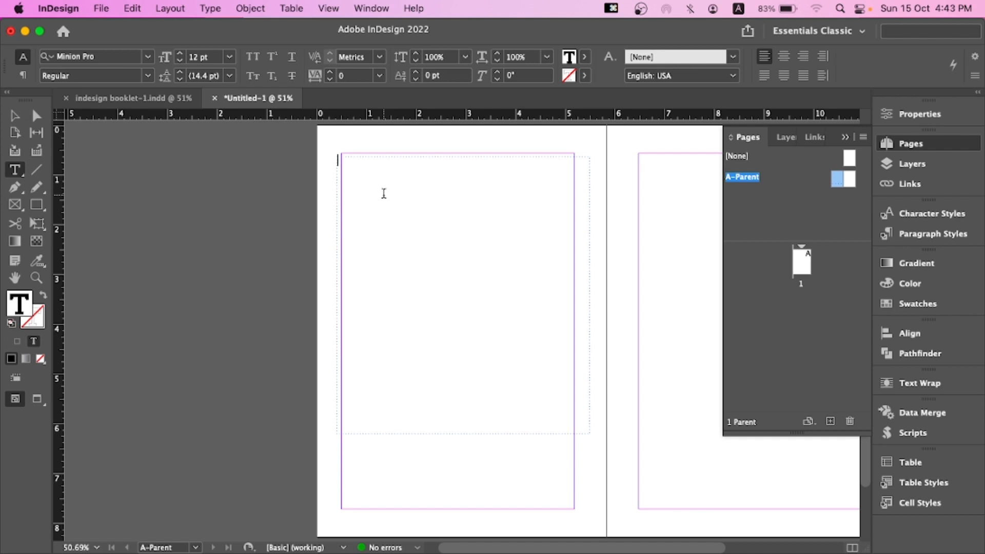
pyautogui.write('b')
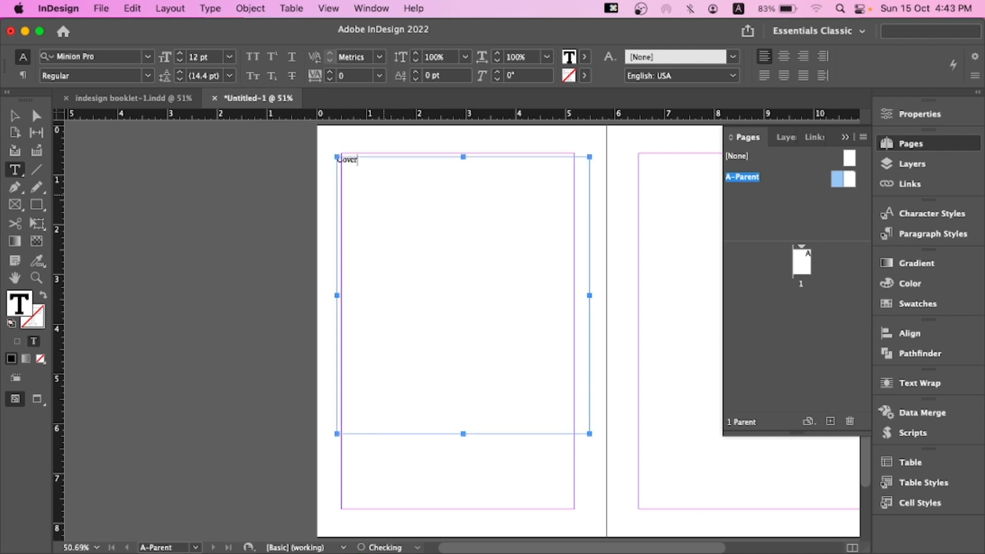
# Select all the frame's text and enlarge it to 20 pt
pyautogui.press('super+a')
pyautogui.press('shift+super+period')
pyautogui.press('shift+super+period')
pyautogui.press('shift+super+period')
pyautogui.press('shift+super+period')
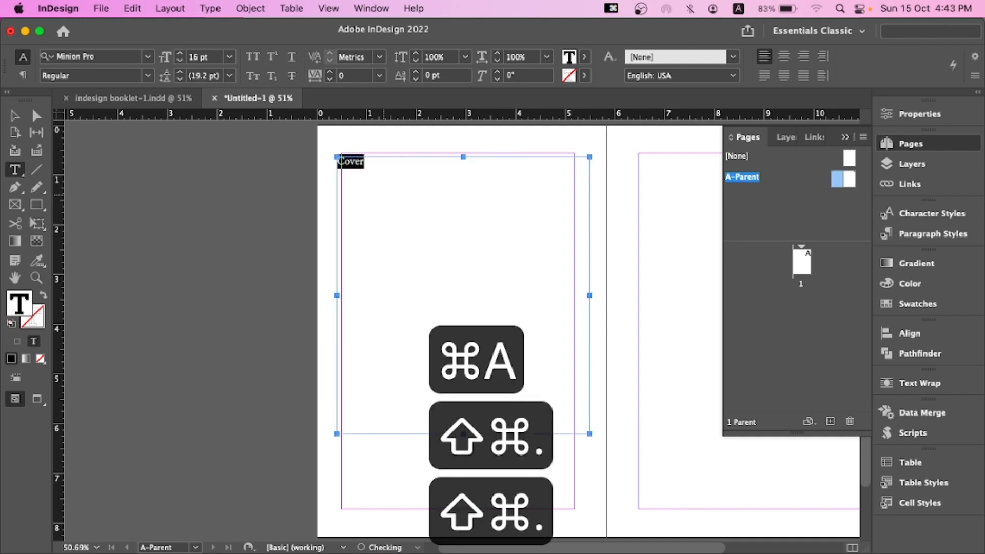
pyautogui.click(408, 170)
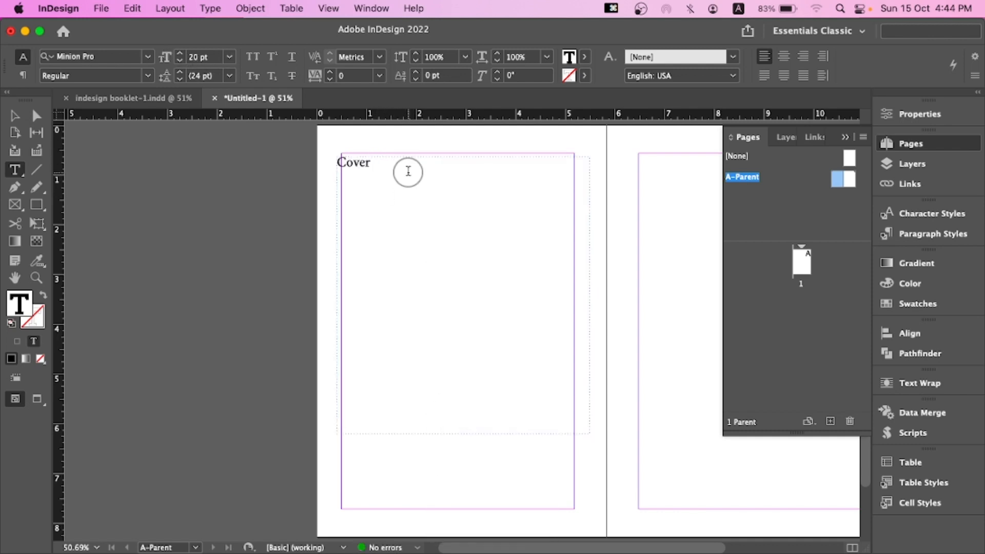
# Add the lines Toc, Intro and Main below Cover in the frame
pyautogui.press('Return')
pyautogui.write('Toc ')
pyautogui.write('In')
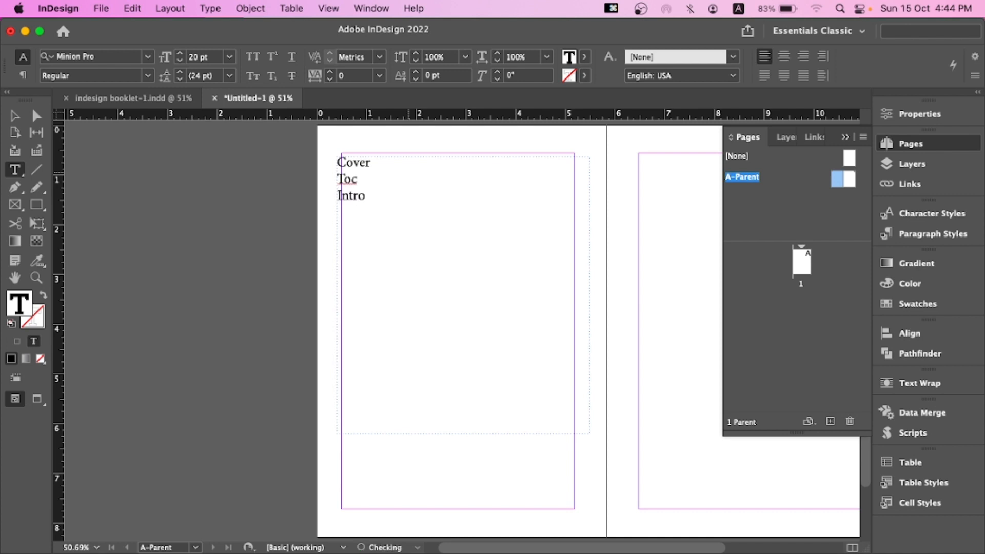
pyautogui.write('tro')
pyautogui.press('Return')
pyautogui.write('B')
pyautogui.write('Main')
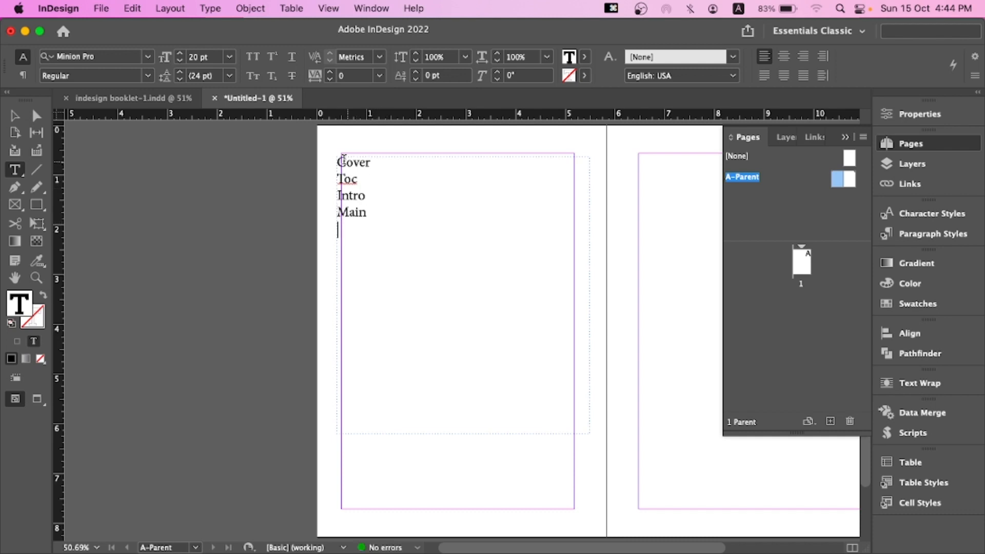
# Select the Cover line and delete it from the list
pyautogui.moveTo(336, 158); pyautogui.dragTo(380, 214)
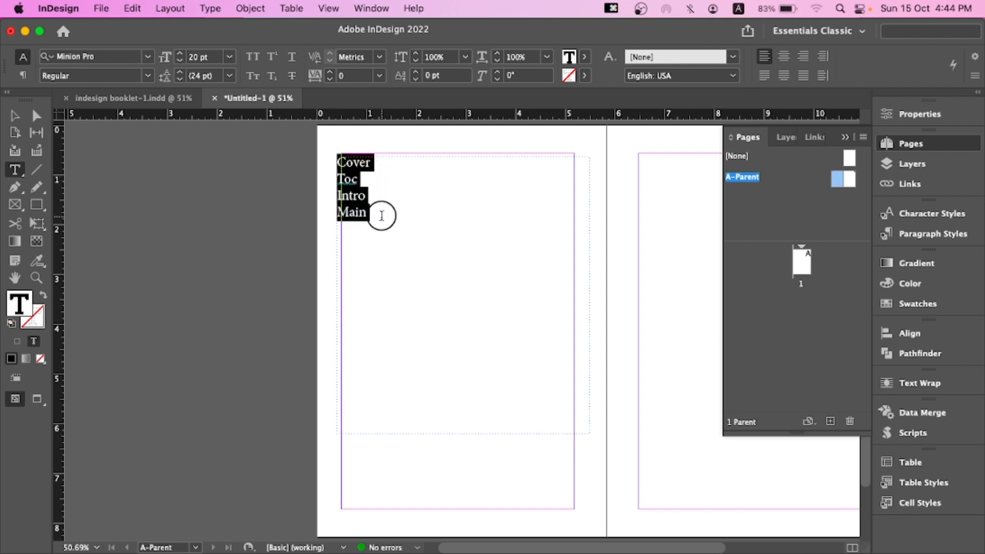
pyautogui.moveTo(336, 162); pyautogui.dragTo(377, 226)
pyautogui.click(374, 214)
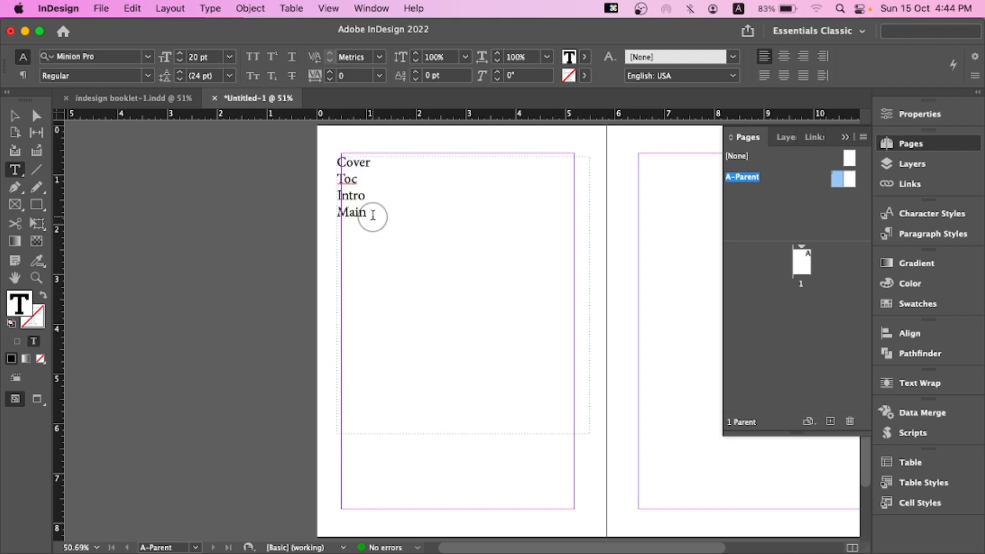
pyautogui.click(353, 158)
pyautogui.doubleClick(353, 162)
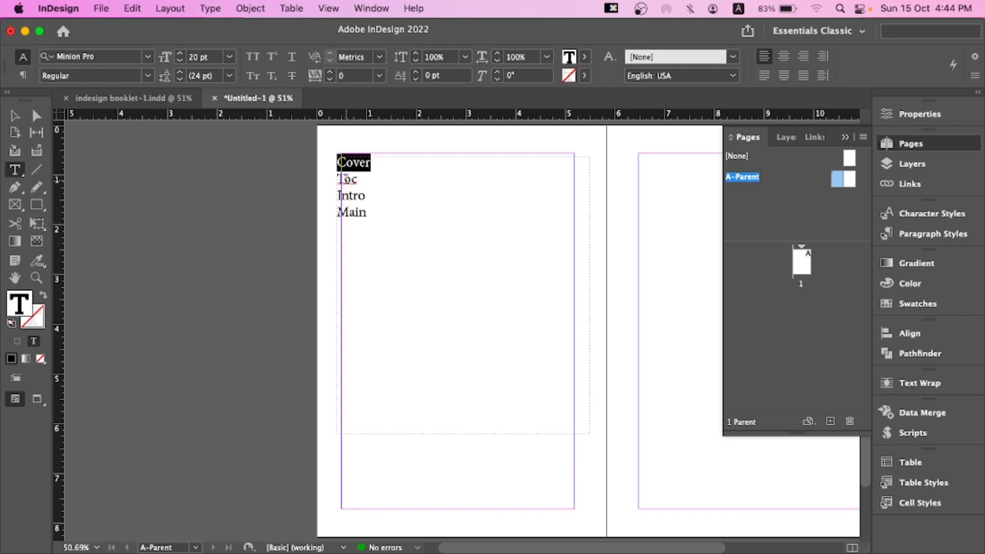
pyautogui.doubleClick(347, 179)
pyautogui.click(351, 195)
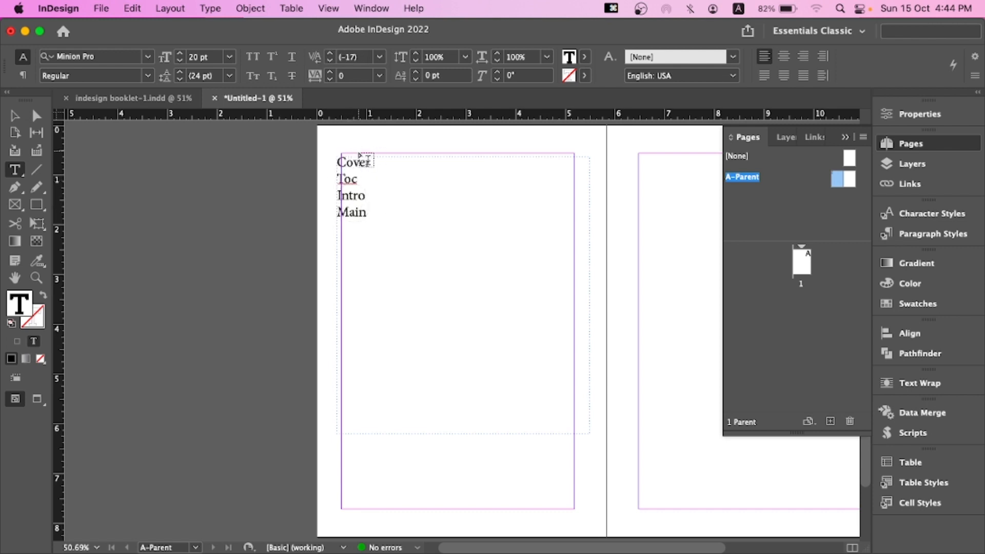
pyautogui.moveTo(339, 162); pyautogui.dragTo(379, 163)
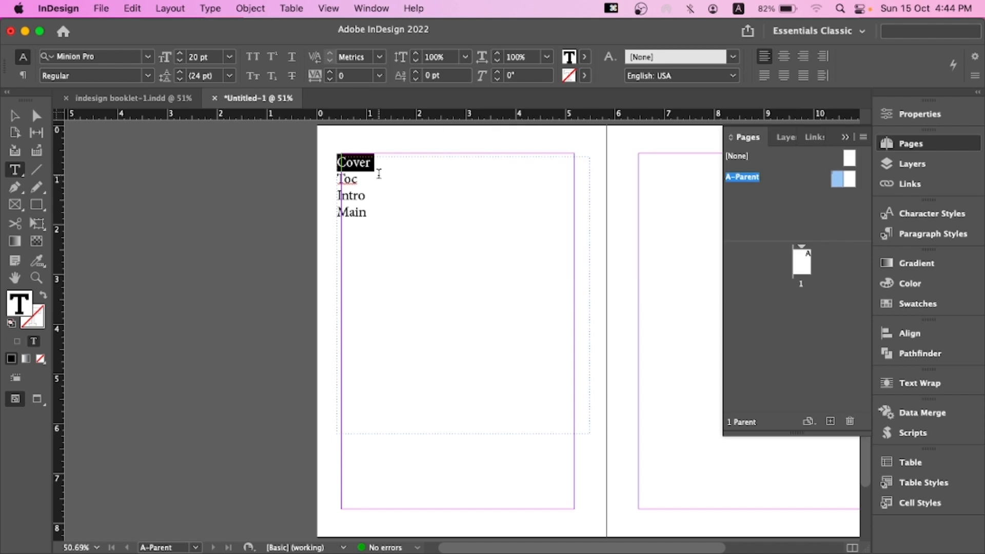
pyautogui.press('BackSpace')
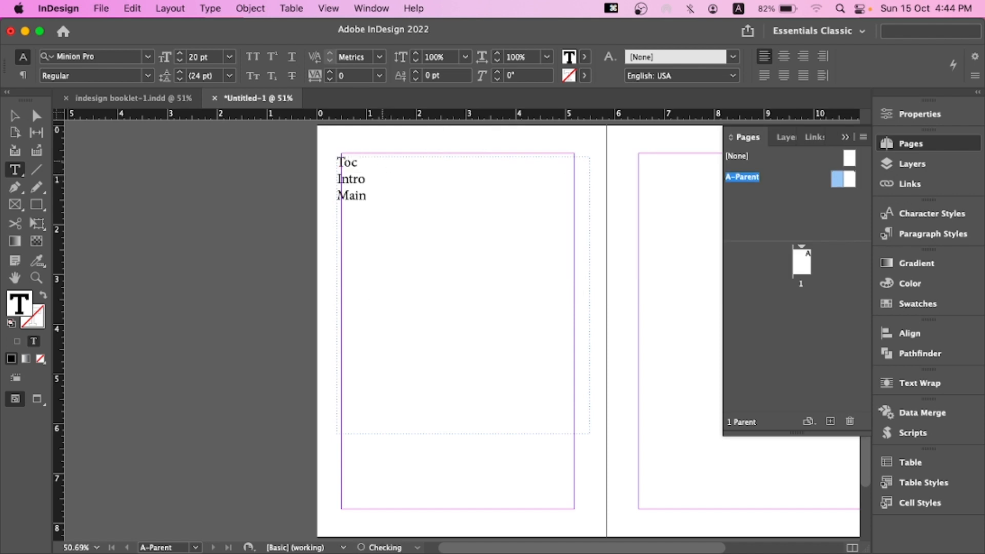
# Create a new B-Parent spread, then return to the A-Parent spread
pyautogui.click(343, 162)
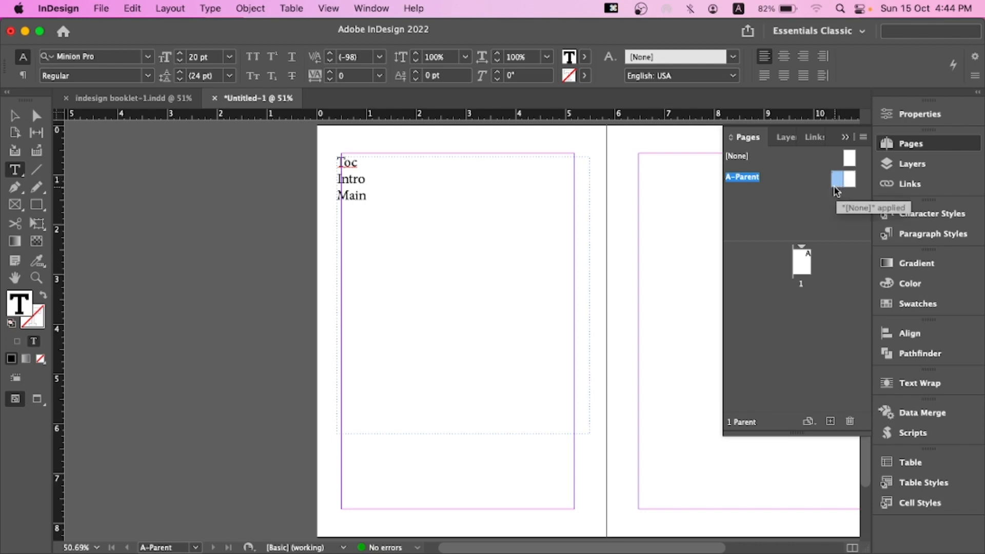
pyautogui.click(831, 420)
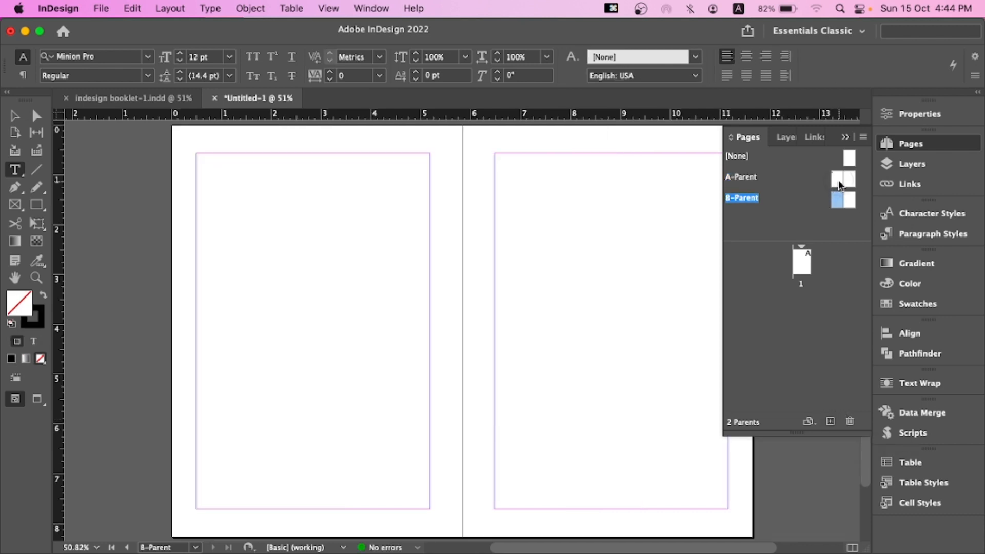
pyautogui.doubleClick(838, 180)
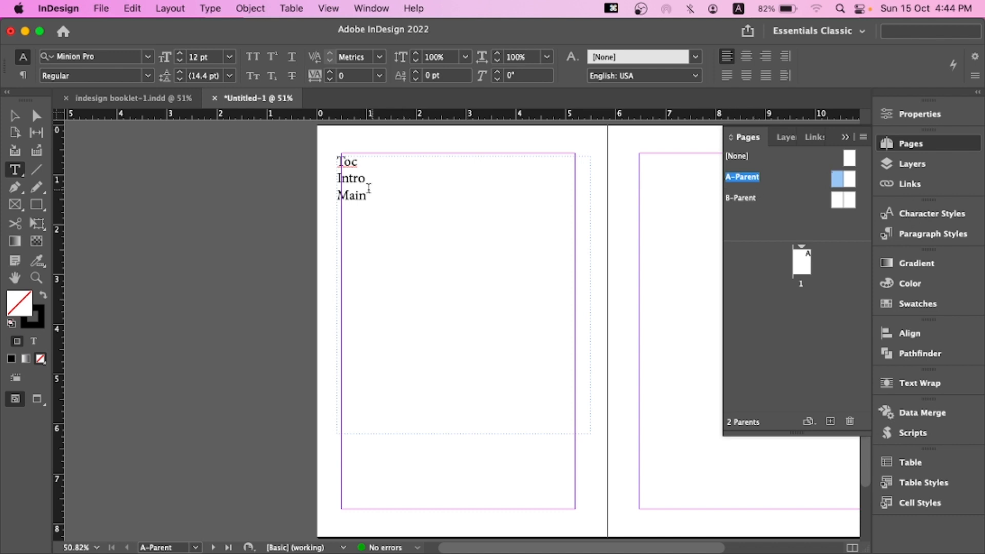
# Create another new parent spread, C-Parent
pyautogui.doubleClick(355, 179)
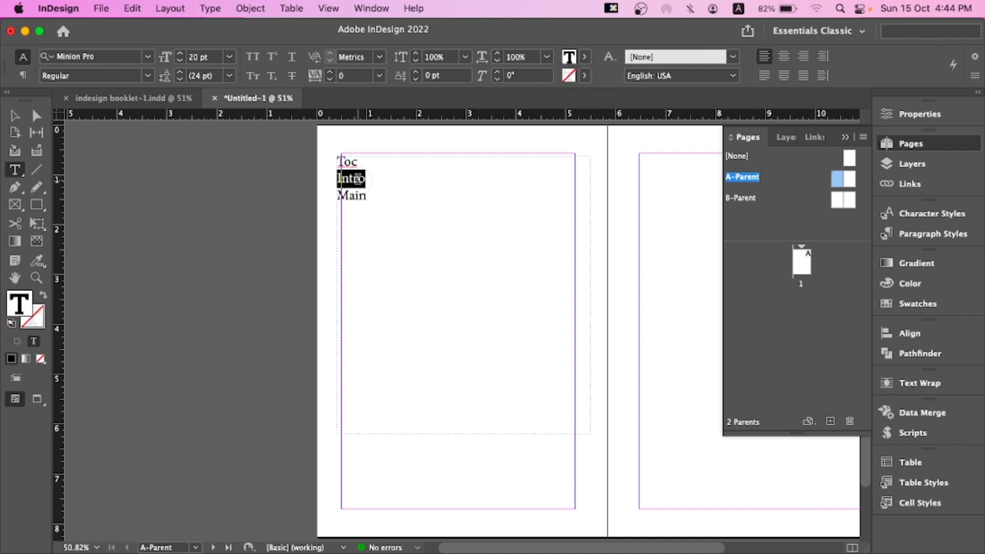
pyautogui.click(836, 201)
pyautogui.doubleClick(358, 196)
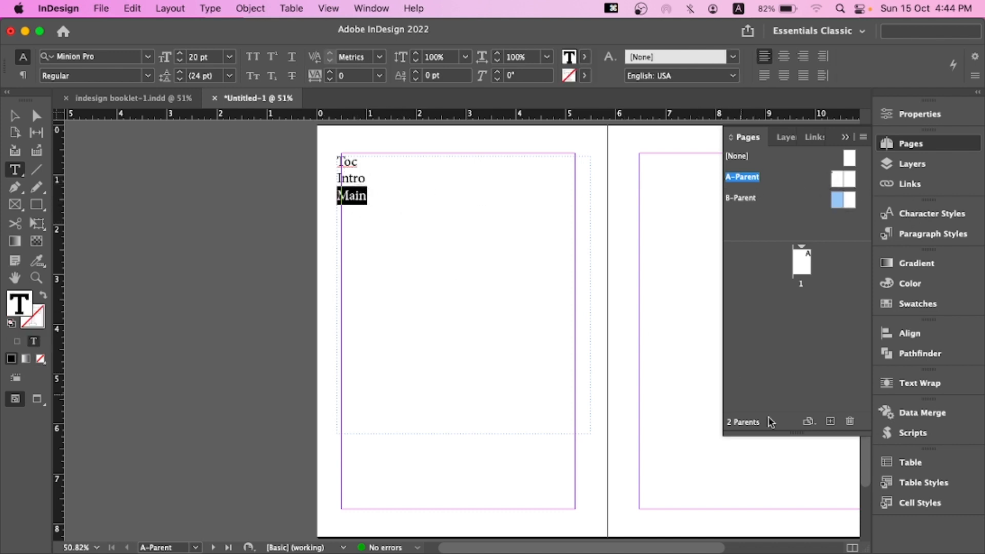
pyautogui.click(830, 421)
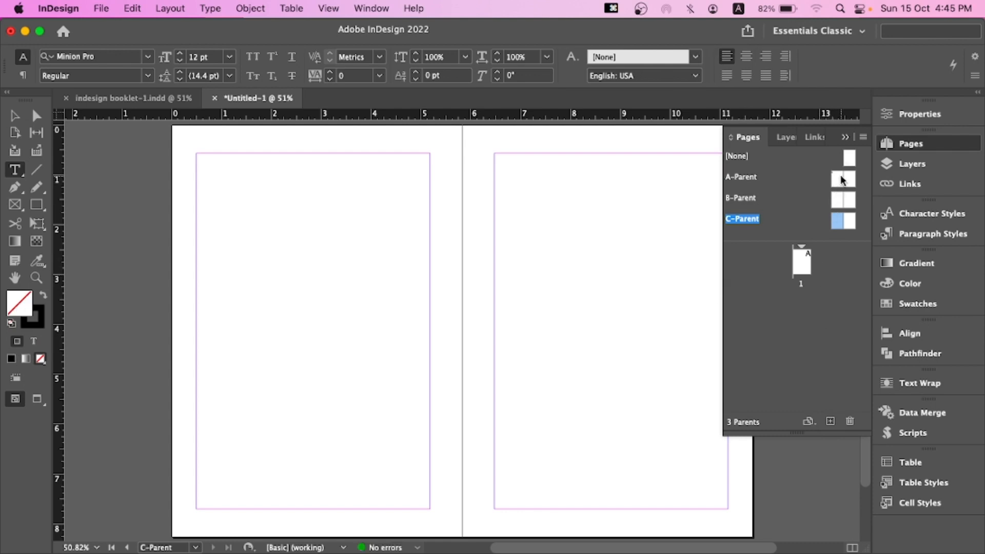
# Return to the A-Parent spread and delete the text frame listing Toc, Intro and Main
pyautogui.doubleClick(842, 180)
pyautogui.click(359, 194)
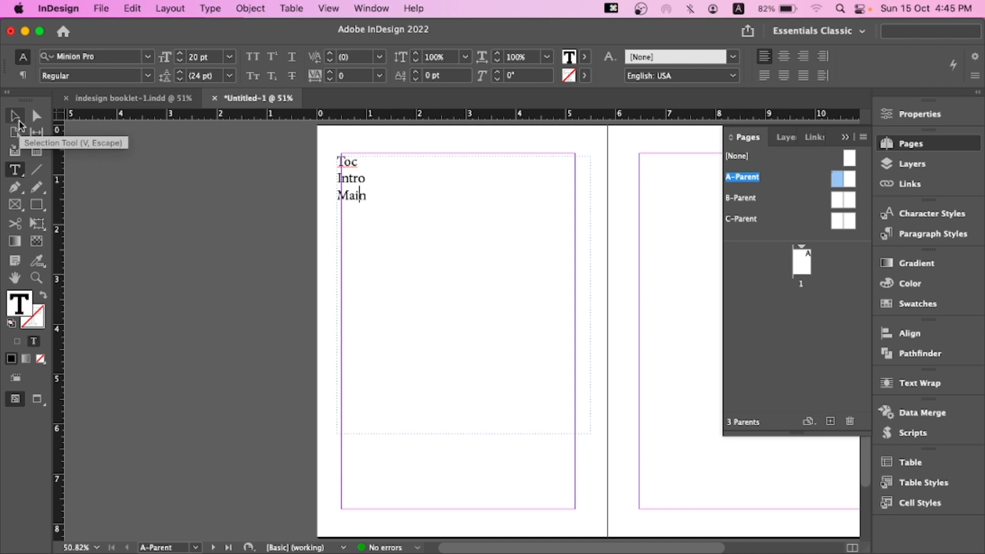
pyautogui.click(14, 116)
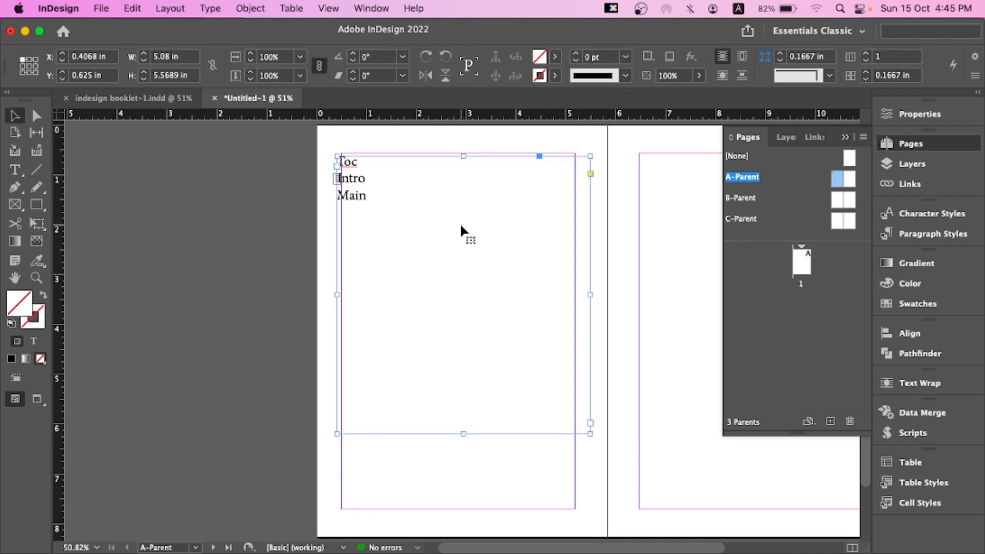
pyautogui.press('Delete')
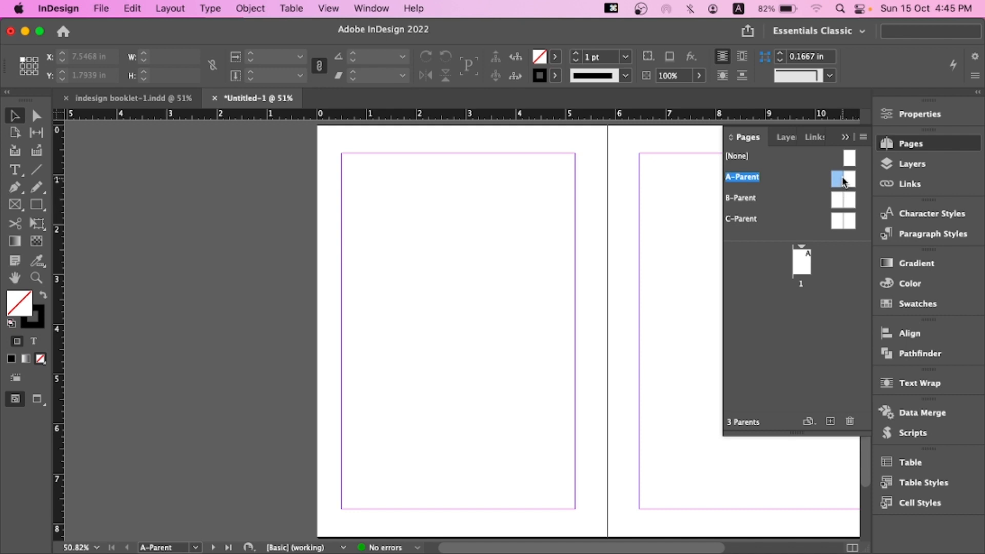
# Open the B-Parent spread and draw a text frame filling the left page's margins
pyautogui.moveTo(506, 193); pyautogui.dragTo(284, 172)
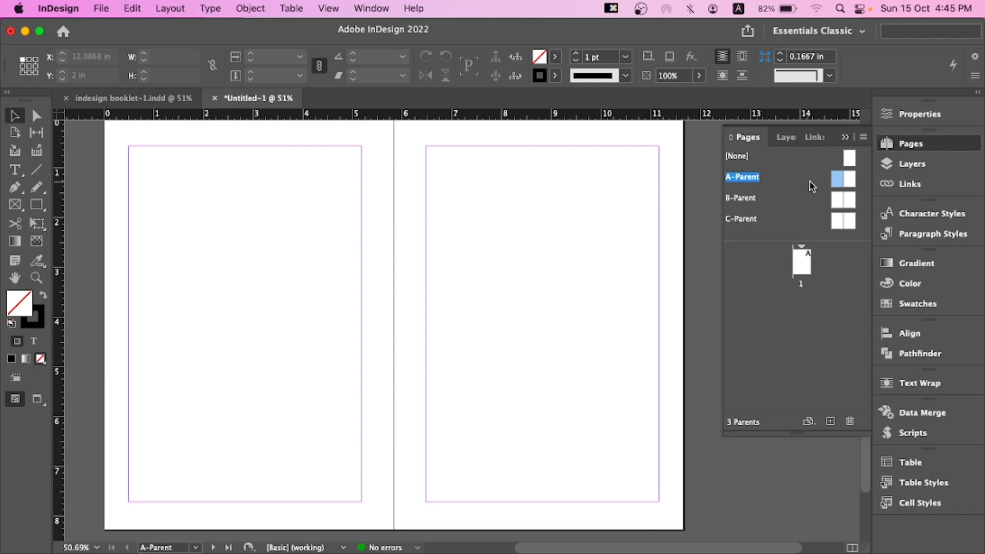
pyautogui.click(845, 156)
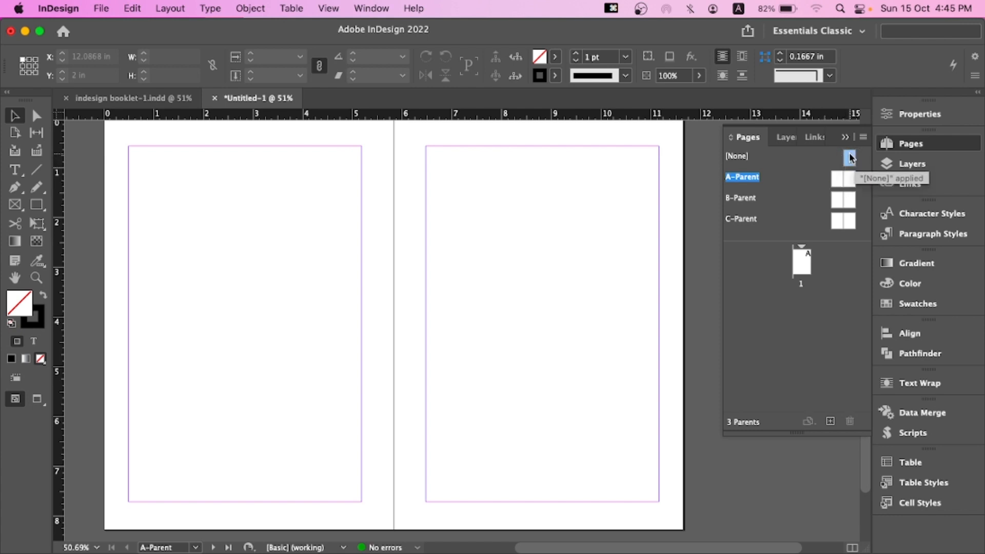
pyautogui.doubleClick(837, 178)
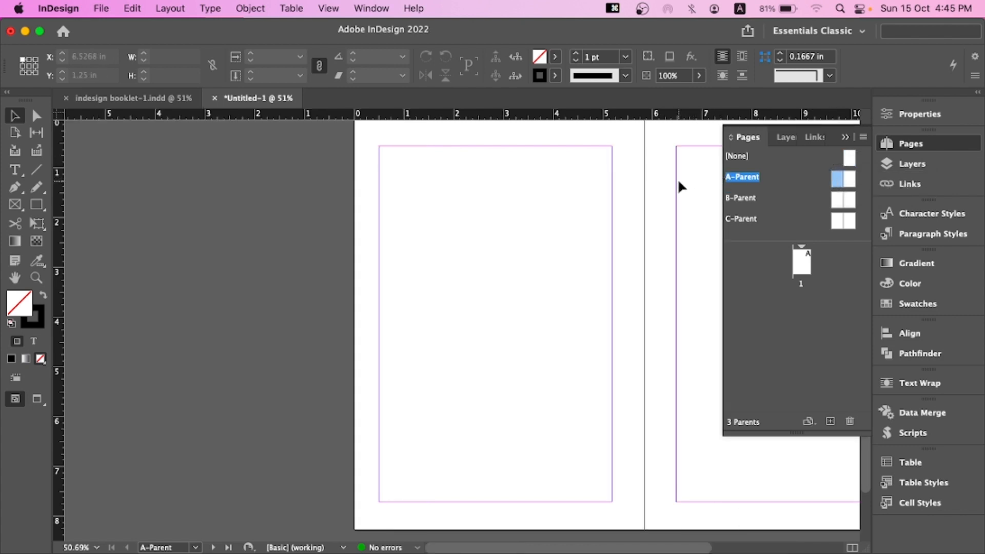
pyautogui.moveTo(678, 179); pyautogui.dragTo(522, 180)
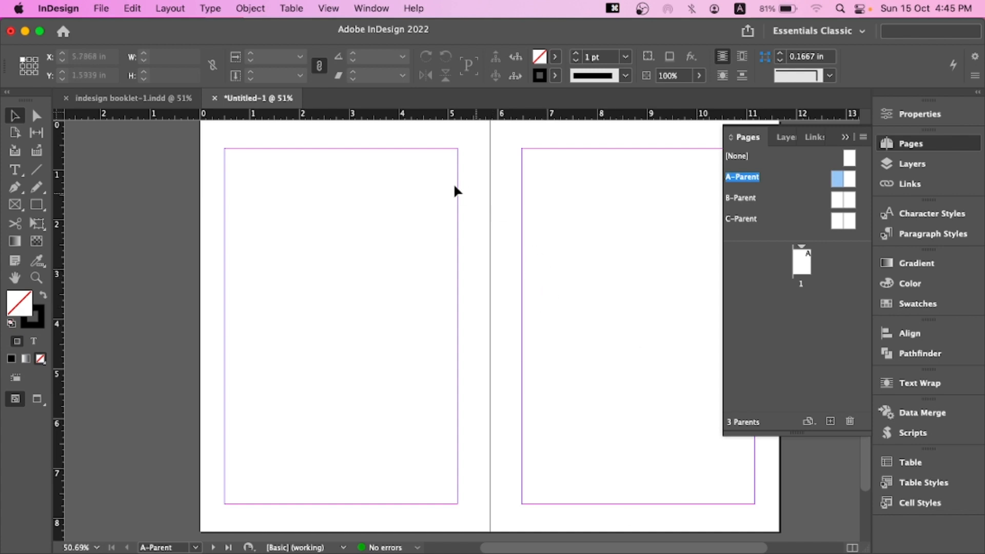
pyautogui.doubleClick(837, 200)
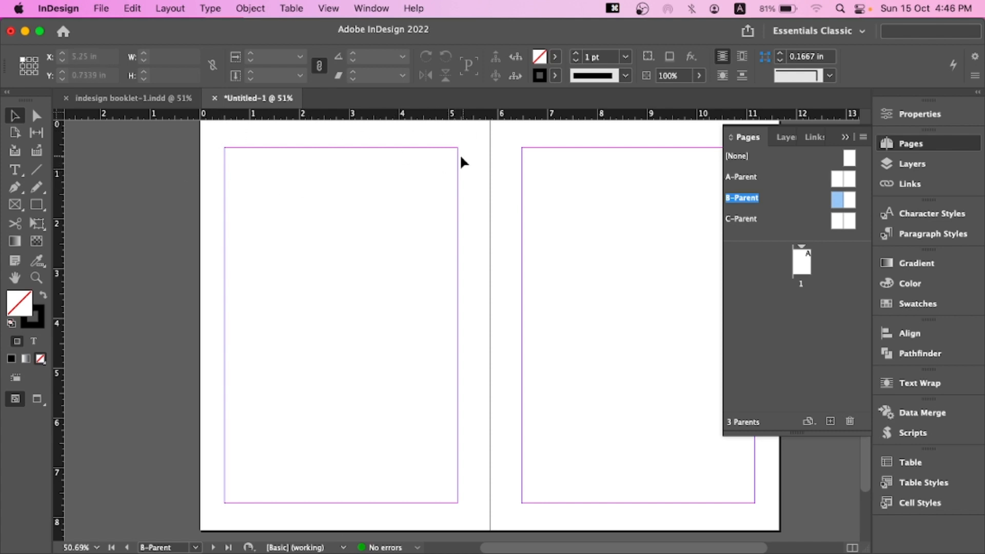
pyautogui.click(15, 171)
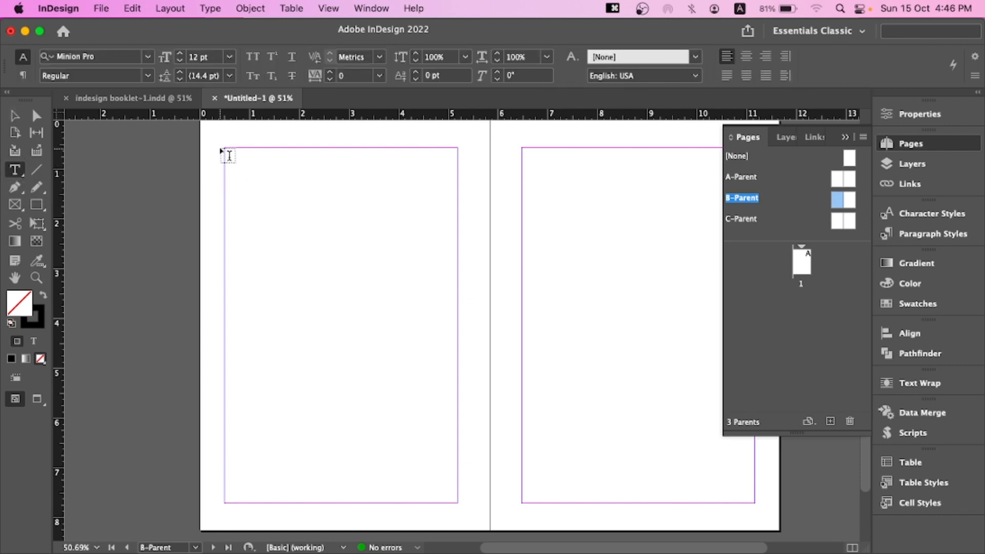
pyautogui.moveTo(224, 148); pyautogui.dragTo(460, 503)
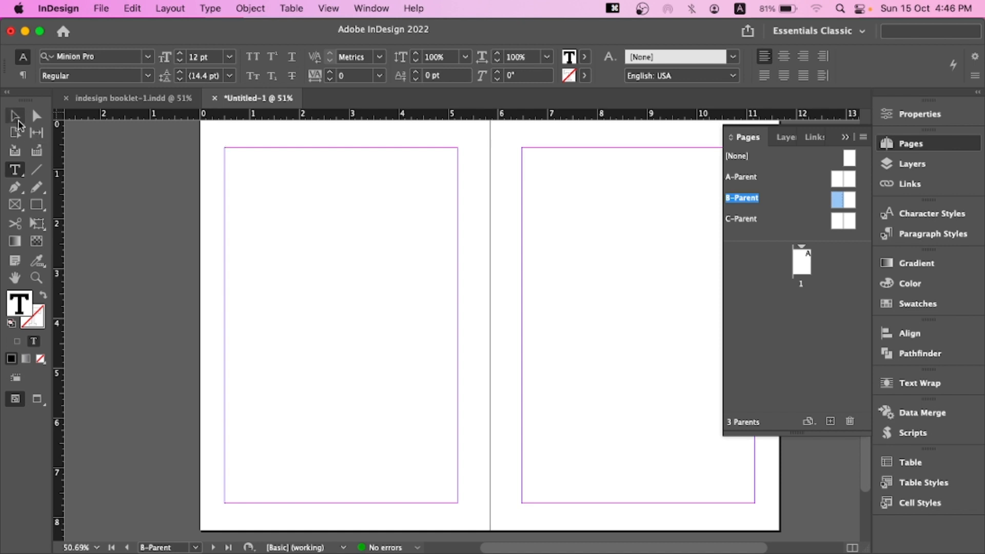
pyautogui.click(15, 117)
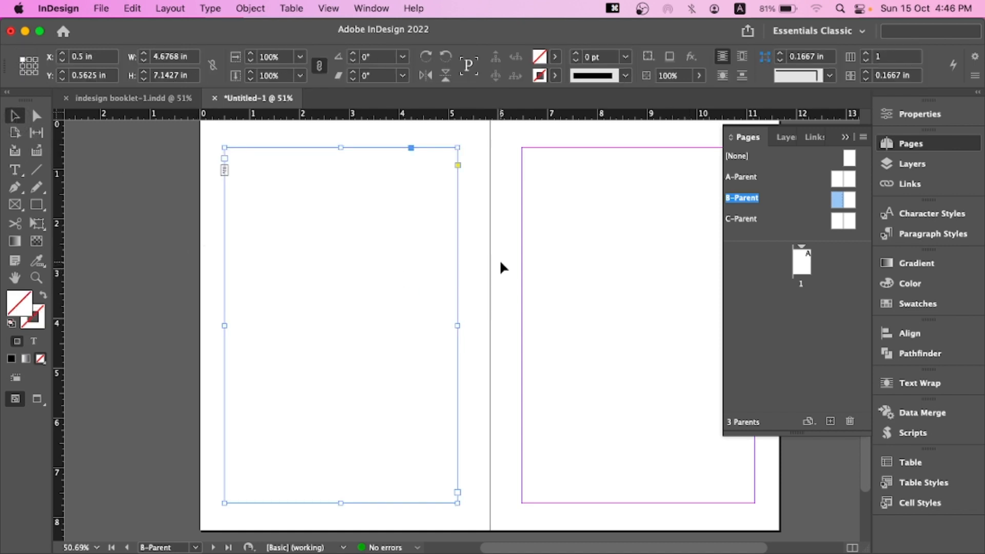
# Copy the text frame and place a duplicate within the right page's margins
pyautogui.press('super+c')
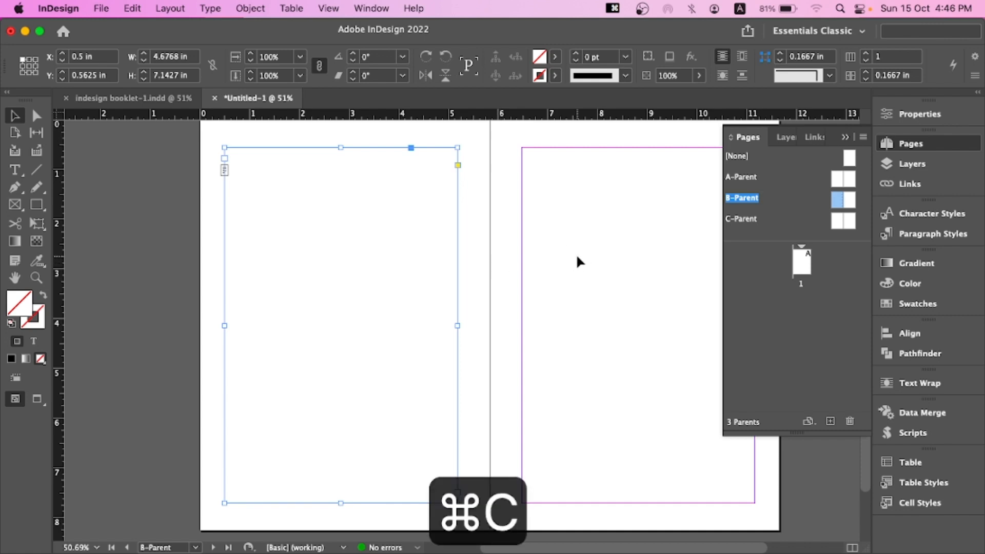
pyautogui.click(577, 253)
pyautogui.press('super+v')
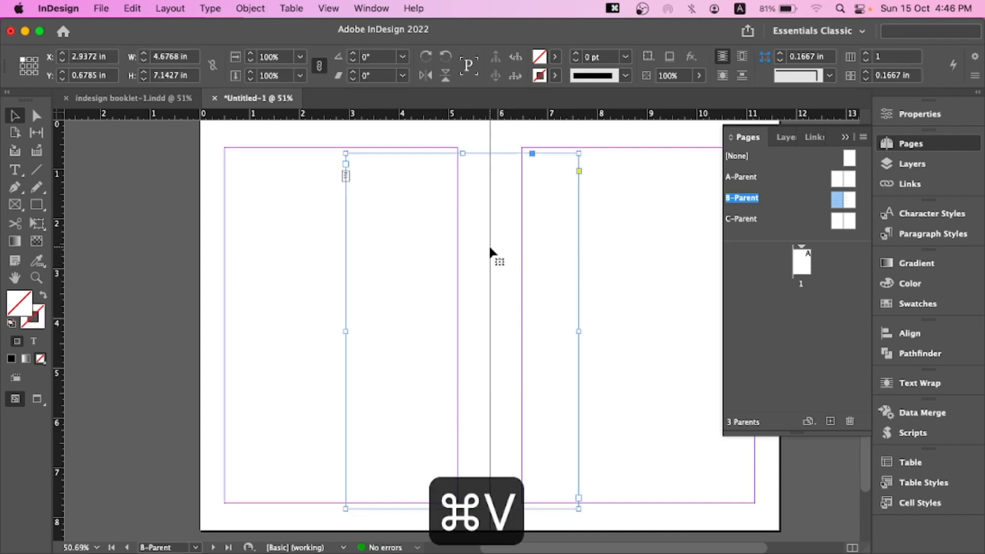
pyautogui.click(487, 244)
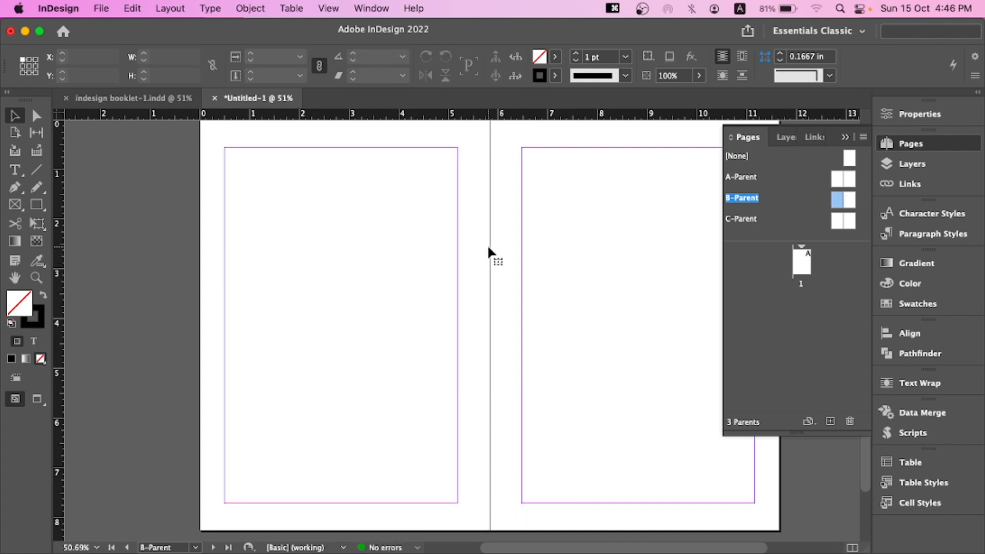
pyautogui.click(457, 246)
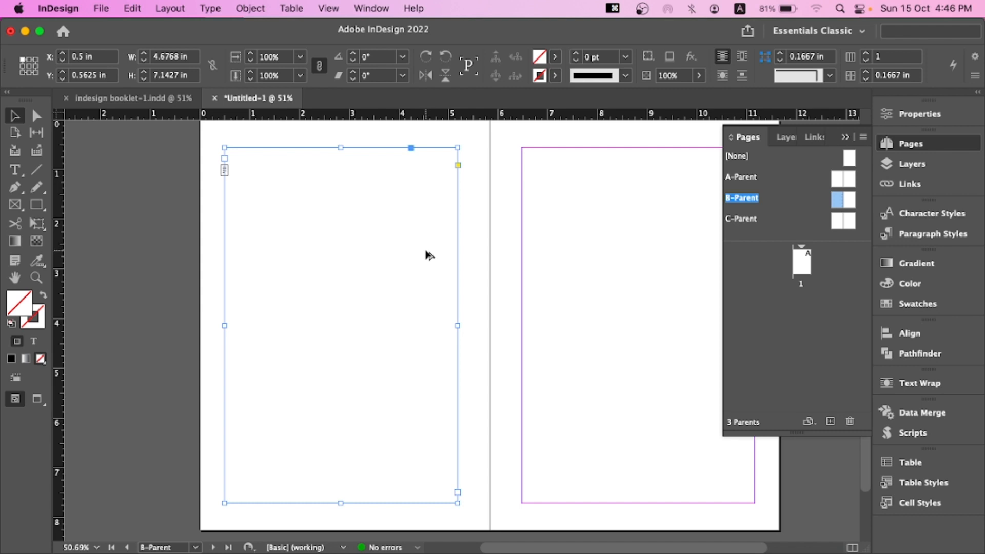
pyautogui.moveTo(426, 255); pyautogui.dragTo(708, 264)
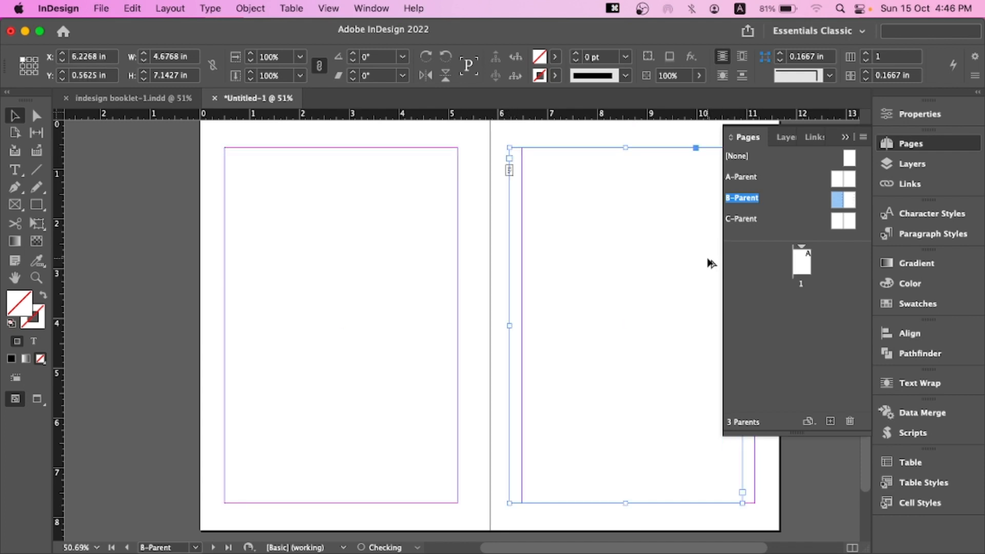
pyautogui.moveTo(633, 233); pyautogui.dragTo(567, 233)
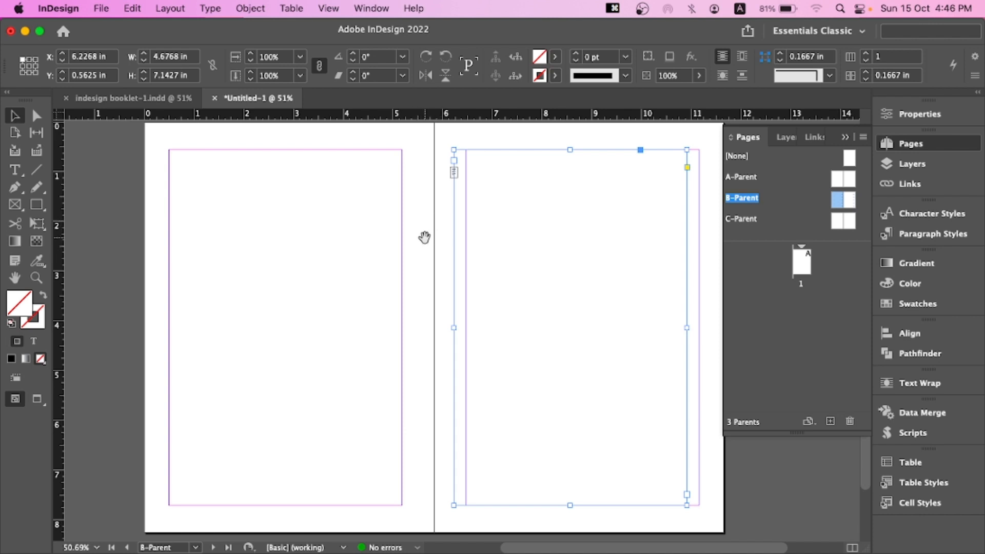
pyautogui.moveTo(430, 243); pyautogui.dragTo(354, 239)
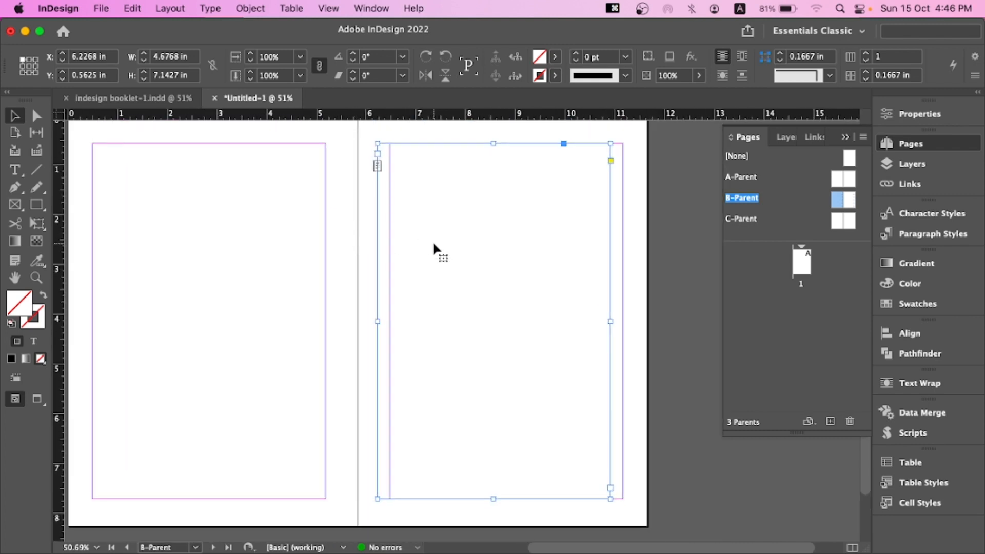
pyautogui.moveTo(441, 231); pyautogui.dragTo(454, 240)
pyautogui.click(649, 248)
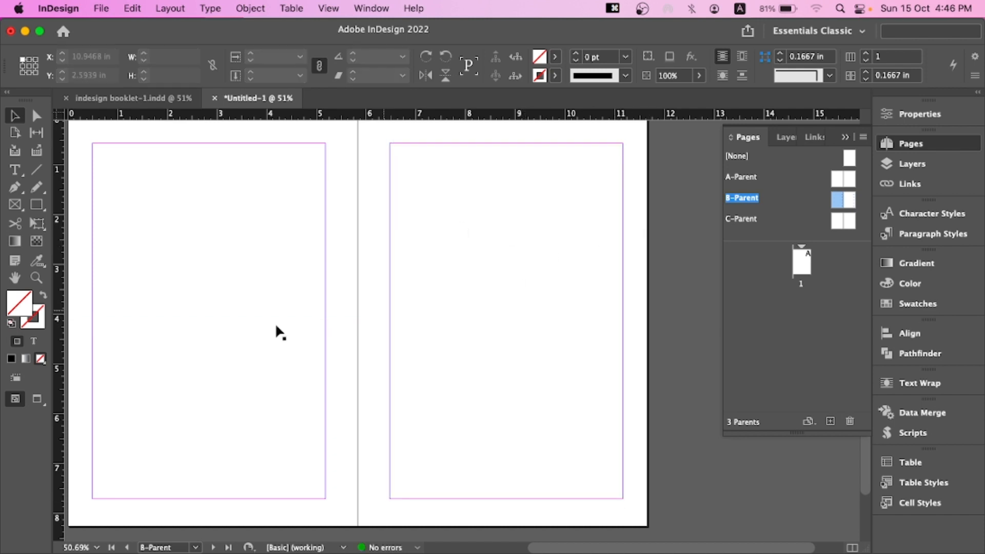
# Inspect the two text frames on the B-Parent spread, briefly checking the booklet document for reference
pyautogui.click(196, 308)
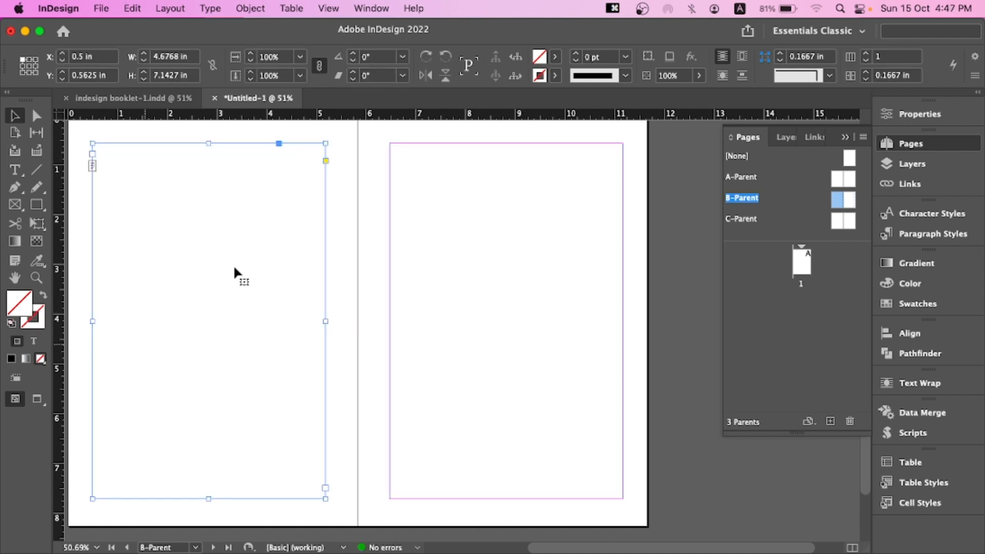
pyautogui.click(133, 98)
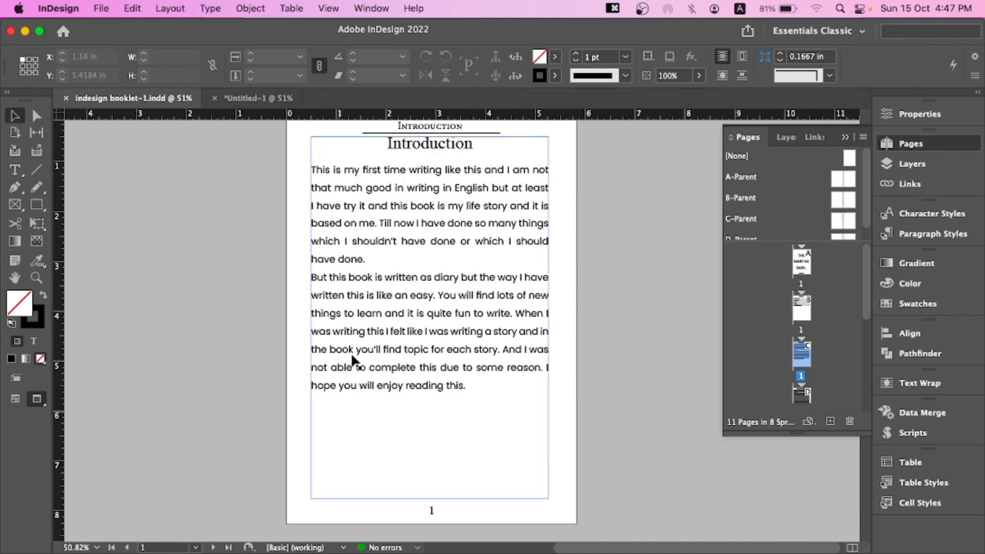
pyautogui.click(245, 99)
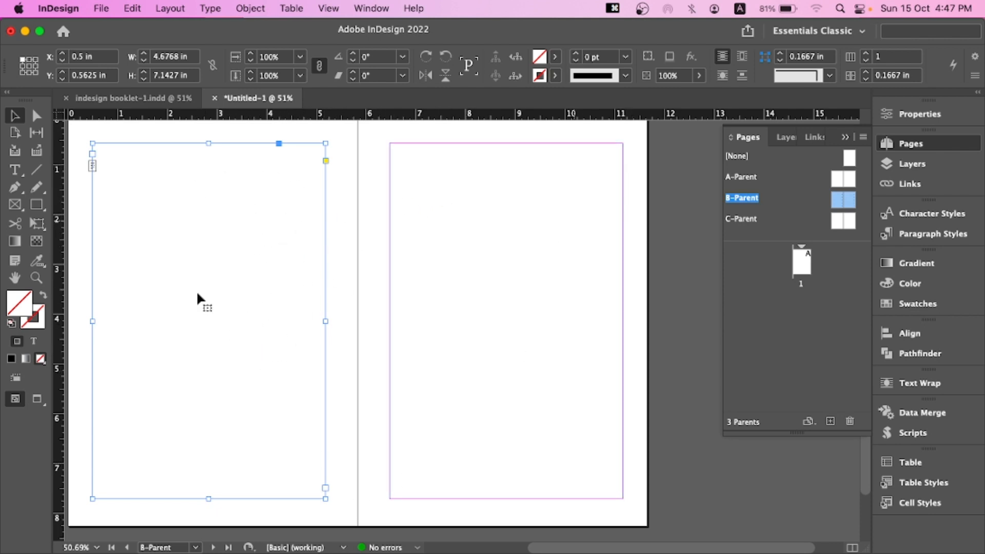
pyautogui.click(501, 258)
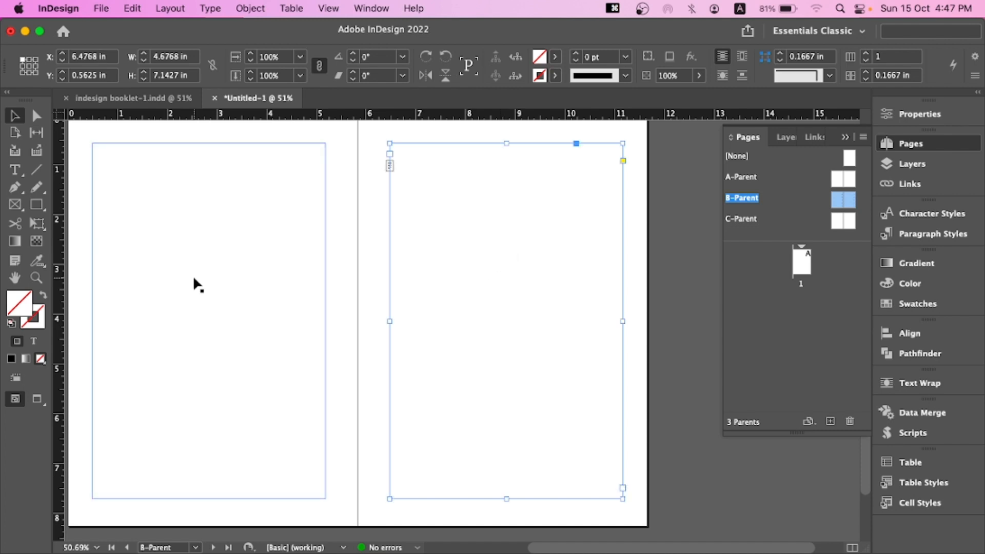
pyautogui.click(195, 277)
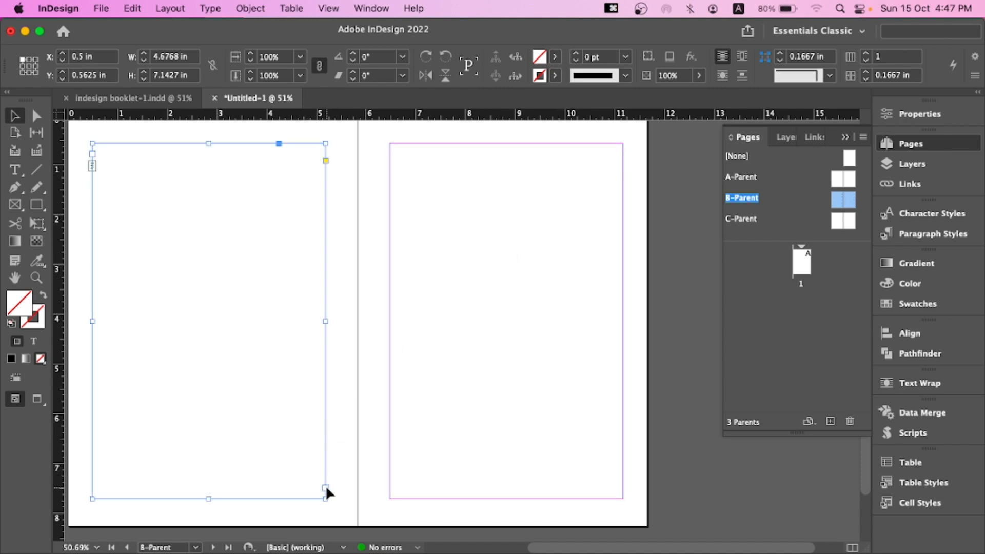
pyautogui.scroll(3, 326, 487)
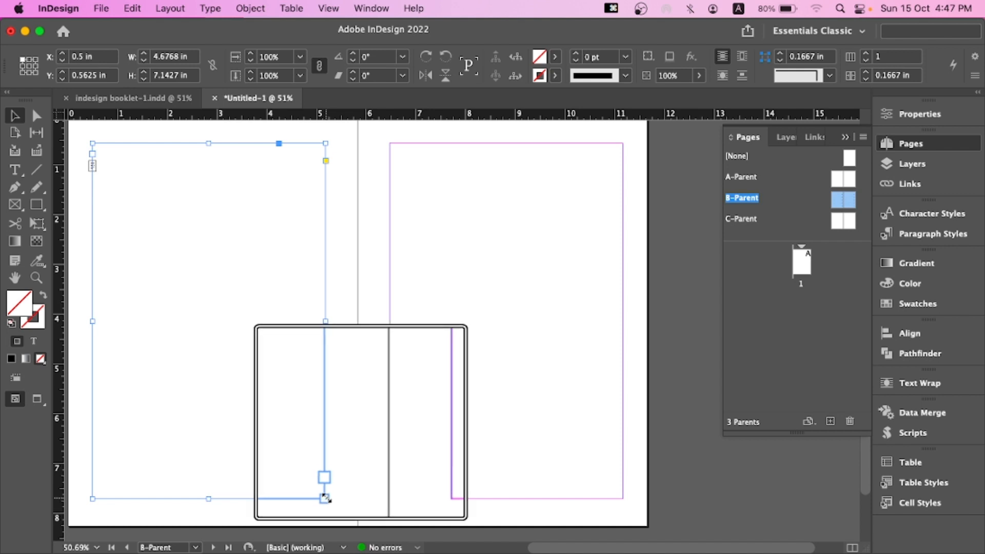
pyautogui.click(326, 487)
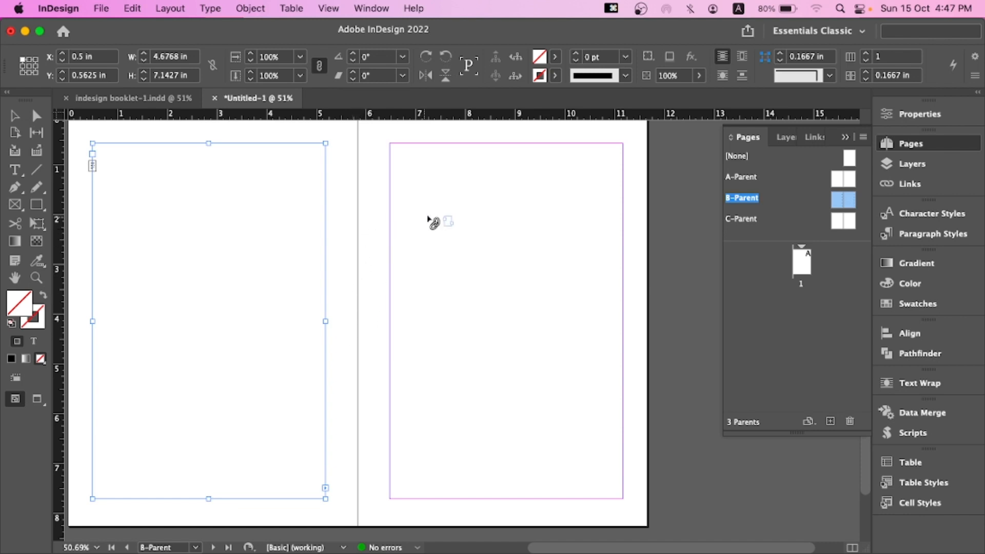
pyautogui.click(455, 213)
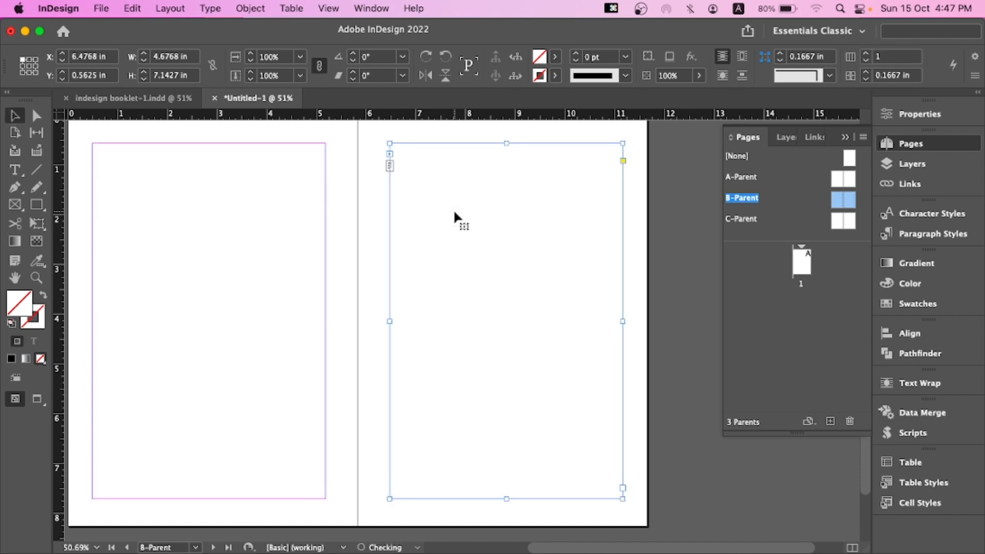
pyautogui.click(264, 204)
pyautogui.click(524, 205)
pyautogui.moveTo(363, 308); pyautogui.dragTo(422, 241)
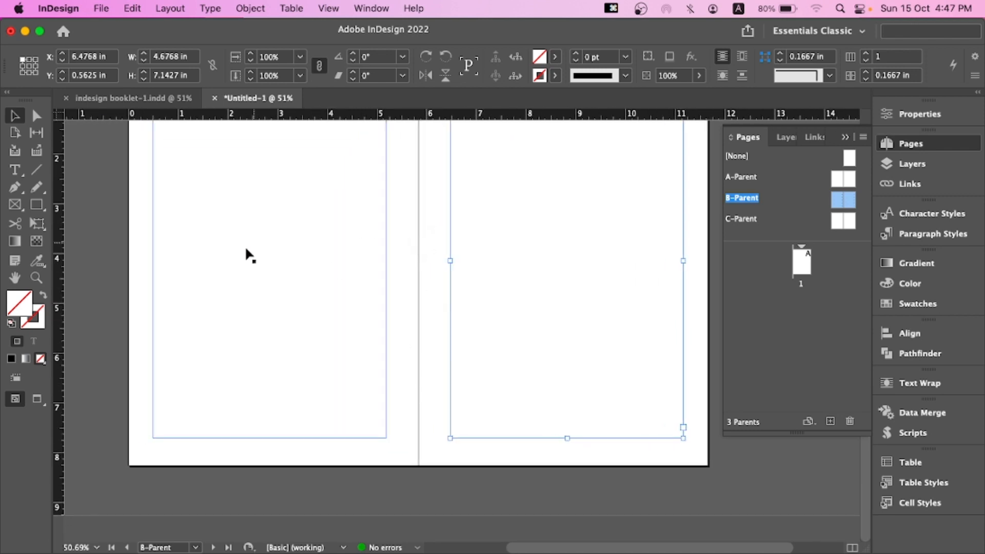
pyautogui.click(426, 439)
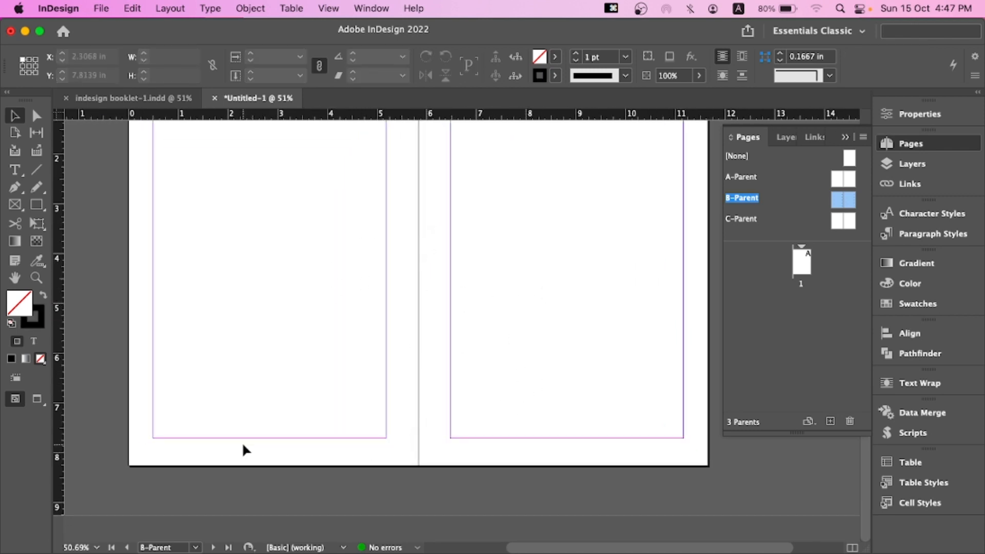
# Draw a circle about 1.06 in across over the spine near the bottom of the spread
pyautogui.moveTo(243, 444); pyautogui.dragTo(598, 468)
pyautogui.moveTo(35, 204); pyautogui.dragTo(77, 236)
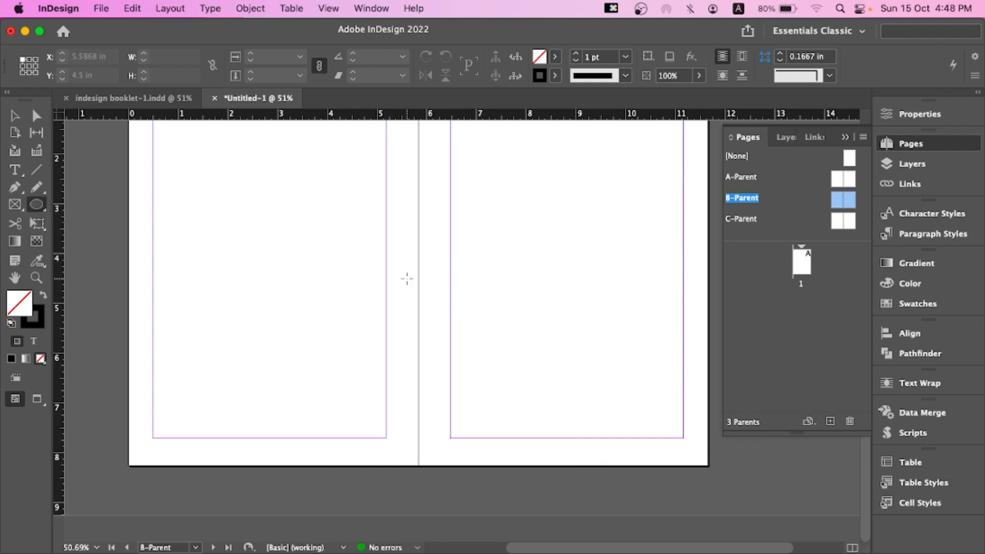
pyautogui.moveTo(407, 279); pyautogui.dragTo(459, 351)
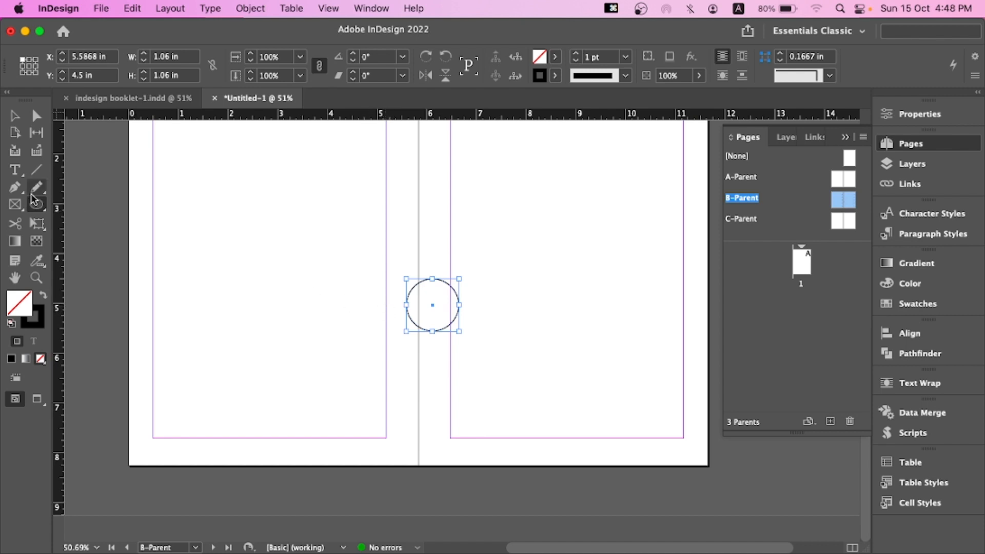
# Turn the circle into a text frame and insert a current page number marker in it
pyautogui.click(14, 169)
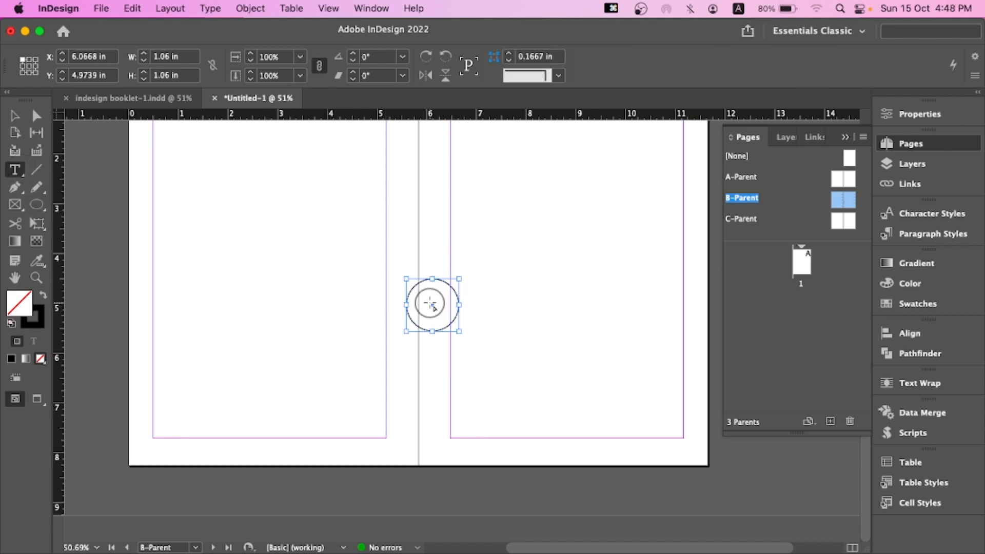
pyautogui.click(431, 301)
pyautogui.rightClick(431, 301)
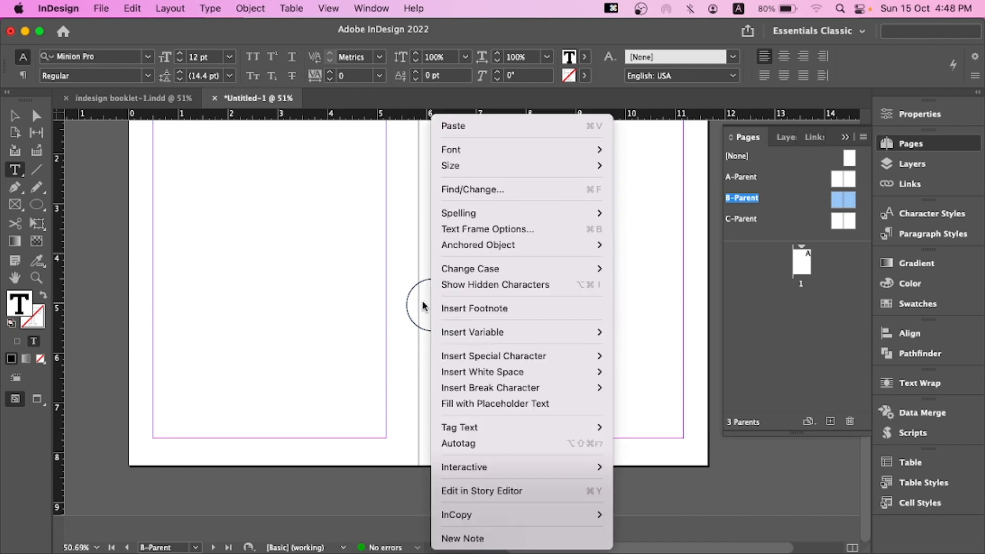
pyautogui.press('Escape')
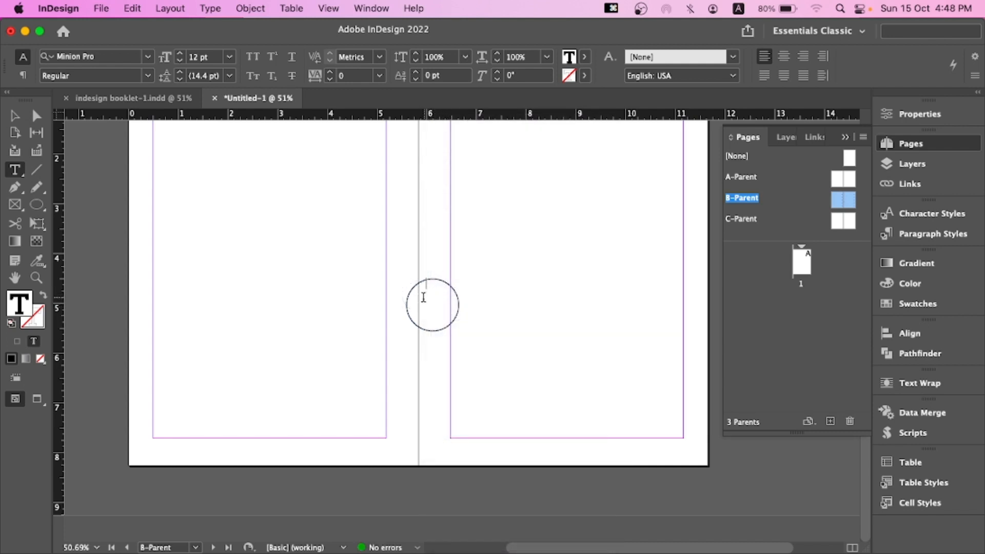
pyautogui.rightClick(433, 301)
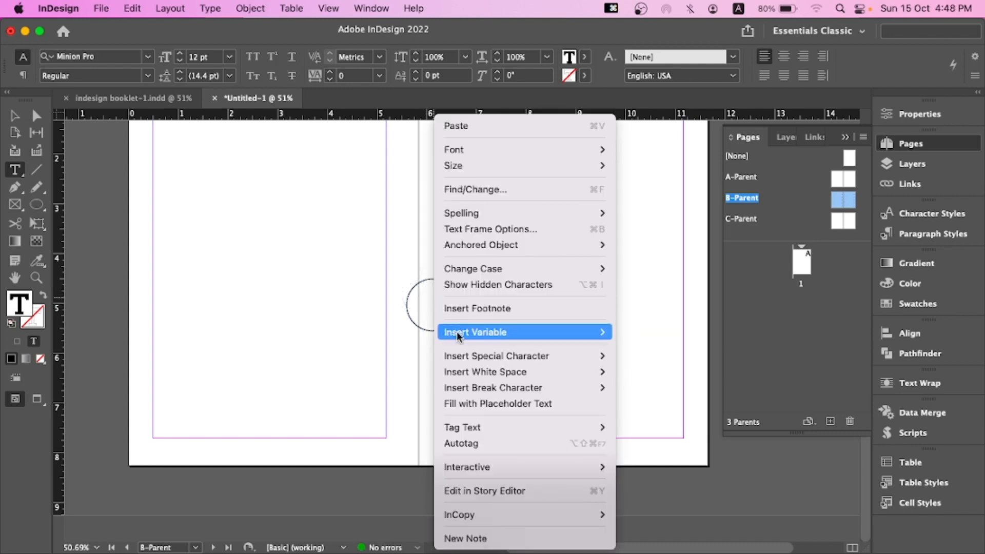
pyautogui.moveTo(469, 359)
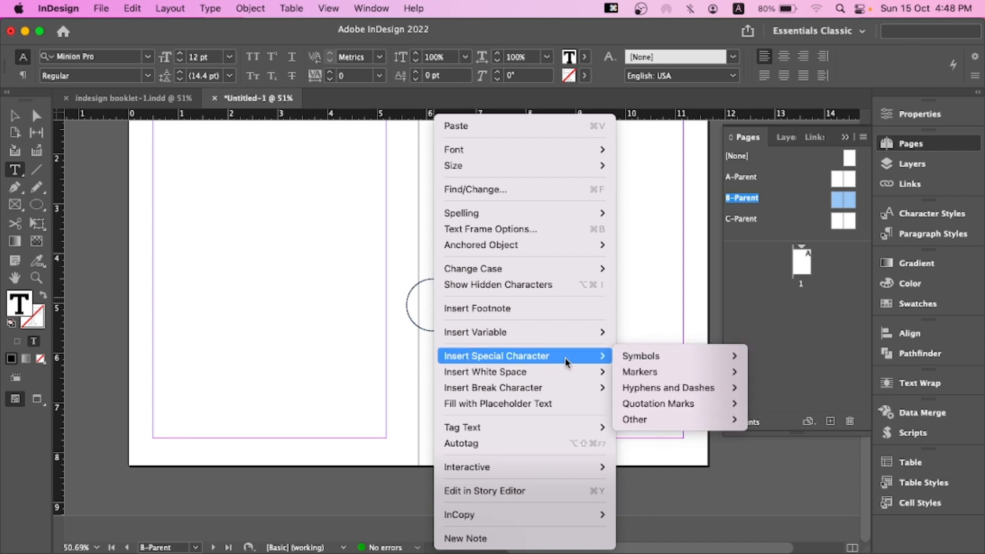
pyautogui.moveTo(662, 371)
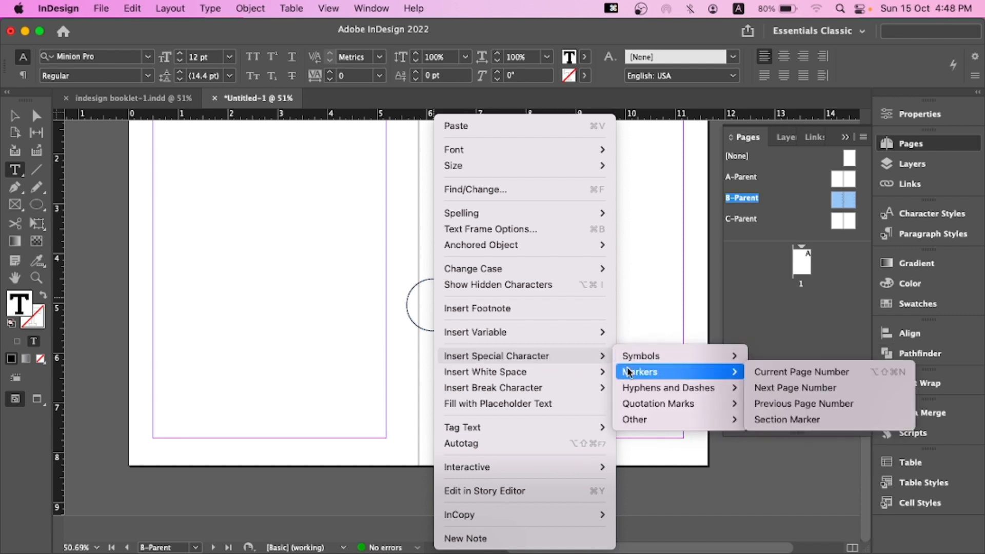
pyautogui.click(792, 373)
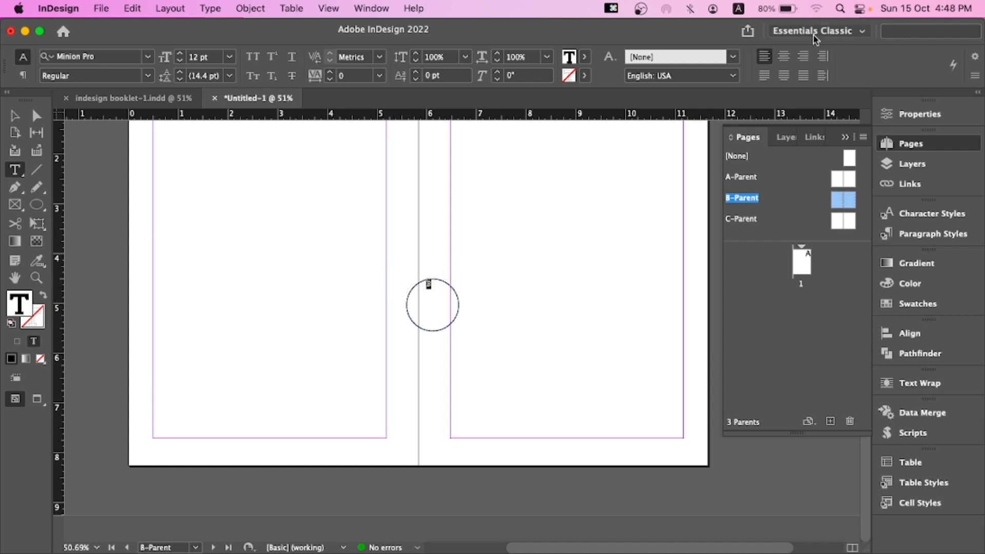
# Center-align the page number marker and set its font size to 18 pt
pyautogui.click(785, 58)
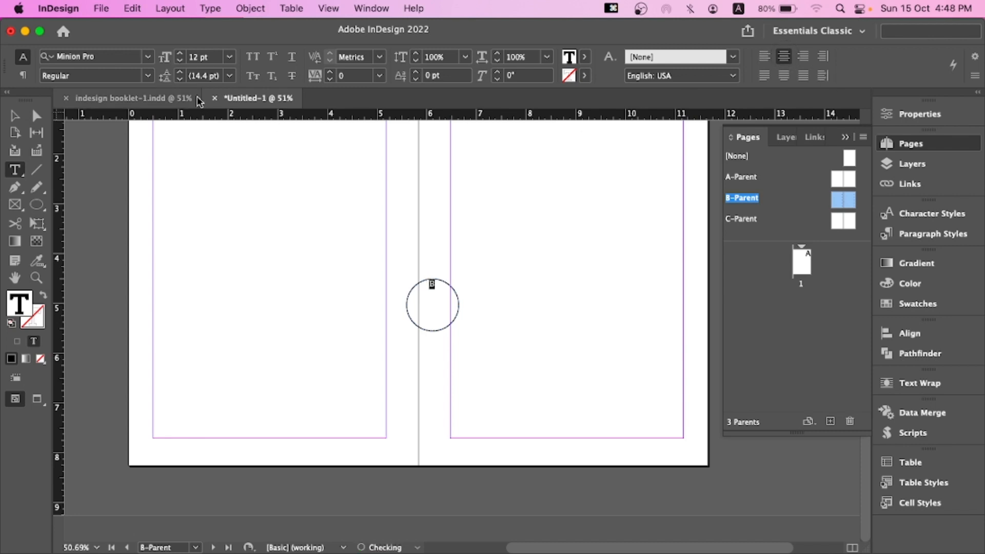
pyautogui.click(229, 57)
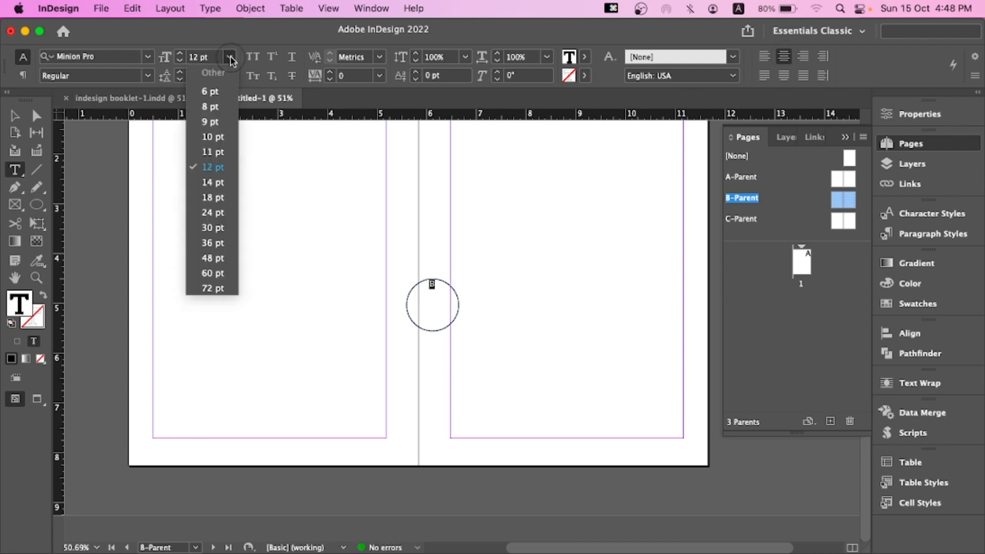
pyautogui.click(213, 228)
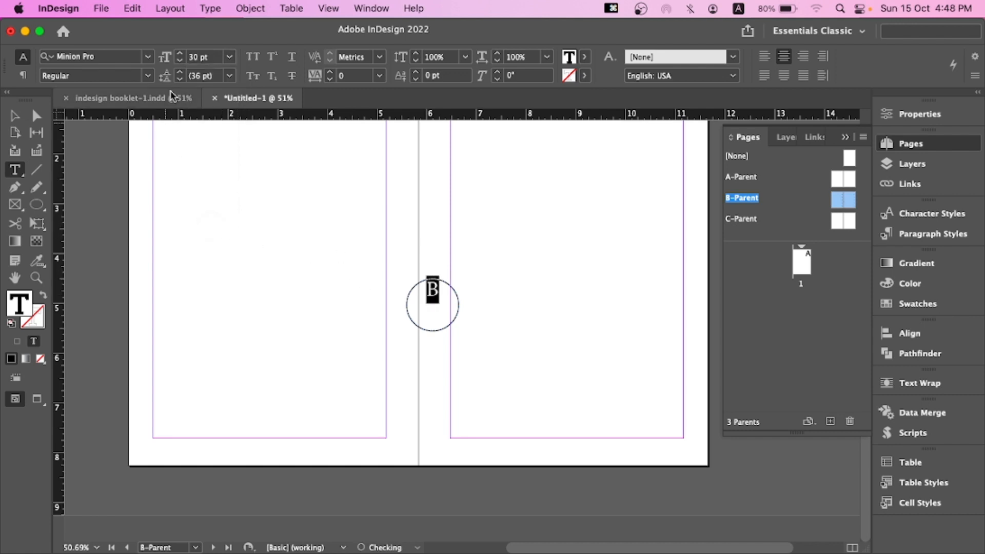
pyautogui.click(229, 57)
pyautogui.click(214, 198)
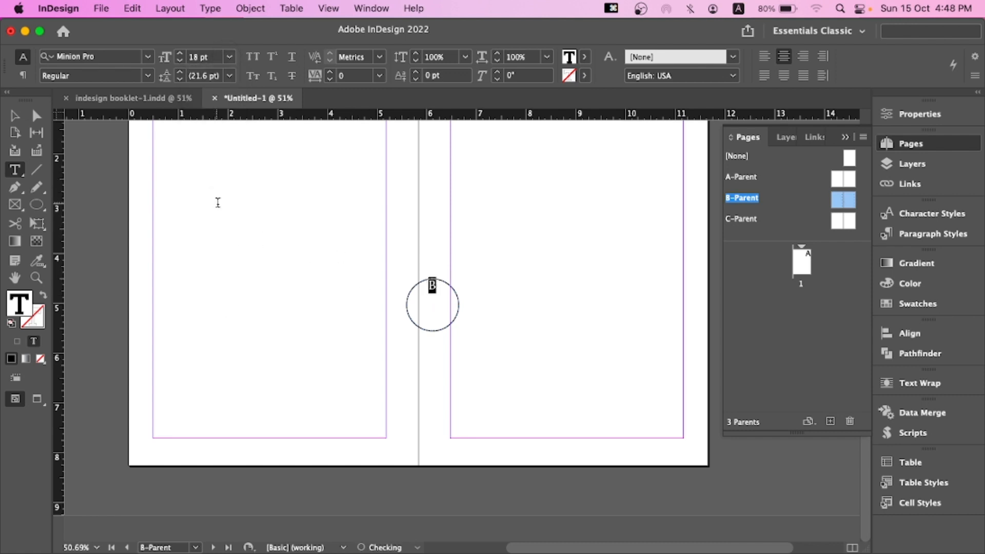
# Try first-baseline offsets of Leading, Fixed, Ascent and Cap Height in the circular frame's text frame options
pyautogui.click(15, 118)
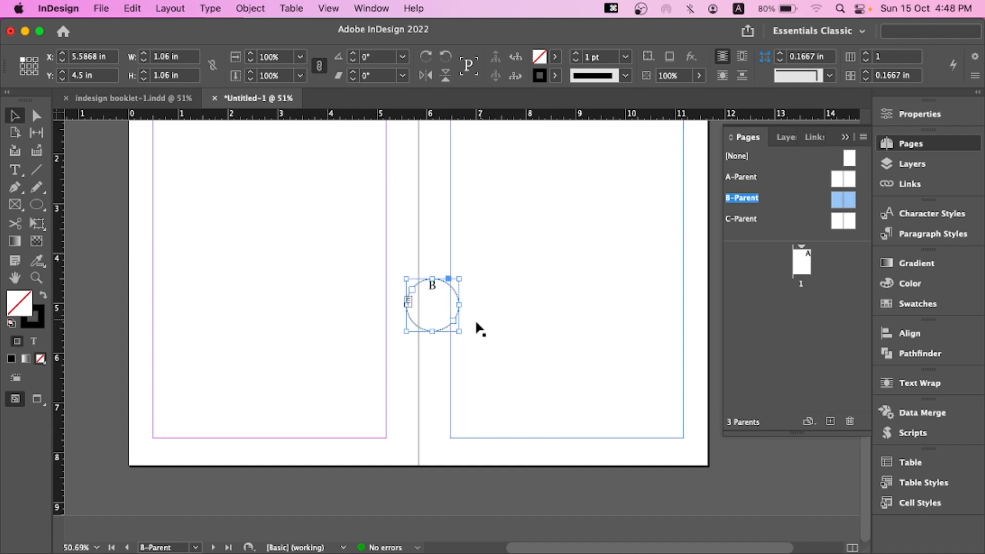
pyautogui.press('super+b')
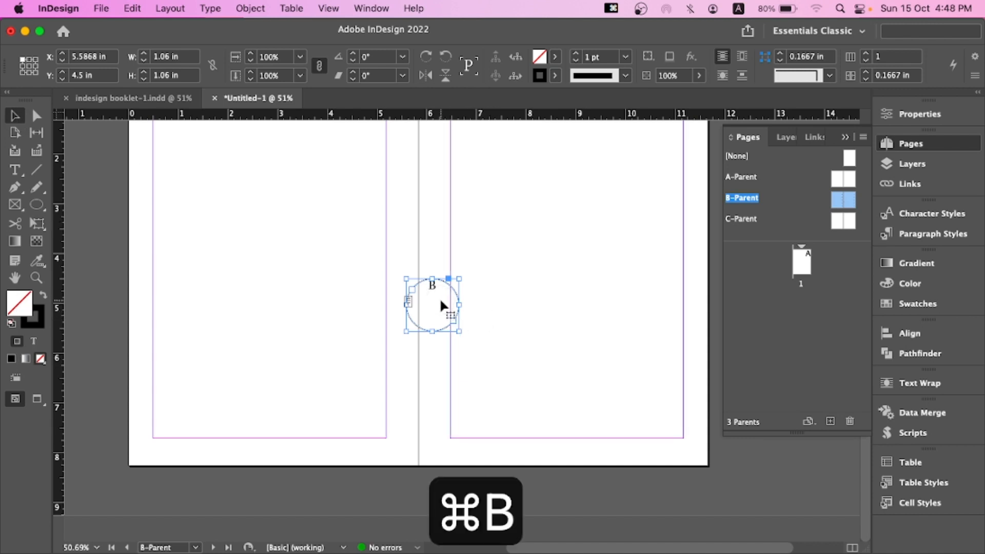
pyautogui.moveTo(449, 127); pyautogui.dragTo(701, 92)
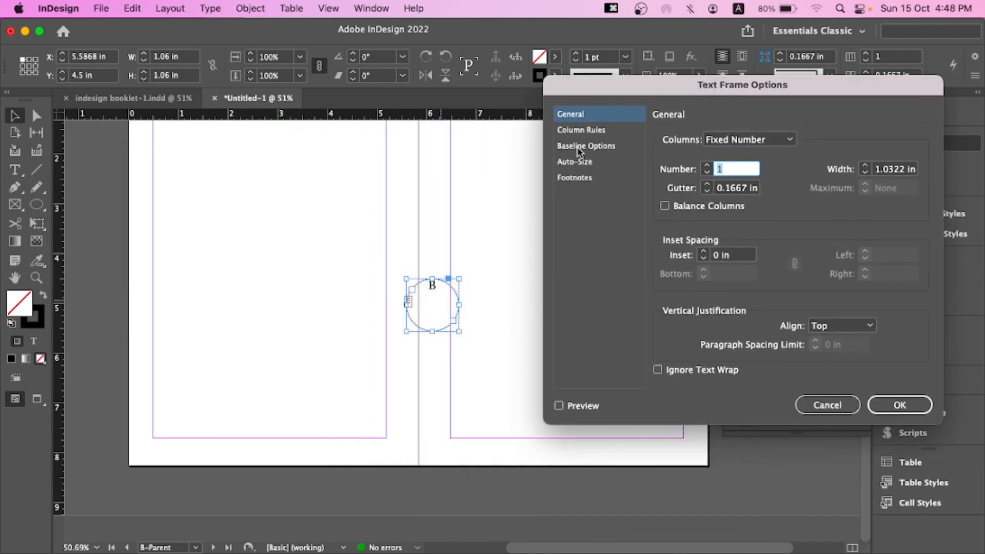
pyautogui.click(579, 149)
pyautogui.click(723, 158)
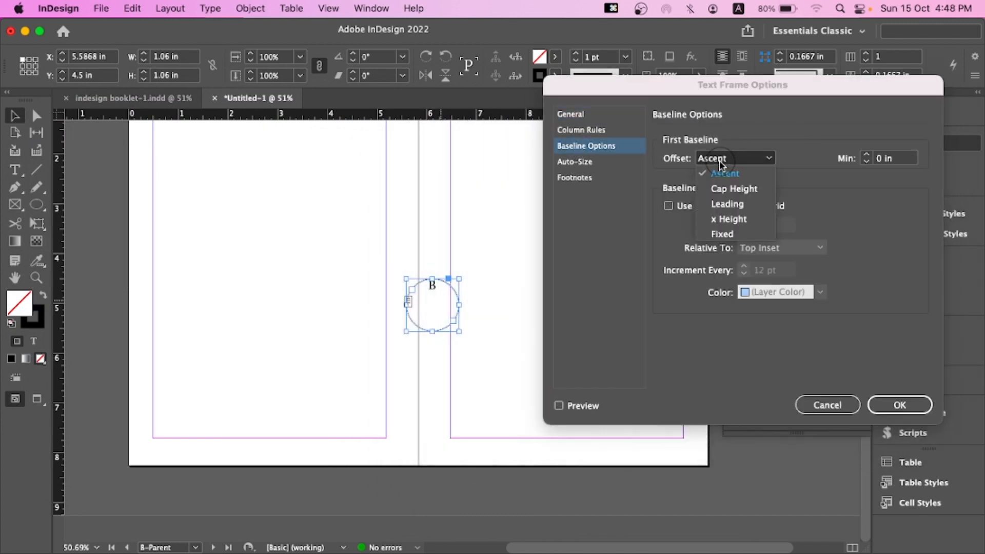
pyautogui.click(728, 205)
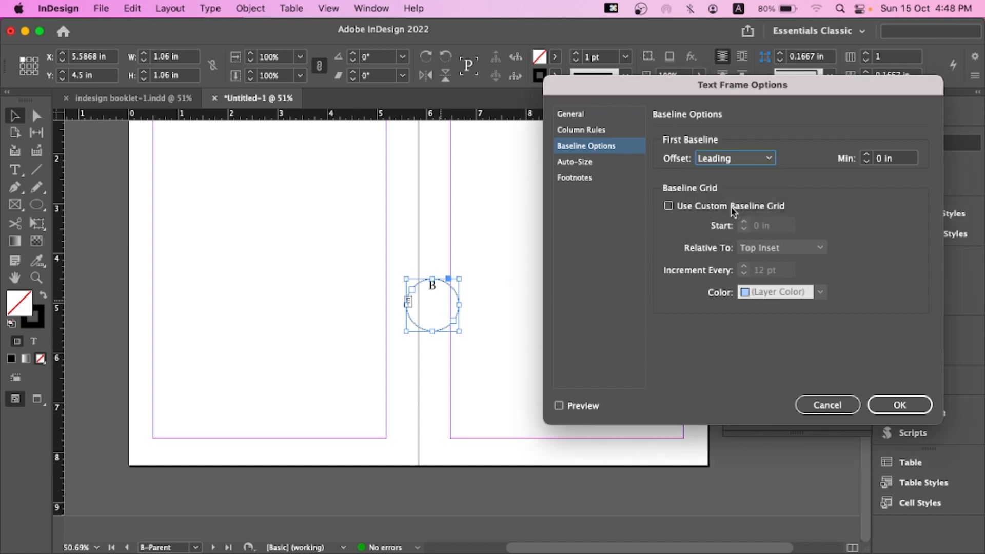
pyautogui.click(574, 409)
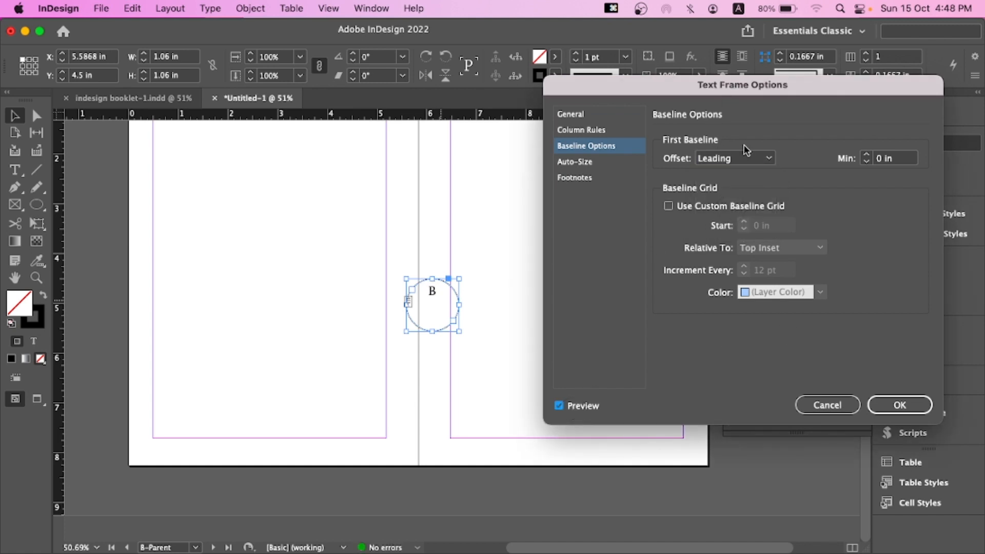
pyautogui.click(746, 162)
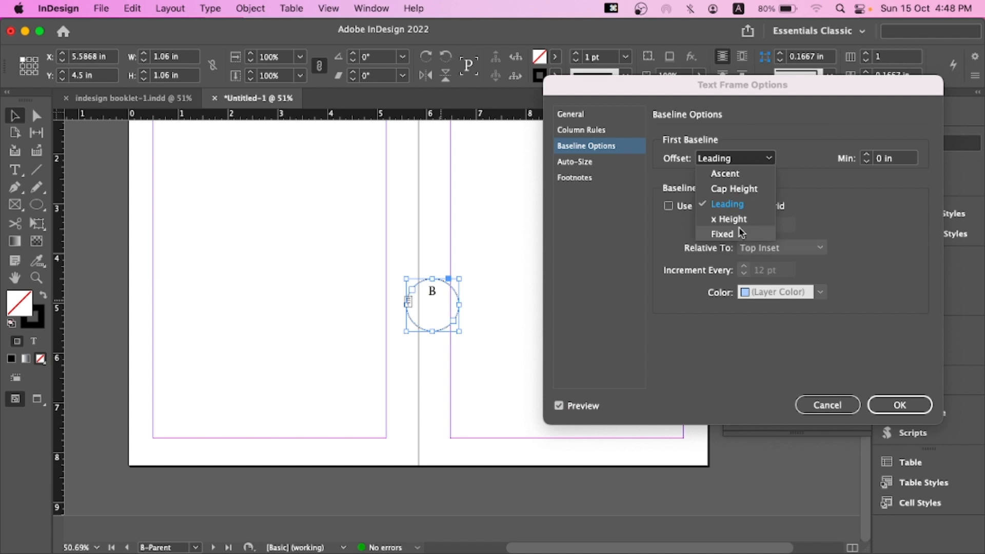
pyautogui.click(739, 233)
pyautogui.click(758, 158)
pyautogui.click(748, 175)
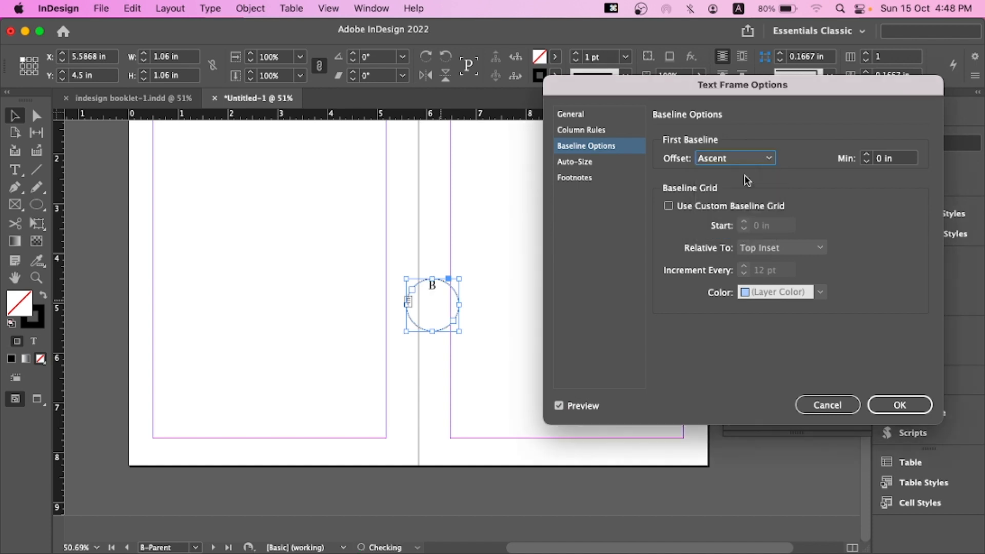
pyautogui.click(744, 158)
pyautogui.click(742, 189)
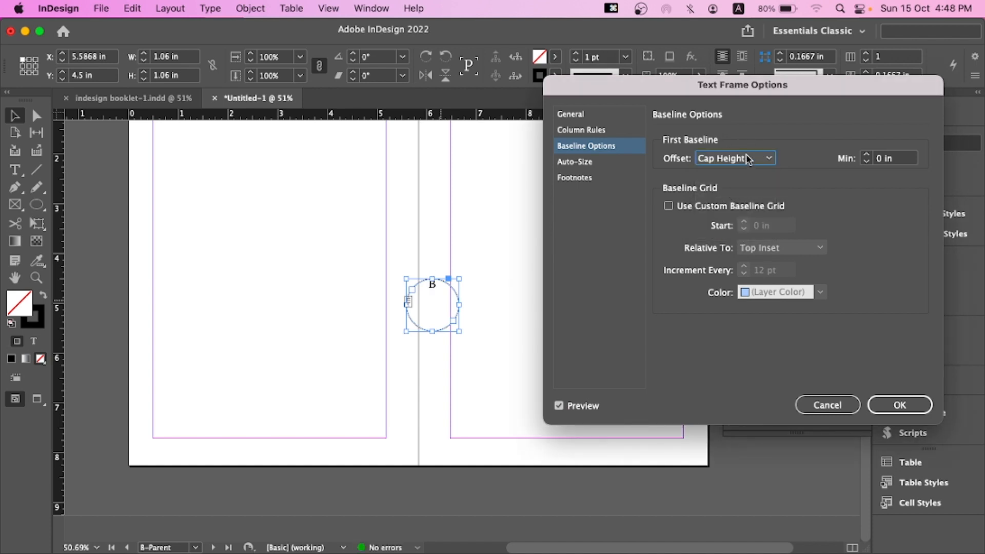
pyautogui.moveTo(693, 90); pyautogui.dragTo(633, 95)
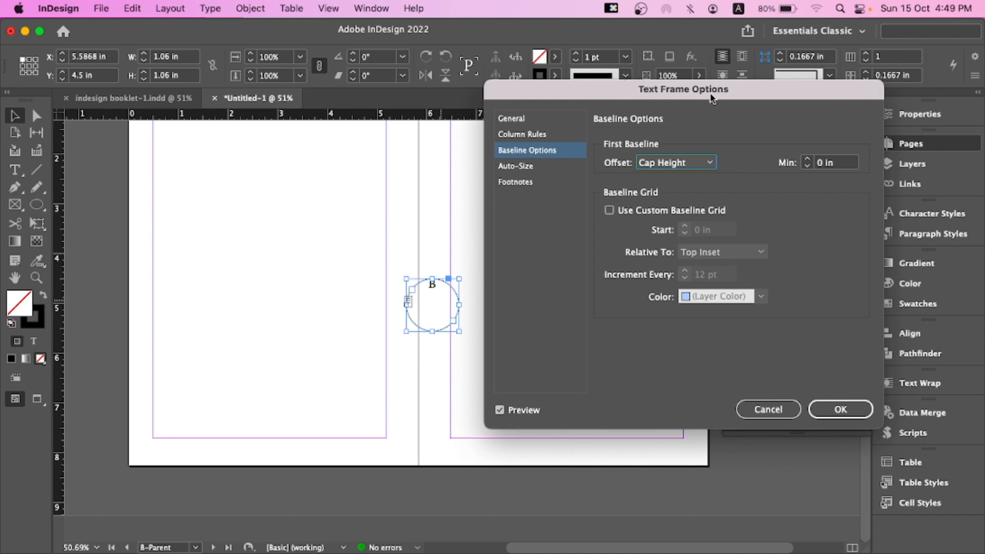
pyautogui.click(765, 406)
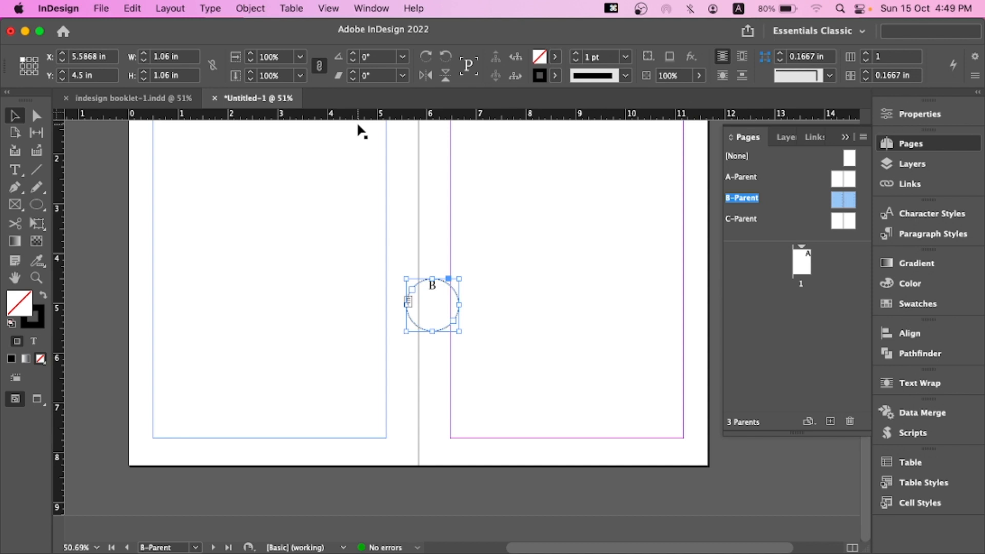
# Try a Leading first-baseline offset and Center vertical justification for the circular text frame
pyautogui.press('cmd+b')
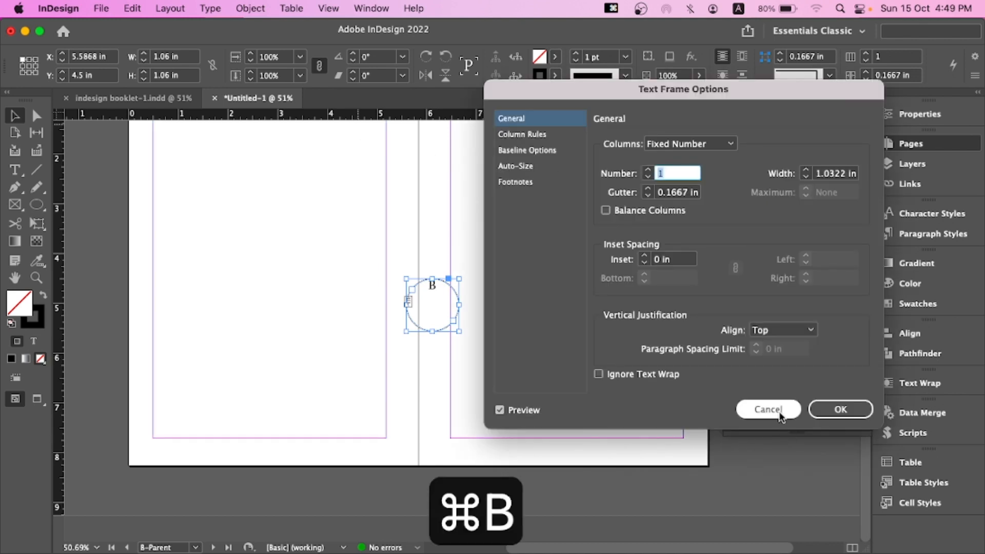
pyautogui.click(779, 412)
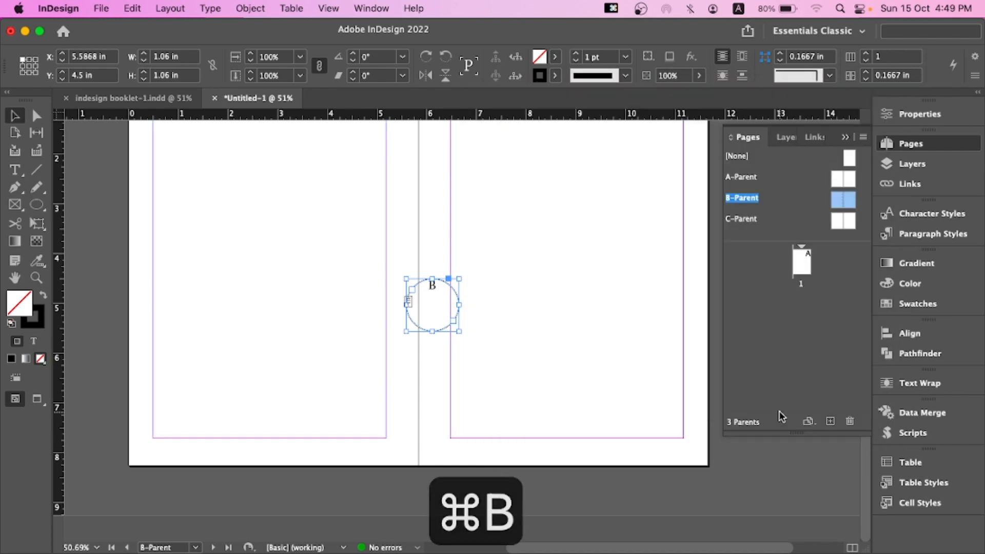
pyautogui.click(249, 9)
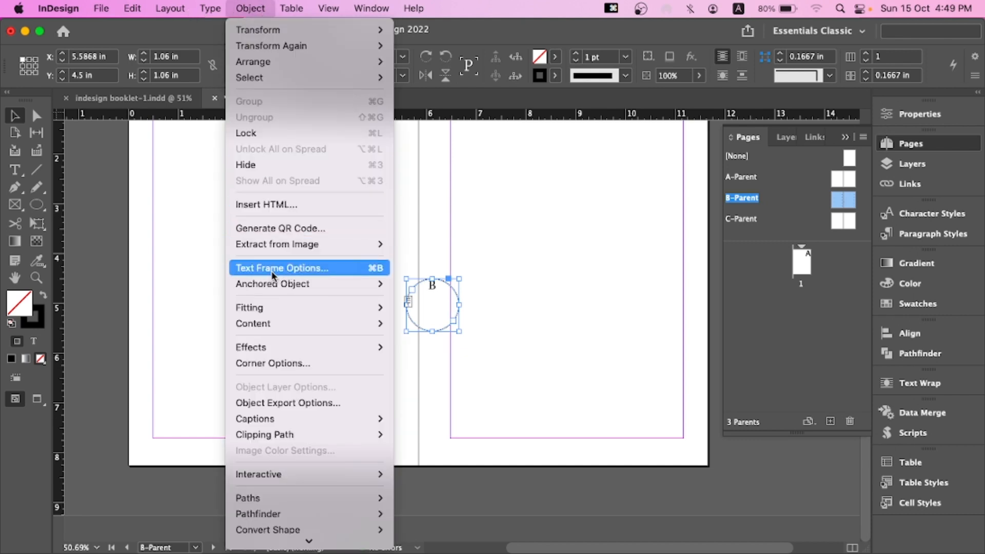
pyautogui.click(308, 268)
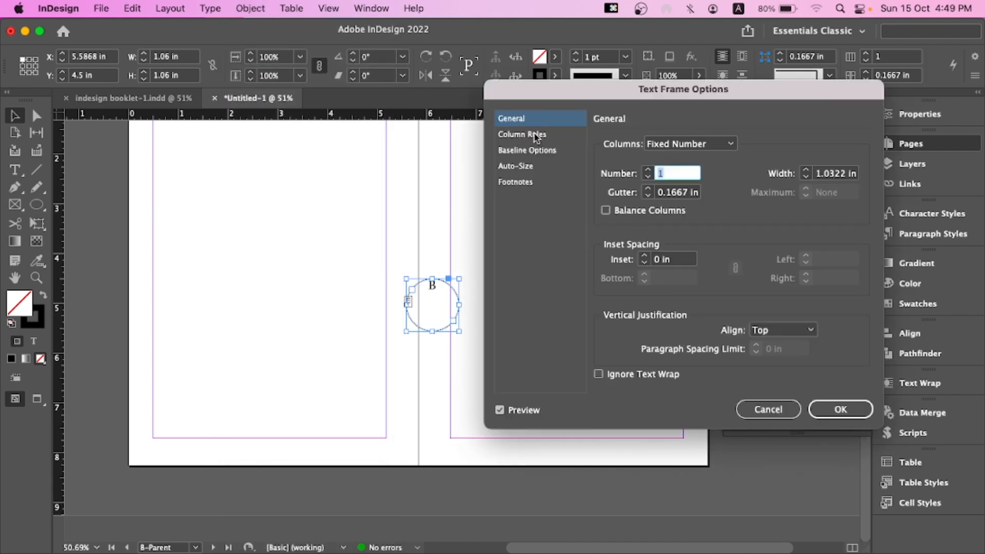
pyautogui.click(535, 135)
pyautogui.click(521, 151)
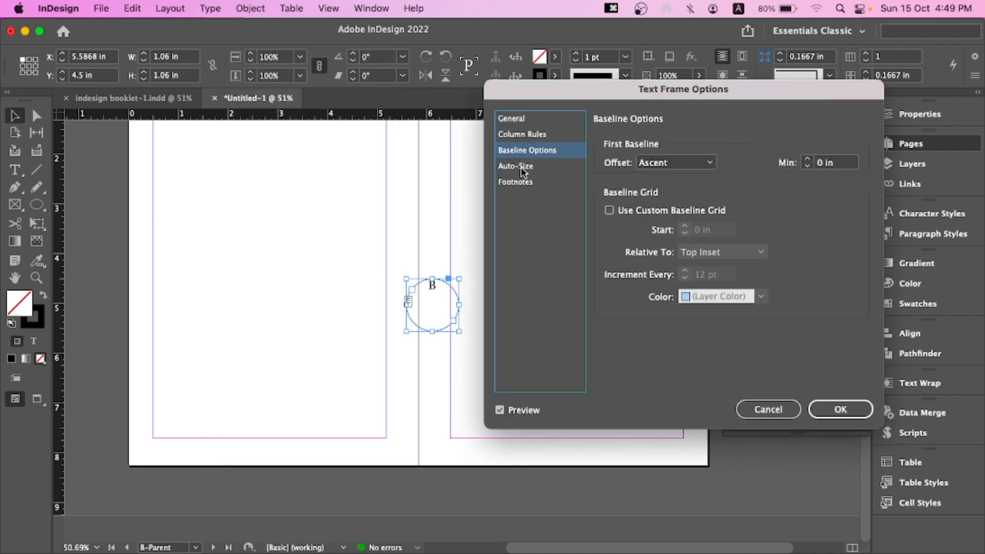
pyautogui.click(521, 166)
pyautogui.click(523, 185)
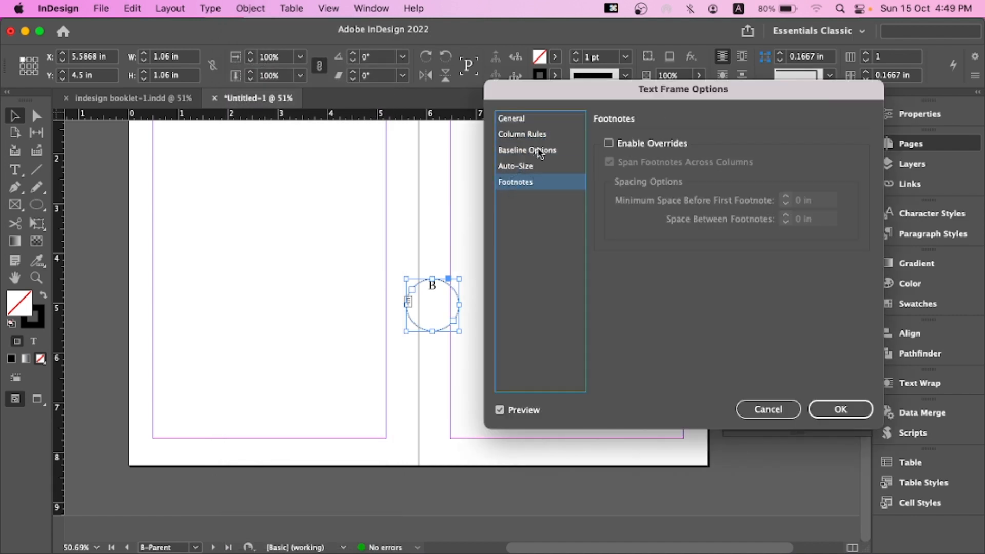
pyautogui.click(528, 150)
pyautogui.click(665, 162)
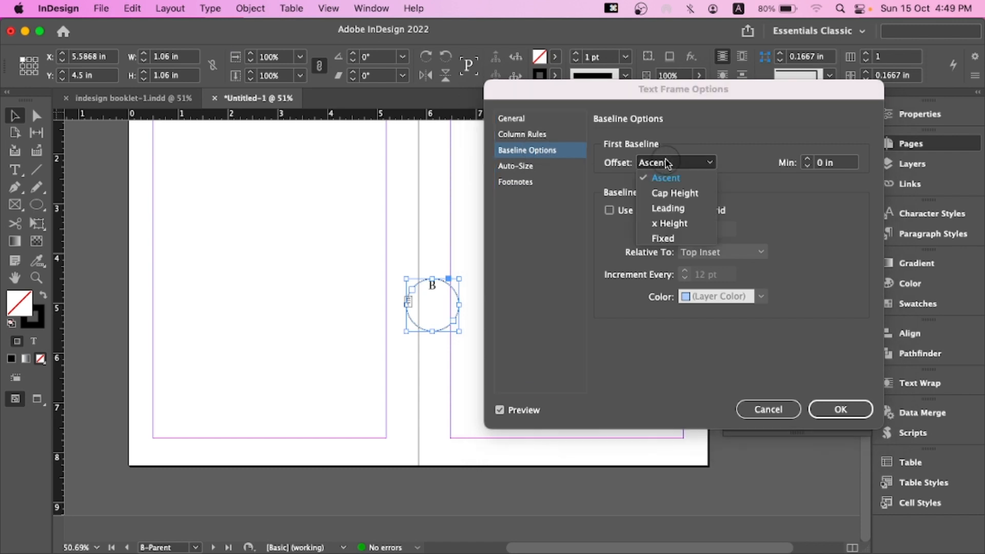
pyautogui.click(670, 192)
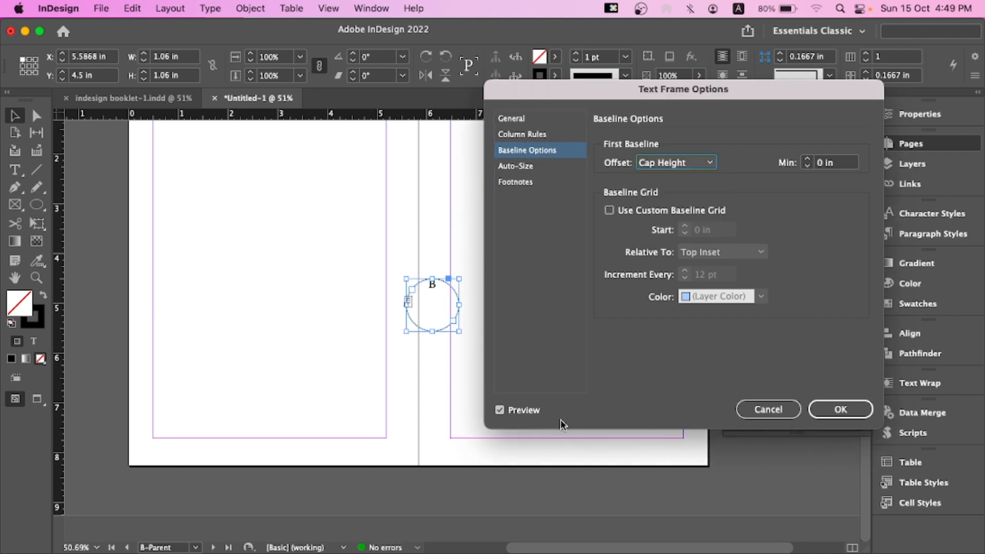
pyautogui.click(667, 163)
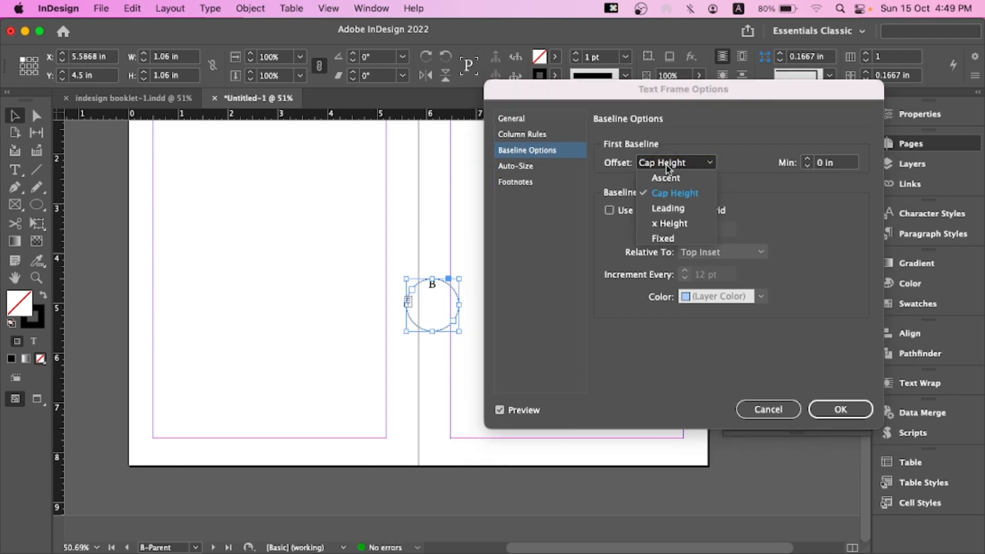
pyautogui.click(668, 206)
pyautogui.click(807, 160)
pyautogui.click(806, 160)
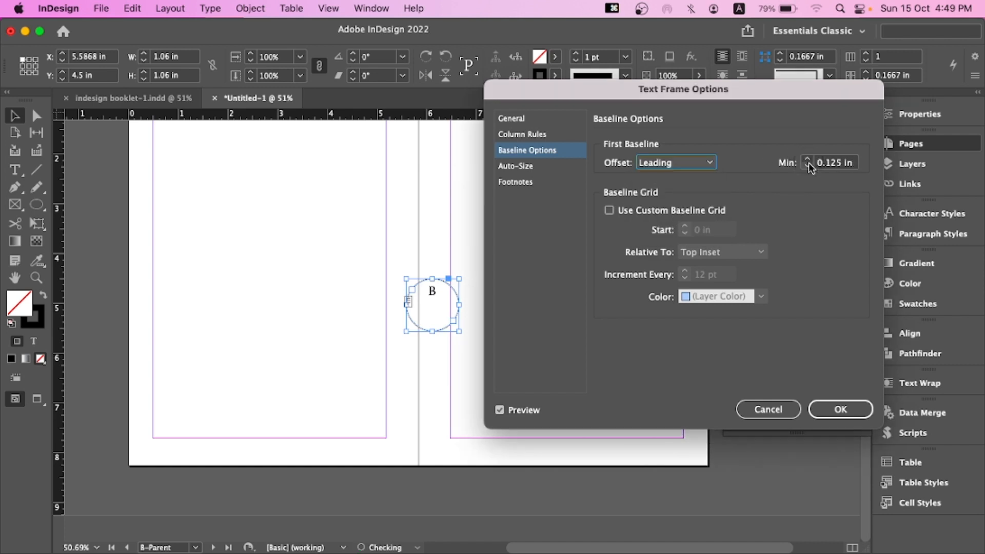
pyautogui.click(807, 166)
pyautogui.click(807, 167)
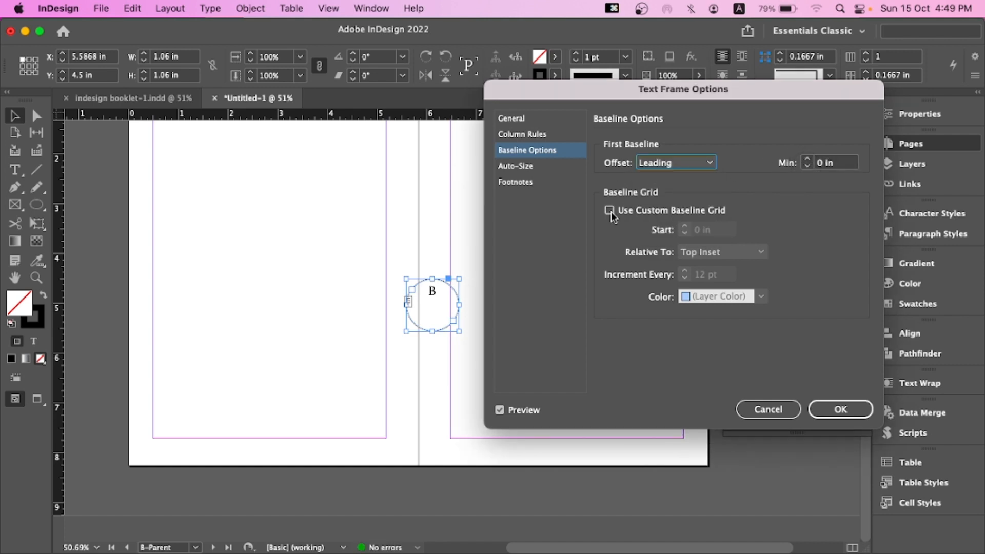
pyautogui.click(528, 119)
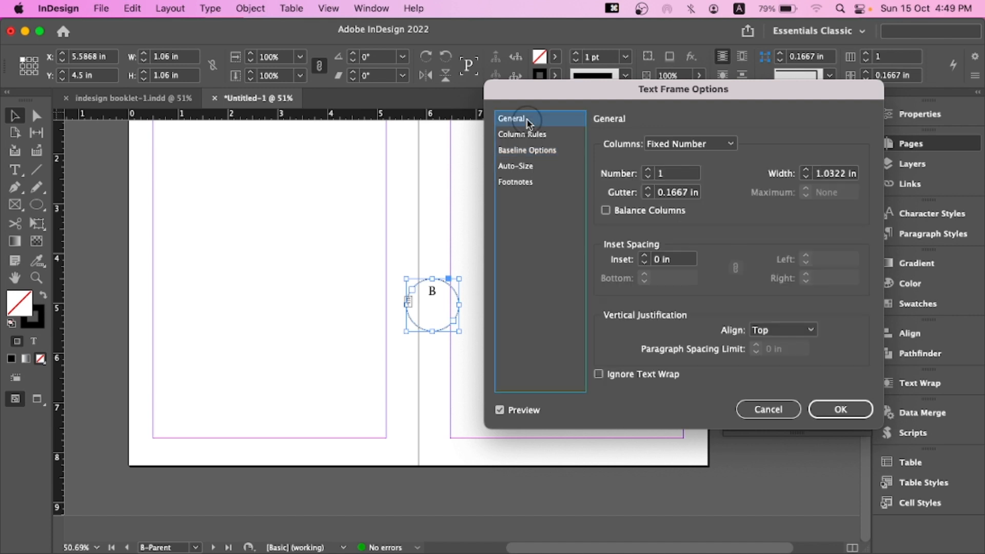
pyautogui.click(690, 146)
pyautogui.click(689, 158)
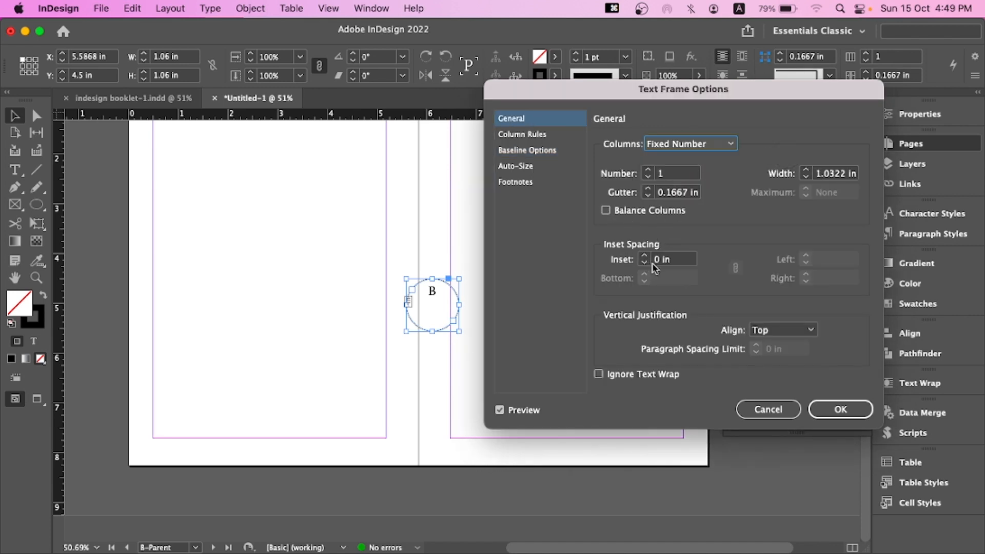
pyautogui.click(783, 330)
pyautogui.click(632, 335)
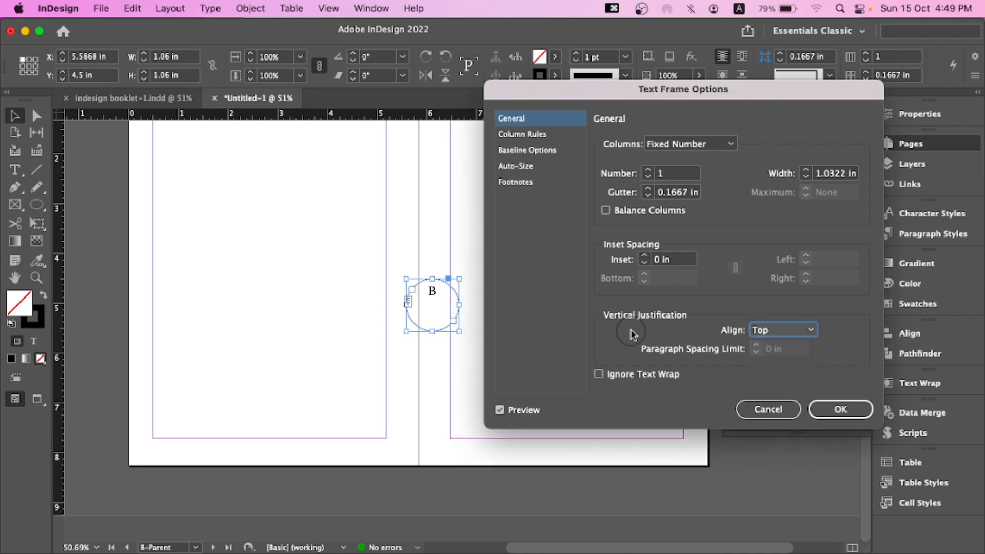
pyautogui.click(616, 317)
pyautogui.click(710, 320)
pyautogui.click(798, 330)
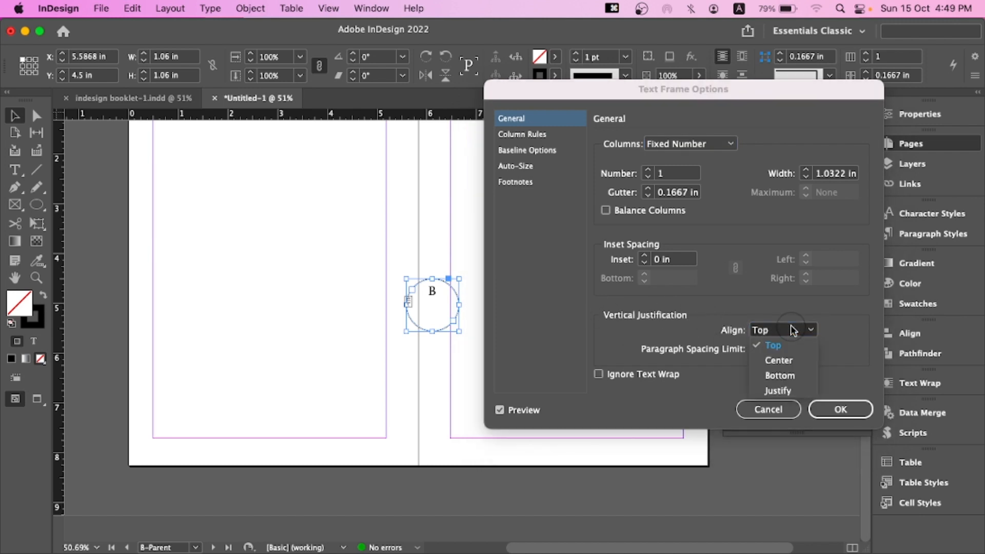
pyautogui.click(780, 361)
pyautogui.click(773, 408)
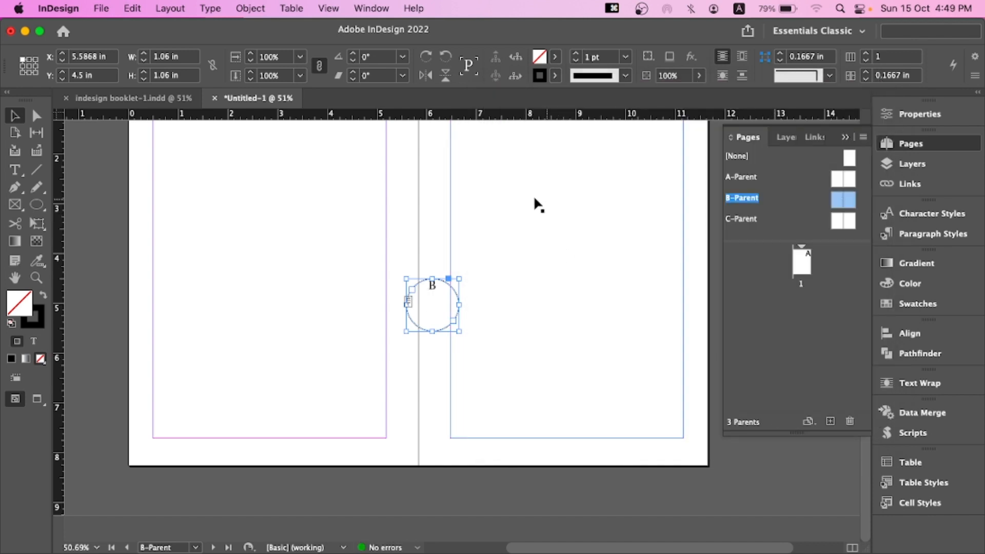
# Set the circular text frame's vertical justification to Center and its first-baseline offset to Ascent
pyautogui.rightClick(429, 296)
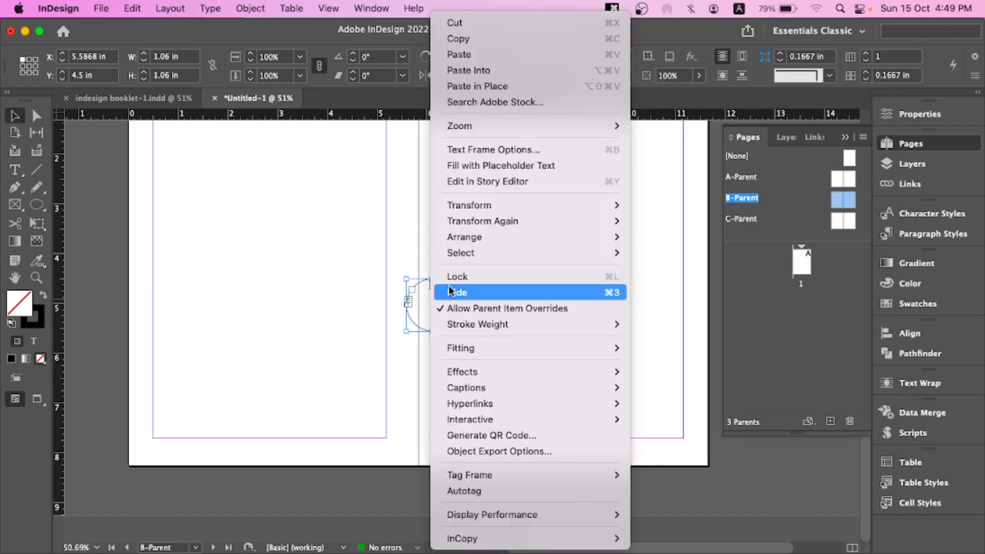
pyautogui.click(429, 308)
pyautogui.press('super+b')
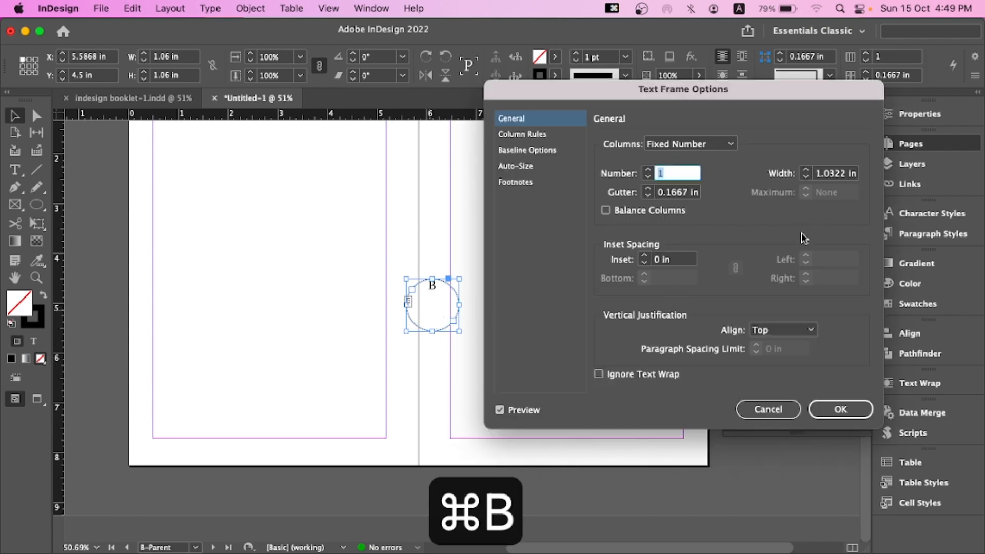
pyautogui.click(764, 331)
pyautogui.click(776, 360)
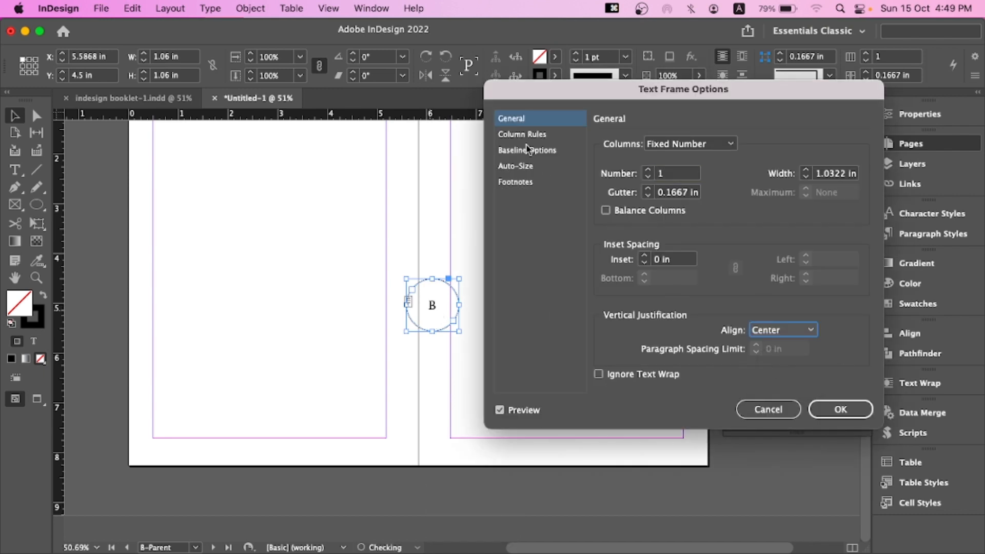
pyautogui.click(527, 149)
pyautogui.click(641, 163)
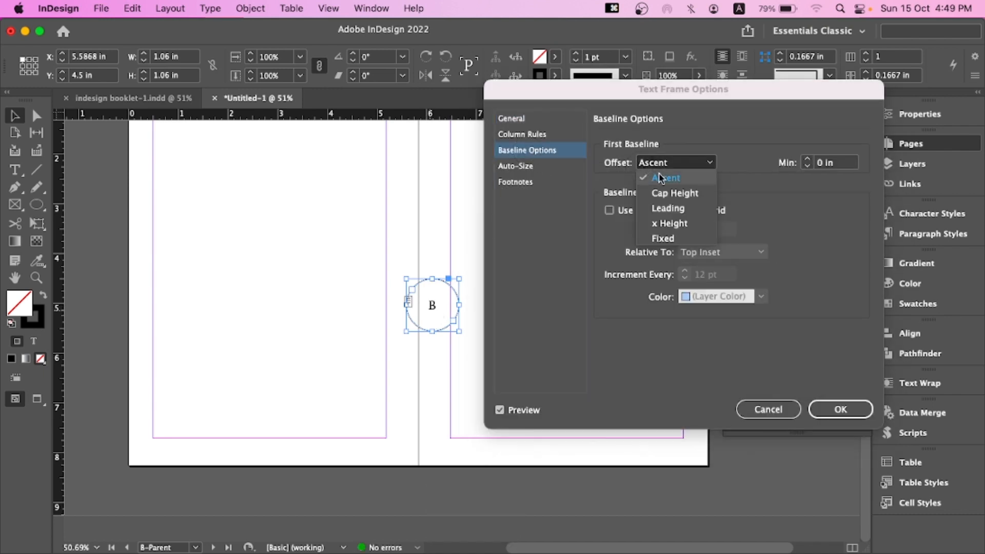
pyautogui.click(664, 179)
pyautogui.click(834, 412)
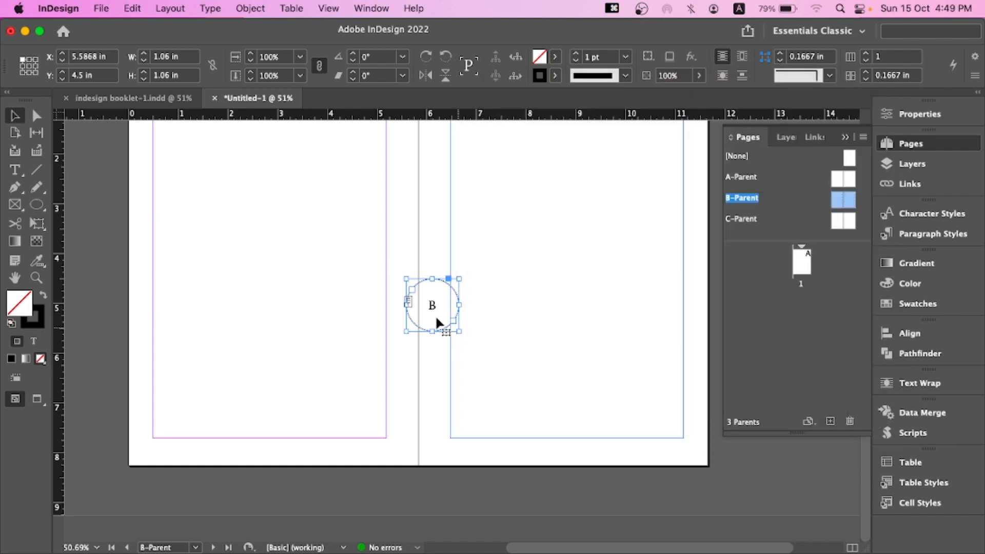
# Shrink the page-number circle to about 0.58 in and move it below the left page's bottom margin
pyautogui.doubleClick(459, 331)
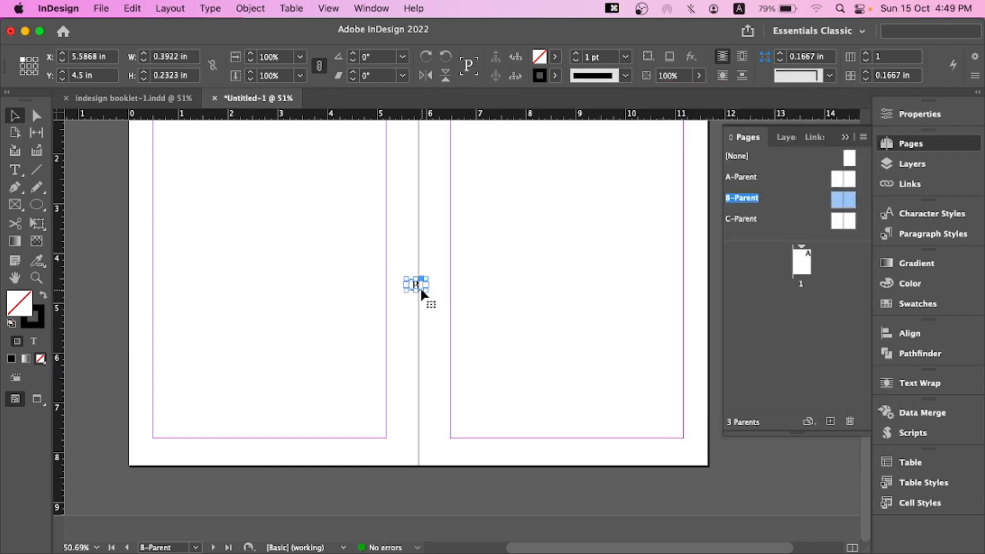
pyautogui.press('super+z')
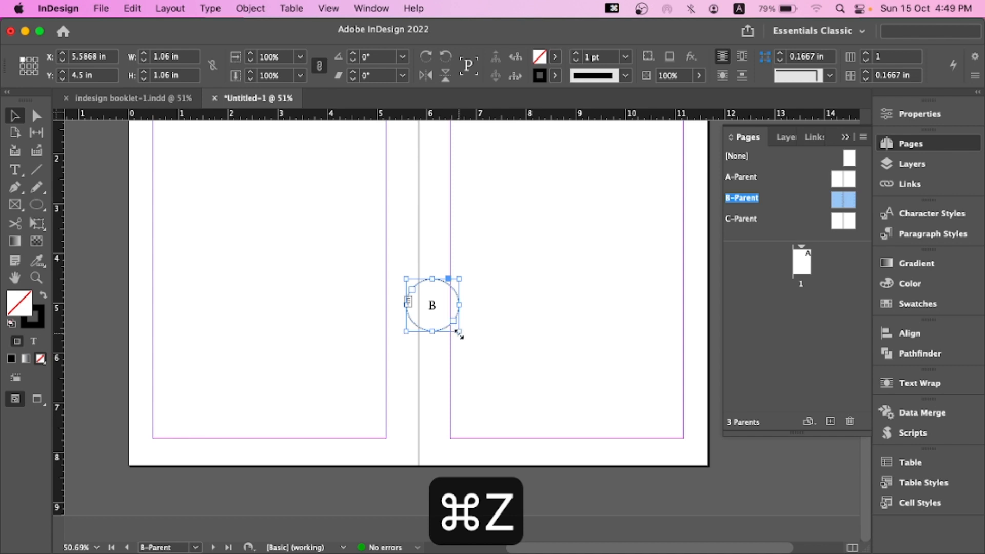
pyautogui.moveTo(458, 333); pyautogui.dragTo(255, 450)
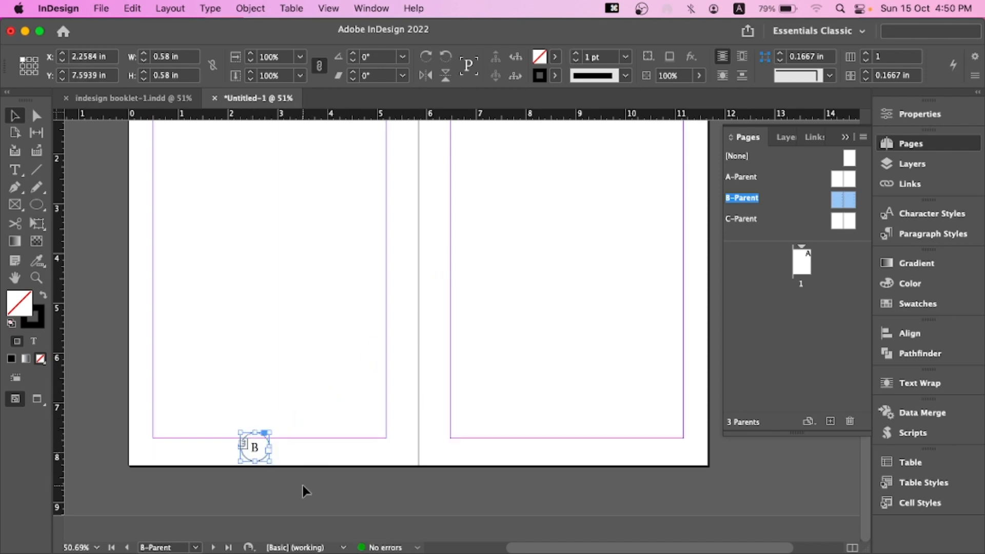
# Scale the page-number circle down proportionally to about 0.37 in
pyautogui.press('super+equal')
pyautogui.press('super+equal')
pyautogui.press('super+equal')
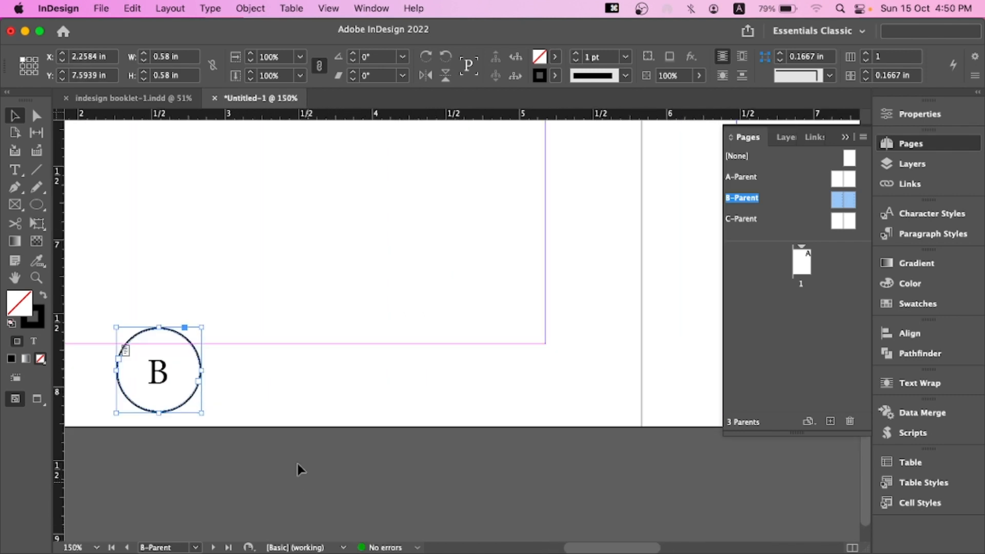
pyautogui.hscroll(-5, 299, 464)
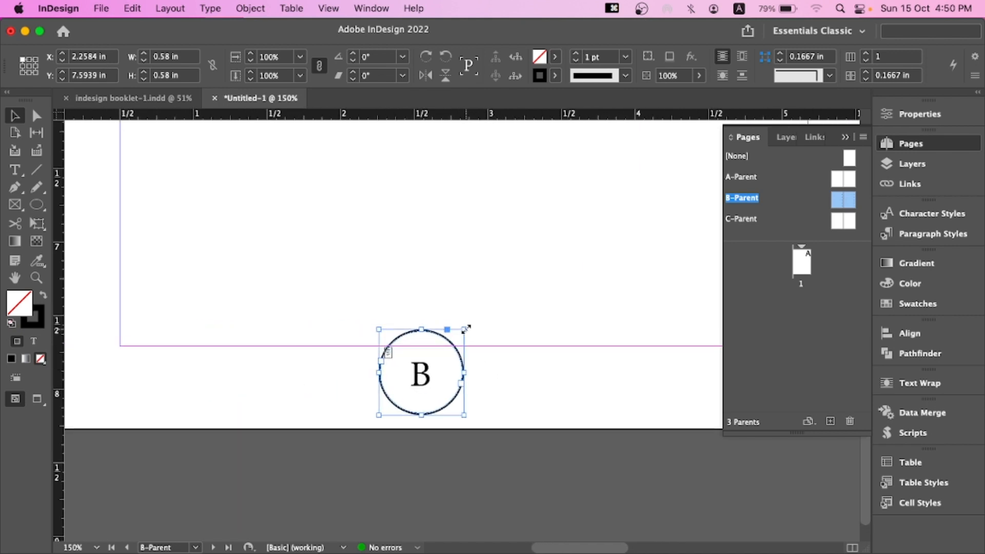
pyautogui.moveTo(464, 329); pyautogui.dragTo(428, 341)
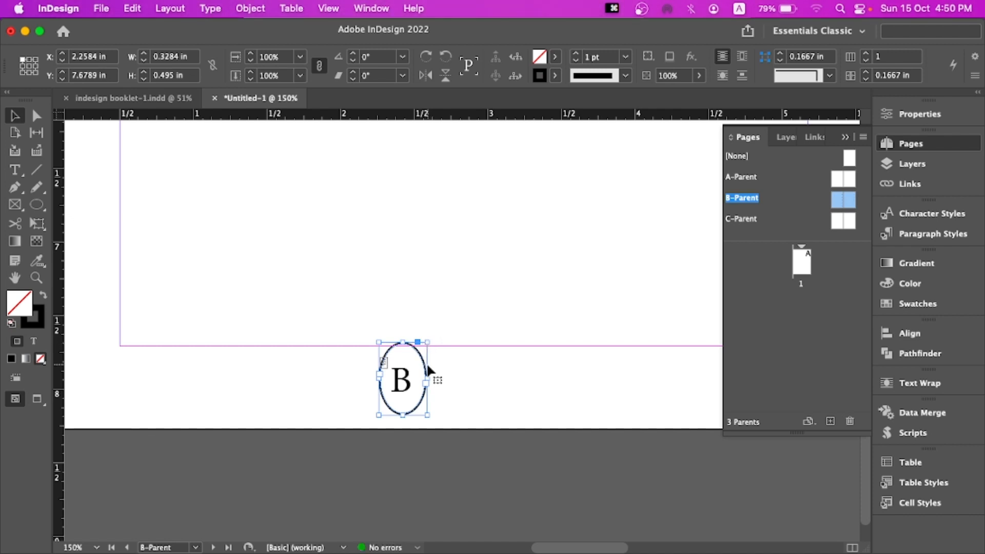
pyautogui.press('super+z')
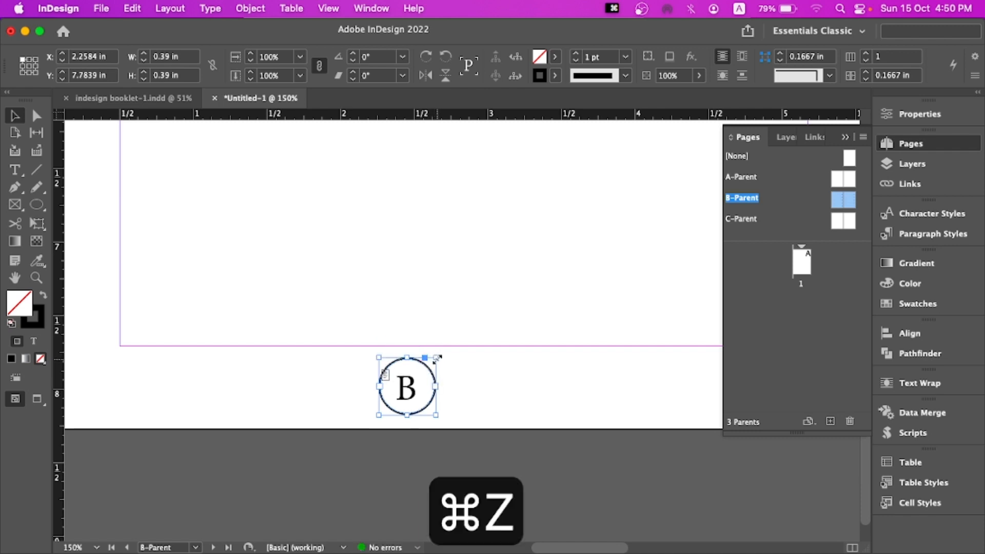
pyautogui.moveTo(435, 359); pyautogui.dragTo(434, 360)
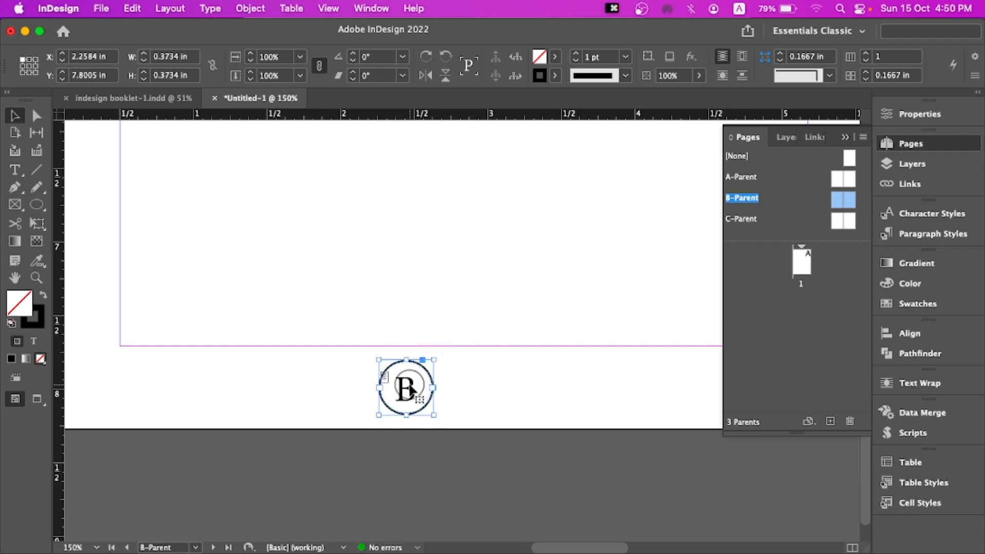
# Position the page-number circle centered below the left page's text area, nudging it up slightly
pyautogui.moveTo(410, 392); pyautogui.dragTo(540, 386)
pyautogui.moveTo(649, 353); pyautogui.dragTo(698, 348)
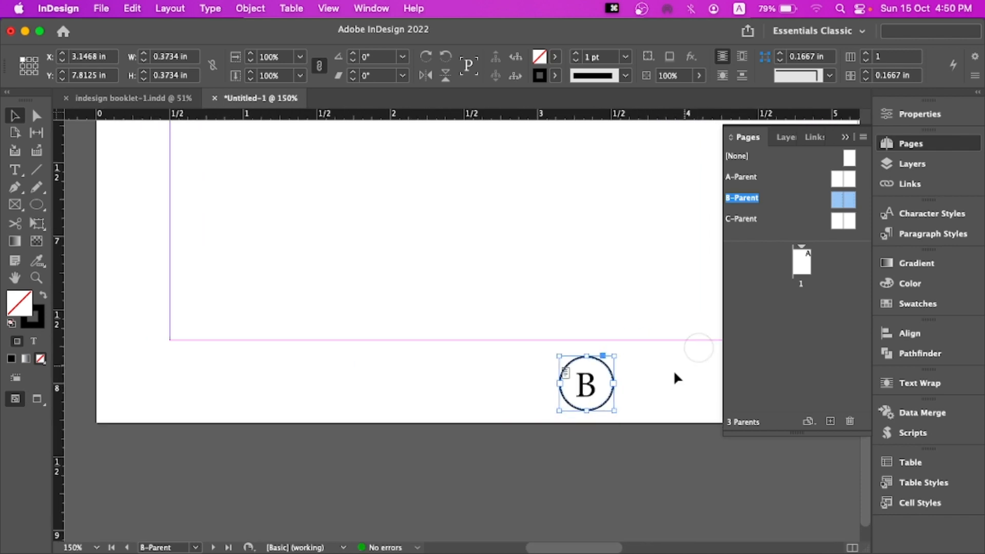
pyautogui.moveTo(588, 384); pyautogui.dragTo(532, 385)
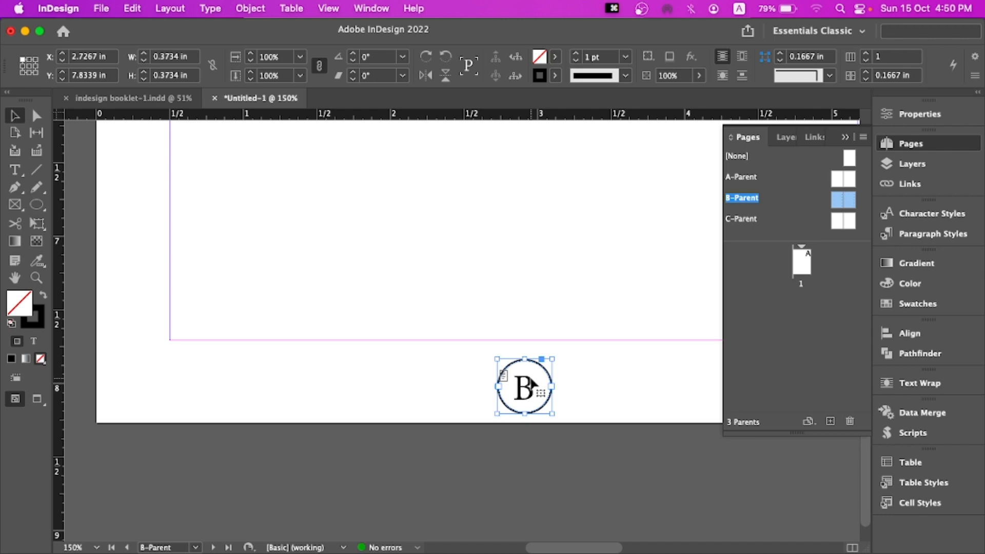
pyautogui.press('Up')
pyautogui.press('Up')
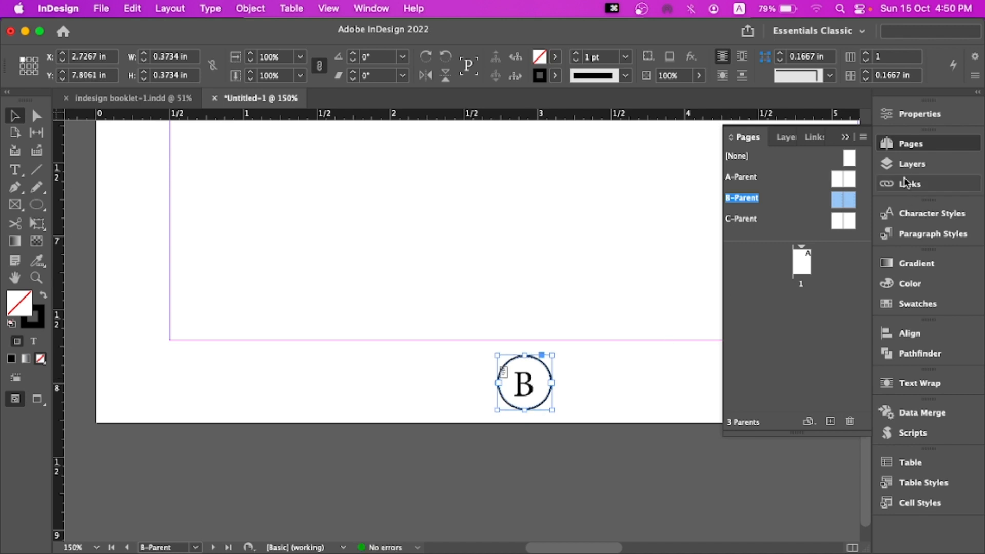
# Duplicate the page-number circle onto the right page, centered below its text area
pyautogui.click(846, 141)
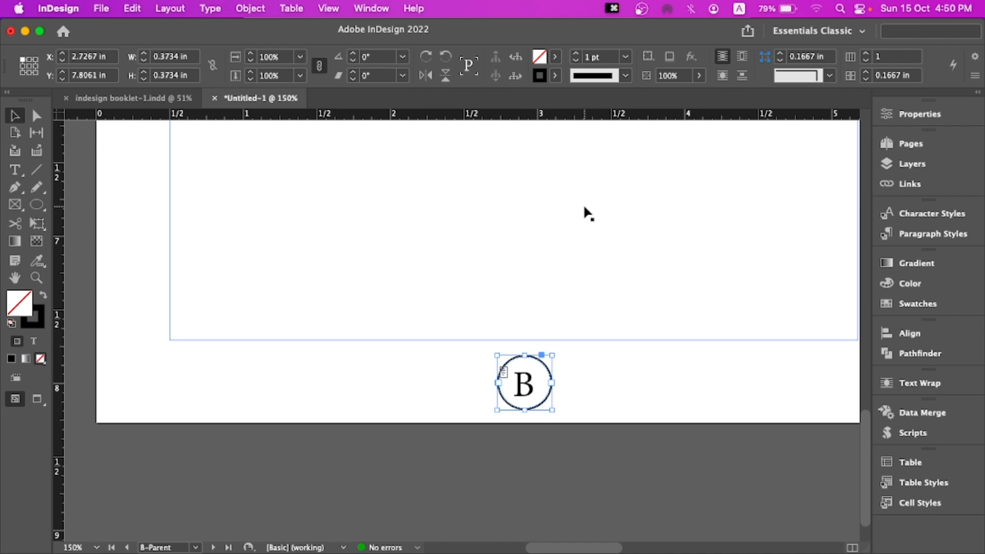
pyautogui.press('super+0')
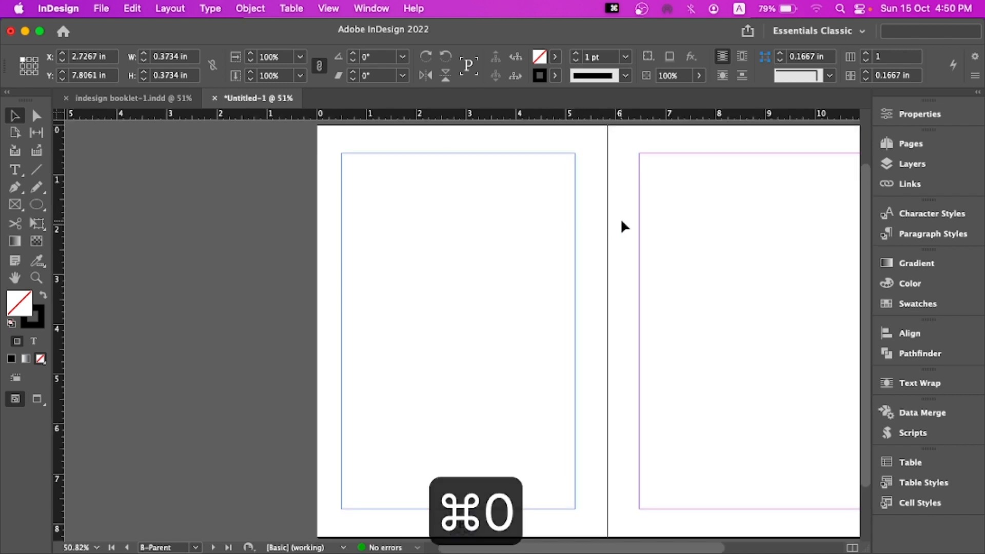
pyautogui.moveTo(632, 221); pyautogui.dragTo(499, 161)
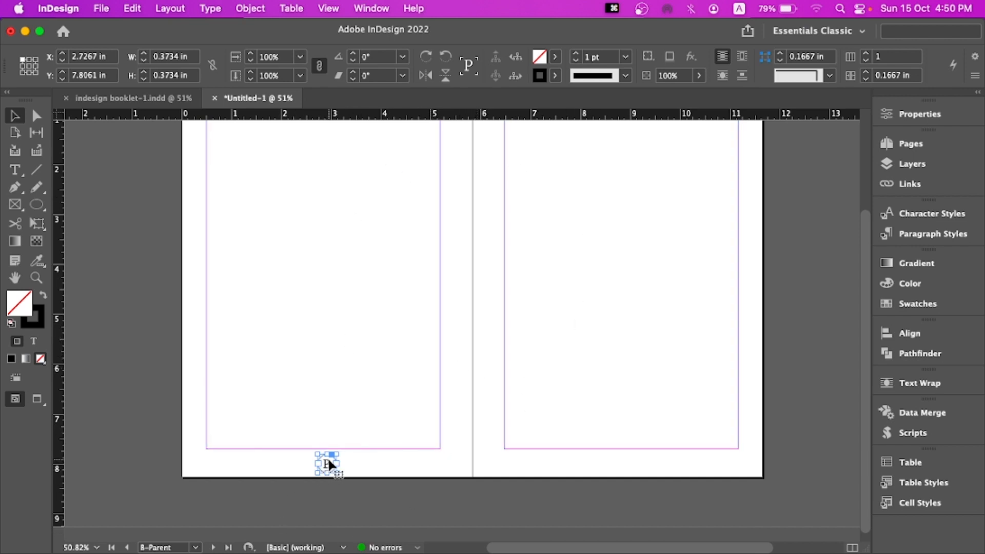
pyautogui.click(332, 206)
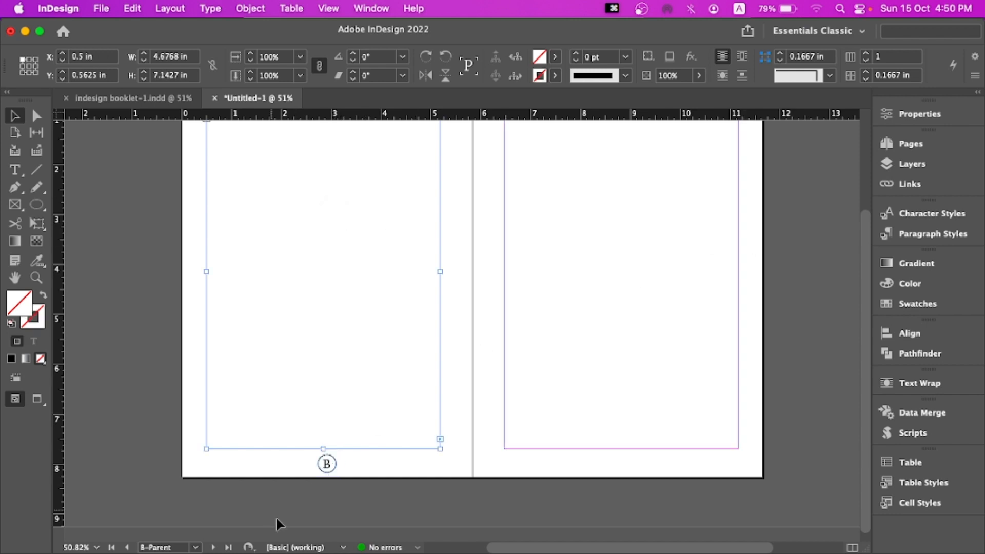
pyautogui.click(328, 464)
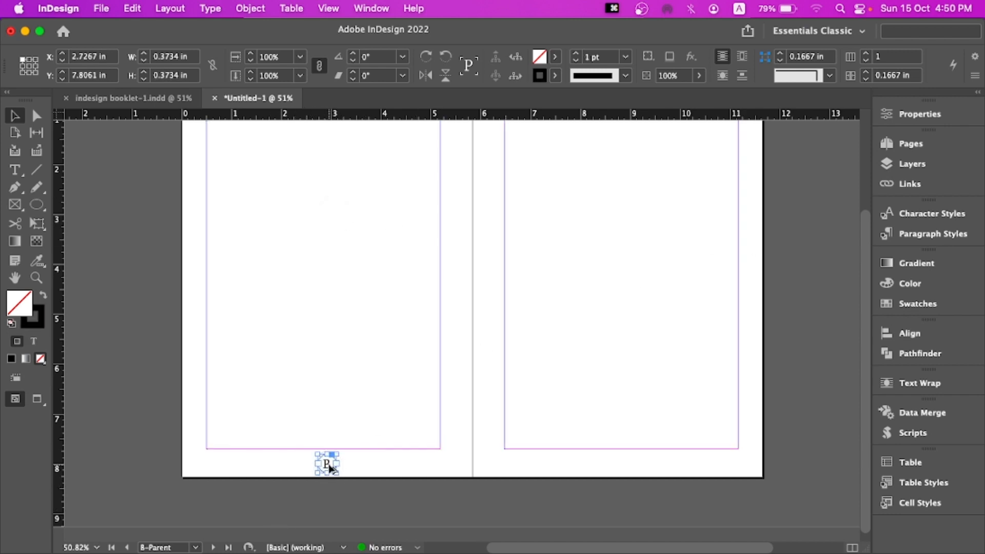
pyautogui.moveTo(331, 469); pyautogui.dragTo(628, 472)
pyautogui.click(674, 469)
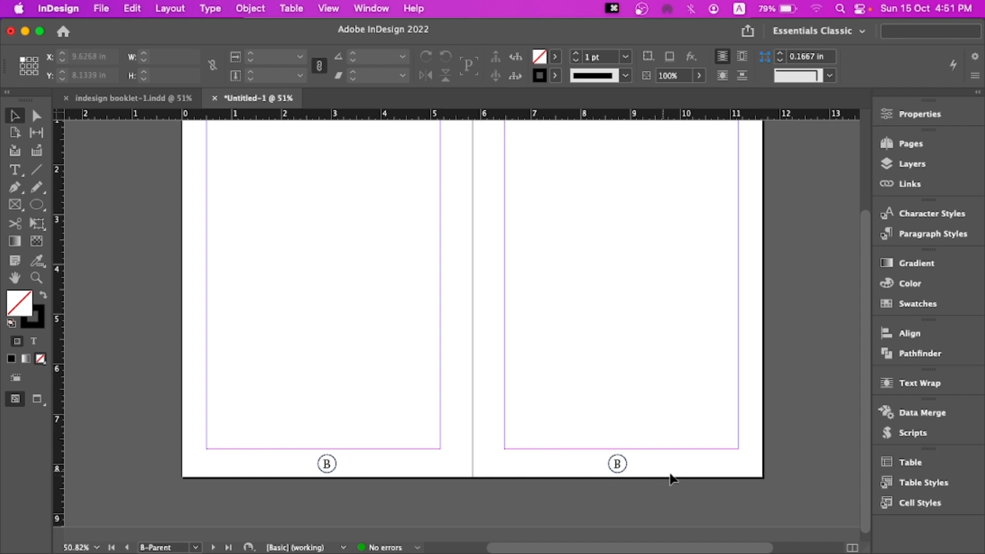
pyautogui.click(324, 463)
pyautogui.click(586, 464)
# On the B-Parent spread, draw a header text frame about 4.77 in wide across the top of the left page above the margin
pyautogui.click(904, 143)
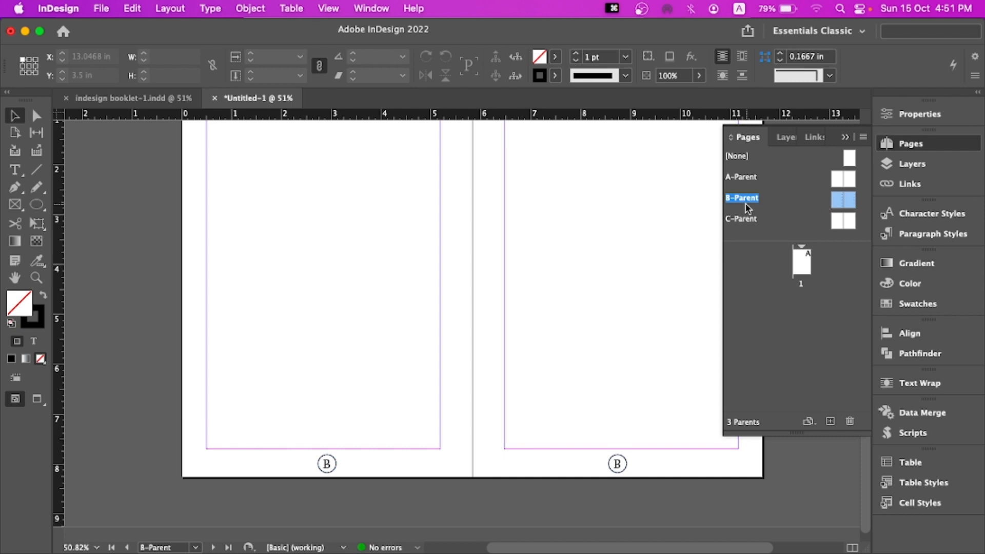
pyautogui.click(727, 198)
pyautogui.doubleClick(841, 222)
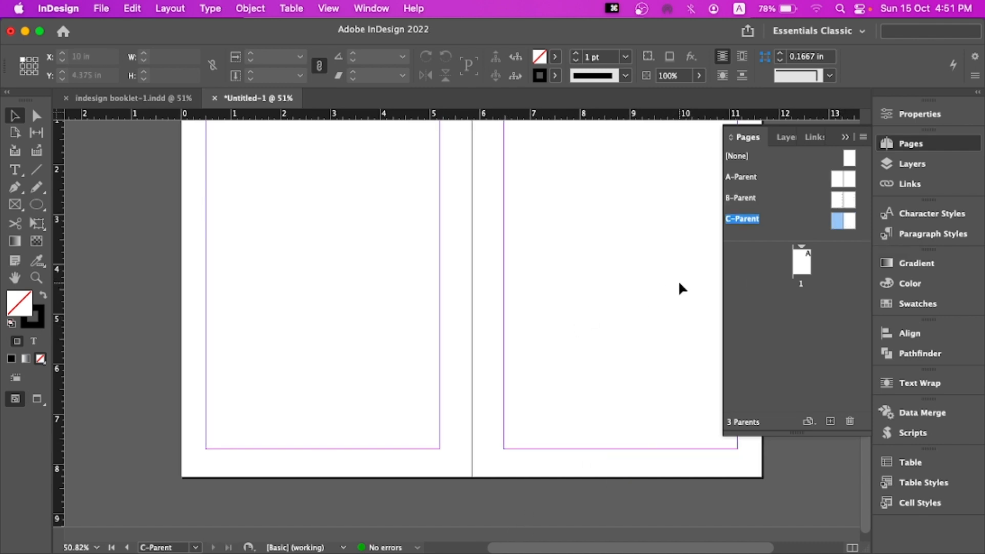
pyautogui.doubleClick(839, 199)
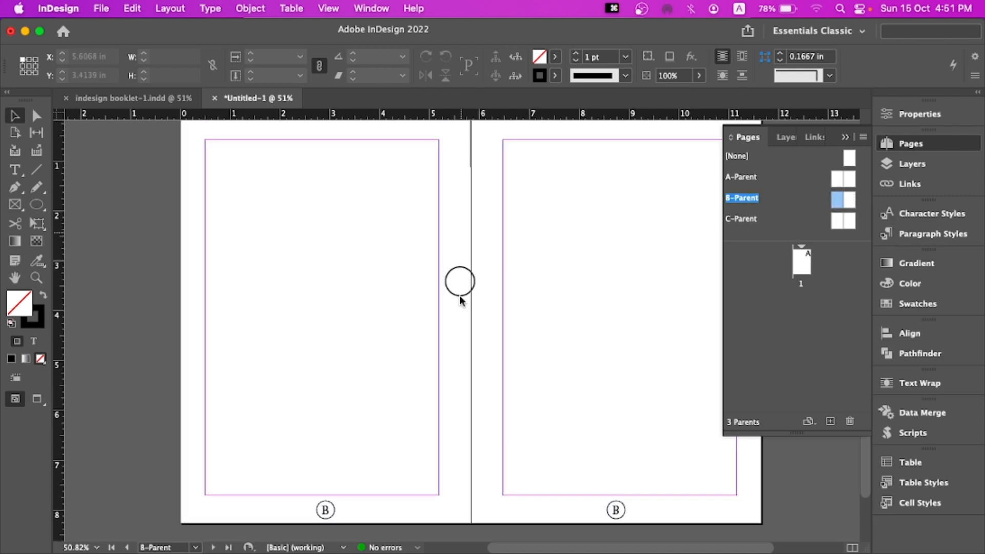
pyautogui.moveTo(459, 281); pyautogui.dragTo(455, 352)
pyautogui.press('t')
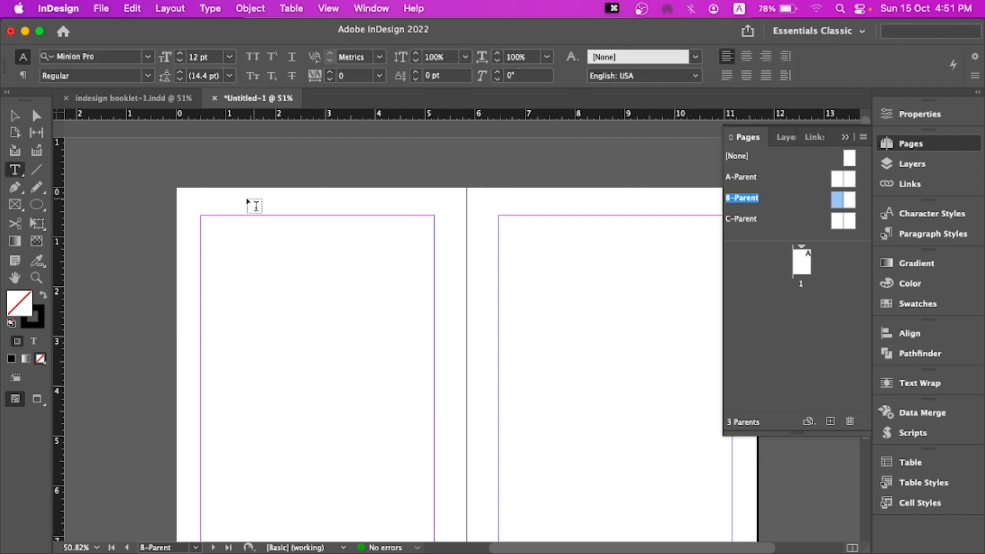
pyautogui.moveTo(196, 189); pyautogui.dragTo(433, 205)
pyautogui.click(15, 121)
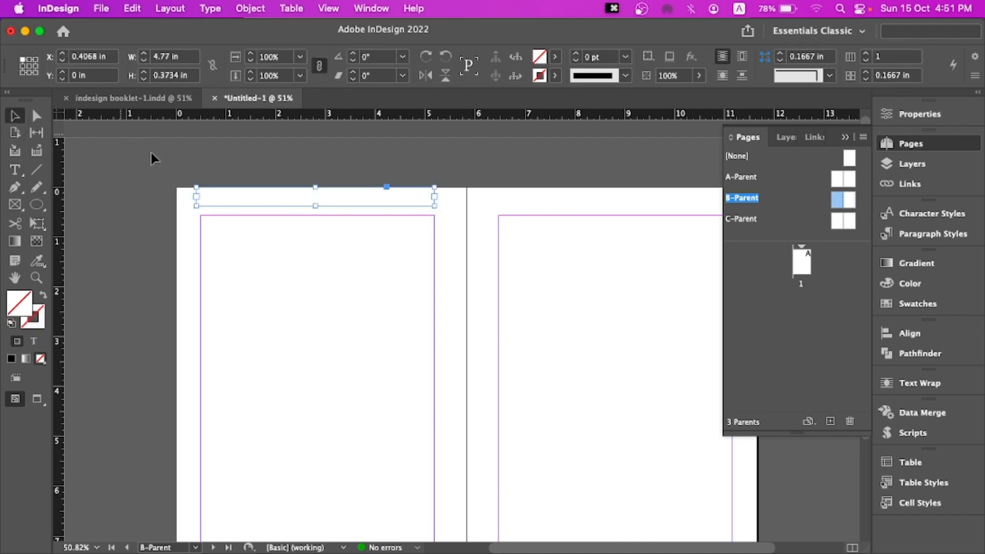
pyautogui.moveTo(196, 197); pyautogui.dragTo(201, 197)
# Examine the running headers in the reference booklet document, then return to the new document
pyautogui.click(100, 99)
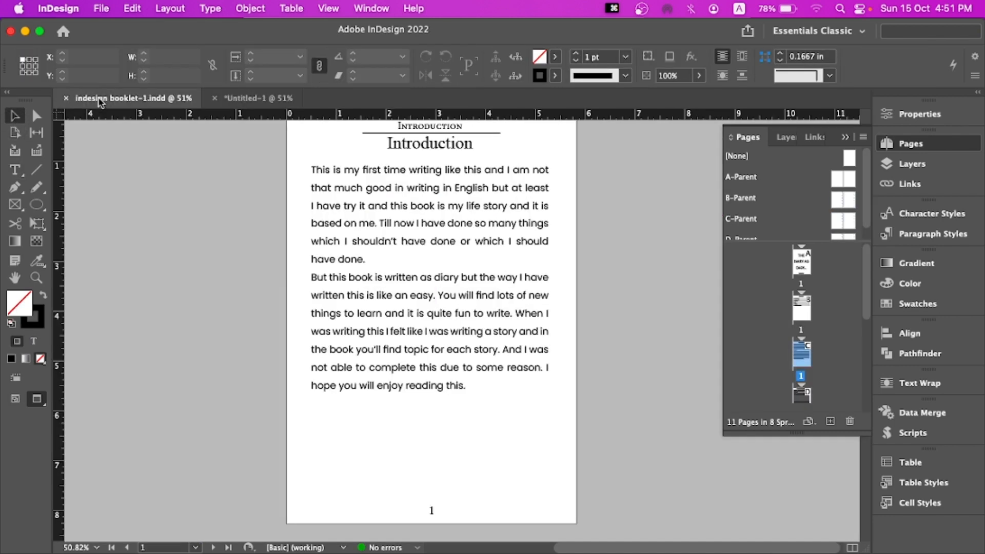
pyautogui.scroll(3, 452, 169)
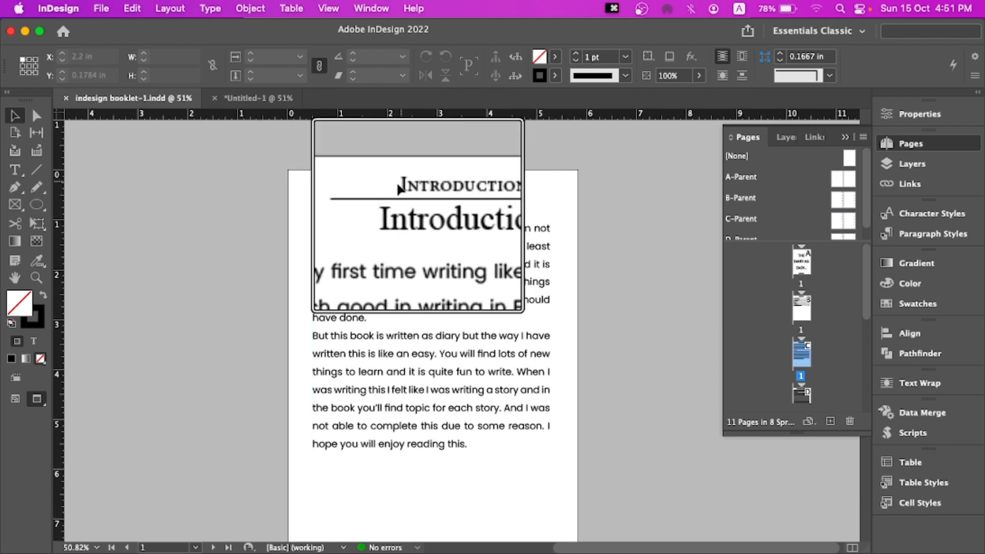
pyautogui.scroll(-10, 433, 214)
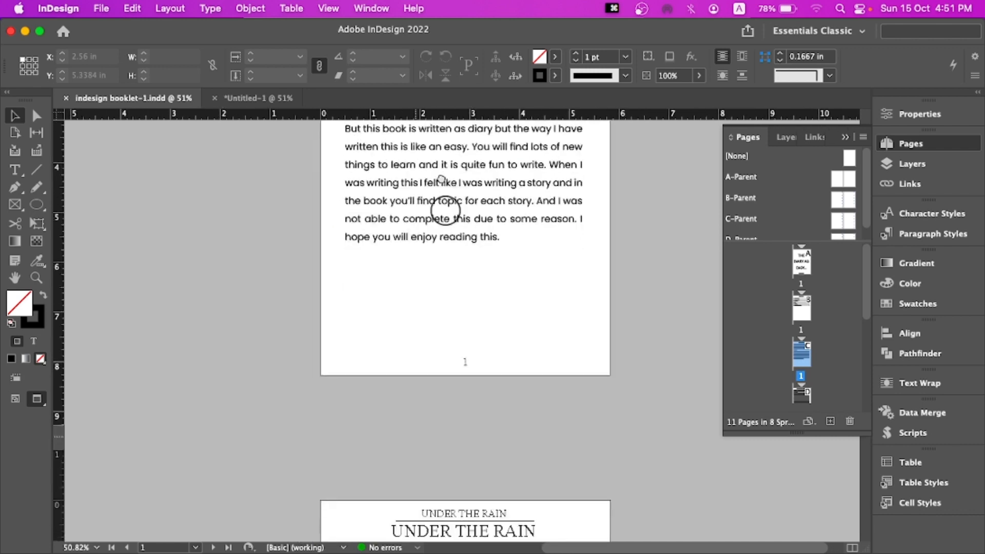
pyautogui.scroll(-10, 398, 397)
pyautogui.click(432, 173)
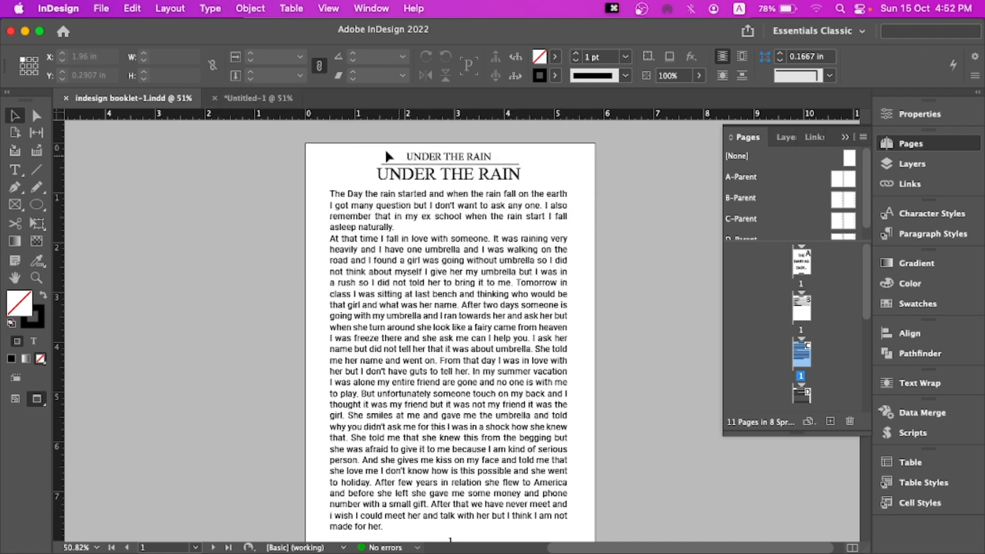
pyautogui.click(252, 98)
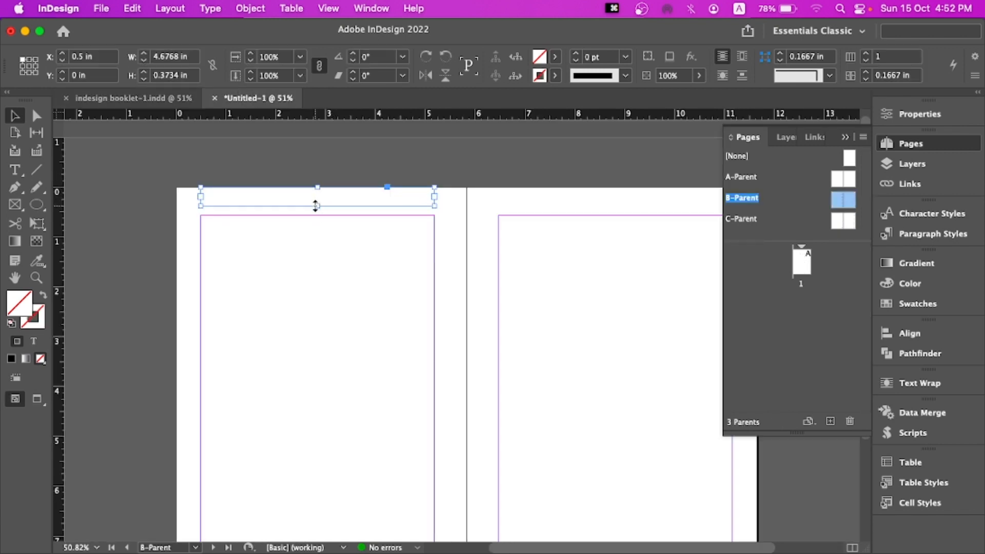
# Shrink the header frame to about 0.31 in tall and duplicate it to the top of the right page
pyautogui.moveTo(316, 205); pyautogui.dragTo(331, 203)
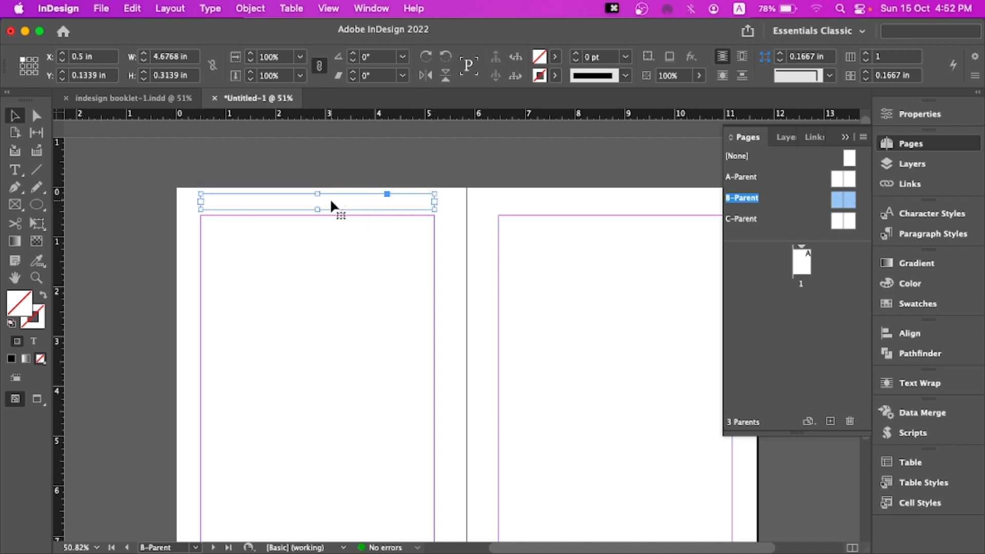
pyautogui.moveTo(532, 218); pyautogui.dragTo(395, 214)
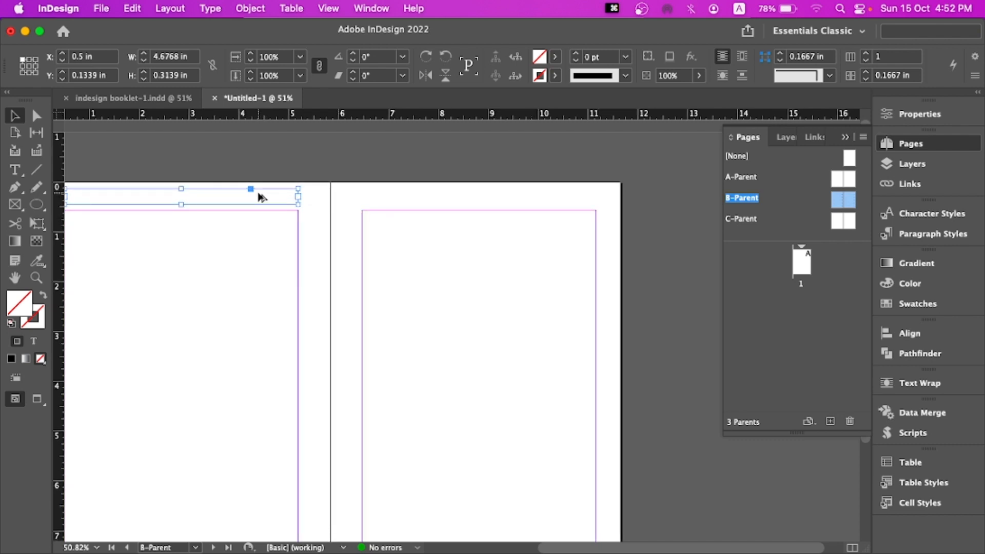
pyautogui.moveTo(261, 198); pyautogui.dragTo(558, 192)
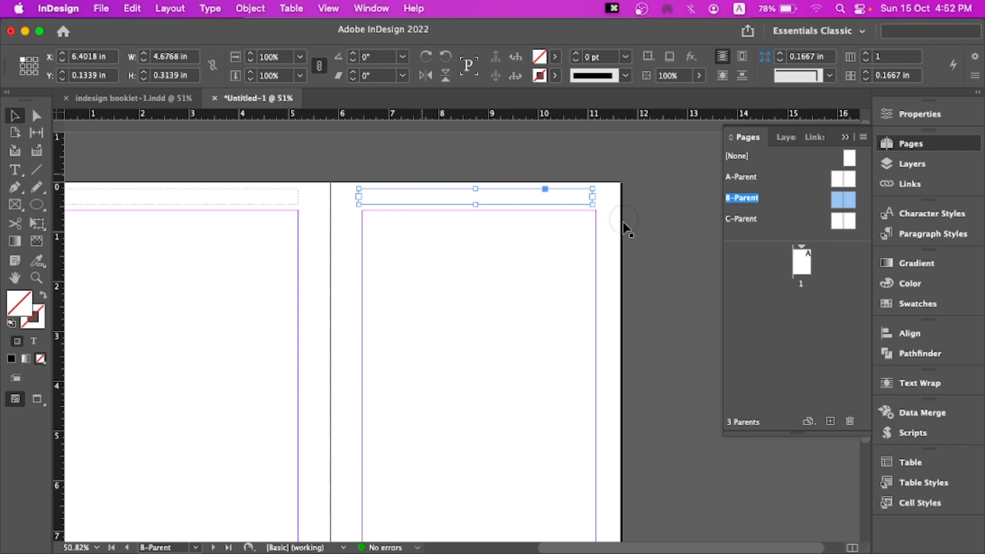
# Nudge the right page's header frame slightly so it lines up with the text area below
pyautogui.click(667, 218)
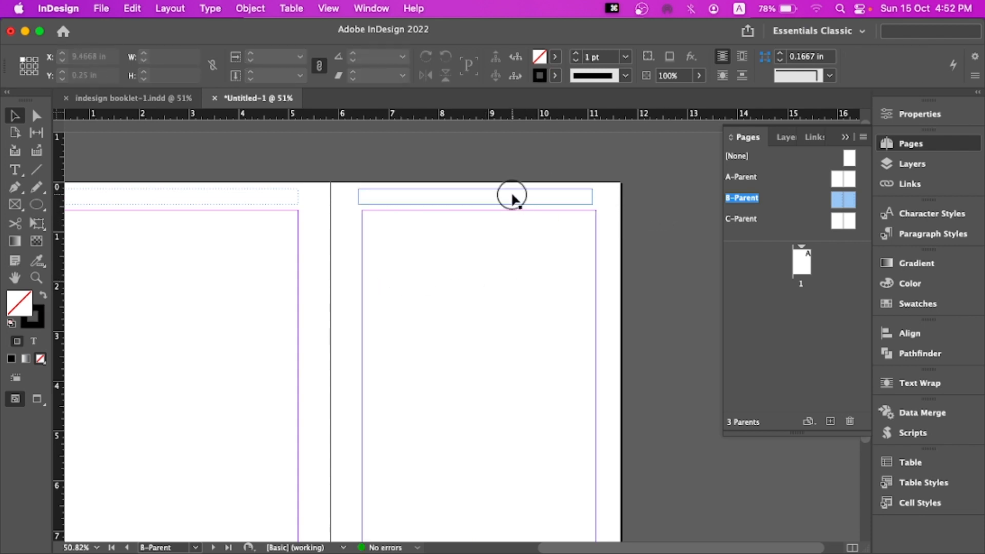
pyautogui.moveTo(511, 192); pyautogui.dragTo(519, 196)
pyautogui.click(618, 214)
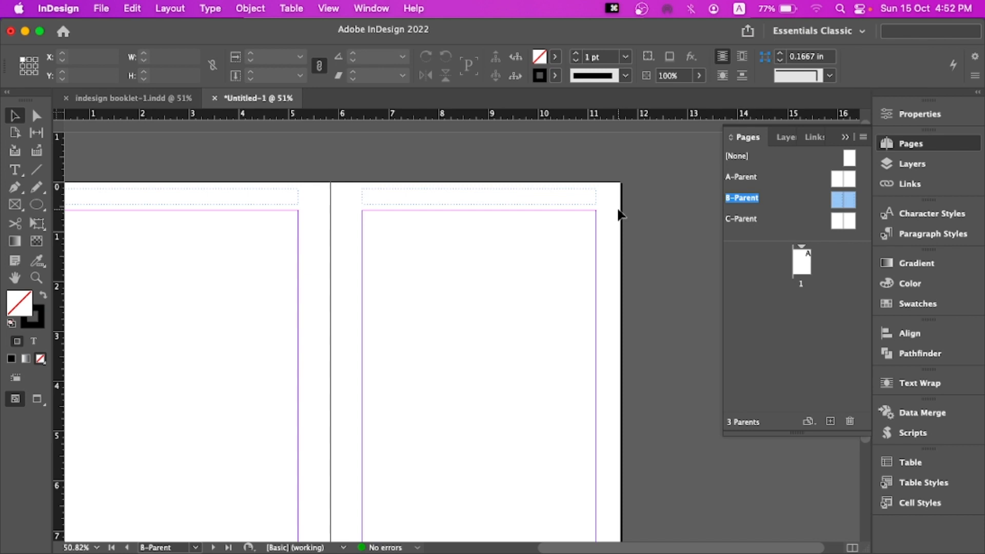
pyautogui.press('super+0')
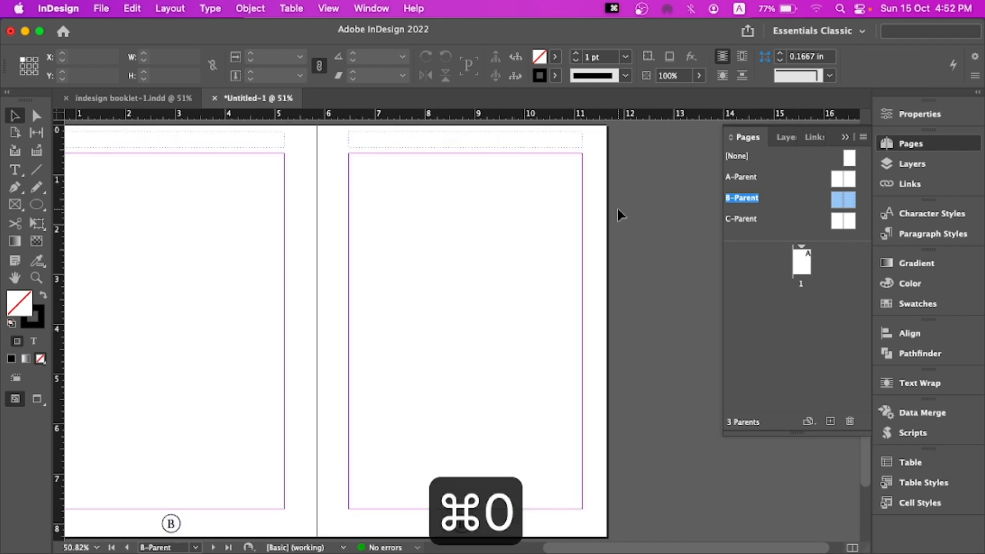
pyautogui.moveTo(418, 335); pyautogui.dragTo(462, 322)
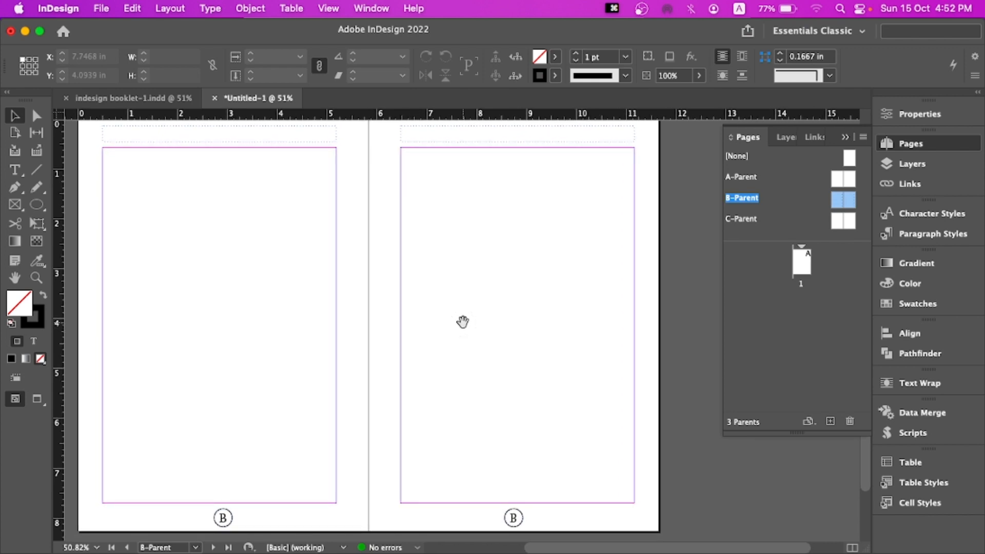
# Copy all items on the B-Parent spread and open the C-Parent spread
pyautogui.press('super+a')
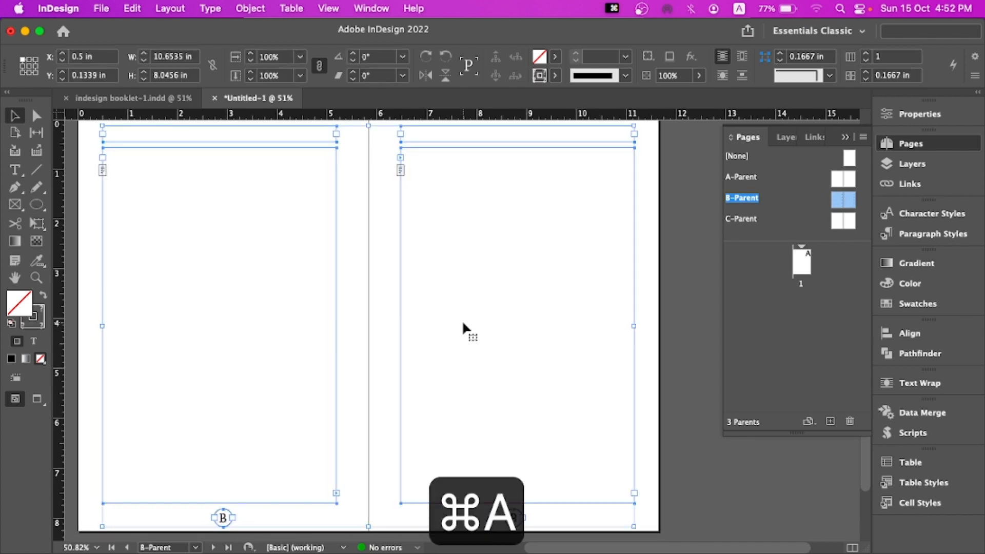
pyautogui.press('super+c')
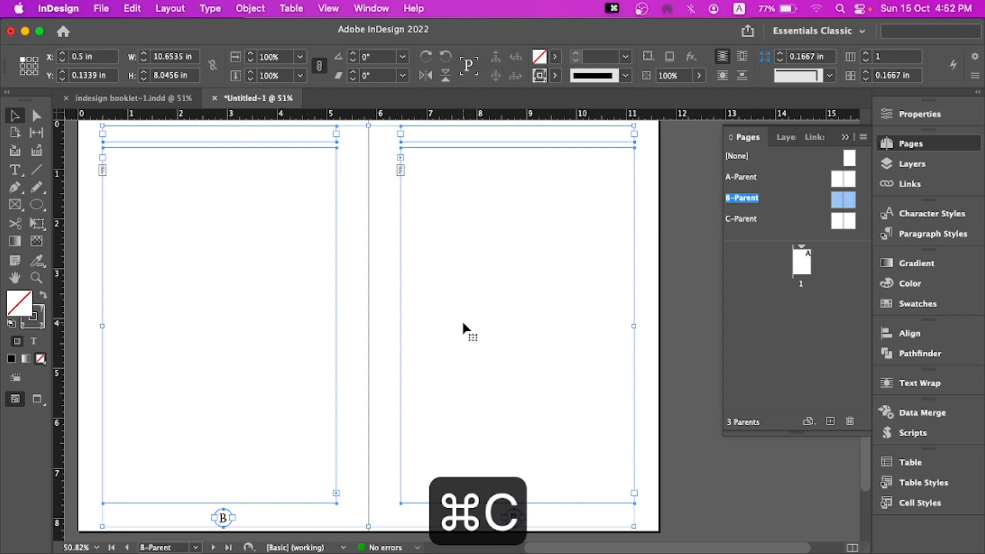
pyautogui.doubleClick(836, 220)
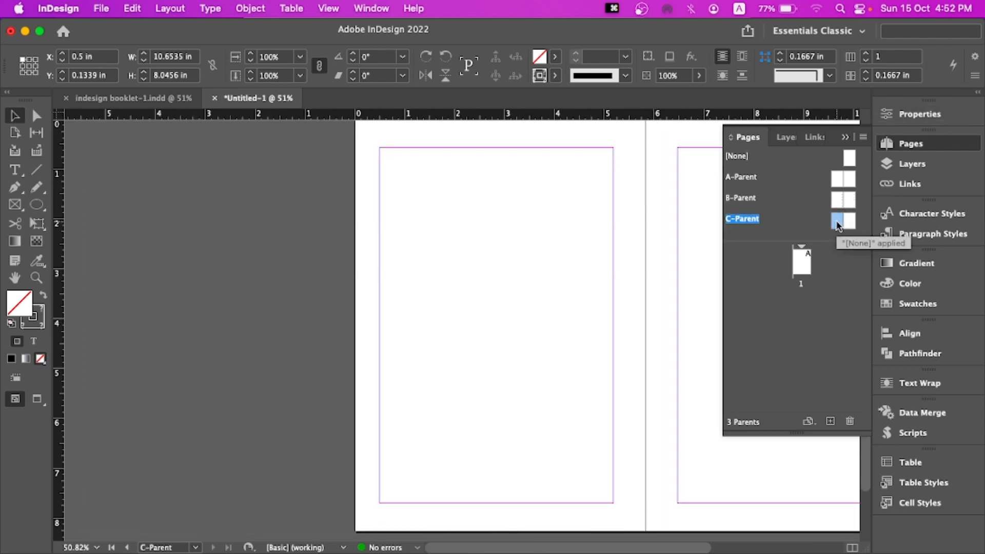
pyautogui.moveTo(660, 220); pyautogui.dragTo(429, 222)
pyautogui.rightClick(330, 228)
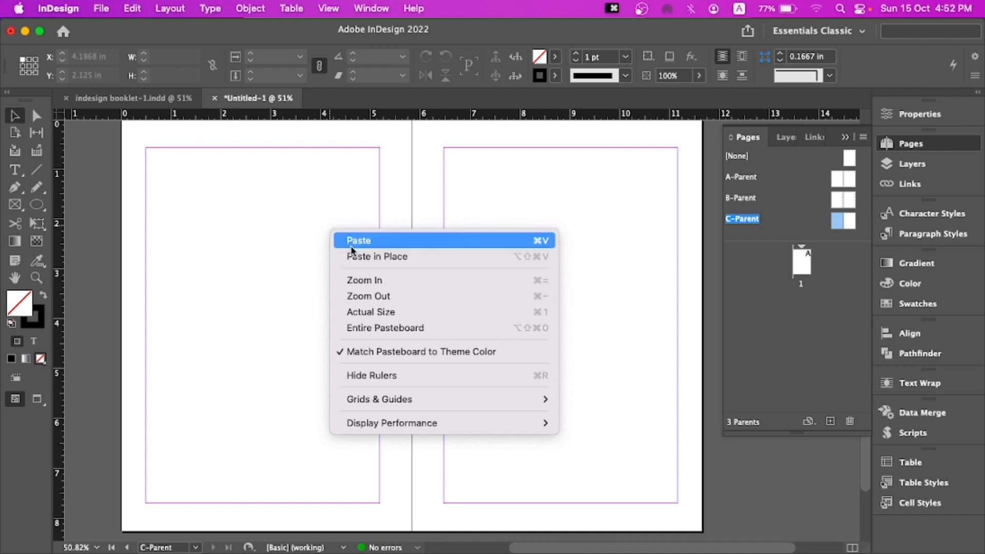
pyautogui.click(351, 248)
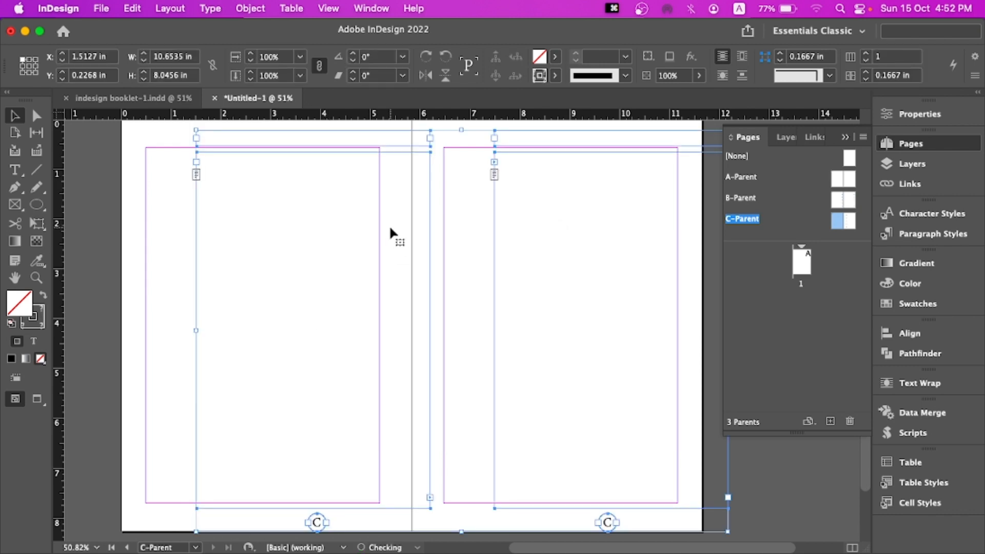
pyautogui.press('super+z')
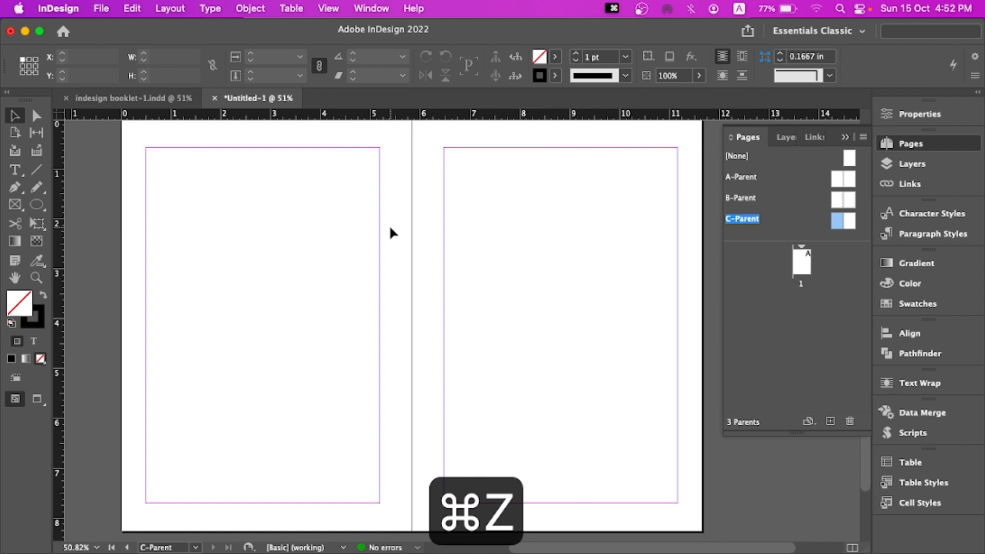
pyautogui.rightClick(389, 225)
pyautogui.click(420, 241)
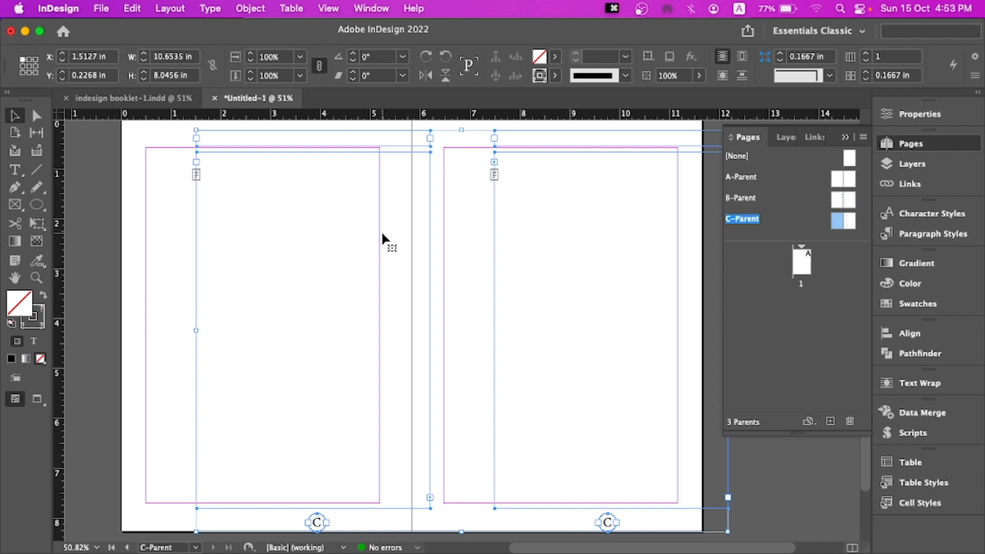
pyautogui.press('super+z')
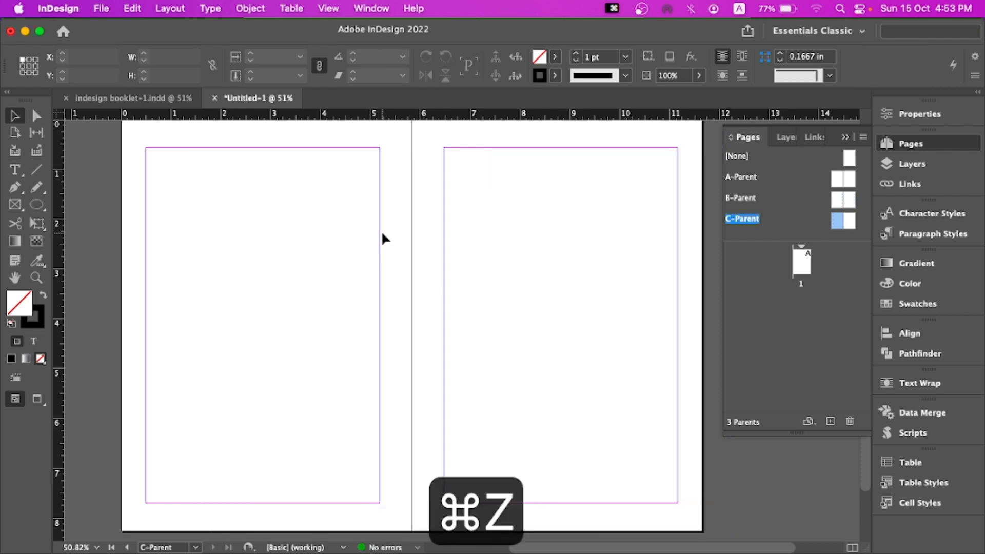
pyautogui.rightClick(404, 235)
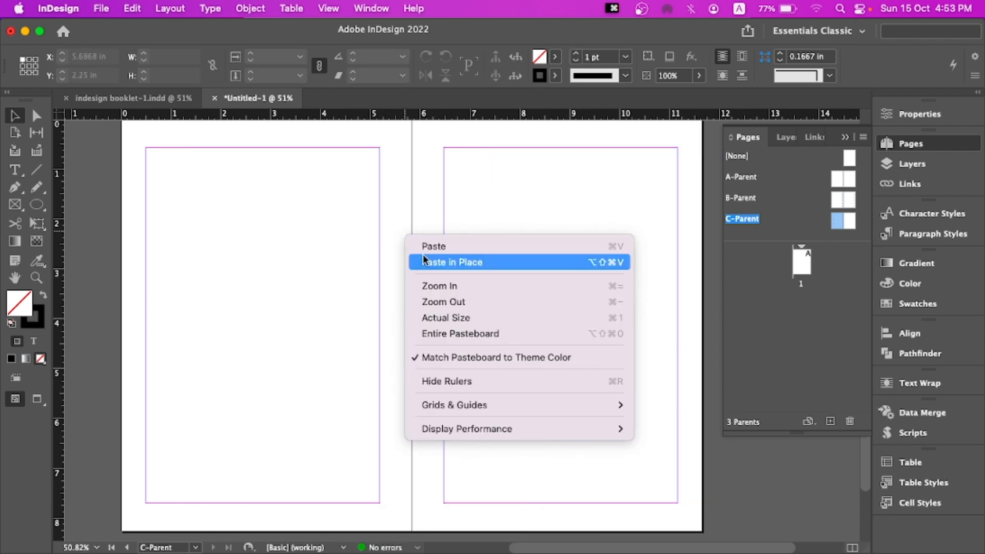
pyautogui.doubleClick(838, 199)
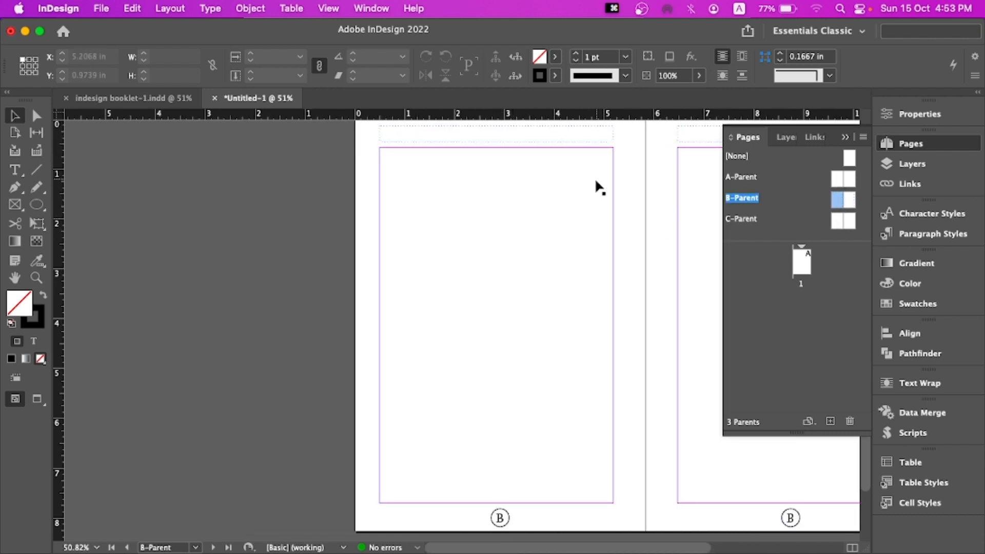
pyautogui.doubleClick(837, 221)
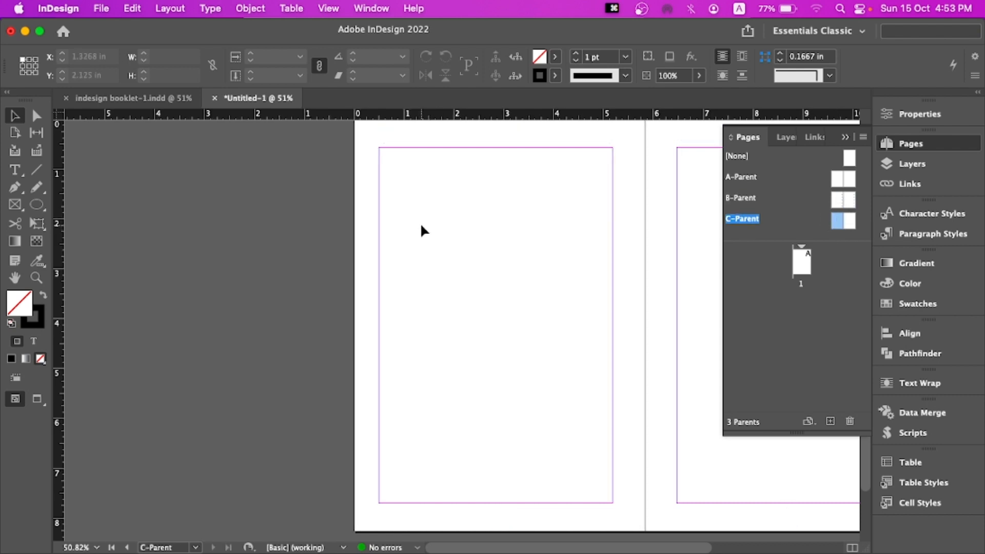
# Paste the copied B-Parent items in place onto the C-Parent spread
pyautogui.moveTo(461, 225); pyautogui.dragTo(362, 222)
pyautogui.rightClick(378, 226)
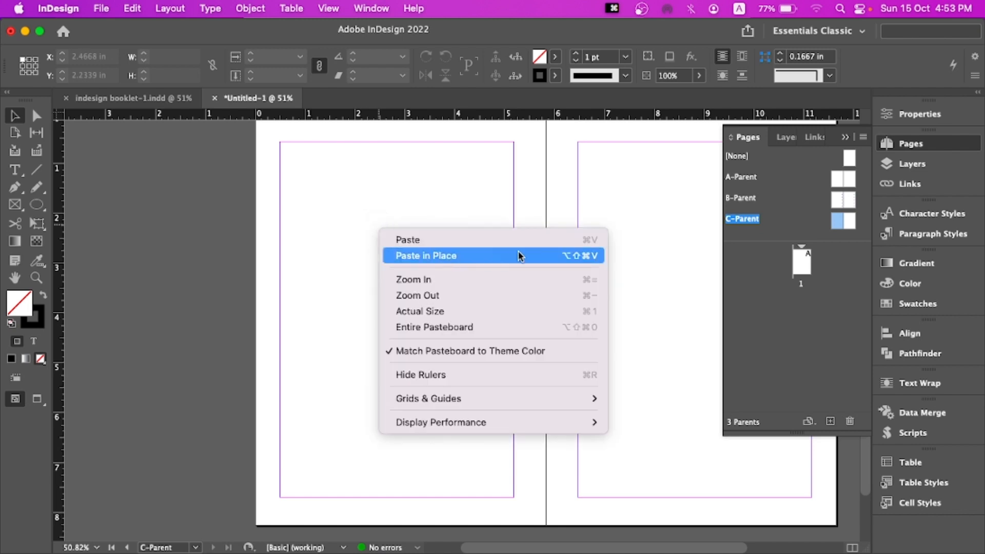
pyautogui.click(558, 255)
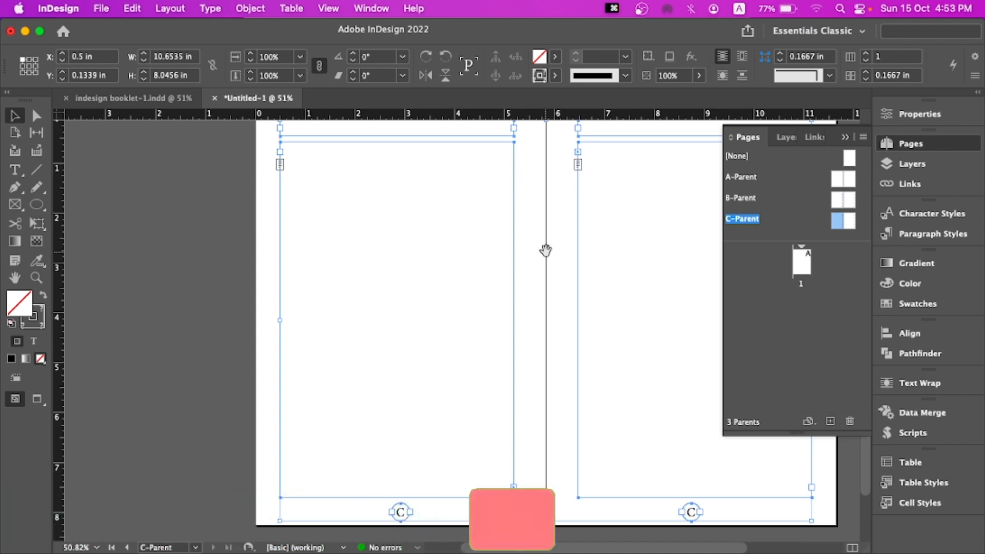
pyautogui.moveTo(544, 253); pyautogui.dragTo(503, 257)
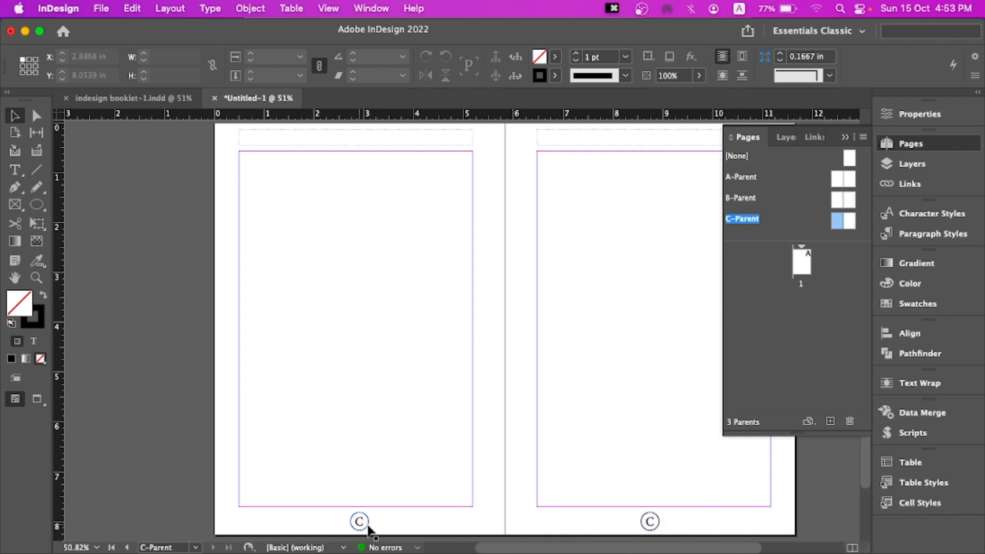
# Apply the [None] parent to page 1 of the document
pyautogui.doubleClick(801, 260)
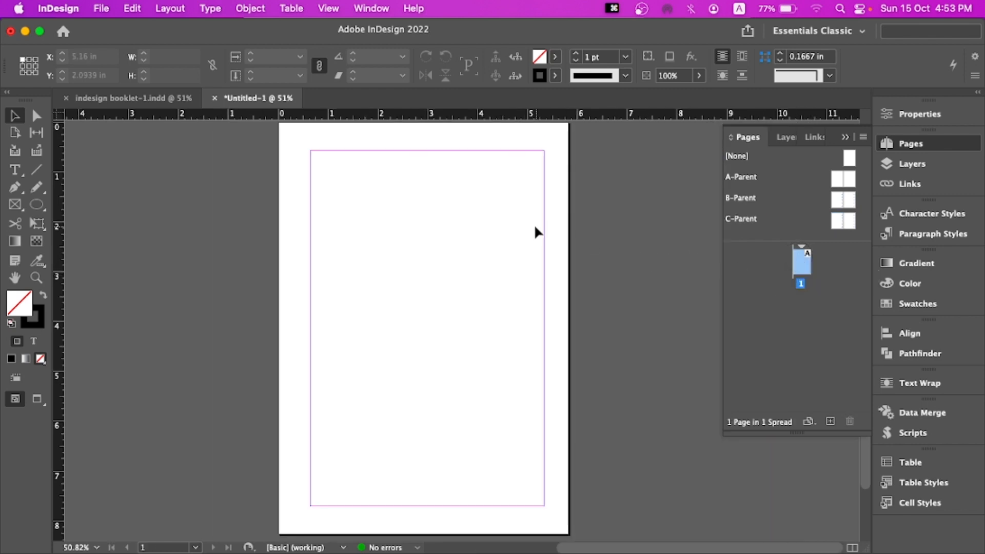
pyautogui.moveTo(525, 225); pyautogui.dragTo(529, 222)
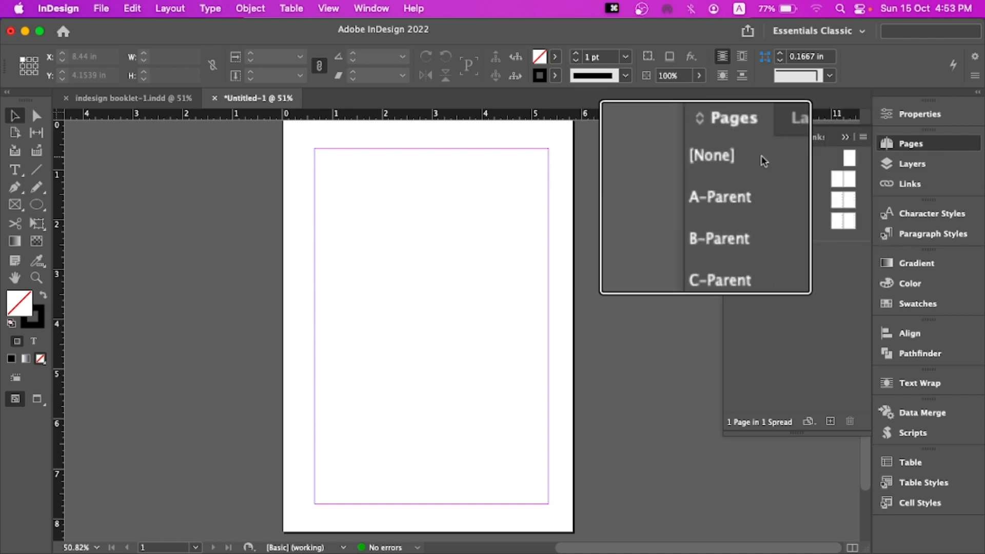
pyautogui.click(849, 158)
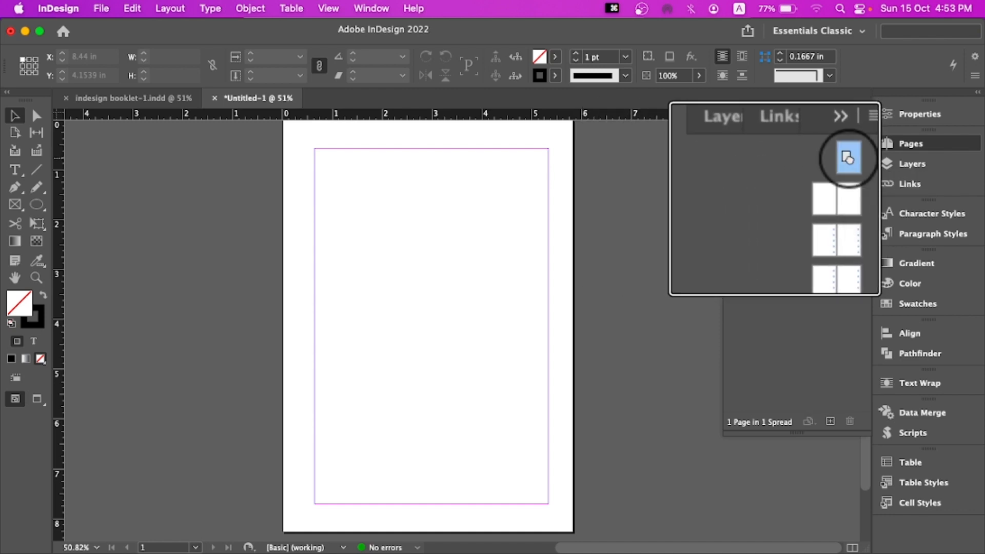
pyautogui.moveTo(849, 158); pyautogui.dragTo(804, 264)
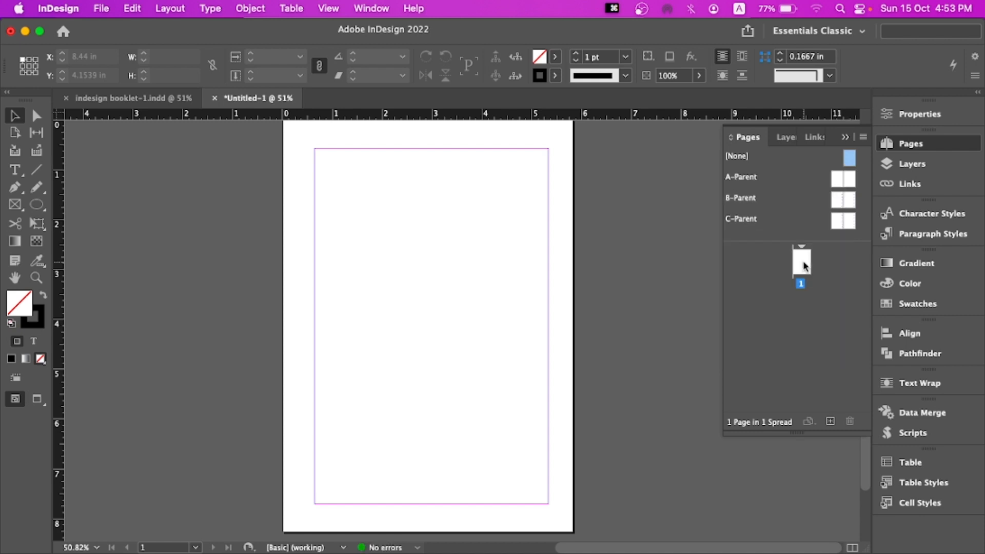
pyautogui.doubleClick(803, 260)
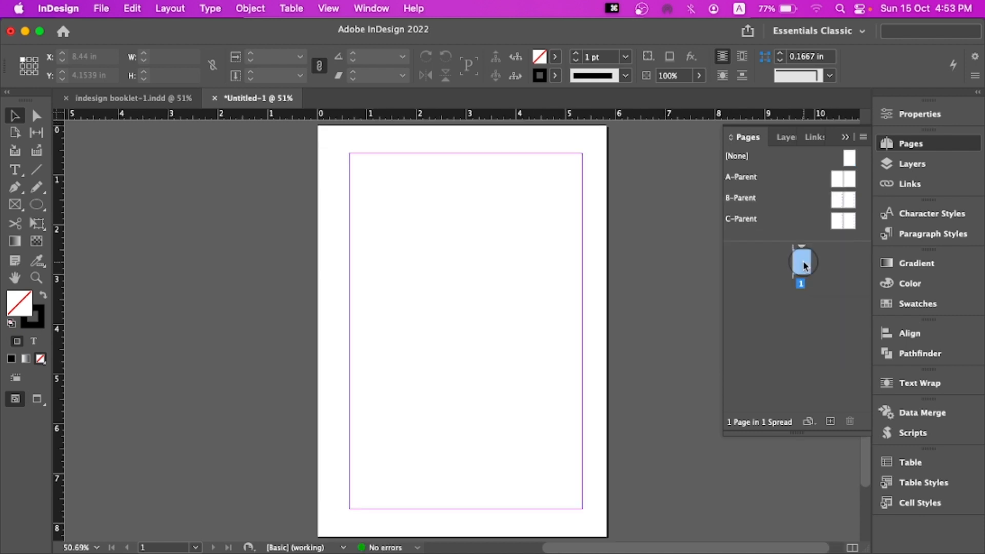
# Add pages 2 and 3 as a spread based on the A-Parent
pyautogui.click(830, 421)
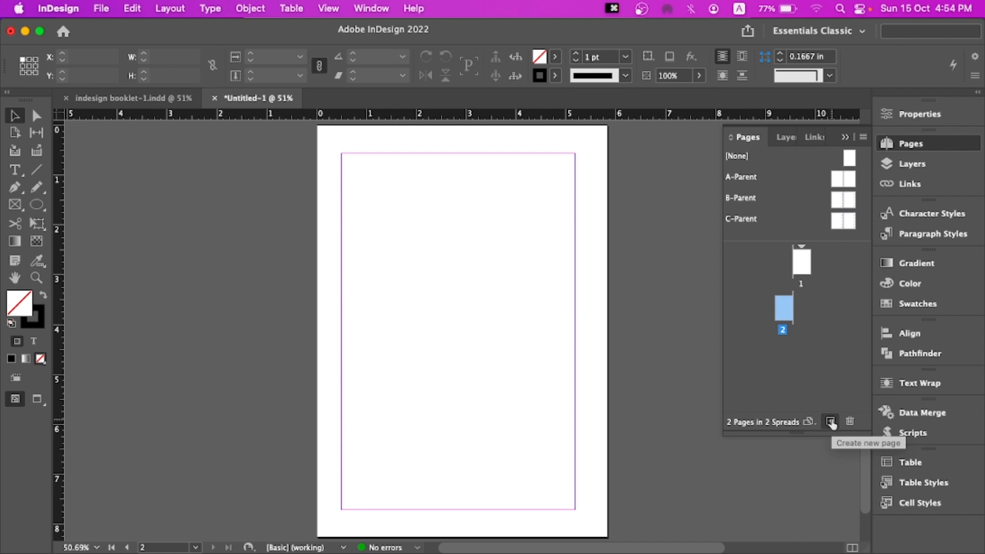
pyautogui.click(832, 184)
pyautogui.moveTo(832, 185); pyautogui.dragTo(790, 317)
pyautogui.click(782, 295)
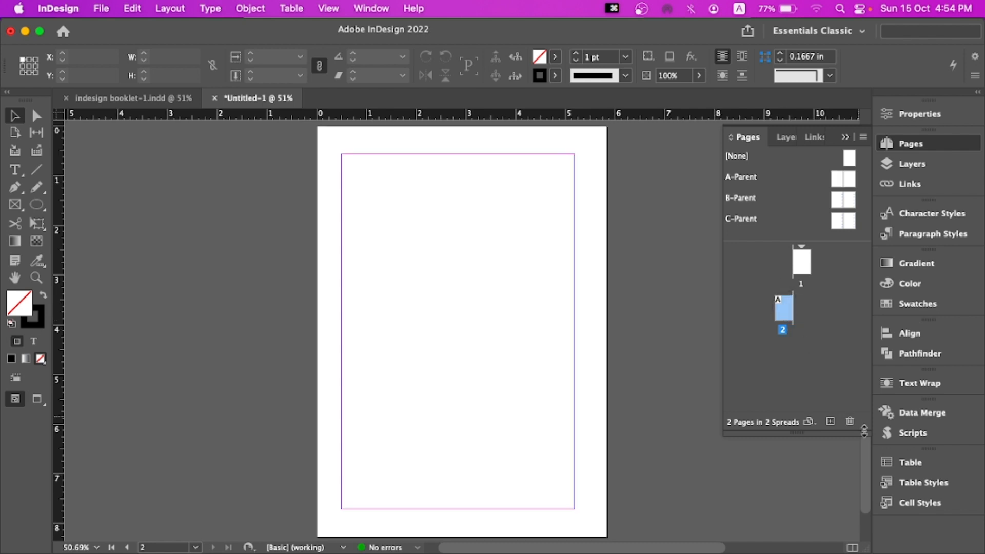
pyautogui.click(831, 421)
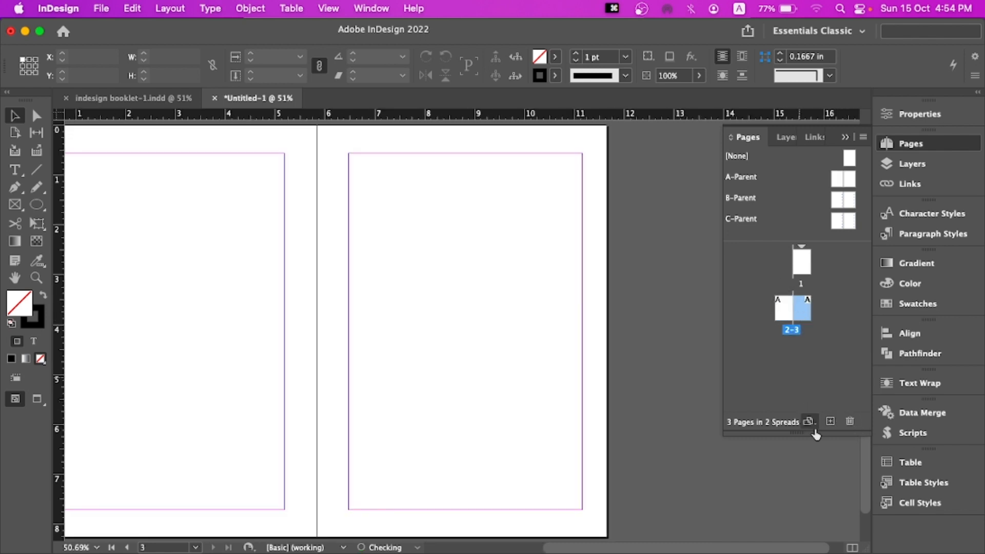
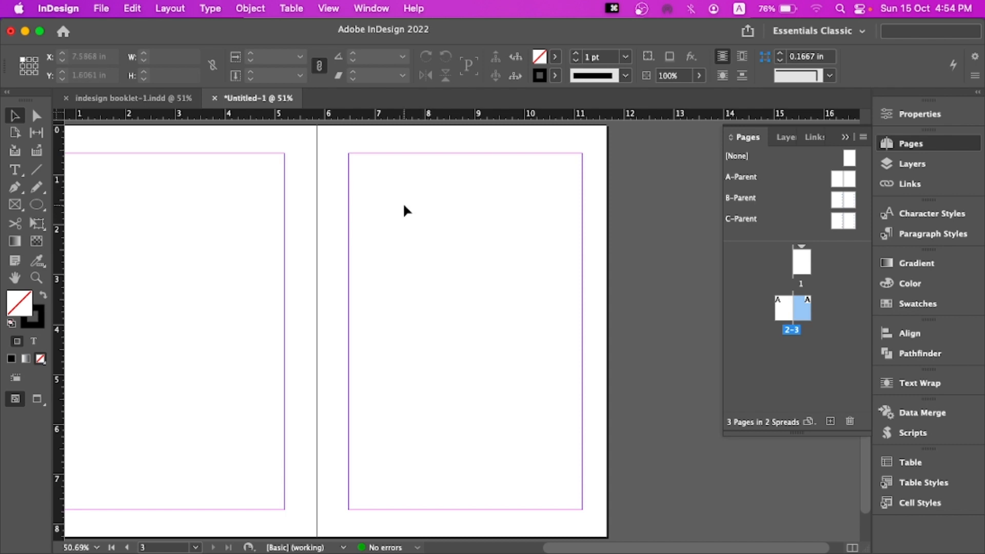
# Add a new page 4 and apply the B-Parent to it
pyautogui.click(831, 422)
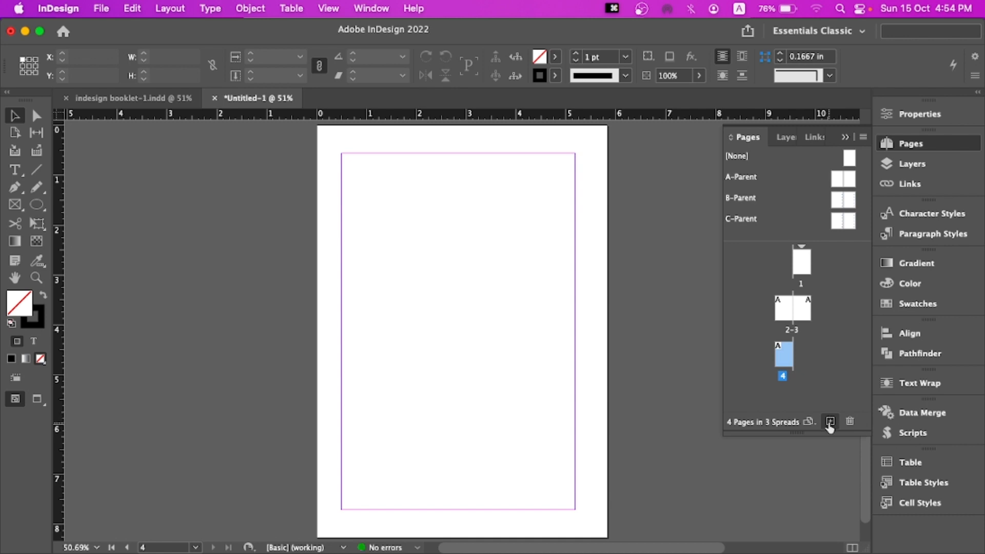
pyautogui.click(783, 315)
pyautogui.click(802, 313)
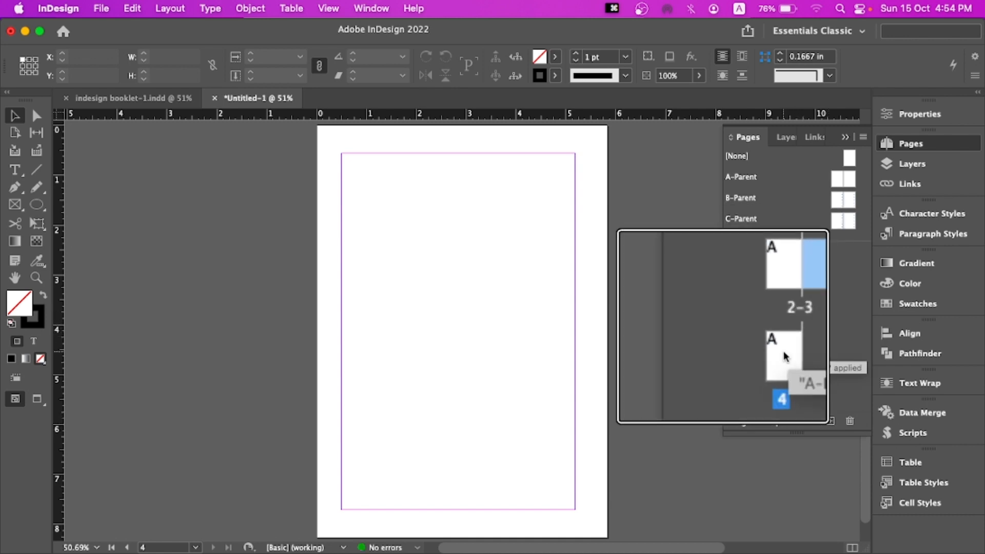
pyautogui.click(783, 351)
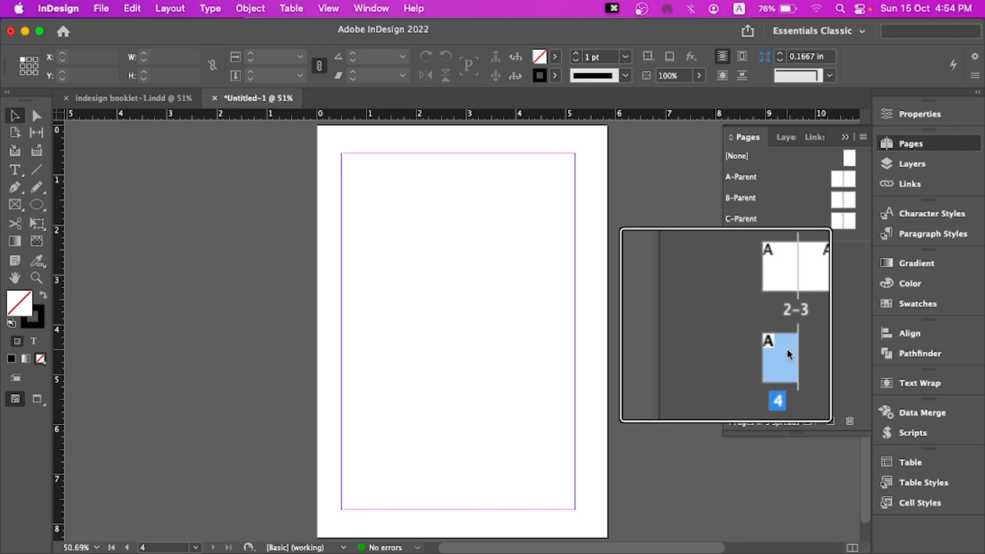
pyautogui.moveTo(836, 197); pyautogui.dragTo(787, 357)
pyautogui.click(829, 421)
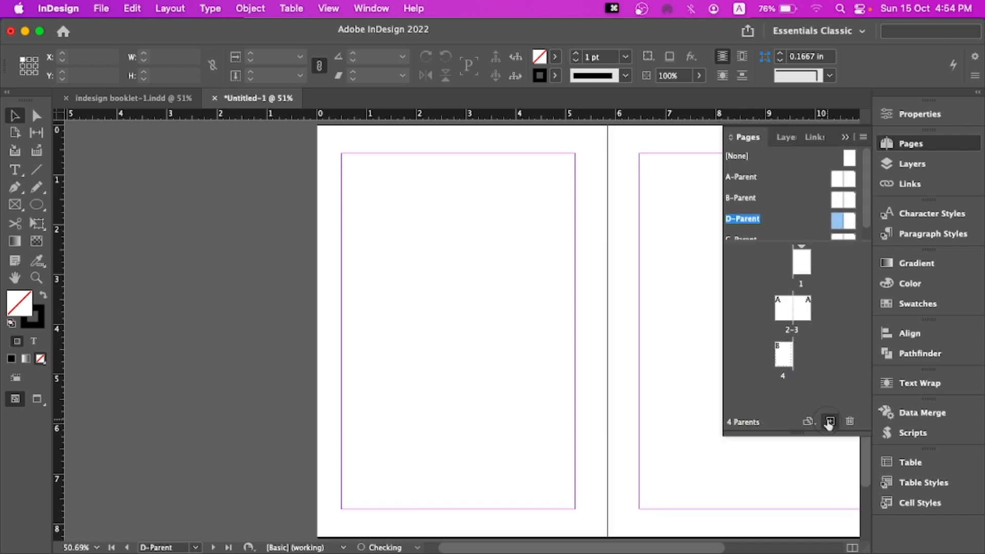
pyautogui.press('super+z')
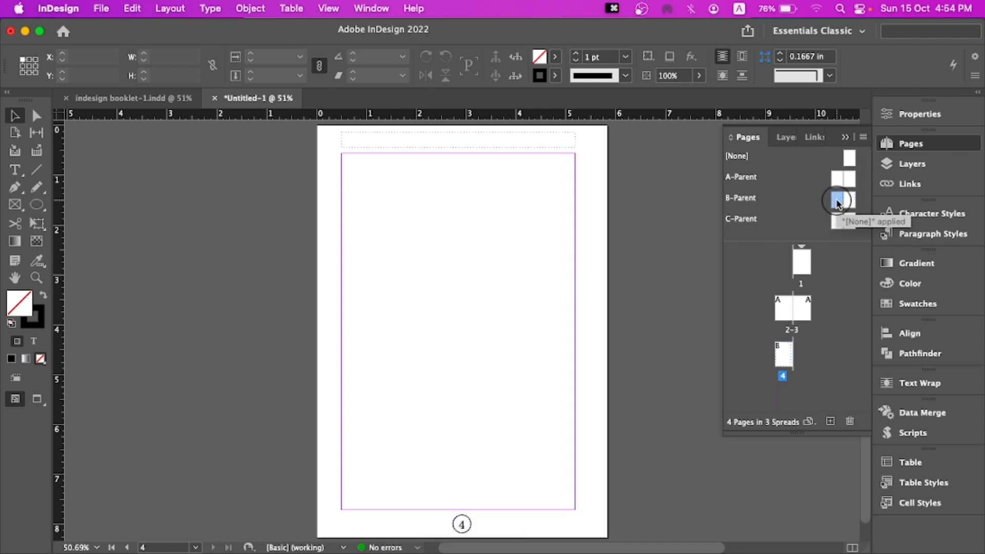
pyautogui.moveTo(837, 204)
pyautogui.mouseDown()
pyautogui.moveTo(784, 310)
pyautogui.moveTo(781, 358)
pyautogui.mouseUp()
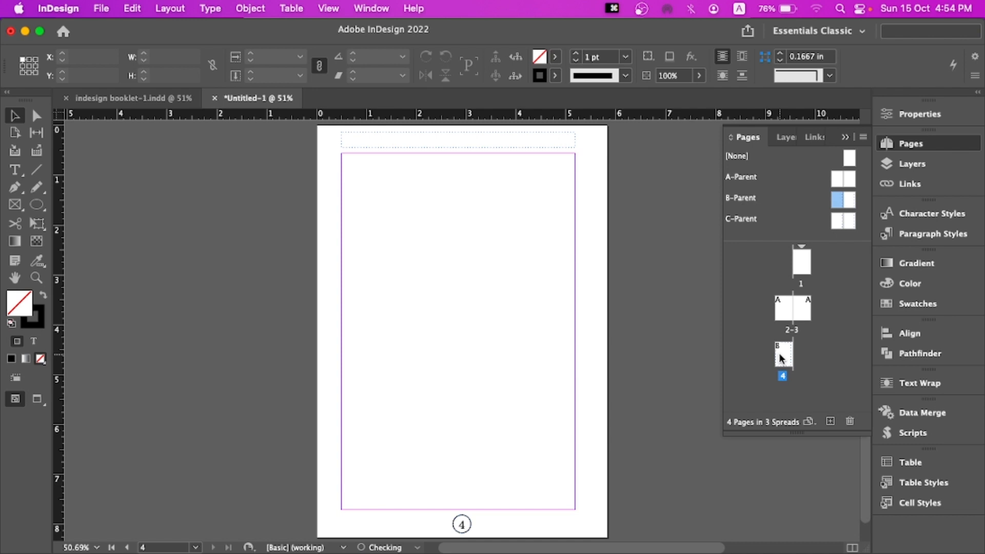
pyautogui.click(780, 358)
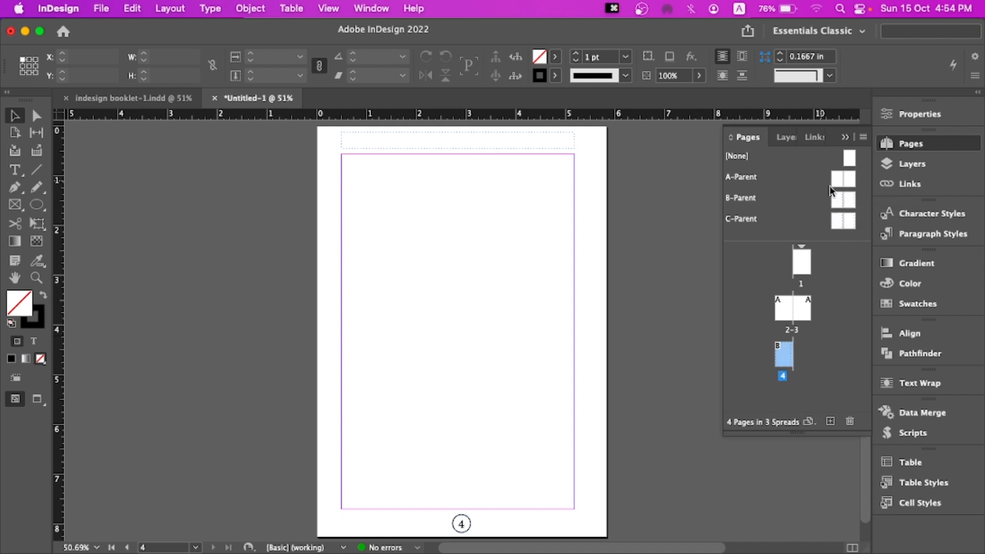
# Add pages 5 and 6 to the document based on the B-Parent
pyautogui.doubleClick(836, 199)
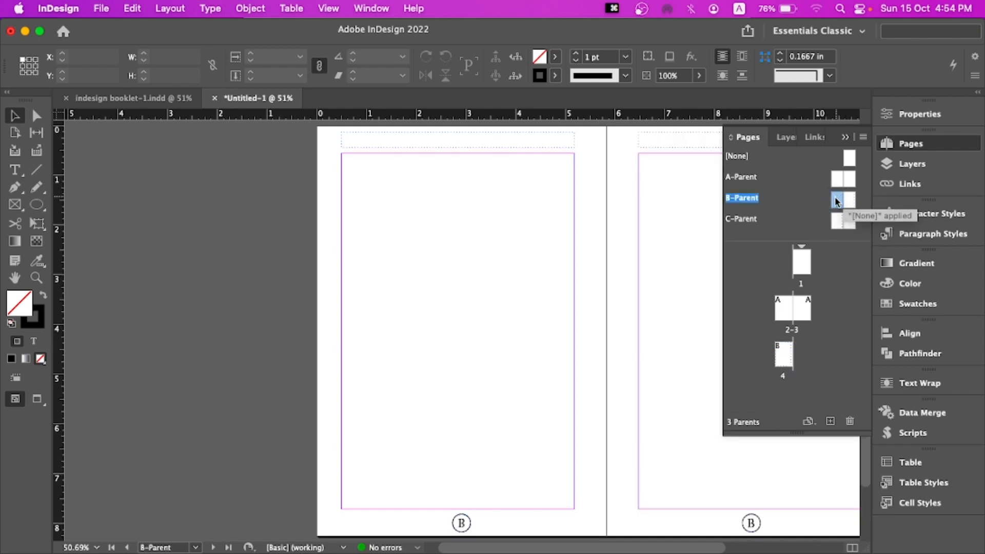
pyautogui.doubleClick(783, 354)
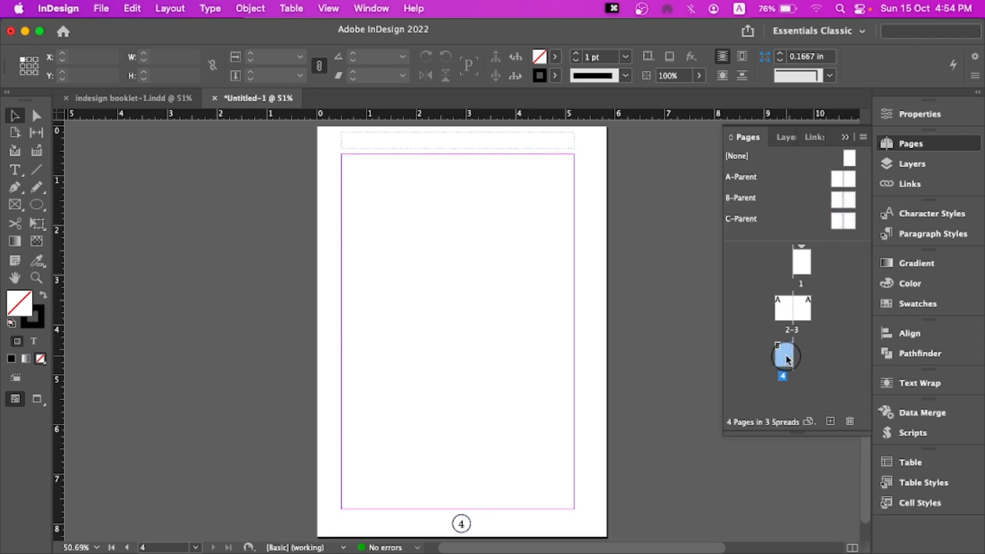
pyautogui.click(830, 421)
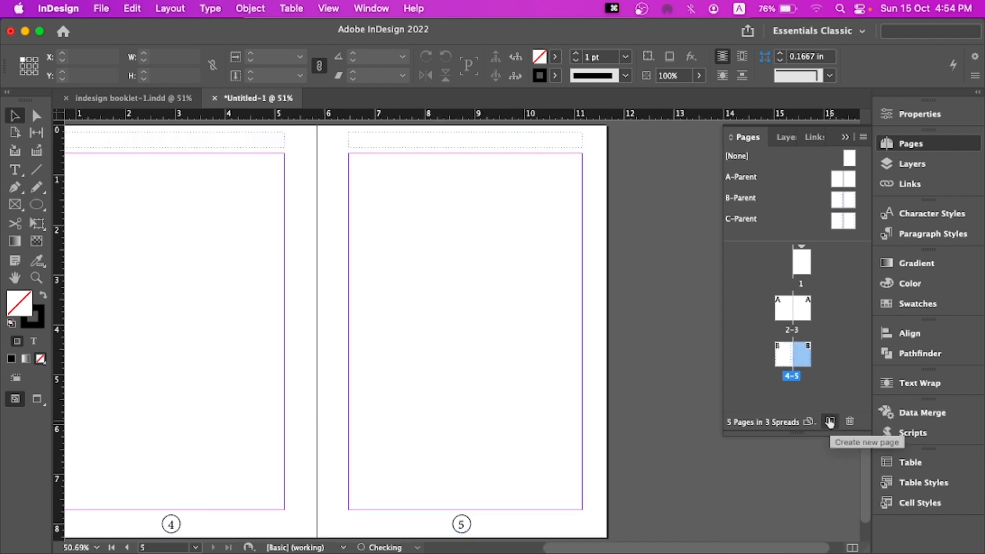
pyautogui.click(831, 421)
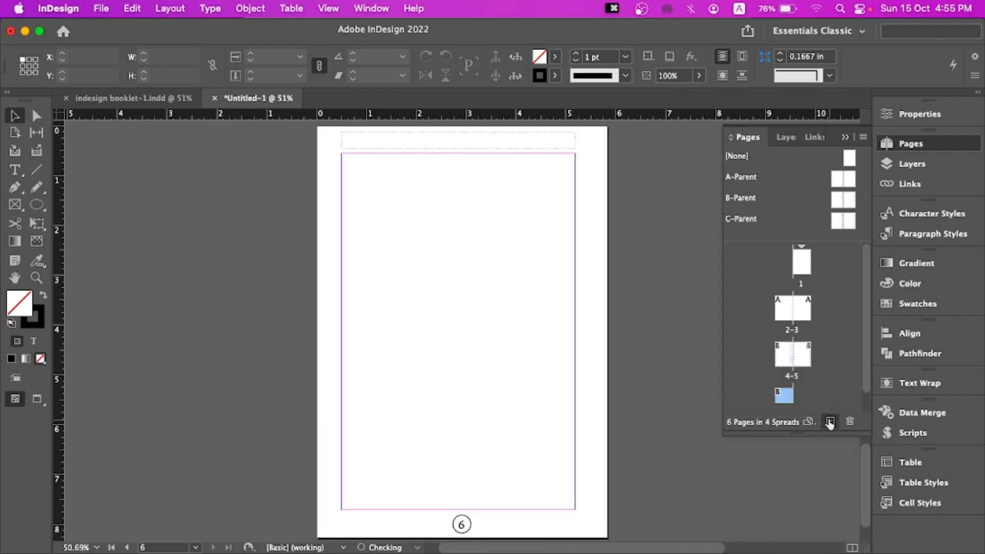
# Apply the C-Parent to page 6
pyautogui.scroll(-1, 824, 341)
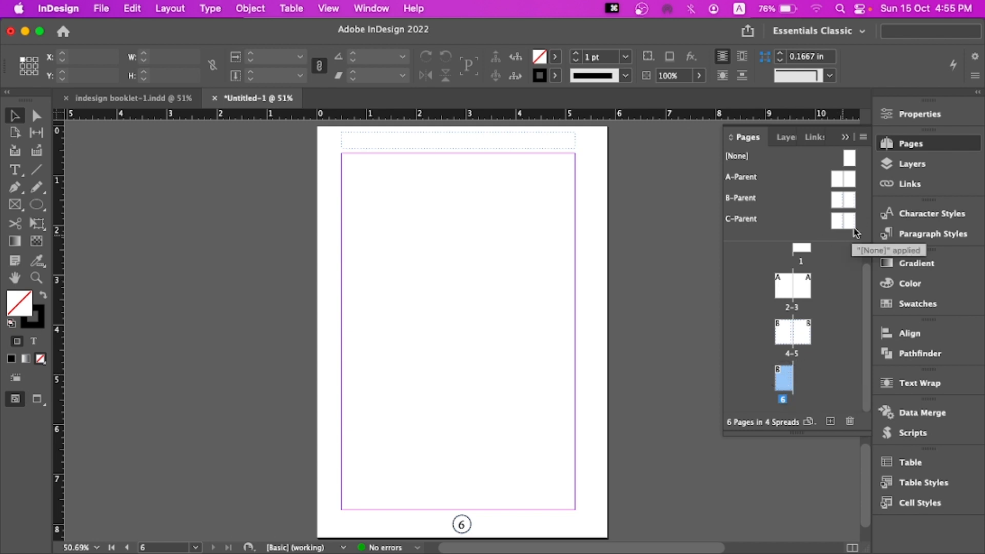
pyautogui.moveTo(841, 226); pyautogui.dragTo(785, 378)
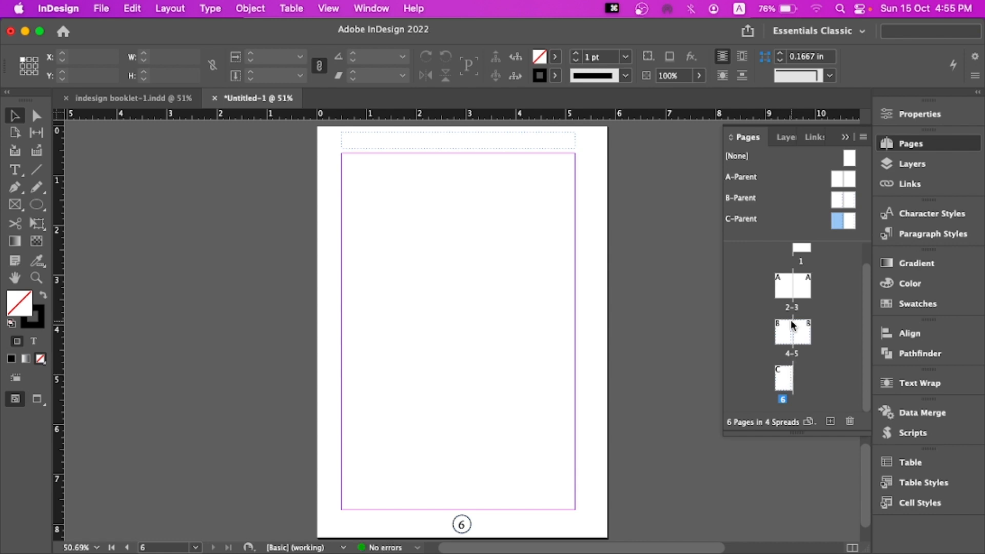
# Start a new section at page 4 with page numbering restarting at 1, accepting the duplicate-numbering warning
pyautogui.scroll(1, 793, 334)
pyautogui.doubleClick(783, 310)
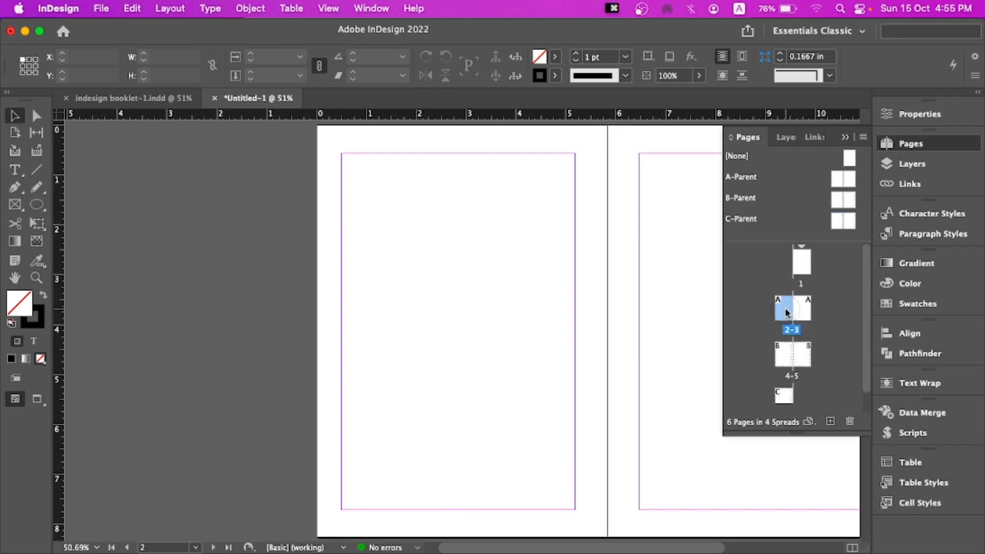
pyautogui.doubleClick(784, 358)
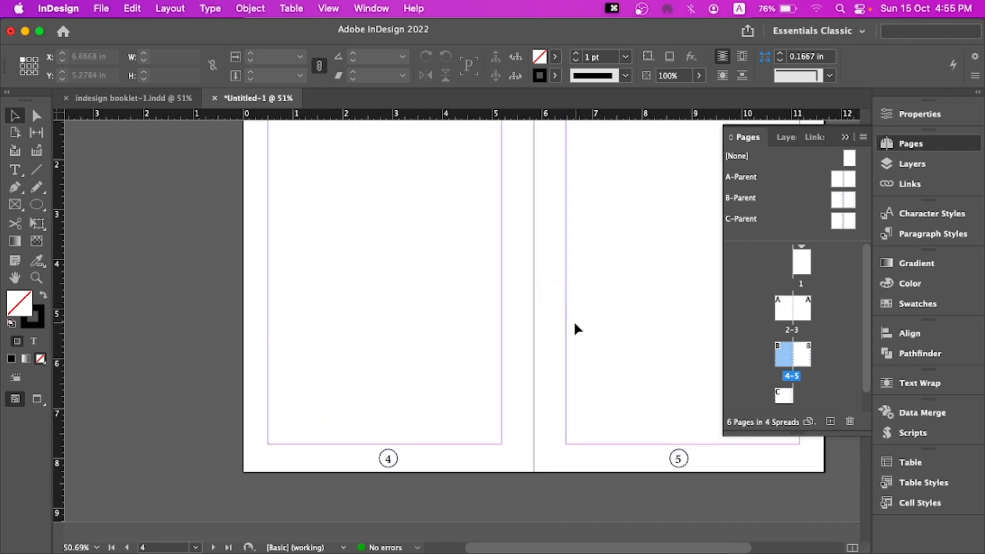
pyautogui.scroll(-2, 559, 339)
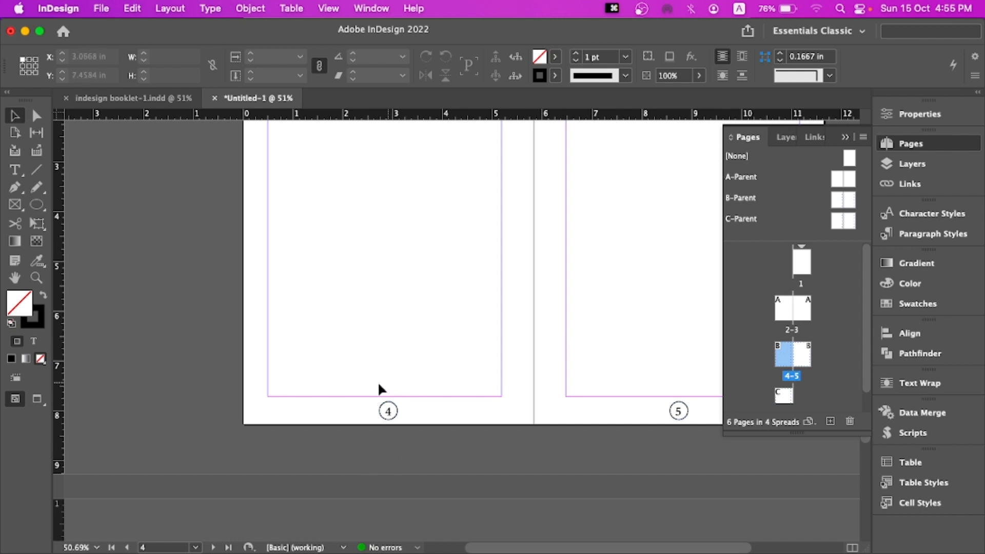
pyautogui.rightClick(778, 355)
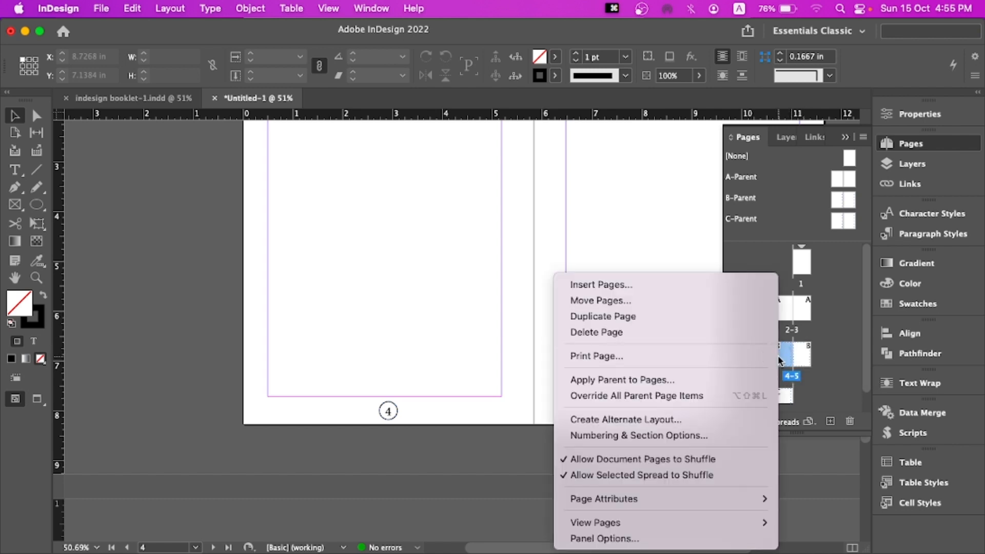
pyautogui.rightClick(780, 353)
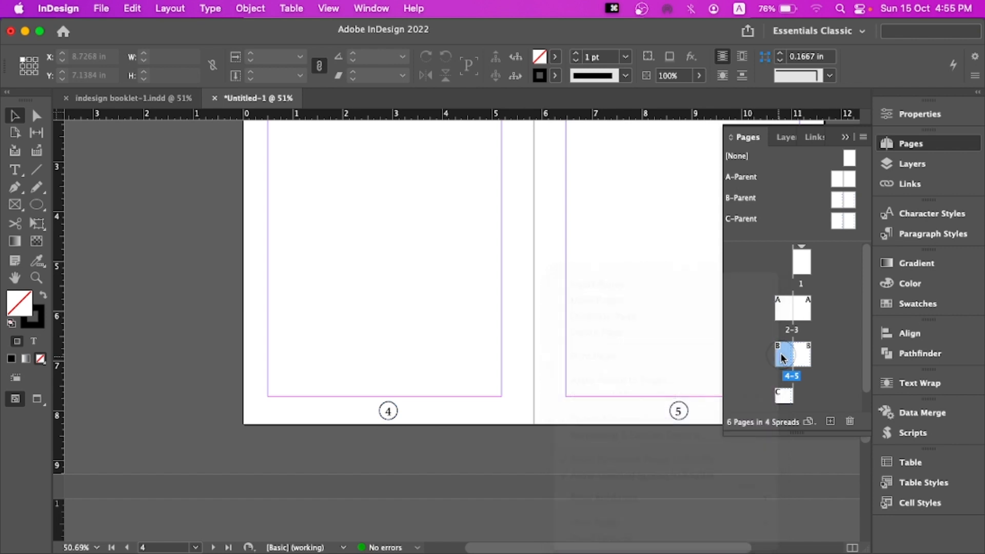
pyautogui.rightClick(785, 353)
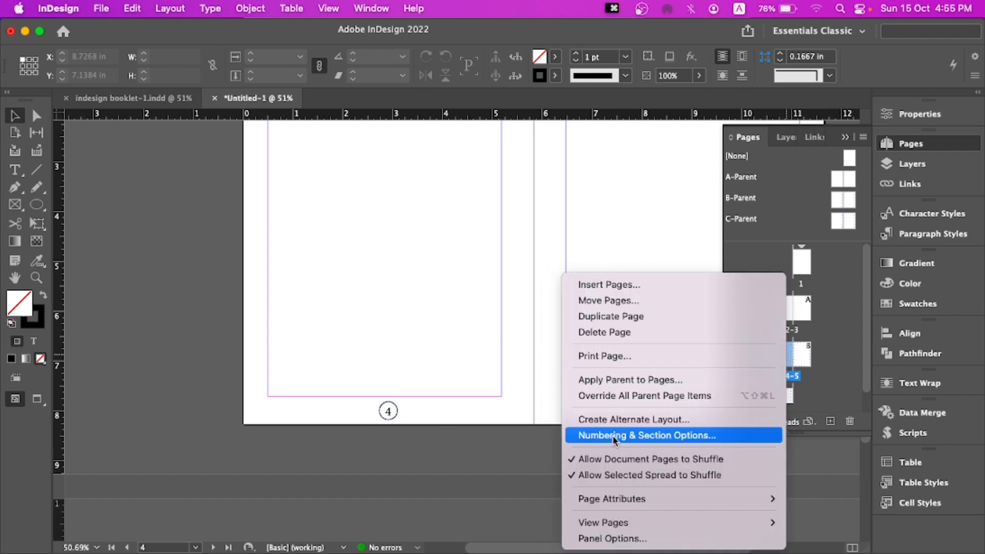
pyautogui.click(661, 436)
pyautogui.click(358, 170)
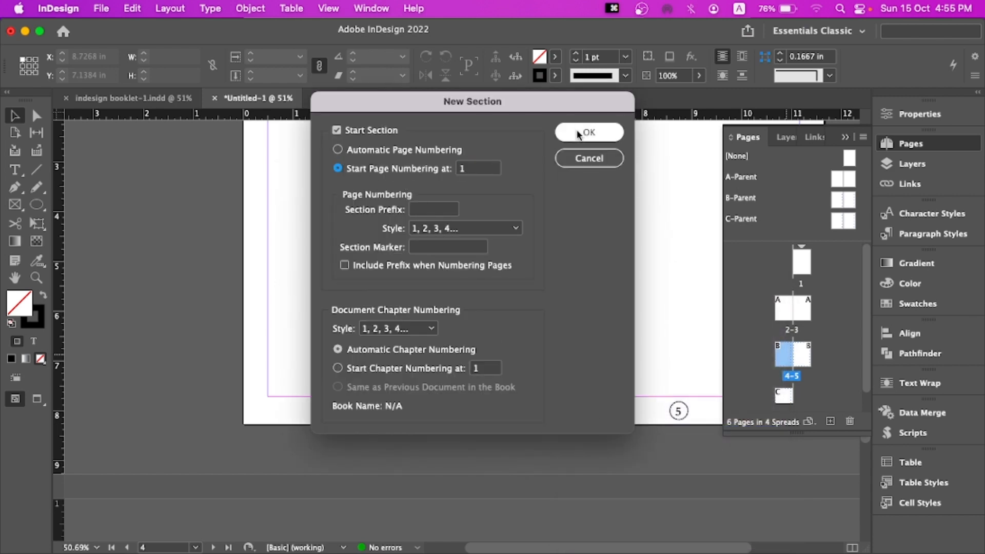
pyautogui.click(419, 247)
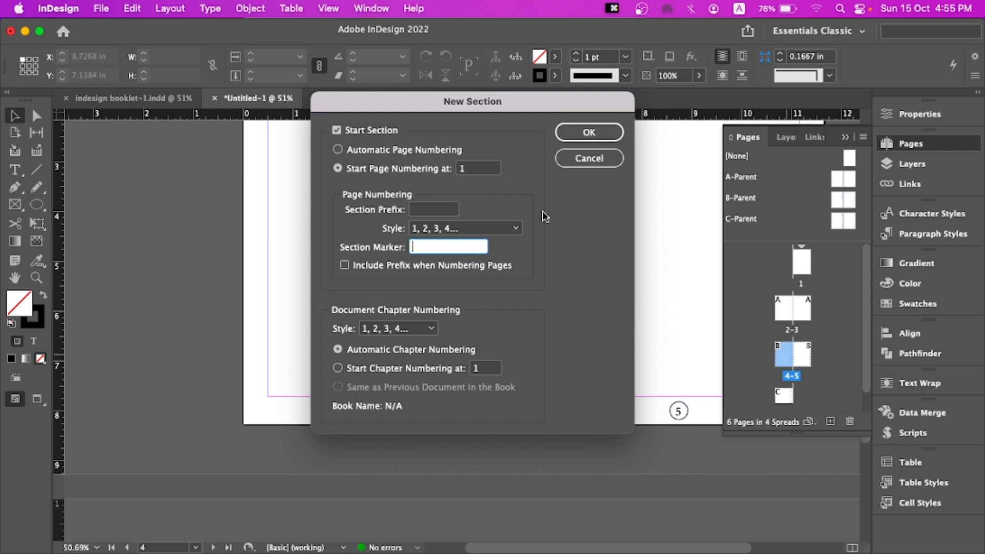
pyautogui.click(589, 132)
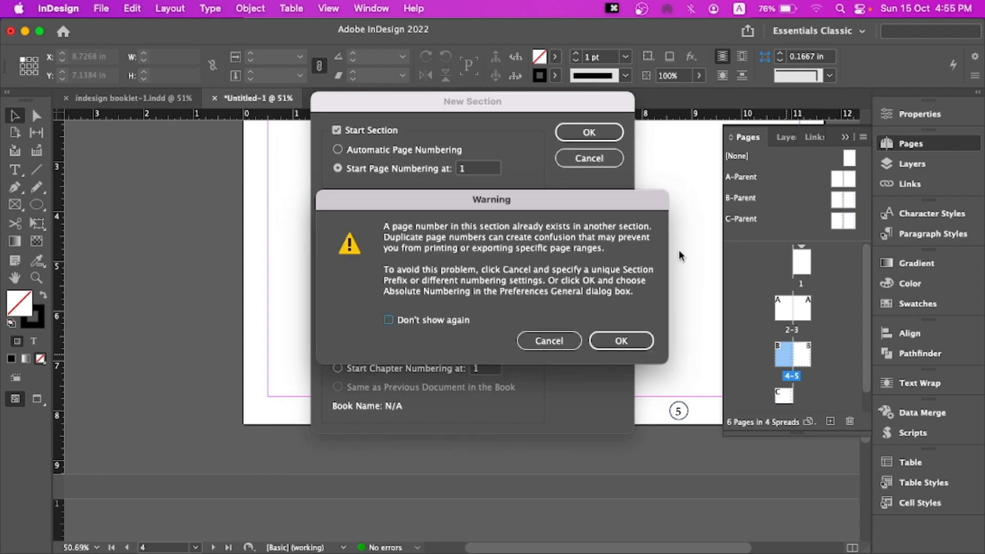
pyautogui.click(619, 340)
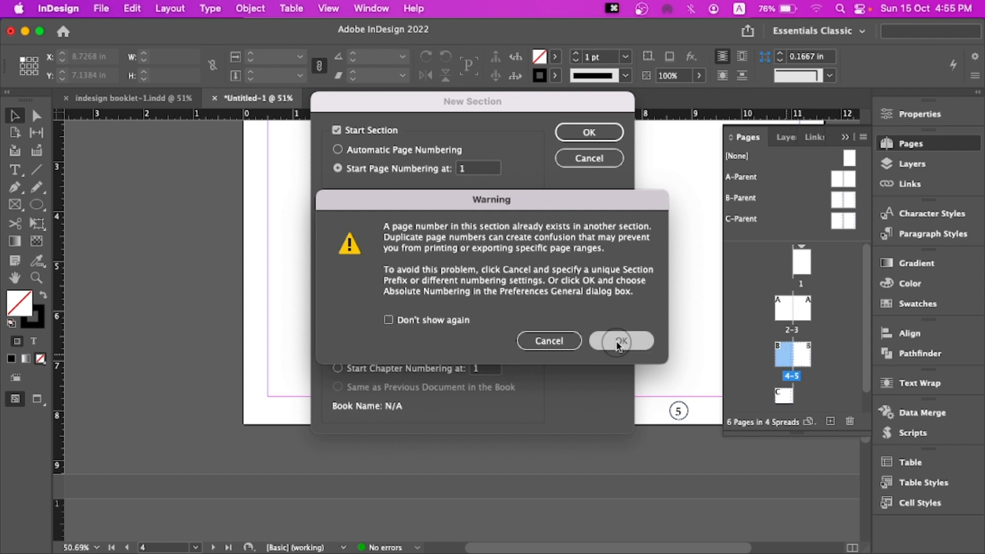
# Set the new section's page numbering style to I, II, III, IV
pyautogui.doubleClick(802, 354)
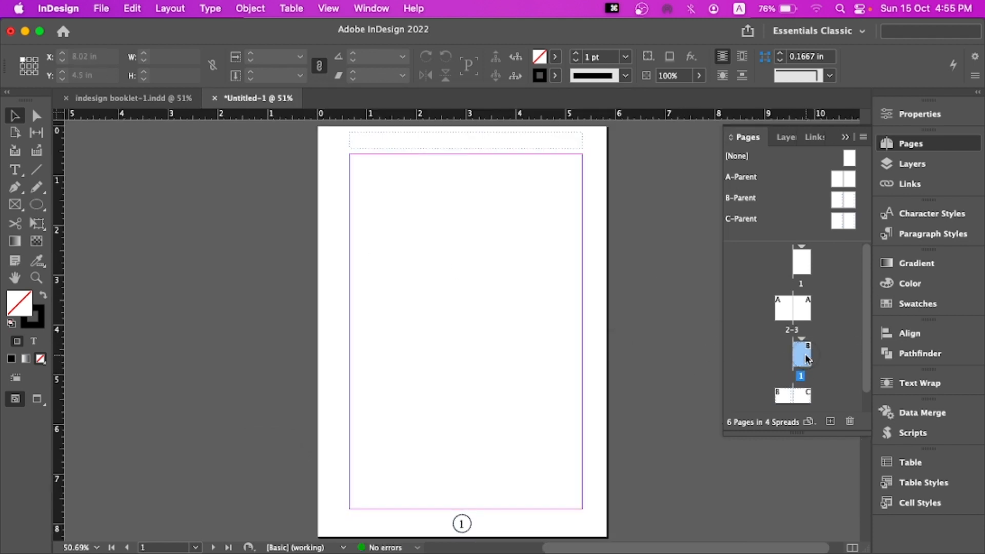
pyautogui.scroll(10, 620, 337)
pyautogui.scroll(-3, 630, 340)
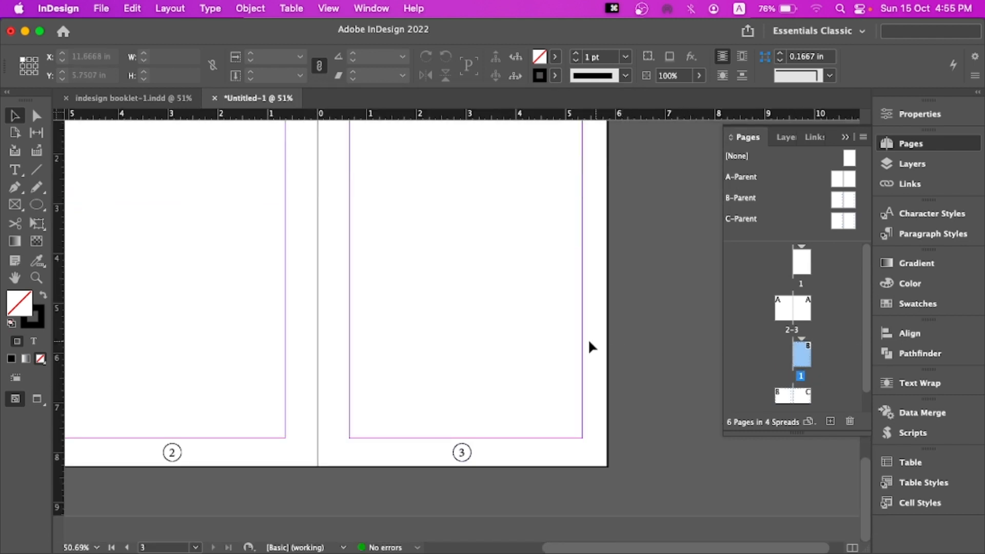
pyautogui.hscroll(-2, 508, 333)
pyautogui.scroll(-1, 785, 364)
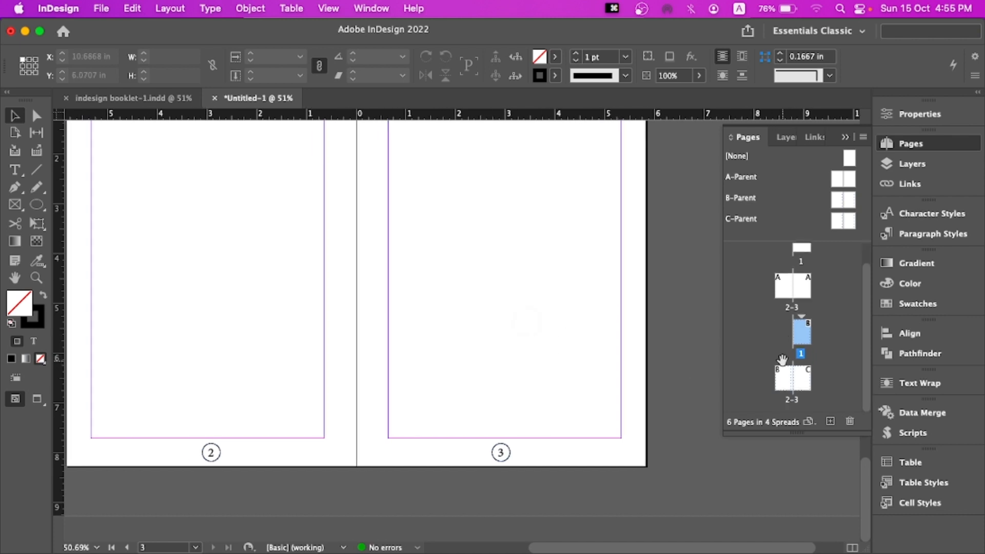
pyautogui.doubleClick(804, 382)
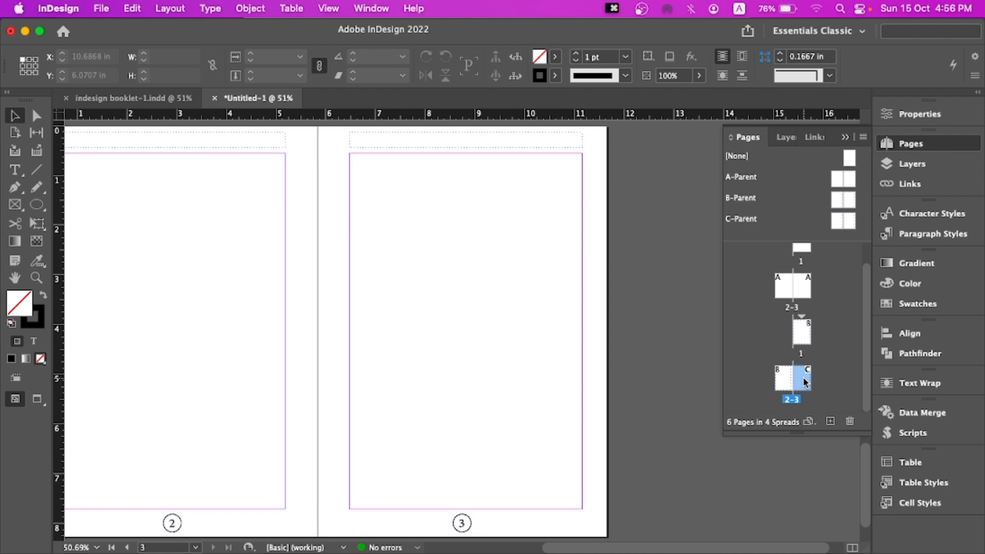
pyautogui.doubleClick(804, 337)
pyautogui.rightClick(805, 337)
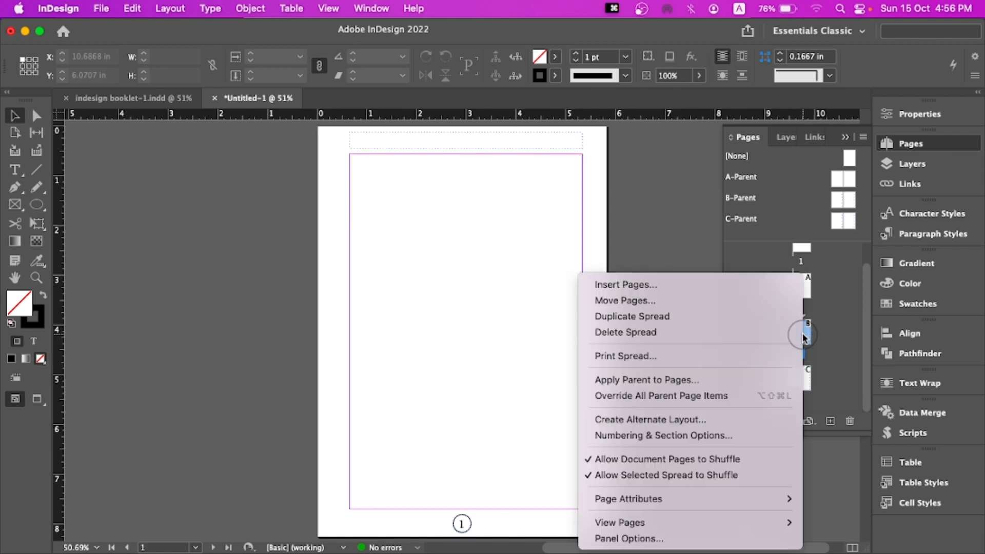
pyautogui.click(752, 434)
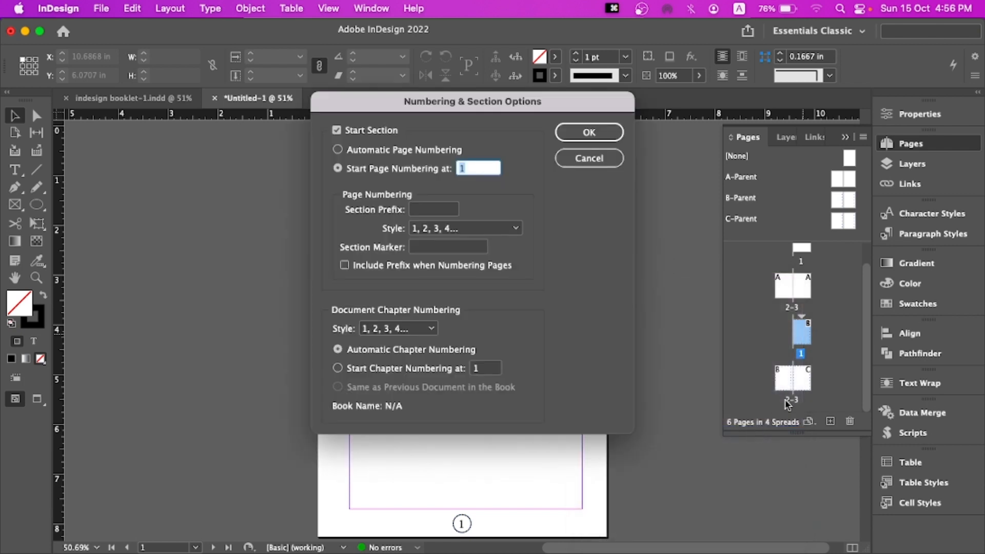
pyautogui.click(426, 230)
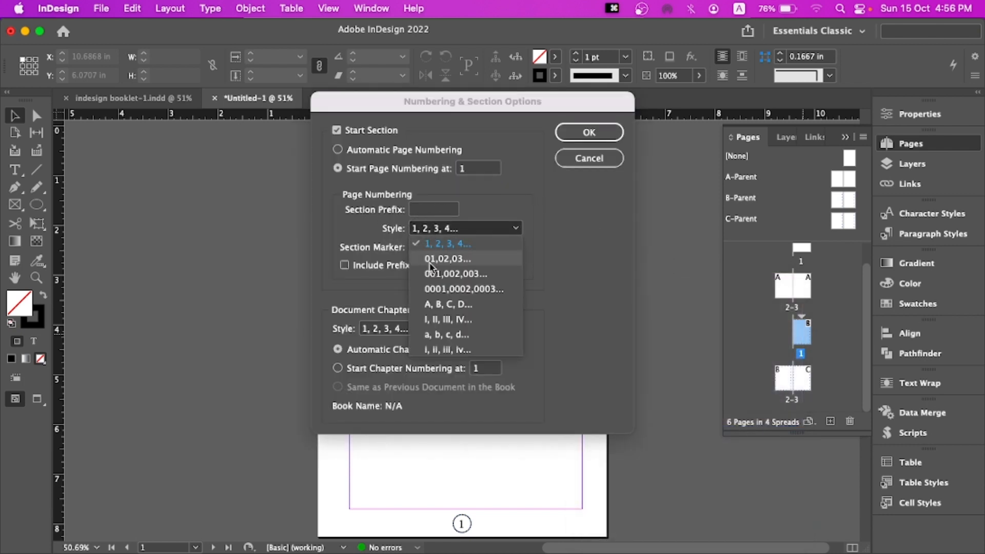
pyautogui.click(452, 320)
pyautogui.click(590, 133)
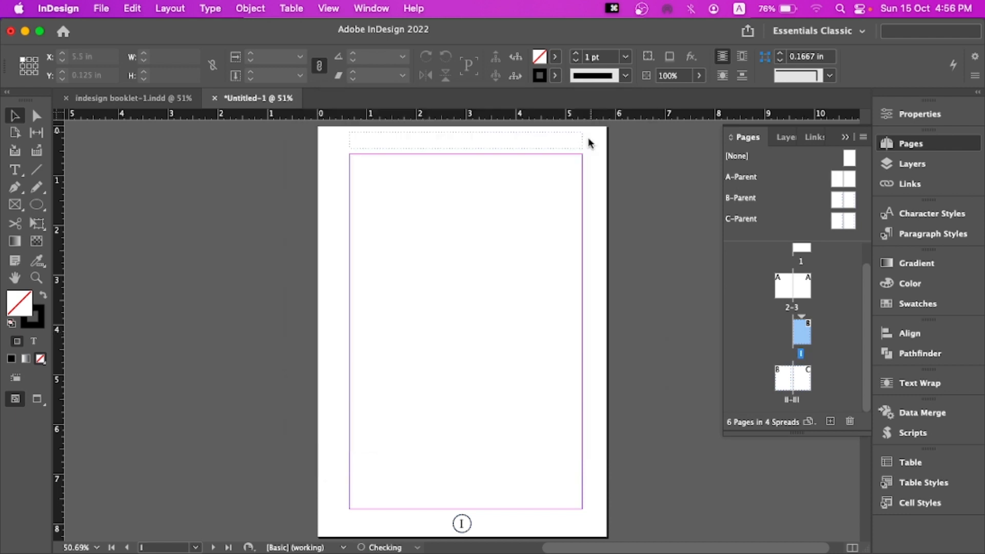
# Start another section on the C-Parent page, restarting page numbering at 1 and accepting the warning
pyautogui.doubleClick(800, 382)
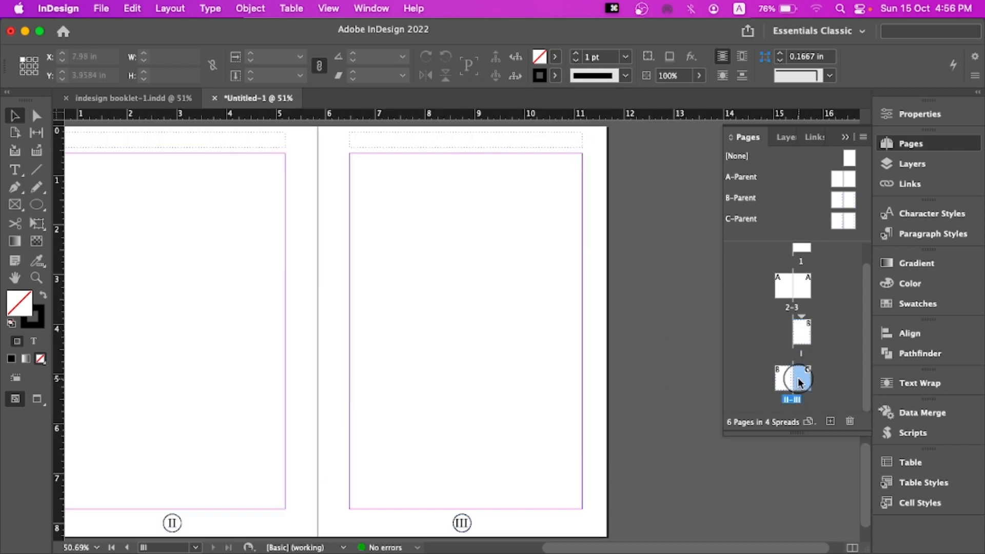
pyautogui.rightClick(799, 383)
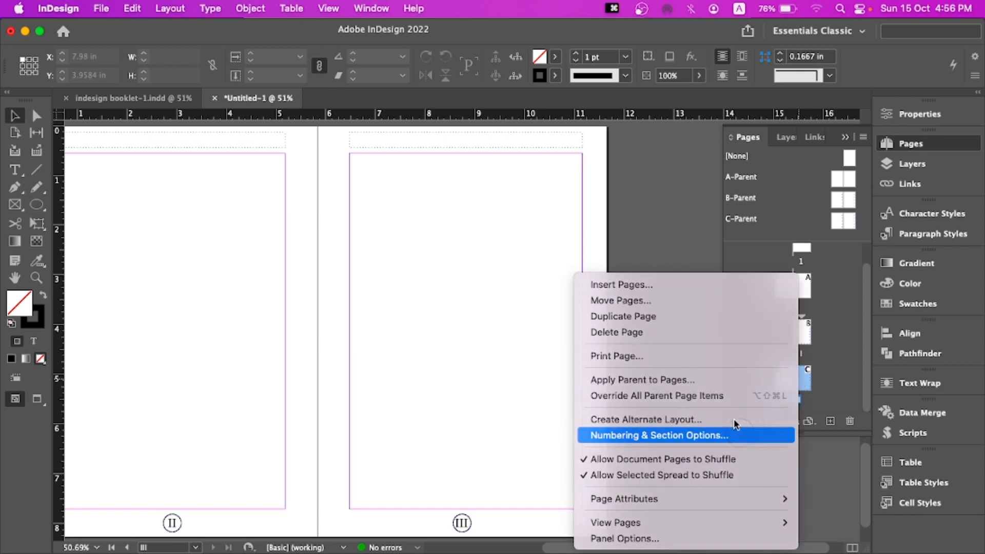
pyautogui.click(734, 434)
pyautogui.click(390, 169)
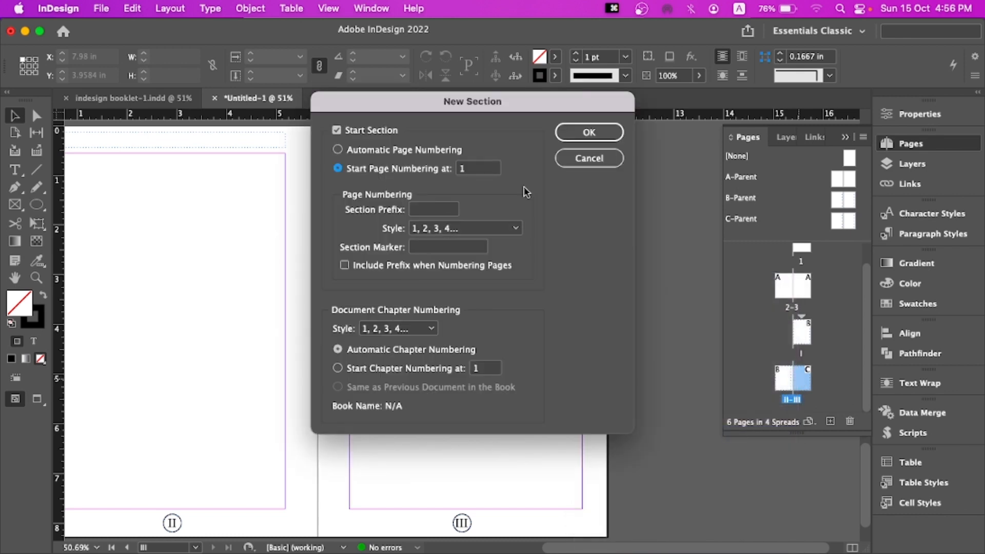
pyautogui.click(590, 133)
pyautogui.click(618, 338)
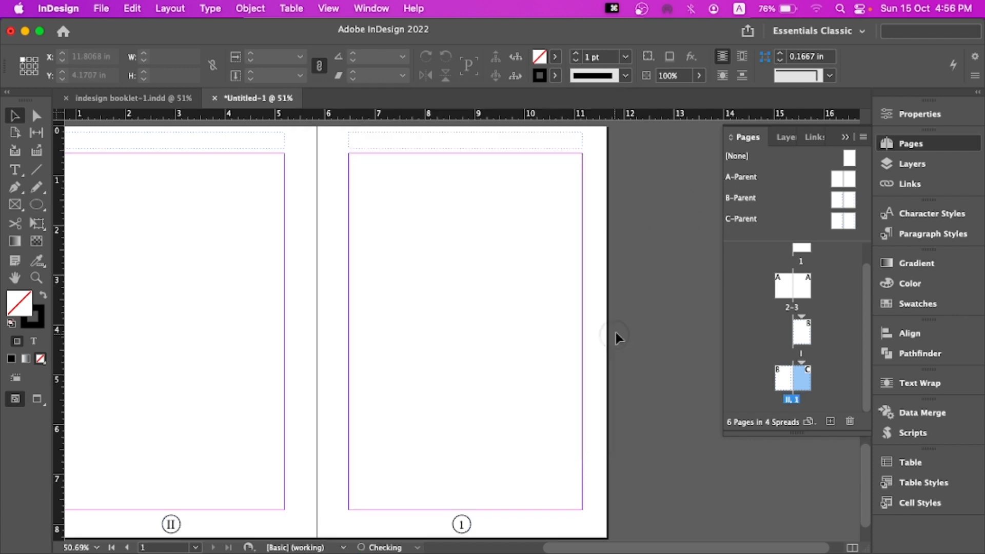
# Scroll through the untitled document's spreads to review their page numbering
pyautogui.scroll(10, 402, 267)
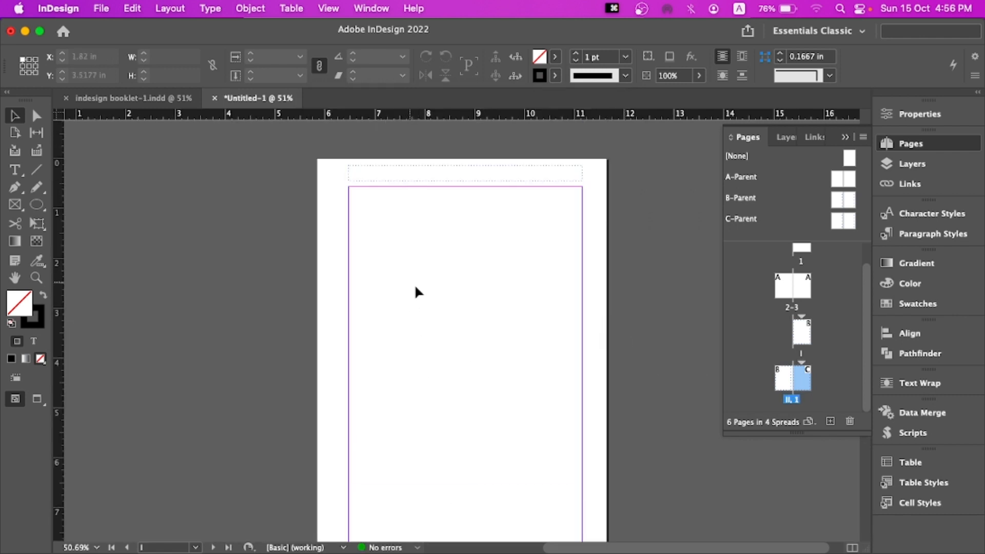
pyautogui.scroll(-10, 421, 286)
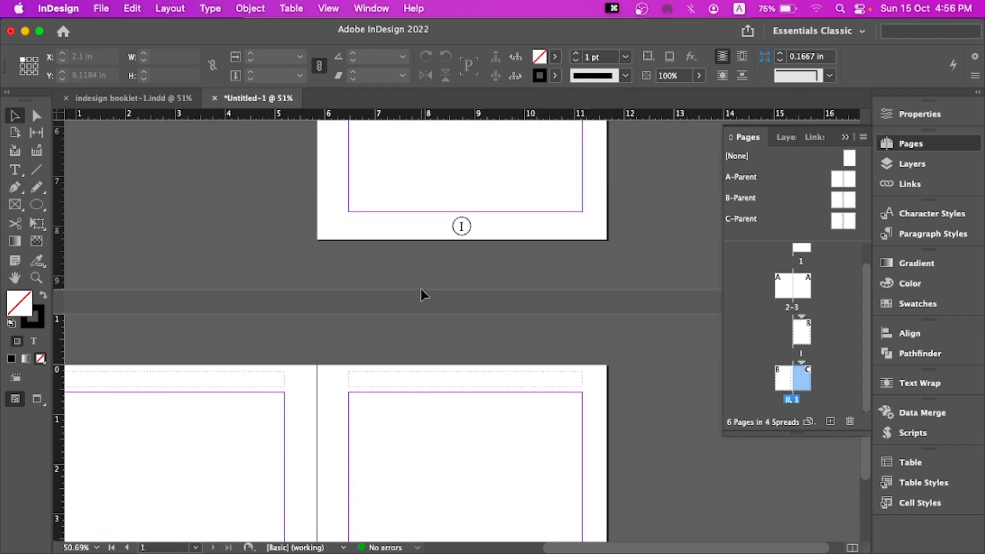
pyautogui.scroll(-1, 423, 297)
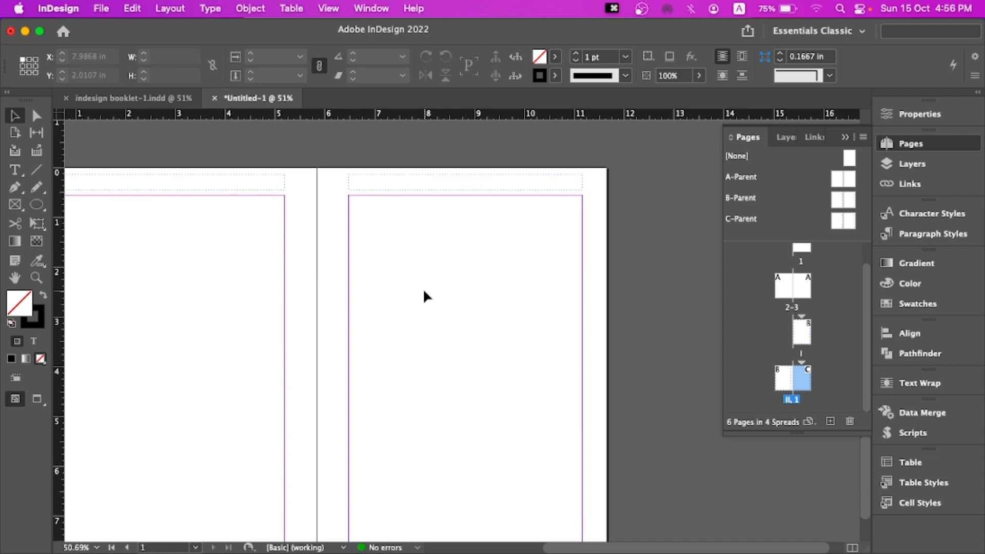
pyautogui.hscroll(-4, 349, 296)
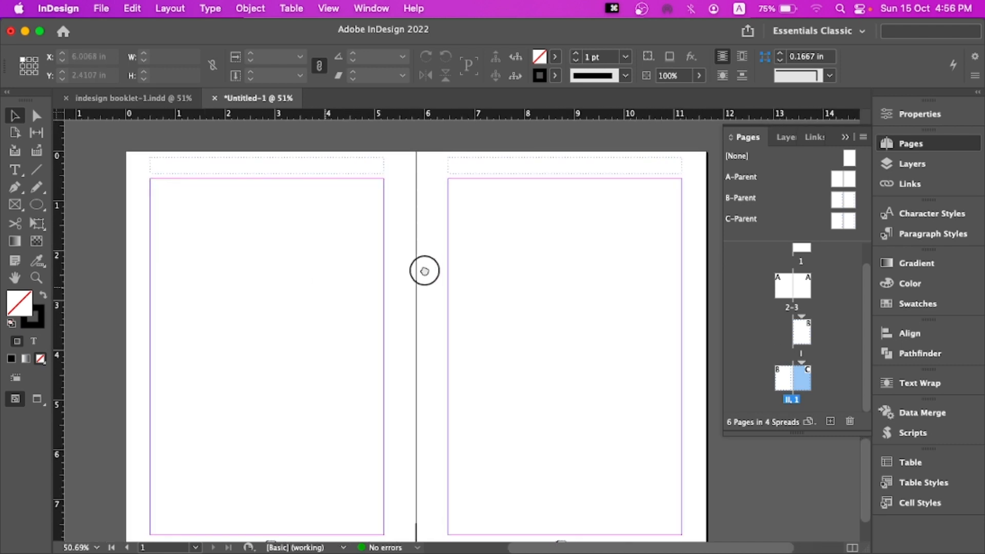
pyautogui.hscroll(1, 418, 242)
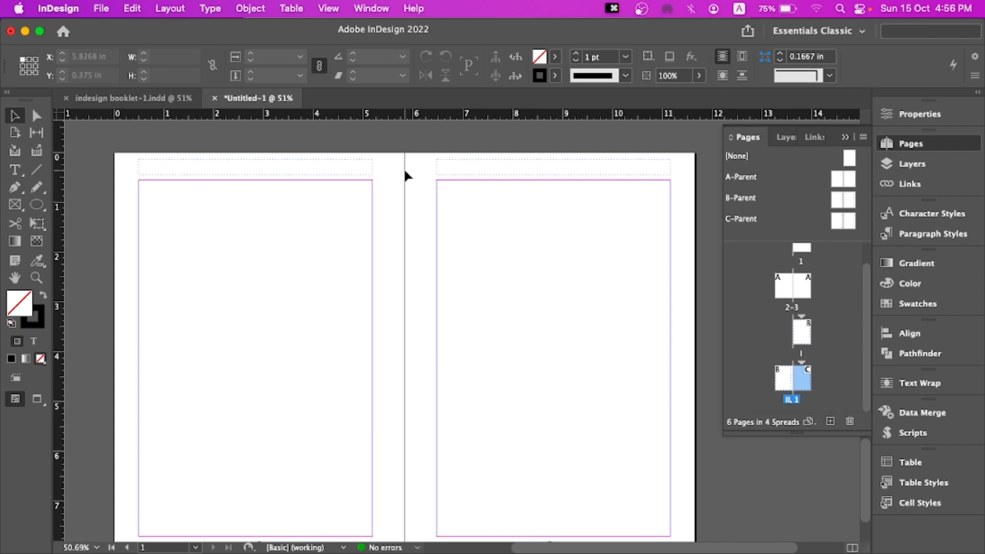
pyautogui.moveTo(396, 156); pyautogui.dragTo(424, 224)
pyautogui.click(391, 152)
pyautogui.moveTo(391, 152); pyautogui.dragTo(418, 240)
pyautogui.moveTo(383, 148); pyautogui.dragTo(420, 259)
pyautogui.moveTo(424, 211); pyautogui.dragTo(421, 185)
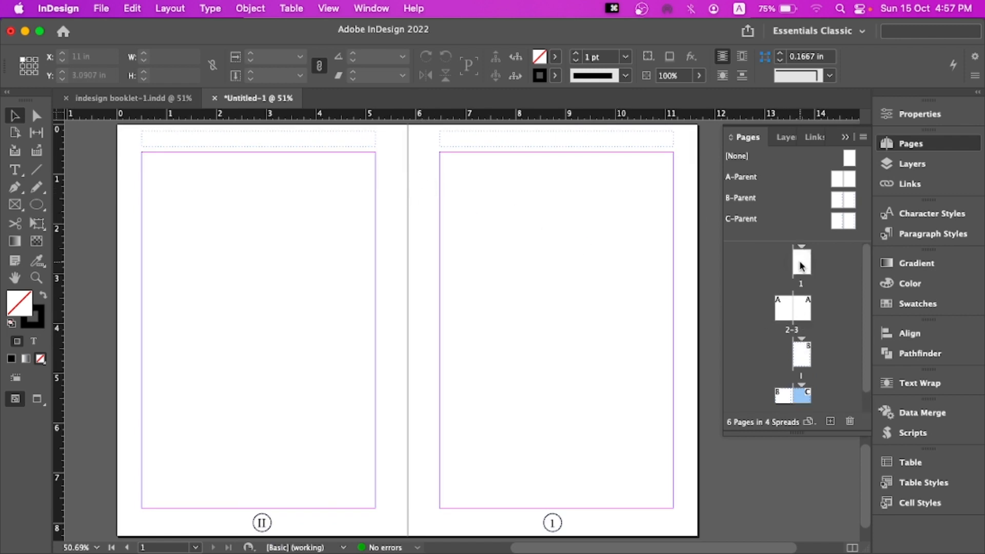
# Go to page 1 and scroll through the following spreads to inspect their parent-page layouts
pyautogui.doubleClick(800, 261)
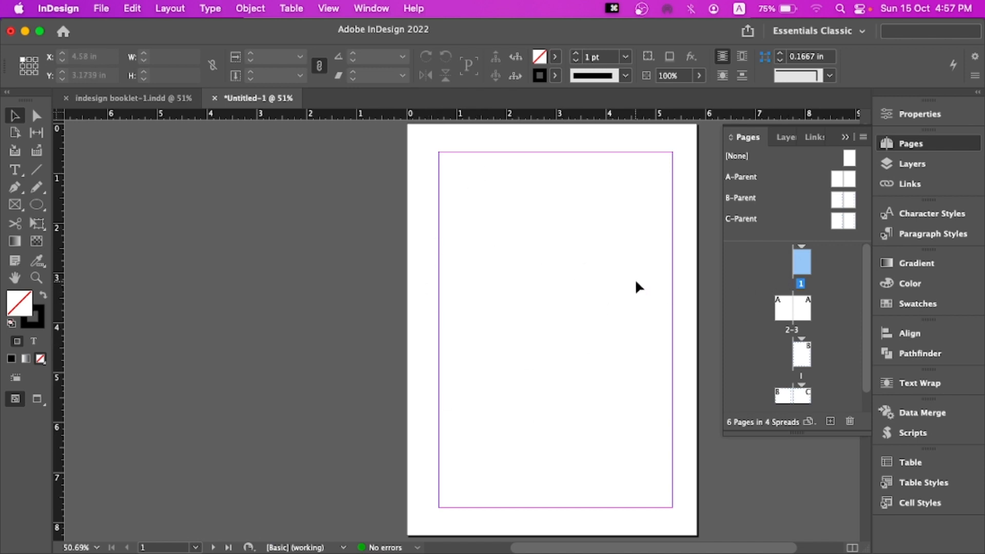
pyautogui.scroll(-5, 626, 278)
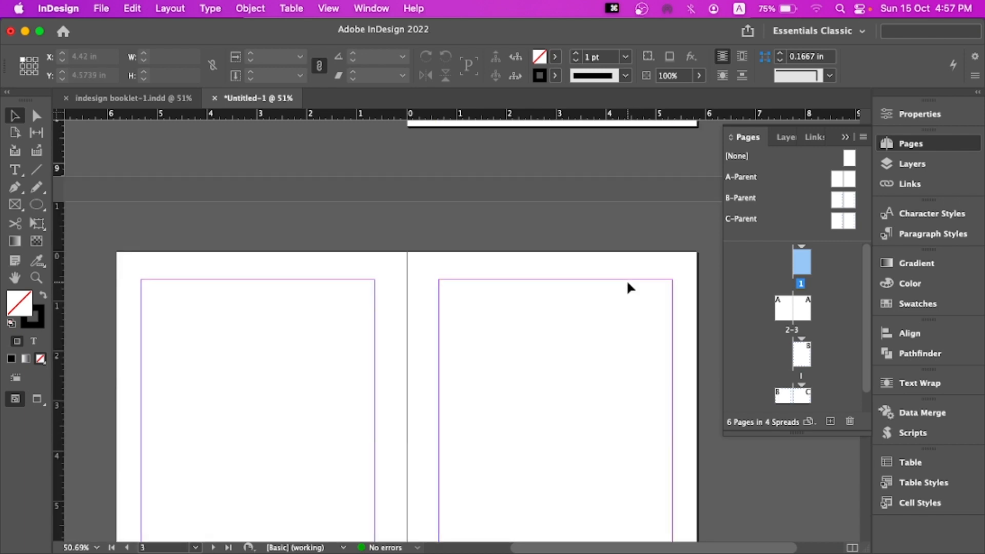
pyautogui.scroll(5, 626, 279)
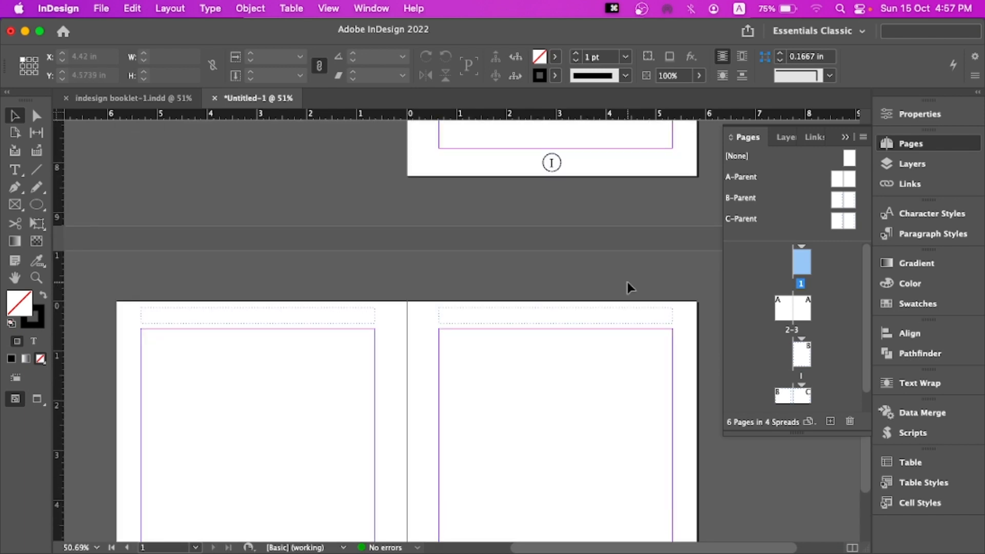
pyautogui.scroll(-5, 627, 280)
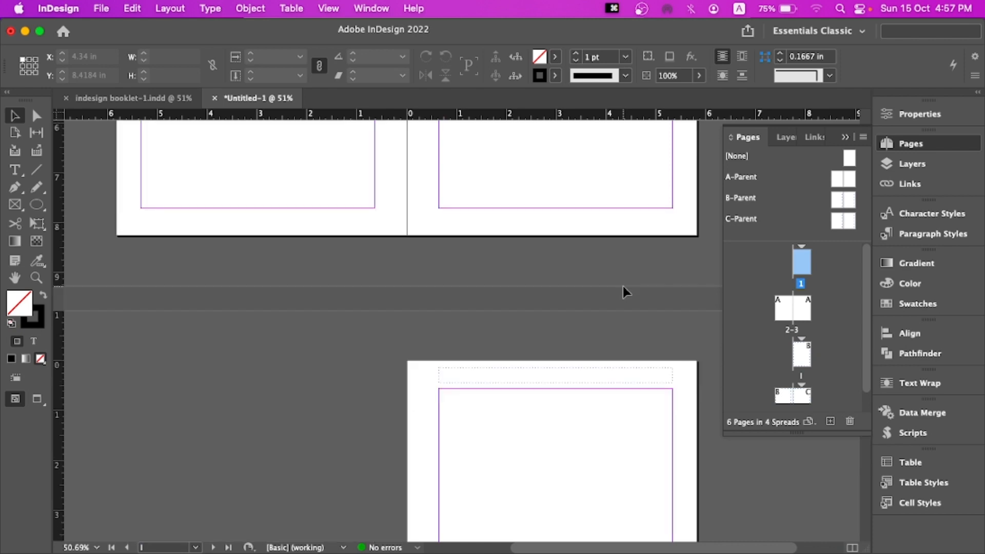
pyautogui.scroll(5, 622, 287)
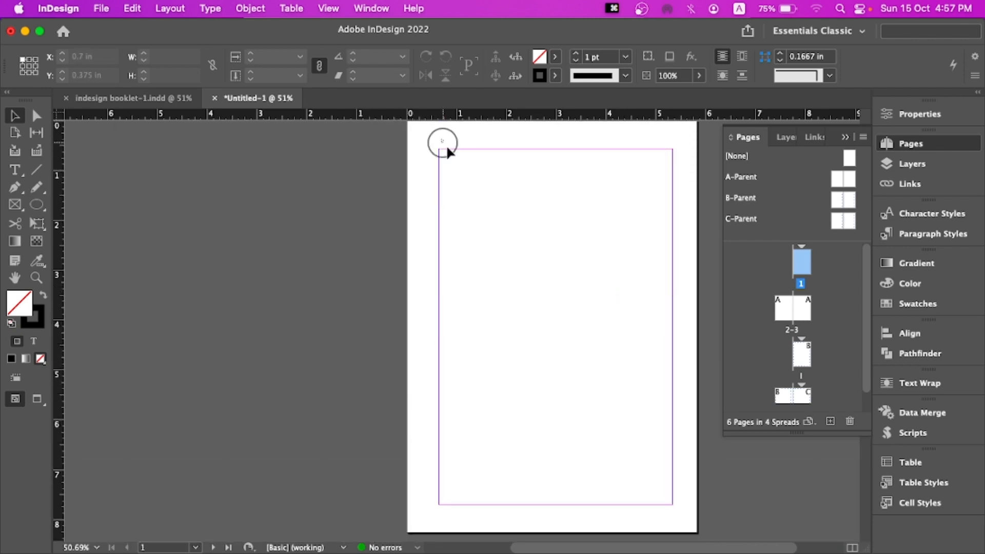
pyautogui.moveTo(440, 143); pyautogui.dragTo(598, 475)
pyautogui.scroll(-2, 531, 436)
pyautogui.scroll(2, 531, 433)
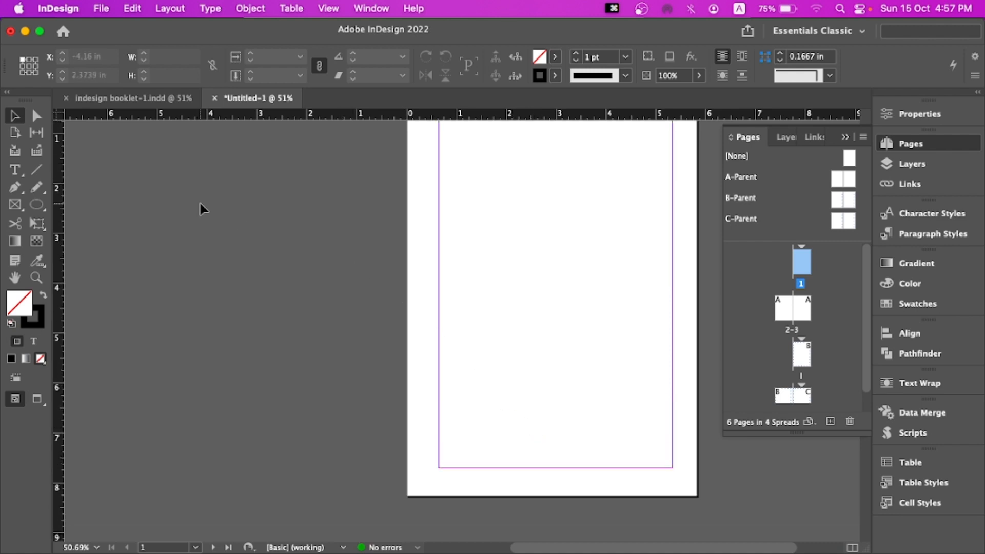
pyautogui.scroll(1, 601, 245)
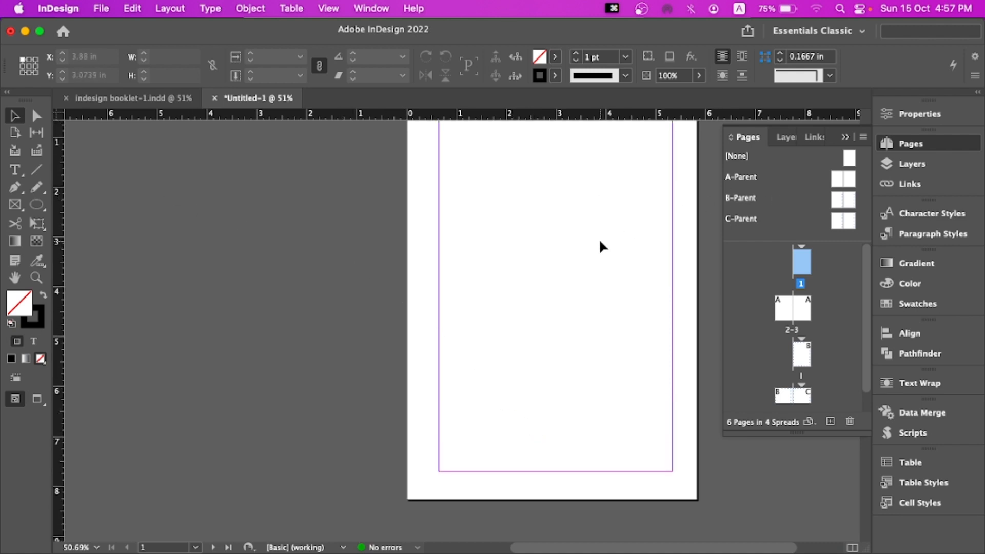
pyautogui.scroll(-2, 580, 243)
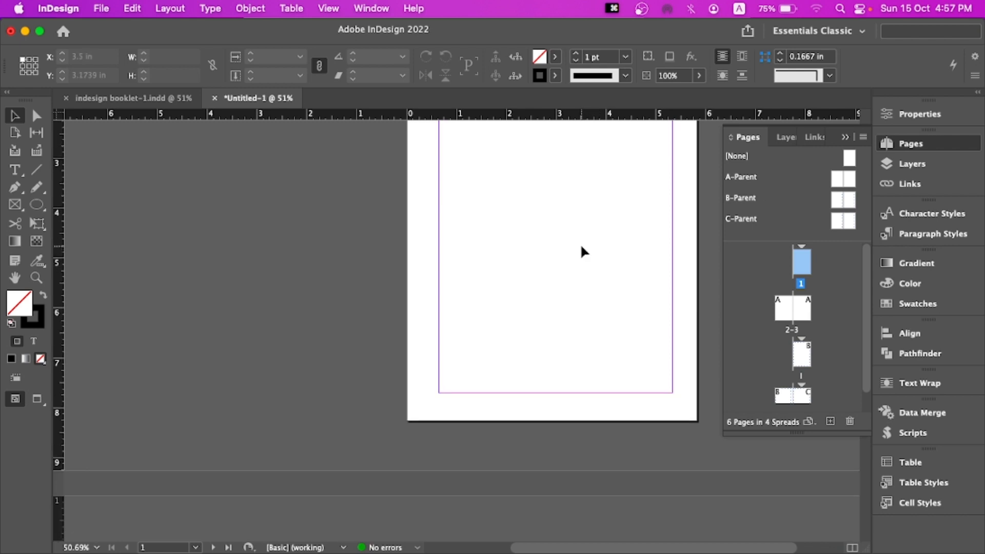
pyautogui.scroll(-1, 580, 243)
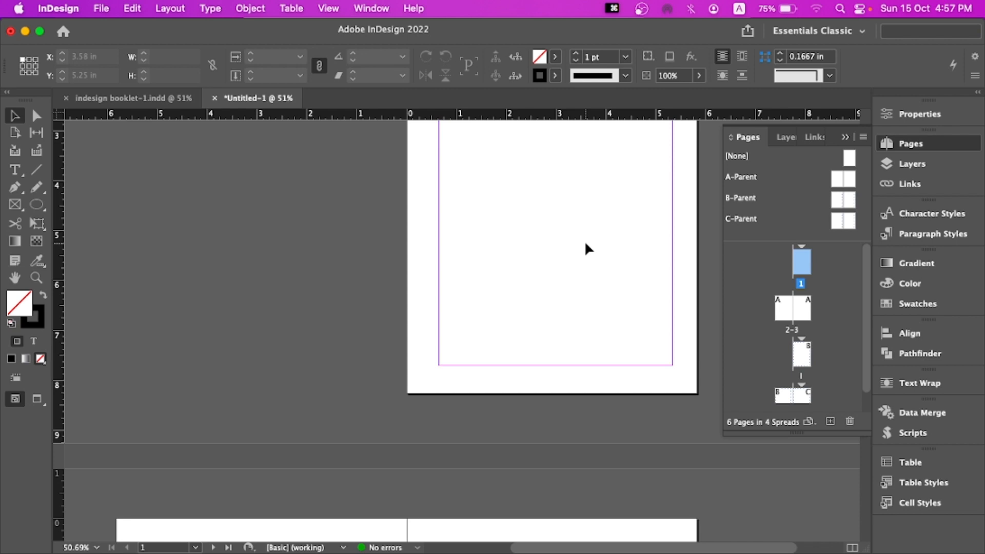
pyautogui.scroll(-8, 585, 243)
pyautogui.scroll(-9, 585, 244)
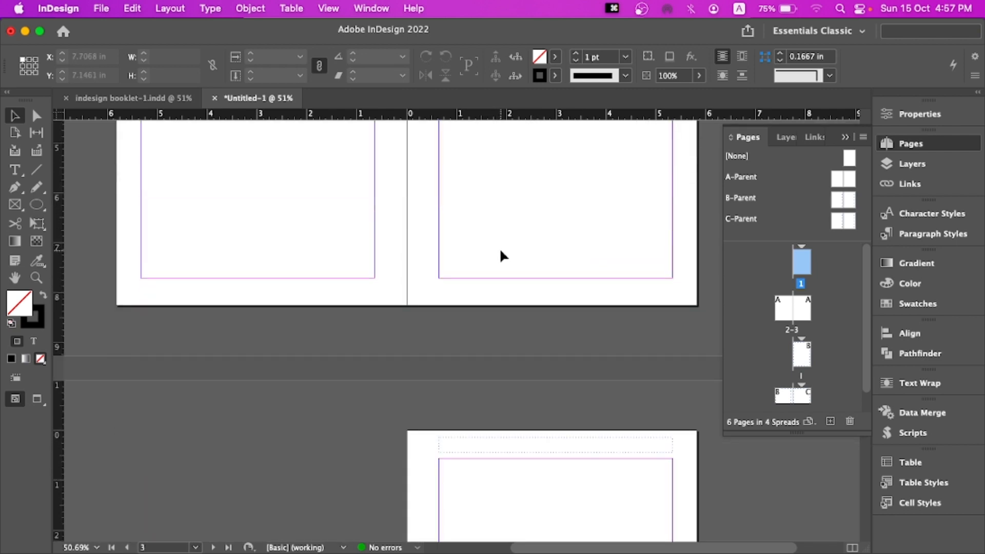
pyautogui.click(409, 209)
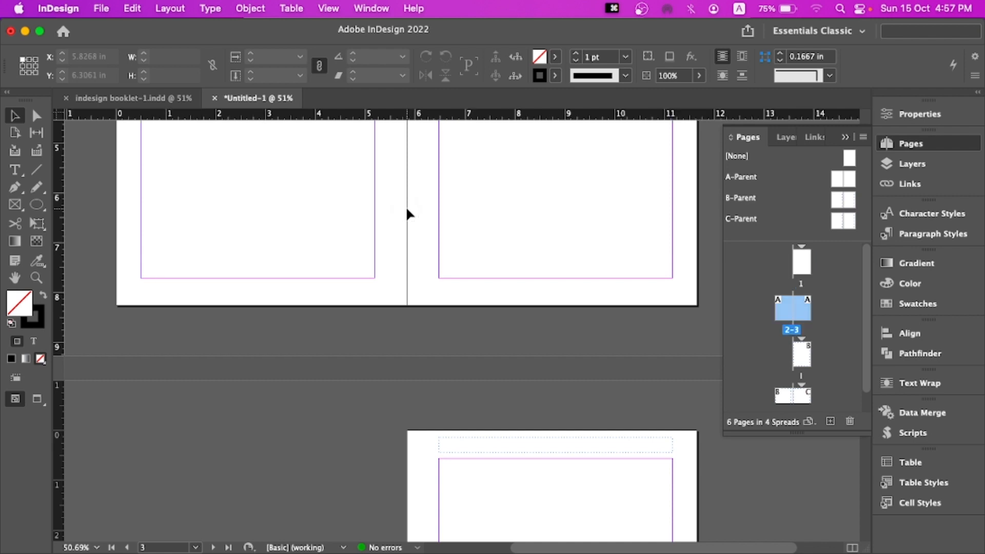
pyautogui.scroll(8, 406, 207)
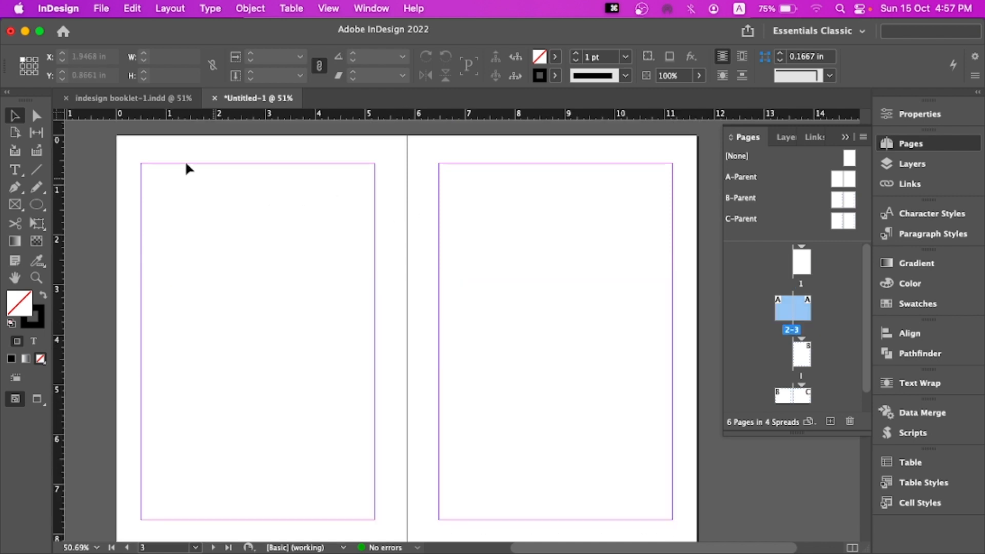
pyautogui.moveTo(182, 160); pyautogui.dragTo(361, 291)
# Switch to the indesign booklet-1 document and examine the Contents page entries and their page numbers
pyautogui.click(131, 98)
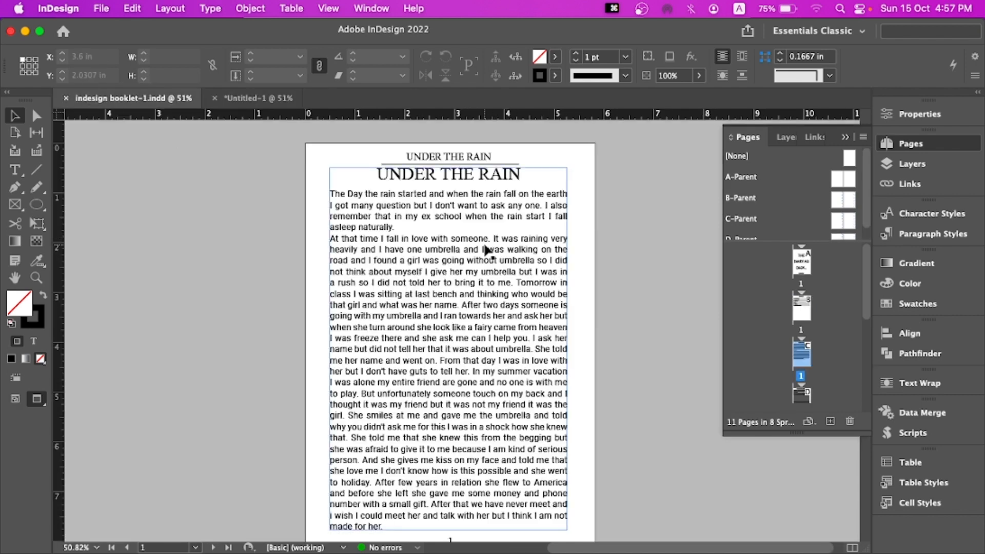
pyautogui.scroll(-2, 486, 250)
pyautogui.scroll(15, 490, 248)
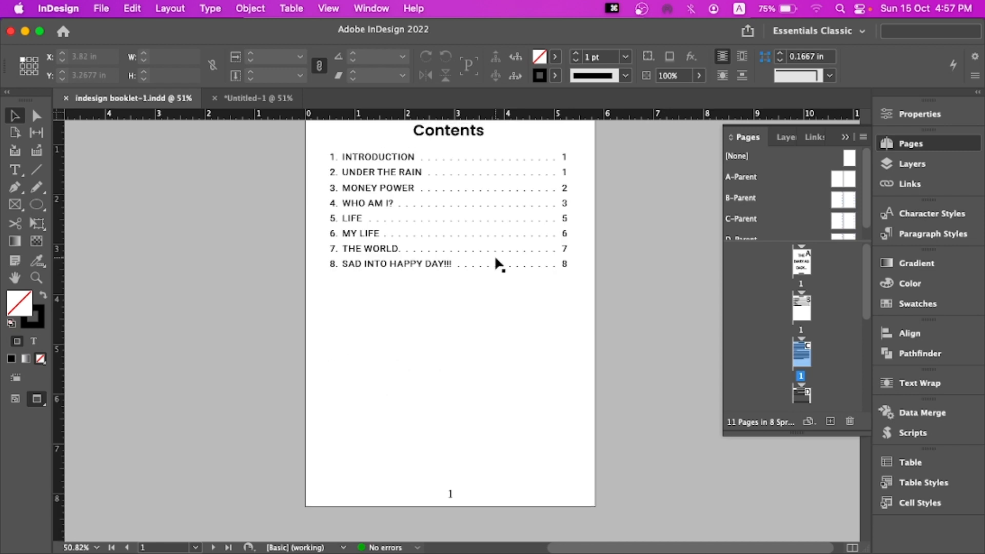
pyautogui.scroll(3, 494, 254)
pyautogui.click(447, 345)
pyautogui.scroll(-2, 448, 345)
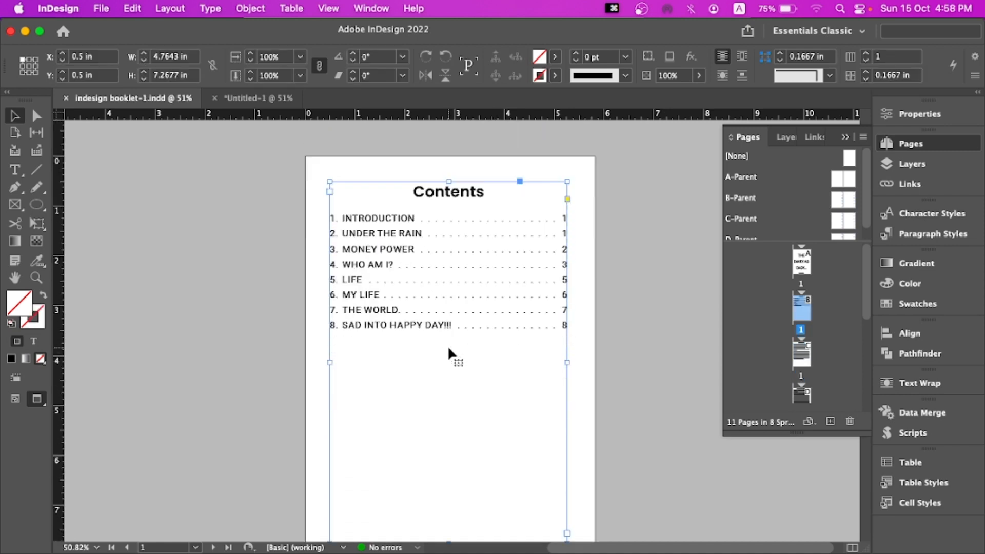
pyautogui.tripleClick(445, 263)
pyautogui.click(425, 235)
pyautogui.click(417, 280)
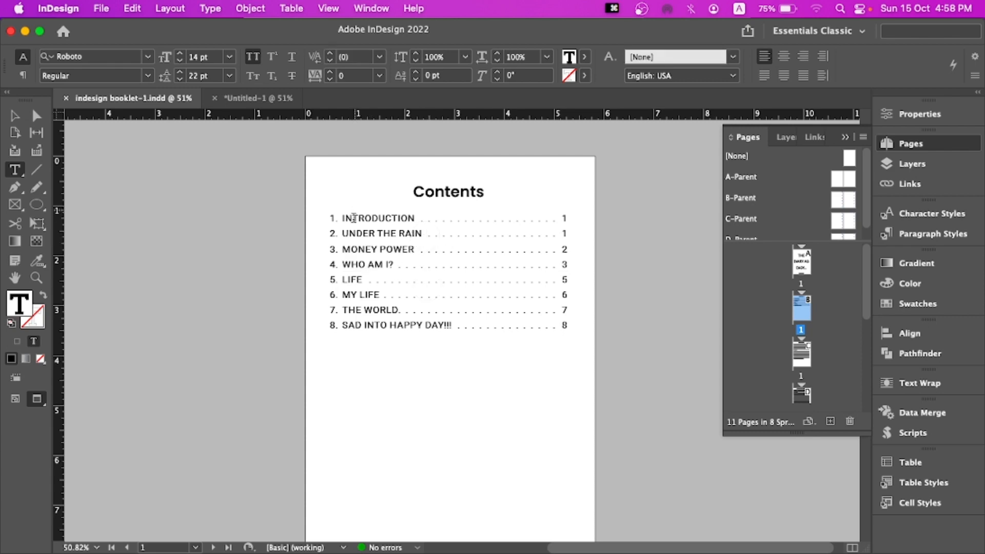
pyautogui.click(20, 118)
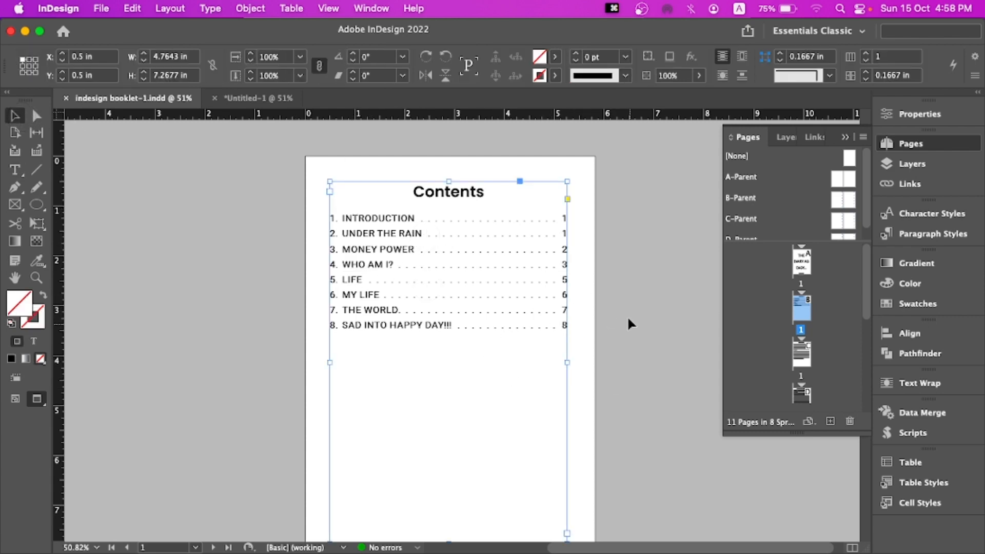
pyautogui.scroll(-20, 628, 338)
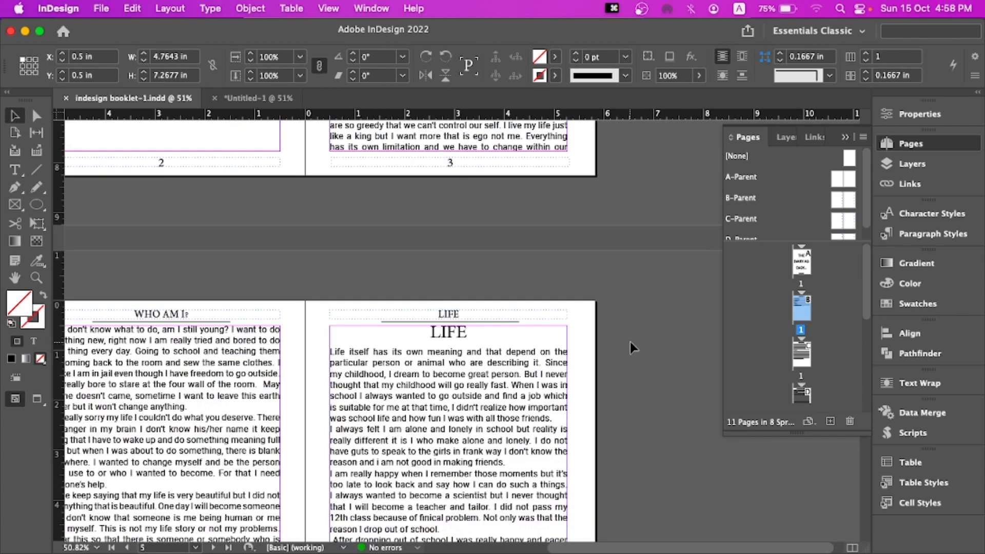
pyautogui.scroll(20, 633, 347)
pyautogui.scroll(-5, 633, 348)
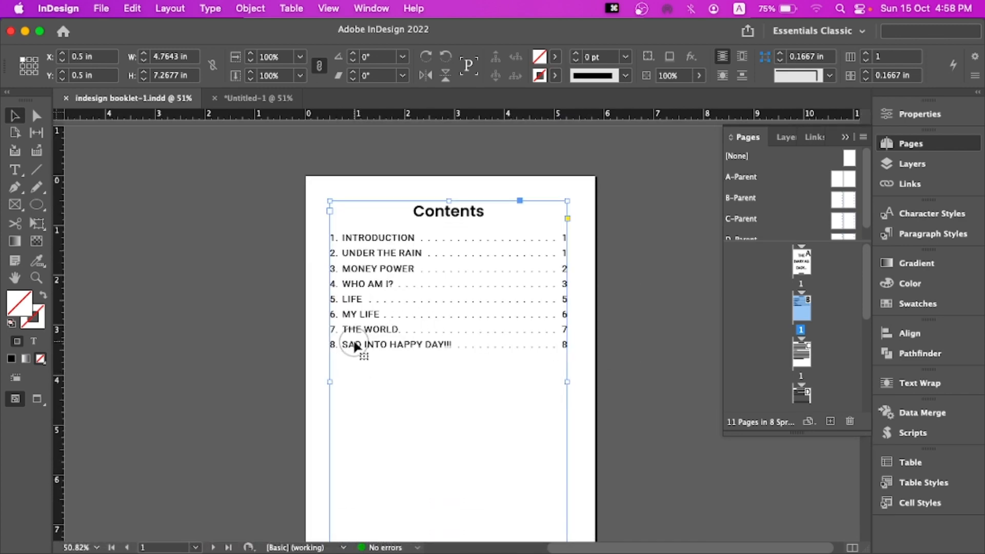
pyautogui.doubleClick(342, 344)
pyautogui.moveTo(343, 344); pyautogui.dragTo(371, 349)
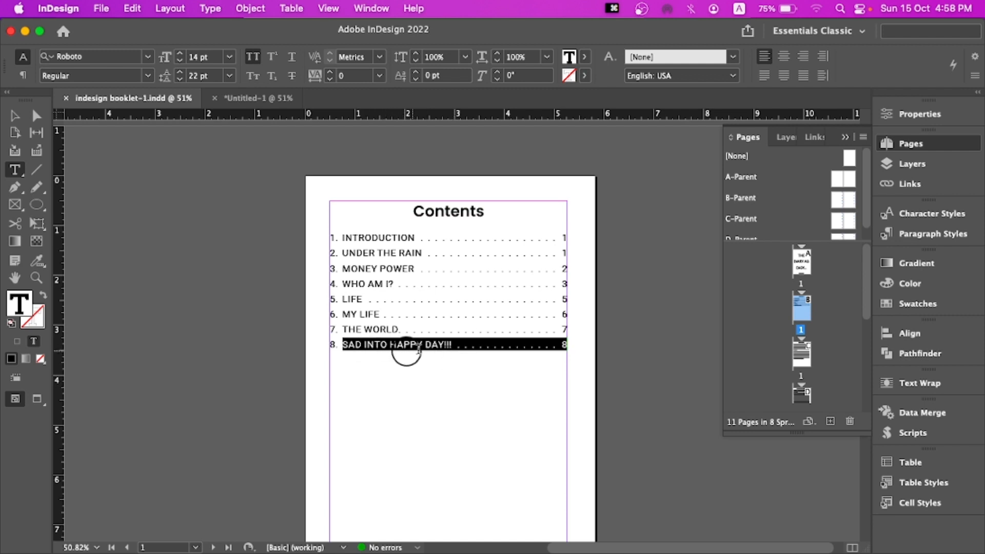
pyautogui.click(563, 349)
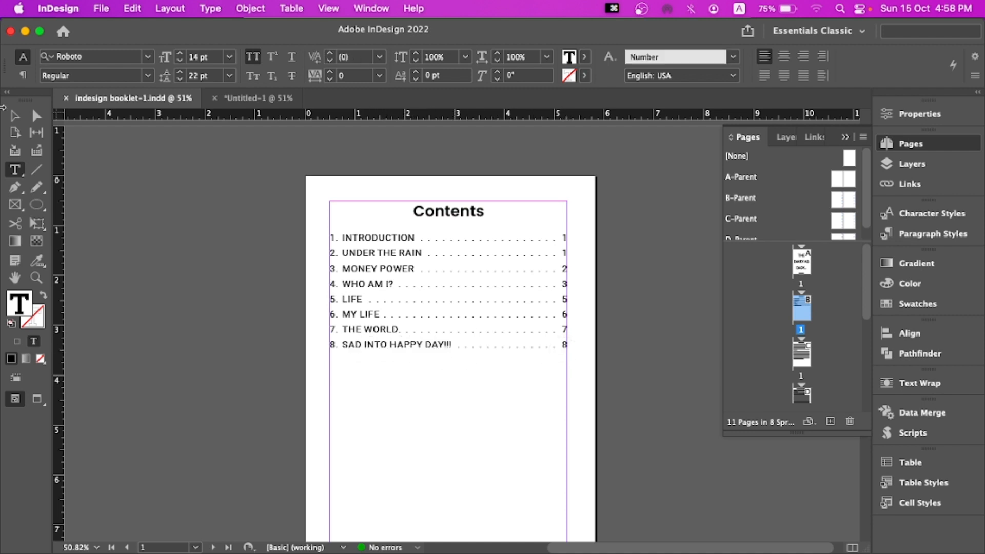
pyautogui.press('Escape')
# Select all the text of the Under the Rain story and copy it
pyautogui.scroll(-10, 460, 353)
pyautogui.scroll(-12, 460, 354)
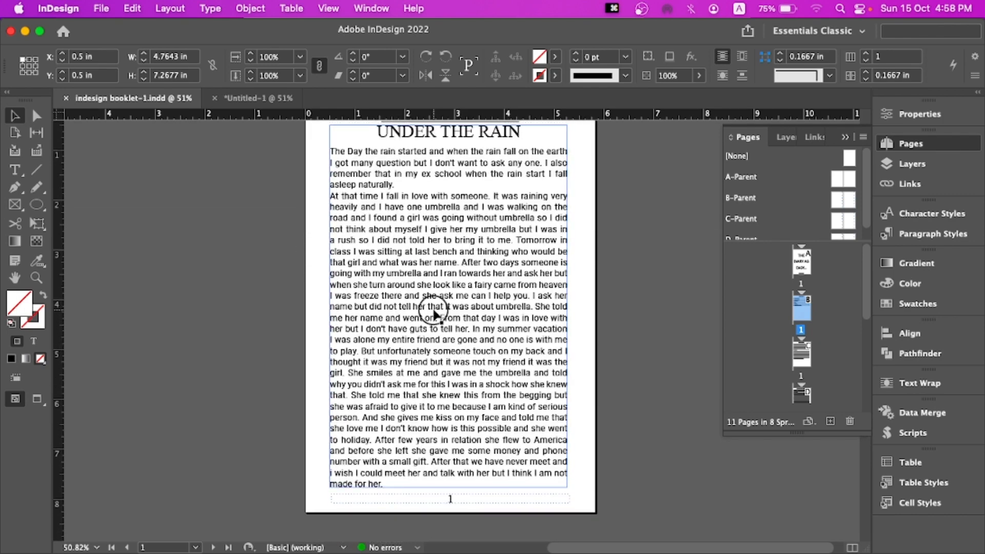
pyautogui.doubleClick(436, 309)
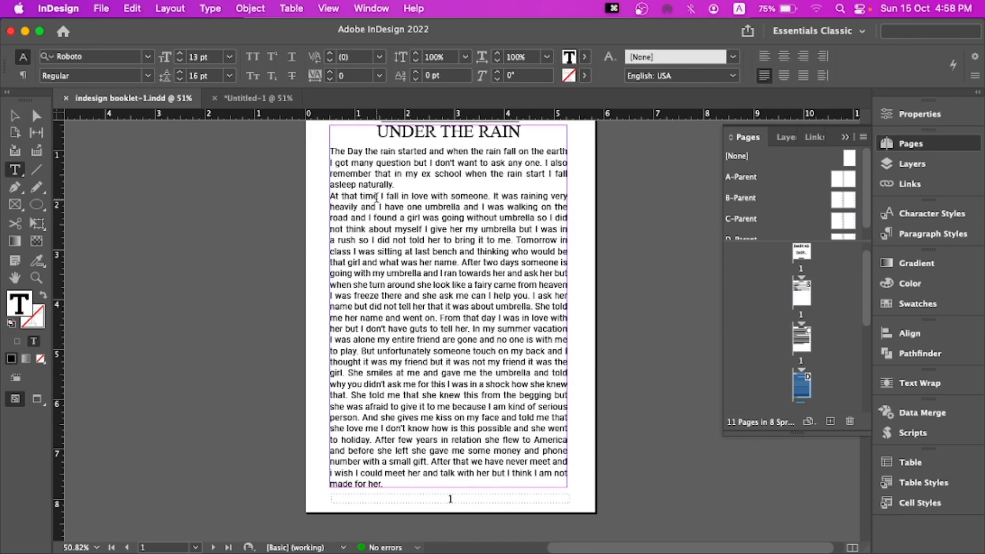
pyautogui.moveTo(376, 131); pyautogui.dragTo(399, 484)
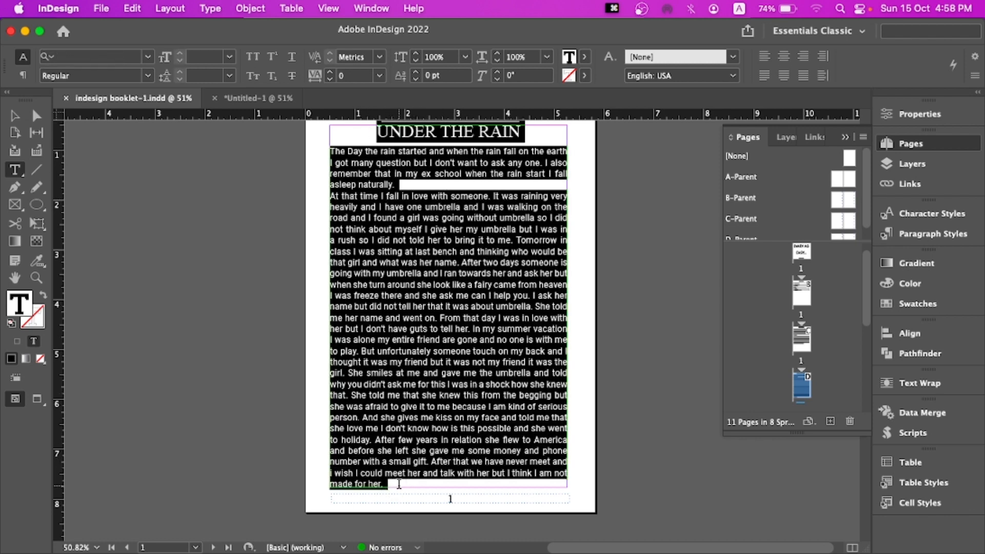
pyautogui.press('super+c')
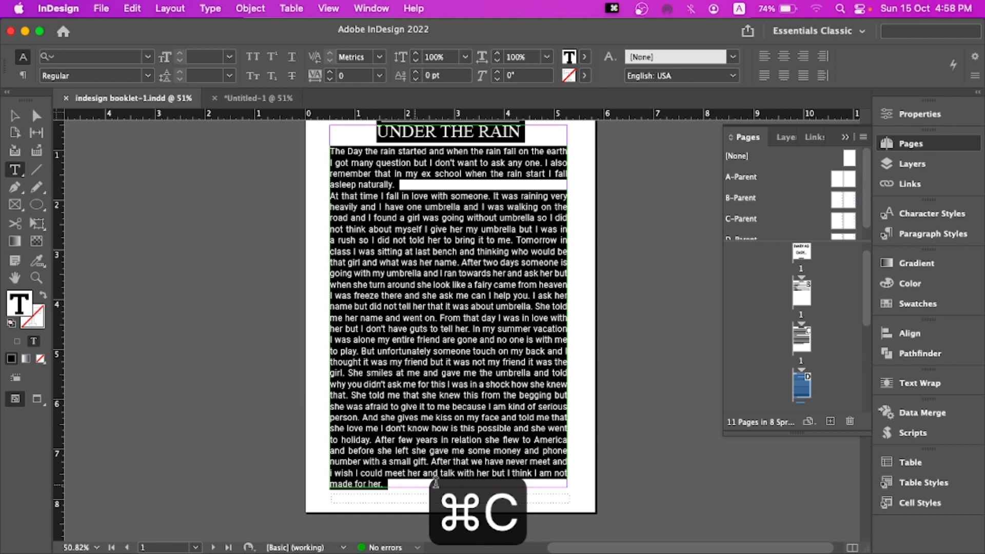
# Paste the copied story as a new paragraph at the end of the text on page 8
pyautogui.scroll(-20, 514, 400)
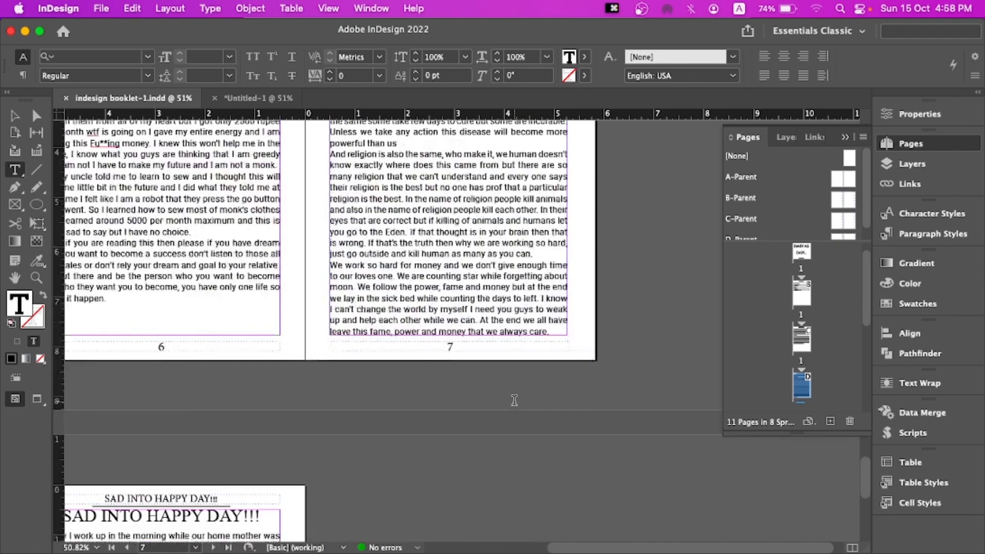
pyautogui.click(217, 427)
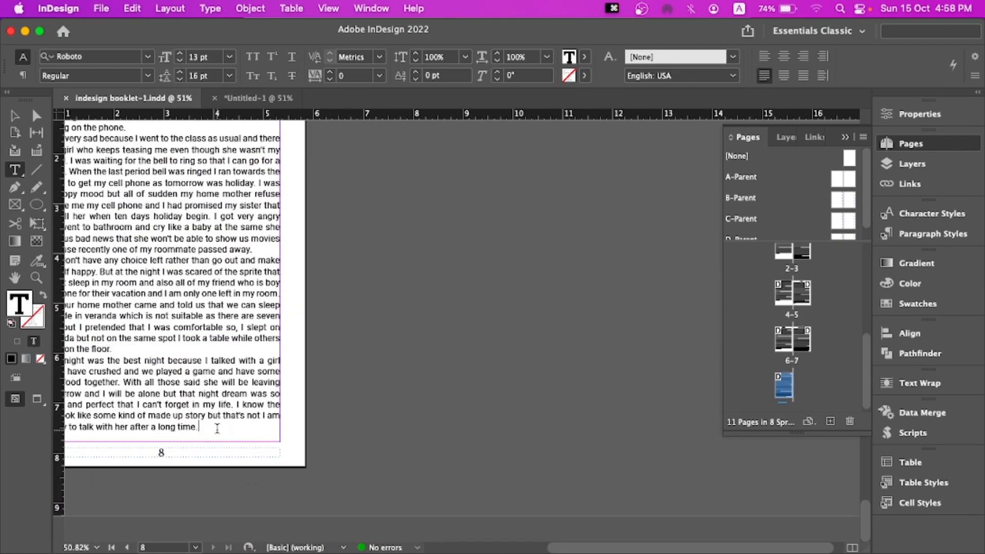
pyautogui.hscroll(-2, 217, 428)
pyautogui.press('Return')
pyautogui.press('super+v')
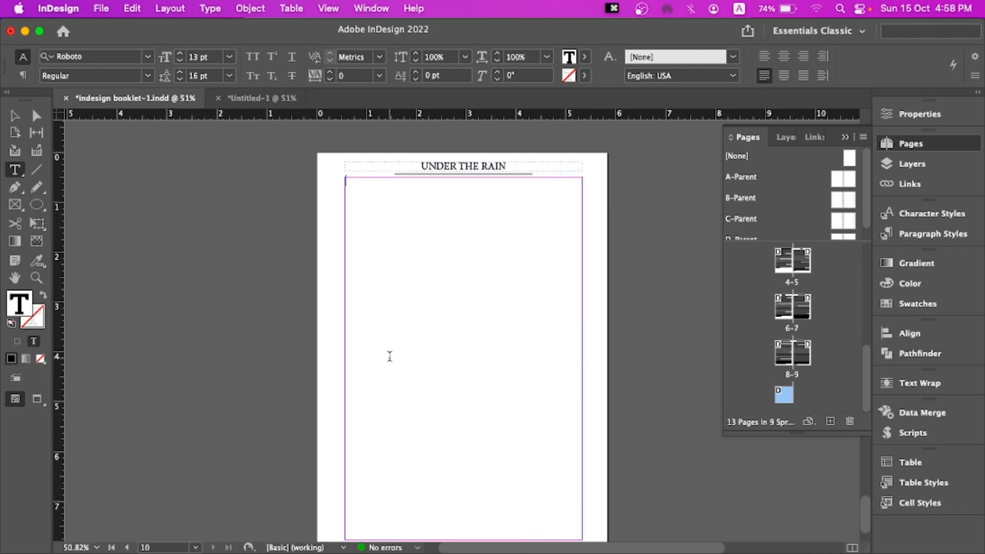
pyautogui.scroll(10, 534, 308)
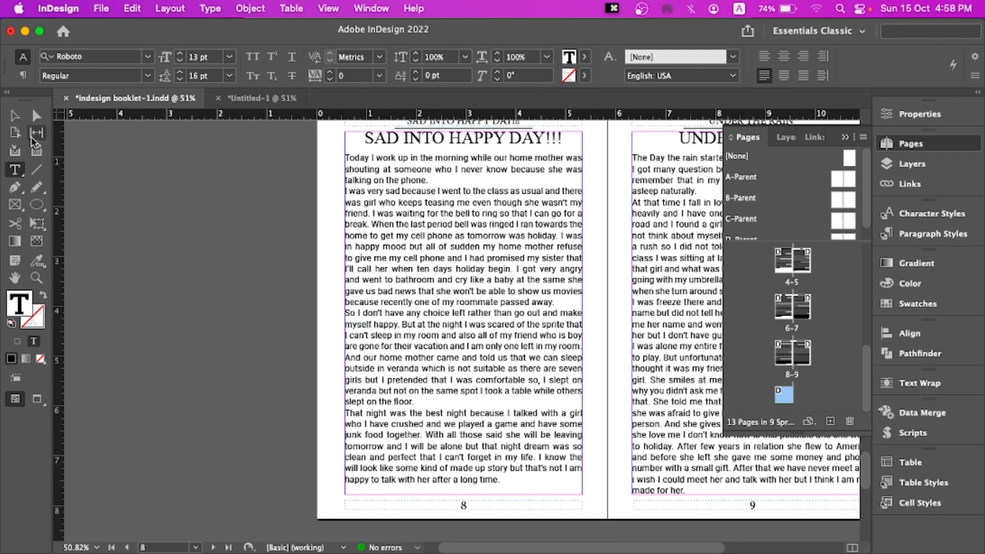
# Try to retype the UNDER THE RAIN heading on page 9, then undo the edits
pyautogui.click(15, 116)
pyautogui.moveTo(537, 224); pyautogui.dragTo(252, 297)
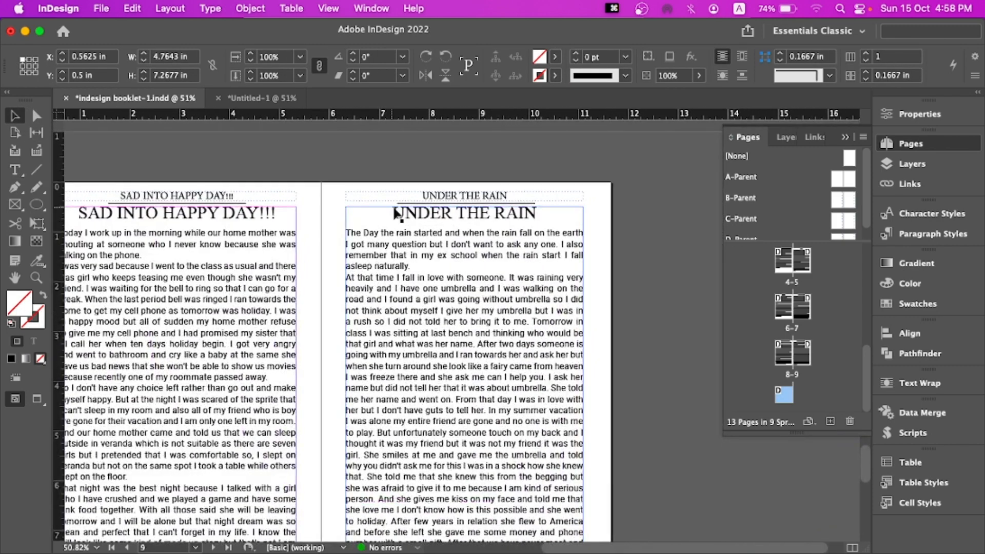
pyautogui.doubleClick(395, 210)
pyautogui.moveTo(393, 213); pyautogui.dragTo(574, 212)
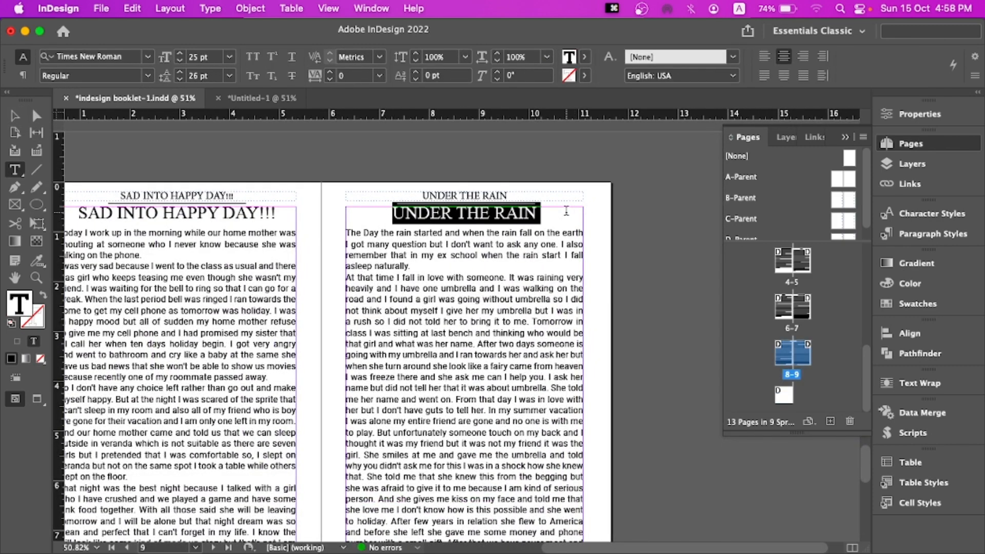
pyautogui.write('Ra')
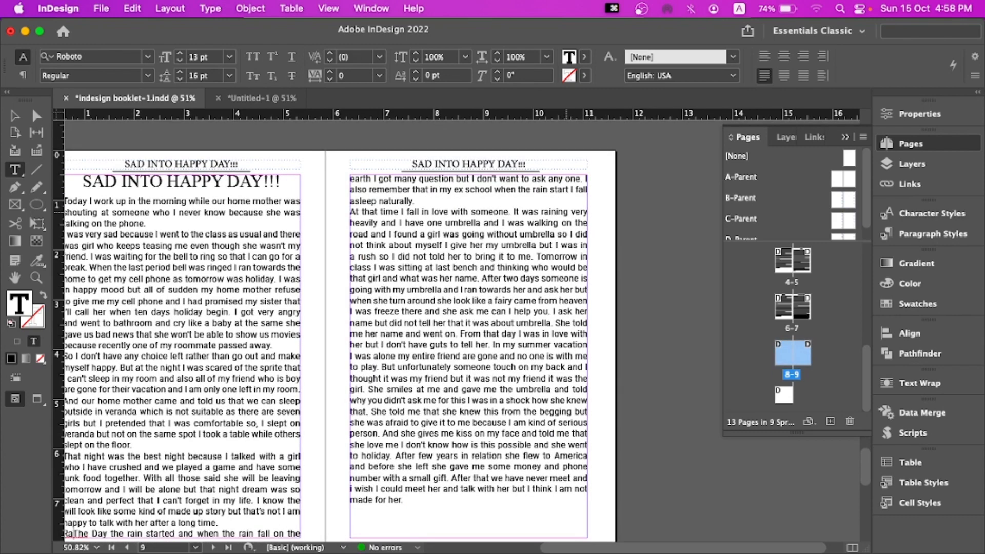
pyautogui.scroll(-10, 518, 212)
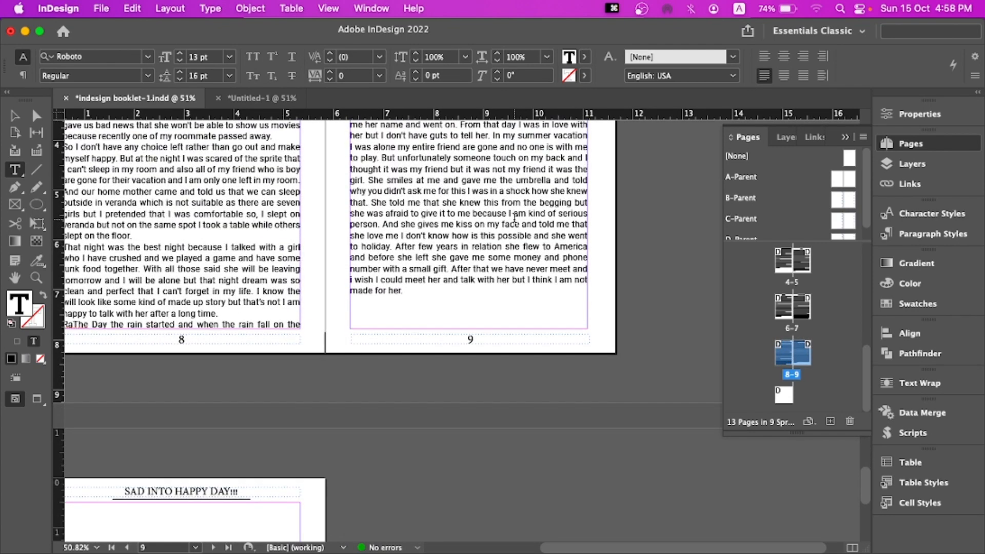
pyautogui.write('d')
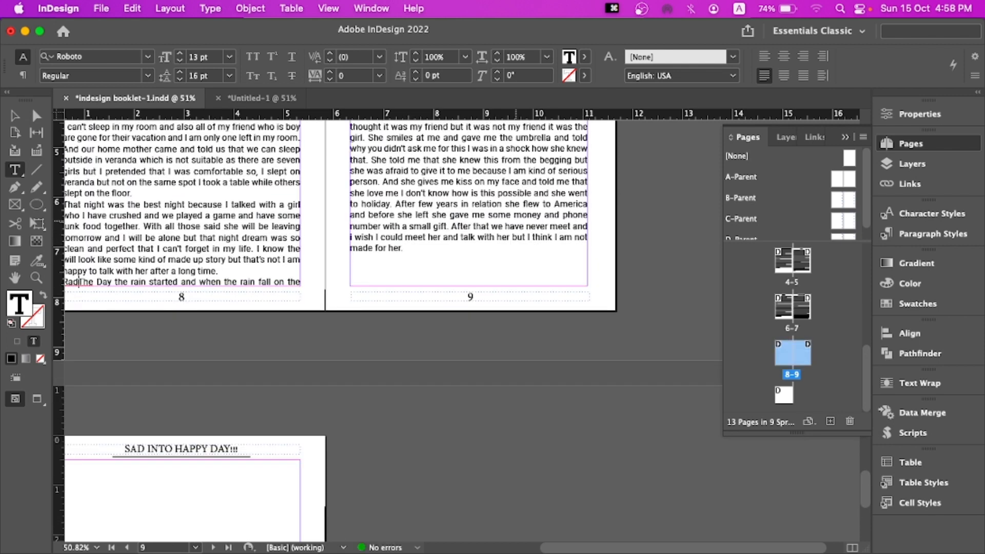
pyautogui.press('BackSpace')
pyautogui.press('BackSpace')
pyautogui.press('BackSpace')
pyautogui.press('BackSpace')
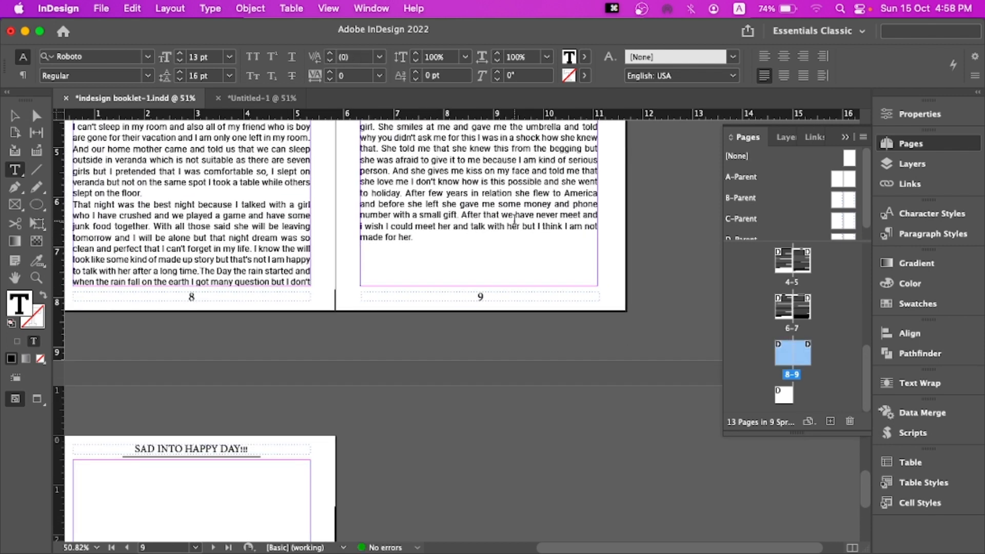
pyautogui.press('super+z')
pyautogui.press('super+z')
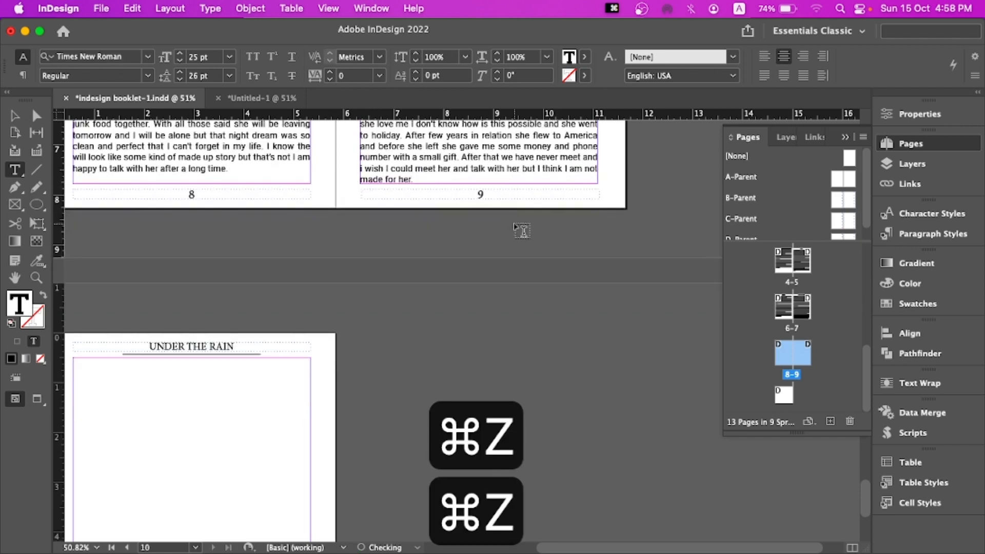
# Edit the page 9 story heading, deleting its first words and retyping it as RAINNIG
pyautogui.scroll(8, 515, 226)
pyautogui.click(441, 228)
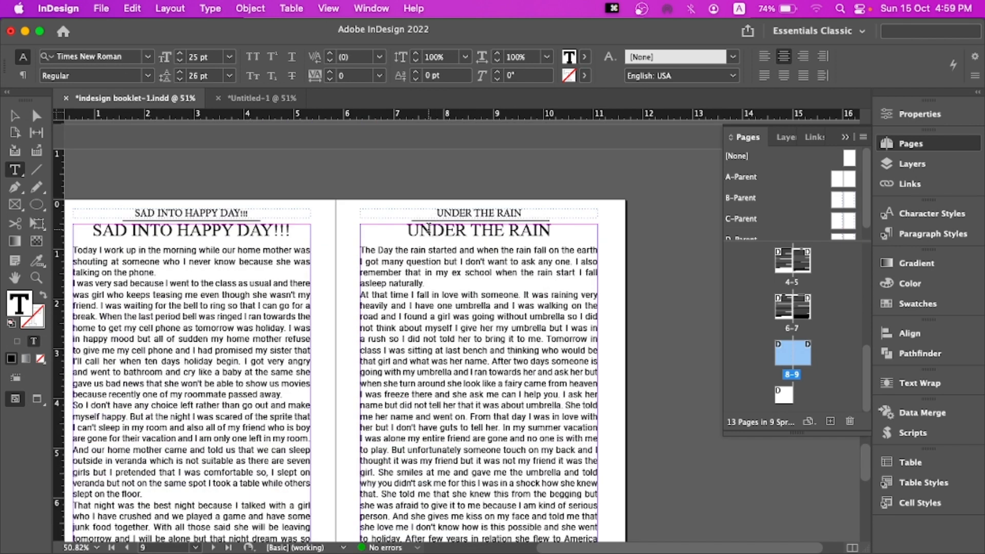
pyautogui.press('Right')
pyautogui.press('Right')
pyautogui.press('Right')
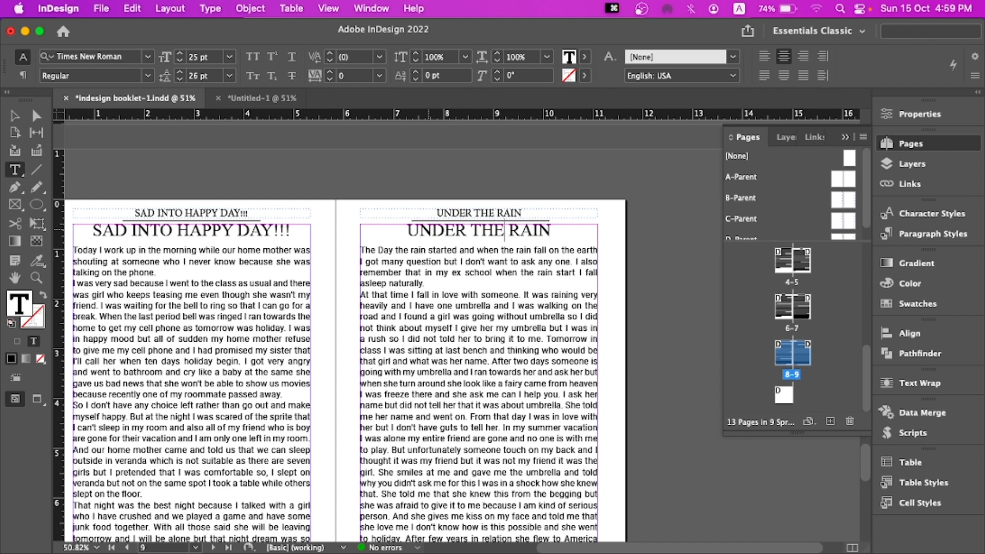
pyautogui.press('BackSpace')
pyautogui.press('BackSpace')
pyautogui.press('BackSpace')
pyautogui.press('BackSpace')
pyautogui.press('BackSpace')
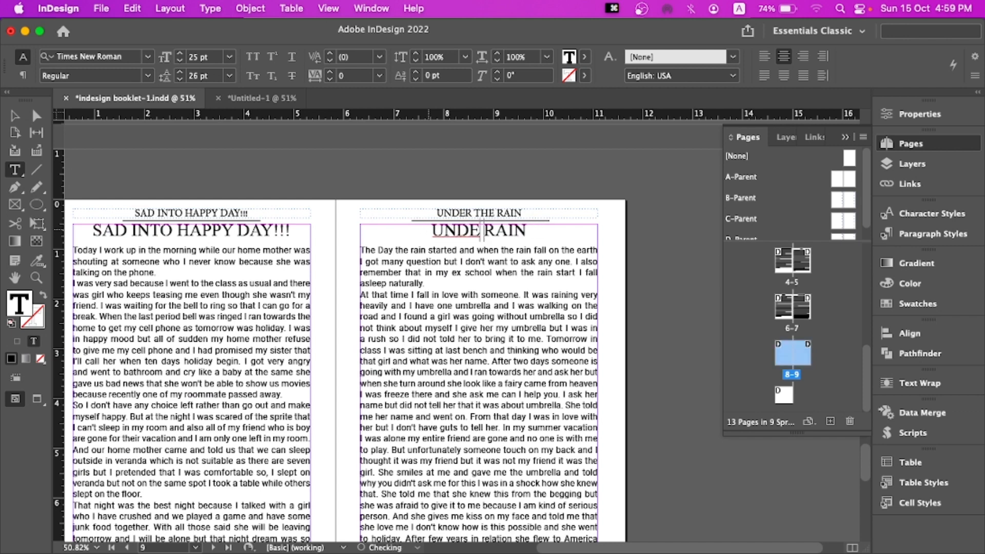
pyautogui.press('BackSpace')
pyautogui.press('BackSpace')
pyautogui.press('BackSpace')
pyautogui.press('BackSpace')
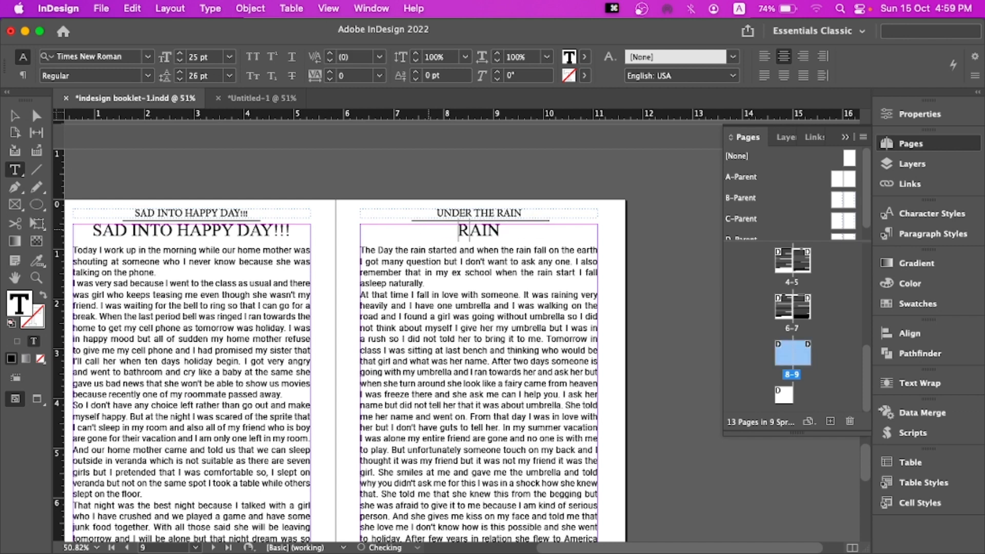
pyautogui.click(500, 231)
pyautogui.write('ning')
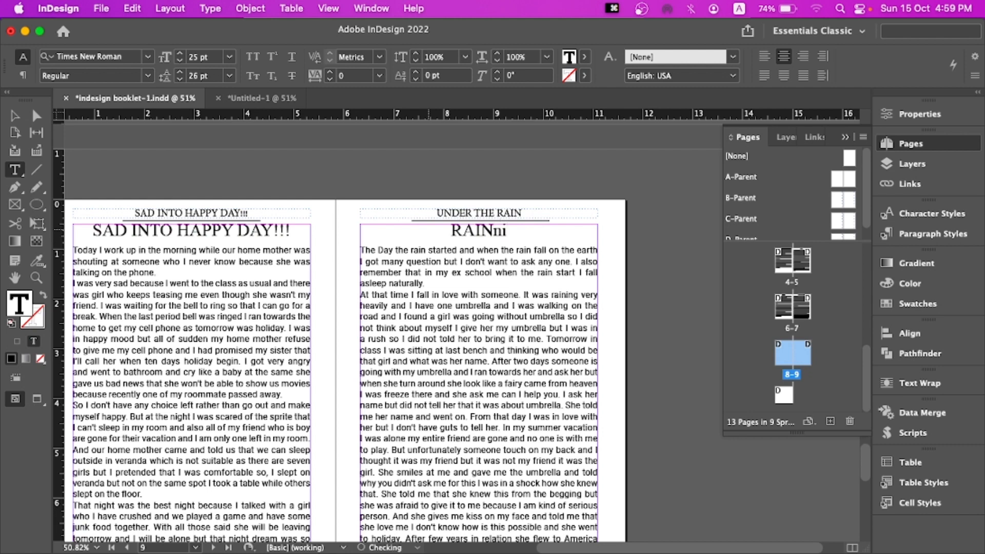
pyautogui.press('BackSpace')
pyautogui.press('BackSpace')
pyautogui.press('BackSpace')
pyautogui.press('BackSpace')
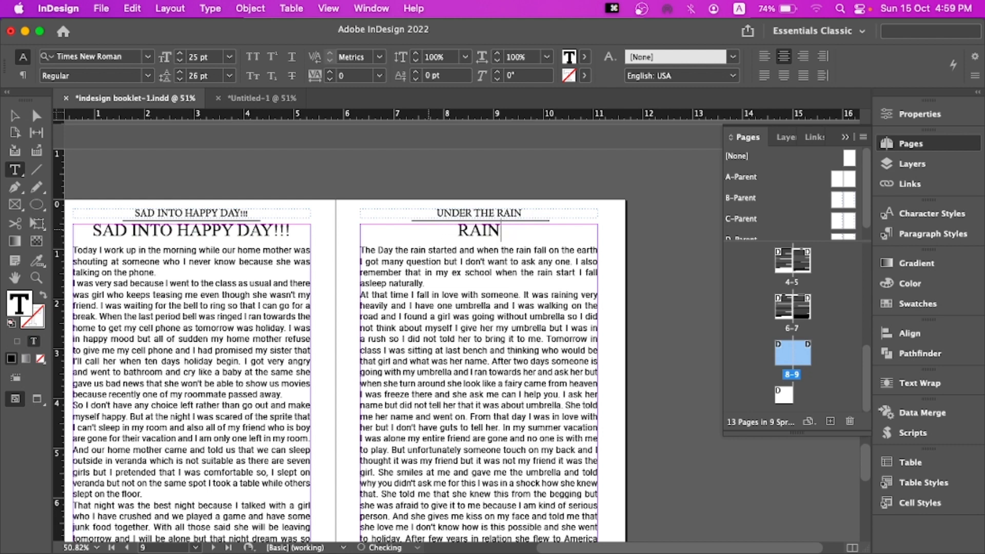
pyautogui.write('NIG')
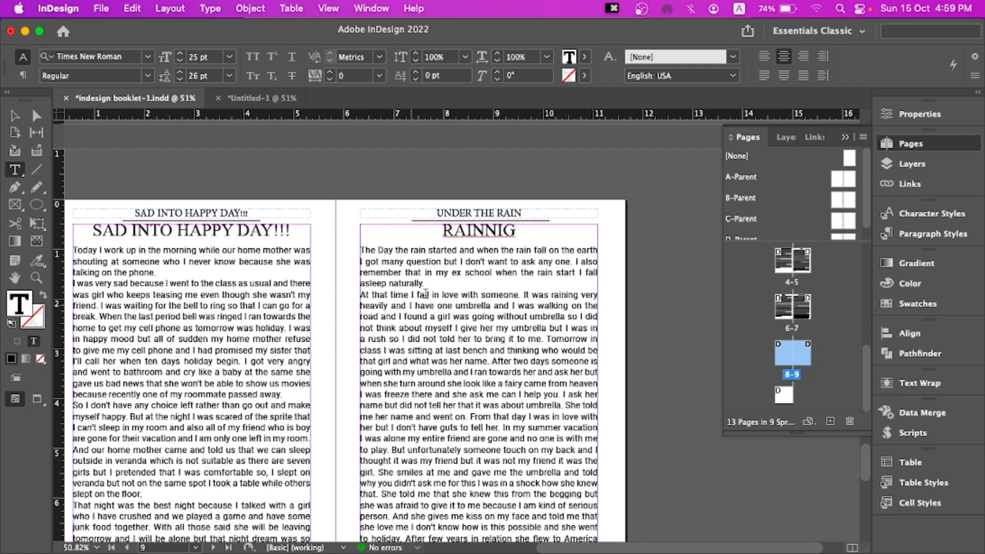
# Correct the heading's spelling to RAINING using the spelling suggestion
pyautogui.click(14, 116)
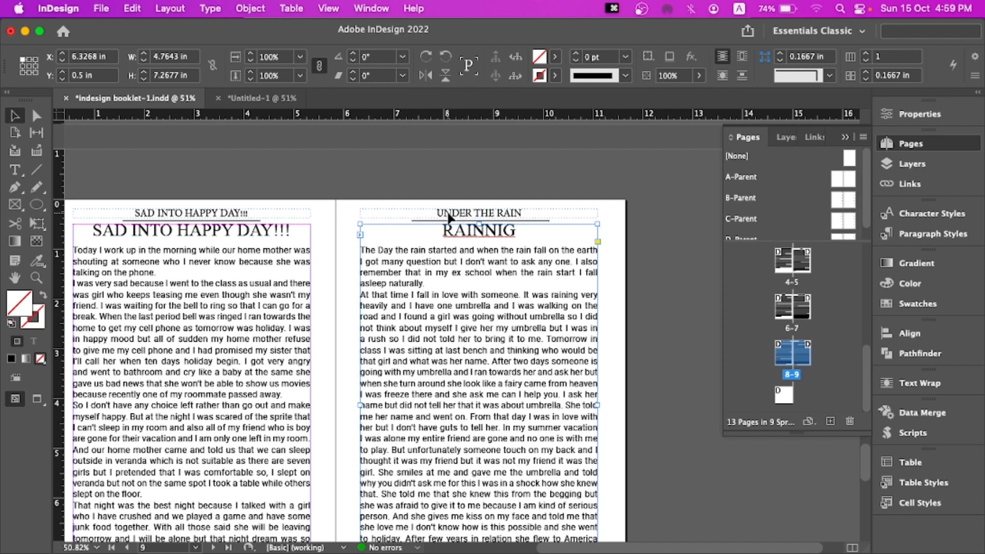
pyautogui.doubleClick(475, 231)
pyautogui.rightClick(466, 232)
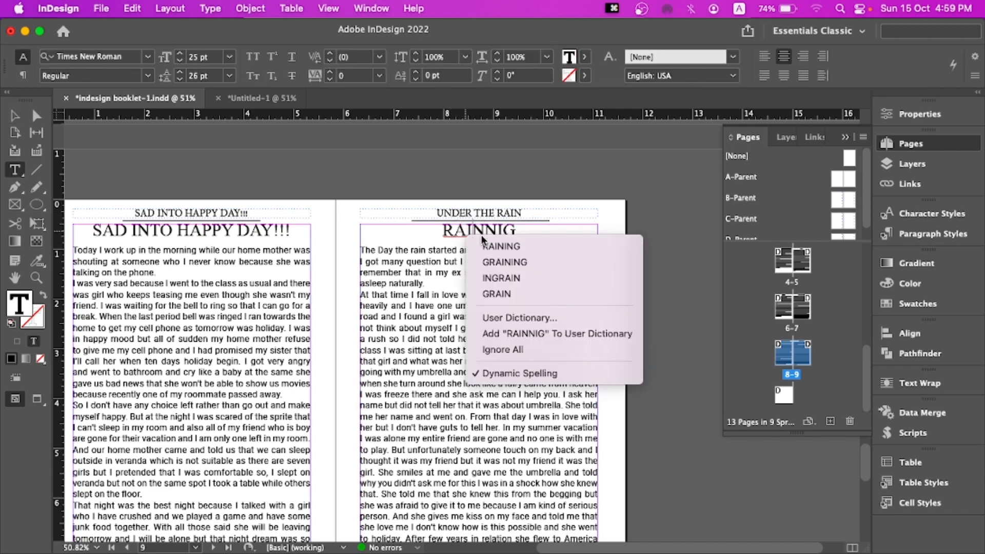
pyautogui.click(487, 245)
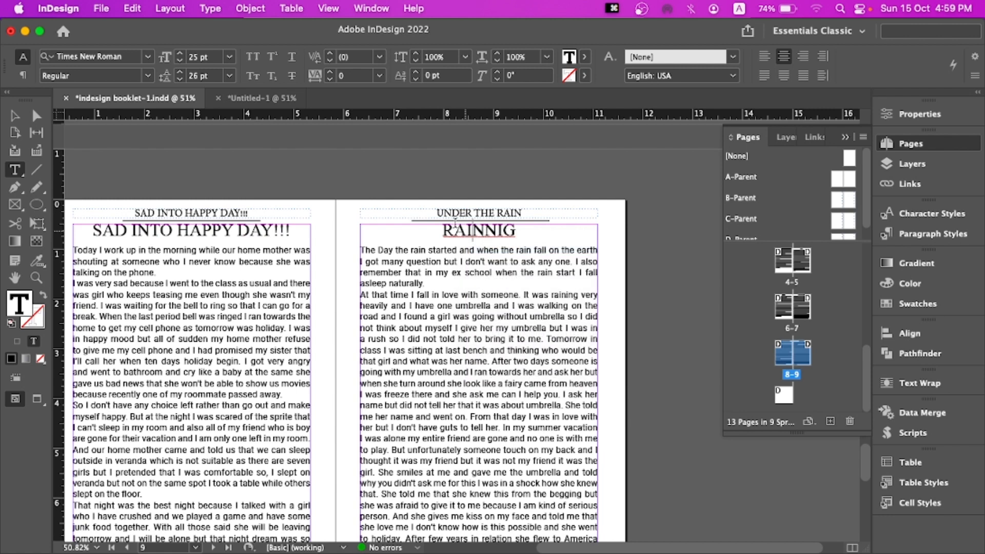
# Select the whole body text of the RAINING story on page 9 and copy it
pyautogui.click(15, 116)
pyautogui.scroll(-1, 380, 257)
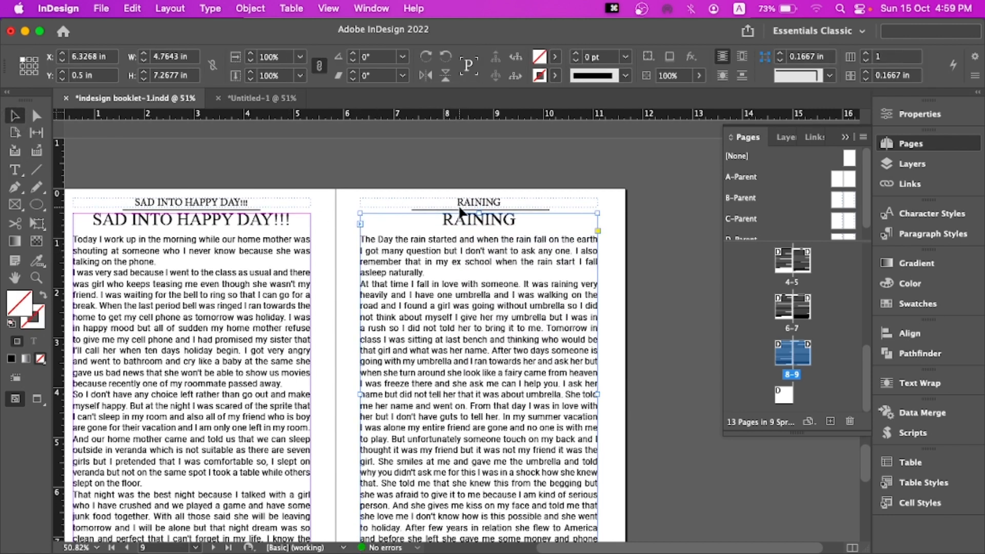
pyautogui.scroll(-8, 461, 213)
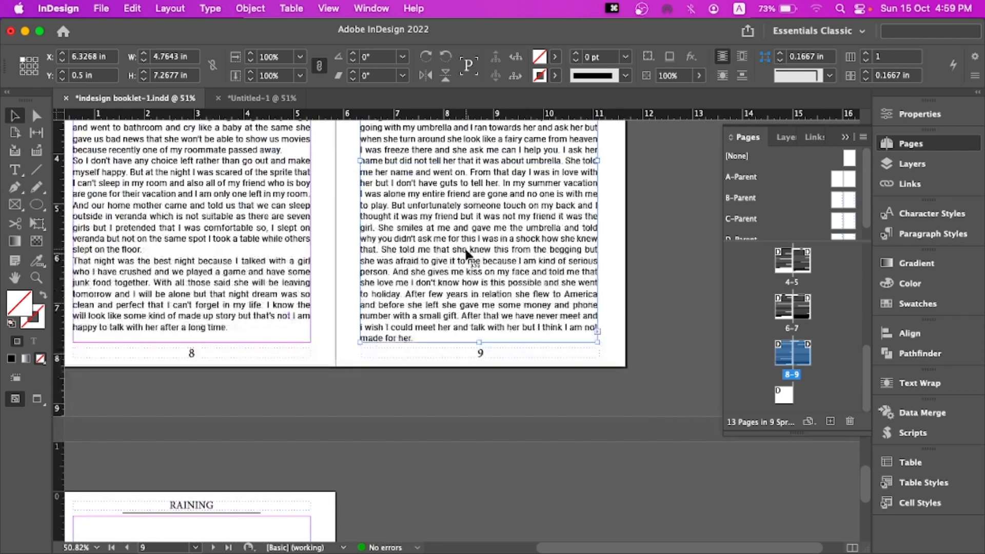
pyautogui.scroll(10, 462, 252)
pyautogui.doubleClick(407, 299)
pyautogui.scroll(-5, 373, 268)
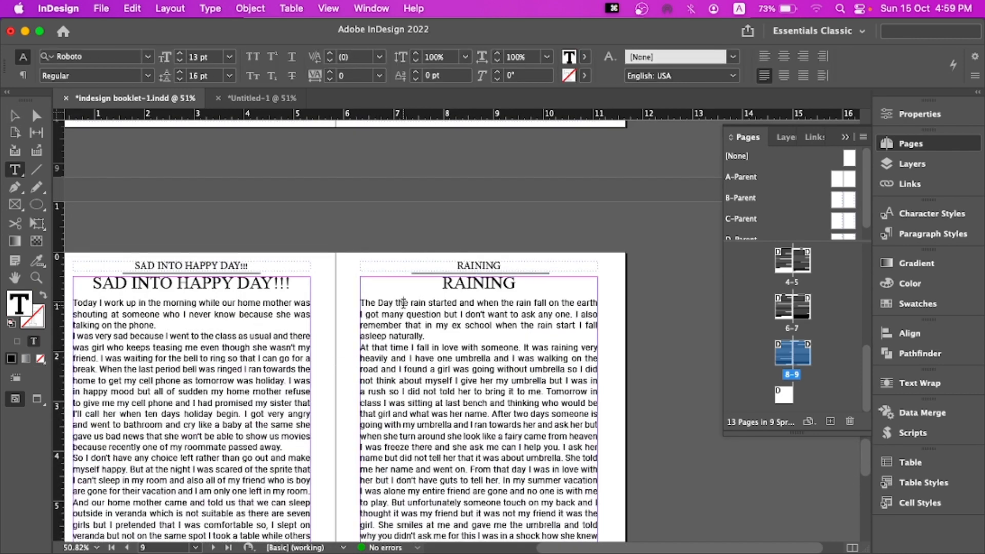
pyautogui.moveTo(364, 254); pyautogui.dragTo(482, 466)
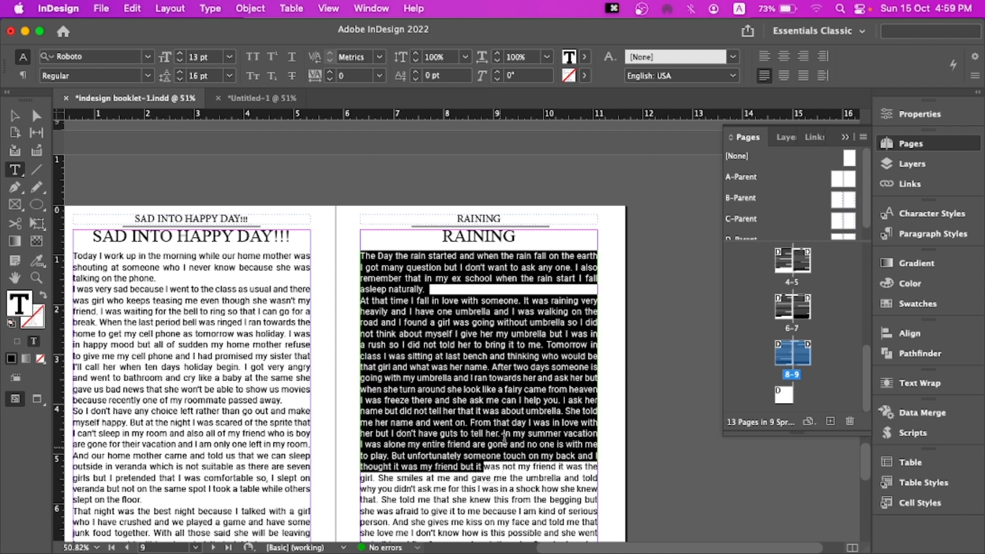
pyautogui.scroll(-15, 513, 431)
pyautogui.keyDown('shift'); pyautogui.click(429, 354); pyautogui.keyUp('shift')
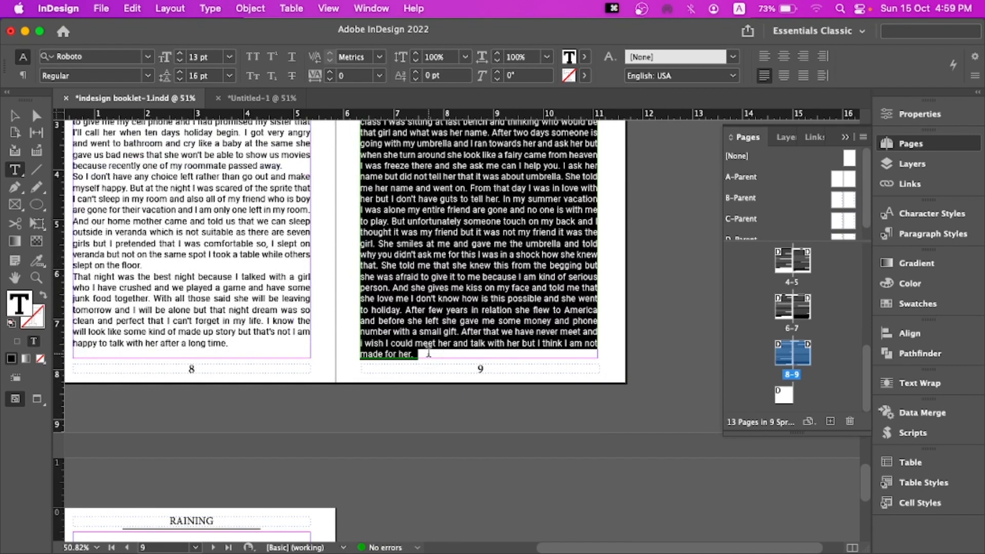
pyautogui.press('super+c')
# Paste the copied story into the empty text frame on page 10
pyautogui.scroll(-20, 428, 359)
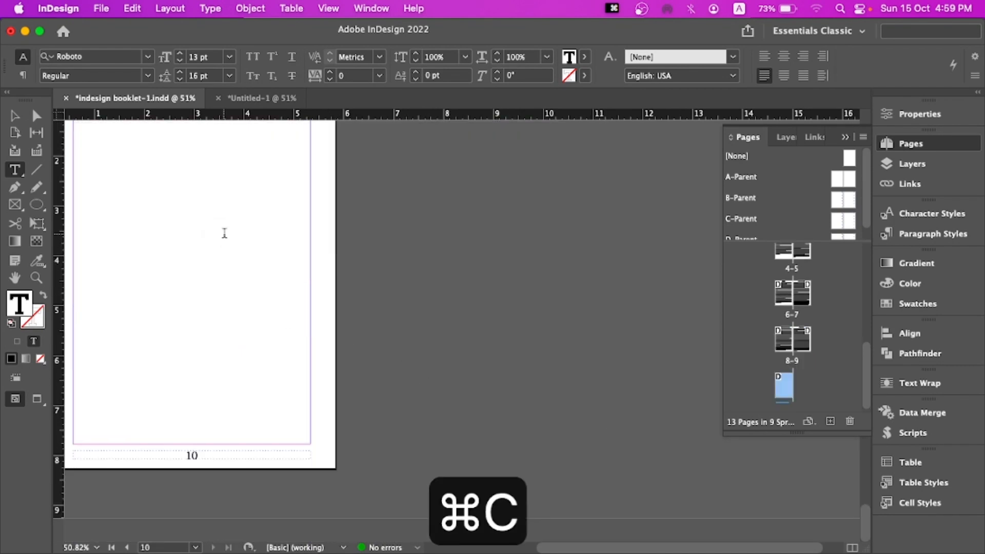
pyautogui.scroll(-10, 418, 242)
pyautogui.scroll(1, 534, 204)
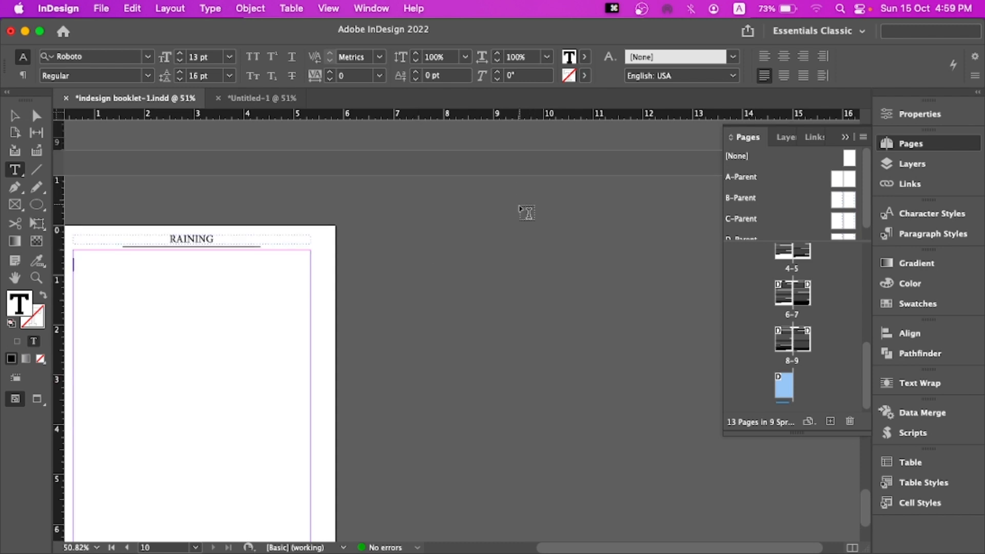
pyautogui.scroll(3, 513, 205)
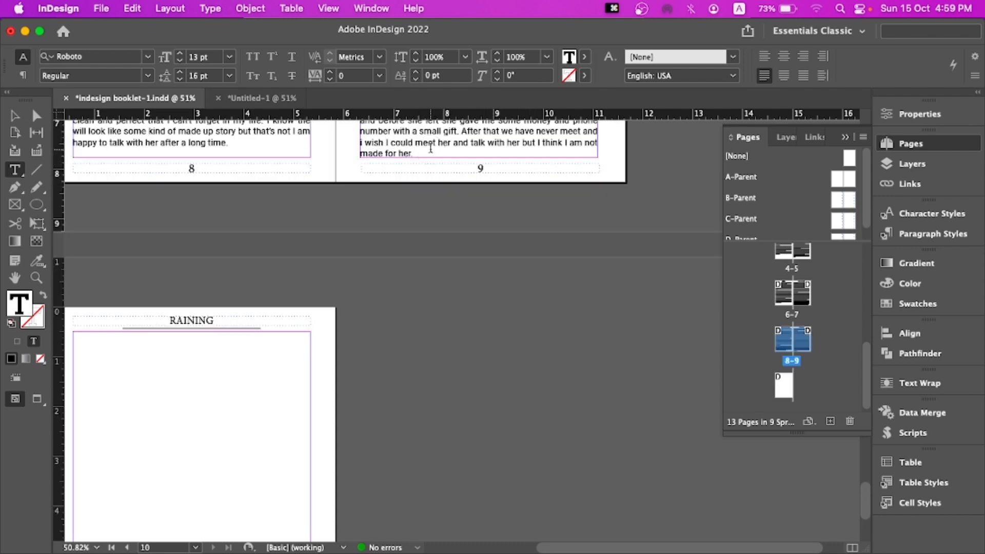
pyautogui.press('super+v')
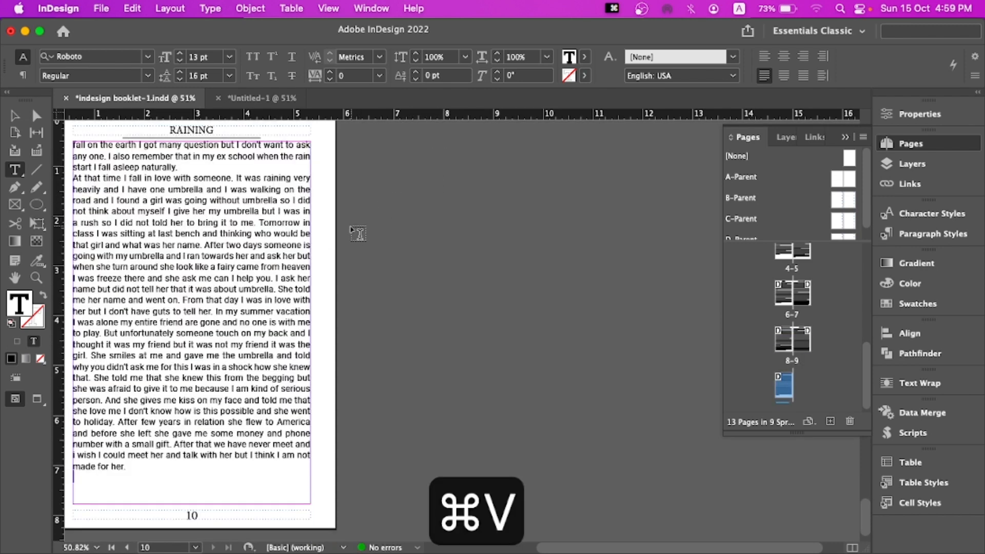
# Go to the Contents page and update the table of contents
pyautogui.click(15, 115)
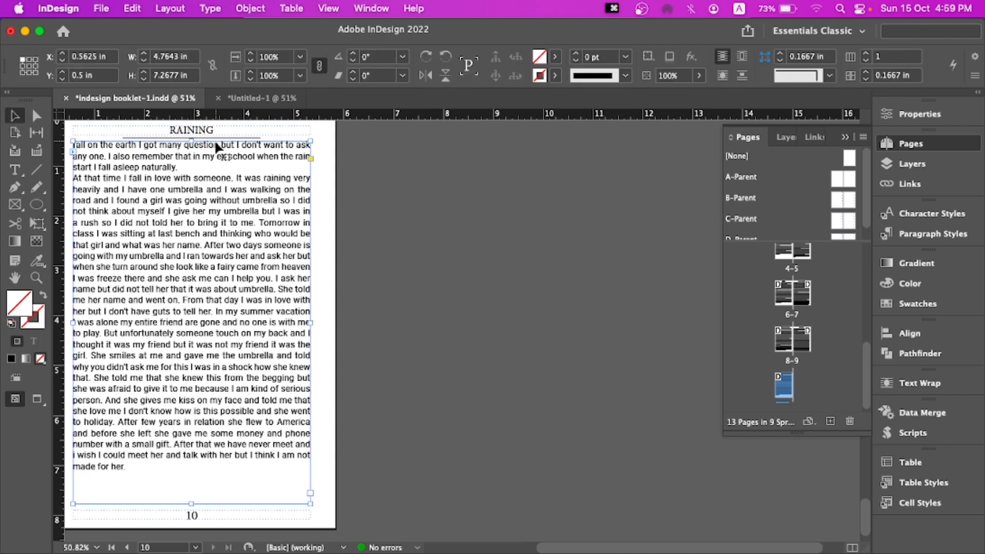
pyautogui.scroll(5, 793, 307)
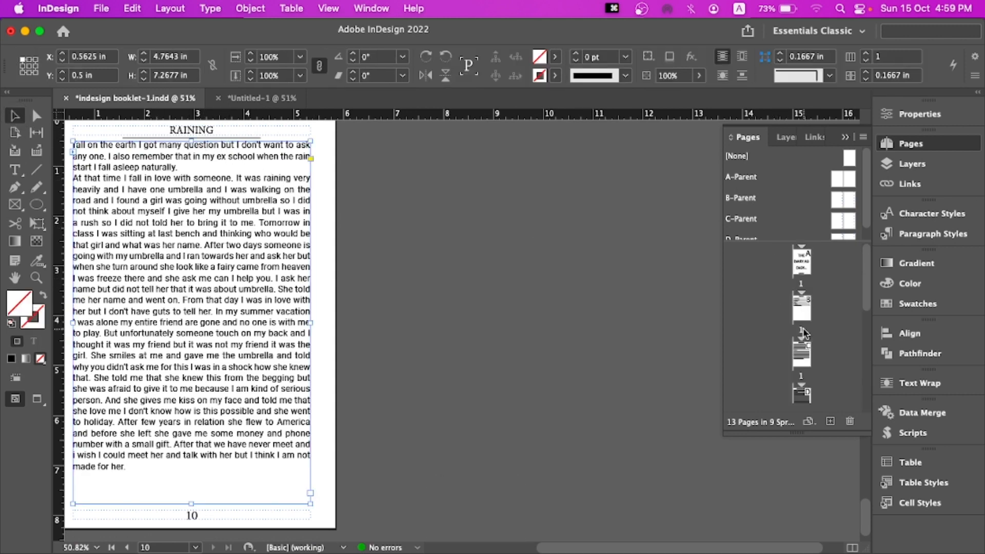
pyautogui.doubleClick(803, 331)
pyautogui.doubleClick(362, 333)
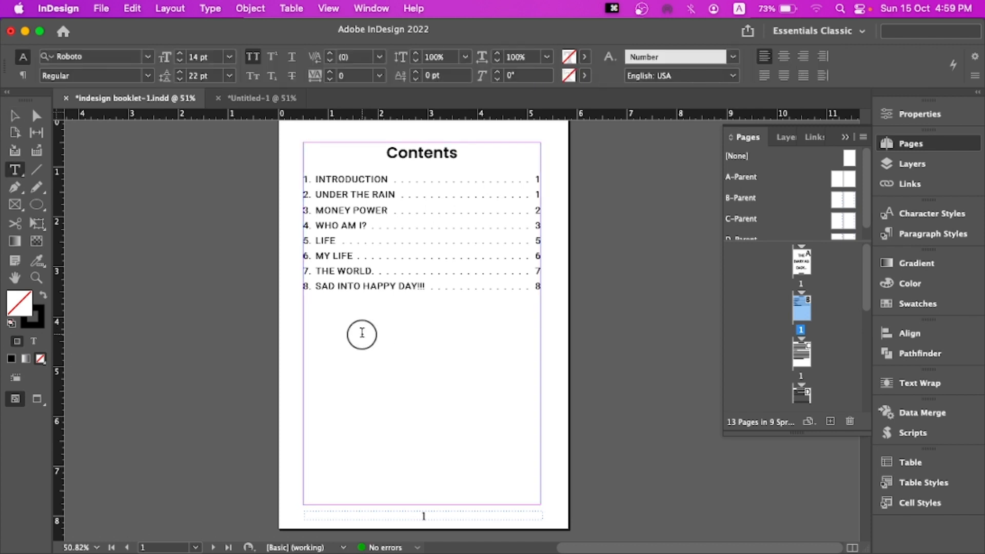
pyautogui.click(322, 302)
pyautogui.click(471, 297)
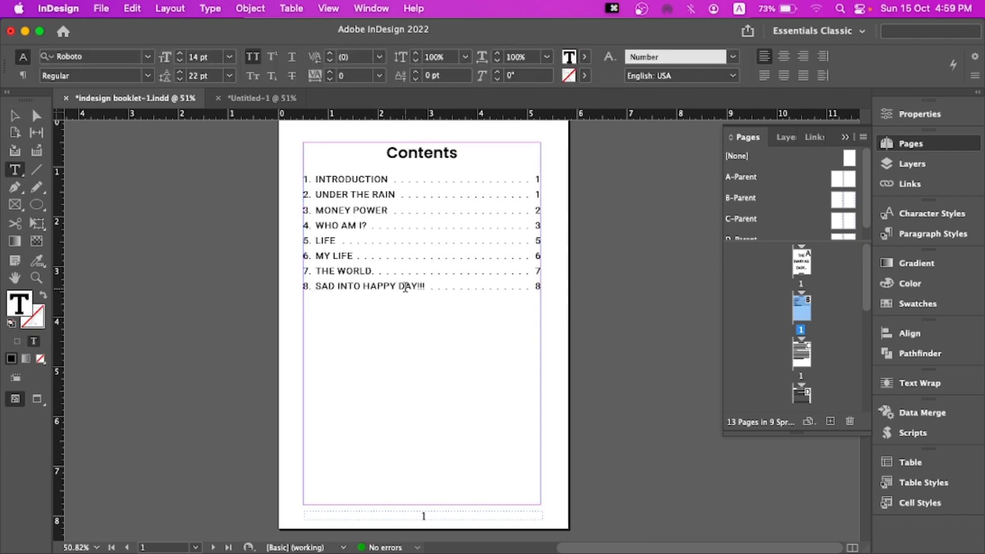
pyautogui.click(405, 287)
pyautogui.doubleClick(418, 281)
pyautogui.click(488, 288)
pyautogui.click(169, 9)
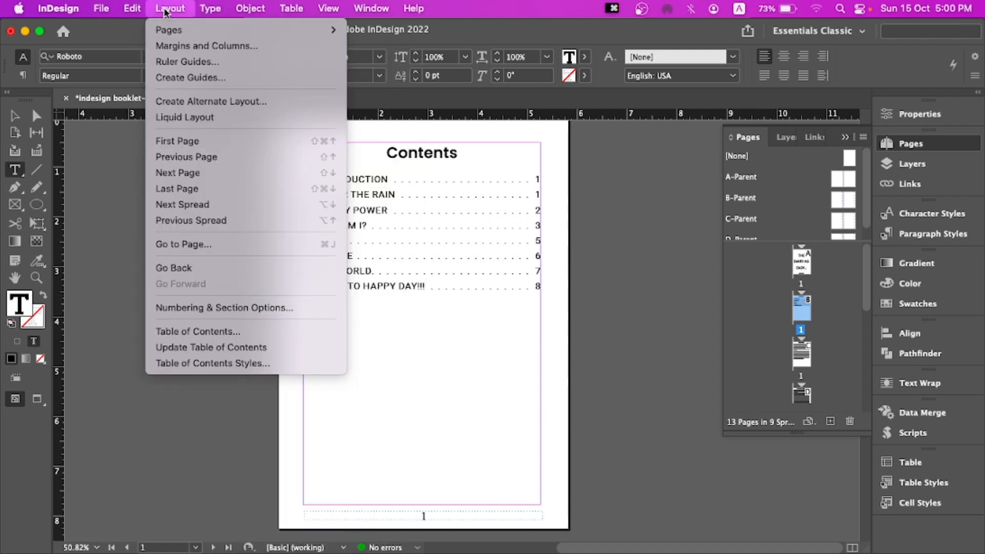
pyautogui.click(194, 347)
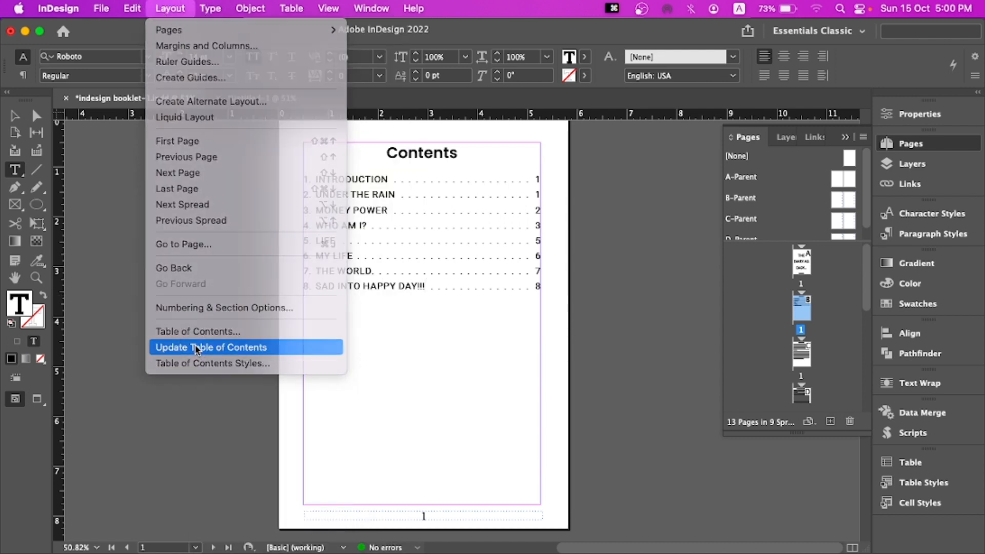
pyautogui.click(627, 321)
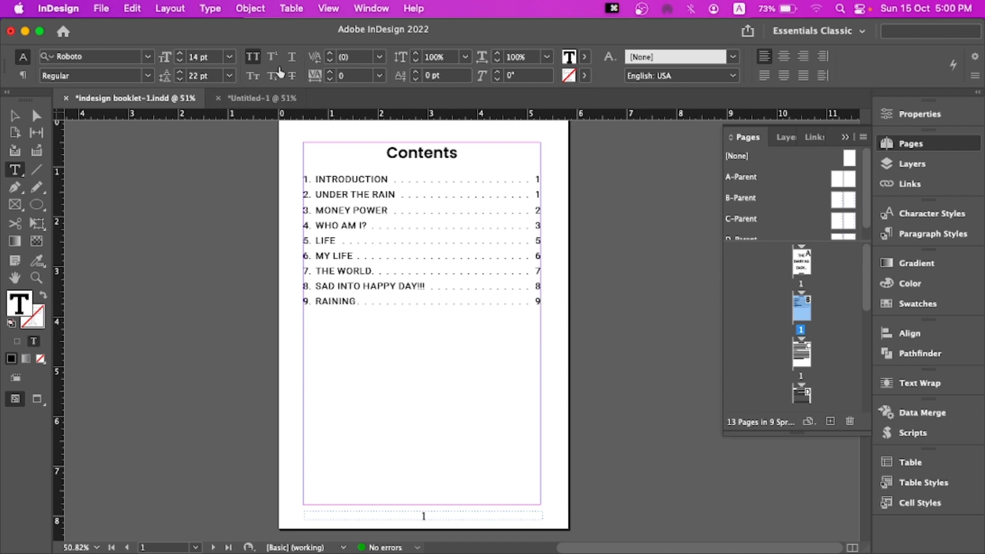
# Switch to the Untitled-1 document and select the Selection tool
pyautogui.click(261, 98)
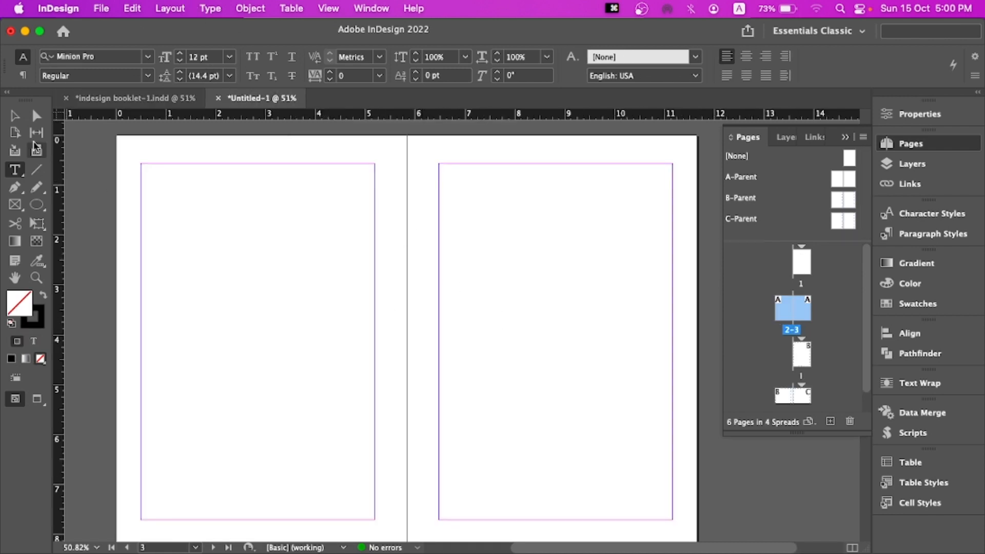
pyautogui.click(15, 116)
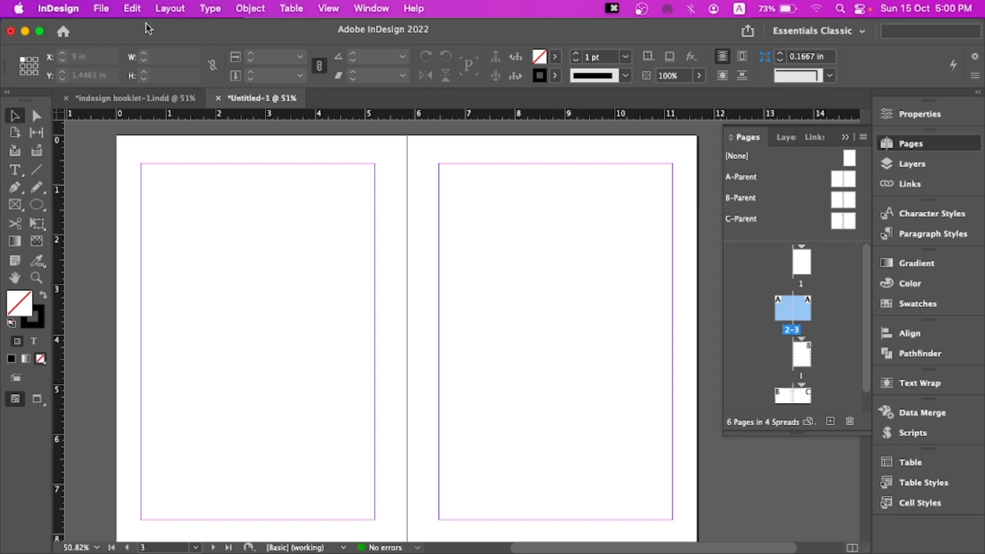
pyautogui.click(170, 8)
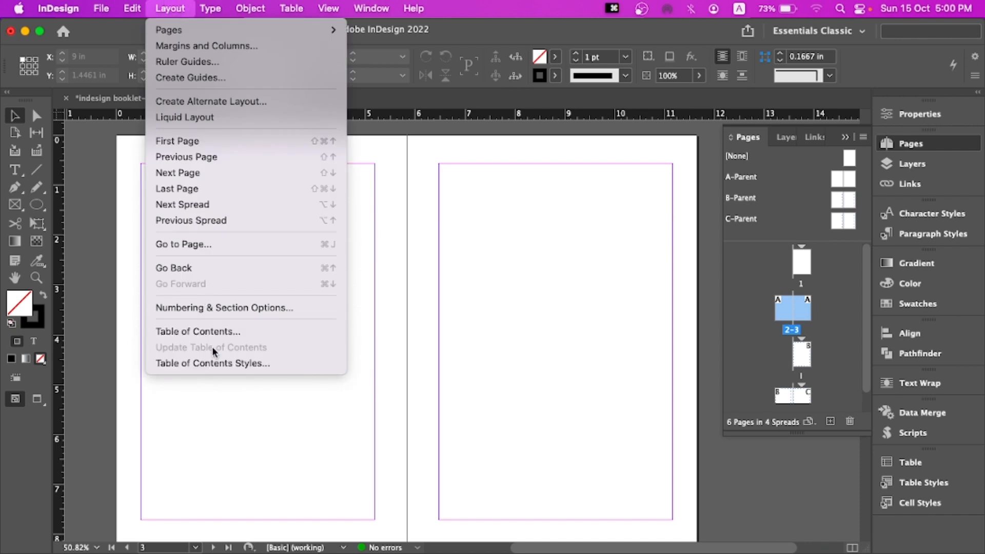
pyautogui.click(230, 333)
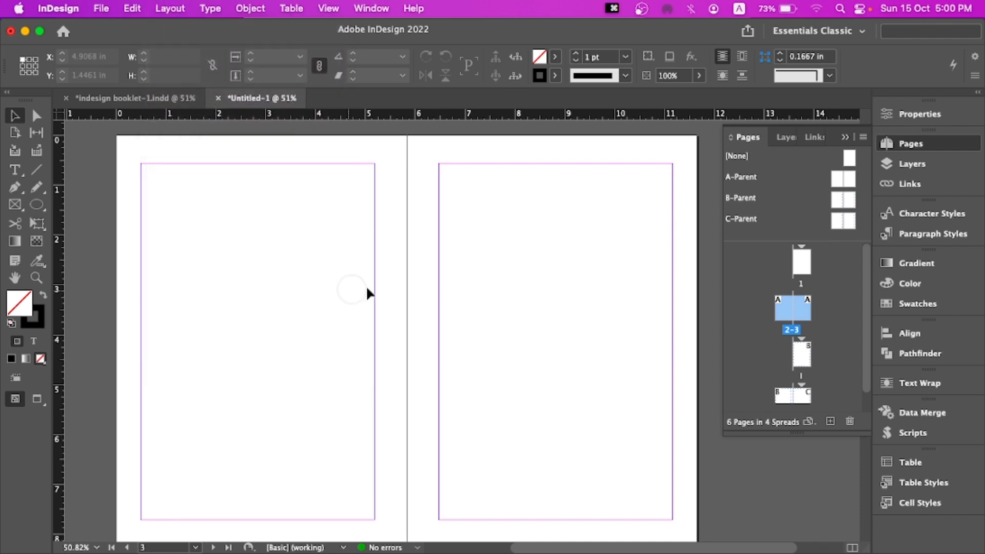
pyautogui.scroll(-10, 376, 267)
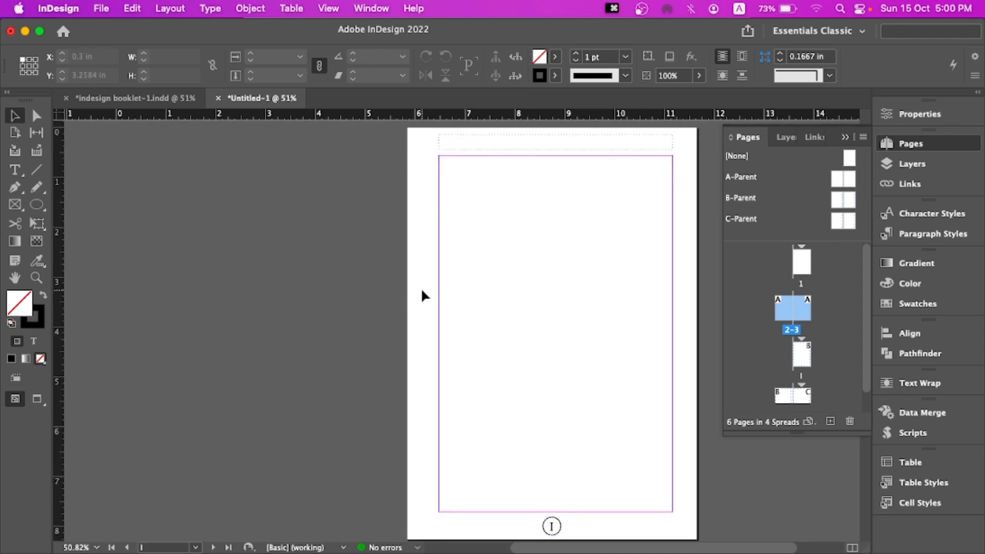
pyautogui.moveTo(488, 277); pyautogui.dragTo(394, 278)
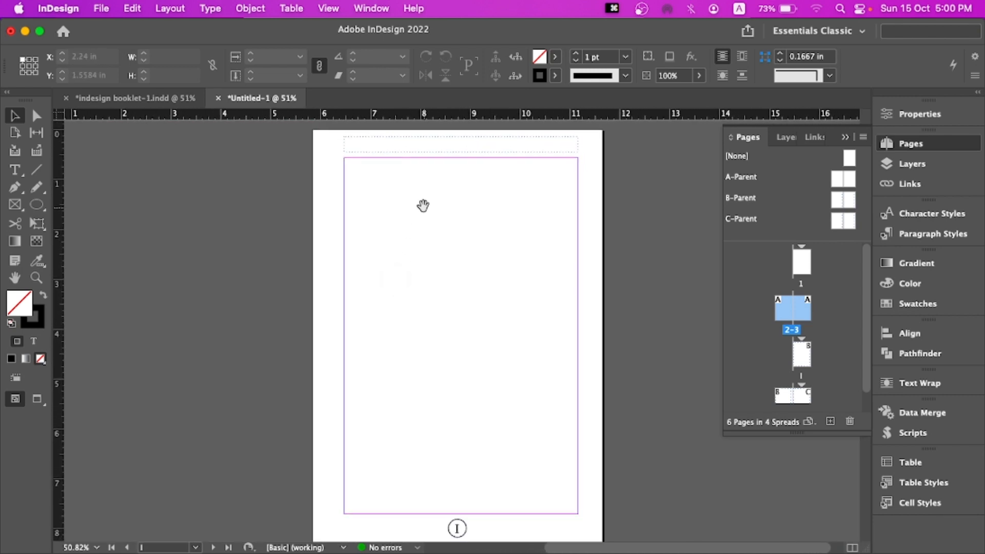
pyautogui.moveTo(422, 204); pyautogui.dragTo(400, 204)
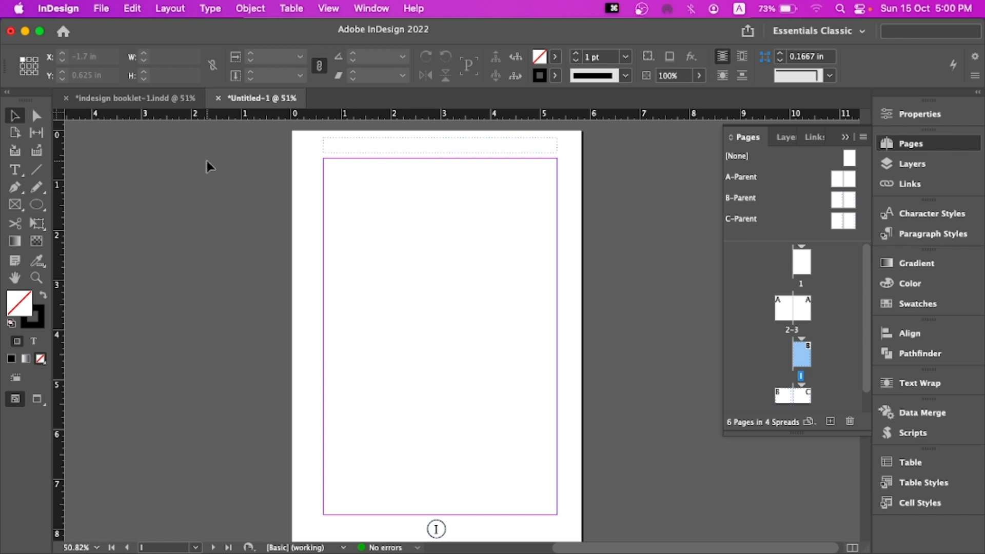
# Switch to the booklet document, select the Introduction page text and examine its paragraph and character styles
pyautogui.click(138, 97)
pyautogui.scroll(-10, 387, 329)
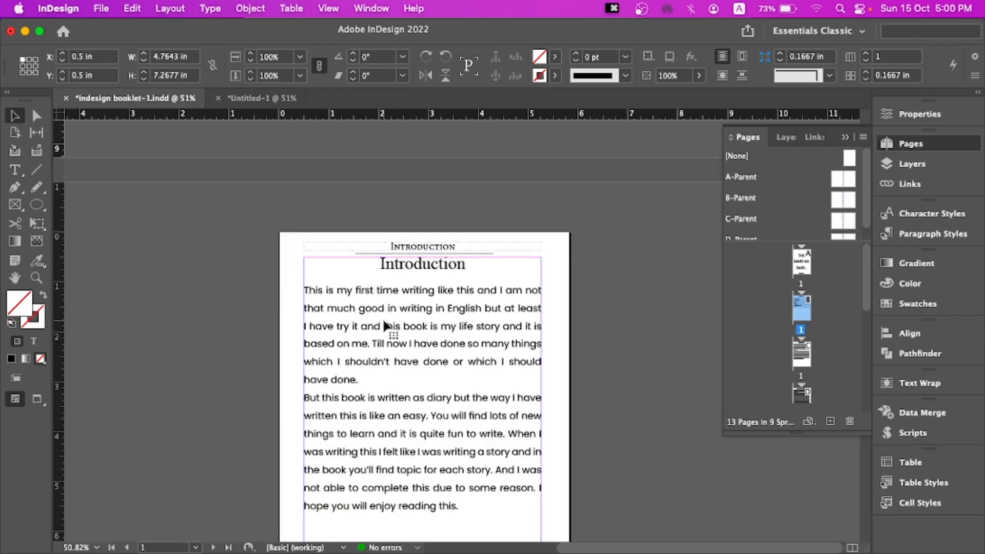
pyautogui.doubleClick(361, 274)
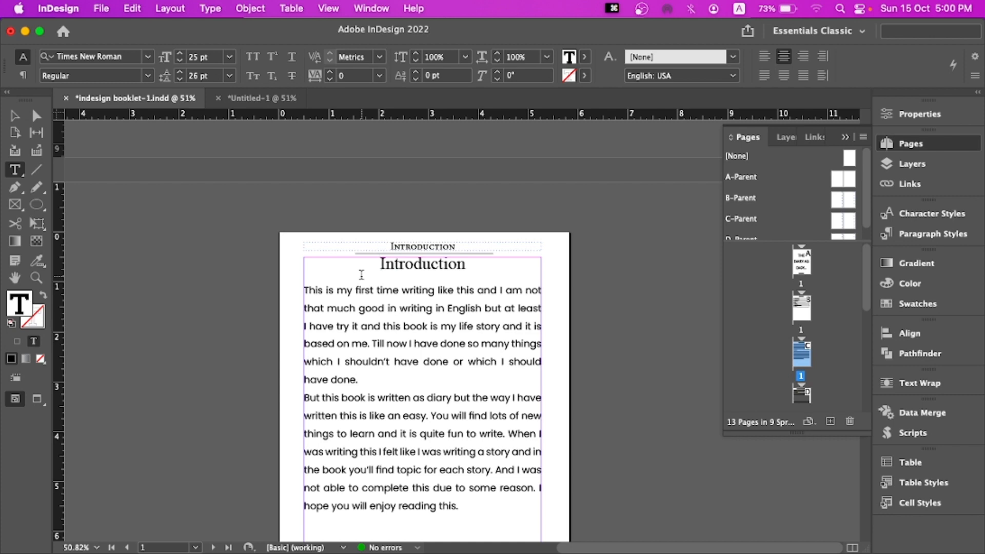
pyautogui.scroll(-2, 361, 275)
pyautogui.moveTo(377, 229); pyautogui.dragTo(483, 467)
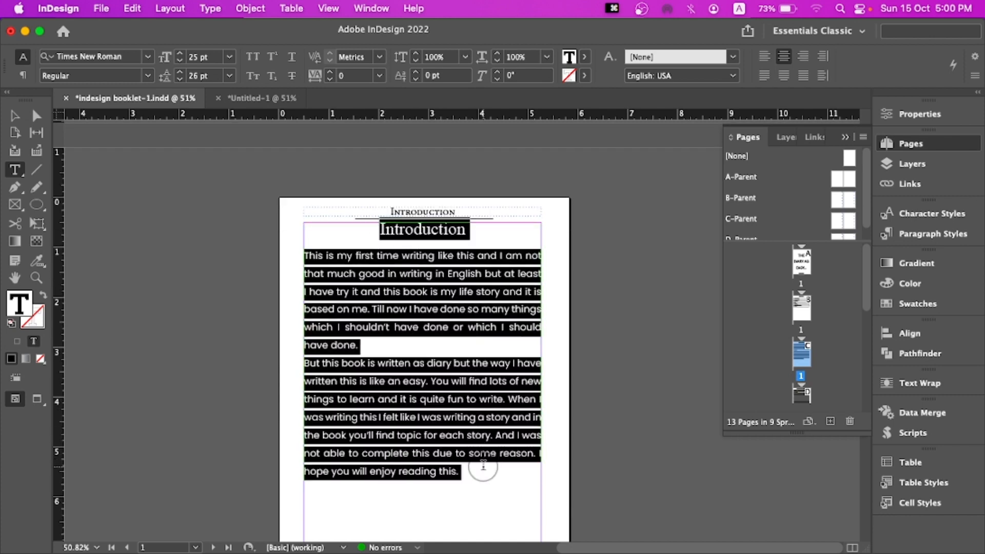
pyautogui.click(417, 345)
pyautogui.moveTo(380, 229); pyautogui.dragTo(497, 472)
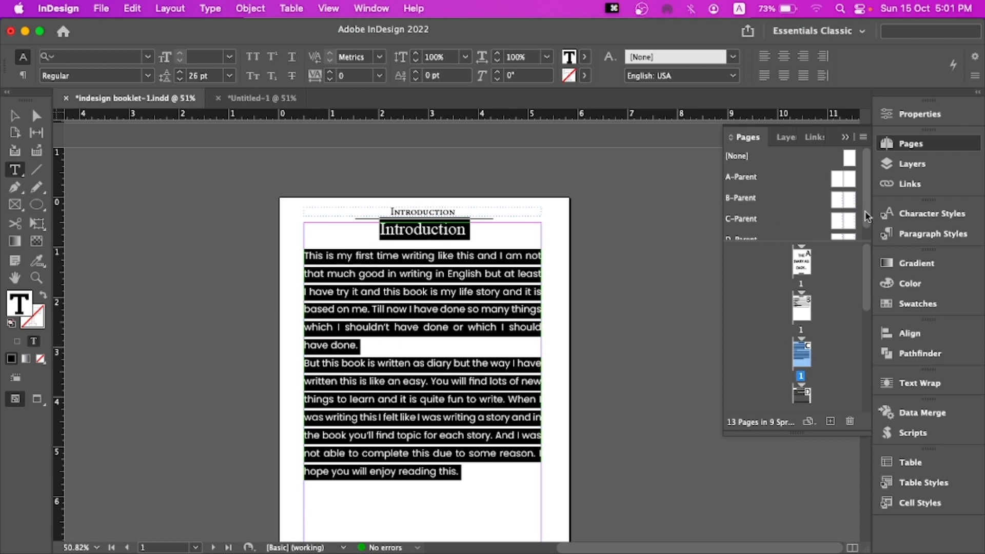
pyautogui.click(923, 233)
pyautogui.click(923, 214)
pyautogui.click(918, 232)
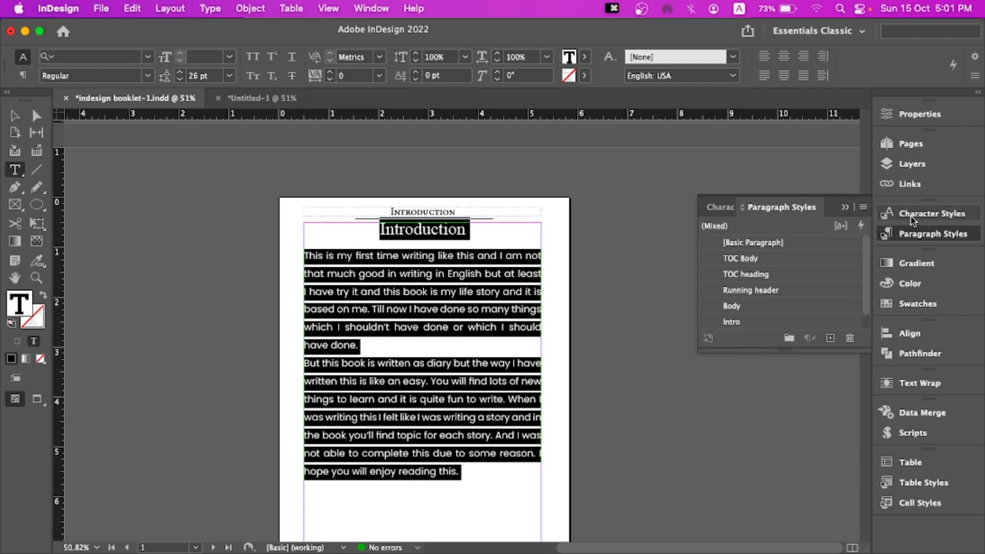
pyautogui.click(913, 214)
pyautogui.click(919, 233)
pyautogui.click(257, 98)
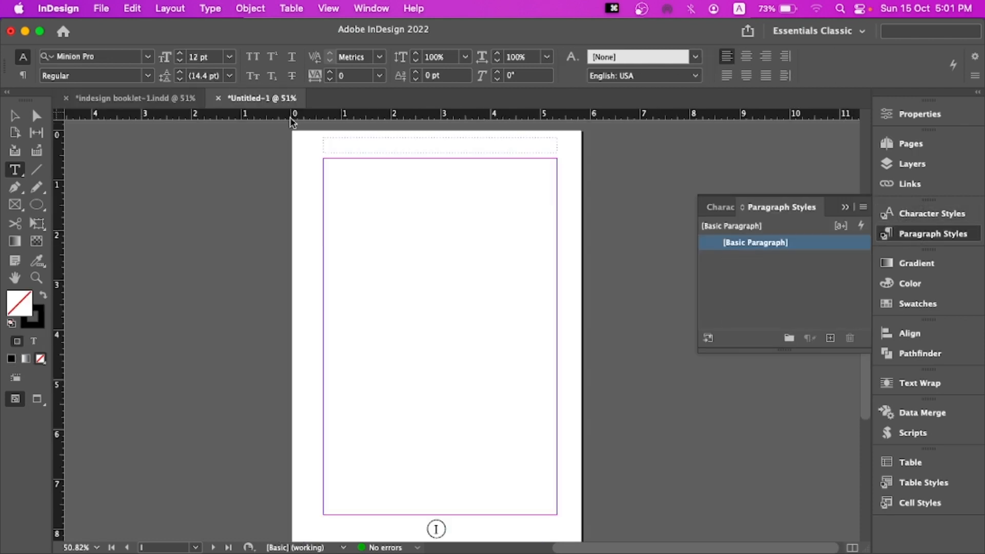
pyautogui.click(15, 116)
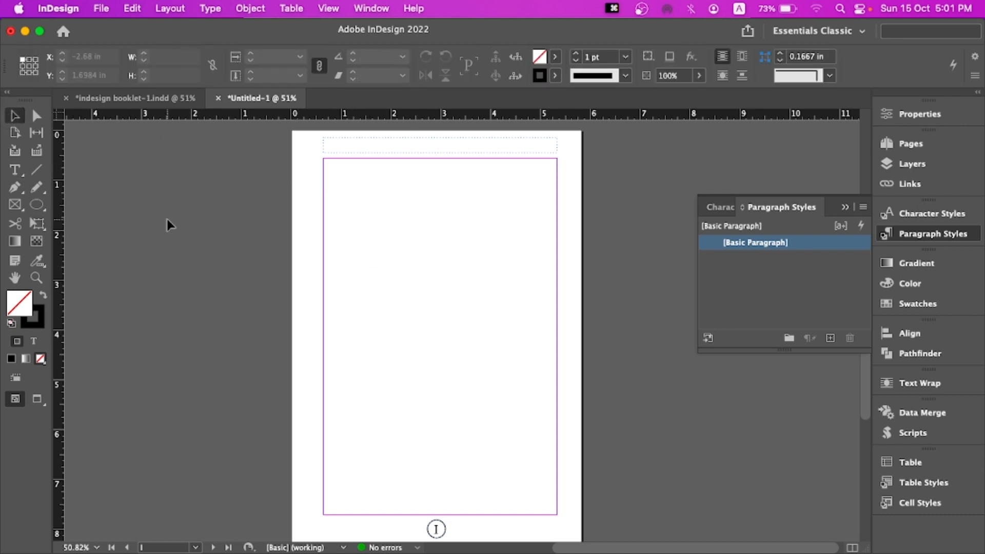
pyautogui.click(845, 208)
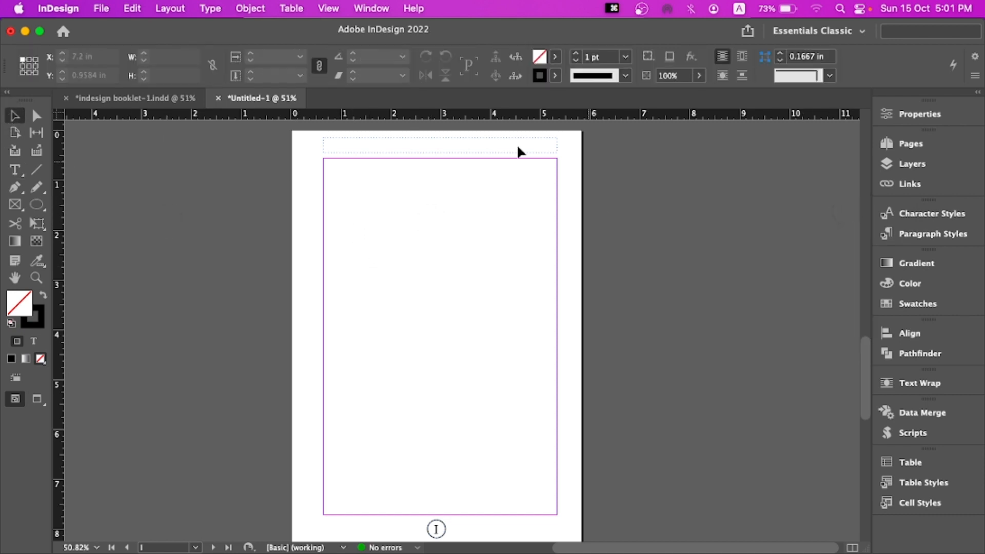
pyautogui.click(133, 98)
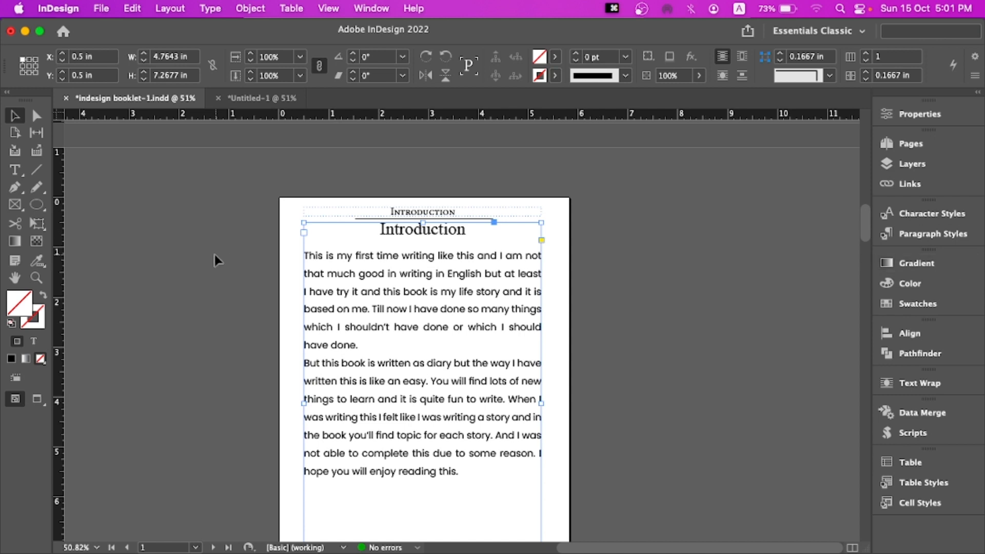
pyautogui.doubleClick(342, 229)
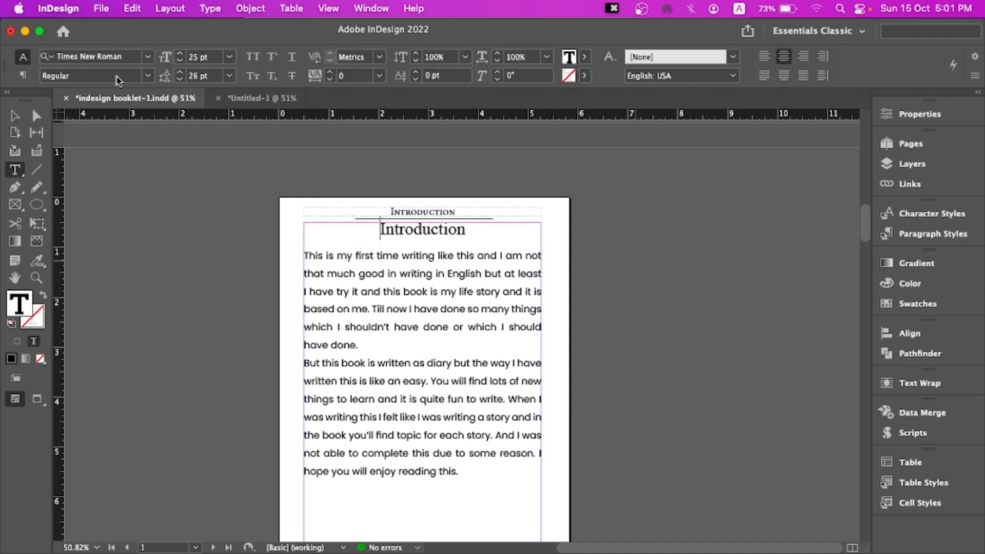
pyautogui.click(15, 116)
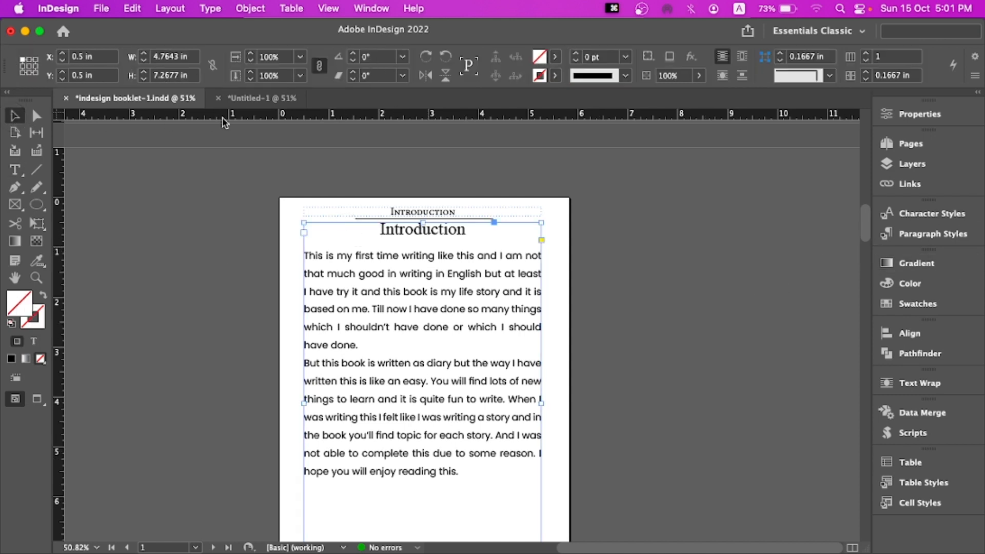
pyautogui.click(241, 98)
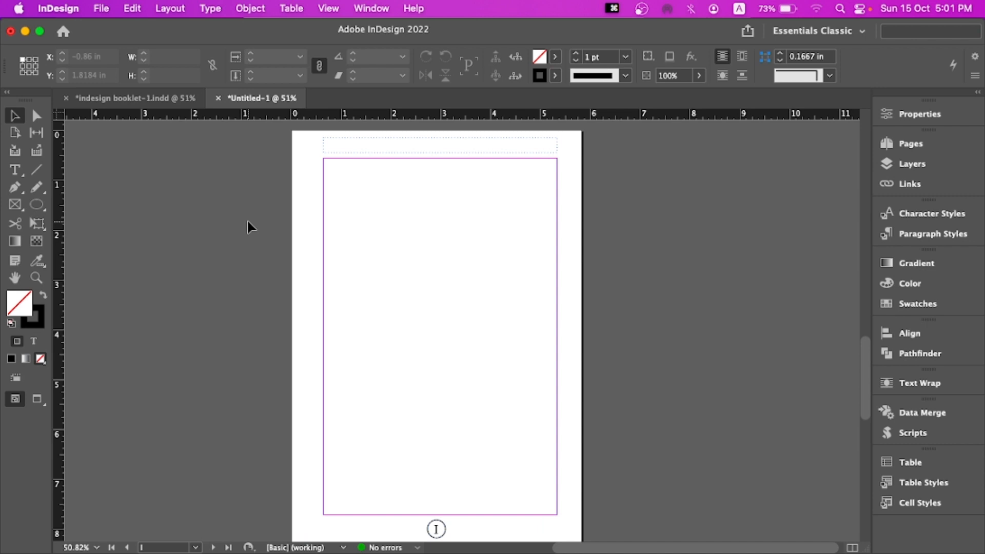
# Try to place easy.docx from the Desktop into the Untitled-1 document with Show Import Options turned on
pyautogui.press('super+d')
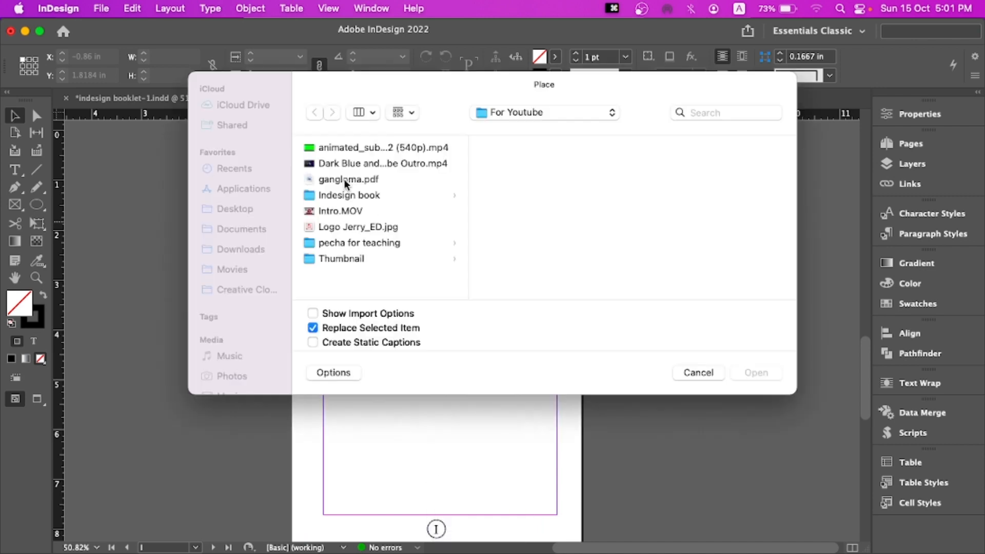
pyautogui.scroll(-5, 370, 195)
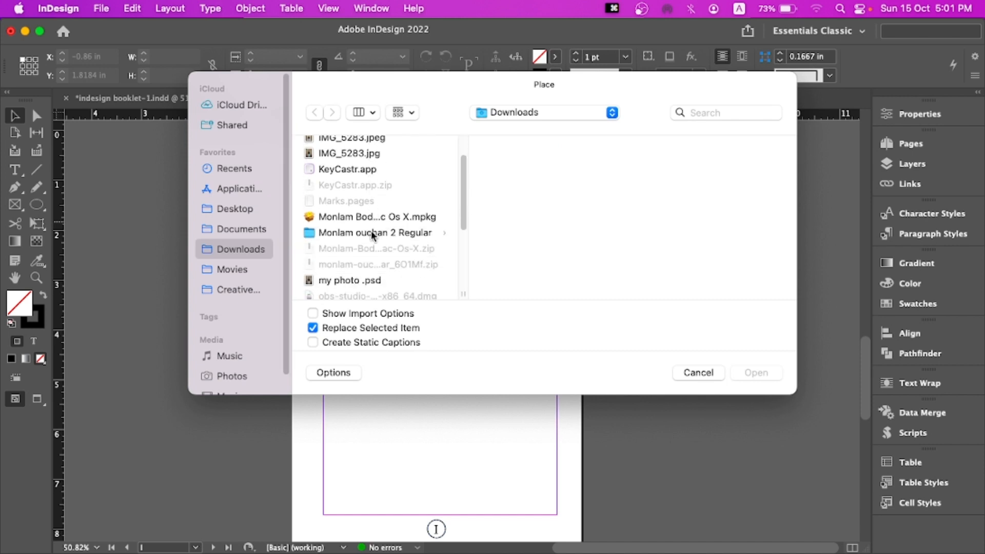
pyautogui.scroll(-6, 371, 231)
pyautogui.scroll(12, 365, 236)
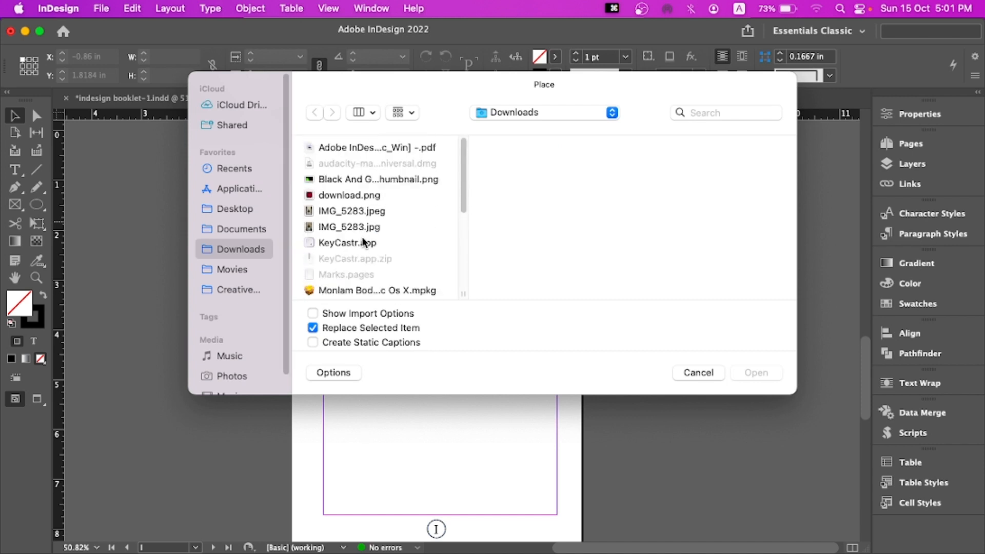
pyautogui.click(244, 231)
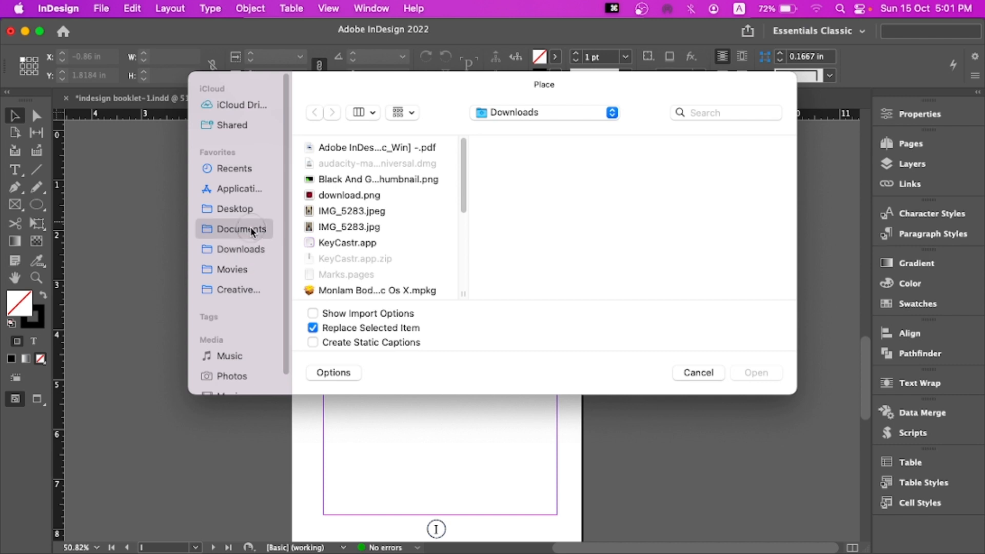
pyautogui.click(364, 212)
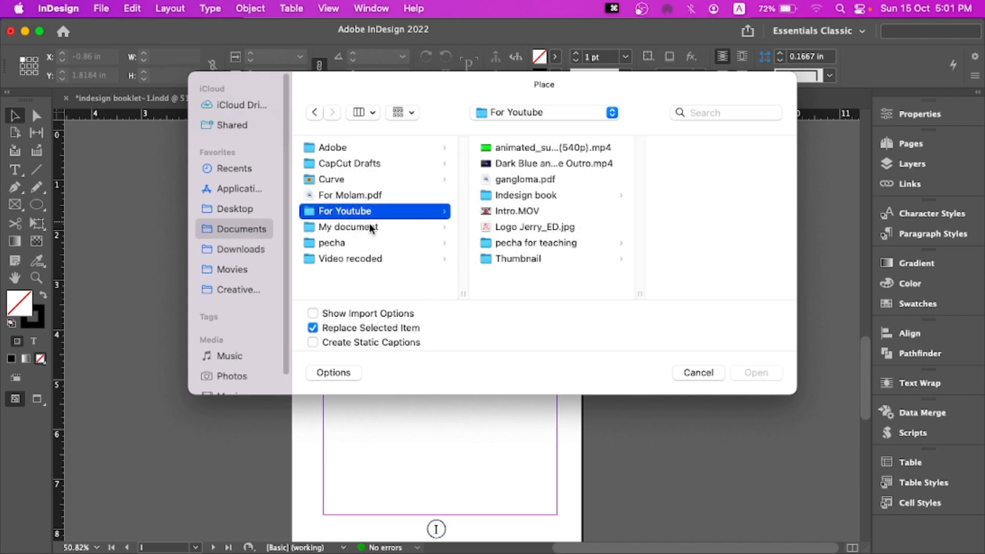
pyautogui.click(372, 228)
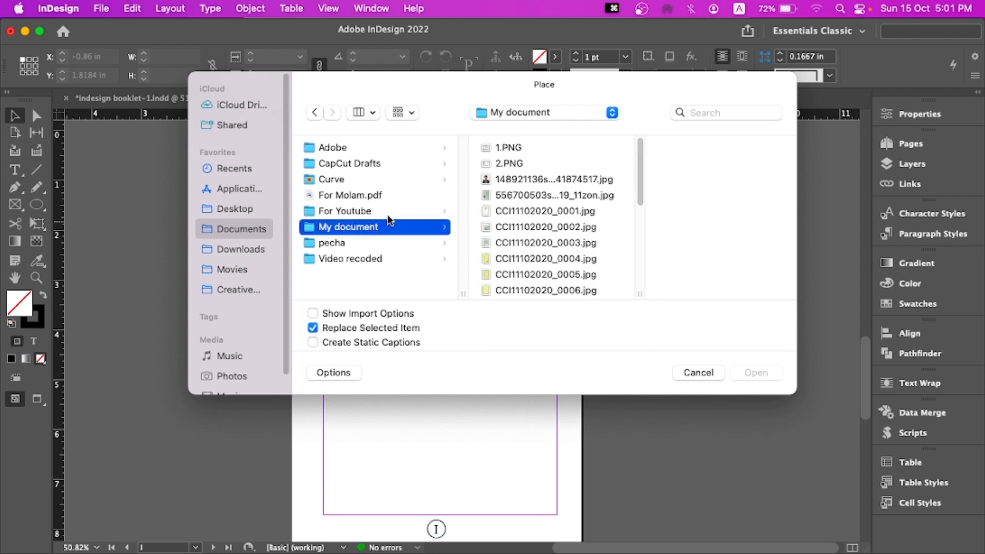
pyautogui.click(355, 243)
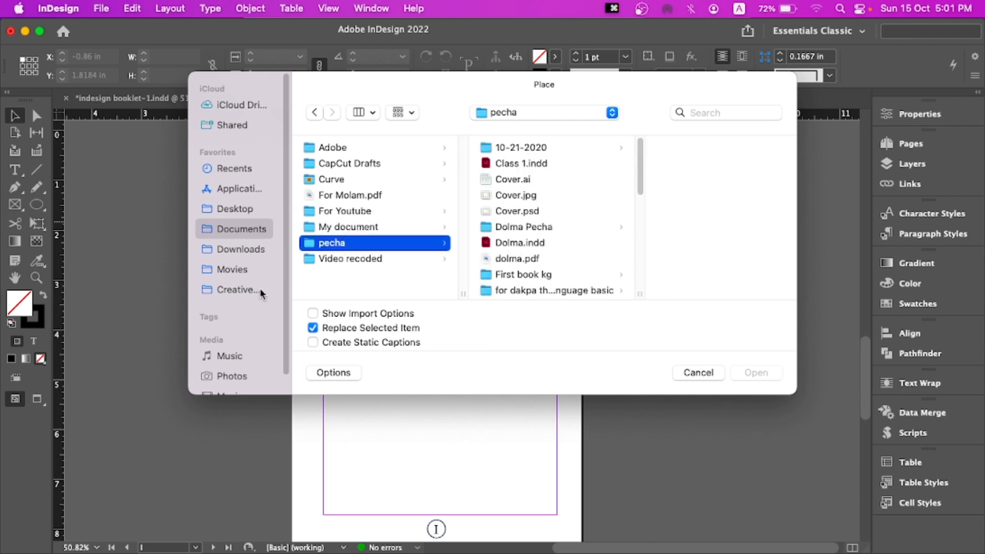
pyautogui.click(245, 207)
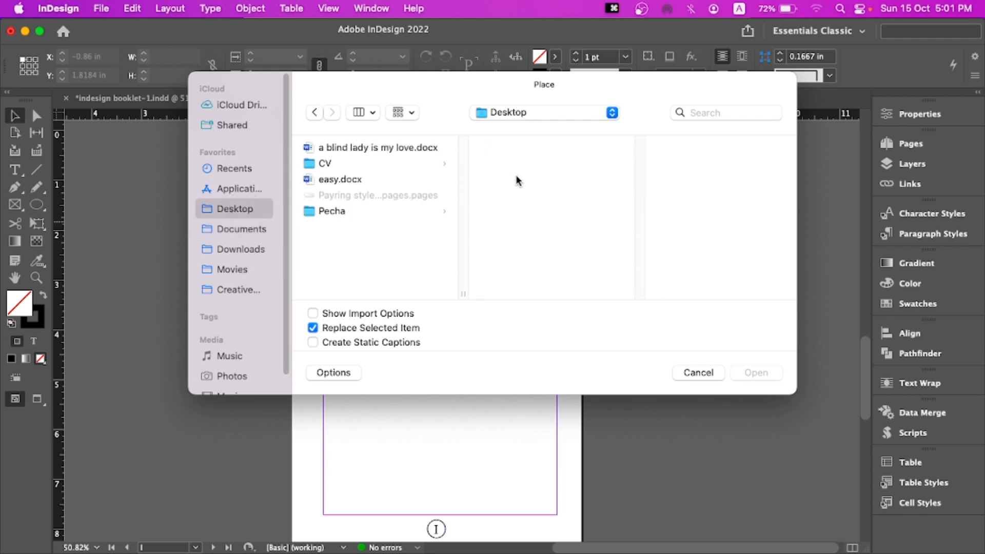
pyautogui.click(353, 180)
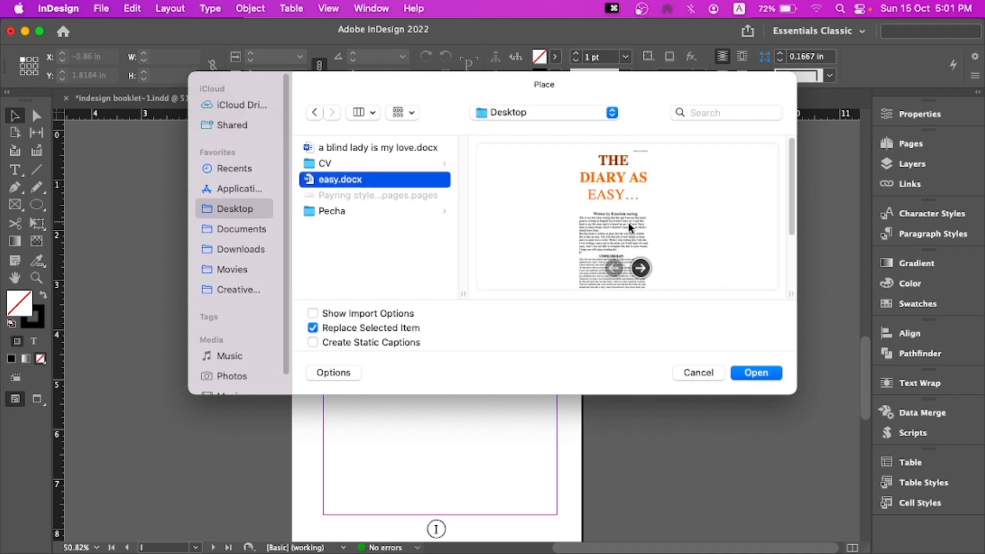
pyautogui.click(313, 313)
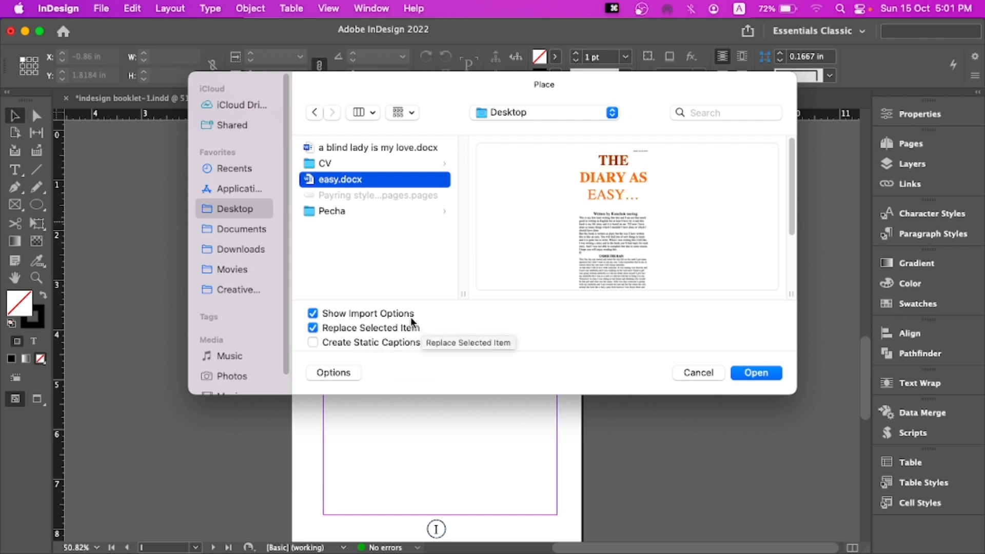
pyautogui.click(339, 373)
pyautogui.click(349, 371)
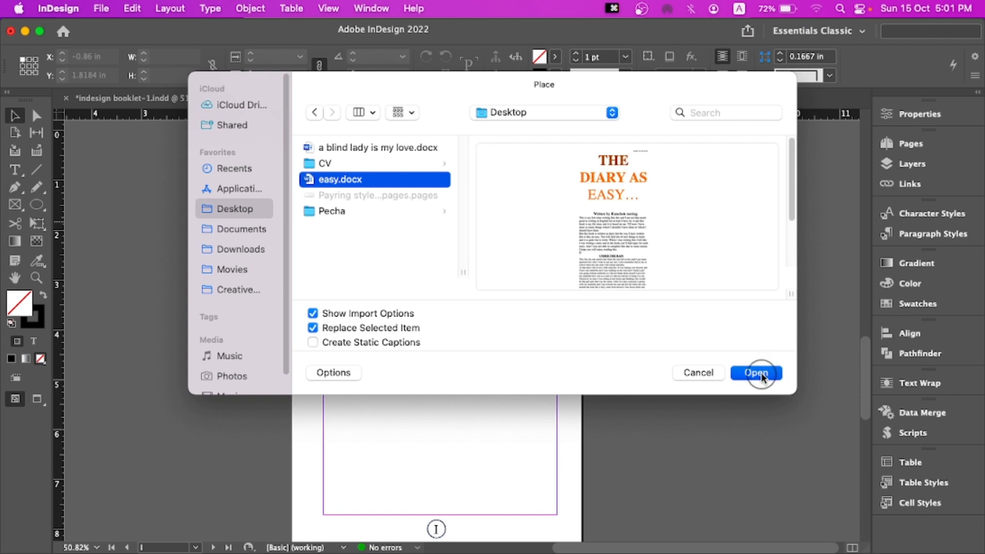
pyautogui.click(761, 373)
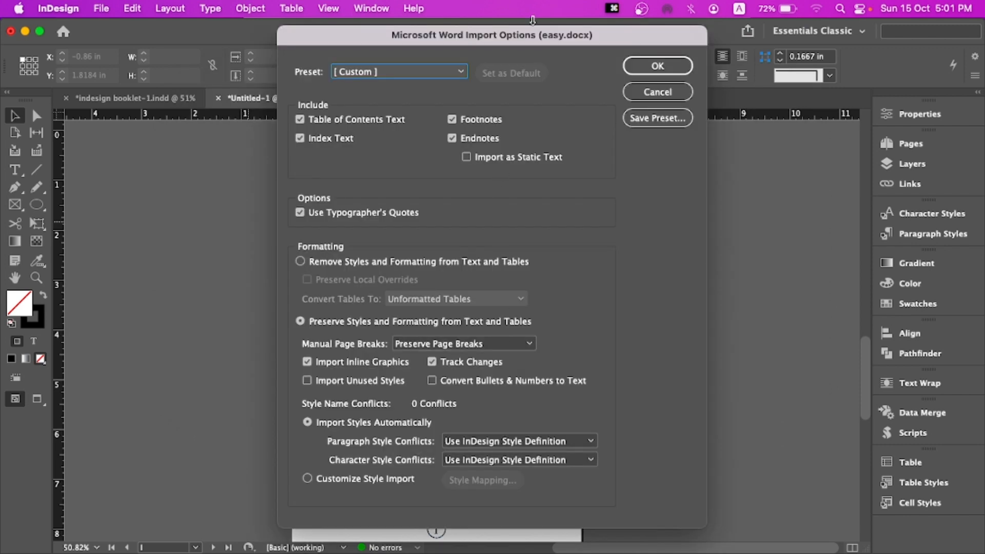
# Examine the Microsoft Word import options, toggling Table of Contents Text, and cancel the import
pyautogui.moveTo(524, 41); pyautogui.dragTo(534, 33)
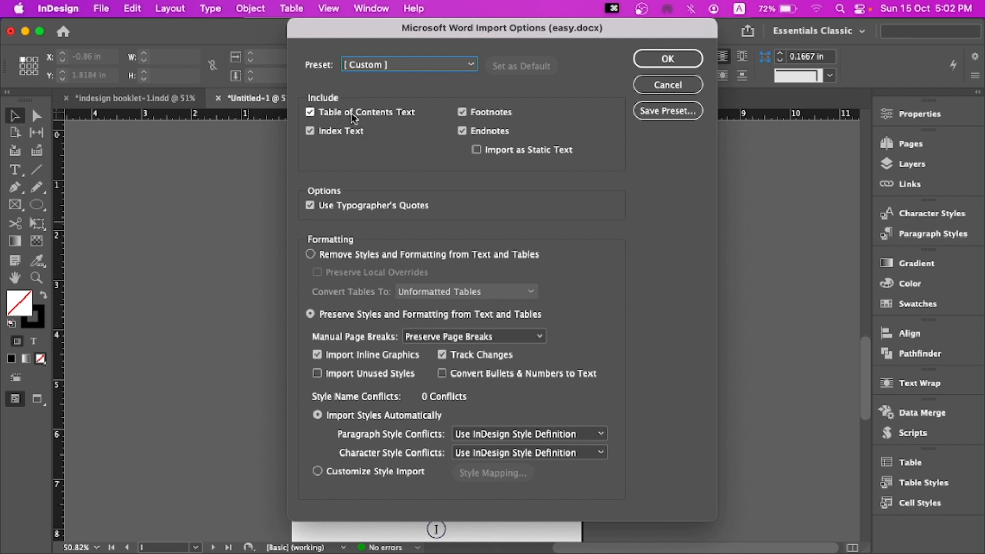
pyautogui.click(405, 114)
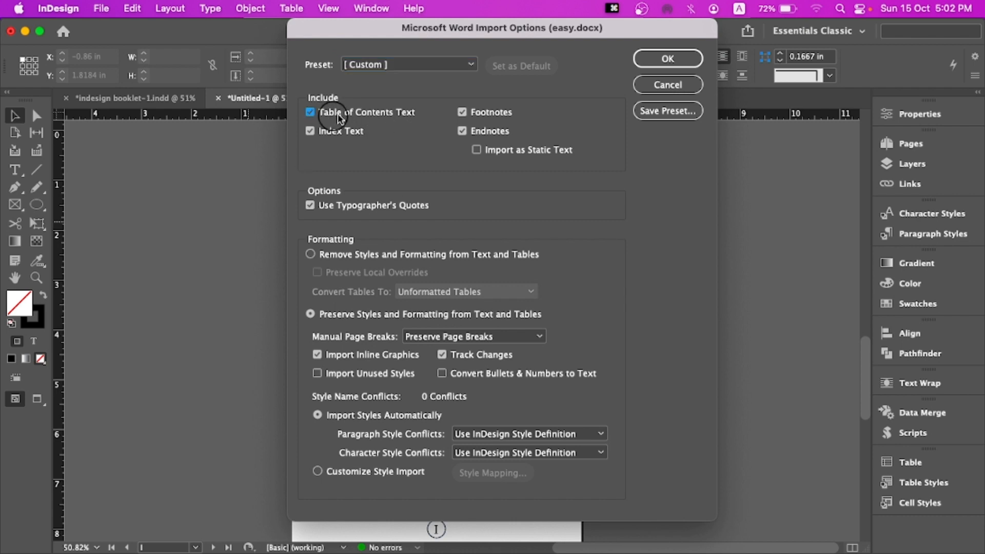
pyautogui.click(330, 114)
pyautogui.click(667, 85)
# Place easy.docx from the Desktop with Show Import Options off, skip the missing-fonts warning, and flow it into the page's frame
pyautogui.press('super+d')
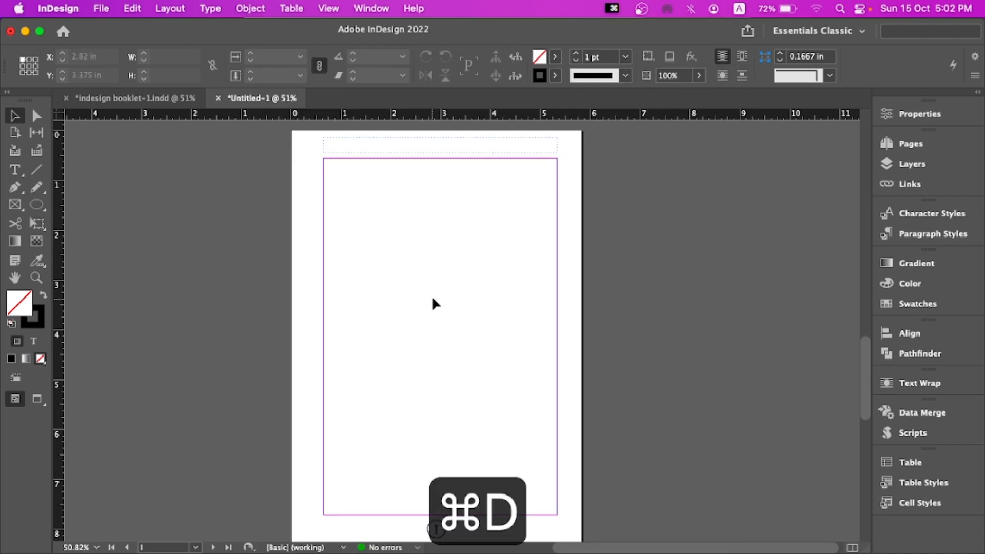
pyautogui.click(371, 179)
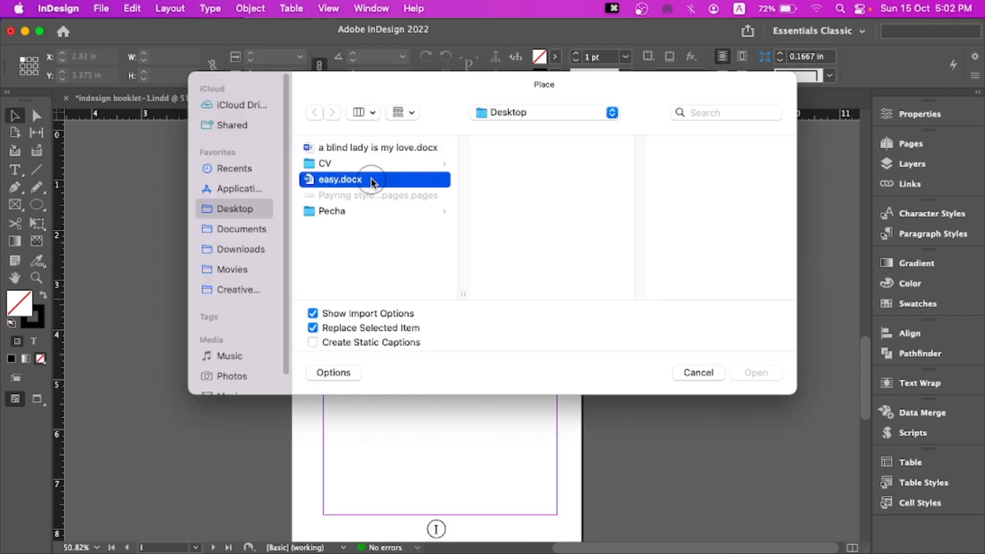
pyautogui.click(354, 314)
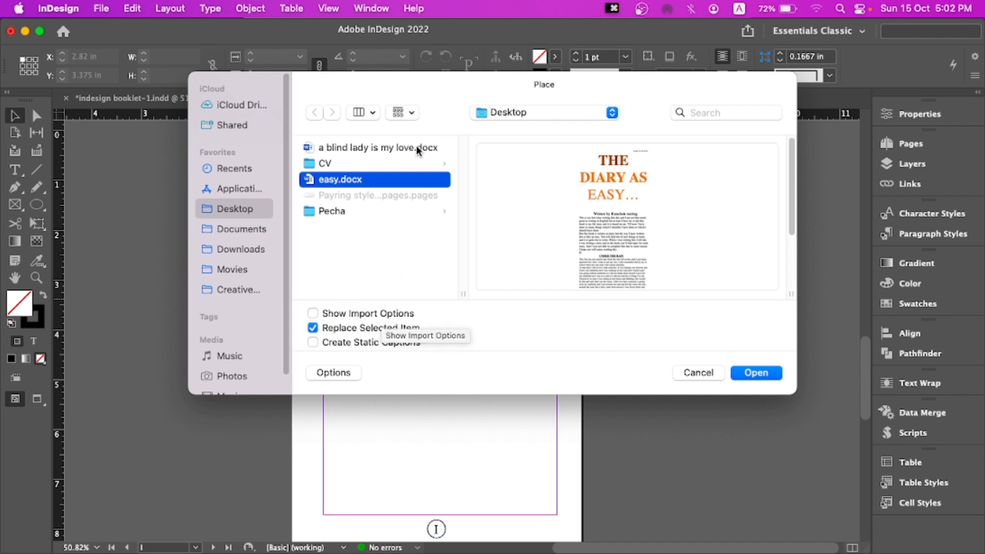
pyautogui.moveTo(433, 88); pyautogui.dragTo(413, 103)
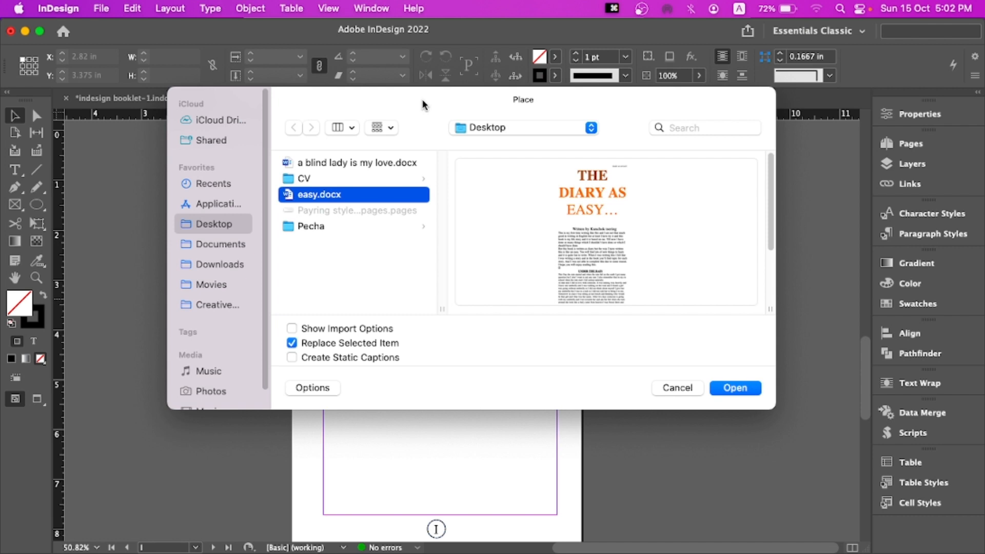
pyautogui.moveTo(435, 104); pyautogui.dragTo(402, 113)
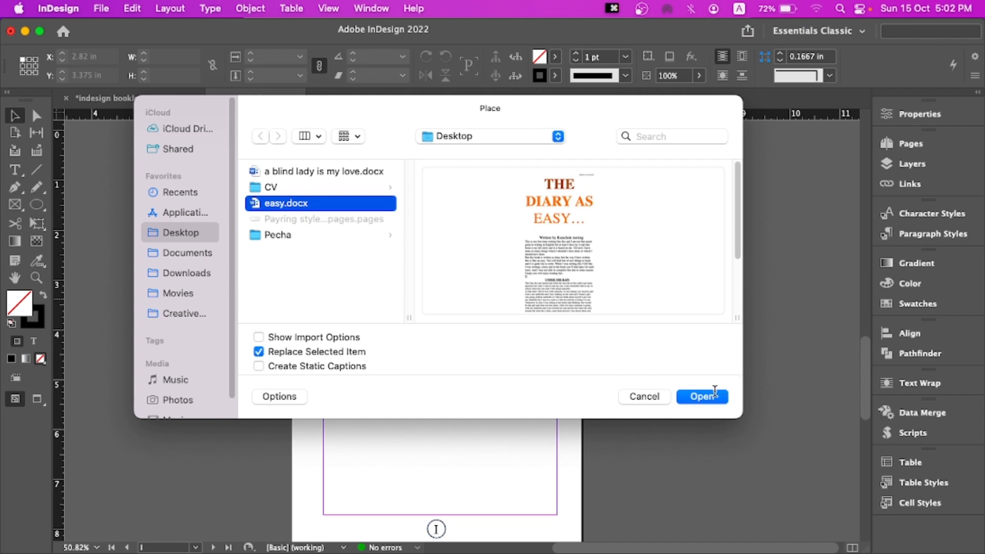
pyautogui.click(708, 396)
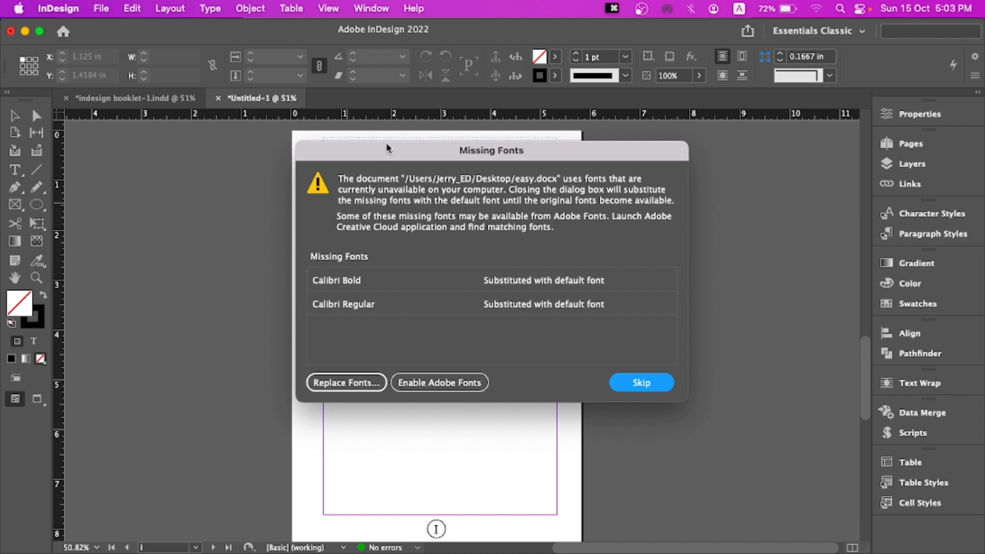
pyautogui.moveTo(386, 148); pyautogui.dragTo(316, 146)
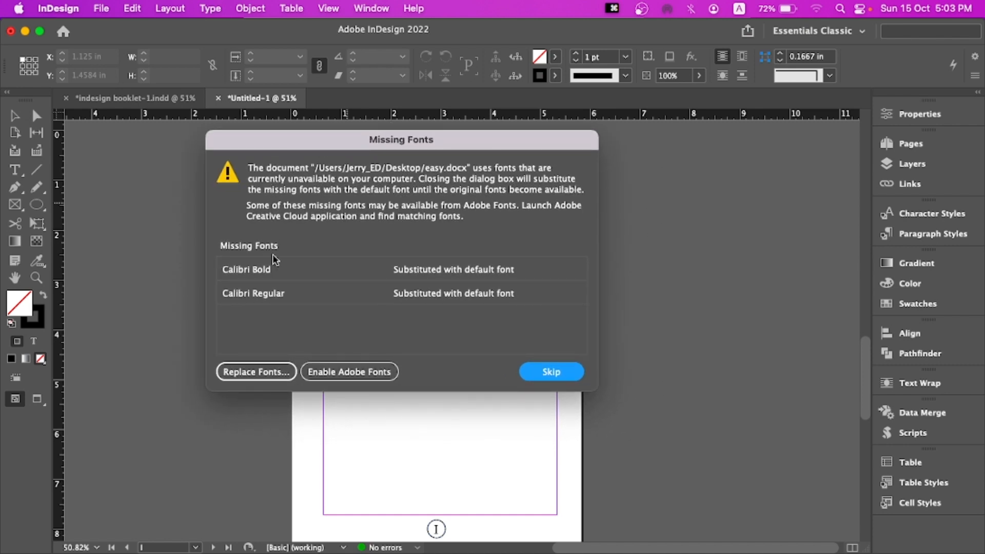
pyautogui.click(414, 277)
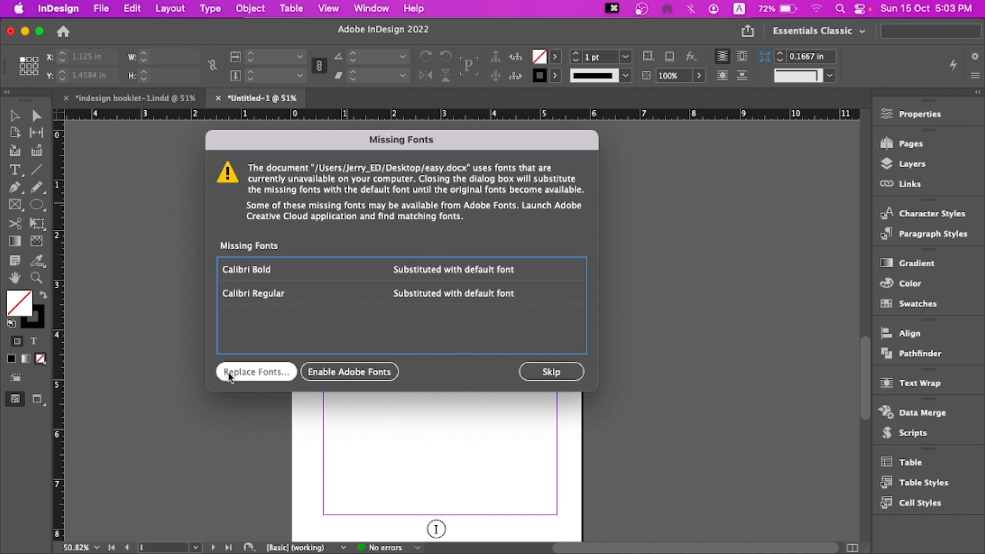
pyautogui.click(570, 370)
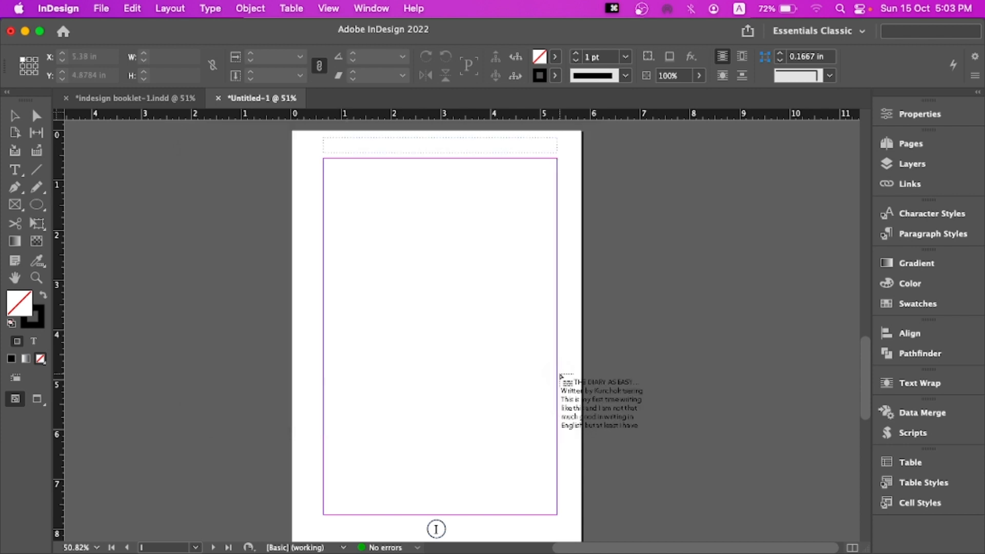
pyautogui.click(323, 161)
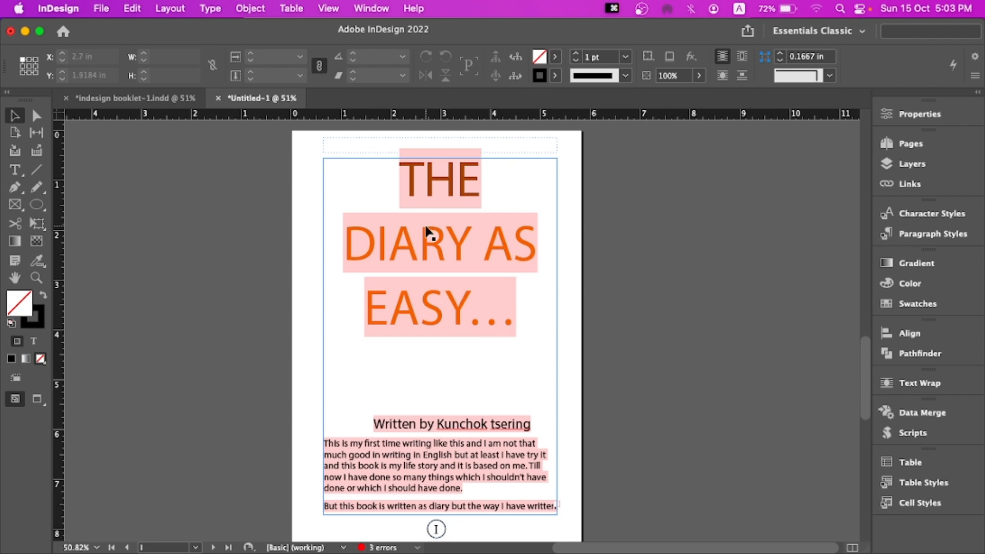
# Review the placed story's pages, then open the Paragraph Styles panel with the cursor in the byline paragraph
pyautogui.hscroll(-2, 428, 231)
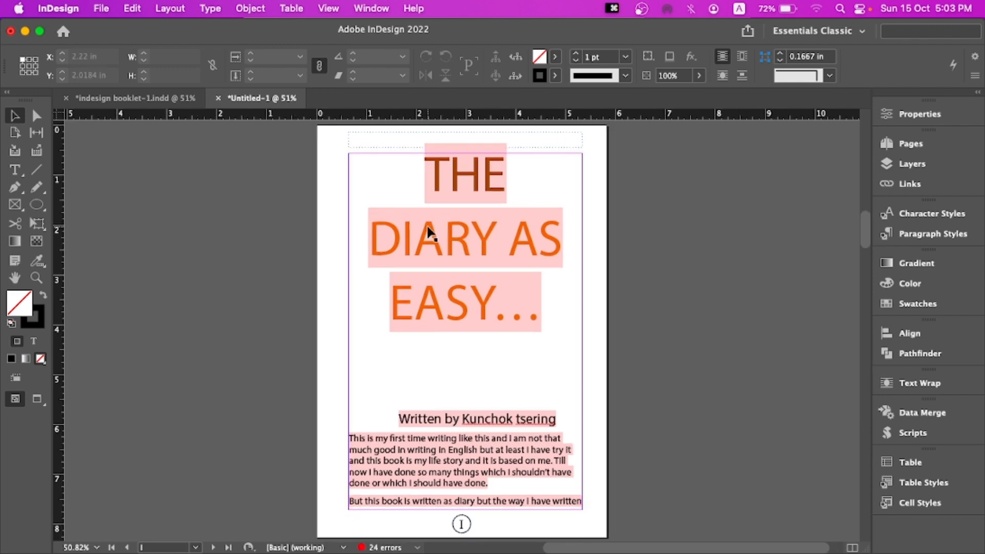
pyautogui.scroll(-20, 428, 232)
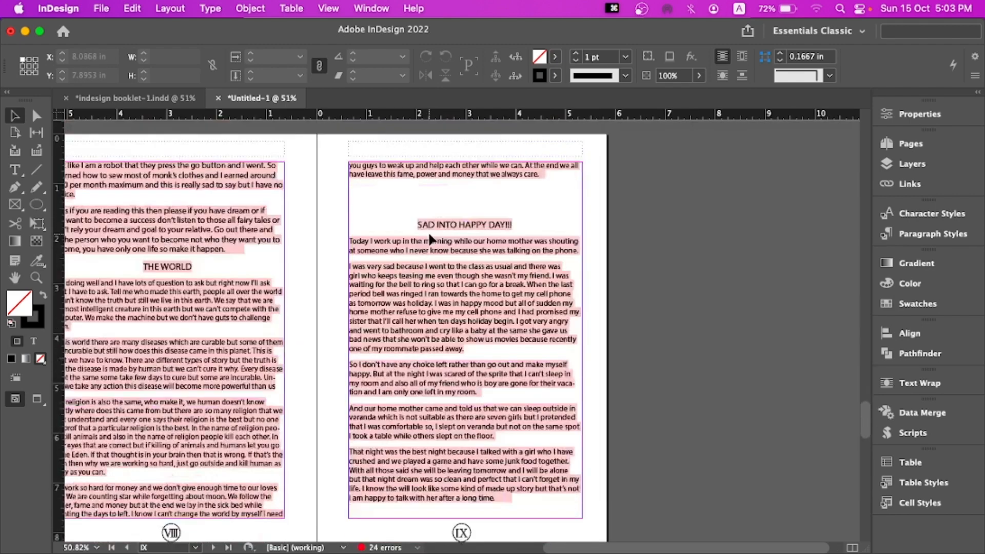
pyautogui.scroll(20, 429, 239)
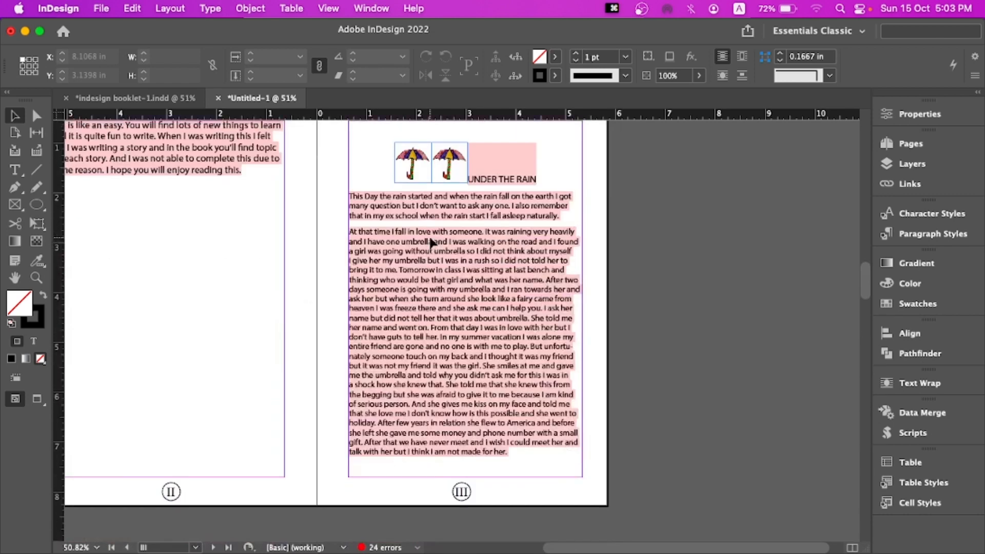
pyautogui.scroll(2, 431, 242)
pyautogui.scroll(-3, 431, 236)
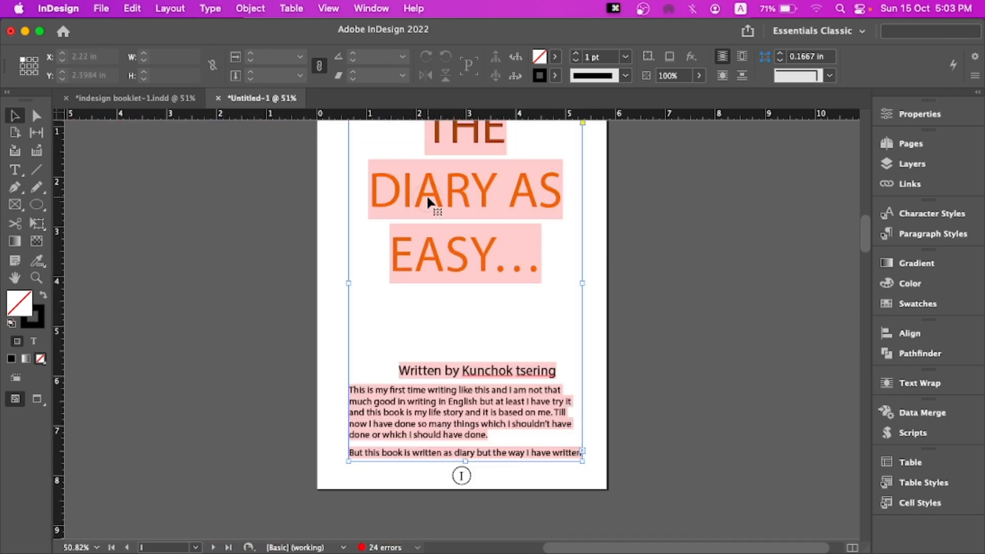
pyautogui.tripleClick(427, 195)
pyautogui.click(427, 195)
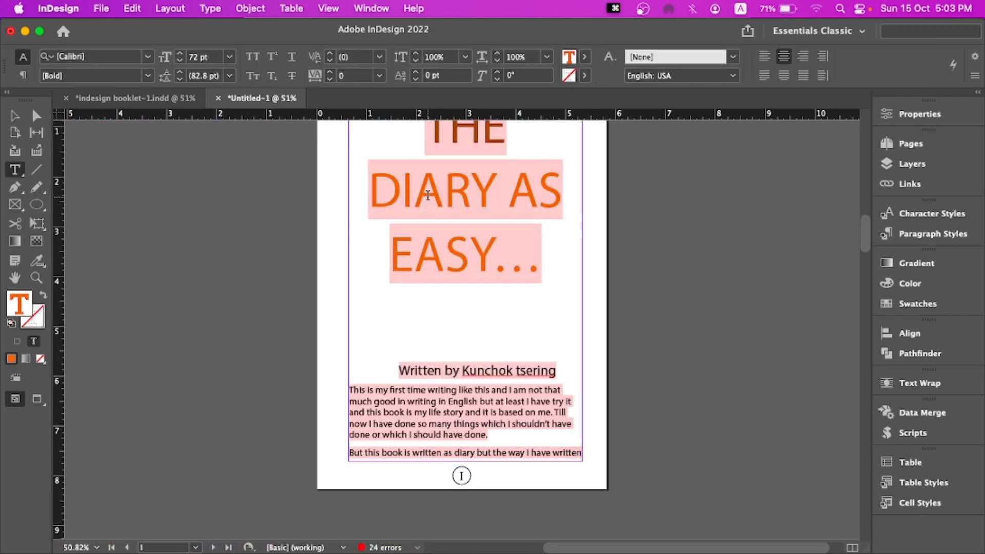
pyautogui.click(148, 57)
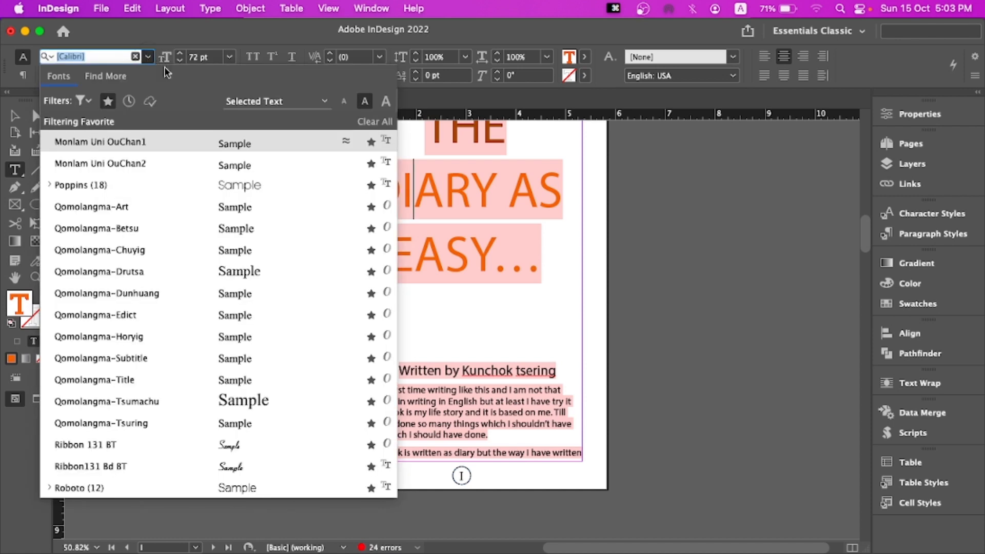
pyautogui.click(932, 233)
pyautogui.click(933, 233)
pyautogui.click(932, 233)
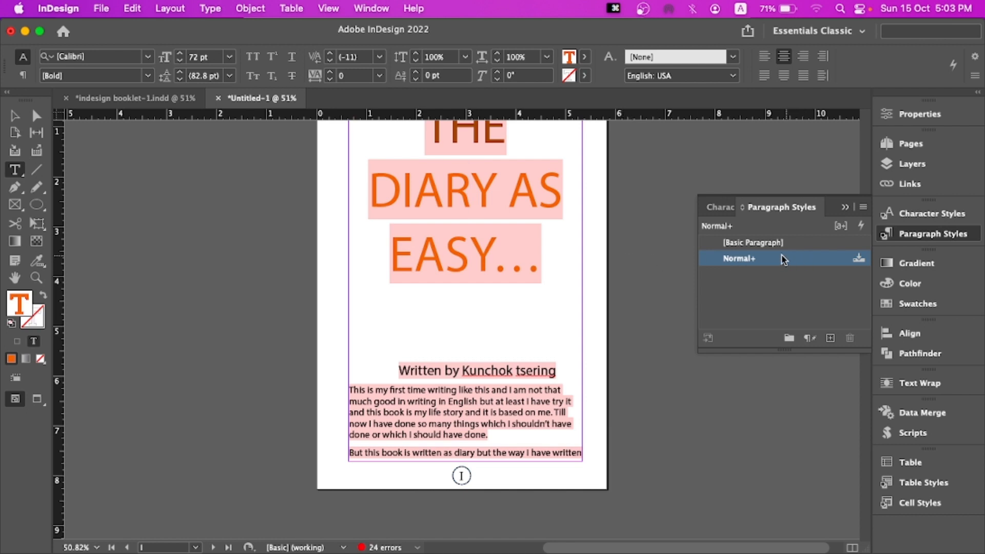
pyautogui.click(502, 391)
pyautogui.click(452, 370)
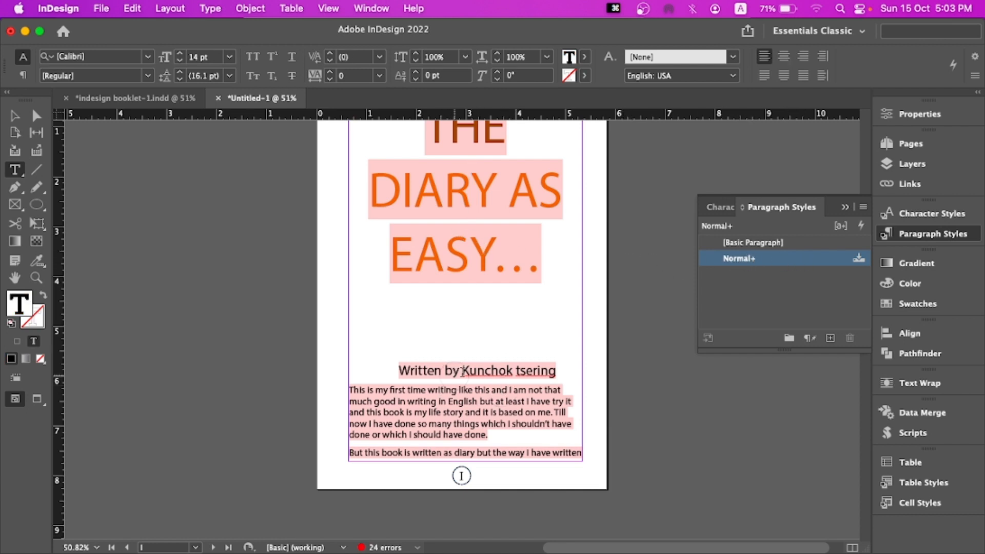
pyautogui.click(742, 259)
pyautogui.doubleClick(743, 260)
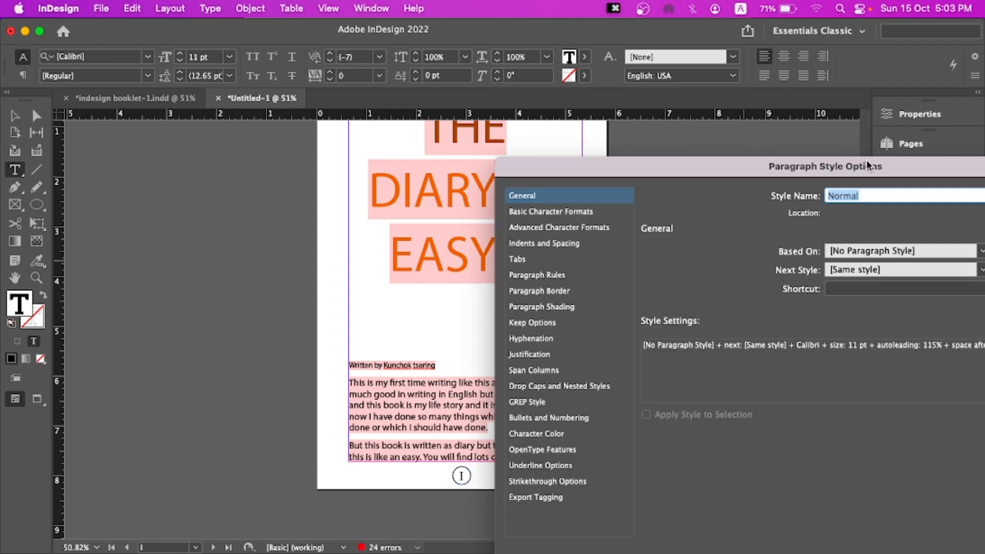
pyautogui.moveTo(868, 166); pyautogui.dragTo(649, 77)
pyautogui.press('Escape')
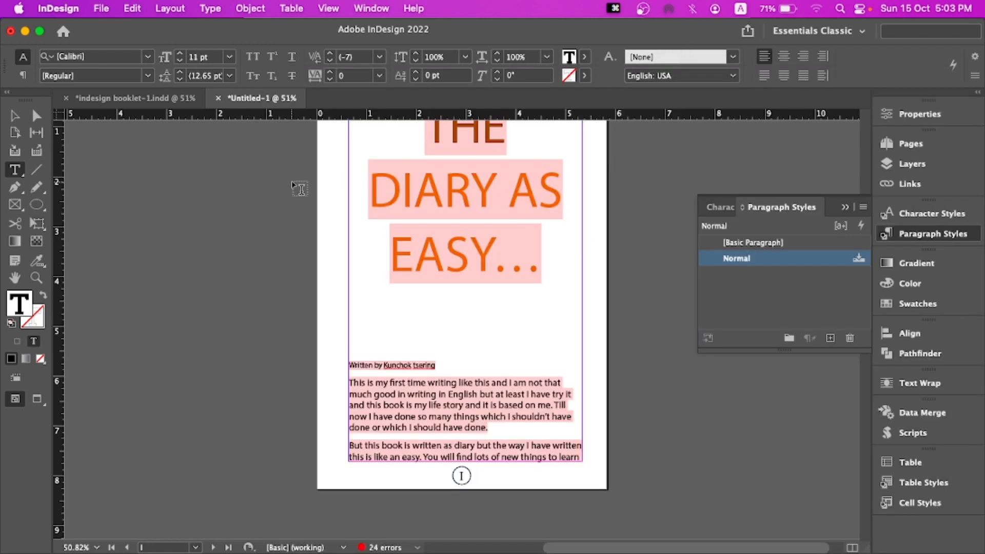
pyautogui.press('super+z')
# Set the byline's font to Poppins, then try applying Normal with overrides cleared and undo it
pyautogui.click(148, 57)
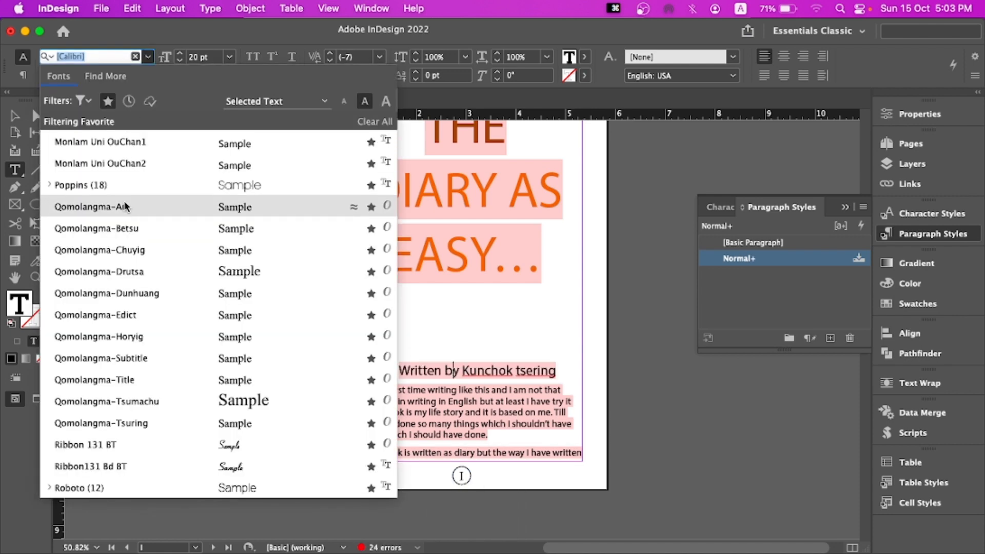
pyautogui.click(131, 186)
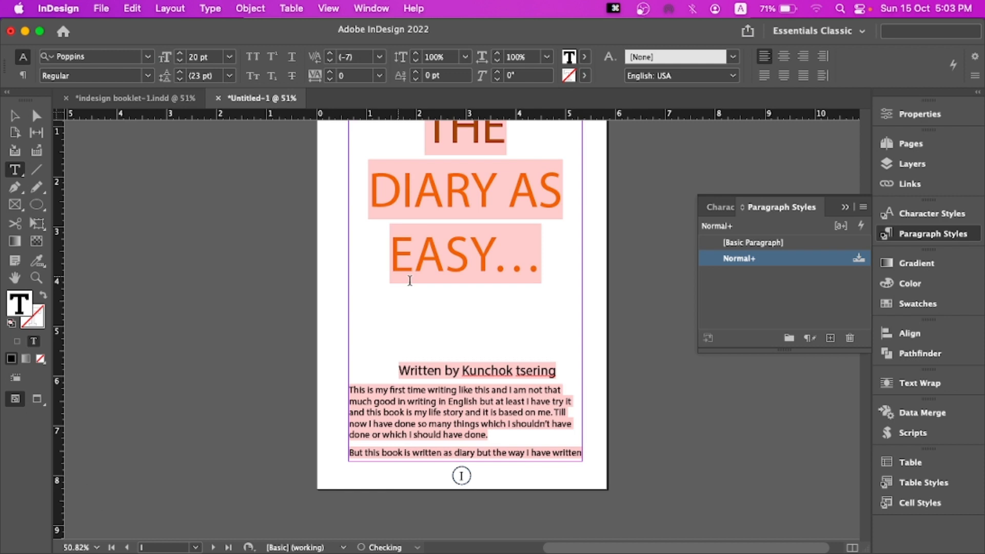
pyautogui.rightClick(738, 260)
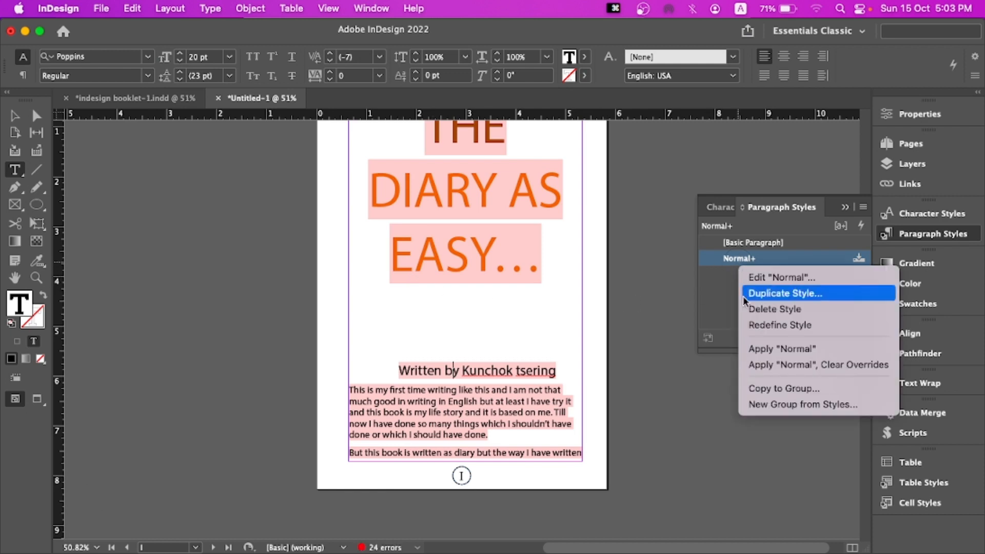
pyautogui.click(769, 365)
pyautogui.press('super+z')
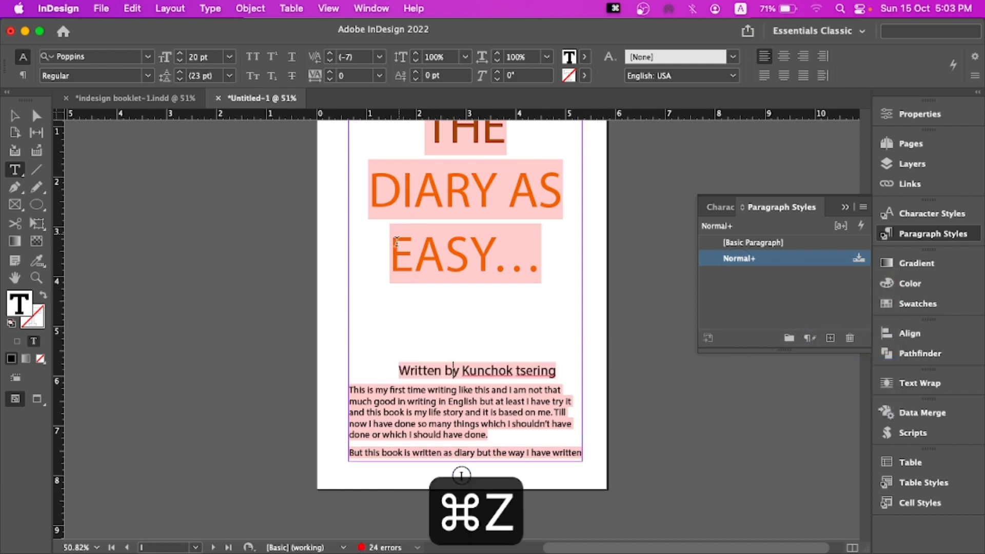
# Set the title word EASY to Poppins and redefine the Normal paragraph style from it
pyautogui.moveTo(390, 254); pyautogui.dragTo(491, 256)
pyautogui.click(148, 57)
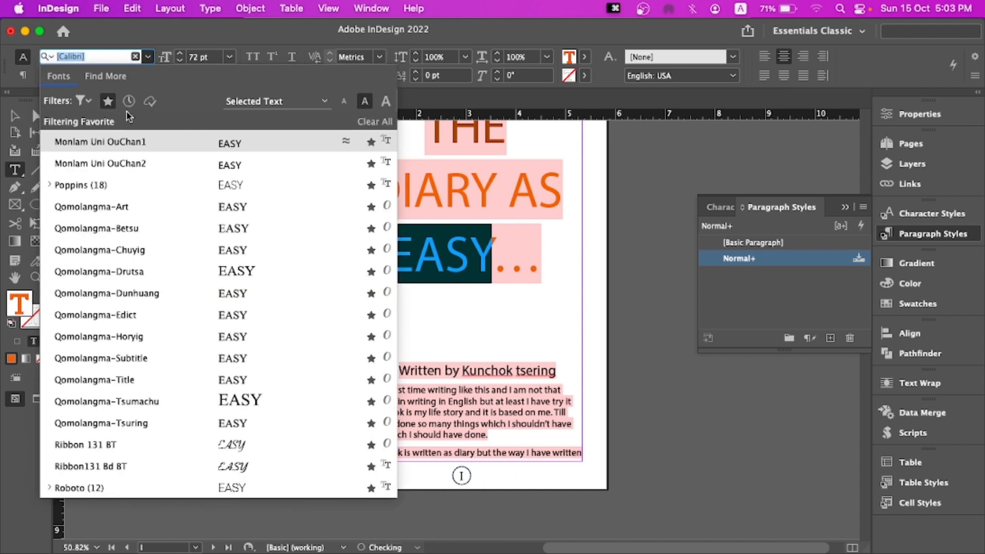
pyautogui.click(131, 186)
pyautogui.rightClick(762, 259)
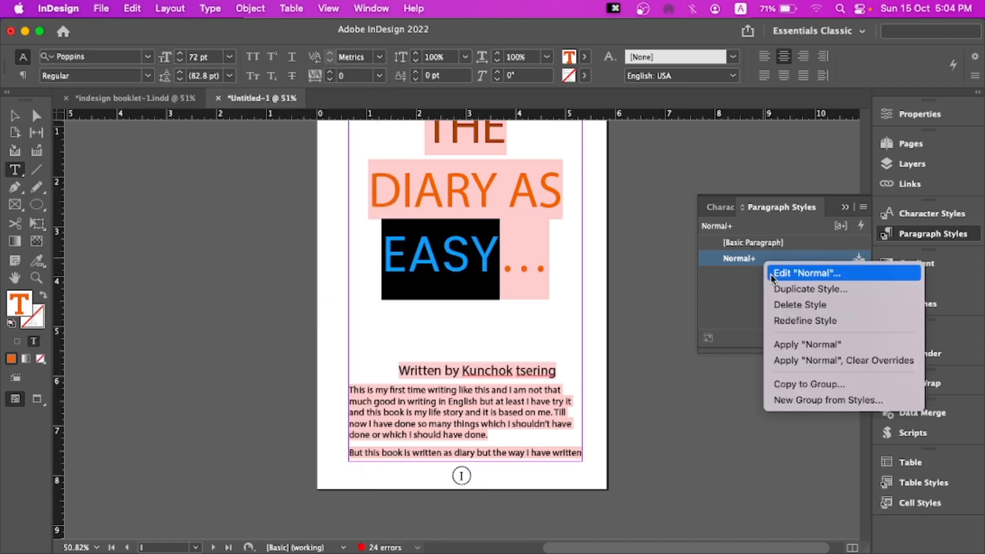
pyautogui.click(810, 318)
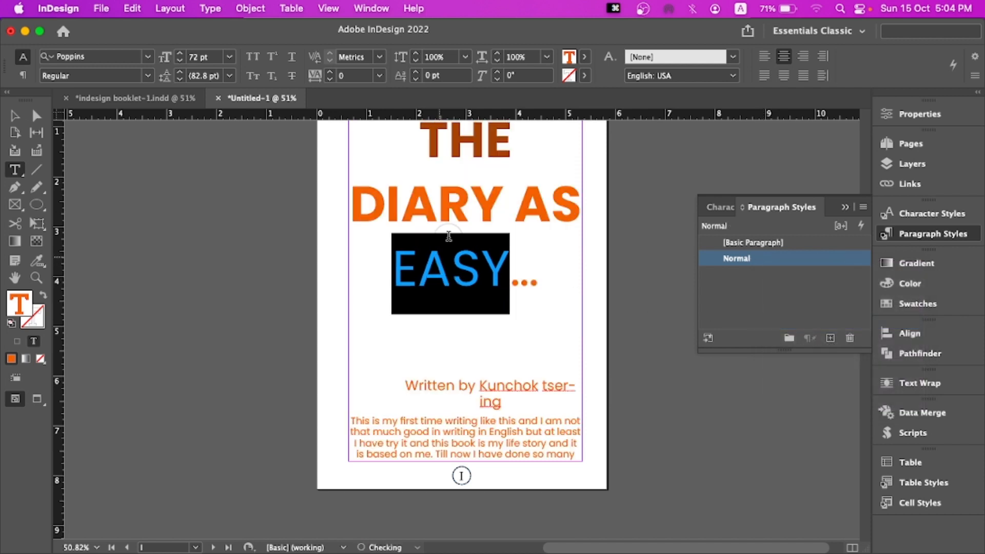
# Delete the title and the byline from the top of the first page, removing the leftover empty lines
pyautogui.click(422, 222)
pyautogui.scroll(1, 422, 221)
pyautogui.moveTo(417, 174); pyautogui.dragTo(545, 347)
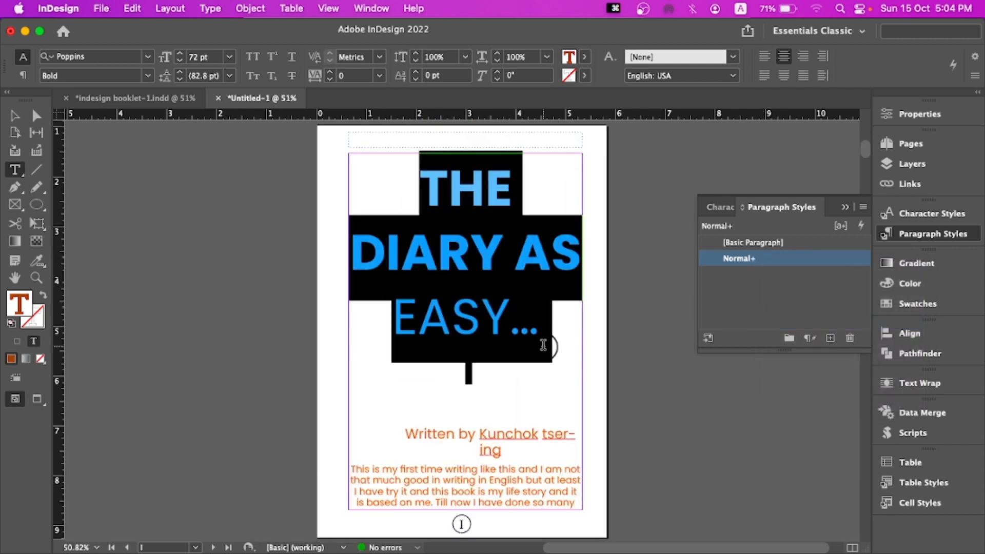
pyautogui.press('BackSpace')
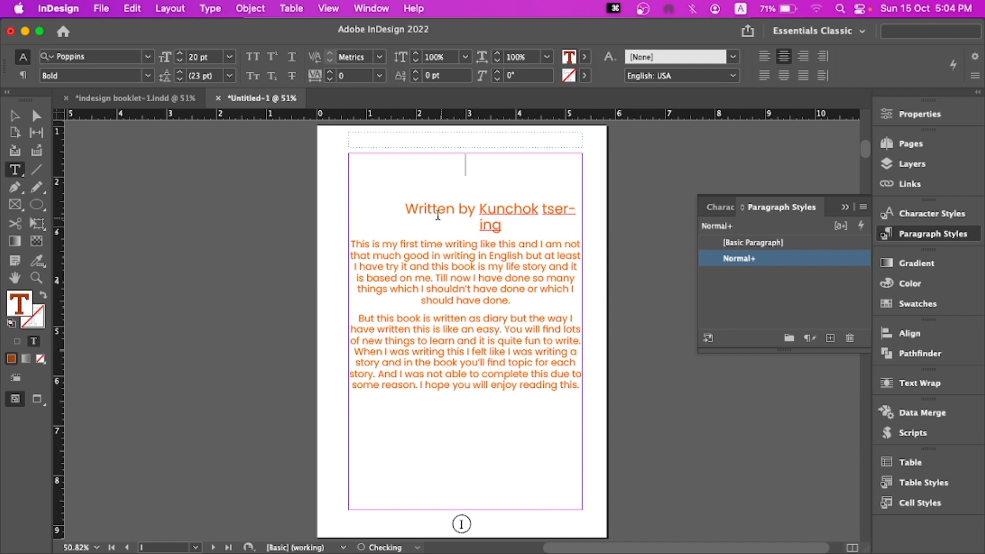
pyautogui.moveTo(401, 199); pyautogui.dragTo(512, 241)
pyautogui.press('BackSpace')
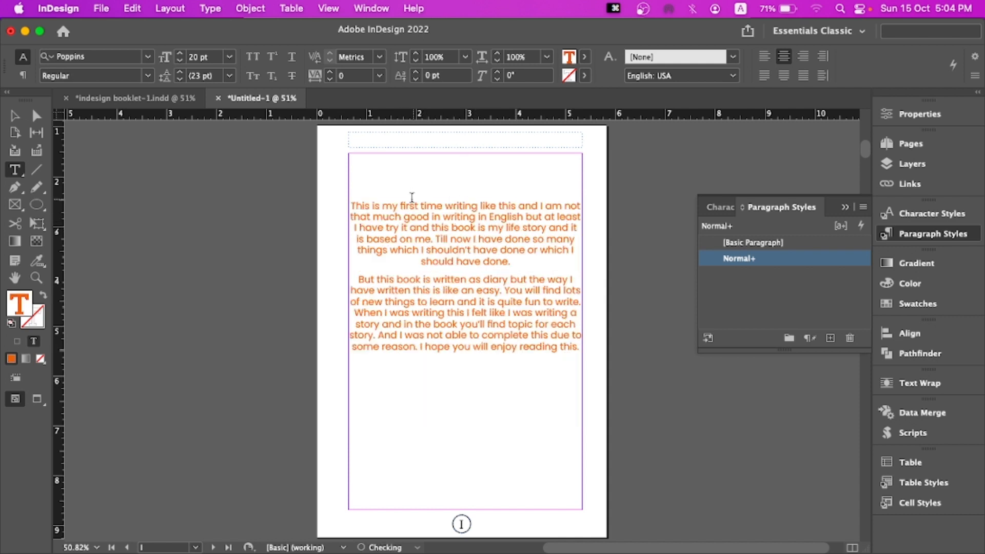
pyautogui.press('BackSpace')
pyautogui.press('BackSpace')
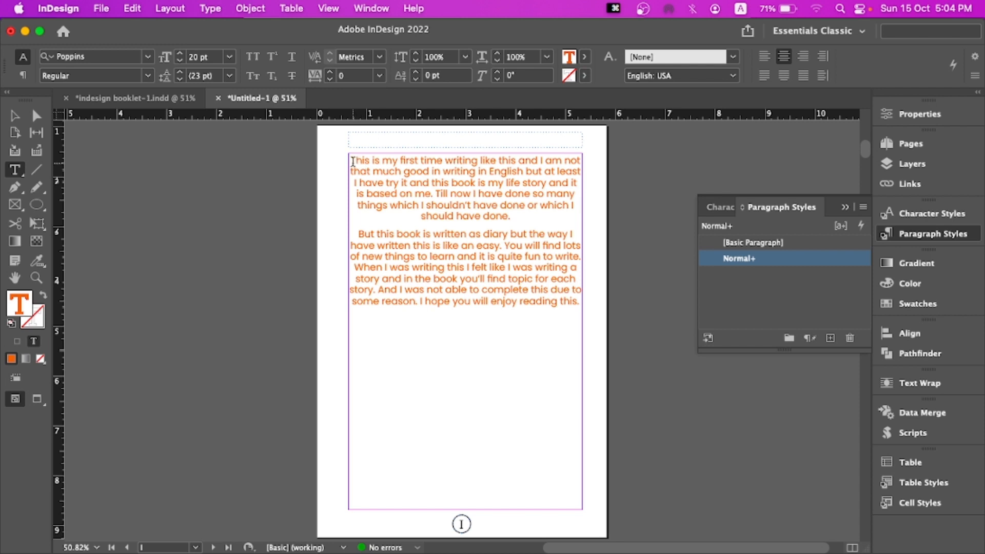
# Left-align both introduction paragraphs on the first page
pyautogui.click(765, 56)
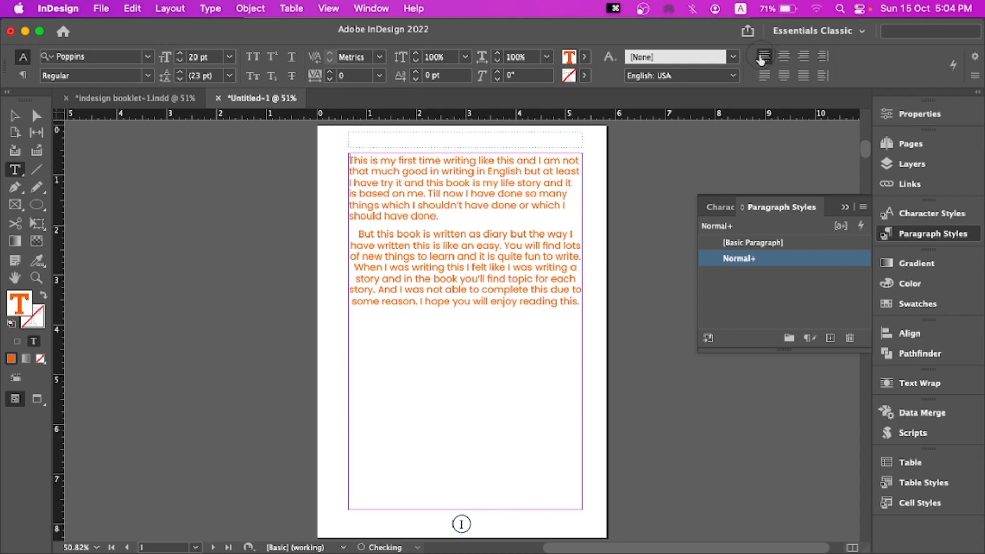
pyautogui.click(360, 228)
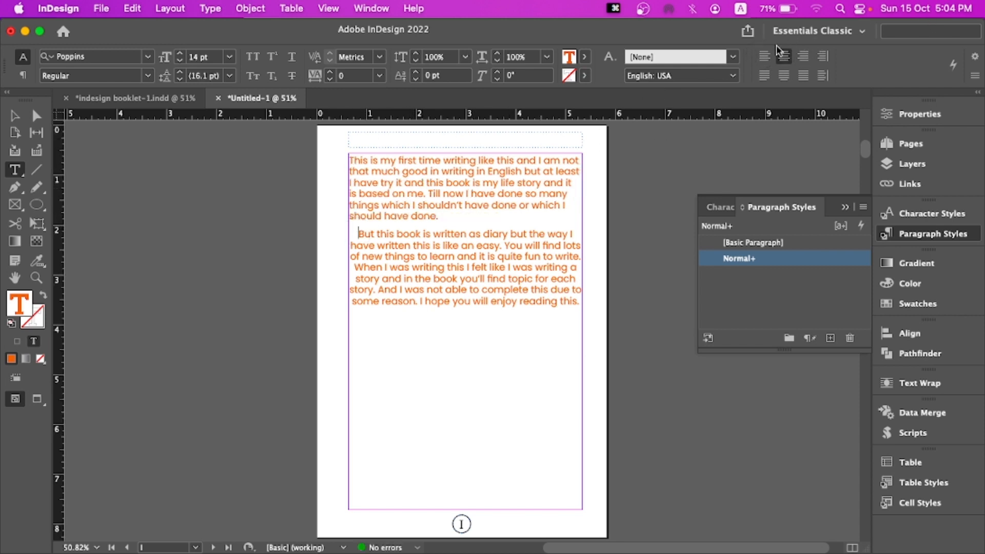
pyautogui.click(765, 56)
# Delete the umbrella icon images beside the UNDER THE RAIN heading
pyautogui.scroll(-5, 451, 266)
pyautogui.scroll(-3, 461, 264)
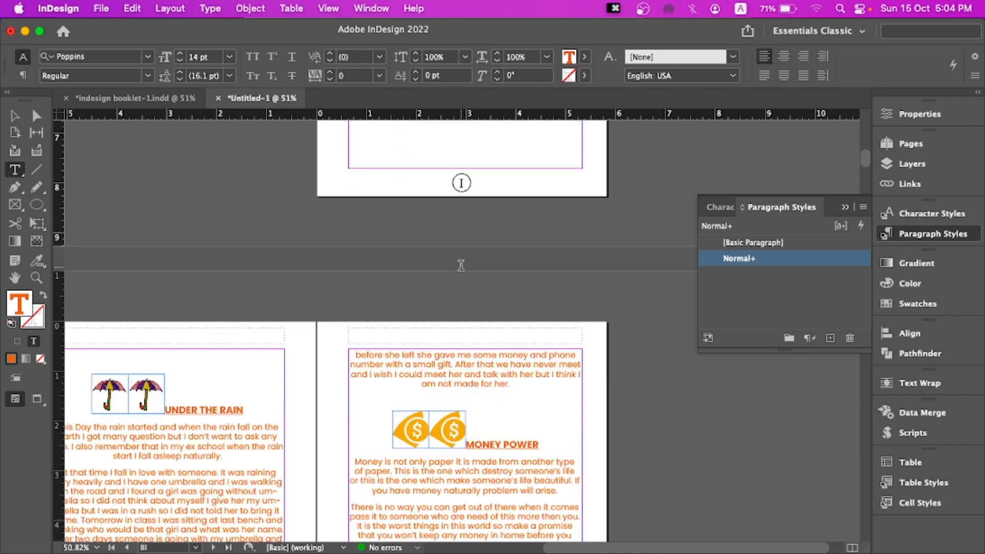
pyautogui.scroll(-2, 461, 263)
pyautogui.click(175, 256)
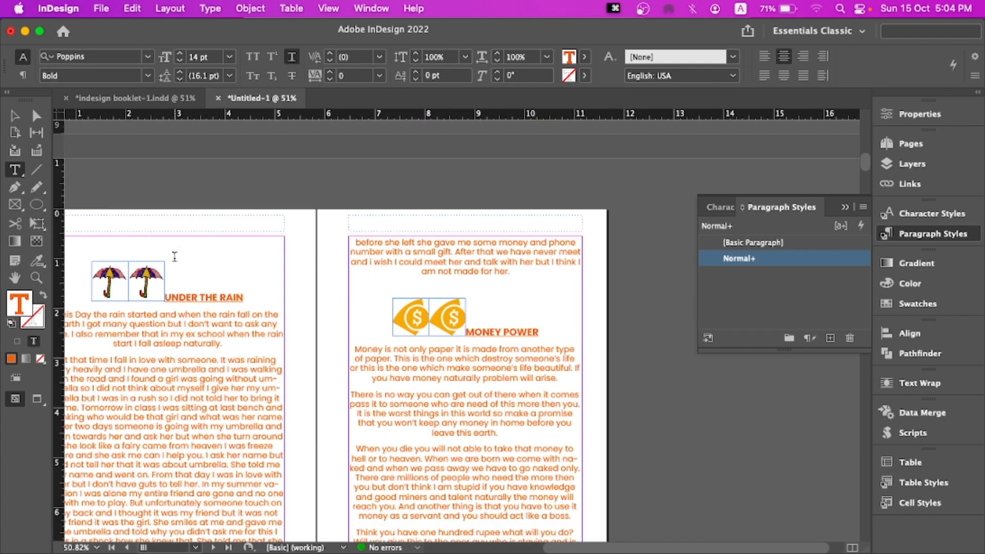
pyautogui.press('super+shift+a')
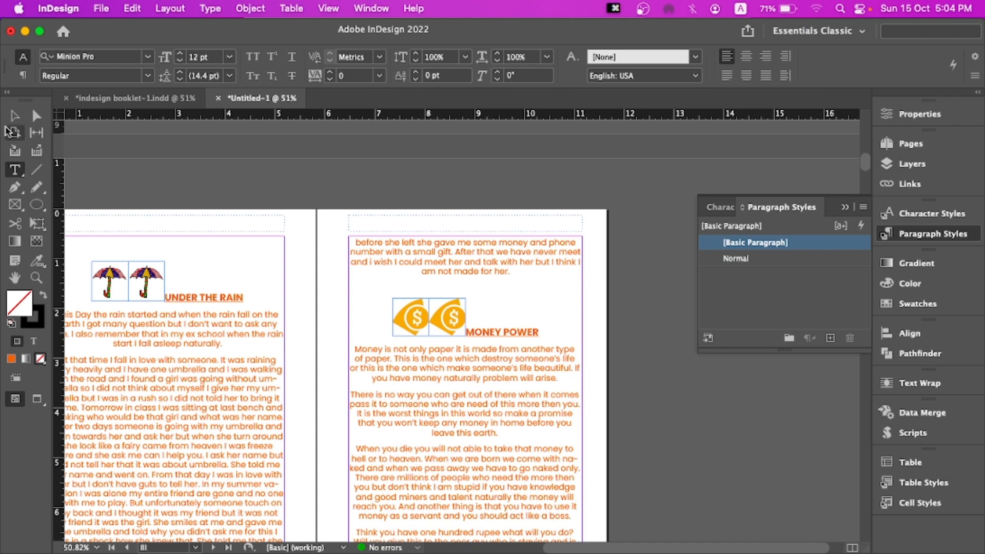
pyautogui.click(6, 118)
pyautogui.click(117, 284)
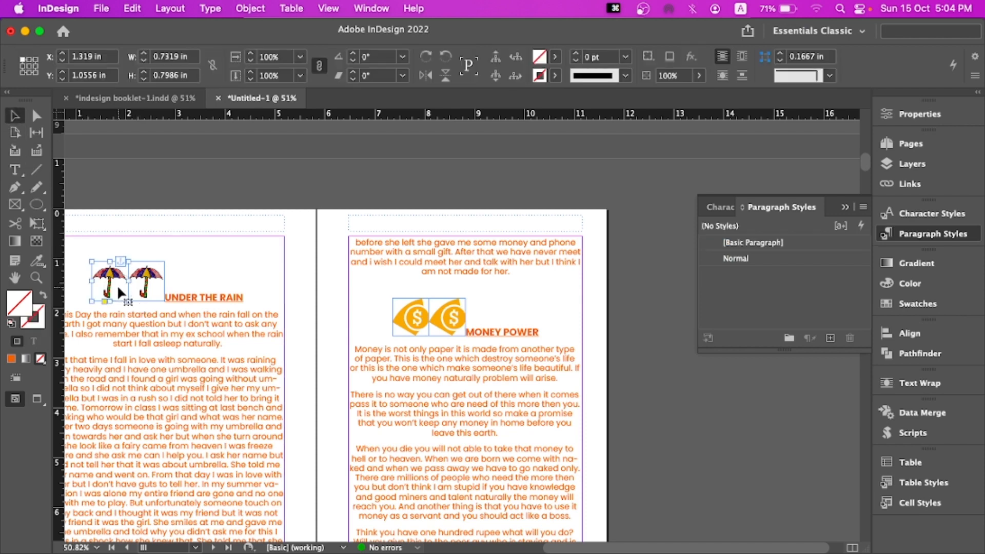
pyautogui.press('BackSpace')
# Delete the coin icon images beside the MONEY POWER heading
pyautogui.press('BackSpace')
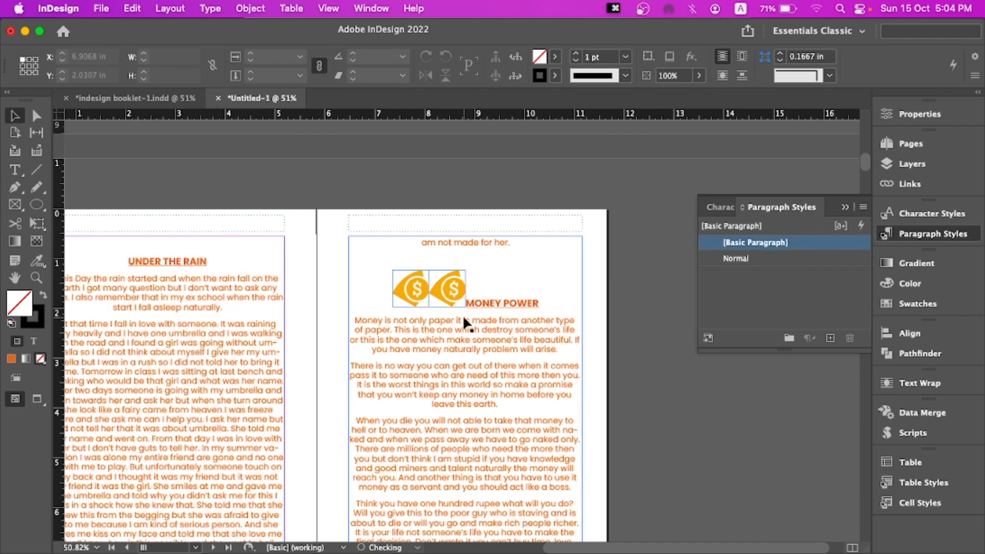
pyautogui.click(425, 295)
pyautogui.press('BackSpace')
pyautogui.click(431, 289)
pyautogui.press('BackSpace')
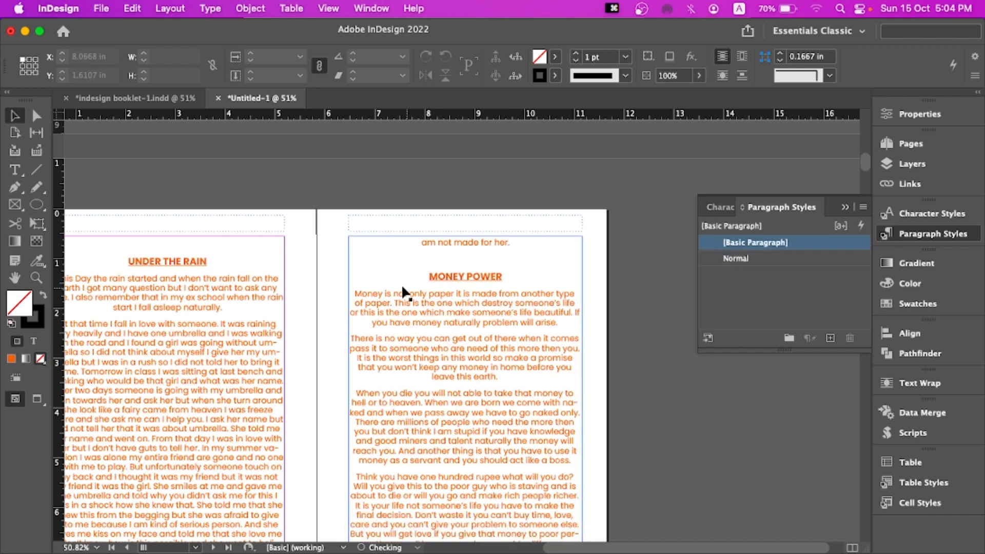
# Scroll through the story's pages to review the imported text and its formatting
pyautogui.doubleClick(183, 250)
pyautogui.click(125, 255)
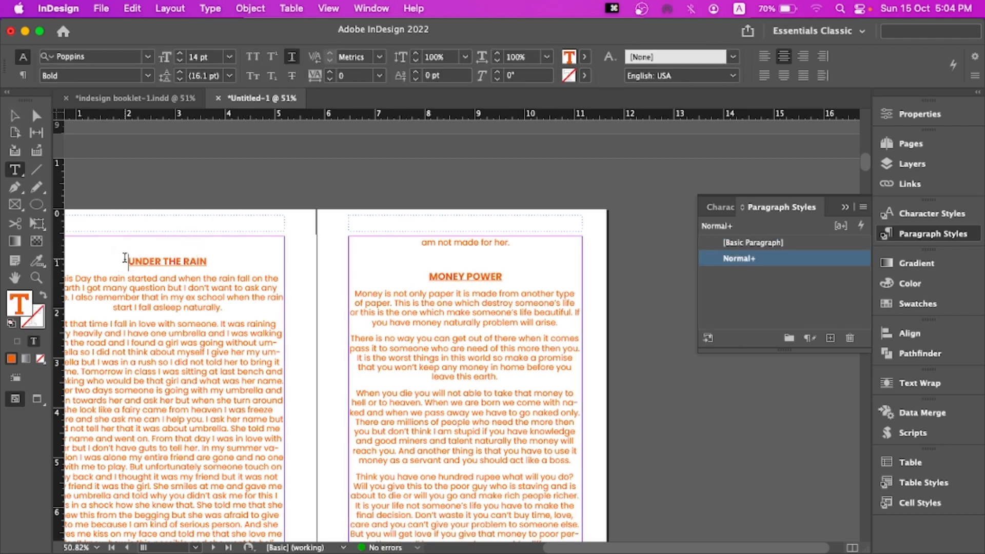
pyautogui.scroll(-10, 325, 308)
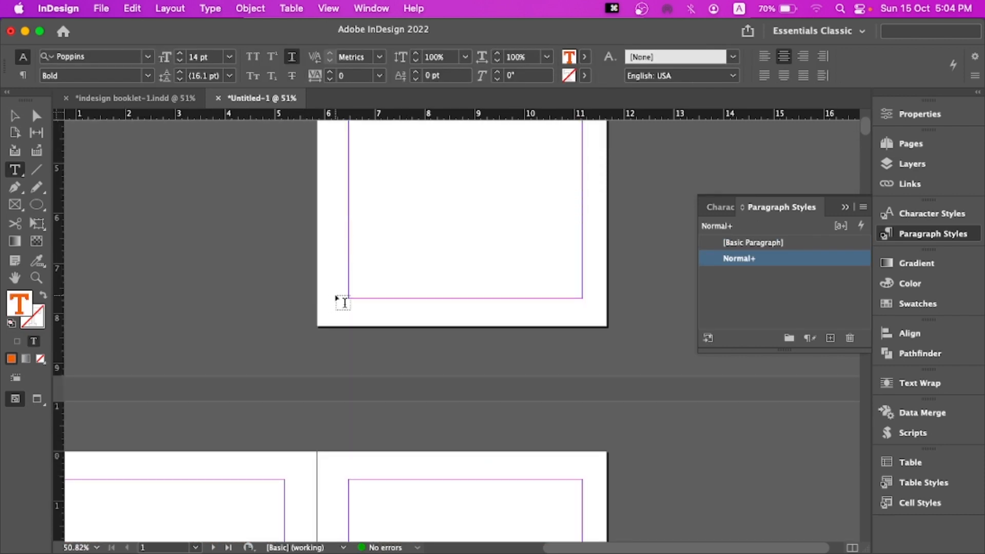
pyautogui.scroll(3, 336, 301)
pyautogui.scroll(10, 344, 302)
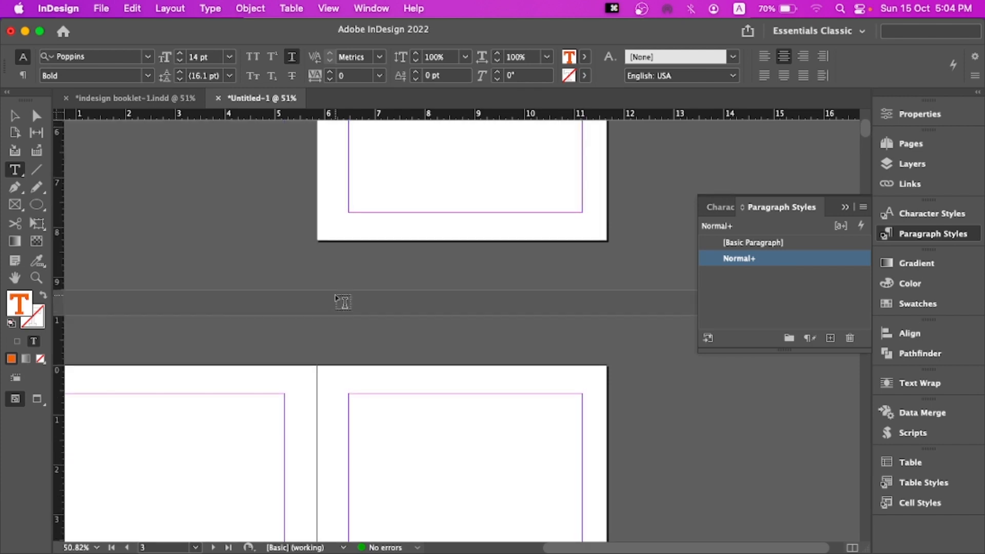
pyautogui.scroll(-15, 343, 302)
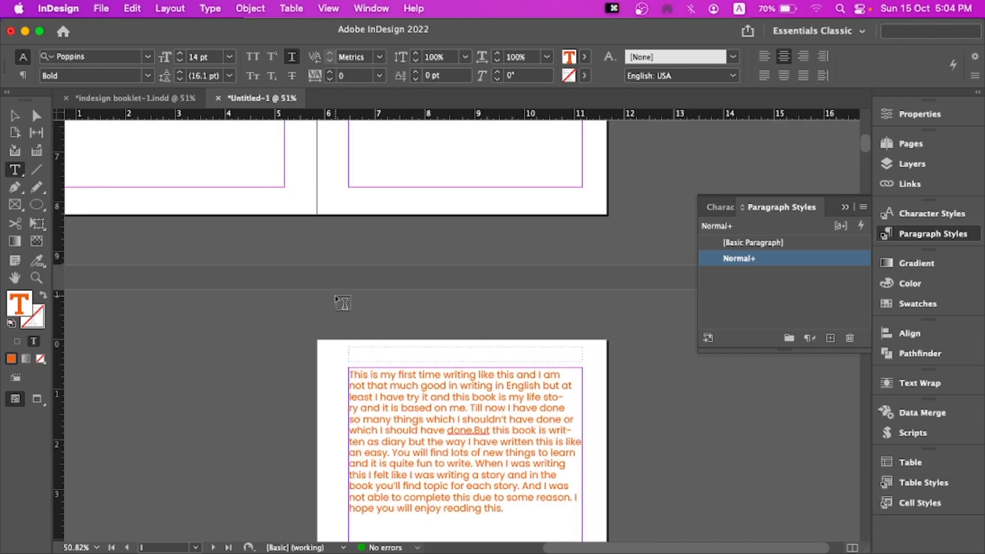
pyautogui.scroll(-15, 344, 303)
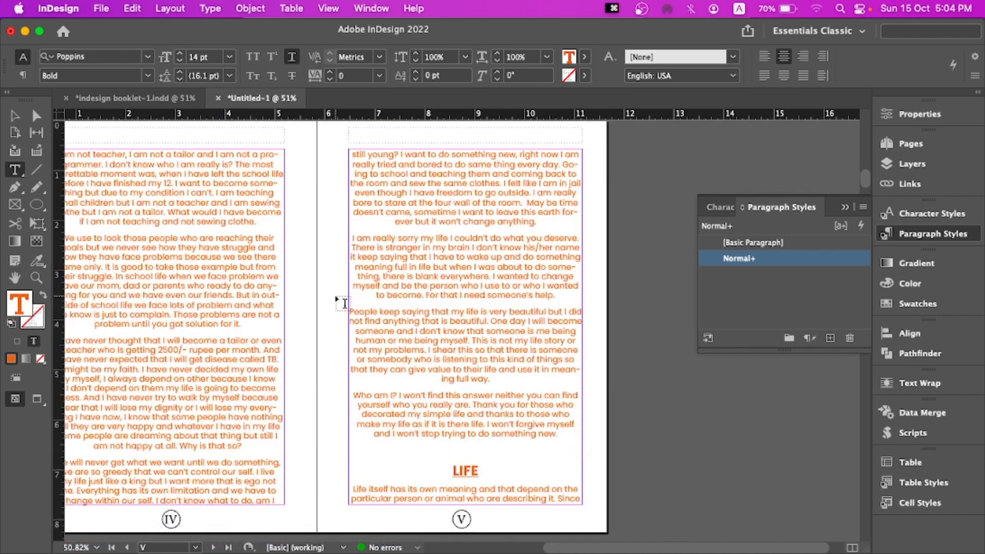
pyautogui.scroll(-10, 343, 303)
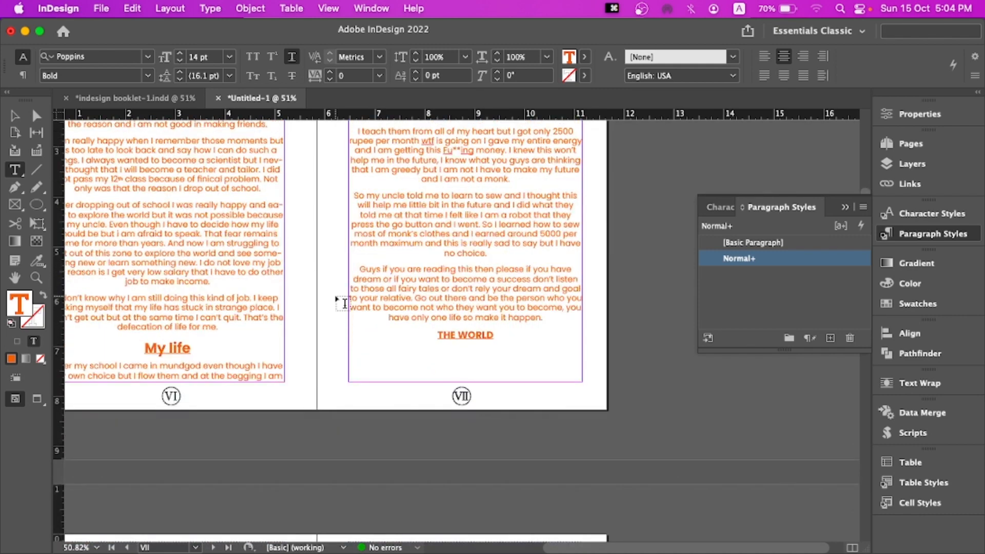
pyautogui.scroll(-20, 342, 303)
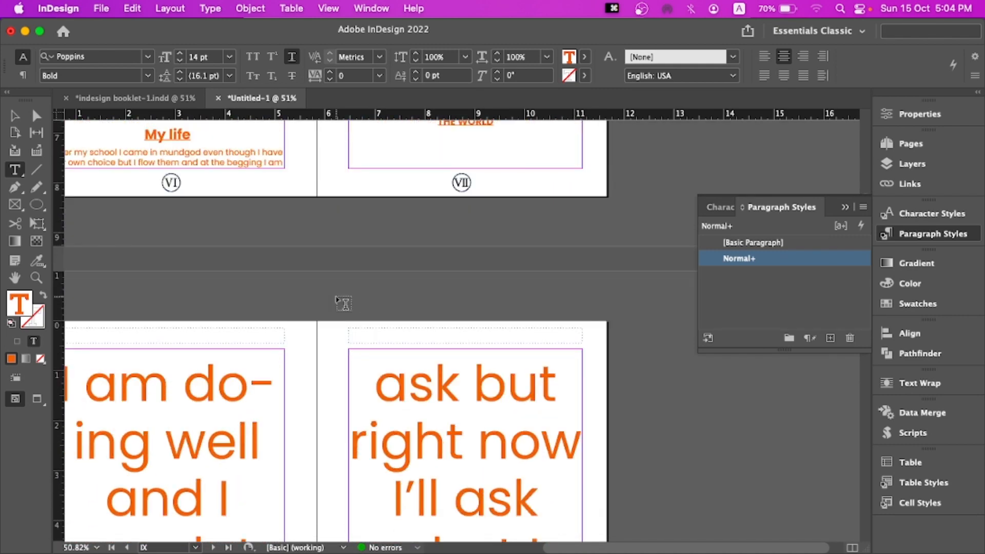
pyautogui.scroll(-20, 343, 302)
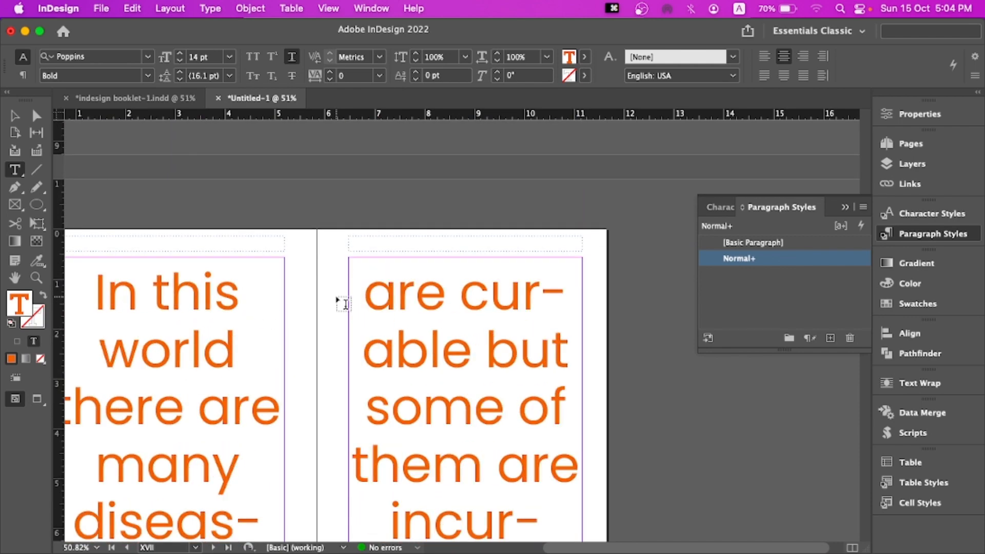
pyautogui.scroll(-20, 343, 302)
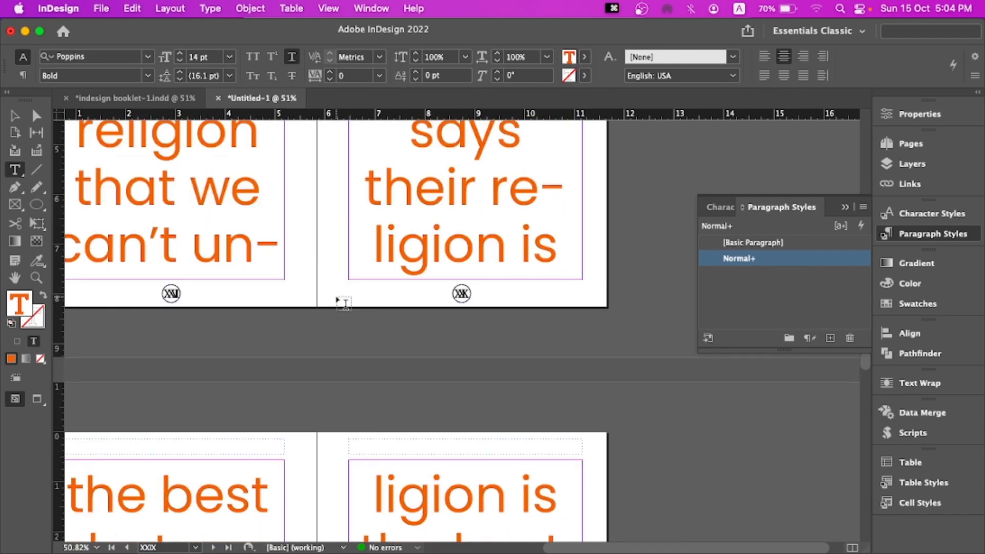
pyautogui.scroll(-15, 343, 303)
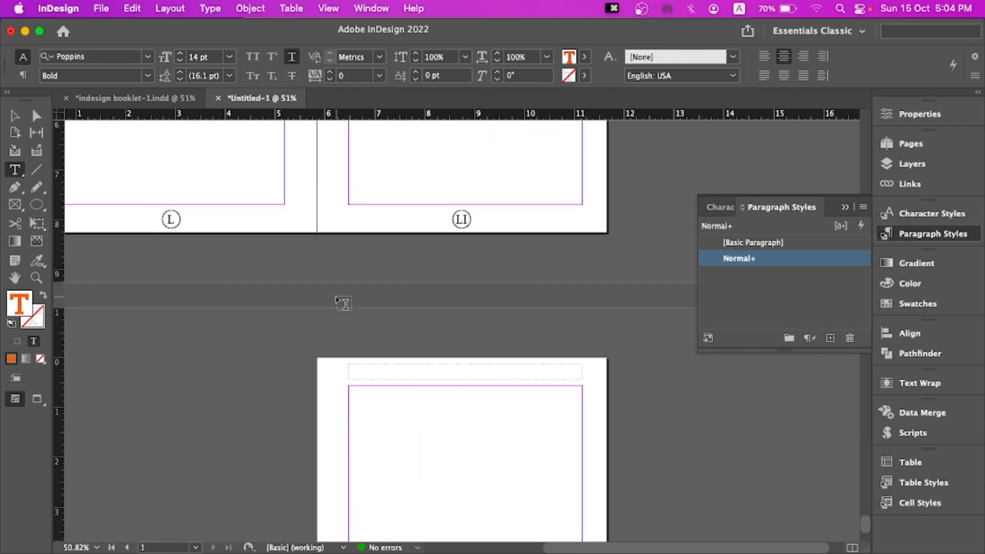
pyautogui.scroll(6, 344, 303)
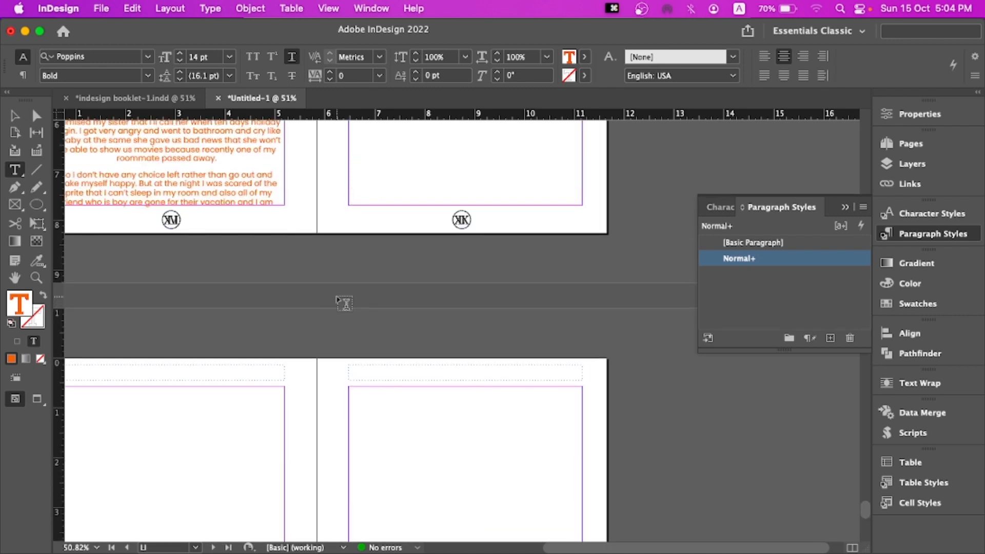
# Select all the story text and set it to Poppins Thin Italic at 14 pt
pyautogui.click(579, 246)
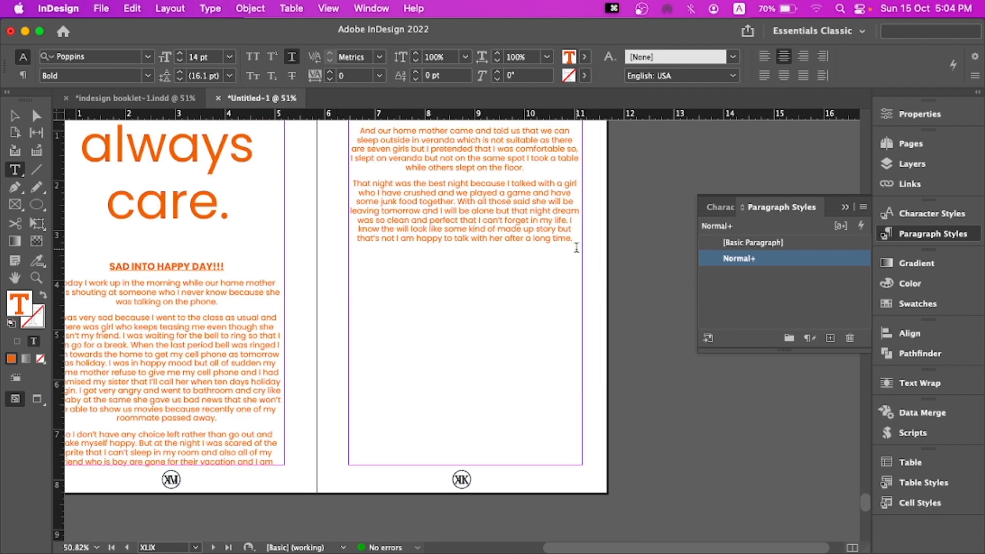
pyautogui.press('super+a')
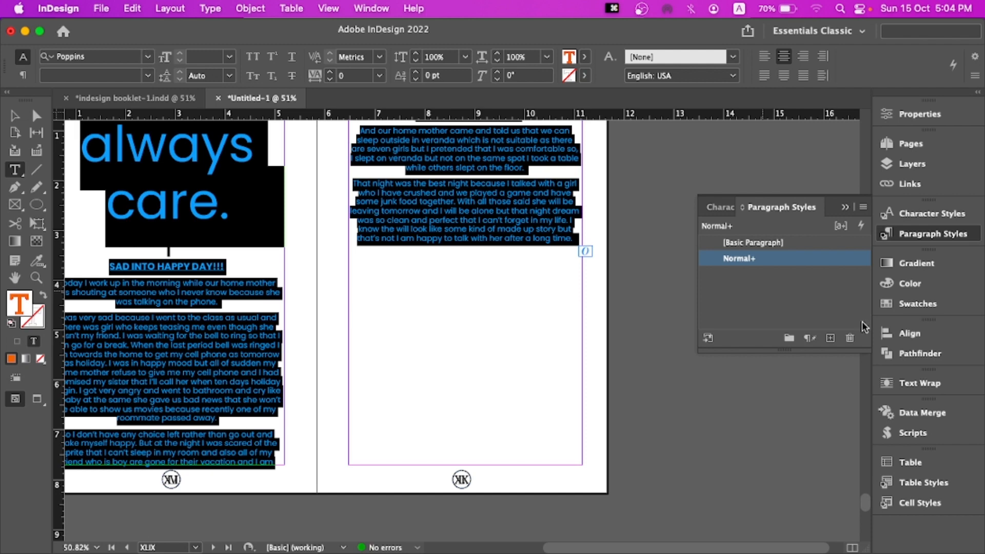
pyautogui.rightClick(766, 261)
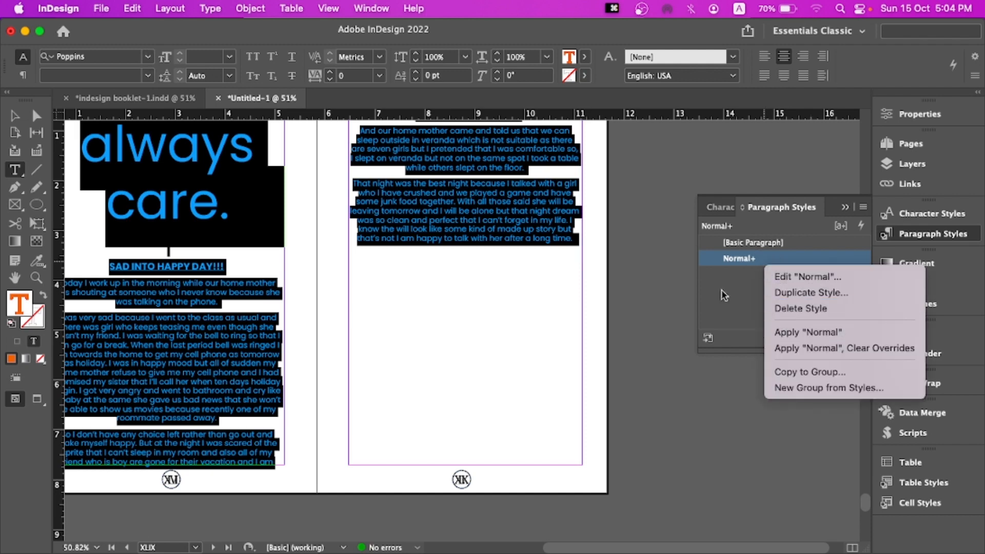
pyautogui.click(150, 56)
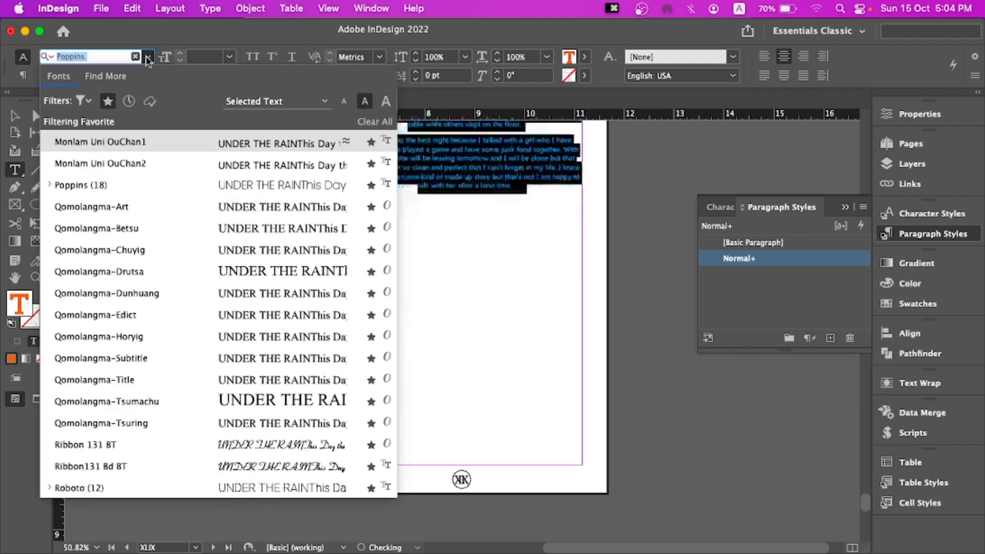
pyautogui.click(149, 56)
pyautogui.click(139, 189)
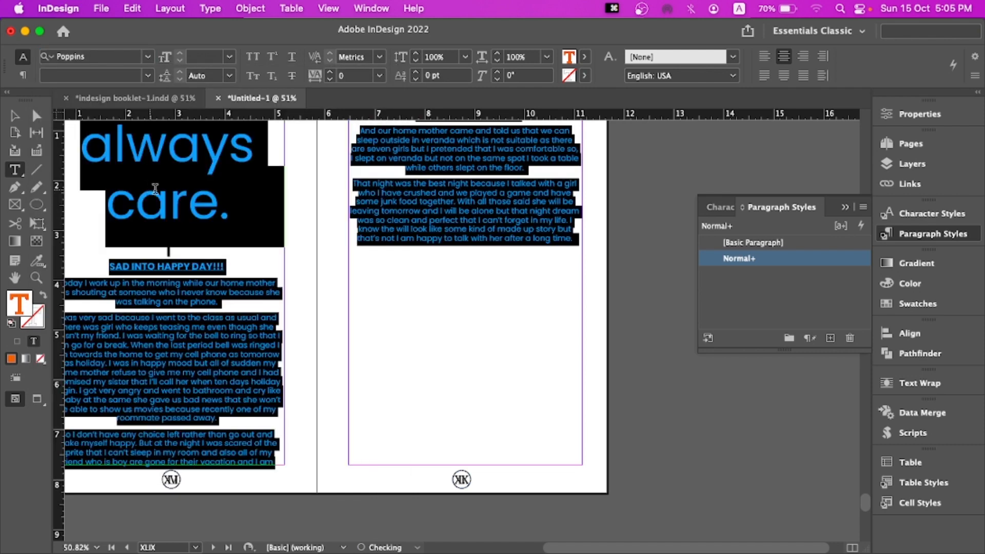
pyautogui.click(148, 77)
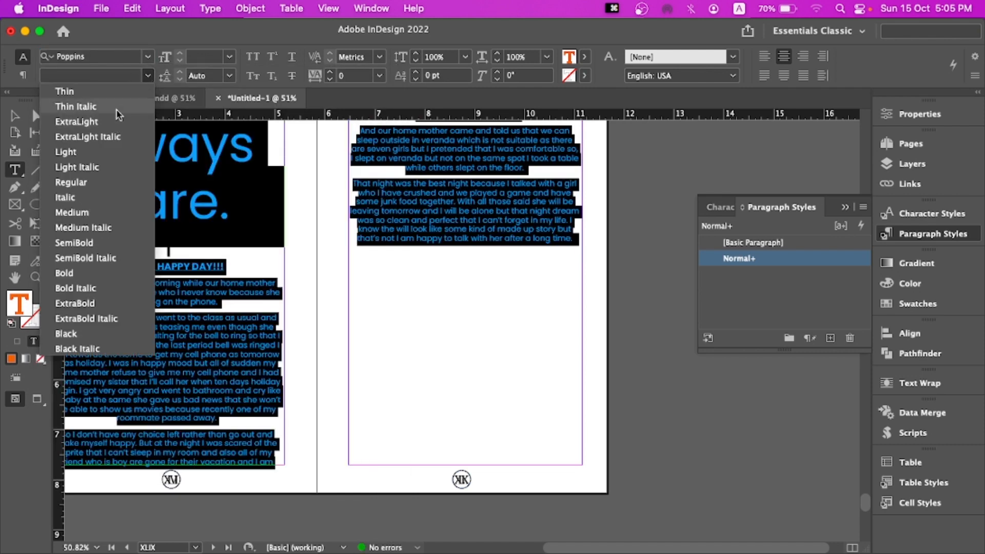
pyautogui.click(77, 107)
pyautogui.click(229, 57)
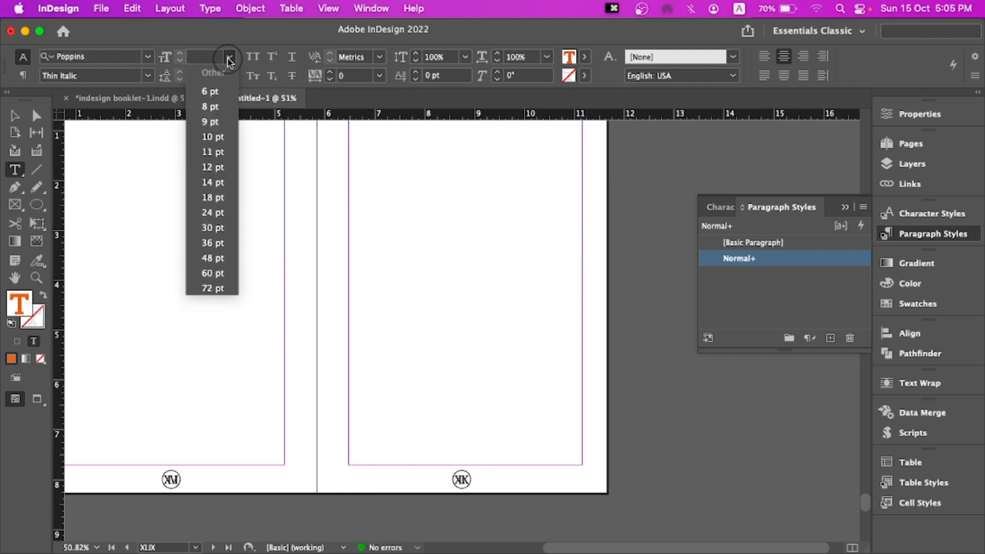
pyautogui.click(213, 182)
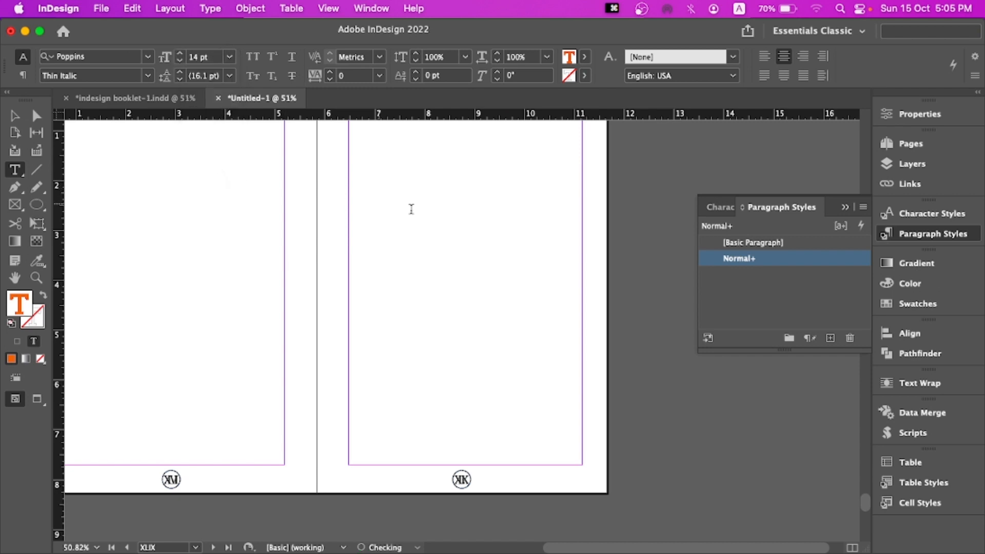
# Left-align the whole selected story and set its text colour to Black
pyautogui.scroll(-10, 474, 260)
pyautogui.scroll(15, 488, 265)
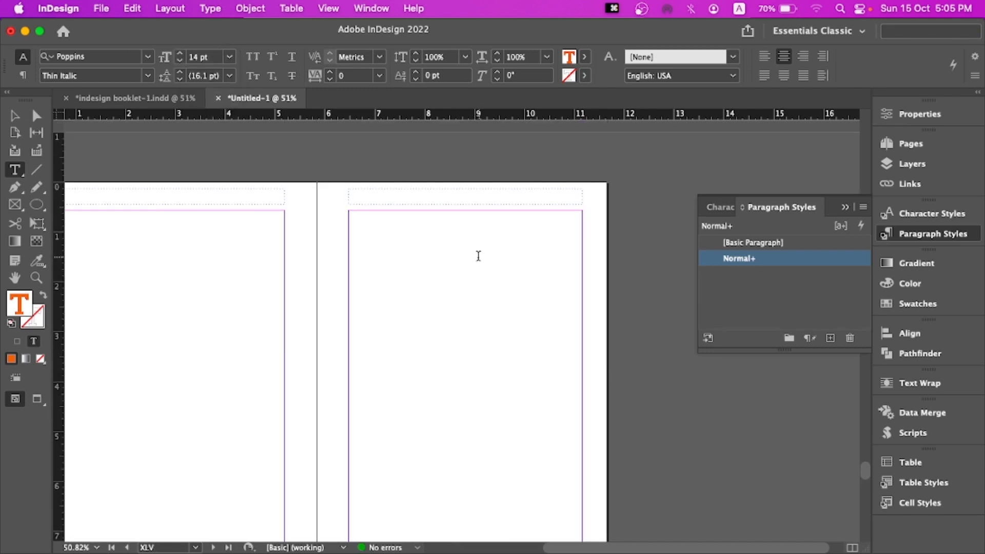
pyautogui.scroll(20, 486, 264)
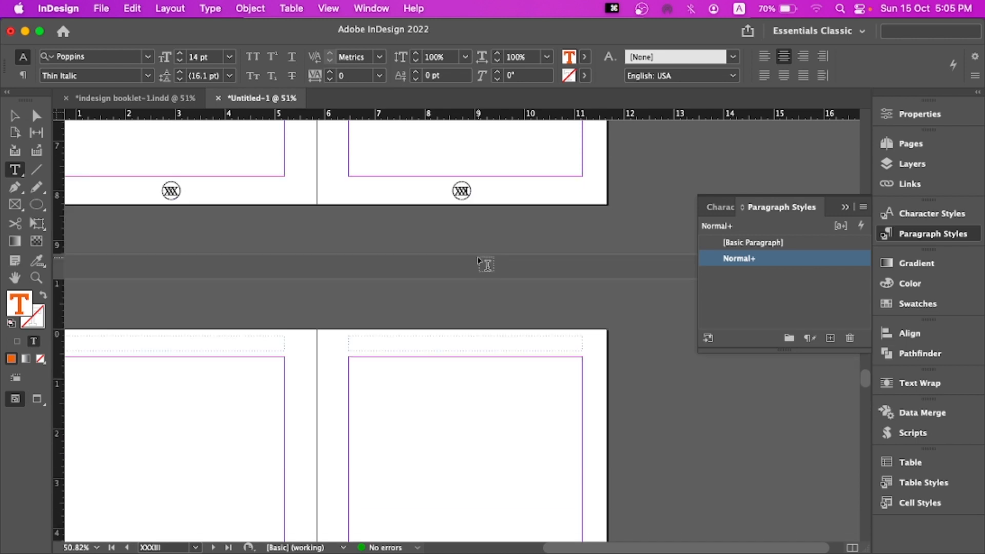
pyautogui.scroll(-2, 485, 264)
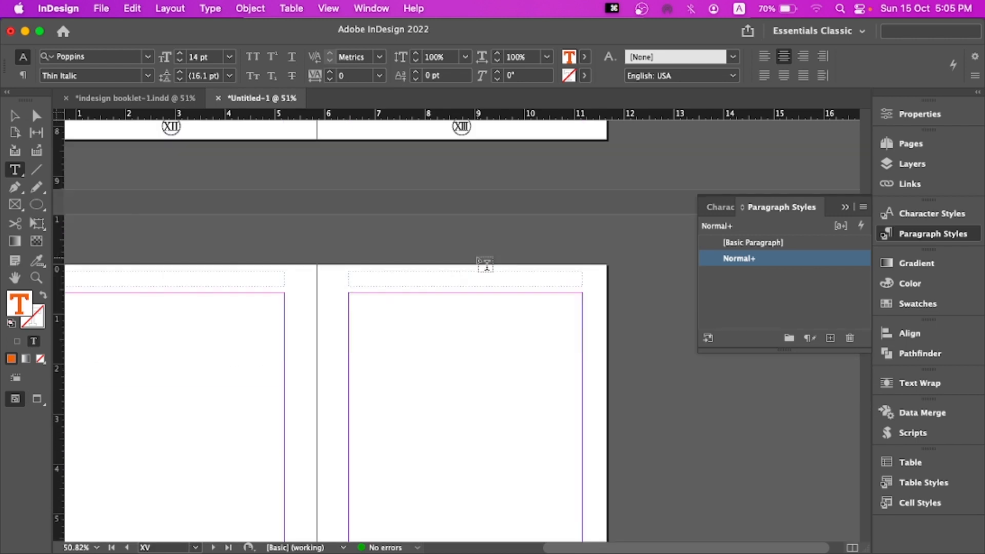
pyautogui.scroll(-1, 484, 264)
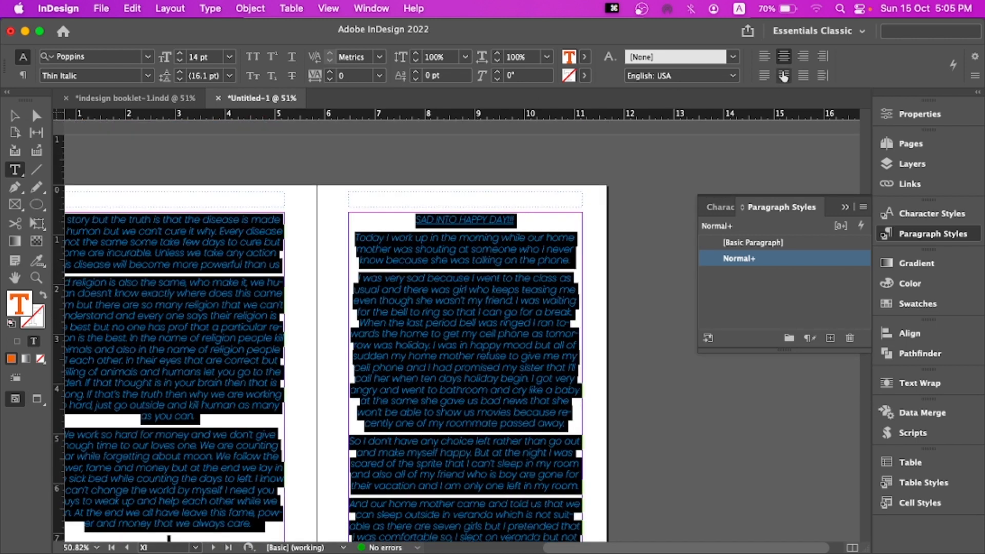
pyautogui.click(764, 56)
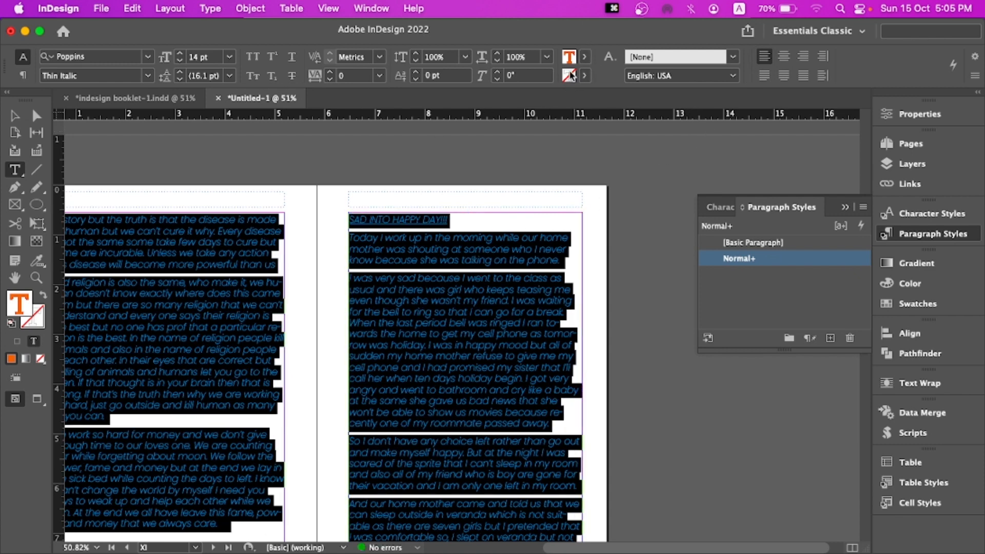
pyautogui.click(584, 57)
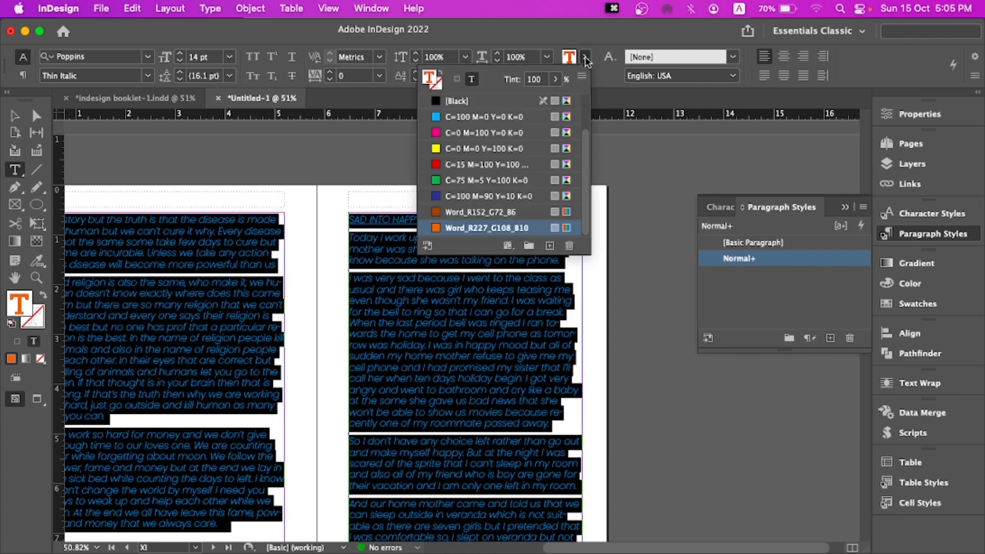
pyautogui.click(468, 101)
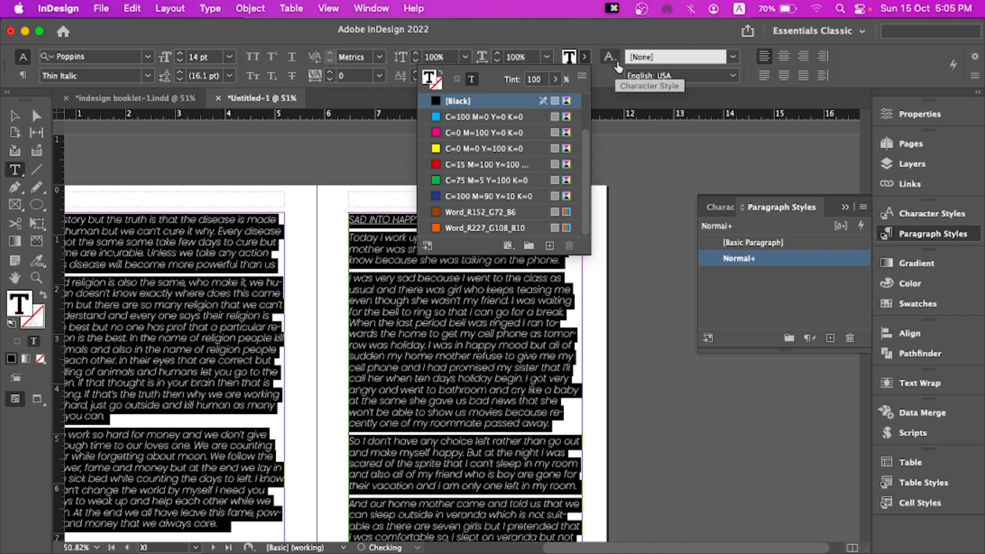
# Cut the entire selected story text out of the frames
pyautogui.rightClick(739, 260)
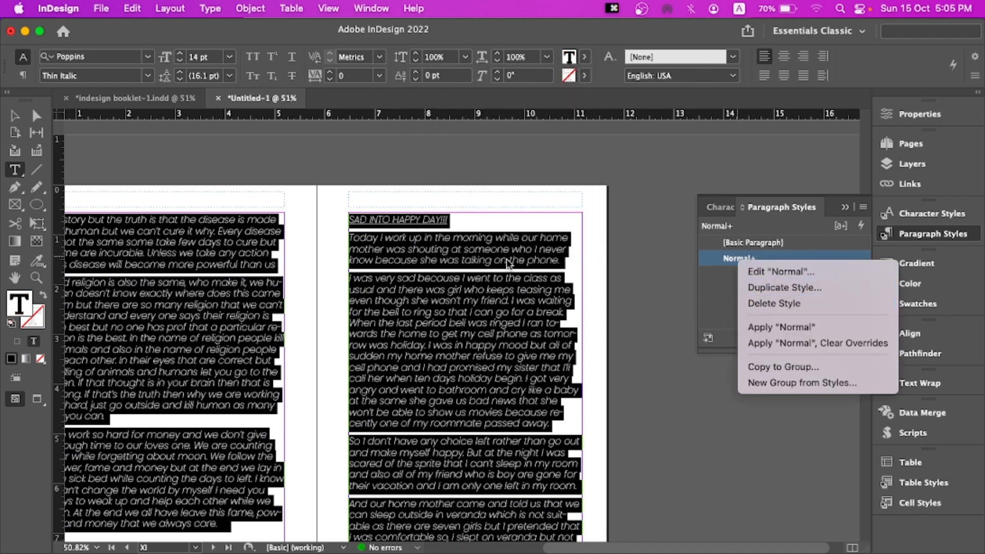
pyautogui.press('super+x')
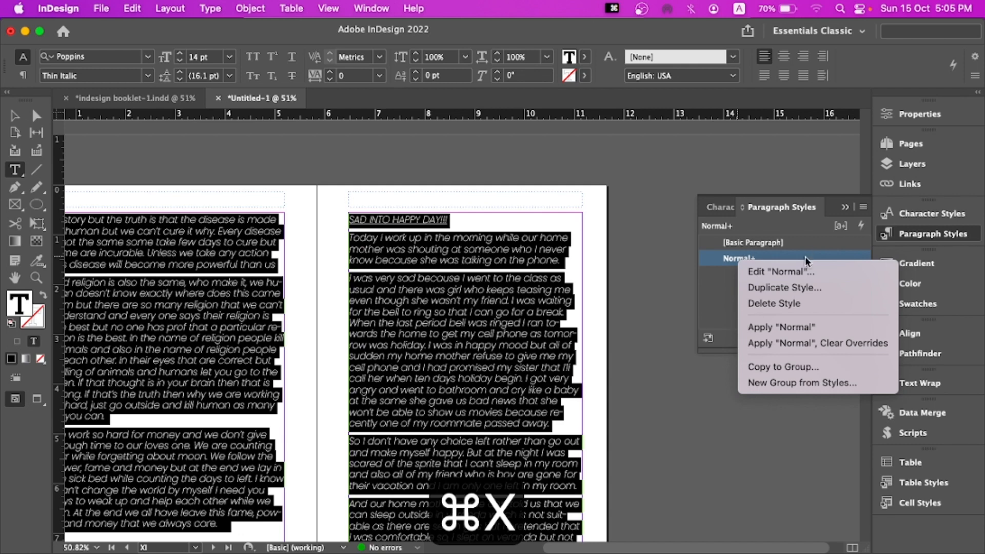
pyautogui.press('Escape')
pyautogui.press('super+x')
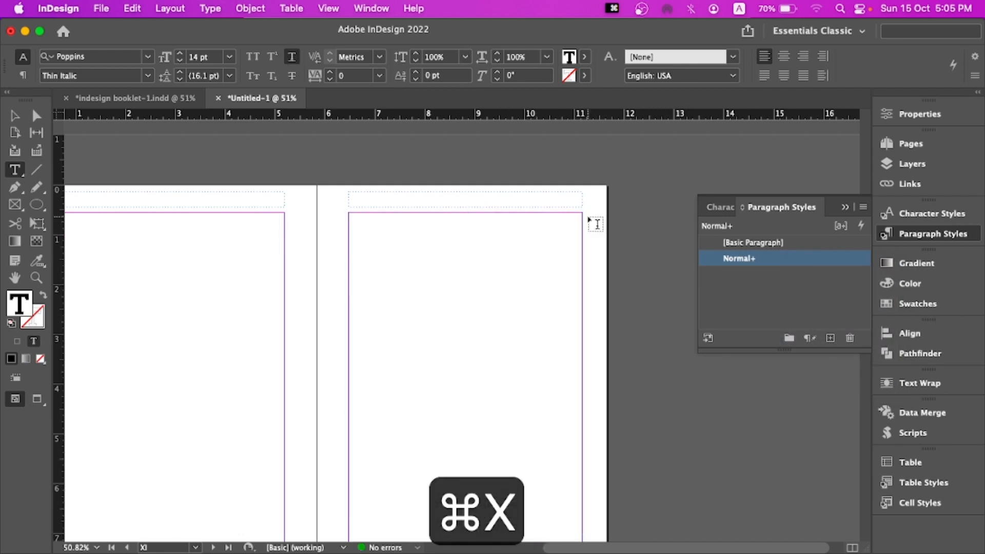
# Open the Pages panel, go to page I and examine its preface text and the empty pages that follow
pyautogui.click(909, 144)
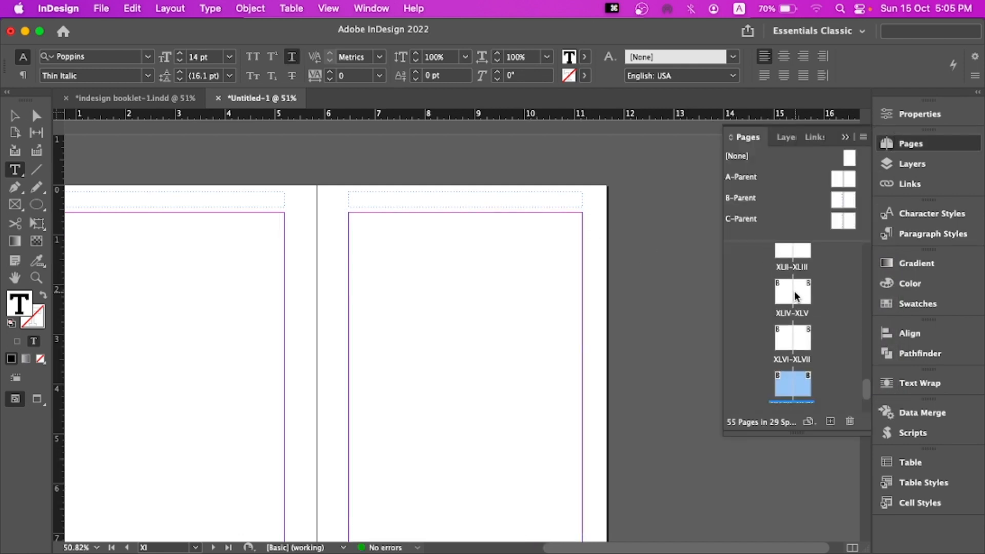
pyautogui.scroll(15, 794, 291)
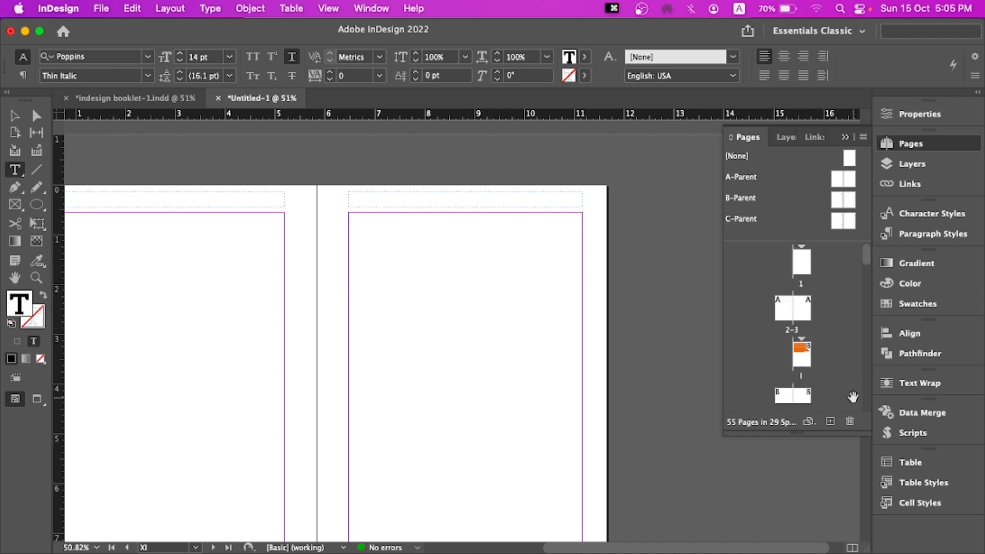
pyautogui.doubleClick(794, 354)
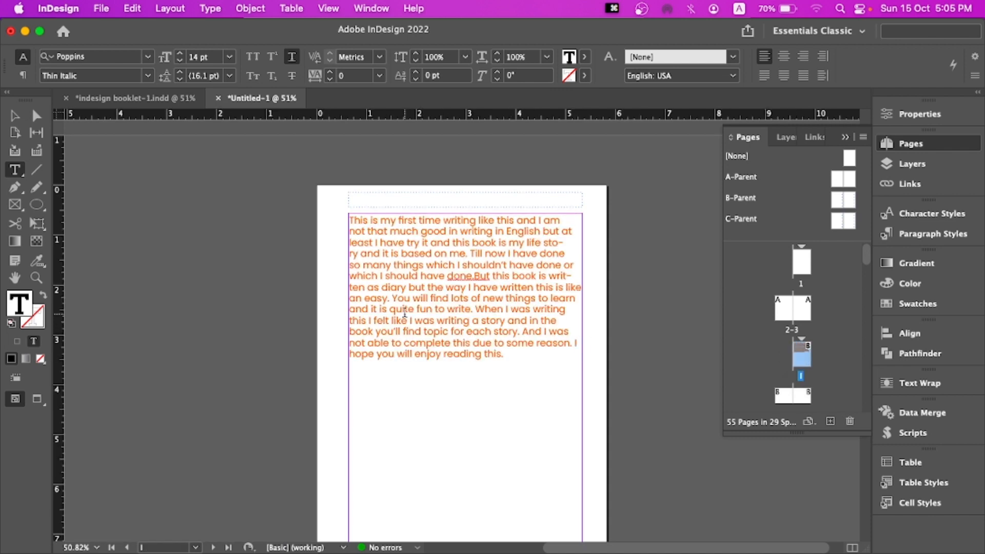
pyautogui.click(354, 220)
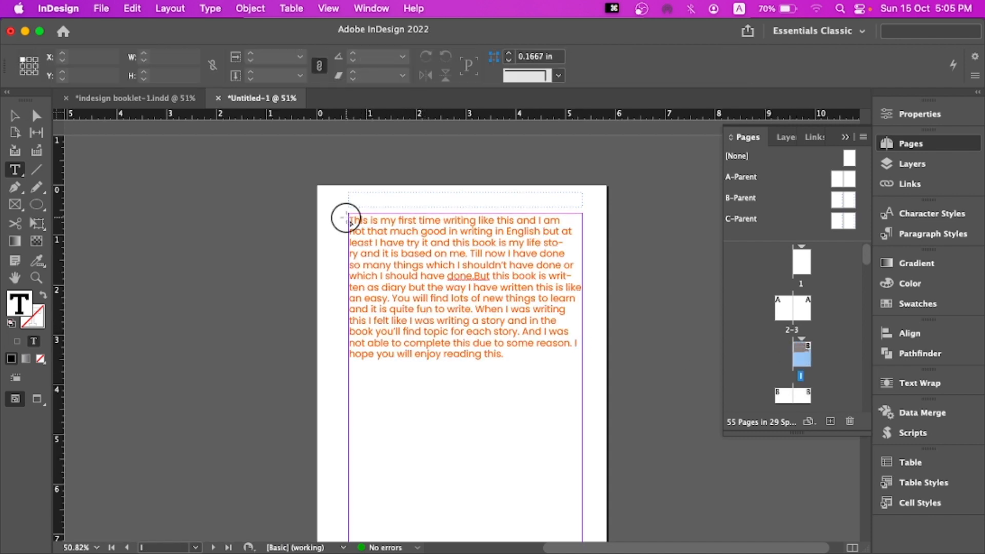
pyautogui.moveTo(354, 220); pyautogui.dragTo(514, 344)
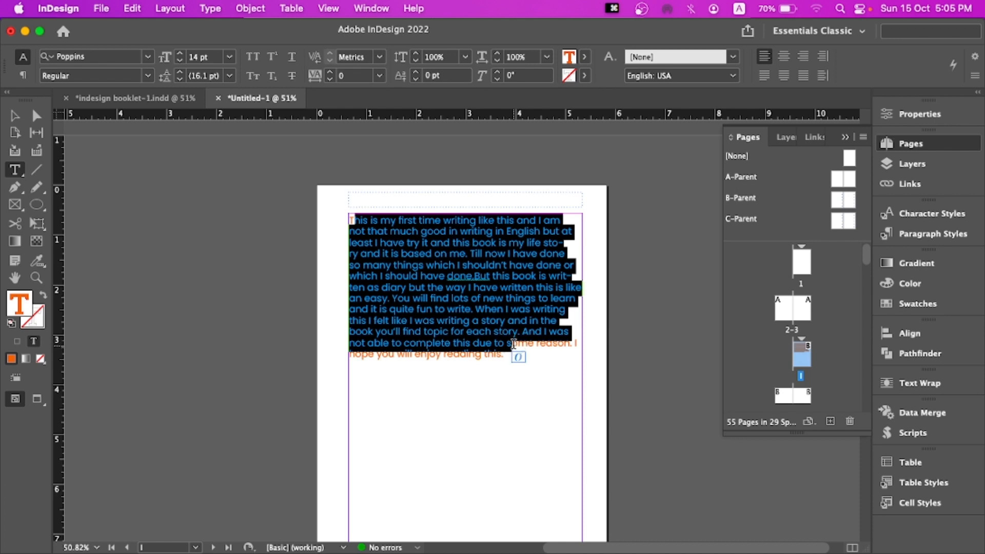
pyautogui.moveTo(351, 218); pyautogui.dragTo(510, 358)
pyautogui.scroll(-5, 499, 361)
pyautogui.scroll(-3, 499, 360)
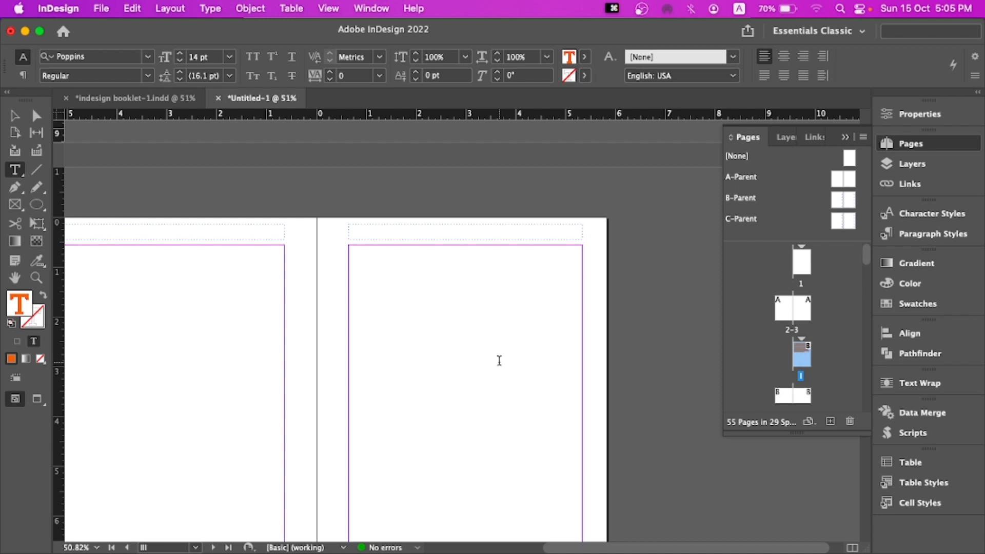
pyautogui.scroll(-2, 499, 361)
pyautogui.scroll(1, 502, 364)
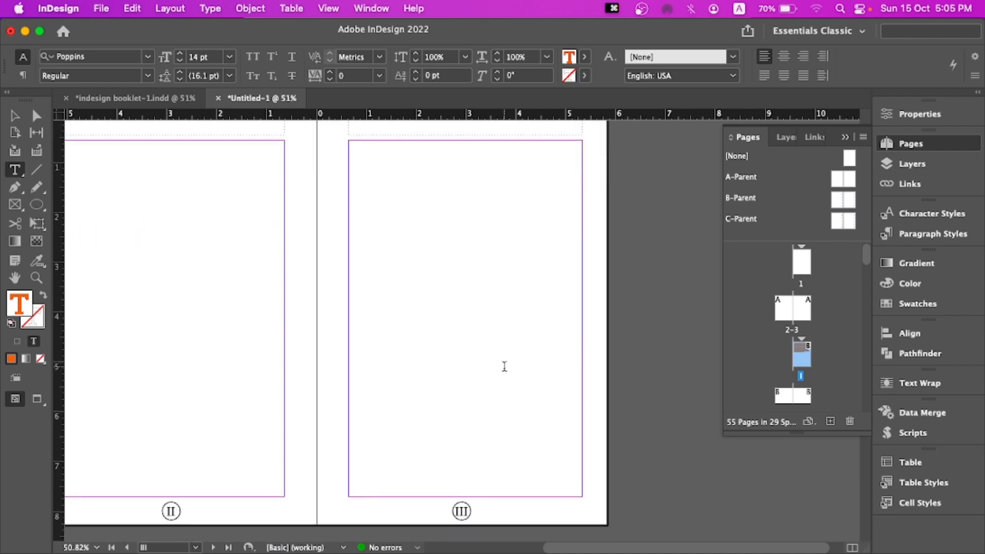
pyautogui.scroll(6, 507, 367)
pyautogui.scroll(-2, 506, 367)
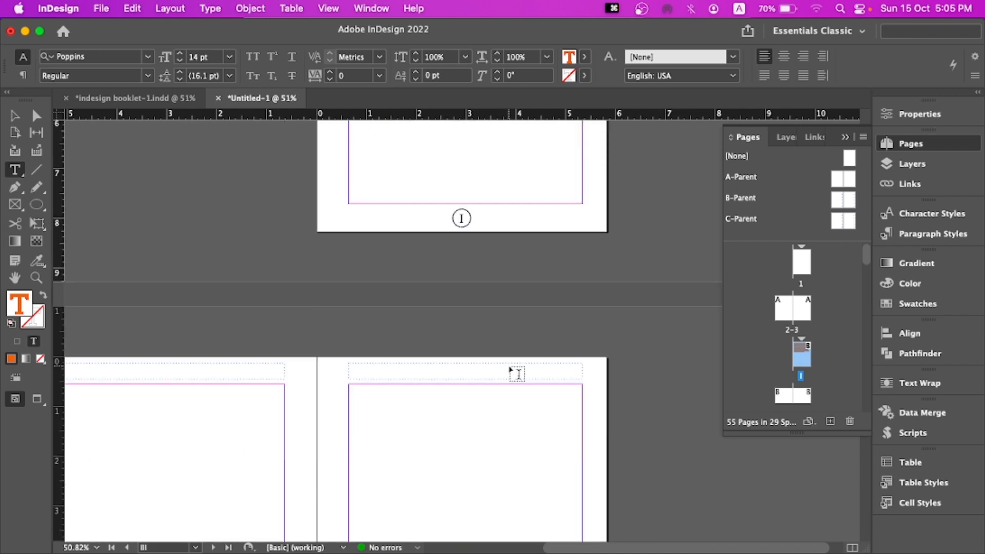
# Select the spreads from page II through page LI and delete them
pyautogui.scroll(-3, 767, 354)
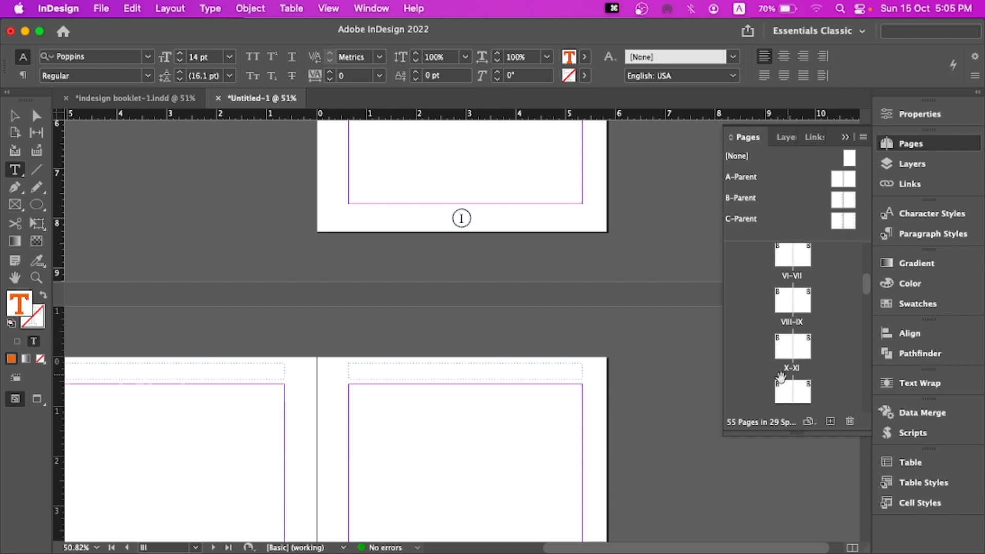
pyautogui.scroll(-7, 796, 360)
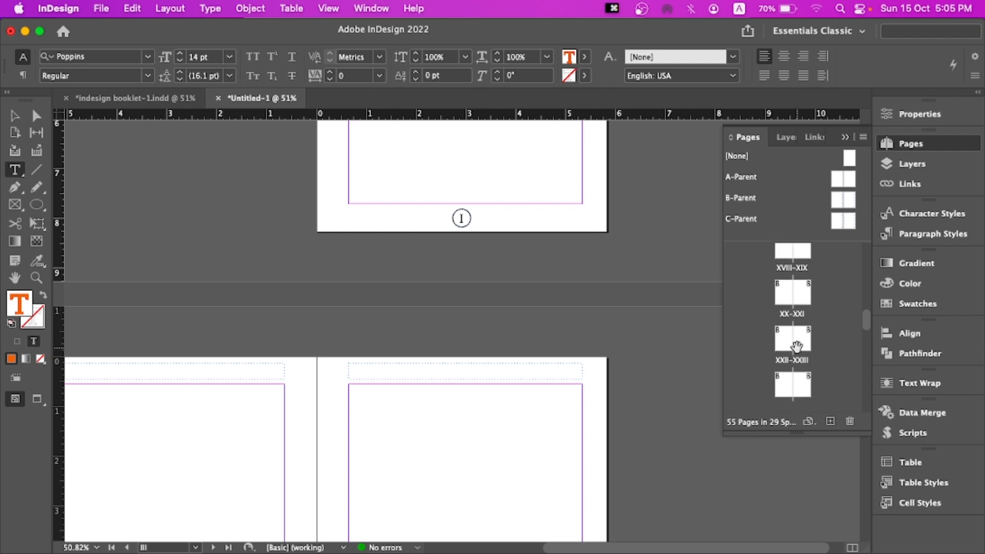
pyautogui.scroll(-12, 797, 347)
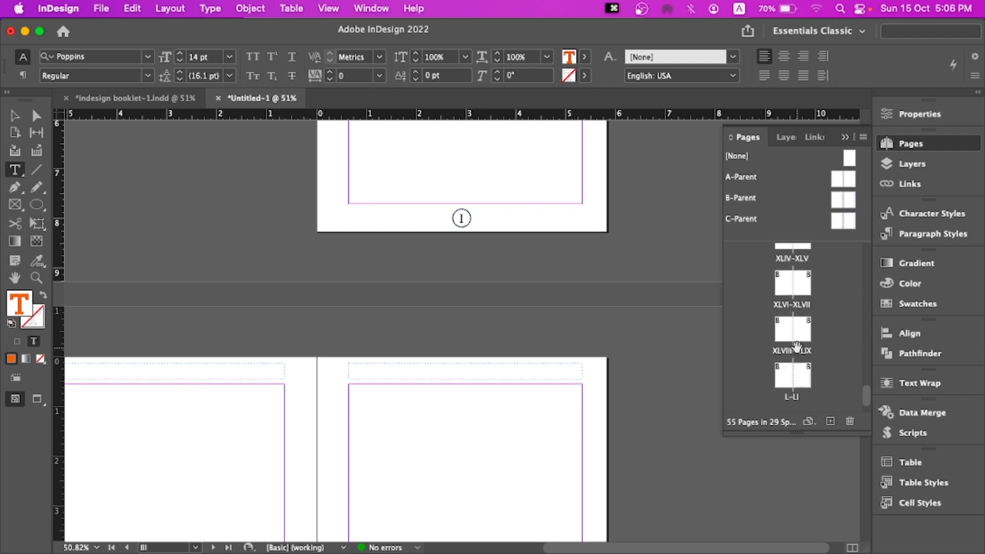
pyautogui.scroll(-2, 796, 347)
pyautogui.click(804, 338)
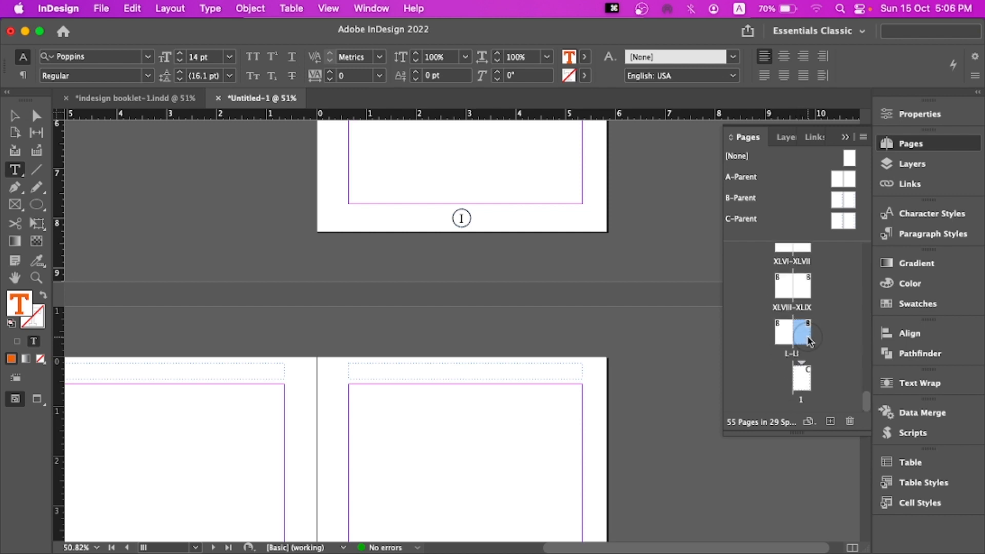
pyautogui.scroll(17, 804, 341)
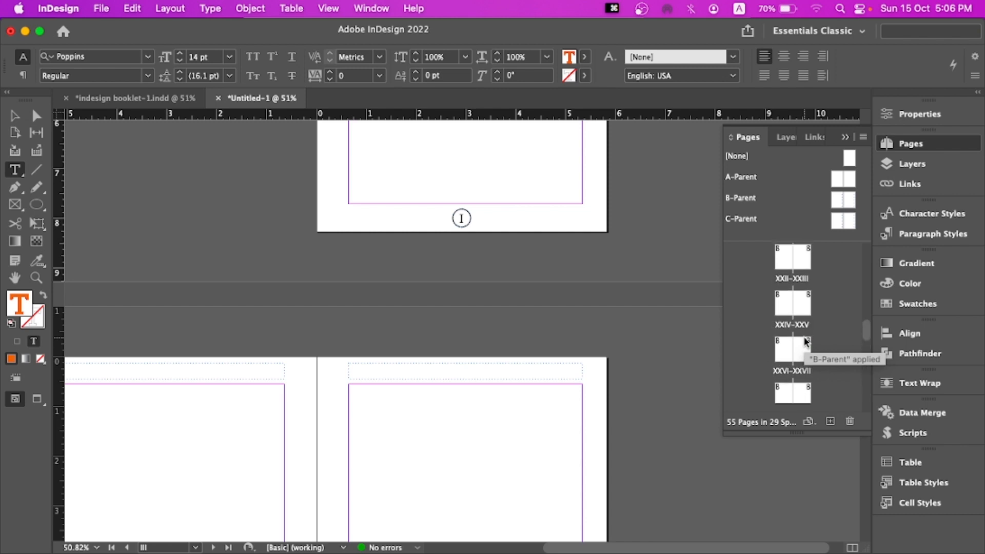
pyautogui.scroll(6, 804, 341)
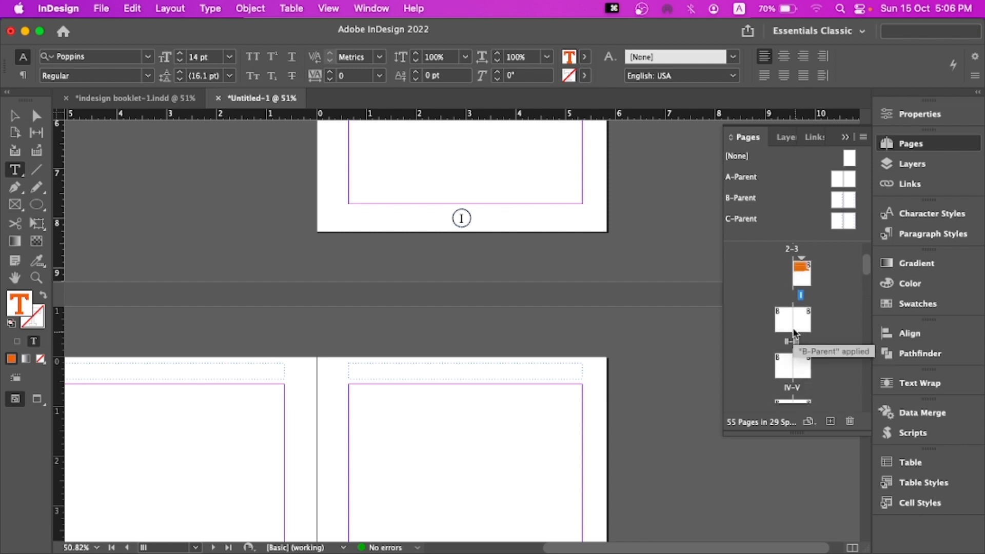
pyautogui.keyDown('shift'); pyautogui.click(776, 318); pyautogui.keyUp('shift')
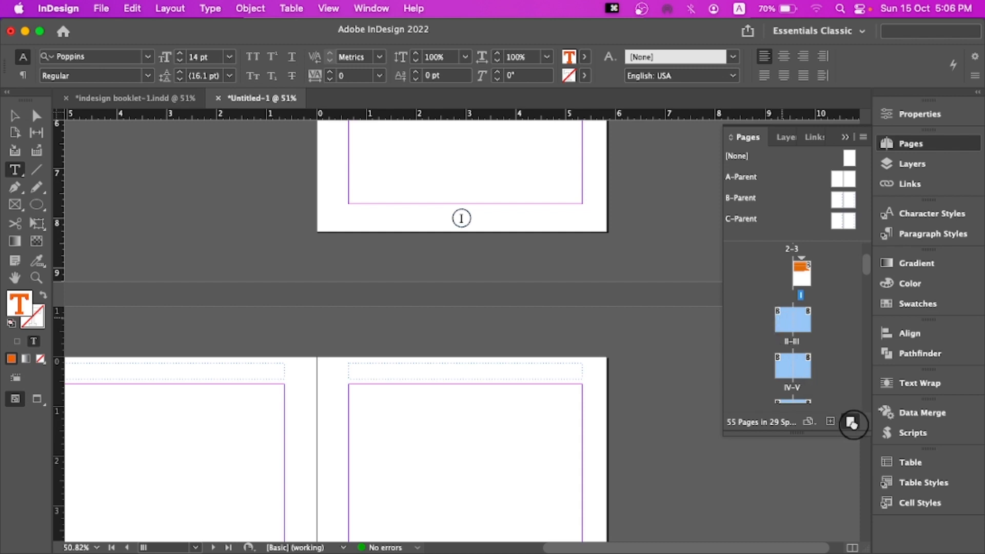
pyautogui.click(850, 421)
# Set the selected preface text on page I to the Black swatch
pyautogui.click(597, 323)
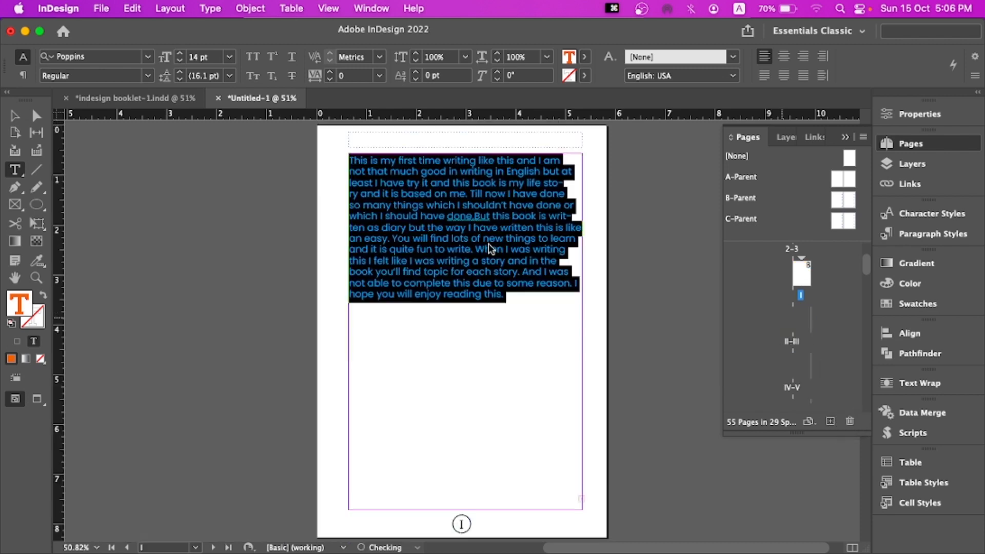
pyautogui.click(585, 57)
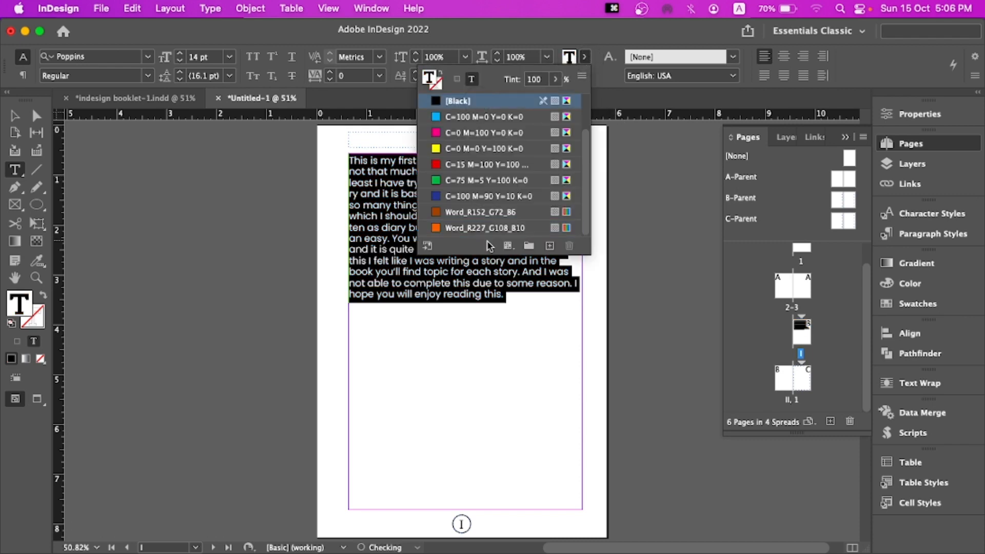
pyautogui.click(480, 101)
pyautogui.click(528, 298)
# Try deleting page II, confirming the warning, and undo the deletion
pyautogui.scroll(-5, 529, 299)
pyautogui.scroll(4, 538, 313)
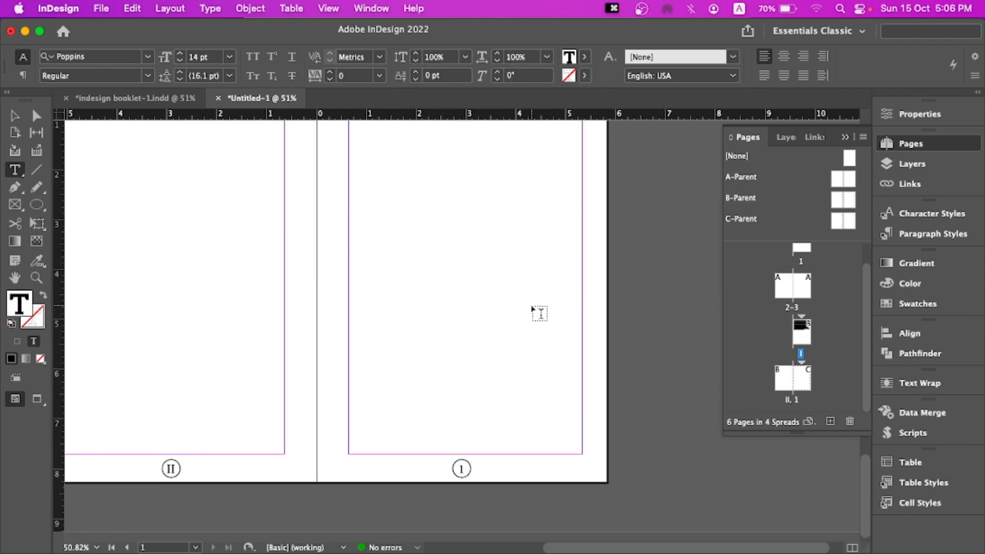
pyautogui.click(787, 385)
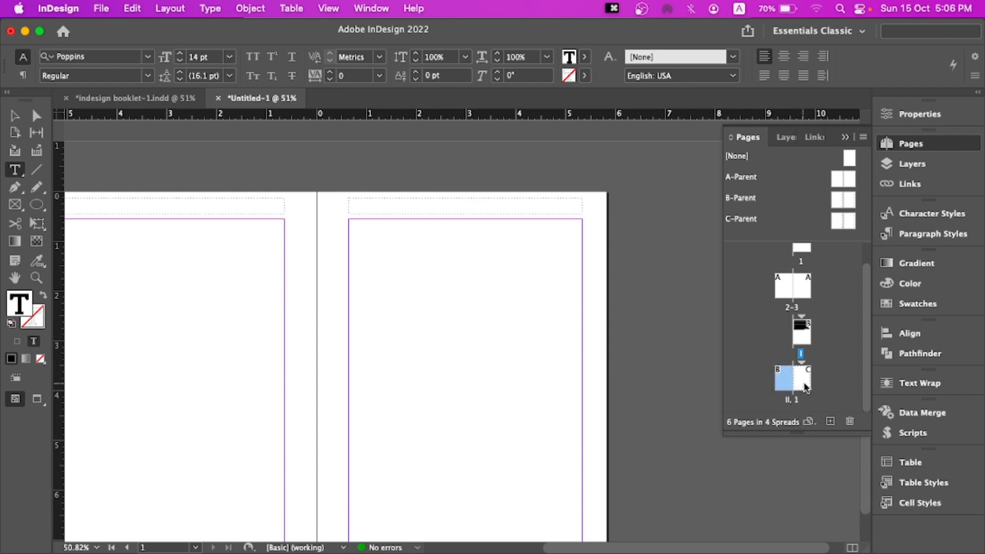
pyautogui.click(850, 421)
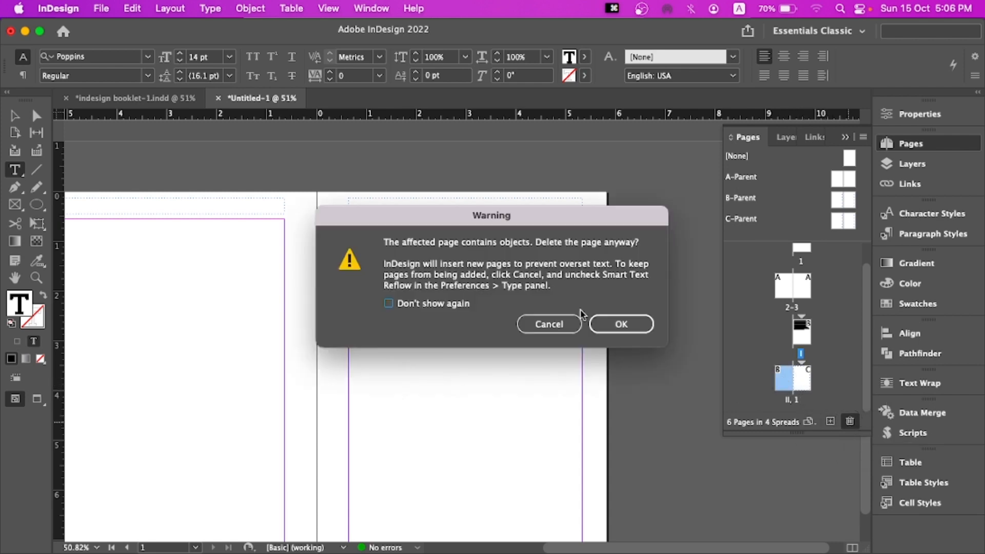
pyautogui.click(619, 324)
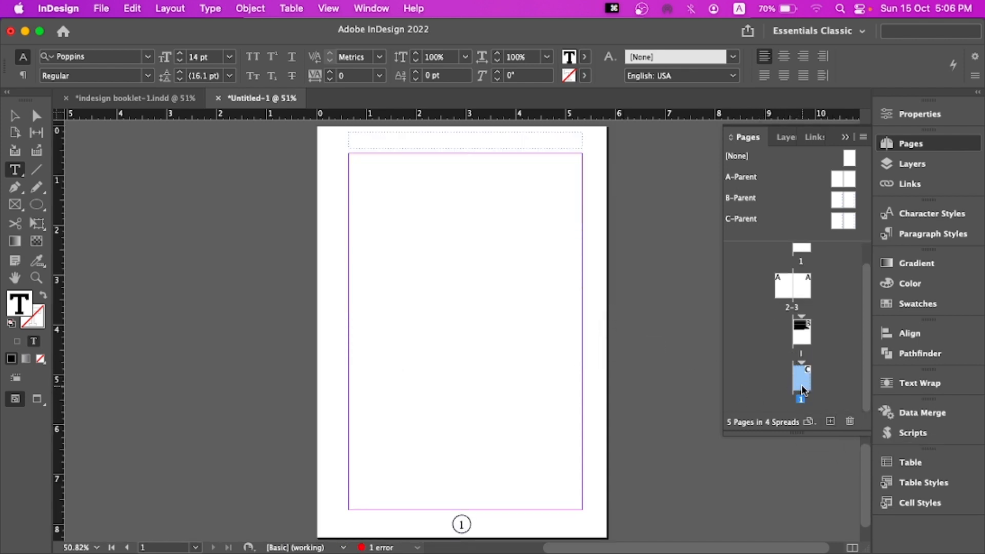
pyautogui.press('super+z')
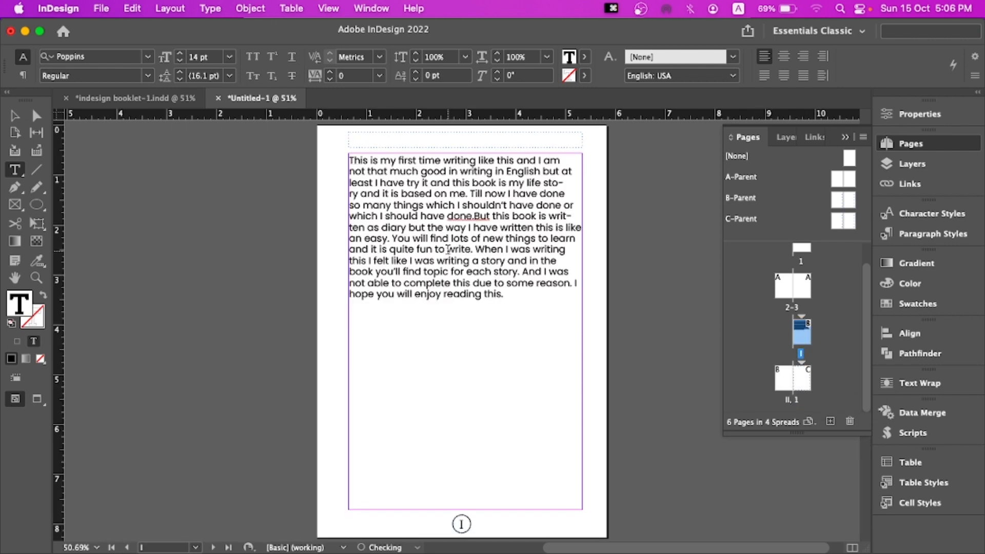
# Remove the empty line after the preface text and delete page II, confirming the warning
pyautogui.click(462, 359)
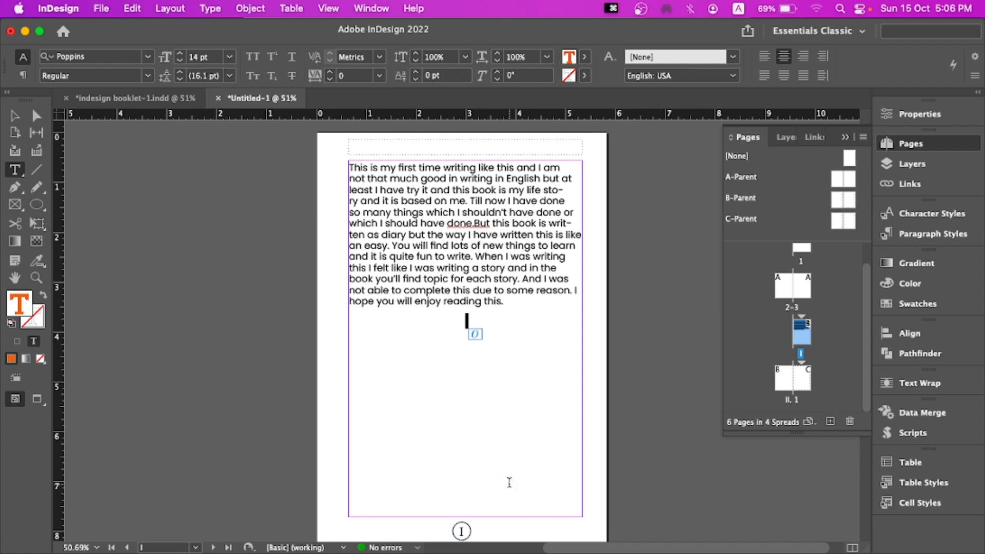
pyautogui.press('BackSpace')
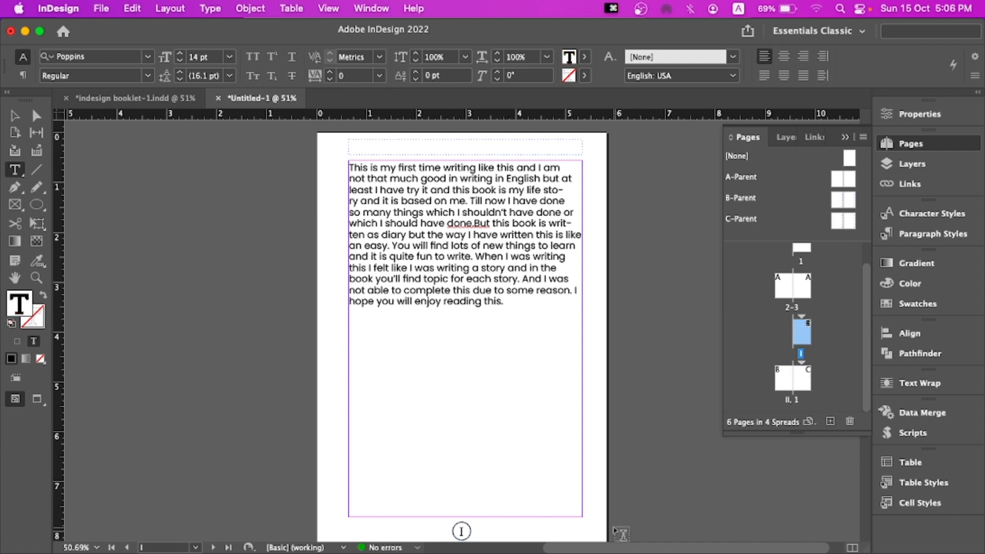
pyautogui.moveTo(781, 379); pyautogui.dragTo(850, 421)
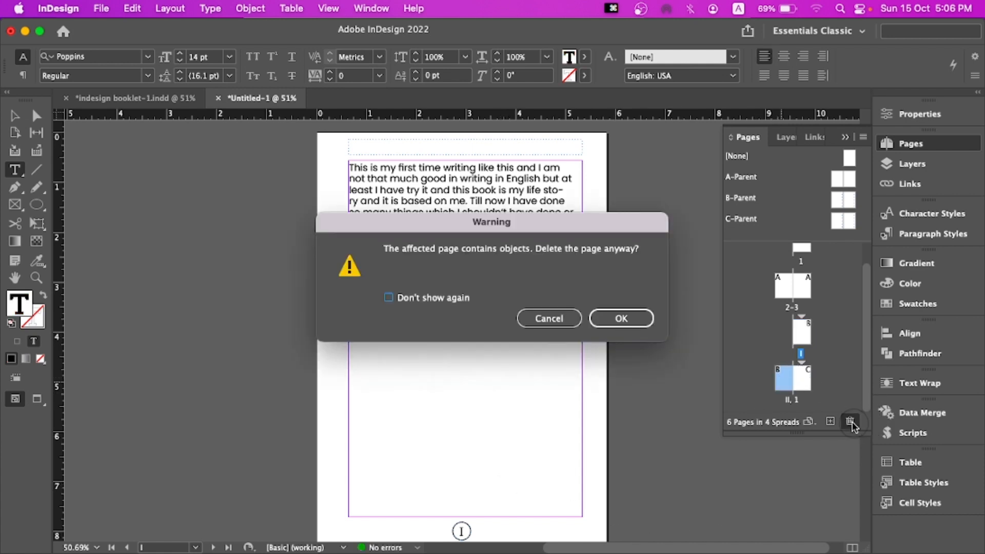
pyautogui.click(625, 318)
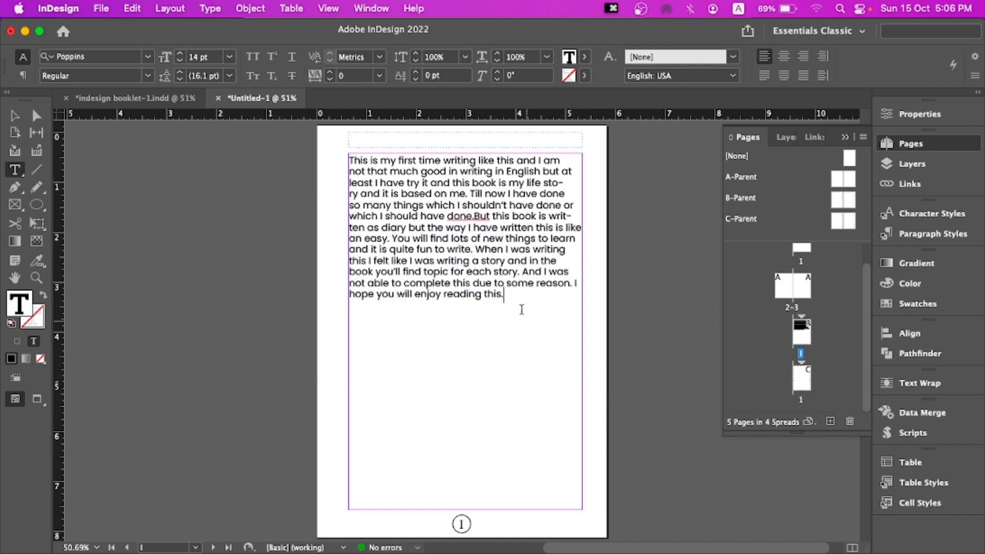
# Go to page 1 and paste the cut story into its text frame
pyautogui.doubleClick(802, 385)
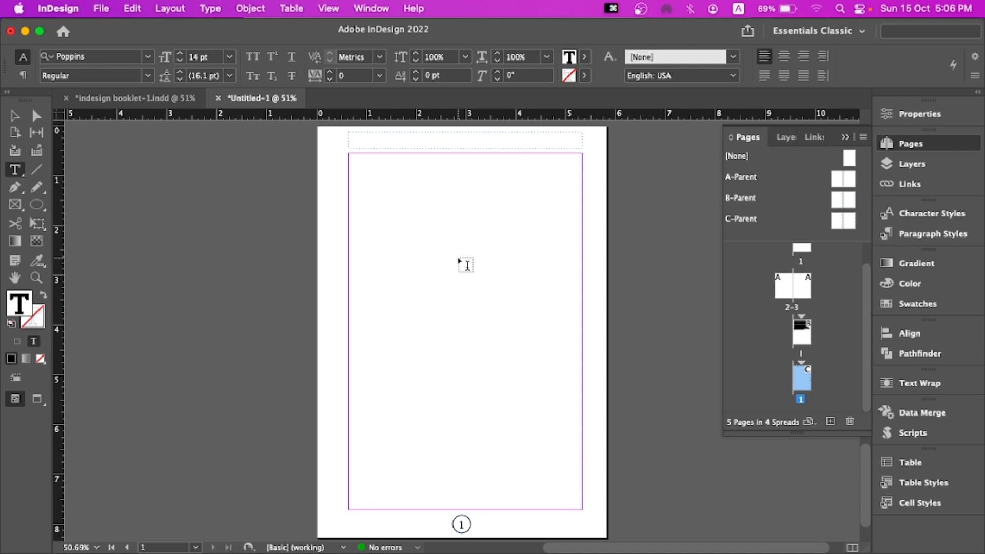
pyautogui.click(438, 235)
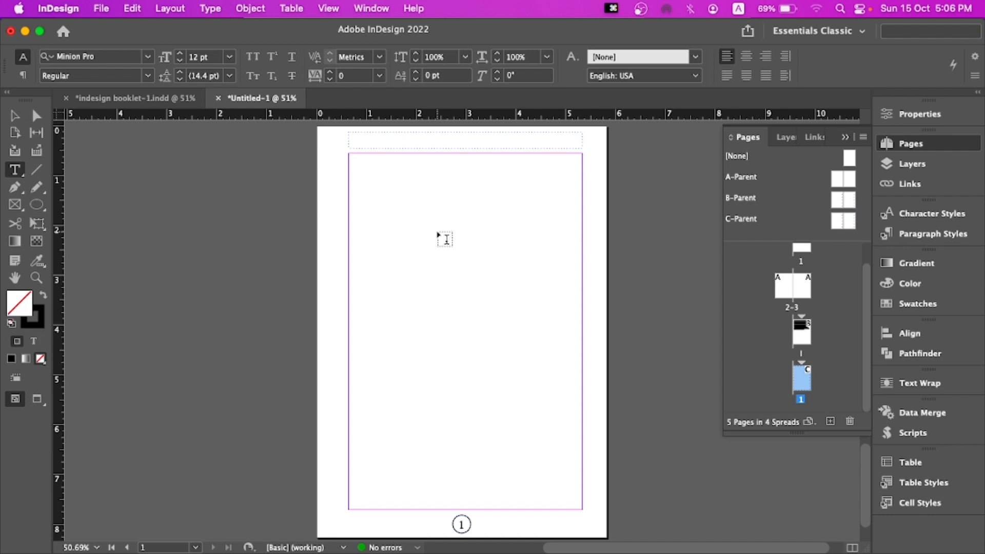
pyautogui.click(437, 235)
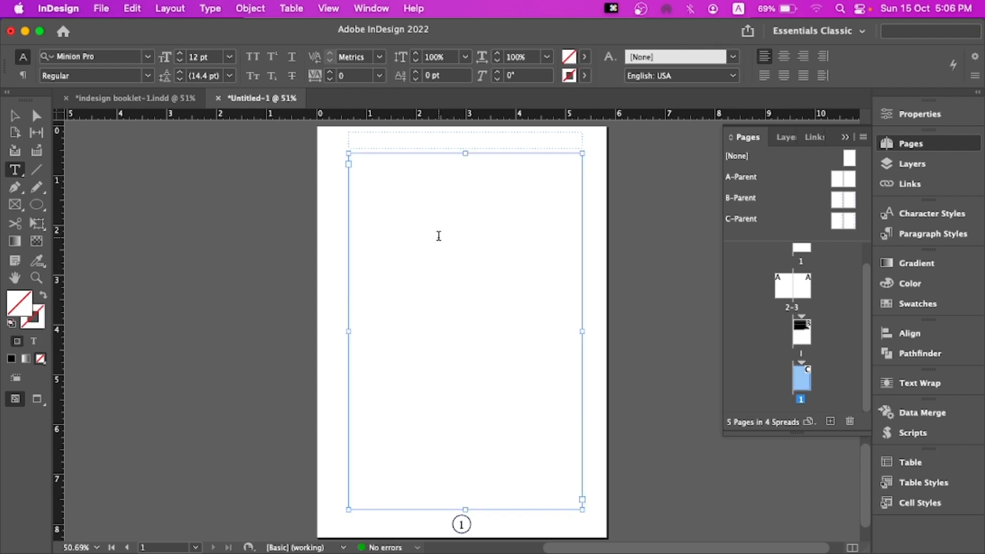
pyautogui.click(438, 236)
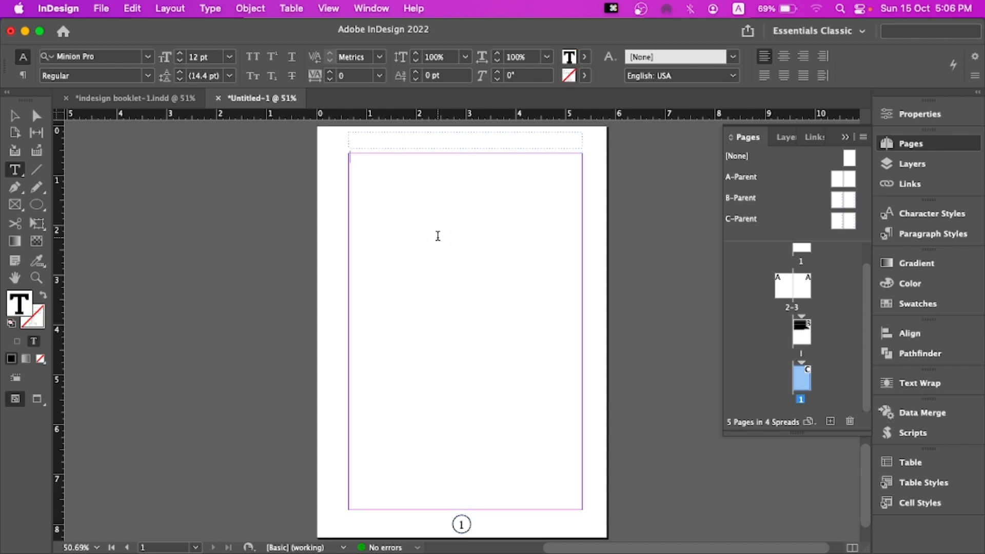
pyautogui.press('super+v')
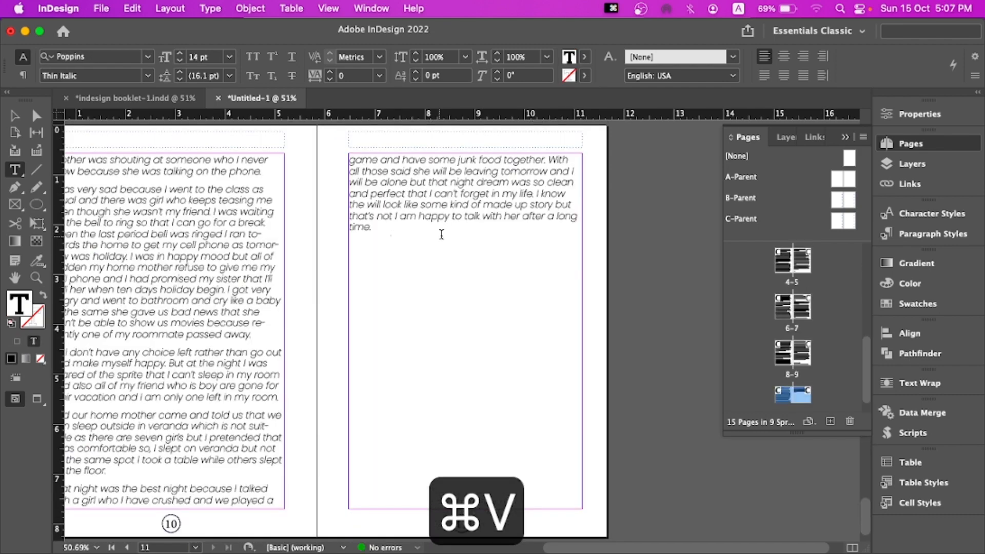
# Insert two blank lines before the preface text at the top of page I
pyautogui.scroll(20, 441, 235)
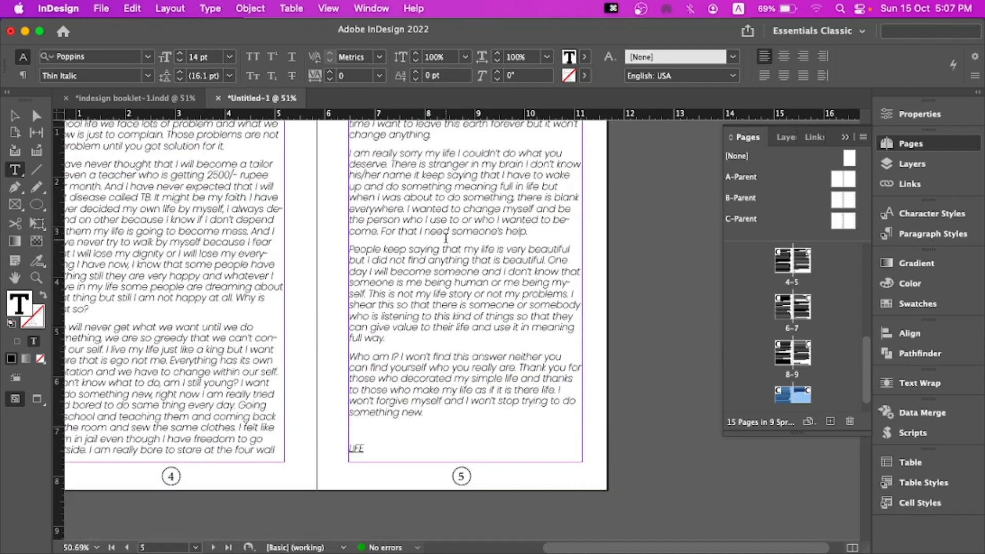
pyautogui.scroll(12, 445, 237)
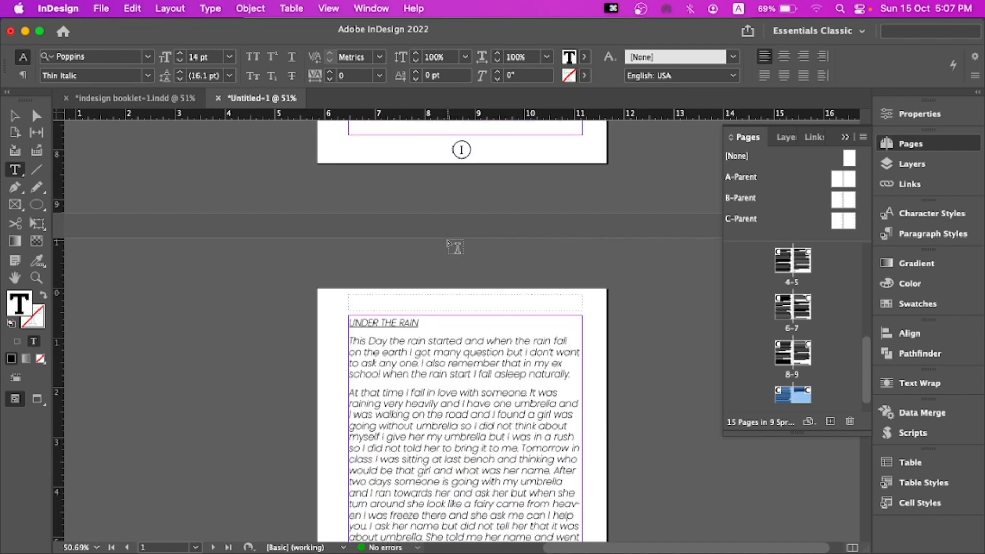
pyautogui.scroll(8, 454, 247)
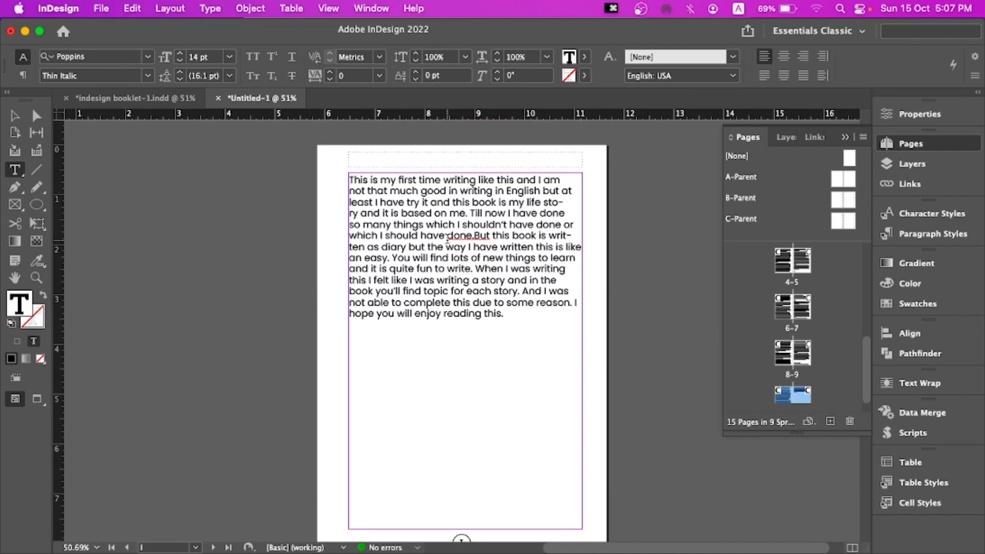
pyautogui.click(350, 183)
pyautogui.press('Return')
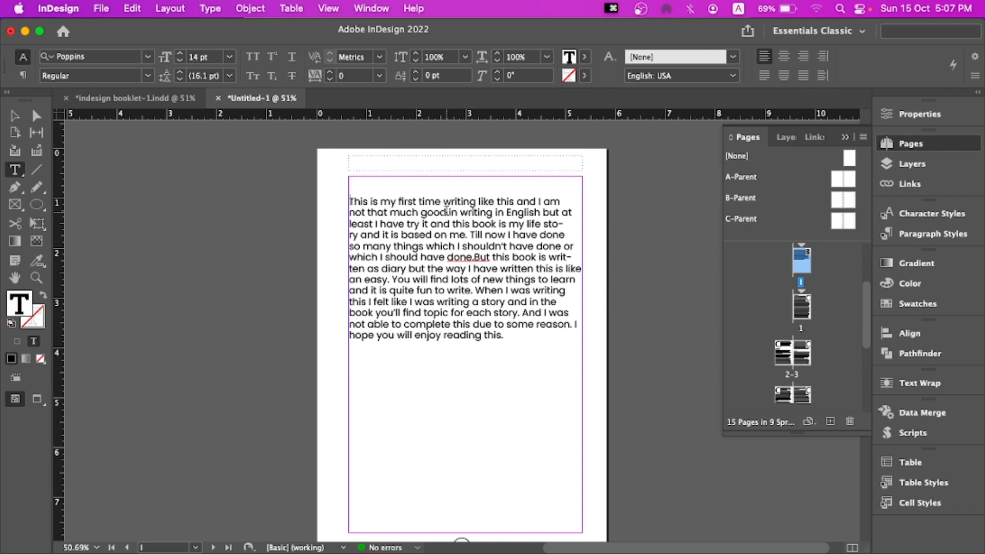
pyautogui.press('Return')
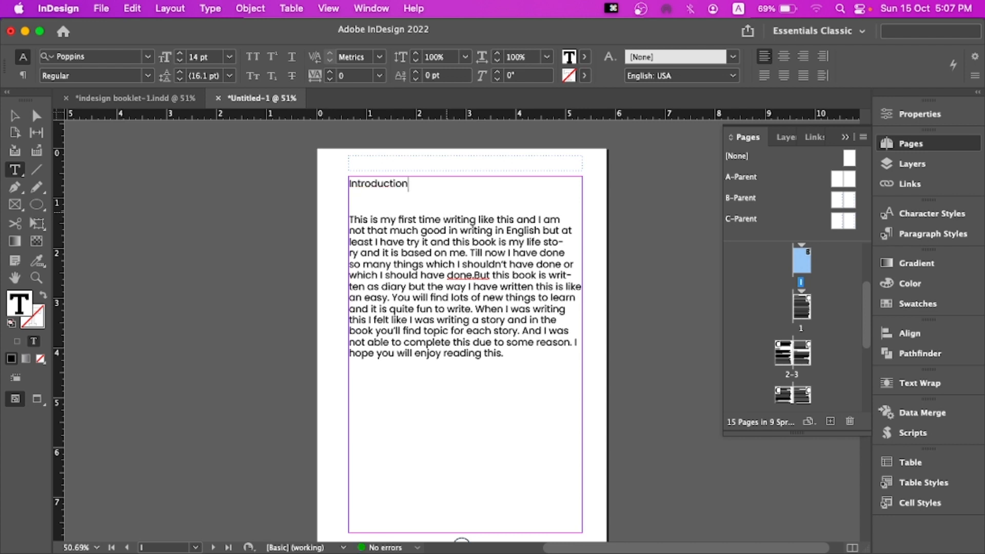
# Make the "Introduction" heading Bold and centre it
pyautogui.click(374, 202)
pyautogui.moveTo(346, 181); pyautogui.dragTo(441, 182)
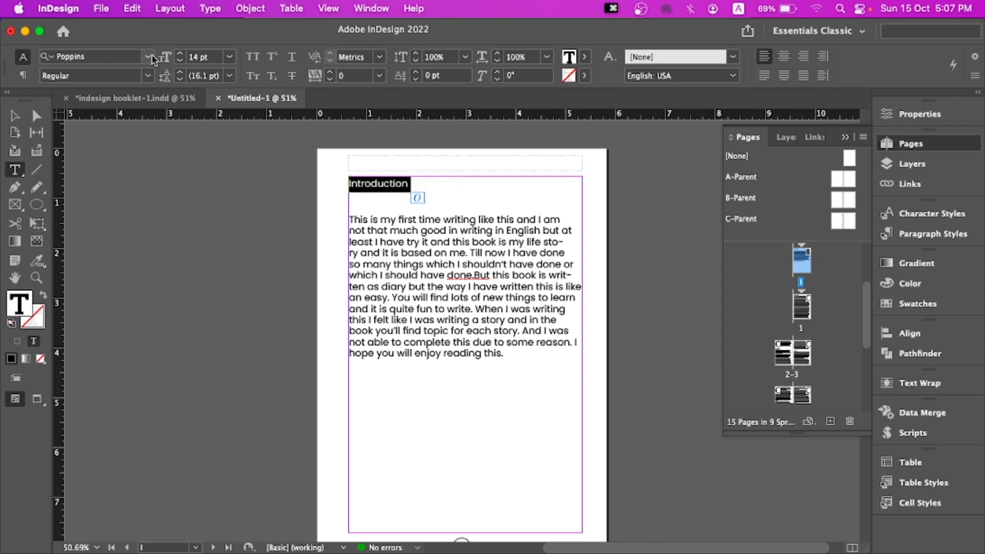
pyautogui.click(147, 57)
pyautogui.click(147, 57)
pyautogui.click(149, 76)
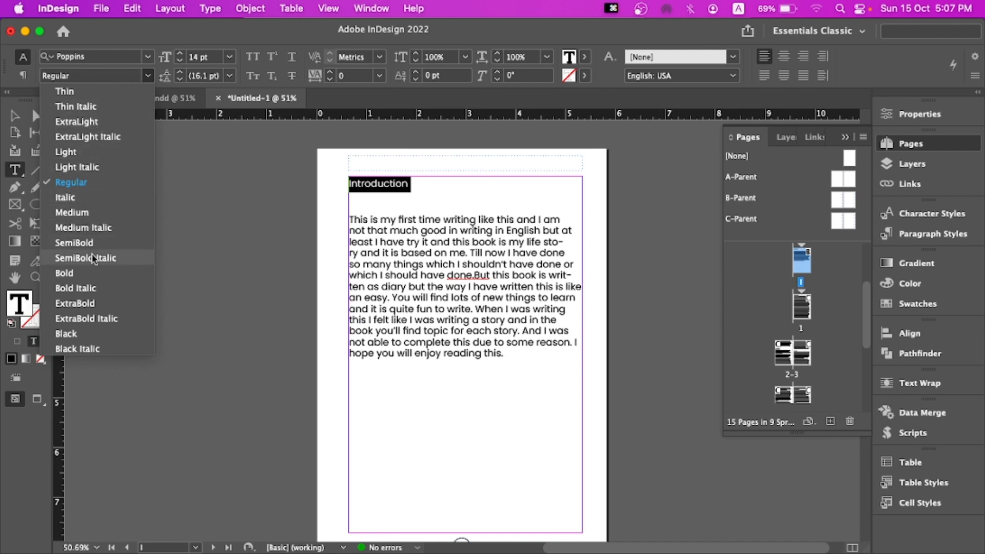
pyautogui.click(78, 273)
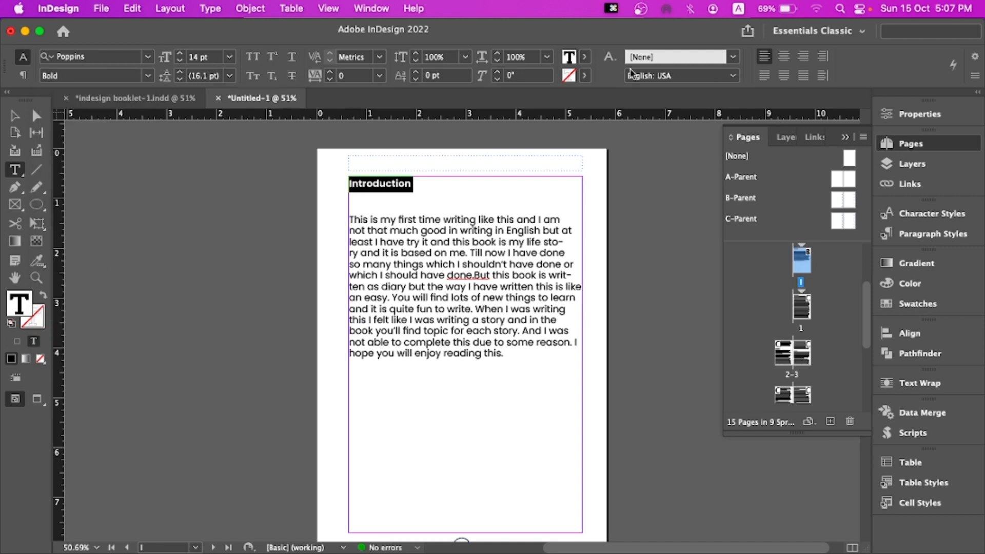
pyautogui.click(783, 57)
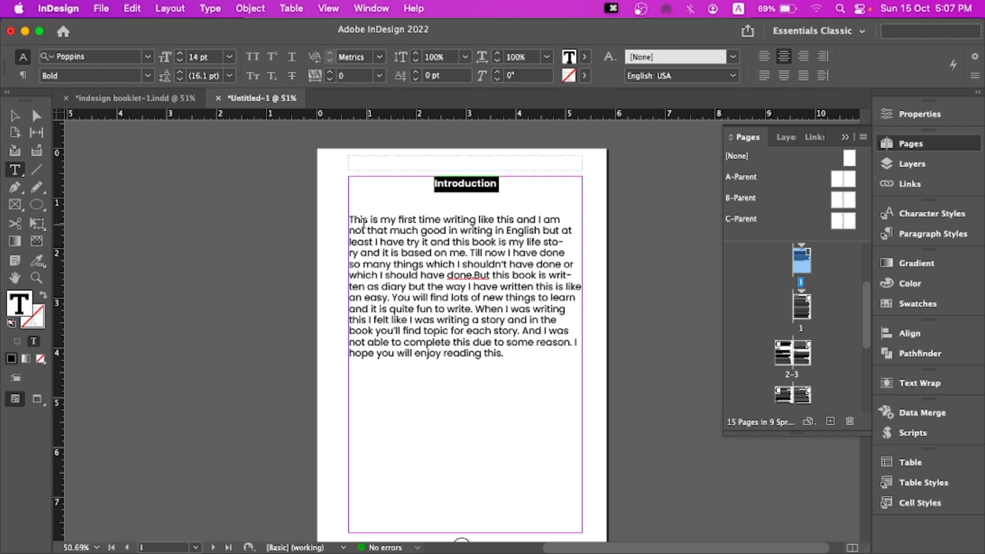
# Set the body text's leading to 22 pt and justify it with the last line aligned left
pyautogui.moveTo(352, 219); pyautogui.dragTo(517, 358)
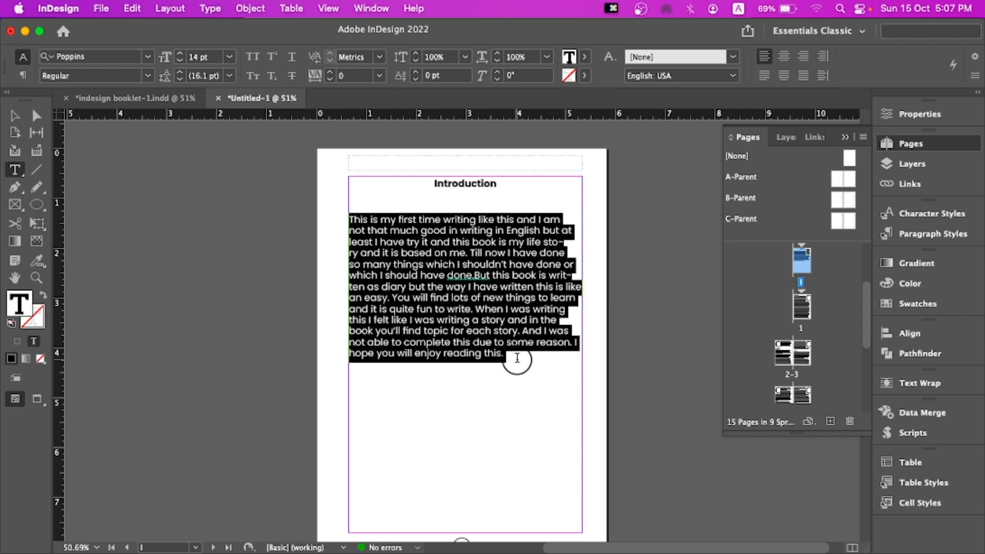
pyautogui.click(181, 73)
pyautogui.click(180, 73)
pyautogui.click(181, 72)
pyautogui.click(181, 72)
pyautogui.click(181, 72)
pyautogui.click(180, 73)
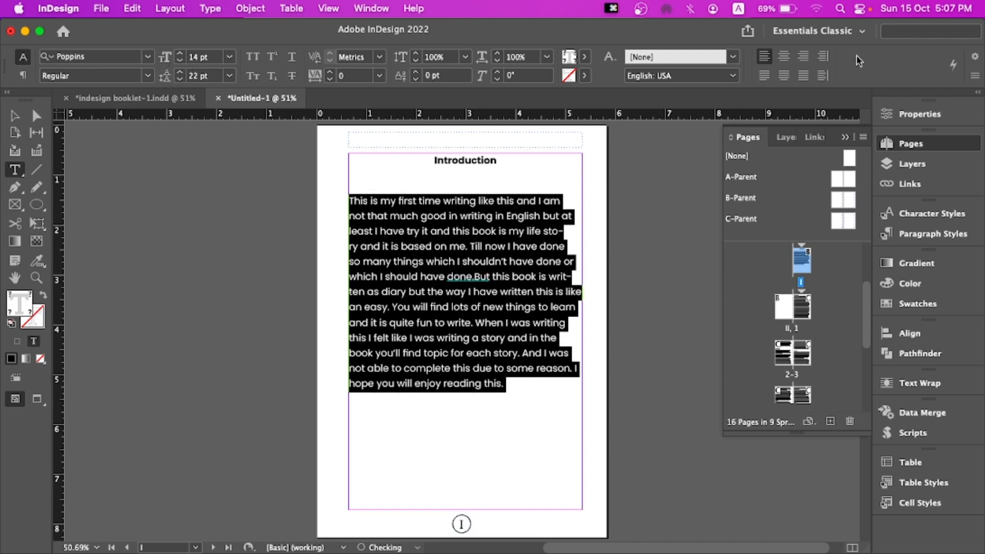
pyautogui.click(764, 76)
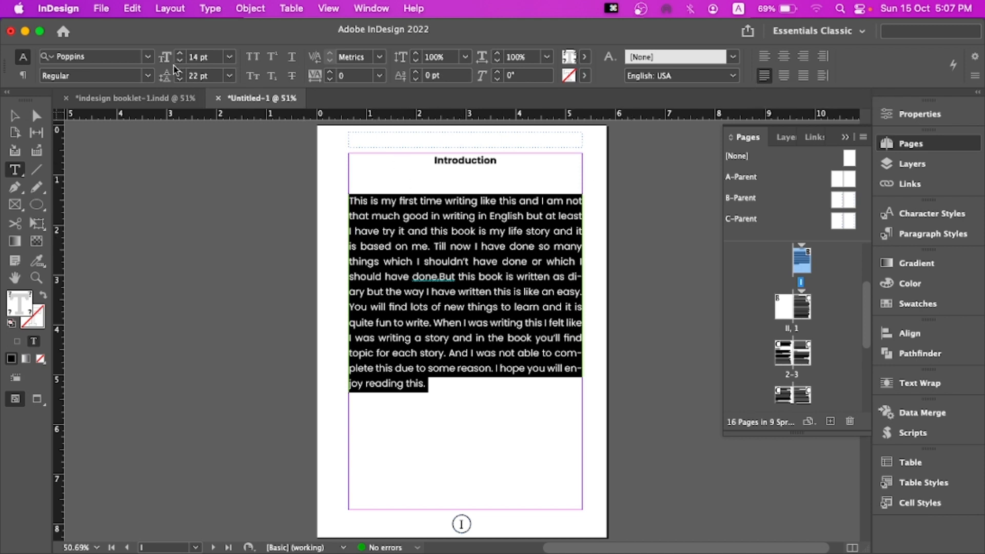
# Change the body text to Light Italic and turn off hyphenation
pyautogui.click(149, 78)
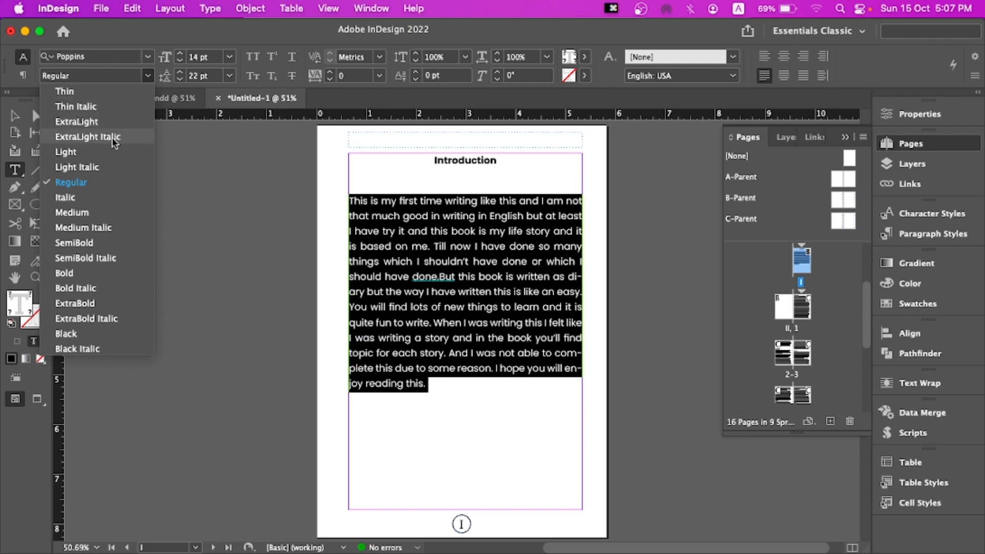
pyautogui.click(112, 163)
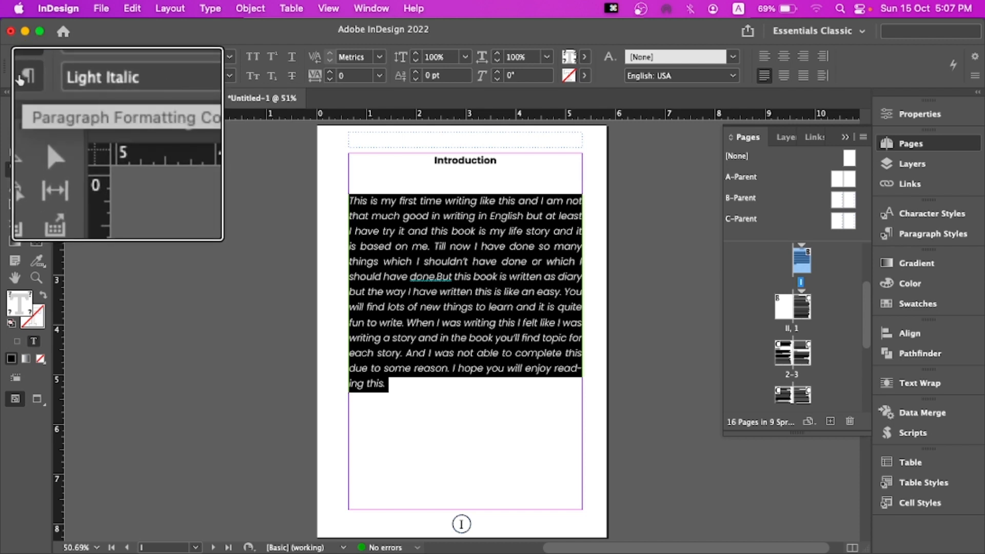
pyautogui.click(22, 75)
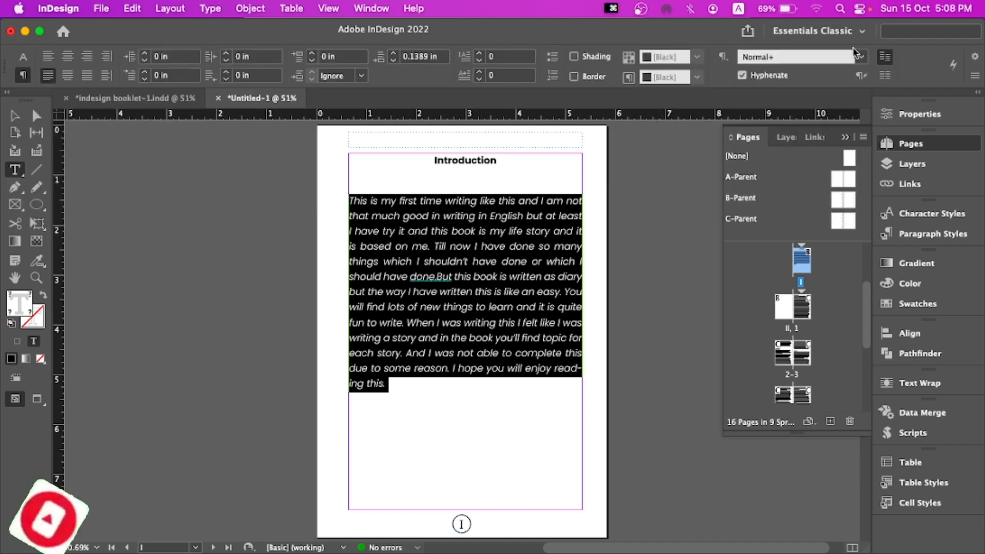
pyautogui.click(738, 74)
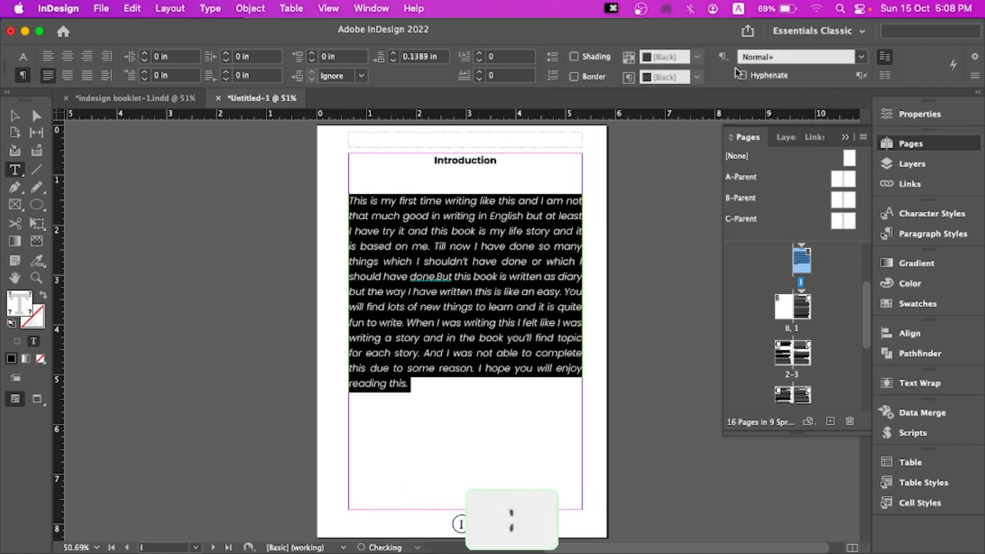
# Remove the blank line between the heading and the body, then rejustify the body with the last line aligned left
pyautogui.click(465, 172)
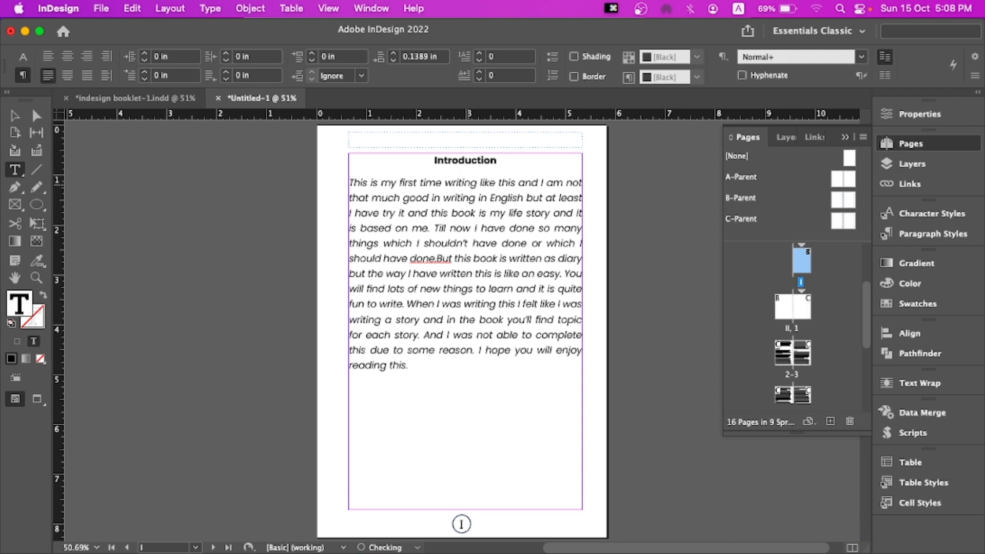
pyautogui.press('BackSpace')
pyautogui.press('Return')
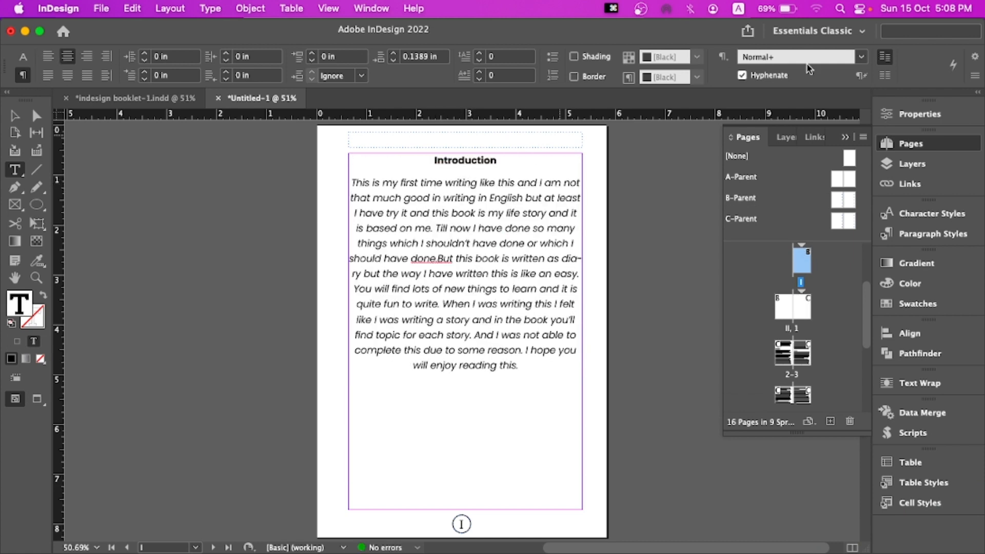
pyautogui.click(48, 76)
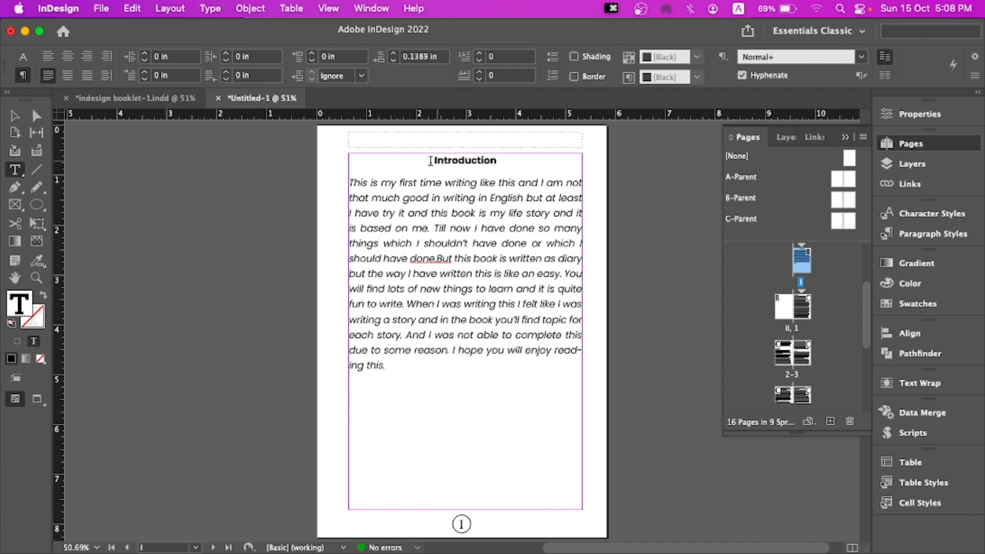
# Increase the "Introduction" heading's font size to 20 pt
pyautogui.moveTo(431, 161); pyautogui.dragTo(510, 160)
pyautogui.click(24, 57)
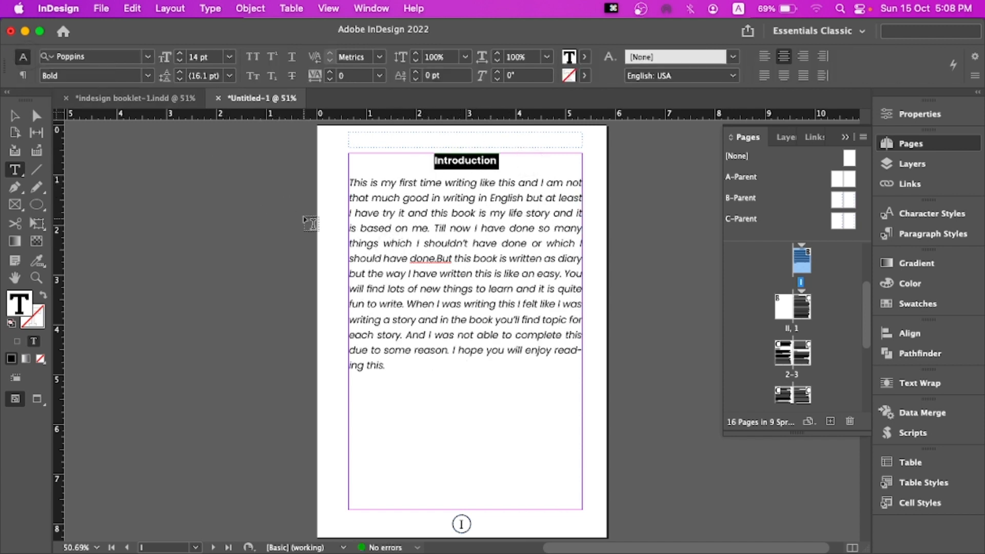
pyautogui.moveTo(351, 183); pyautogui.dragTo(438, 319)
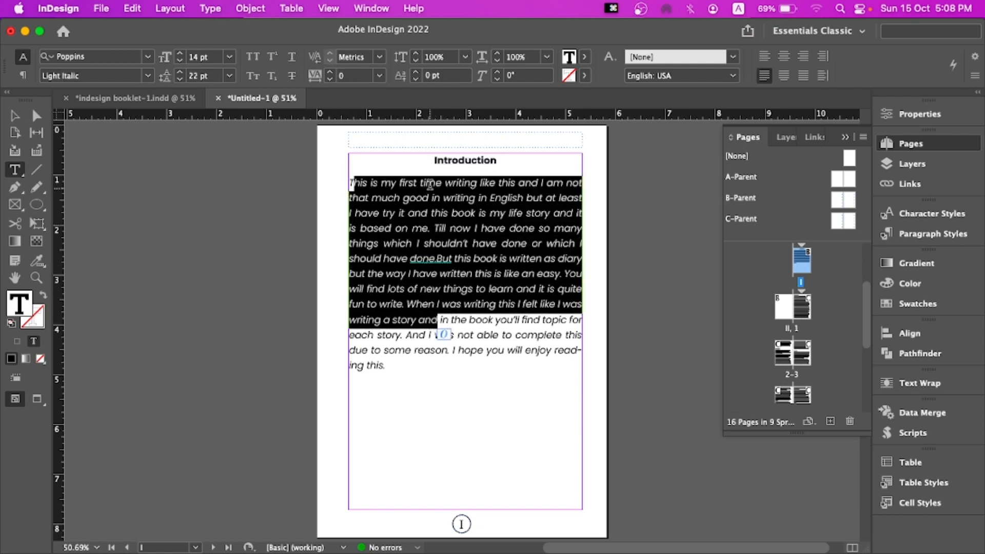
pyautogui.moveTo(433, 159); pyautogui.dragTo(523, 163)
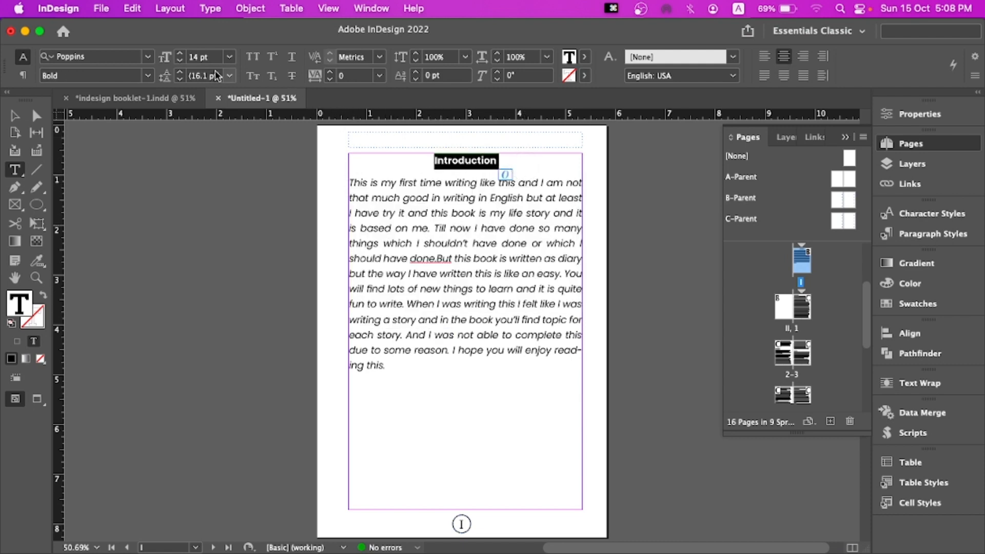
pyautogui.click(180, 54)
pyautogui.click(180, 53)
pyautogui.click(179, 53)
pyautogui.click(179, 53)
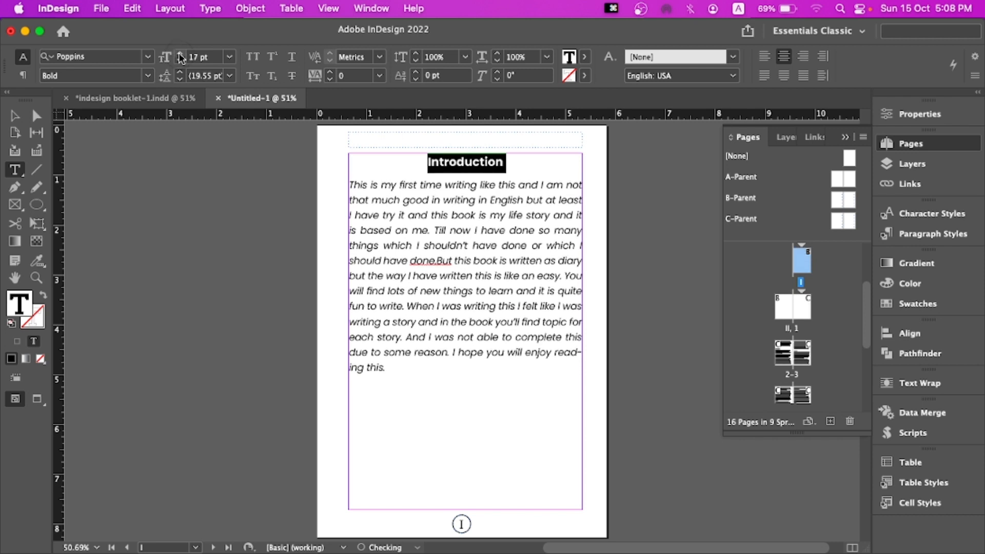
pyautogui.click(180, 53)
pyautogui.click(180, 54)
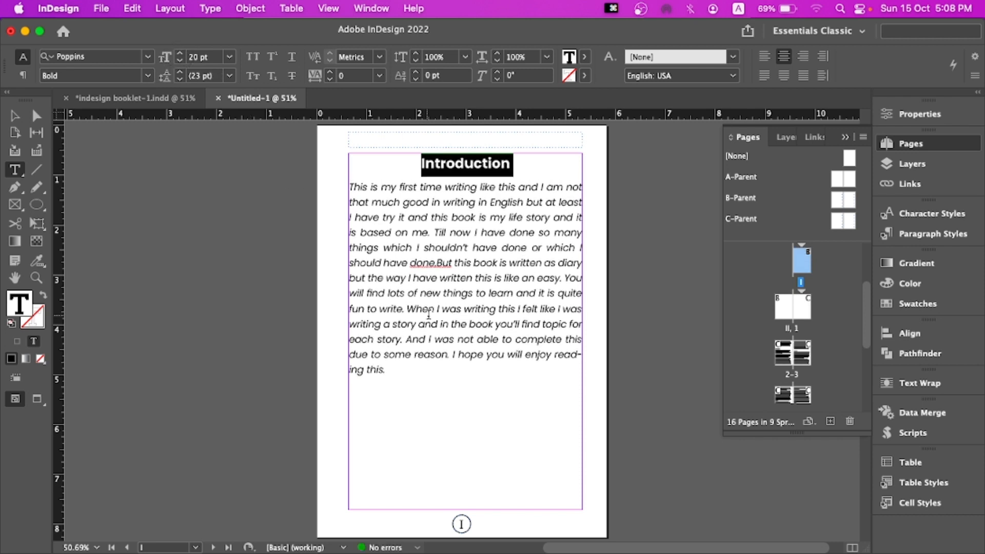
# Insert the missing space between "done." and "But" in the body text
pyautogui.click(439, 262)
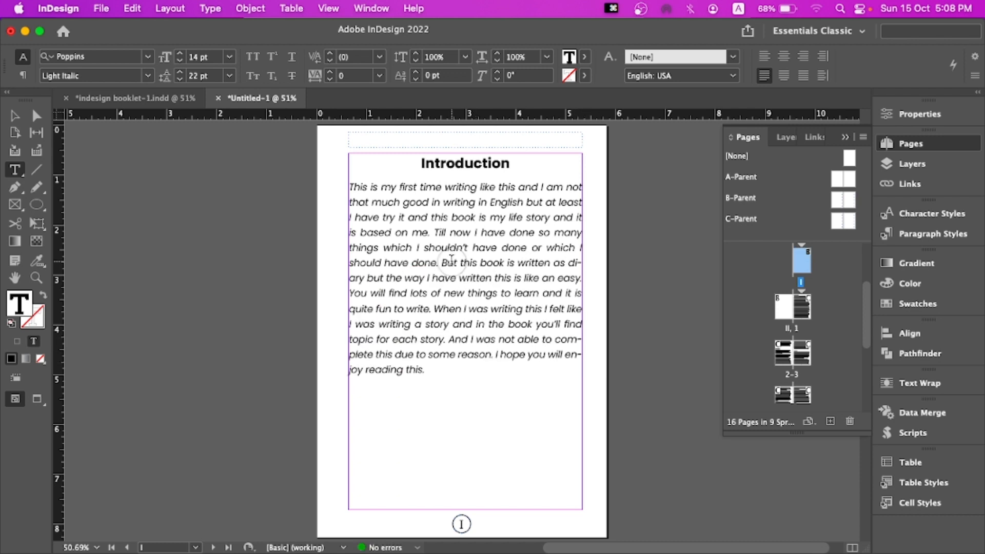
pyautogui.moveTo(422, 162); pyautogui.dragTo(515, 164)
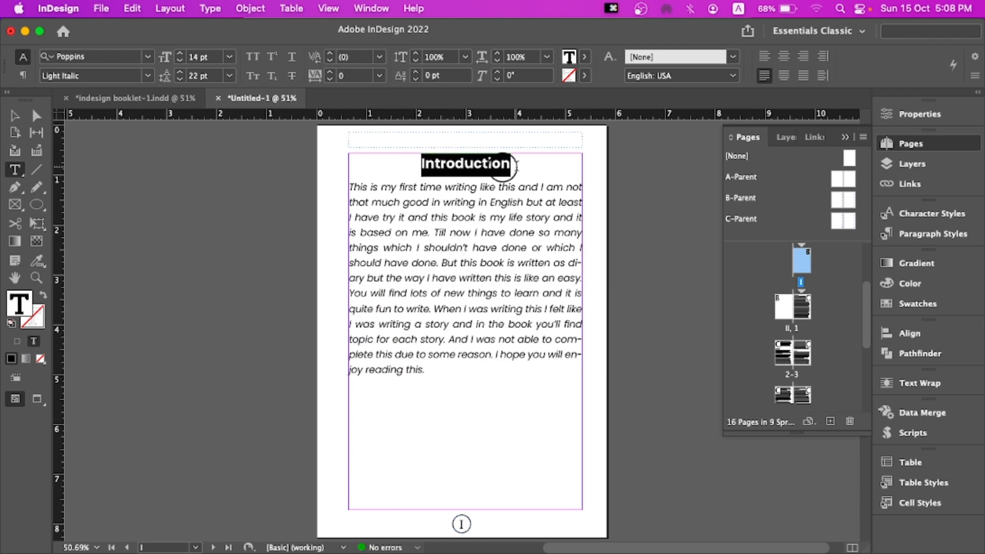
pyautogui.click(491, 201)
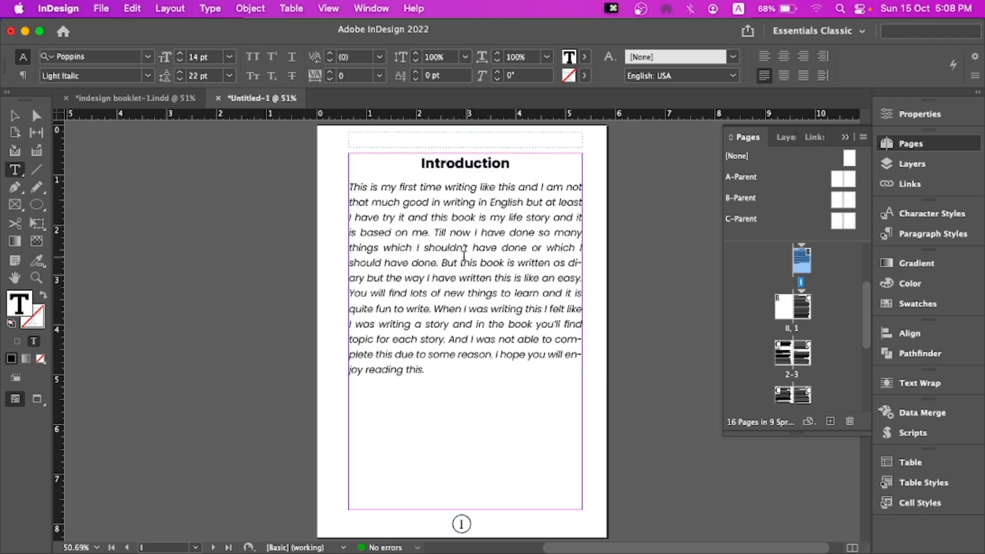
# Create a paragraph style from the heading named "Head", based on No Paragraph Style
pyautogui.moveTo(419, 165); pyautogui.dragTo(512, 163)
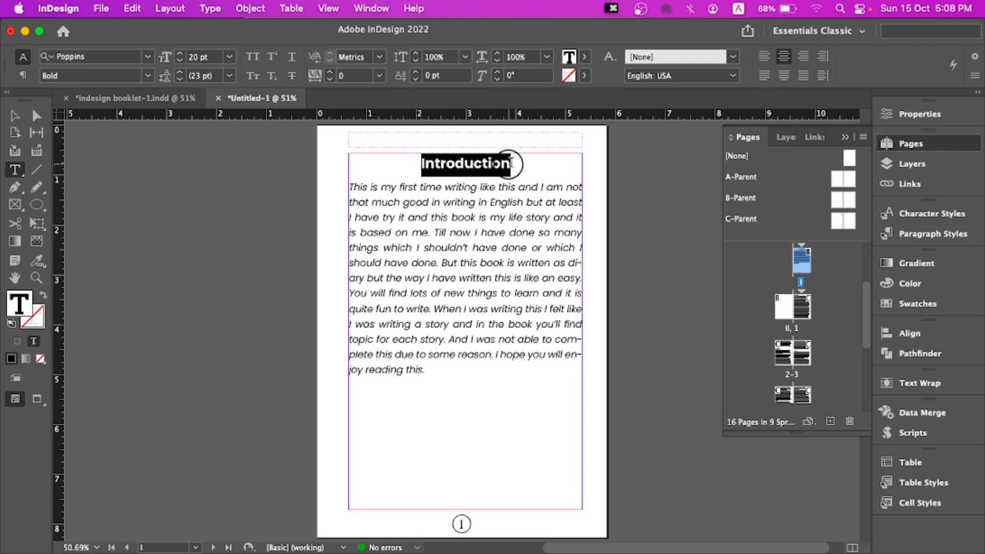
pyautogui.click(902, 235)
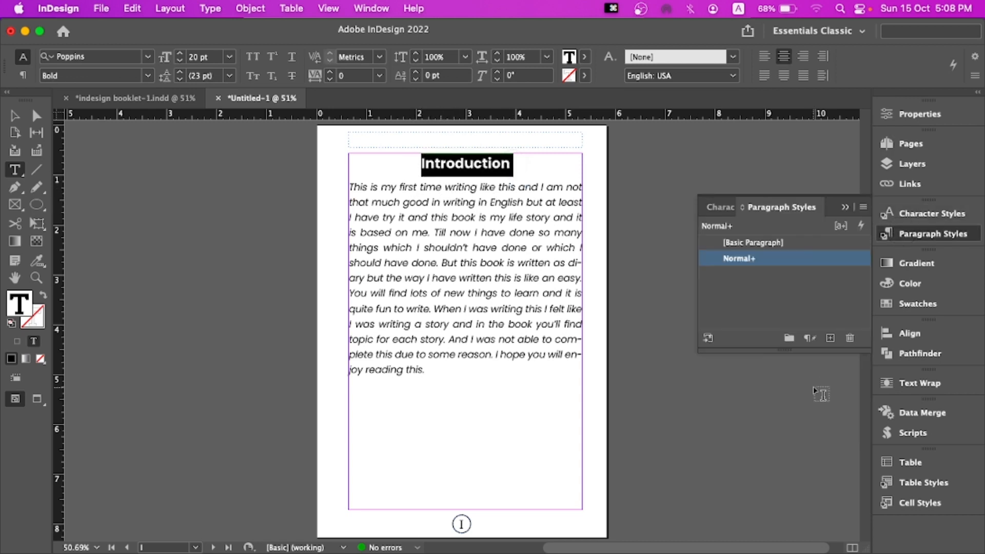
pyautogui.click(831, 337)
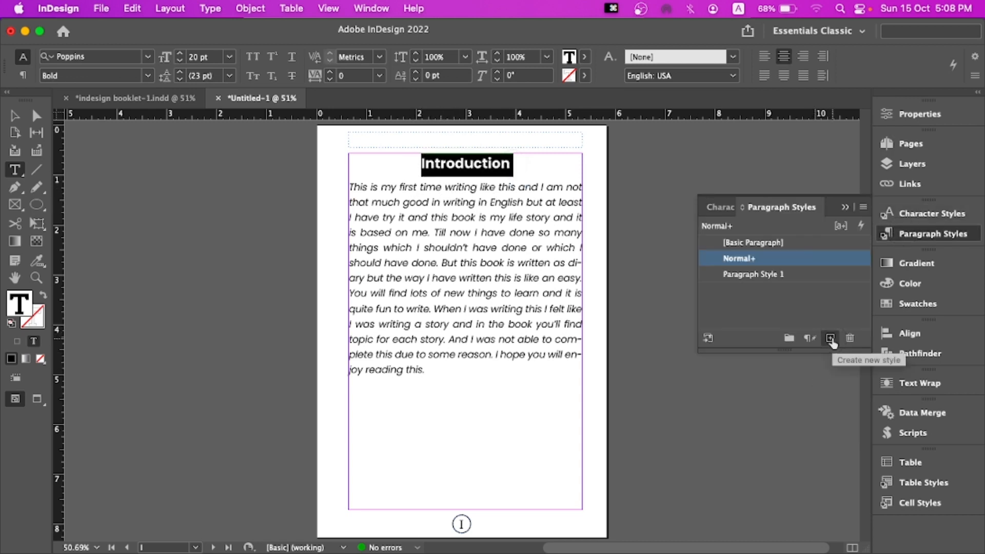
pyautogui.doubleClick(771, 279)
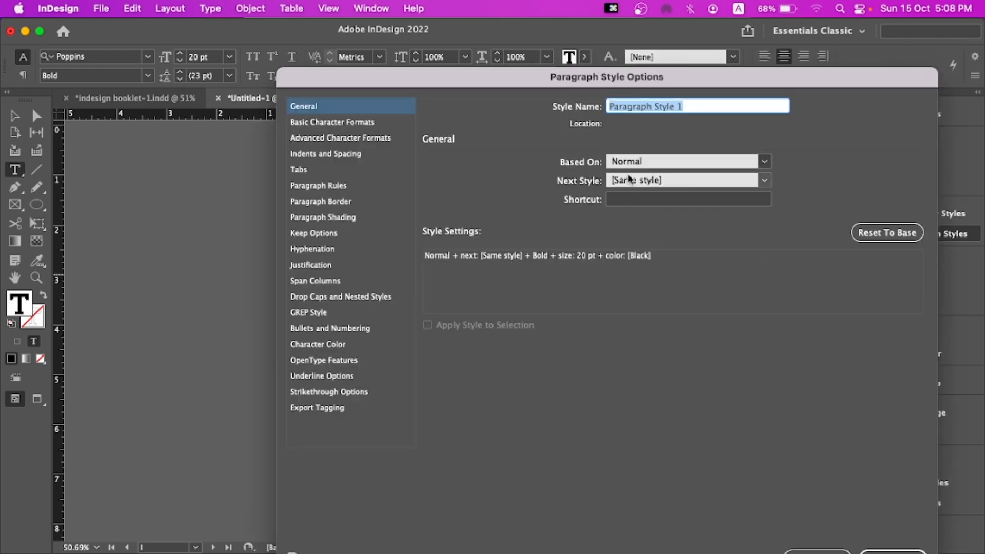
pyautogui.moveTo(496, 86); pyautogui.dragTo(326, 5)
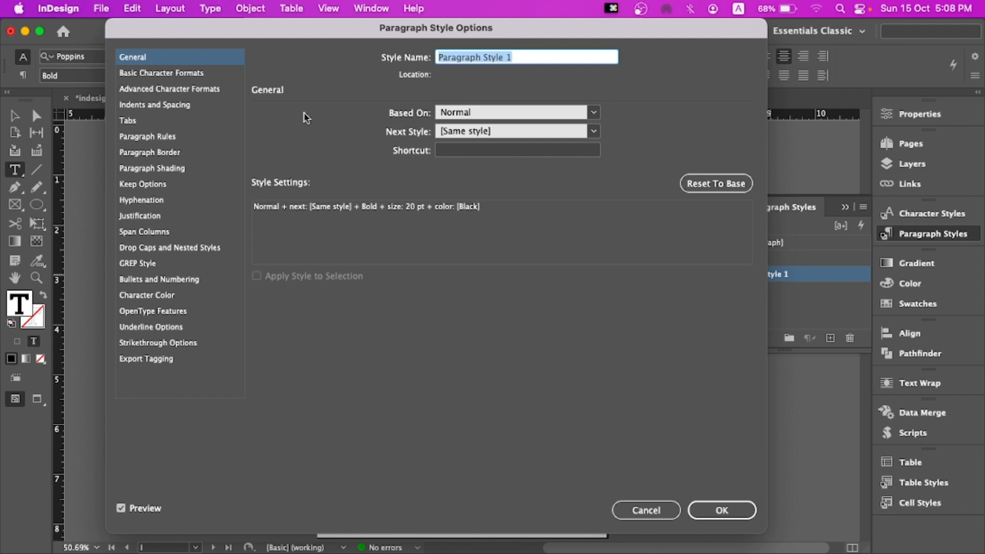
pyautogui.click(521, 115)
pyautogui.click(506, 125)
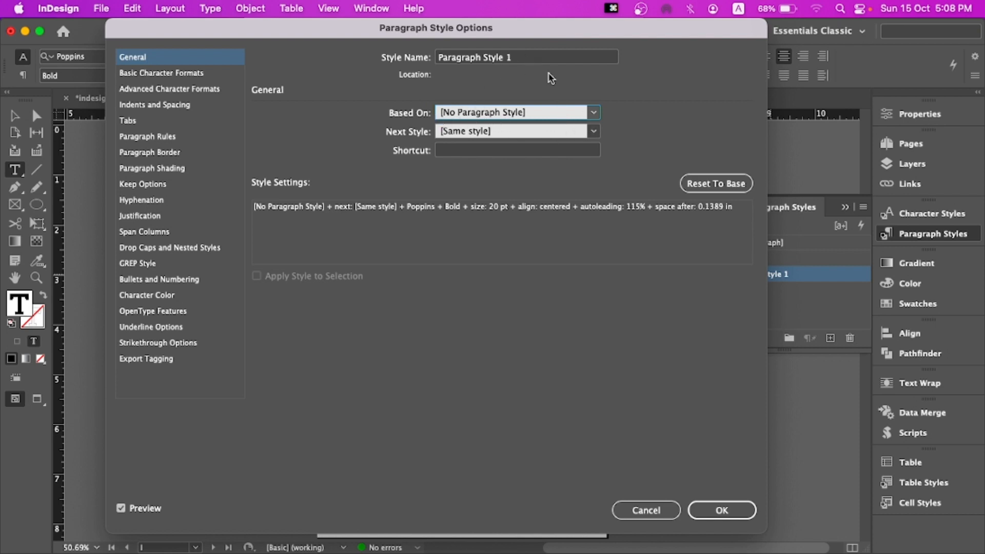
pyautogui.moveTo(528, 57); pyautogui.dragTo(431, 58)
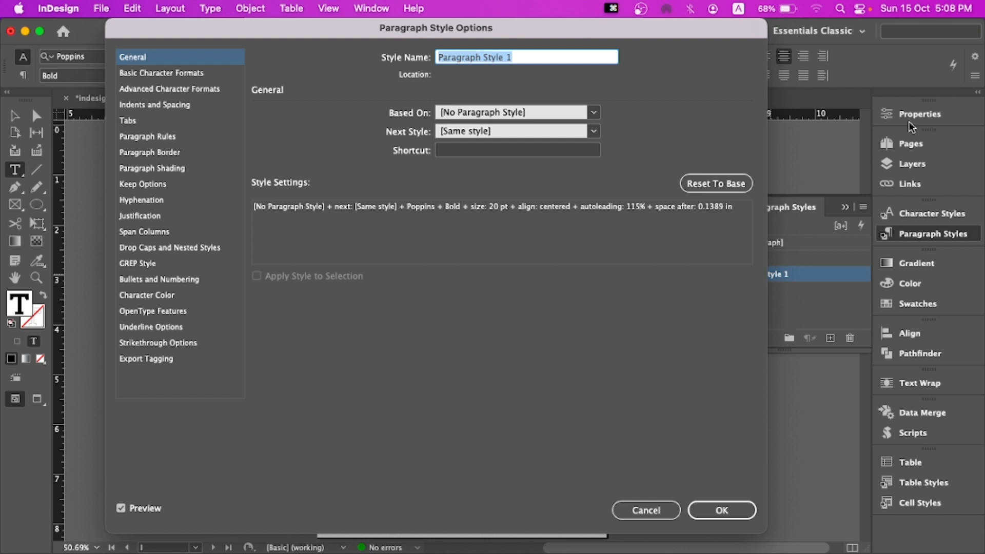
pyautogui.write('He')
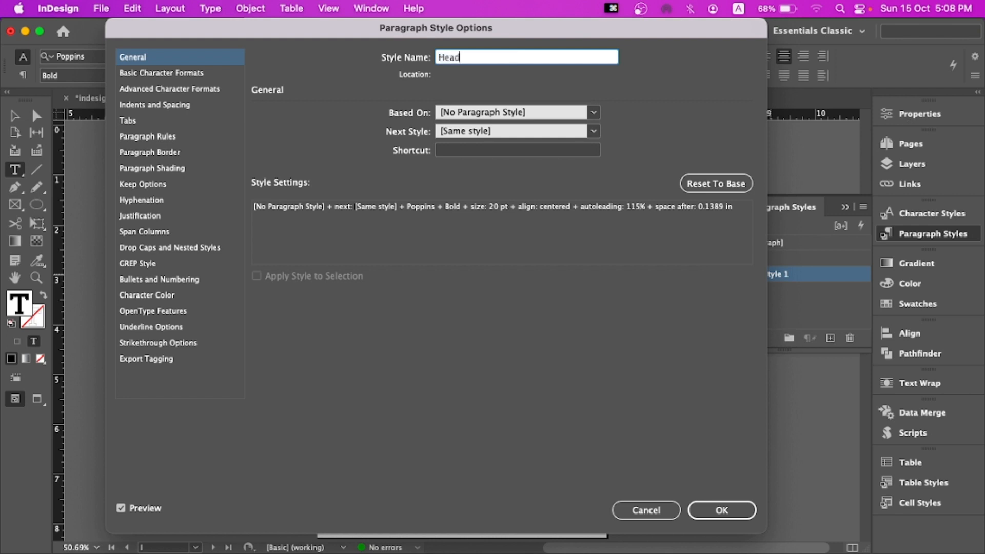
pyautogui.write('ad')
pyautogui.press('Return')
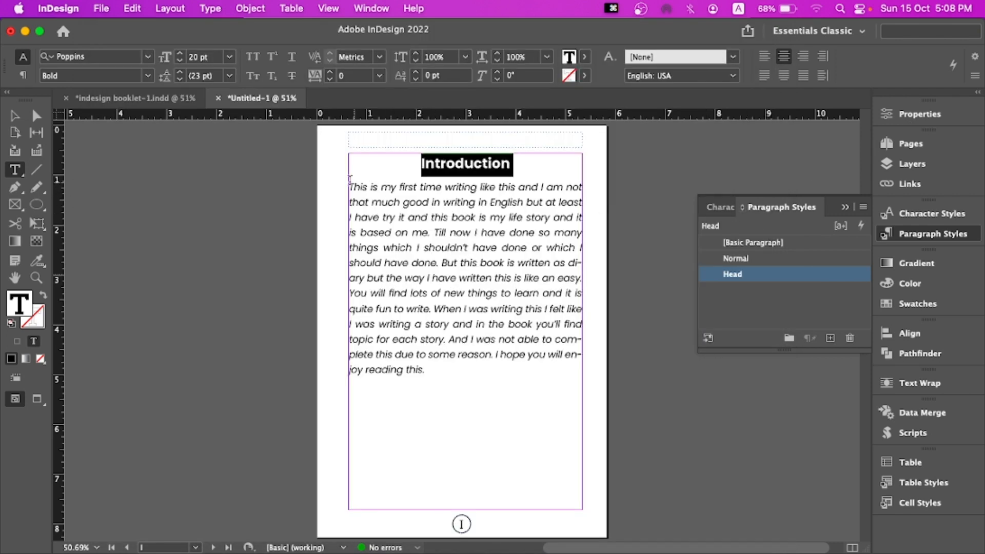
# Create a paragraph style from the Introduction body text named "Body", based on No Paragraph Style
pyautogui.moveTo(349, 185); pyautogui.dragTo(413, 365)
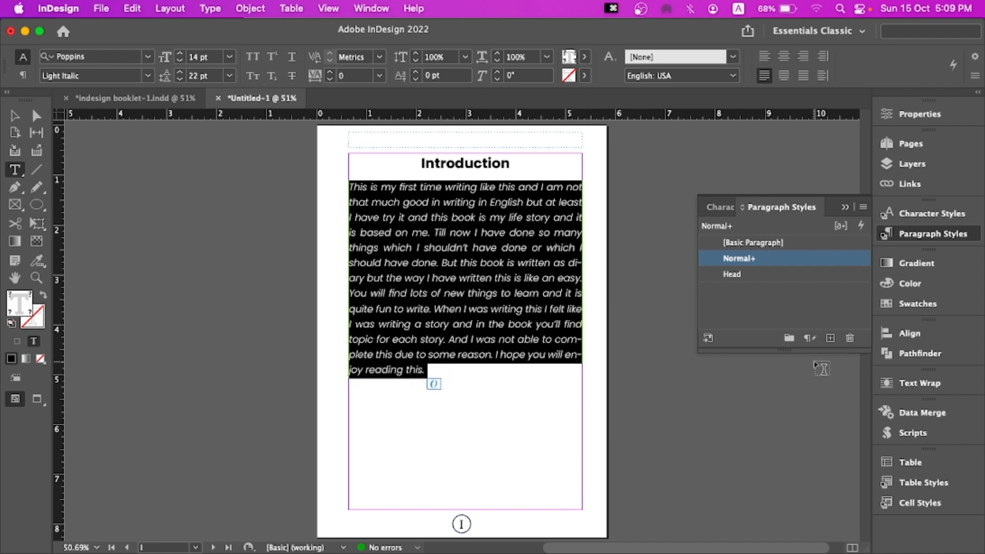
pyautogui.click(828, 338)
pyautogui.click(746, 276)
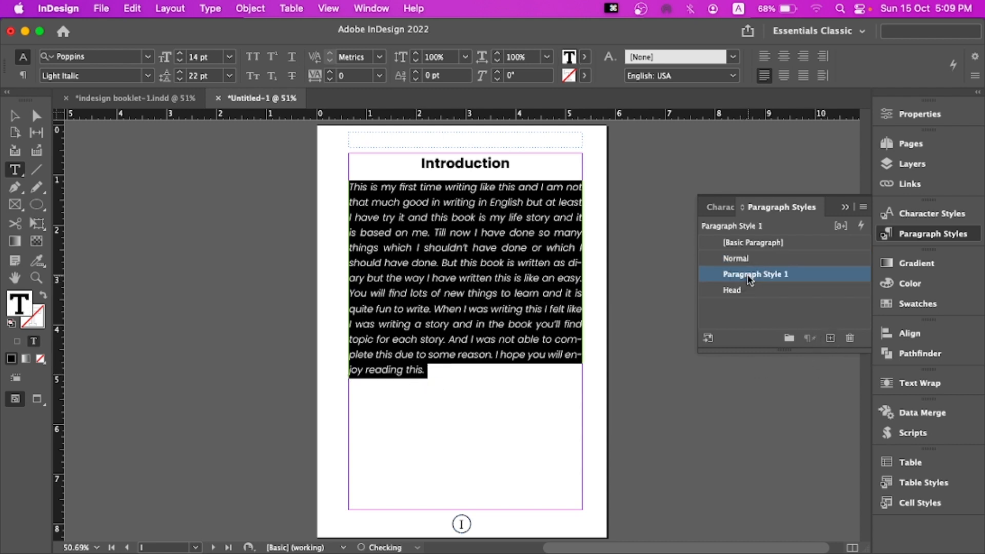
pyautogui.click(749, 277)
pyautogui.rightClick(826, 275)
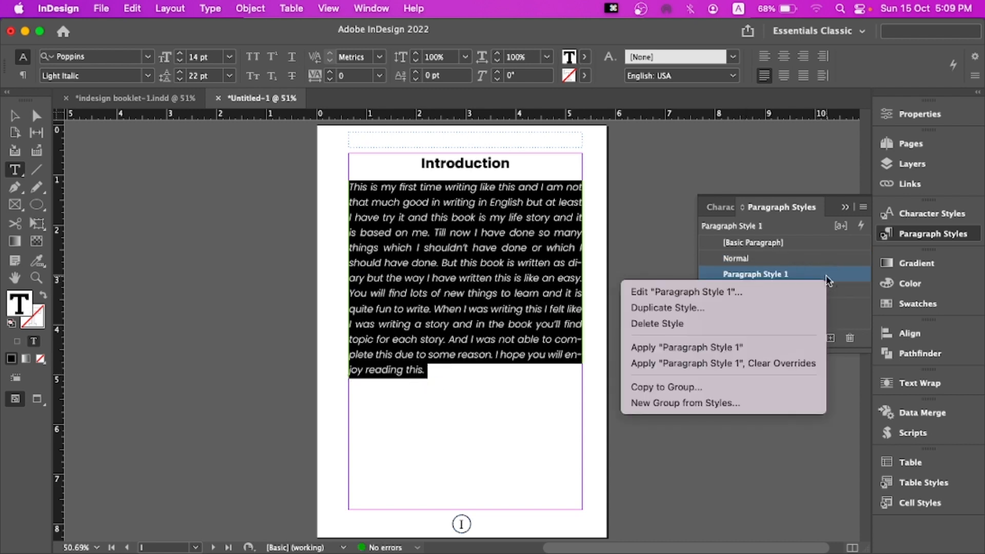
pyautogui.doubleClick(826, 275)
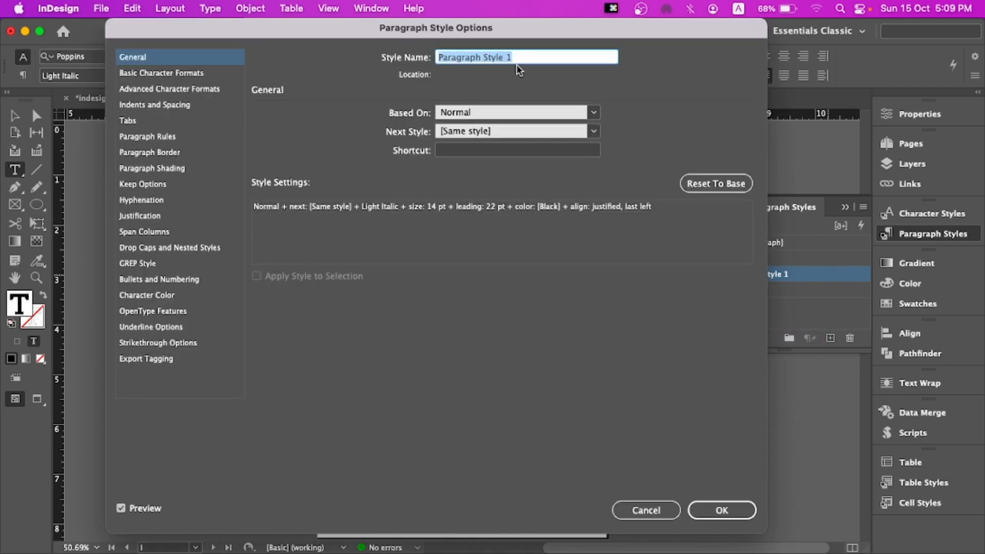
pyautogui.write('Bi')
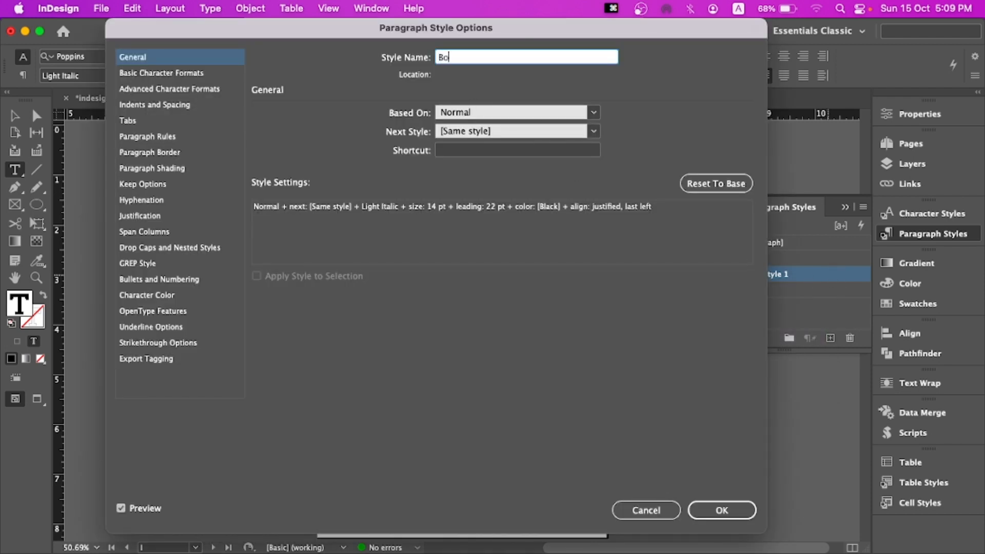
pyautogui.write('dy')
pyautogui.click(488, 112)
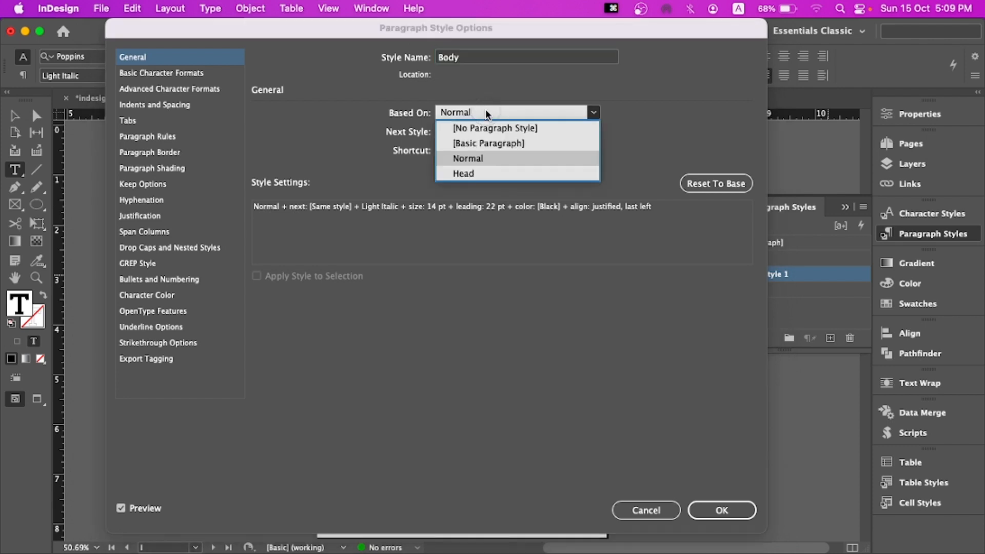
pyautogui.click(484, 130)
pyautogui.click(732, 509)
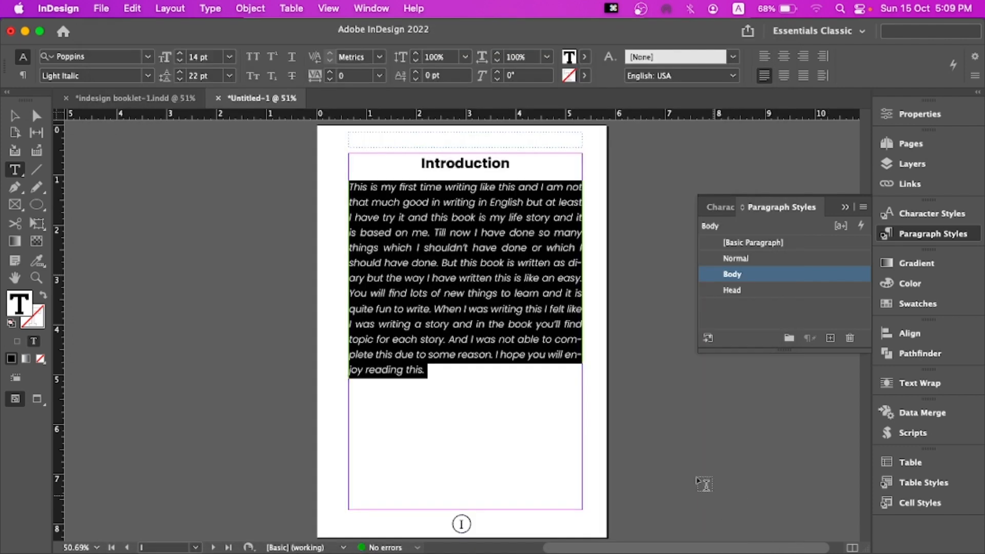
pyautogui.click(503, 350)
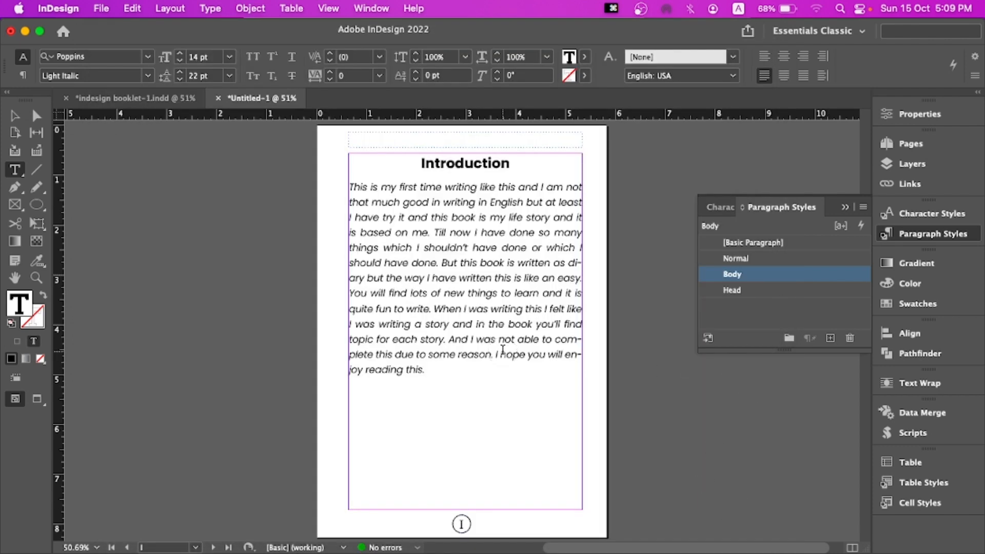
# Delete the empty lines after the Introduction text and apply the Body style to its last paragraph
pyautogui.scroll(-5, 497, 353)
pyautogui.scroll(-4, 497, 354)
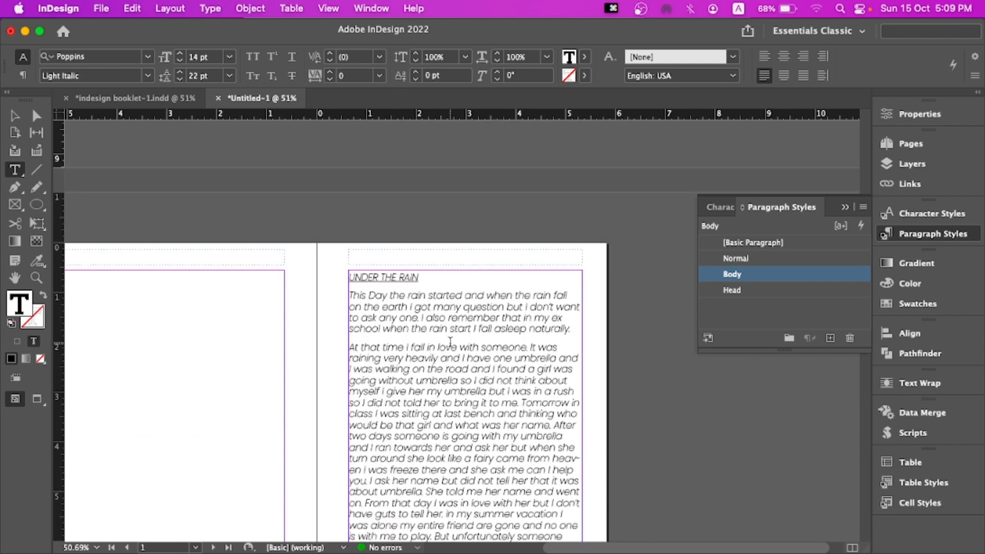
pyautogui.click(194, 377)
pyautogui.scroll(1, 461, 168)
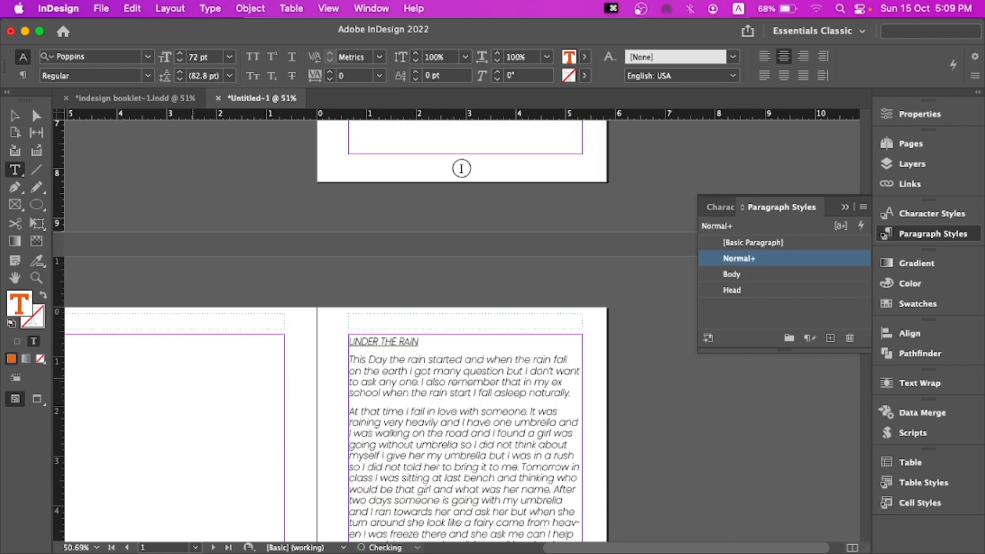
pyautogui.press('BackSpace')
pyautogui.scroll(-4, 211, 374)
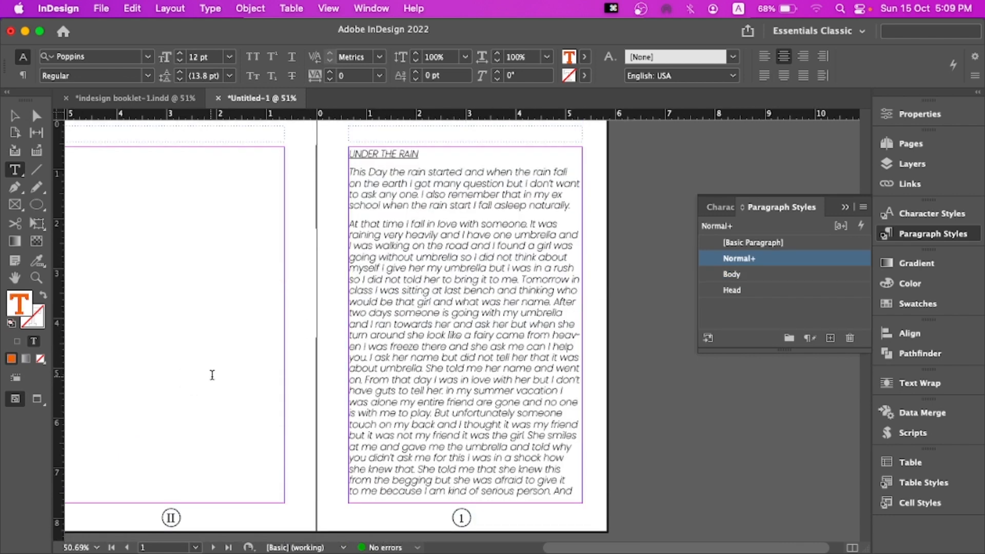
pyautogui.scroll(5, 216, 377)
pyautogui.scroll(4, 243, 404)
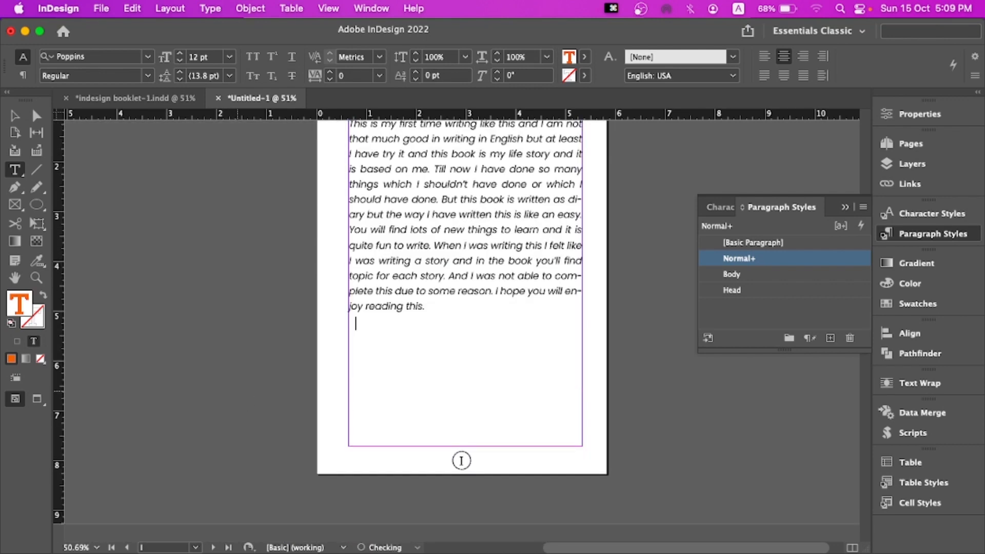
pyautogui.press('BackSpace')
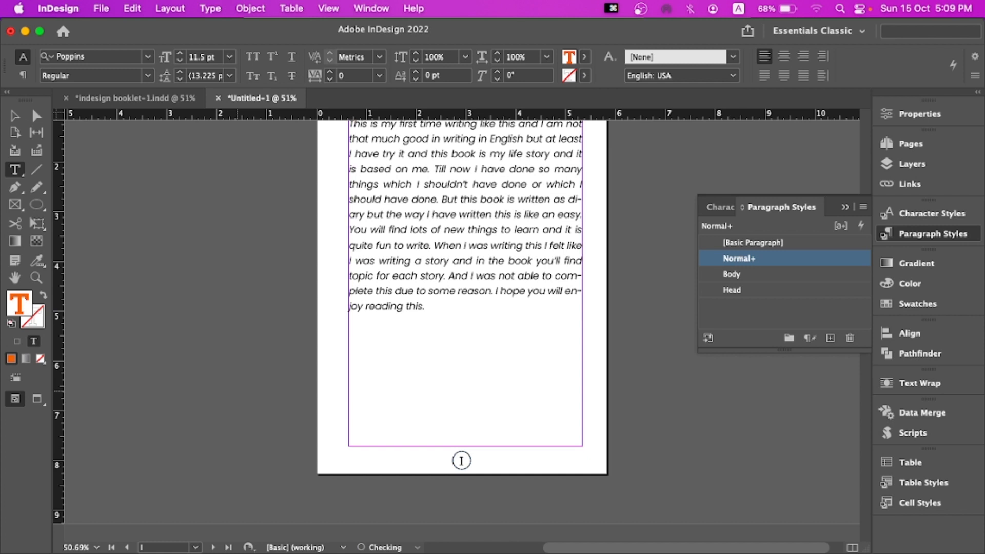
pyautogui.click(732, 274)
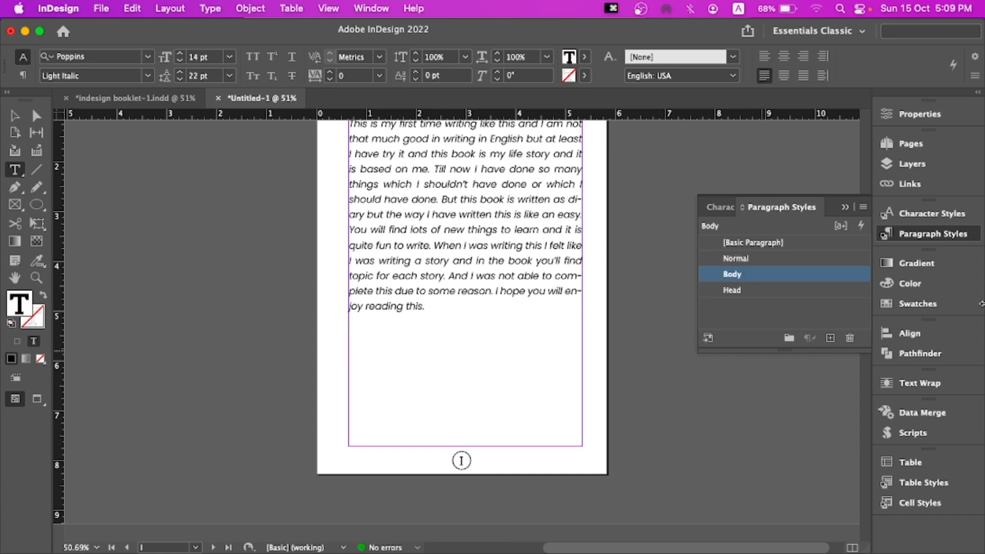
# Delete the empty page that precedes the "UNDER THE RAIN" story
pyautogui.click(911, 143)
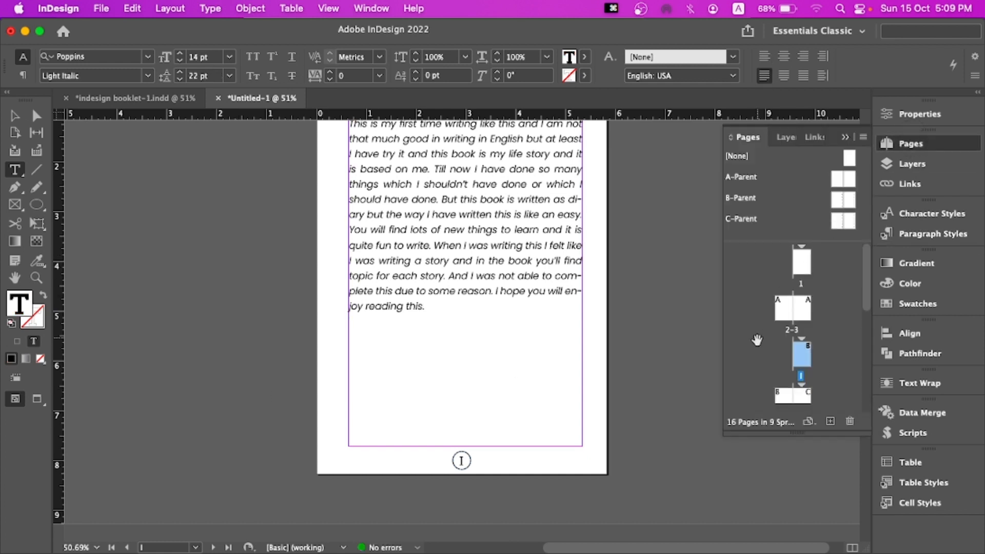
pyautogui.click(790, 397)
pyautogui.click(850, 421)
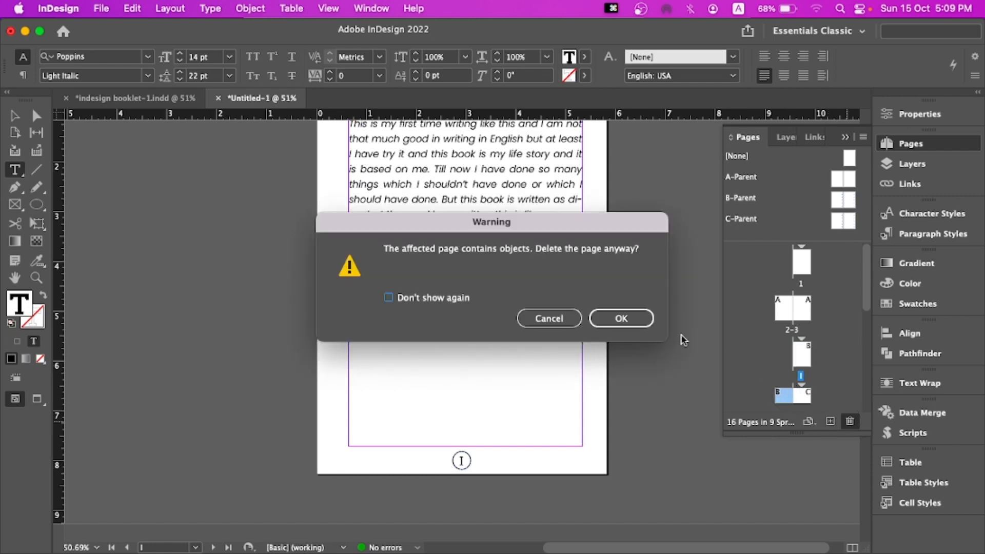
pyautogui.click(620, 317)
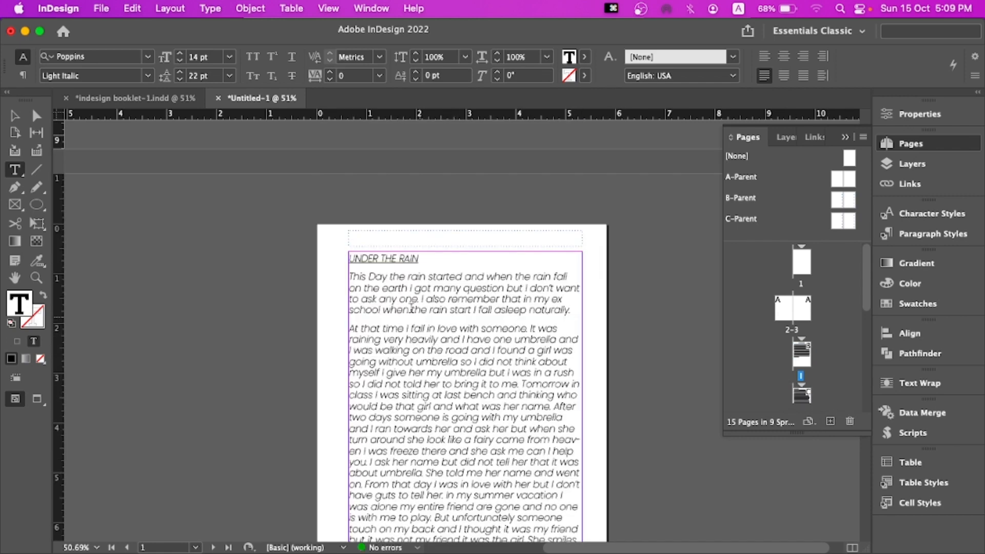
# Apply the Body style to the opening text of the "UNDER THE RAIN" story
pyautogui.click(364, 259)
pyautogui.moveTo(348, 254); pyautogui.dragTo(426, 298)
pyautogui.click(428, 296)
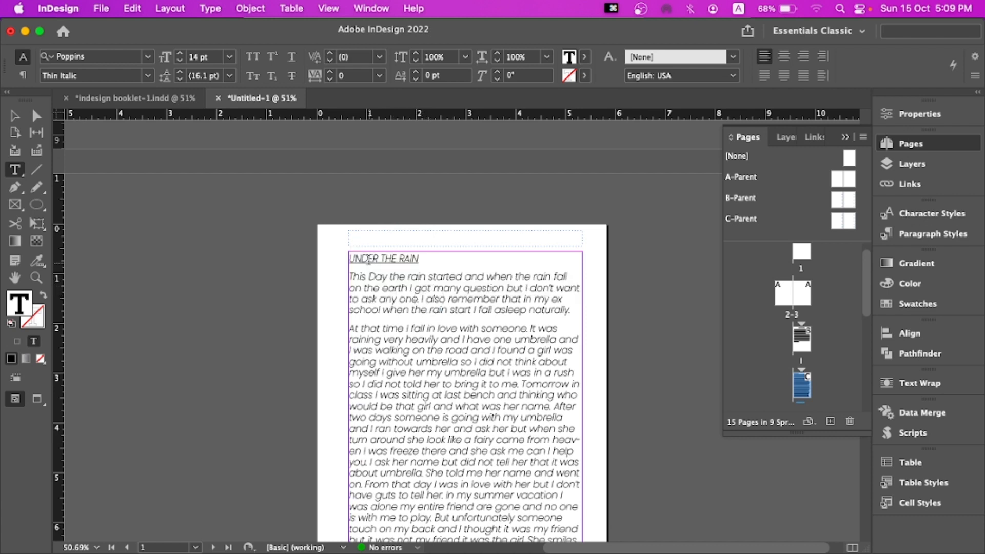
pyautogui.click(366, 259)
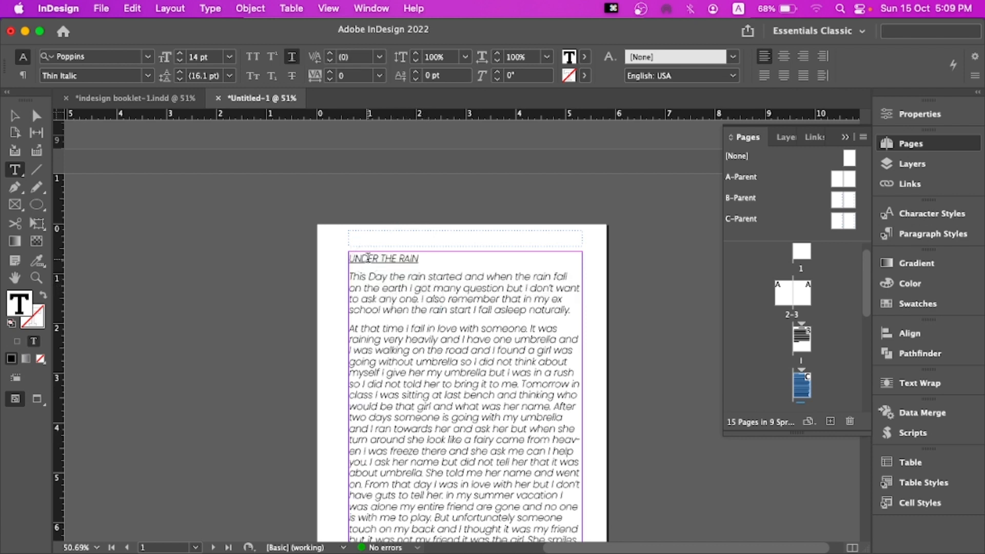
pyautogui.click(928, 236)
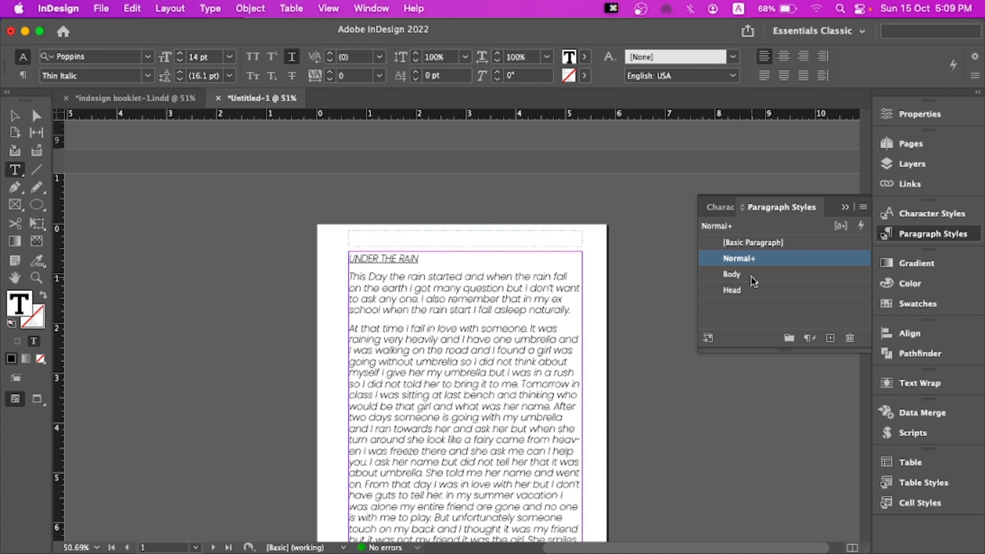
pyautogui.click(474, 275)
pyautogui.moveTo(349, 258); pyautogui.dragTo(437, 325)
pyautogui.click(488, 251)
pyautogui.click(344, 256)
pyautogui.moveTo(344, 256); pyautogui.dragTo(428, 259)
pyautogui.click(752, 274)
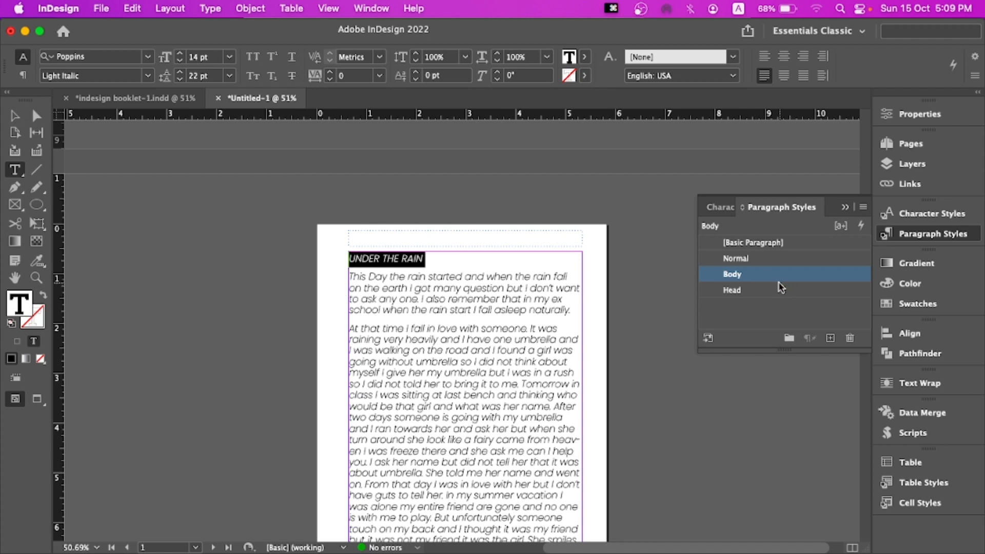
# Apply the Head style to the "UNDER THE RAIN" heading
pyautogui.rightClick(766, 280)
pyautogui.click(438, 288)
pyautogui.click(467, 270)
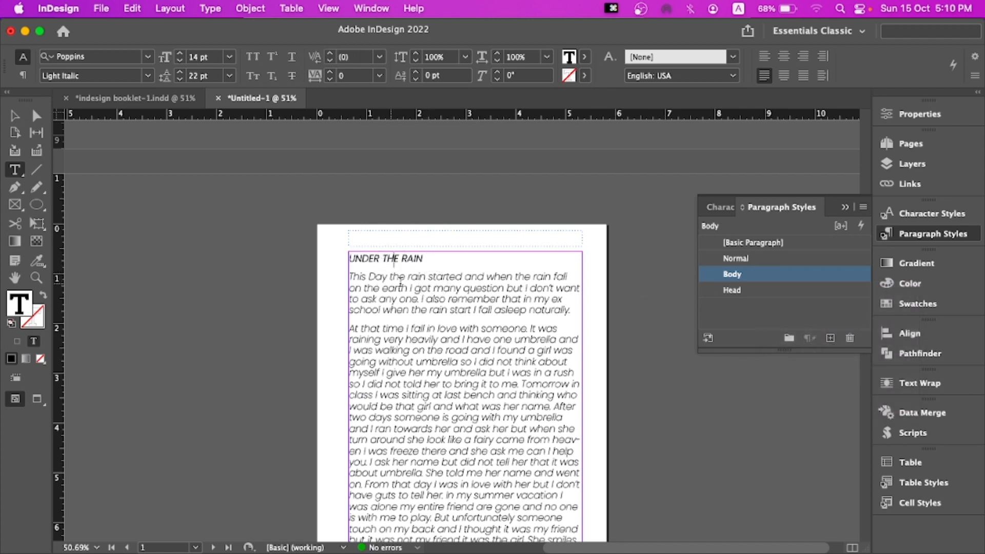
pyautogui.click(401, 287)
pyautogui.moveTo(350, 259); pyautogui.dragTo(467, 260)
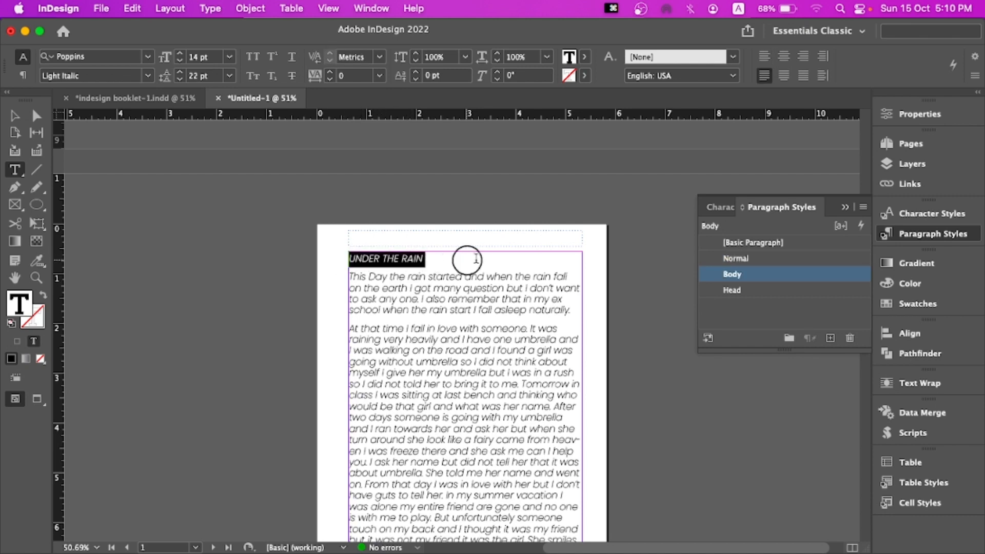
pyautogui.click(736, 291)
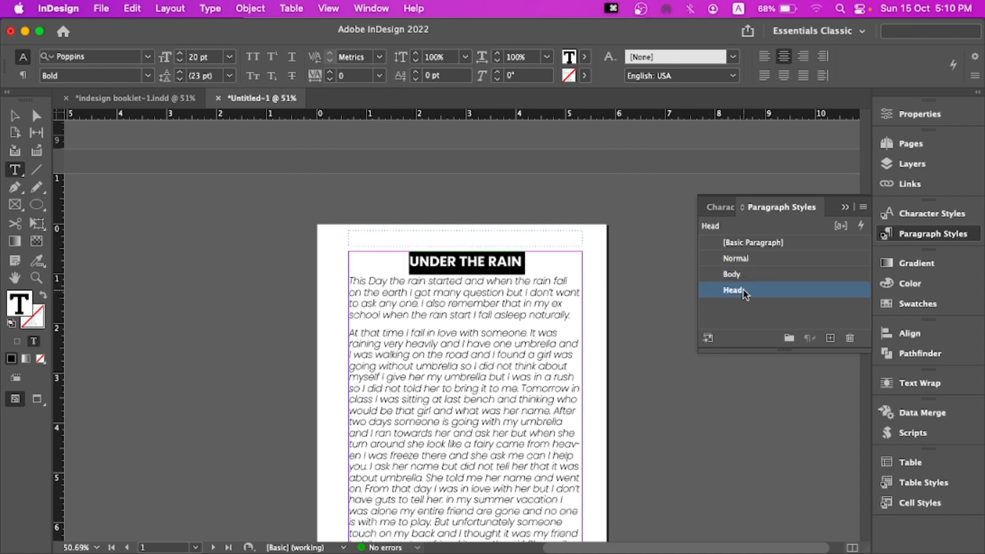
pyautogui.click(737, 292)
# Edit the Head paragraph style so its Next Style is Body
pyautogui.doubleClick(843, 293)
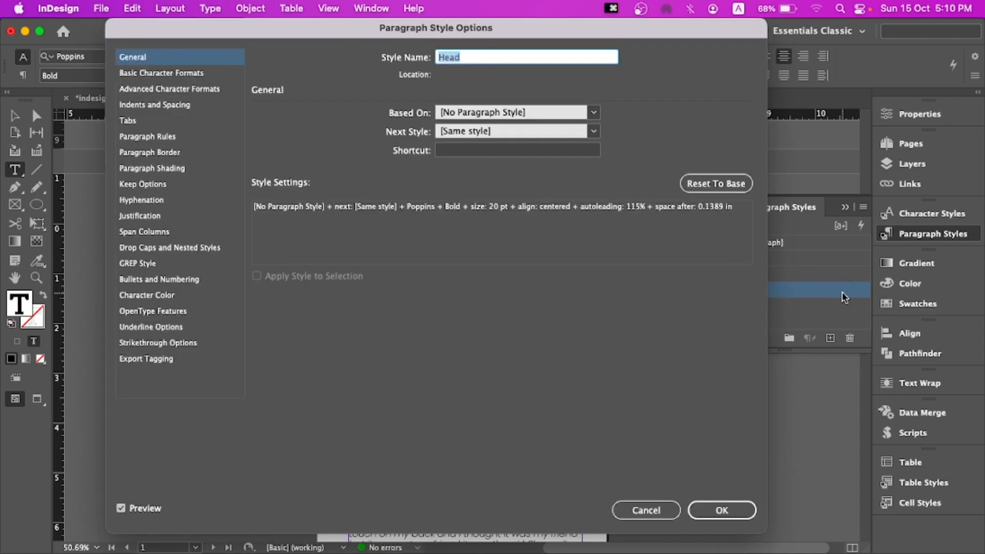
pyautogui.moveTo(378, 29); pyautogui.dragTo(401, 29)
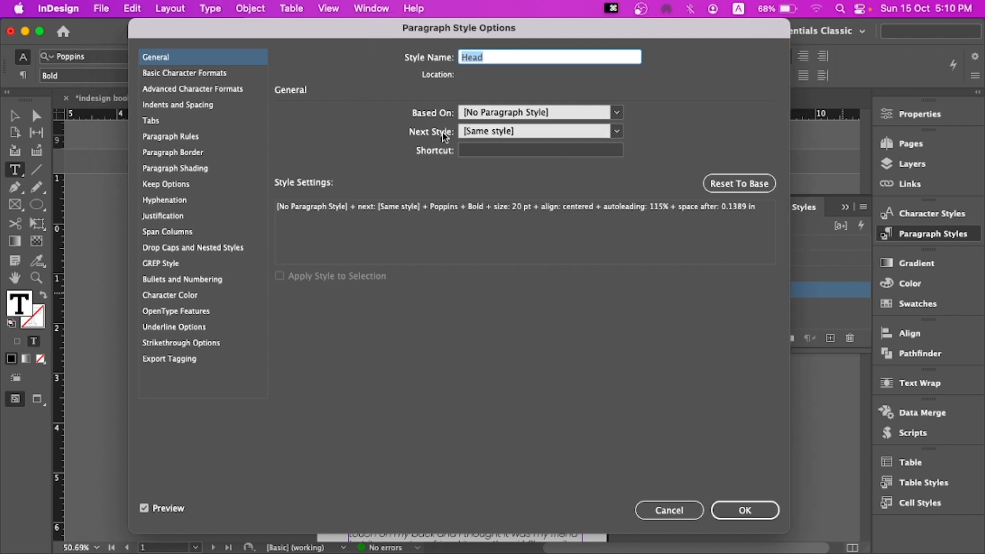
pyautogui.click(479, 132)
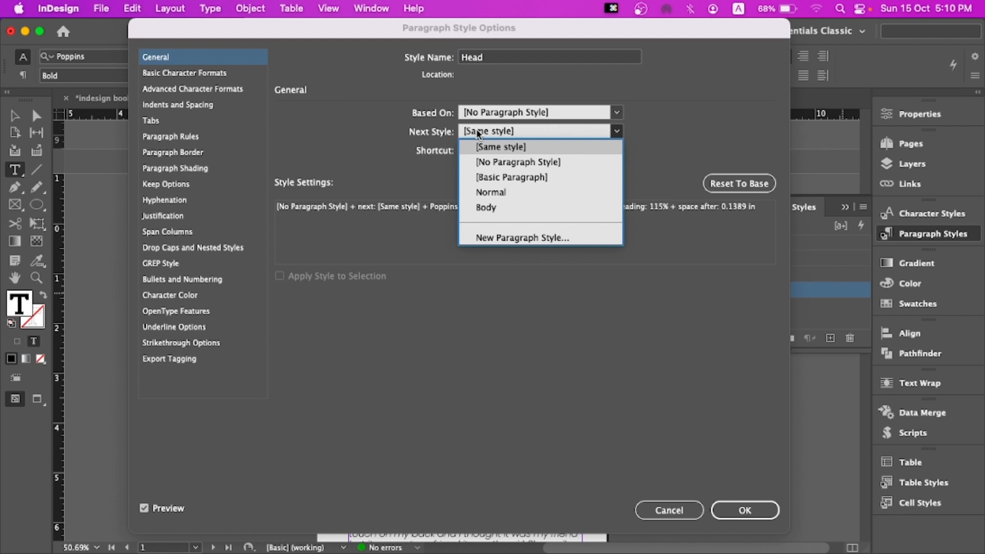
pyautogui.click(490, 207)
pyautogui.click(725, 508)
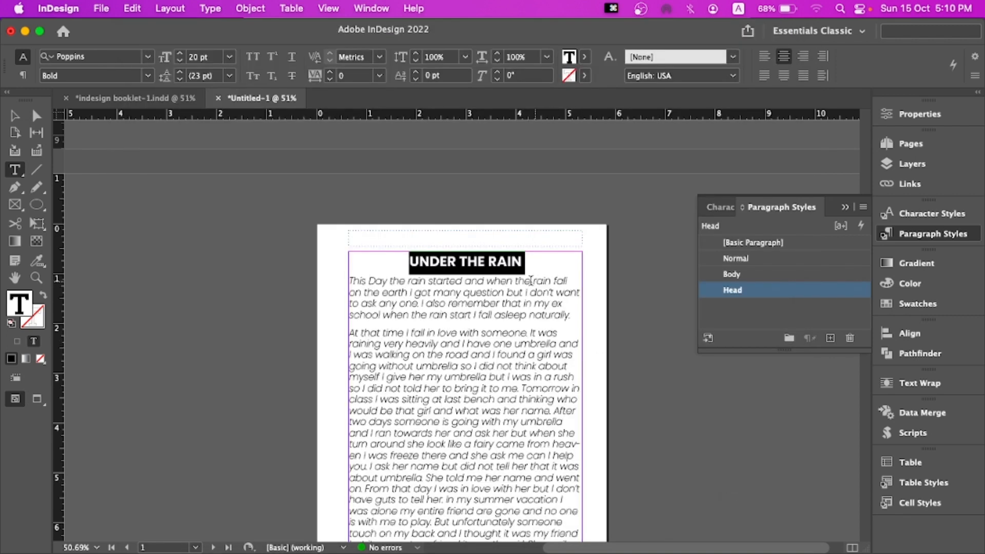
# Select the entire story text and apply the Body paragraph style to all of it
pyautogui.scroll(-20, 523, 271)
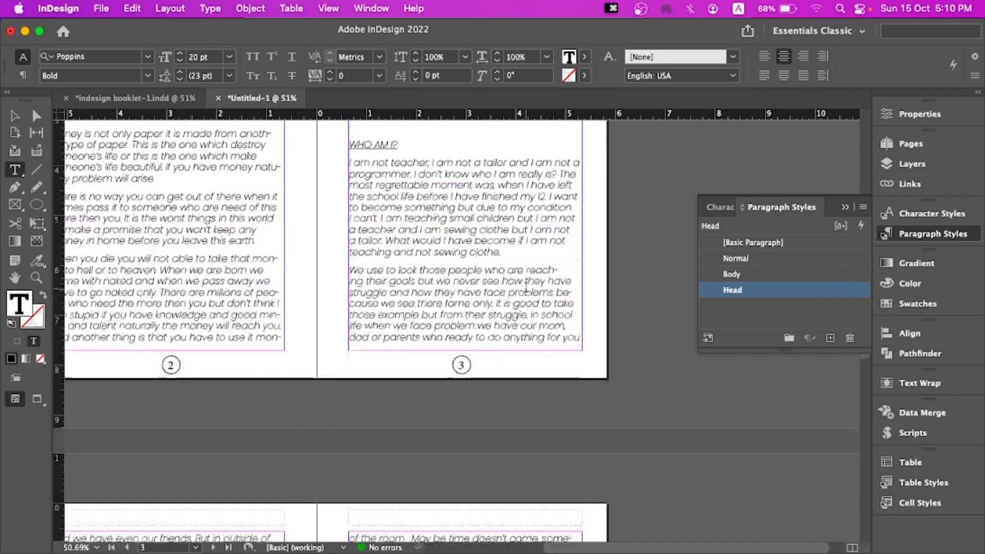
pyautogui.scroll(-15, 524, 302)
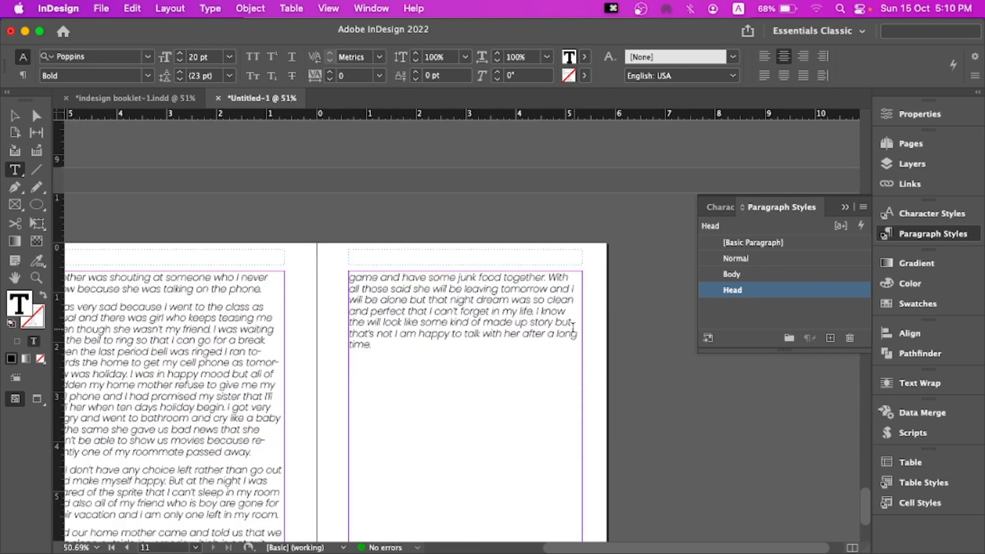
pyautogui.click(426, 347)
pyautogui.press('super+a')
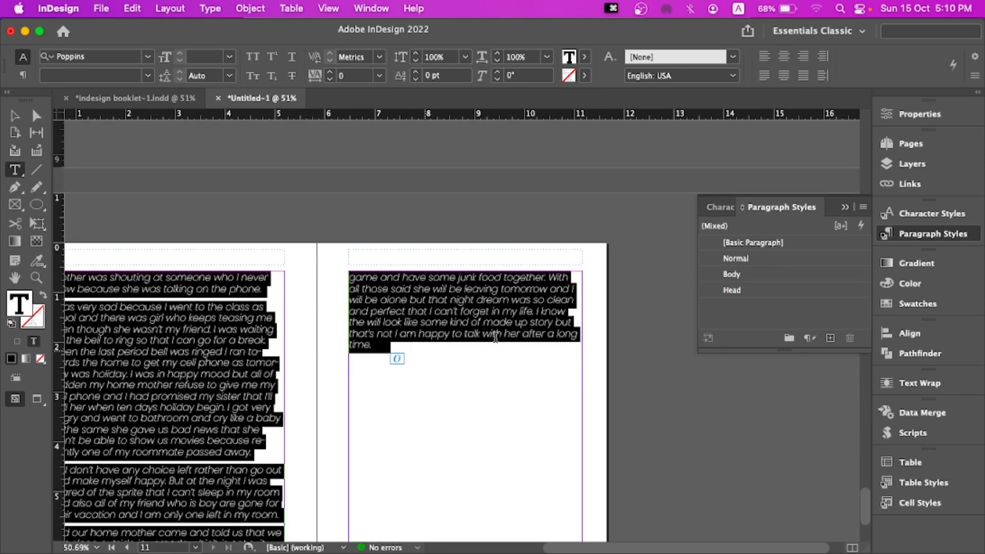
pyautogui.click(748, 290)
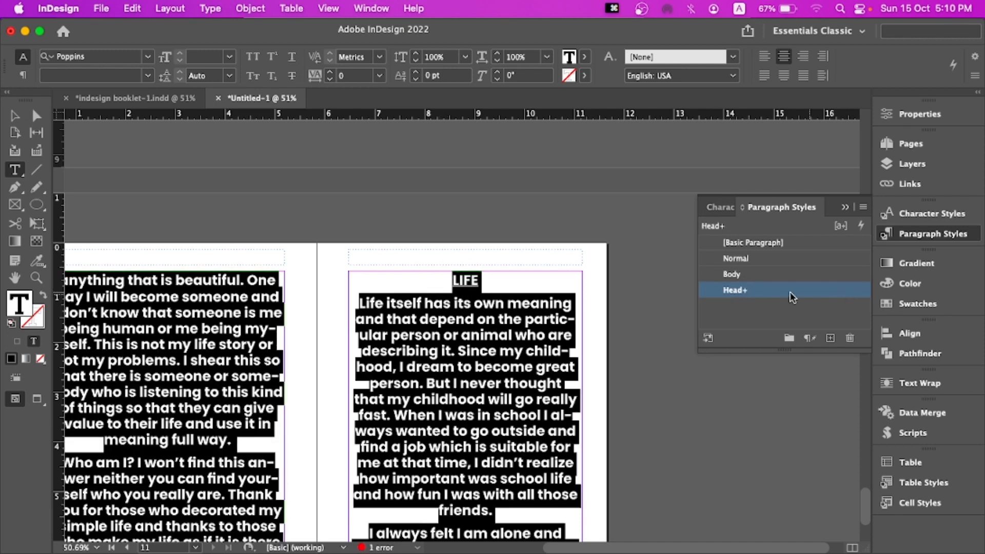
pyautogui.click(756, 276)
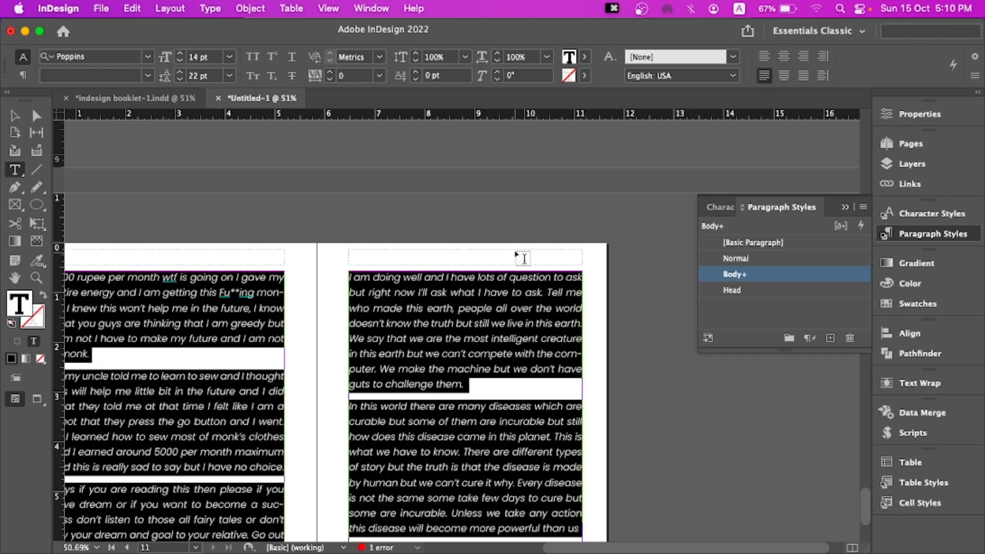
pyautogui.scroll(-1, 515, 239)
pyautogui.scroll(20, 515, 239)
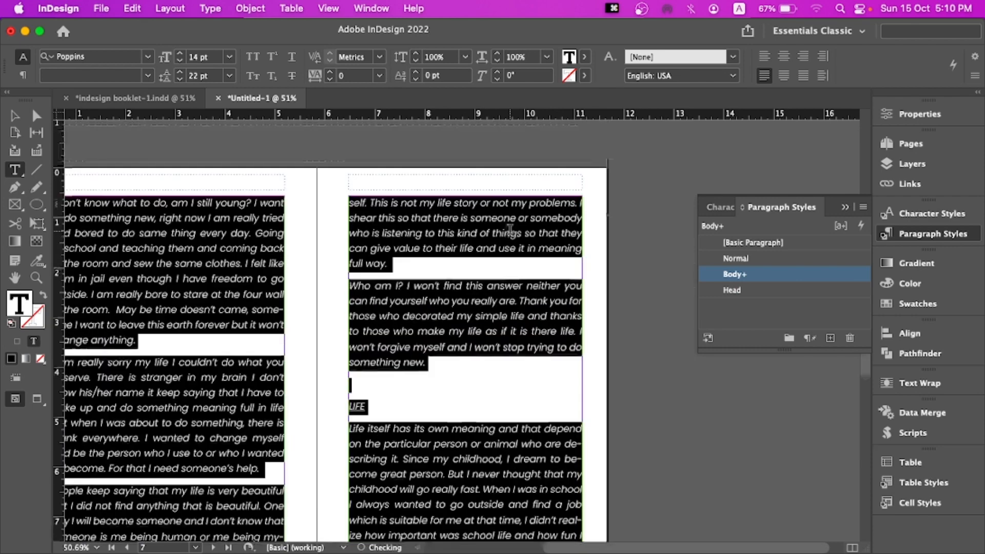
pyautogui.scroll(20, 510, 229)
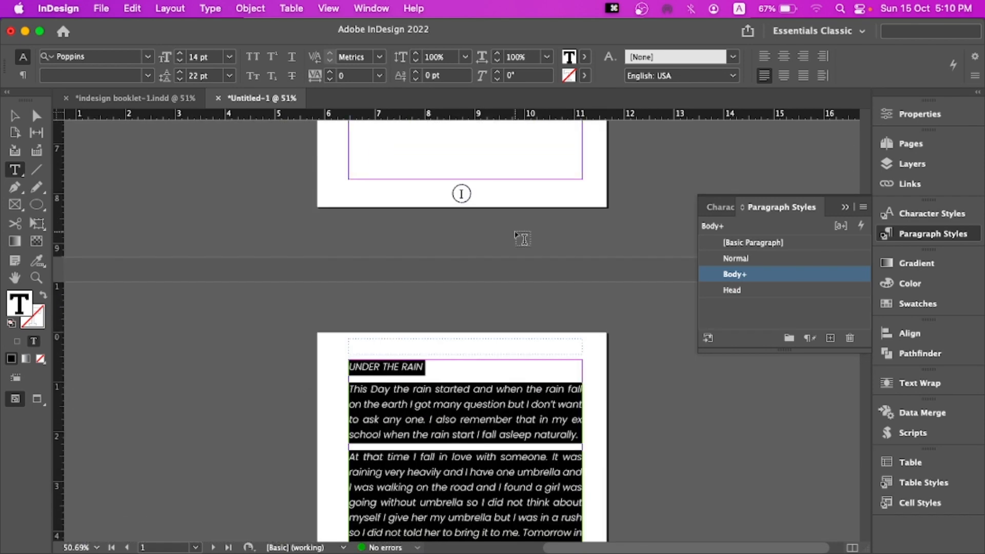
pyautogui.scroll(-3, 526, 241)
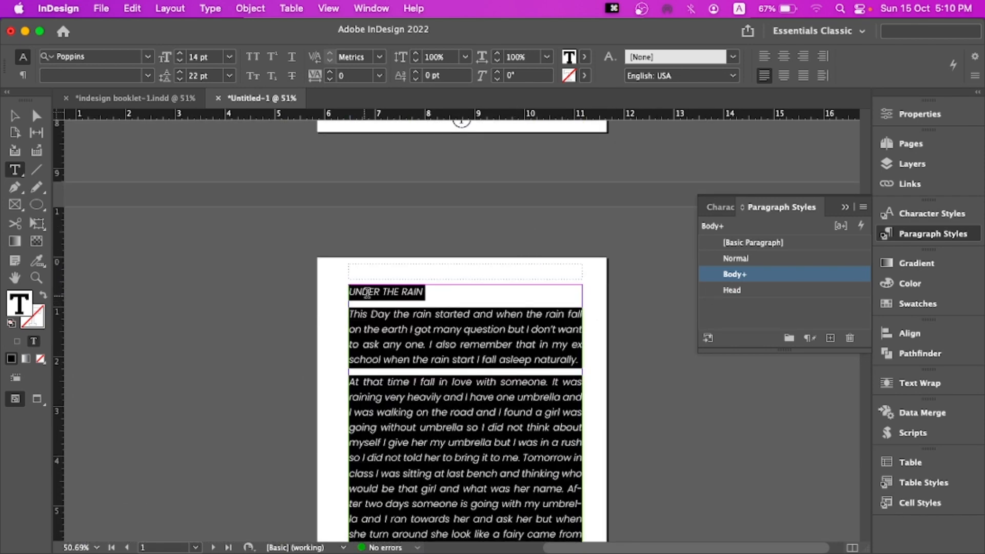
pyautogui.moveTo(349, 291); pyautogui.dragTo(512, 345)
pyautogui.click(744, 290)
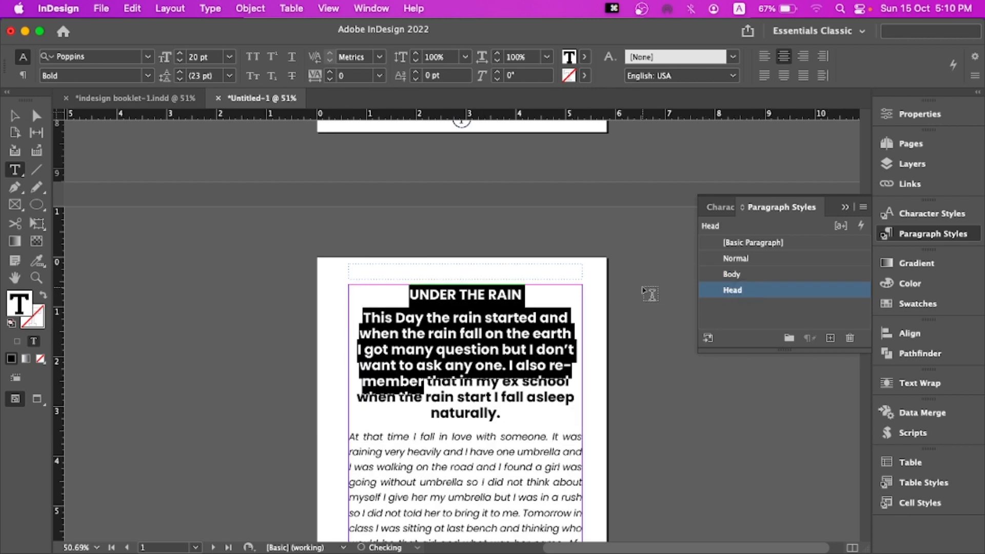
pyautogui.press('super+z')
# Apply the Head paragraph style to the "UNDER THE RAIN" heading only
pyautogui.click(370, 292)
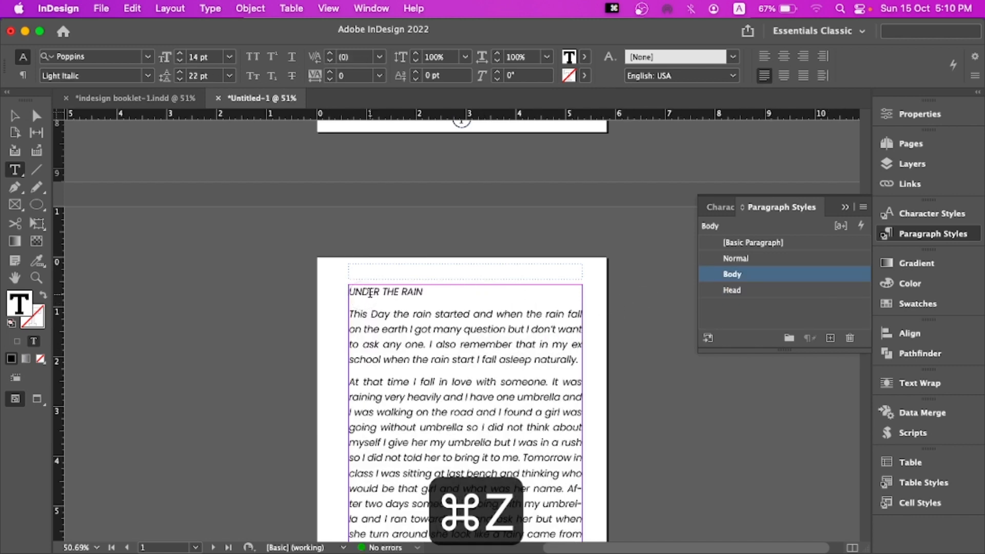
pyautogui.click(734, 291)
# Apply the Head paragraph style to the "MONEY POWER" heading on page 2
pyautogui.click(404, 326)
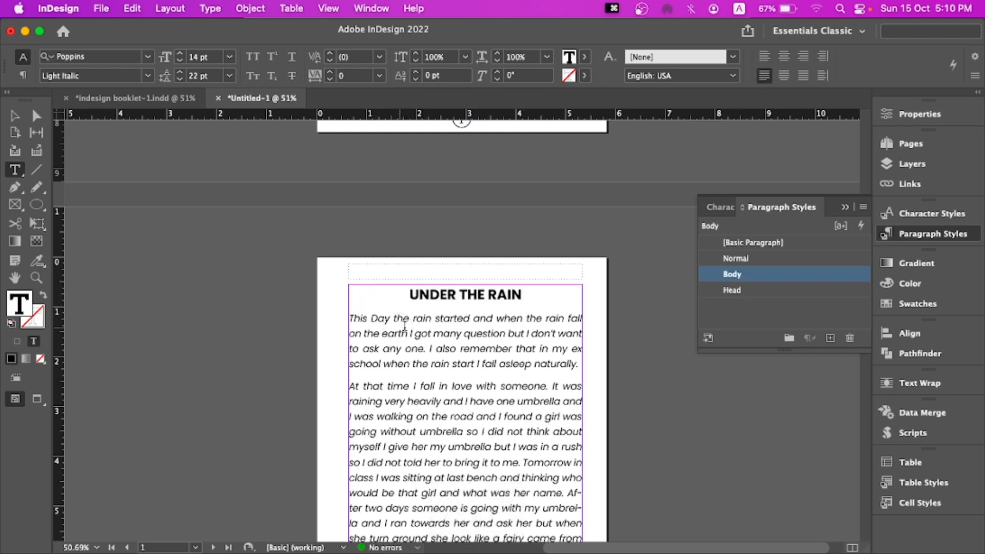
pyautogui.scroll(-1, 396, 408)
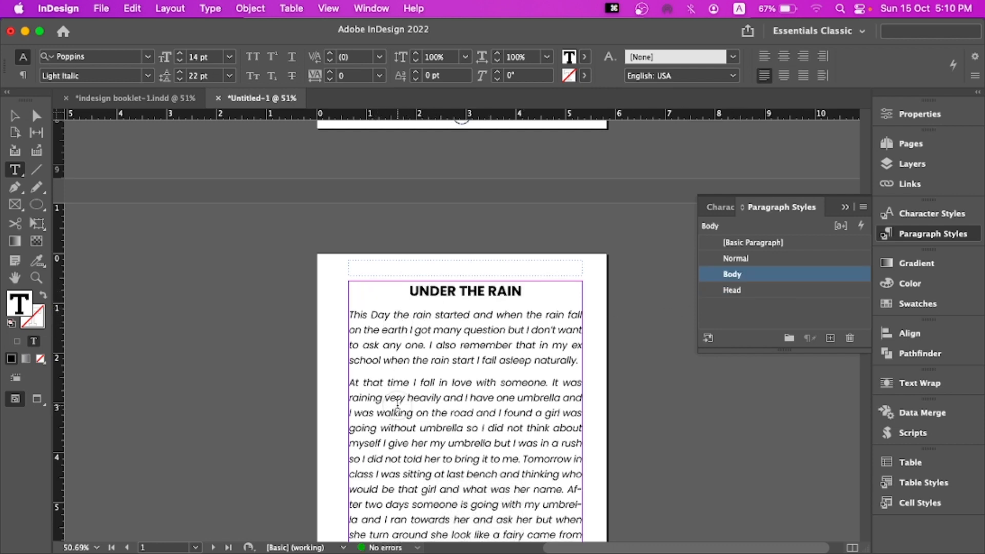
pyautogui.scroll(-10, 426, 399)
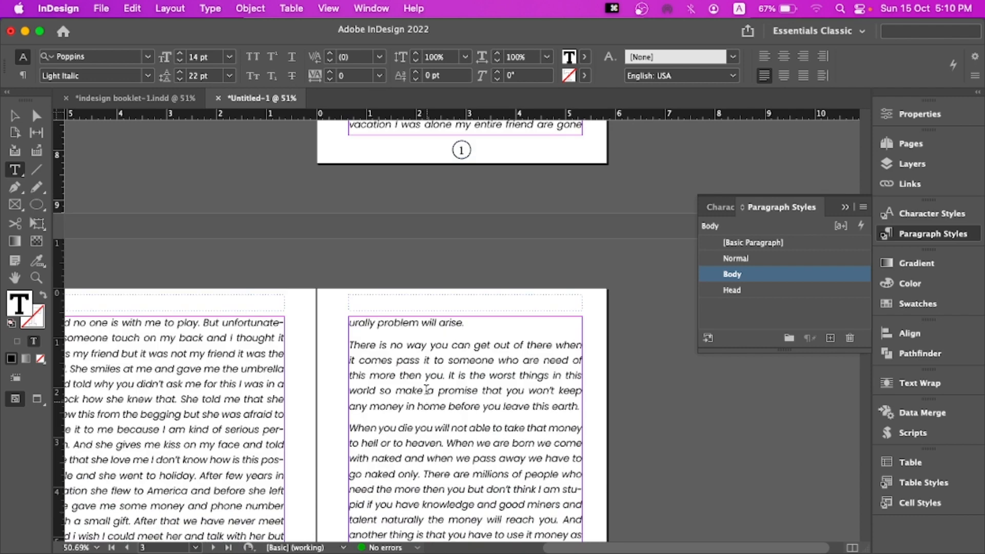
pyautogui.scroll(-5, 398, 383)
pyautogui.click(14, 115)
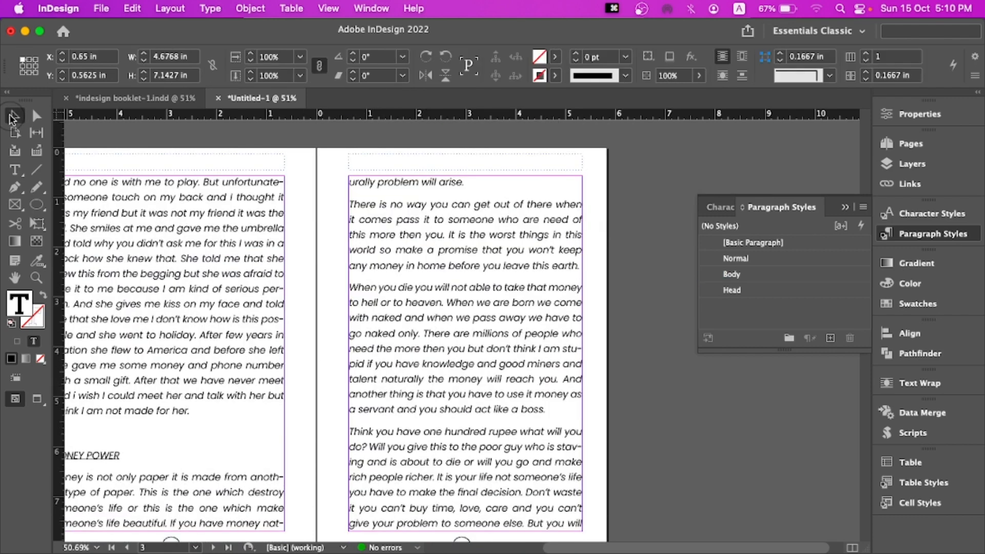
pyautogui.click(348, 331)
pyautogui.moveTo(349, 331); pyautogui.dragTo(506, 248)
pyautogui.moveTo(444, 240); pyautogui.dragTo(378, 275)
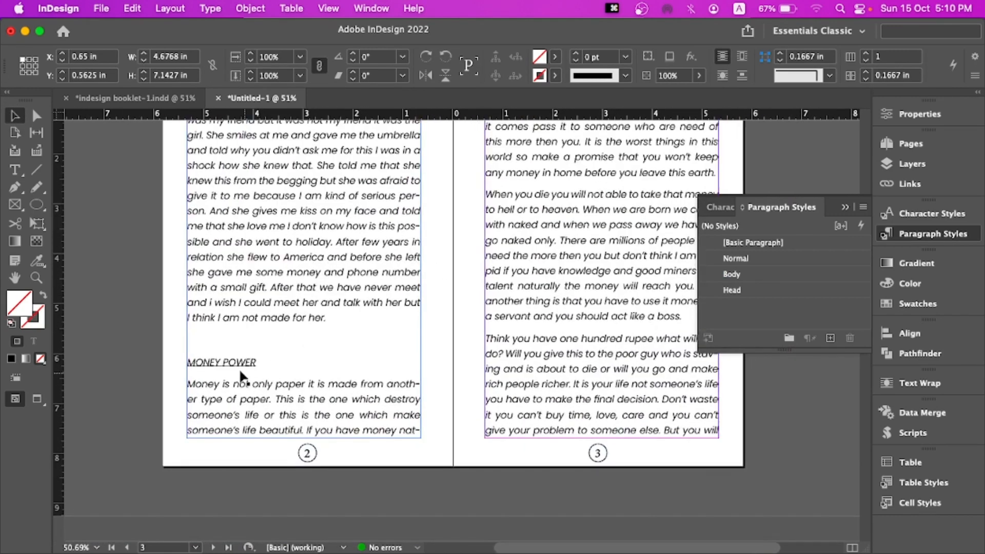
pyautogui.doubleClick(232, 361)
pyautogui.click(757, 288)
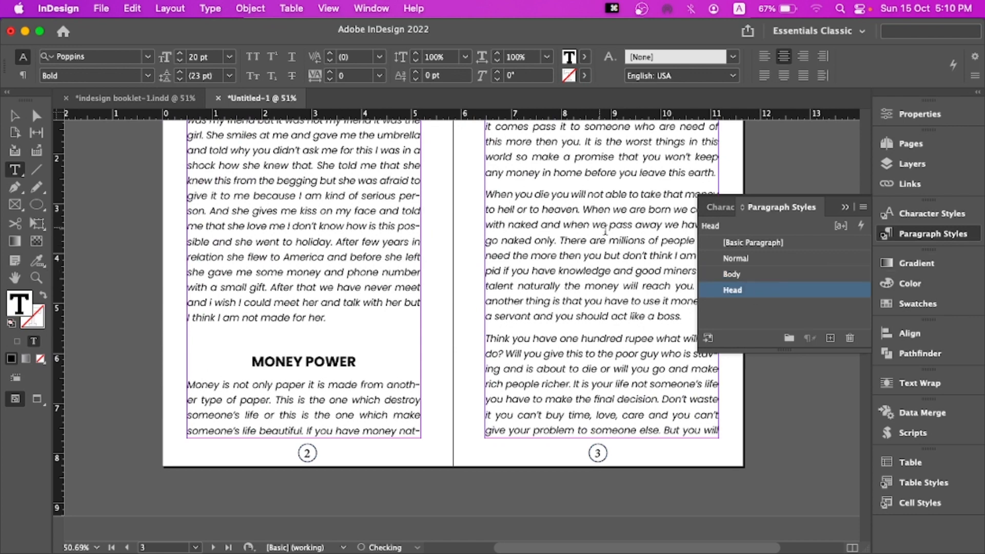
# Apply the Head paragraph style to the "WHO AM I?" heading on page 4
pyautogui.scroll(7, 611, 232)
pyautogui.scroll(-6, 563, 296)
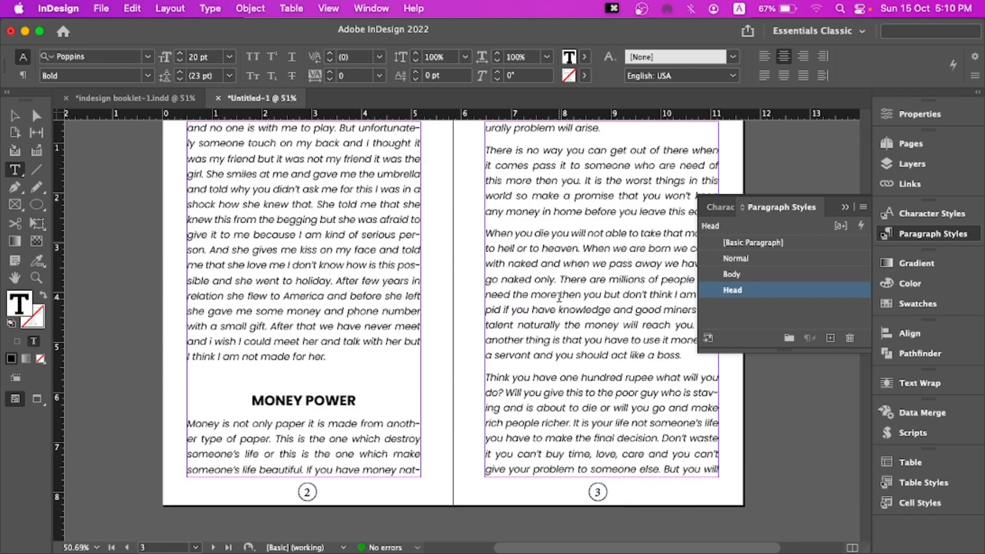
pyautogui.scroll(-15, 563, 297)
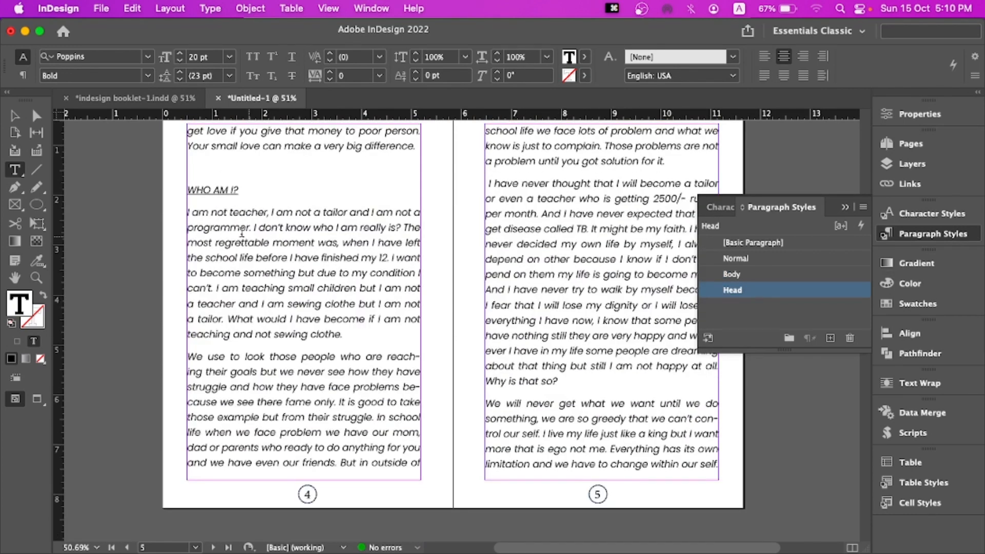
pyautogui.click(556, 290)
pyautogui.click(739, 288)
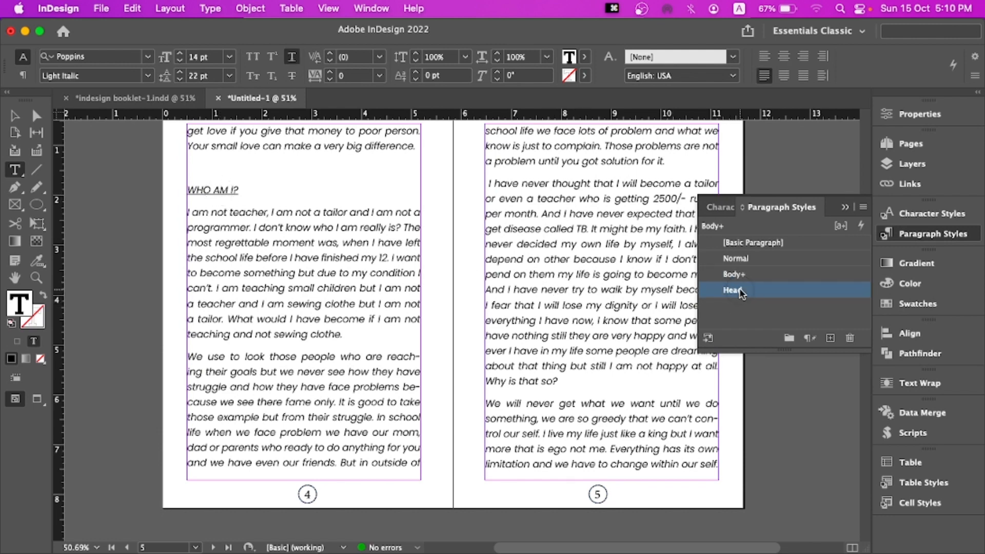
# Apply the Head paragraph style to the "LIFE" heading on page 7
pyautogui.scroll(1, 564, 254)
pyautogui.scroll(-1, 564, 254)
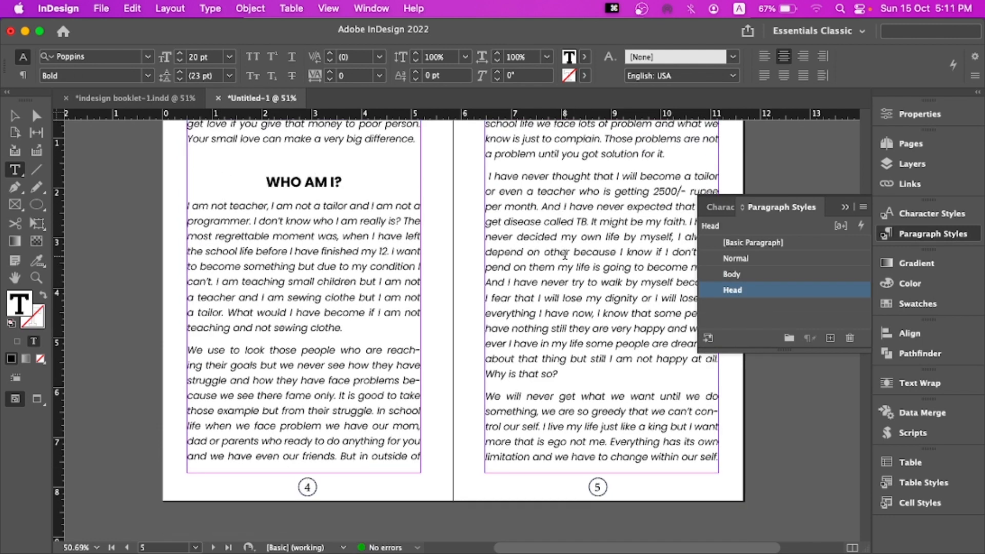
pyautogui.scroll(-12, 564, 254)
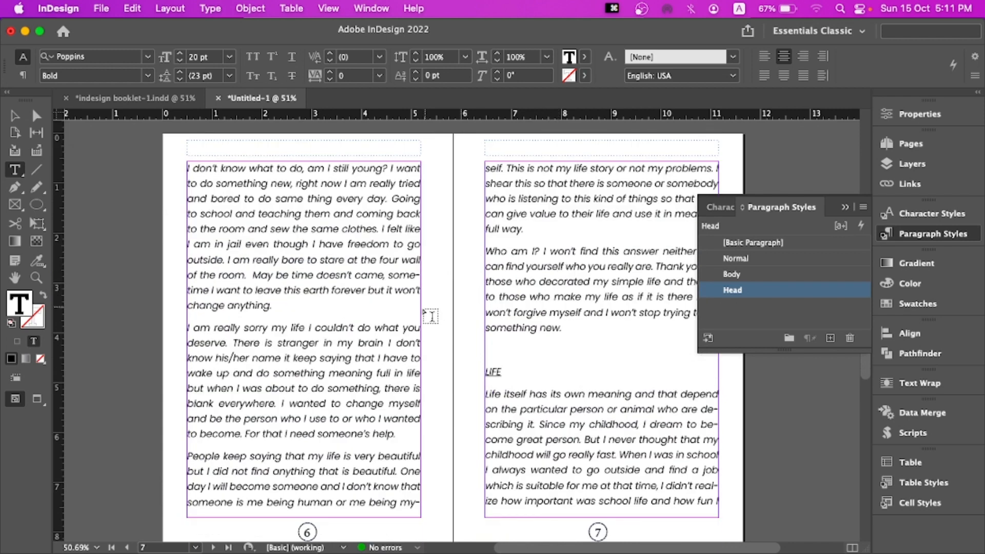
pyautogui.click(692, 315)
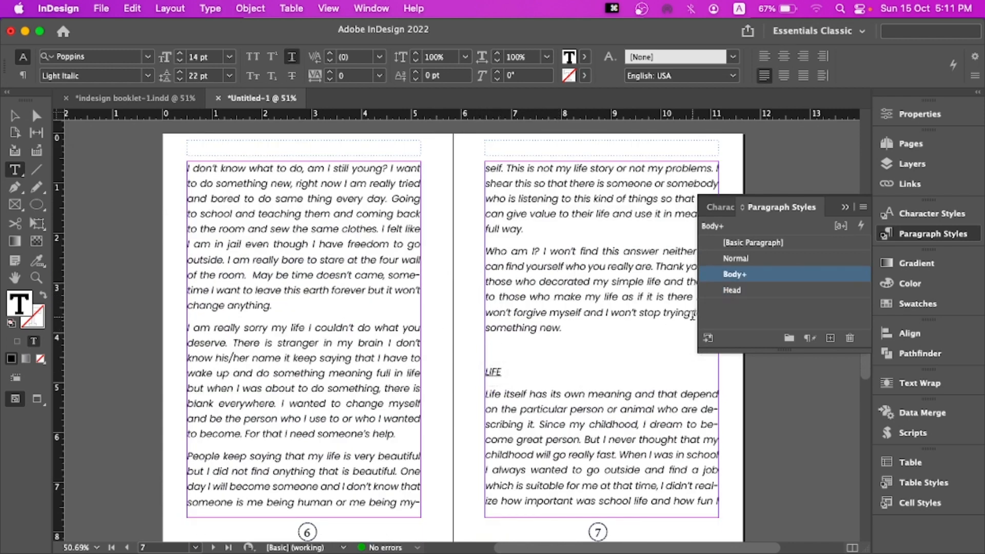
pyautogui.click(732, 290)
# Apply the Head paragraph style to the "My life" heading on page 9
pyautogui.scroll(-12, 451, 358)
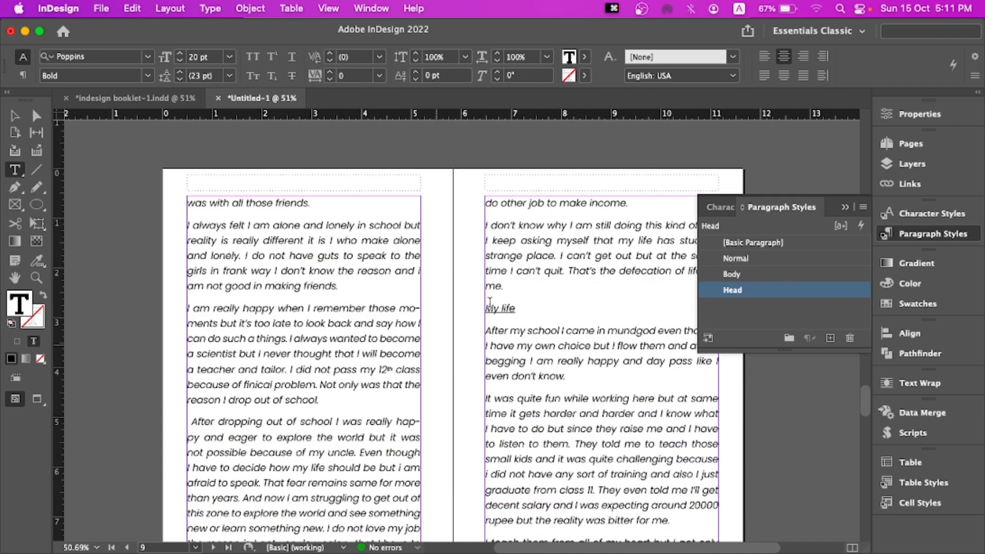
pyautogui.click(497, 307)
pyautogui.click(741, 289)
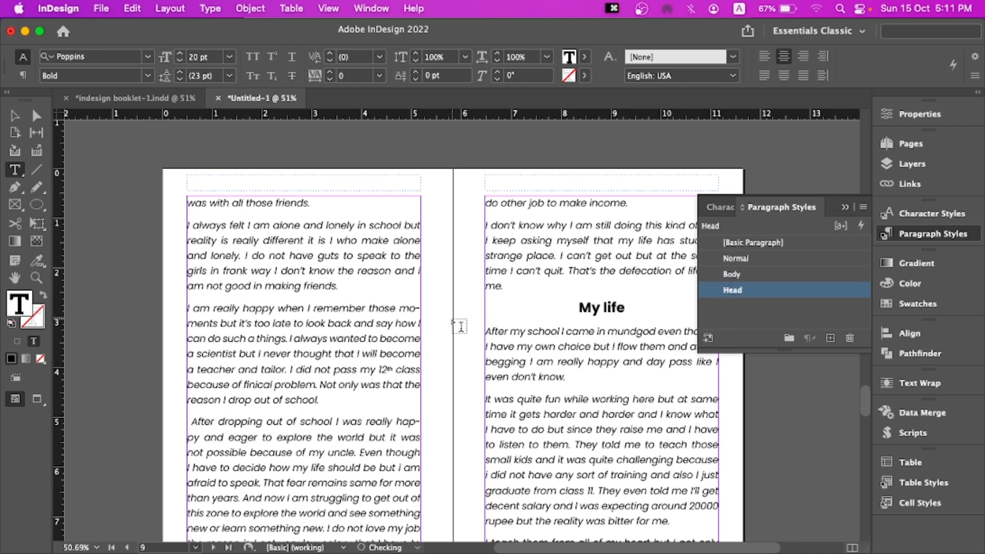
# Apply the Head paragraph style to the "THE WORLD" heading on page 10
pyautogui.scroll(-3, 458, 327)
pyautogui.scroll(-6, 460, 327)
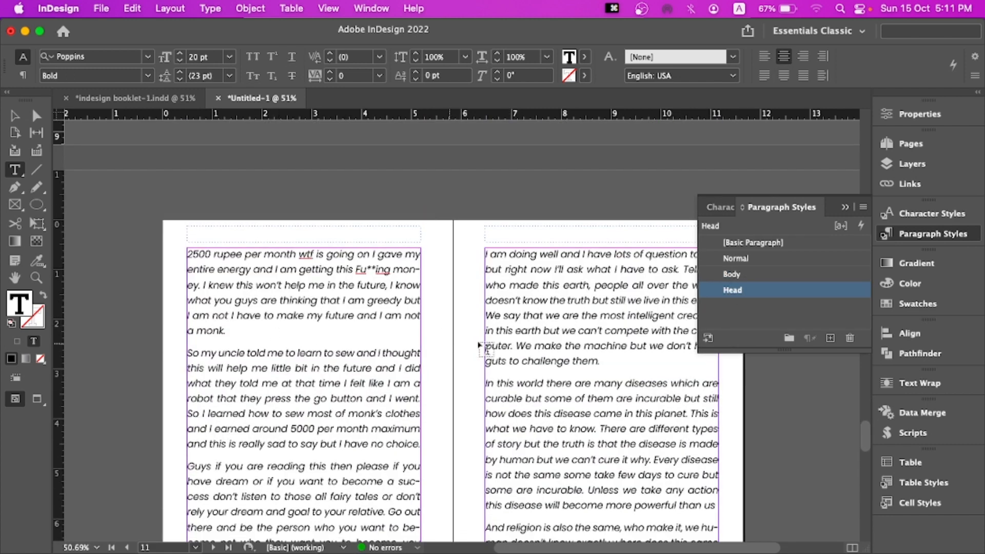
pyautogui.scroll(-3, 489, 349)
pyautogui.click(224, 343)
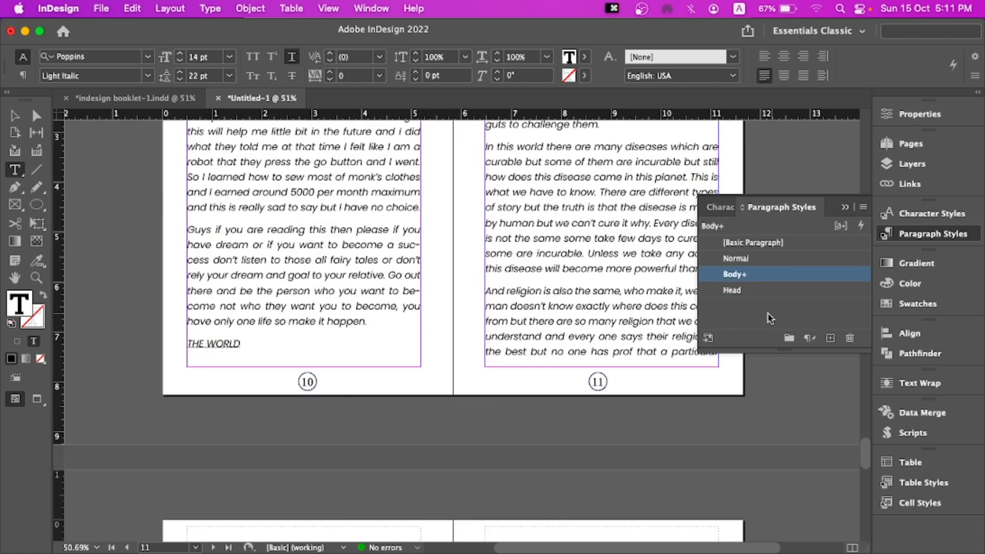
pyautogui.click(745, 290)
# Apply the Head paragraph style to the "SAD INTO HAPPY DAY!!!" heading on page 12
pyautogui.scroll(-1, 497, 309)
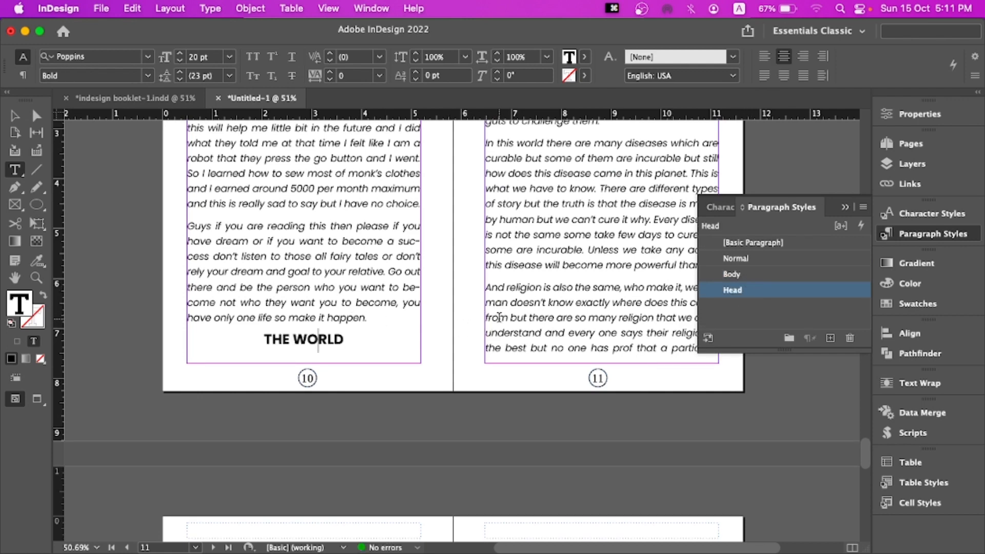
pyautogui.scroll(-3, 499, 317)
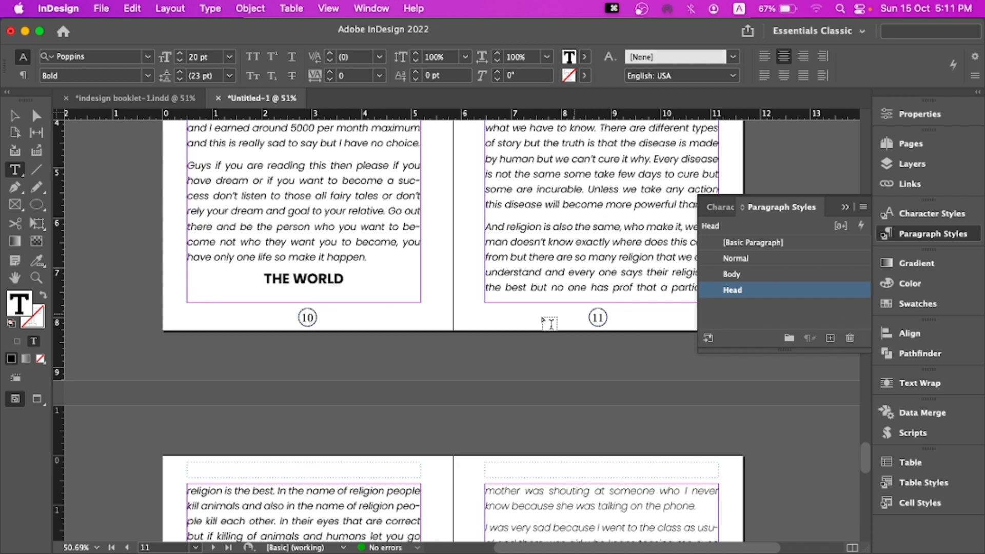
pyautogui.scroll(-10, 549, 324)
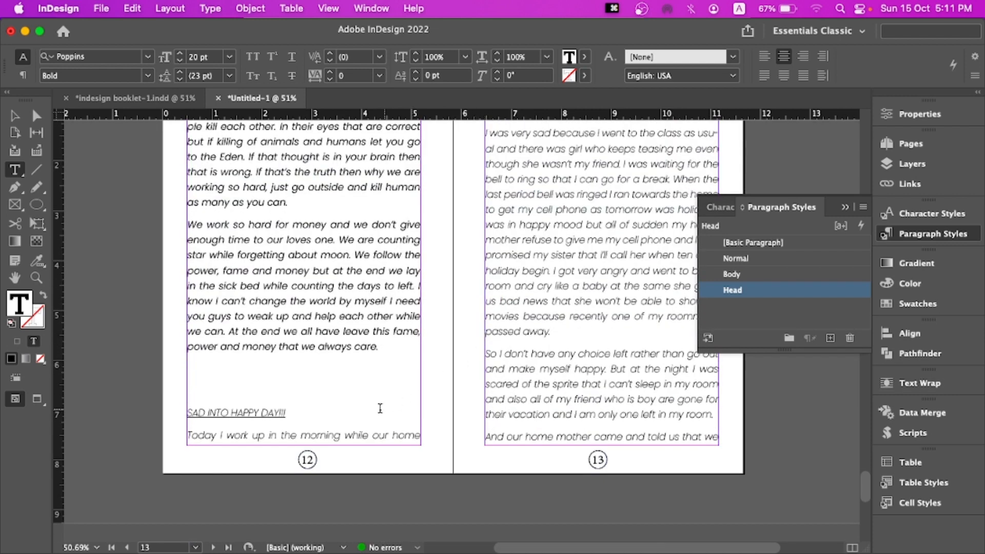
pyautogui.click(661, 306)
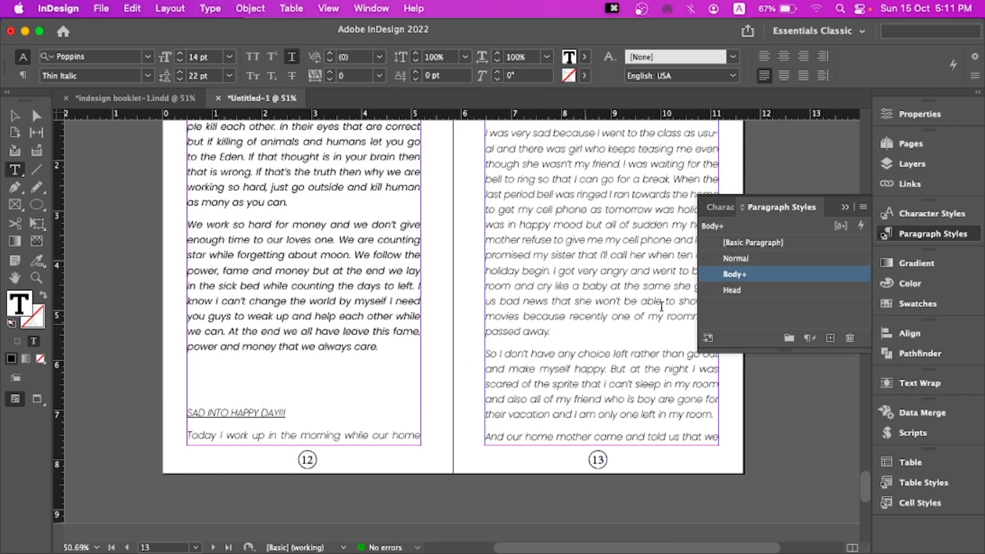
pyautogui.click(741, 290)
# Delete the empty line above the "SAD INTO HAPPY DAY!!!" heading
pyautogui.click(242, 362)
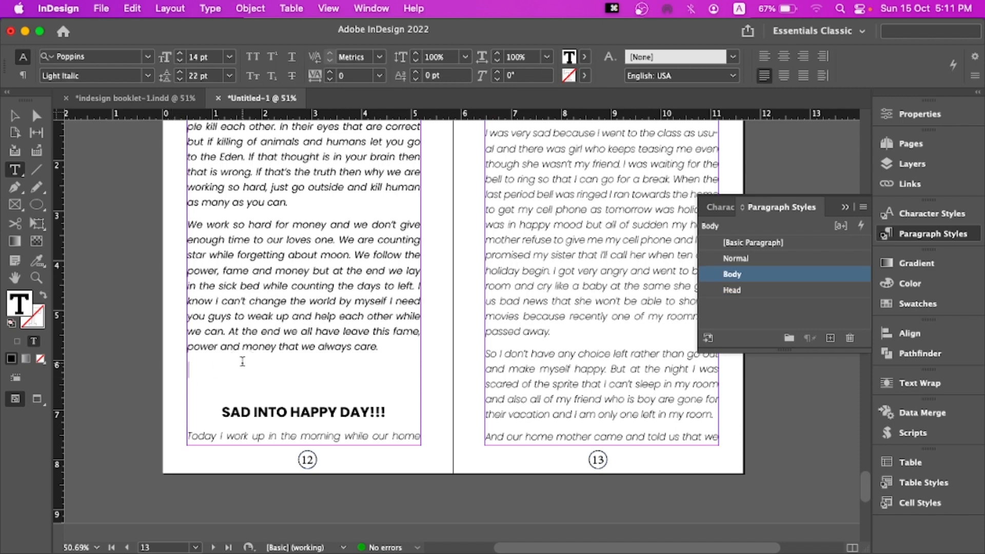
pyautogui.click(222, 412)
pyautogui.press('BackSpace')
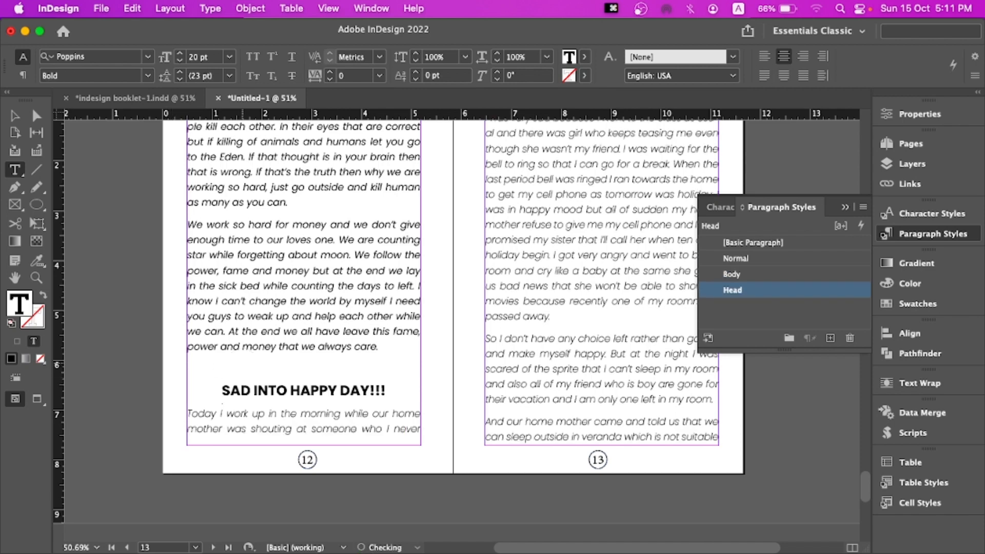
pyautogui.scroll(-10, 315, 367)
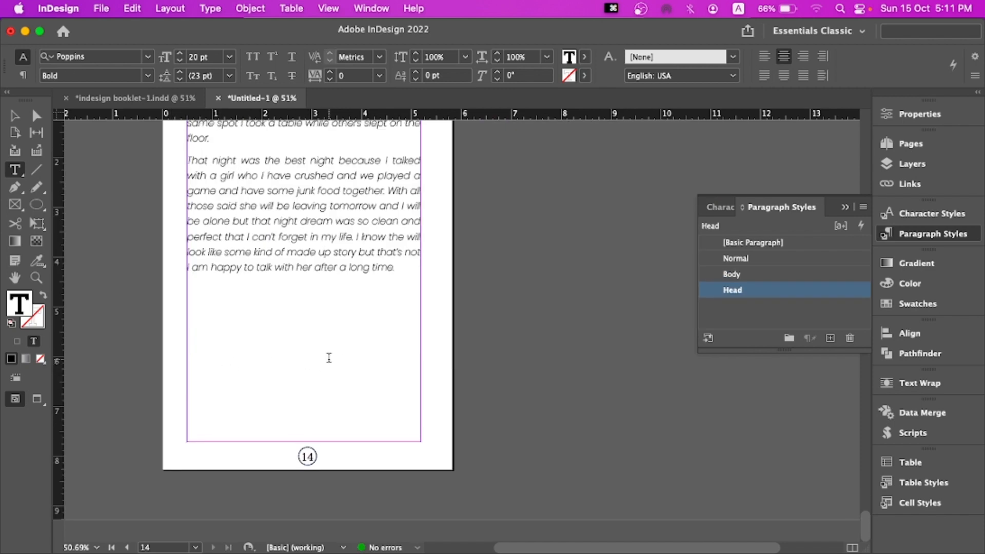
pyautogui.scroll(8, 338, 357)
pyautogui.scroll(20, 338, 357)
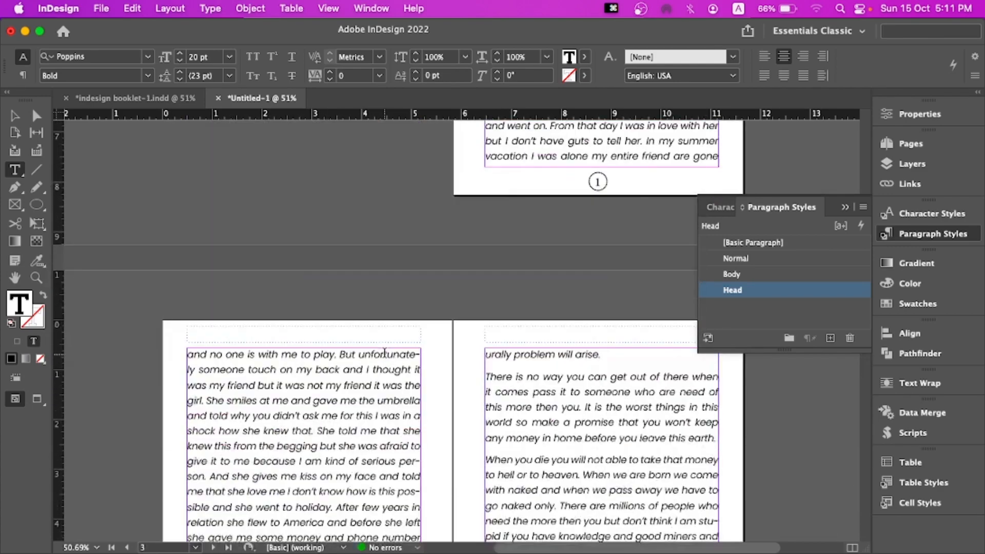
pyautogui.scroll(-5, 392, 359)
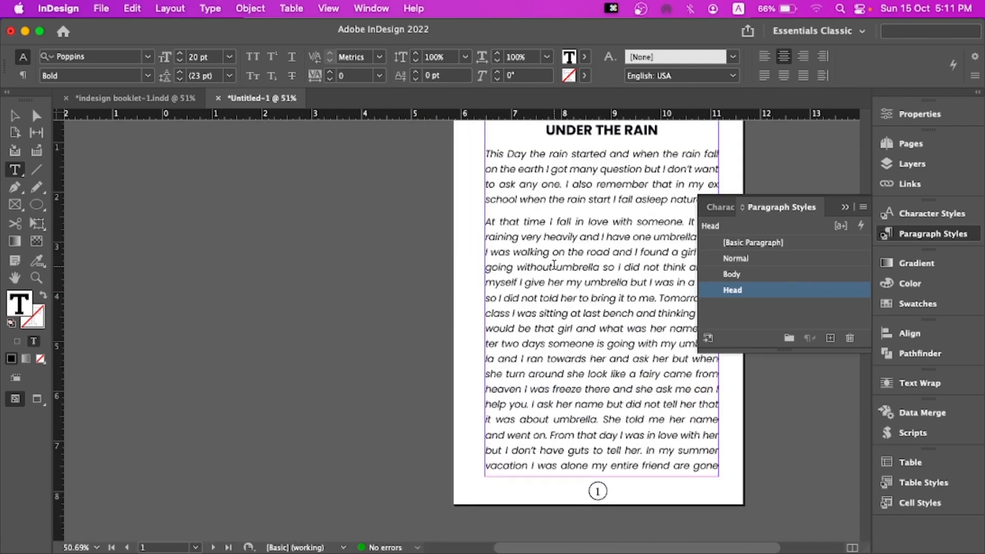
pyautogui.scroll(1, 564, 235)
pyautogui.moveTo(545, 176); pyautogui.dragTo(703, 177)
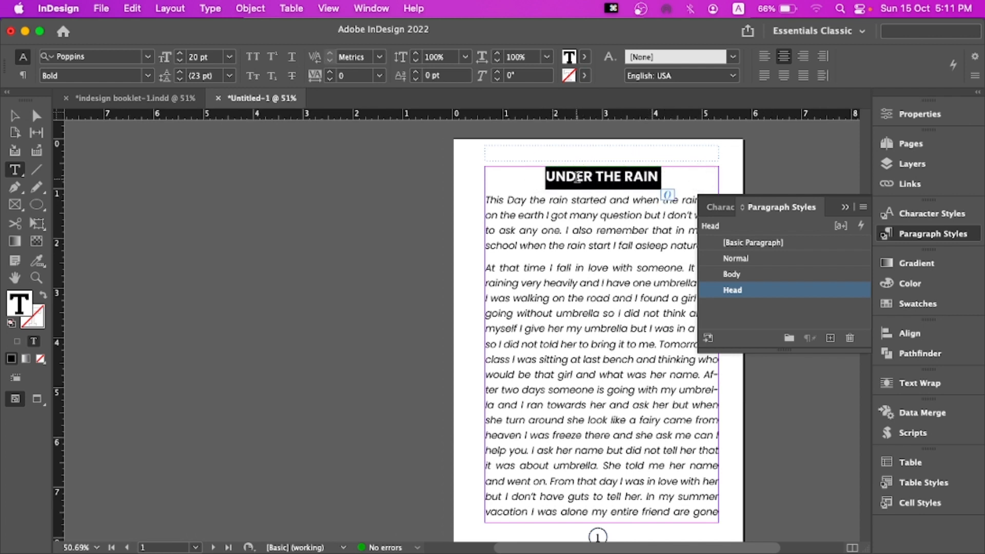
pyautogui.click(487, 200)
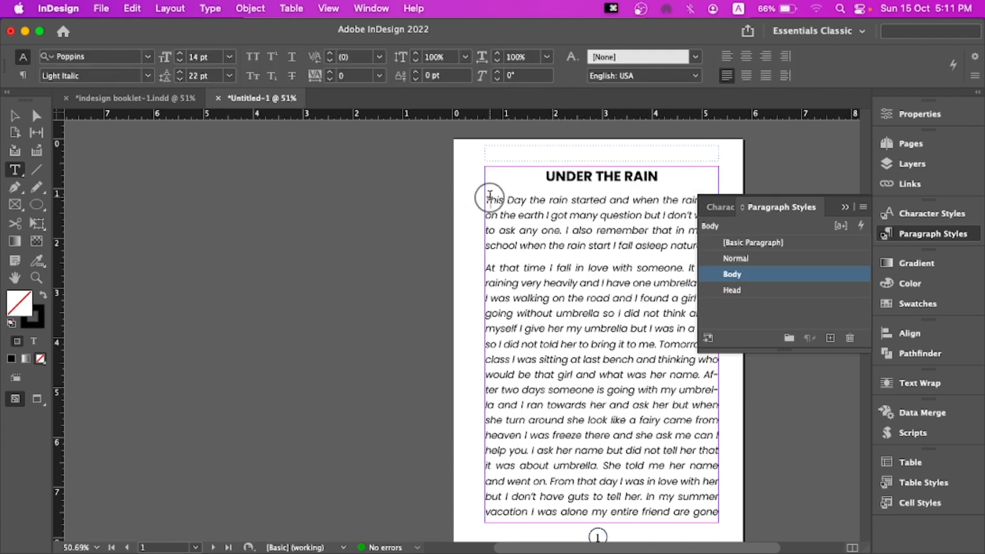
pyautogui.press('BackSpace')
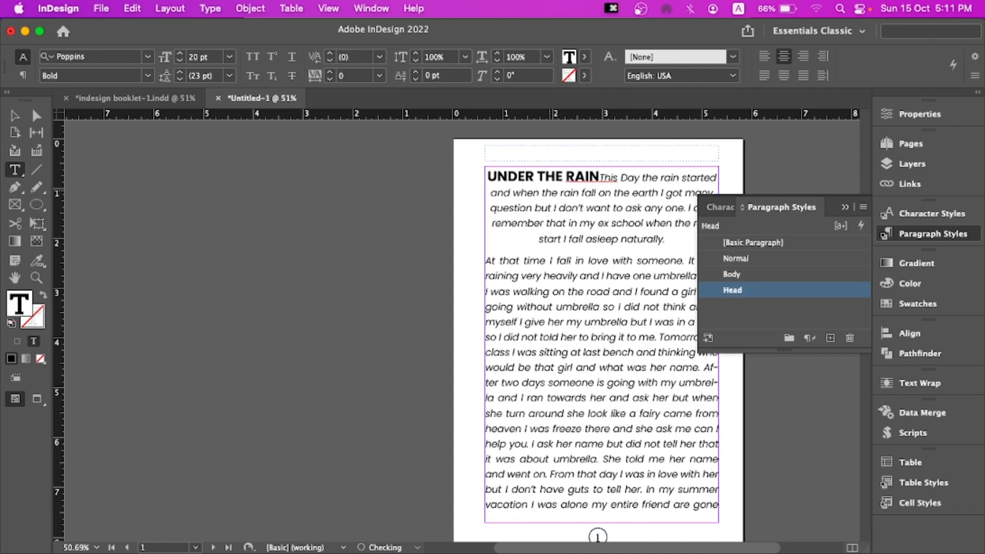
pyautogui.press('Return')
pyautogui.press('super+z')
pyautogui.press('super+z')
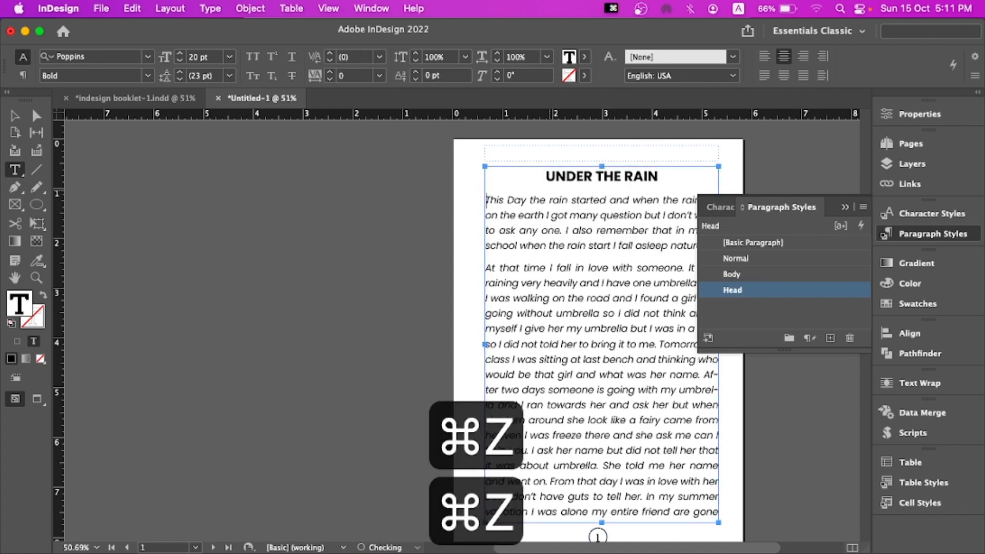
# Edit the Head paragraph style so each heading starts paragraphs On Next Page
pyautogui.click(682, 172)
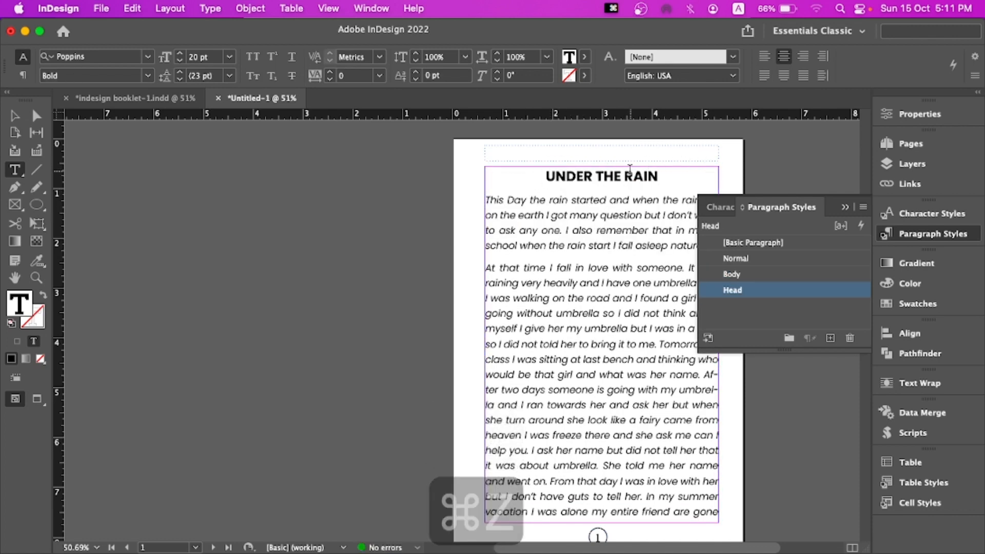
pyautogui.click(545, 175)
pyautogui.moveTo(543, 176); pyautogui.dragTo(677, 172)
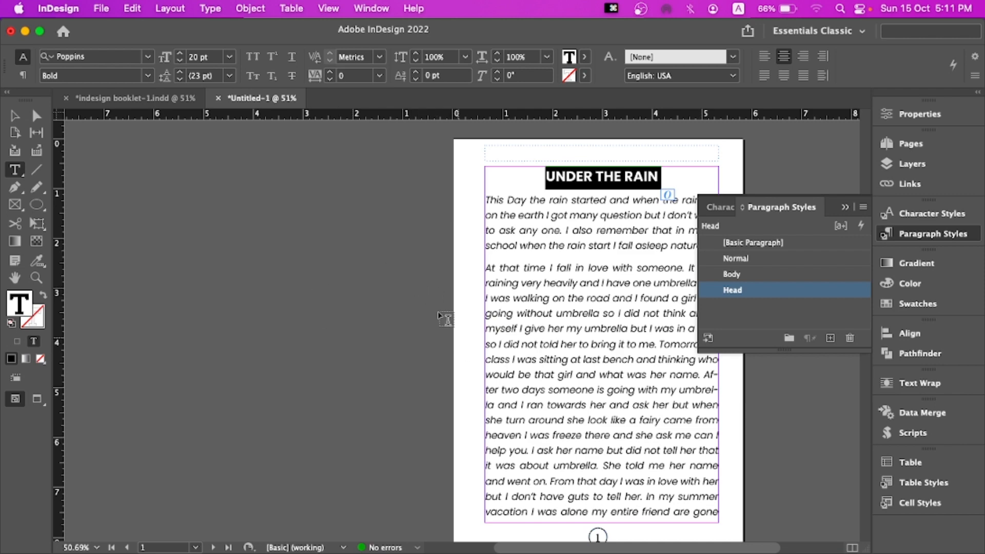
pyautogui.doubleClick(833, 292)
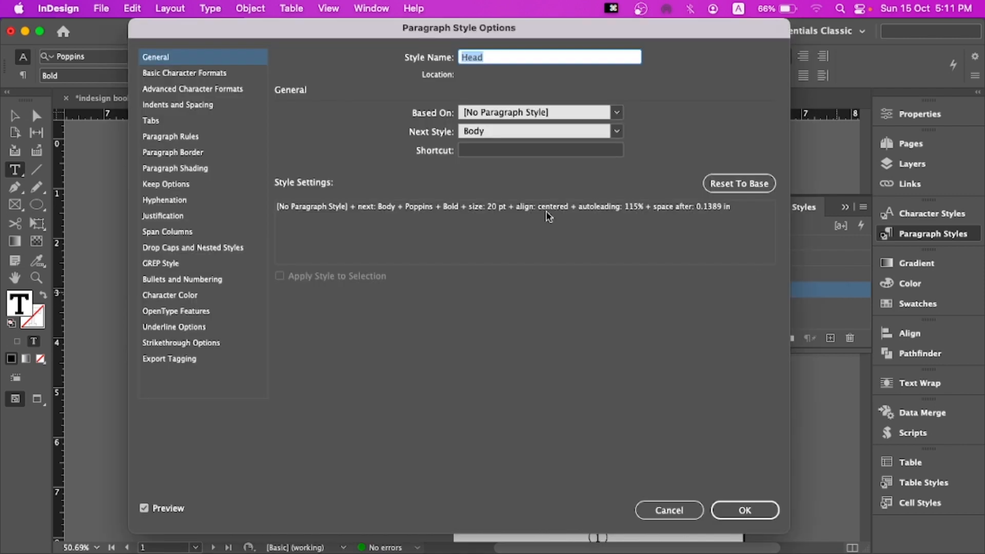
pyautogui.click(170, 138)
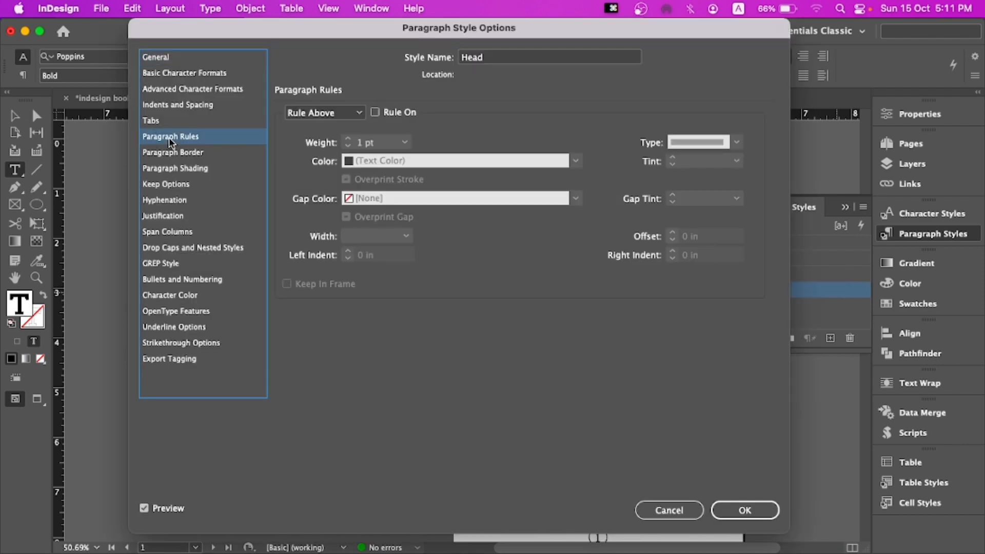
pyautogui.click(169, 154)
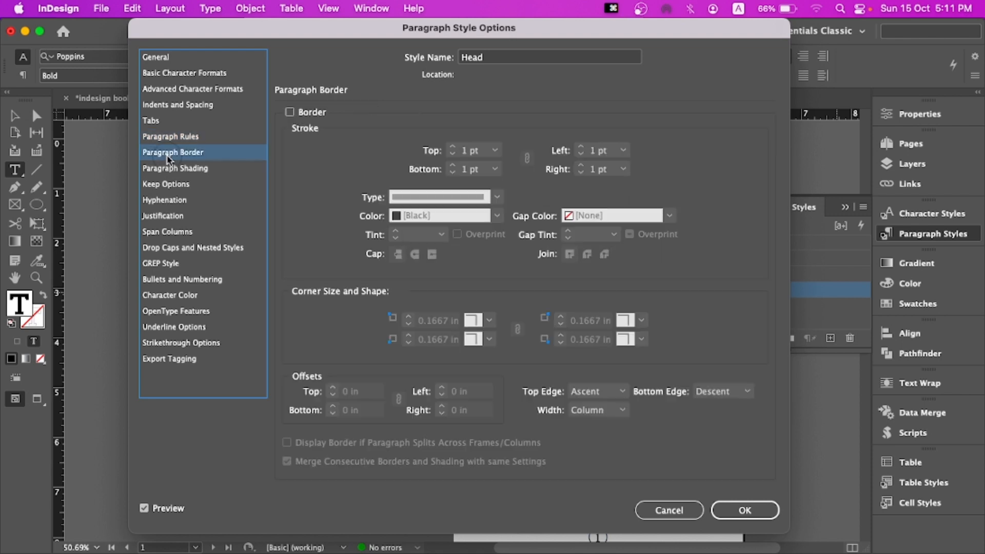
pyautogui.click(170, 171)
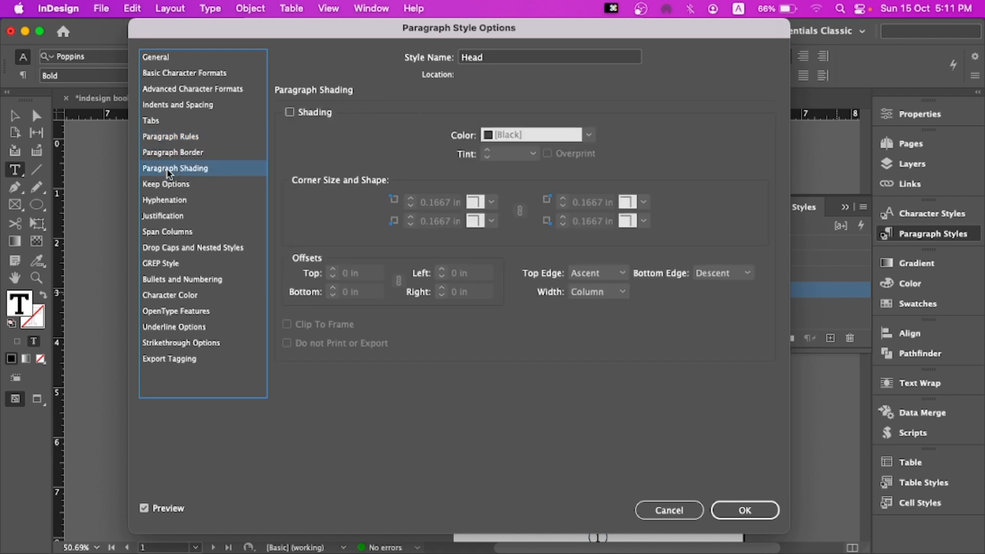
pyautogui.click(154, 190)
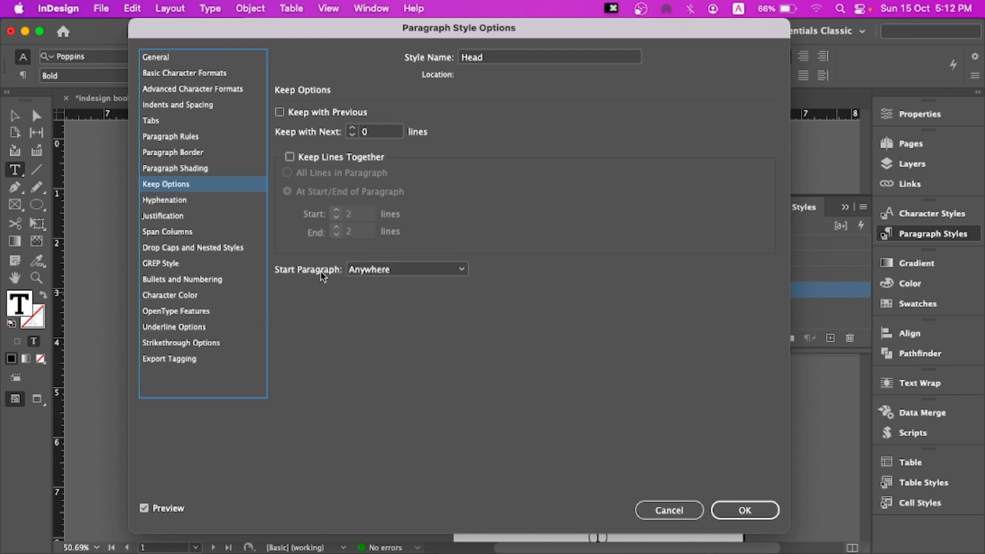
pyautogui.click(360, 270)
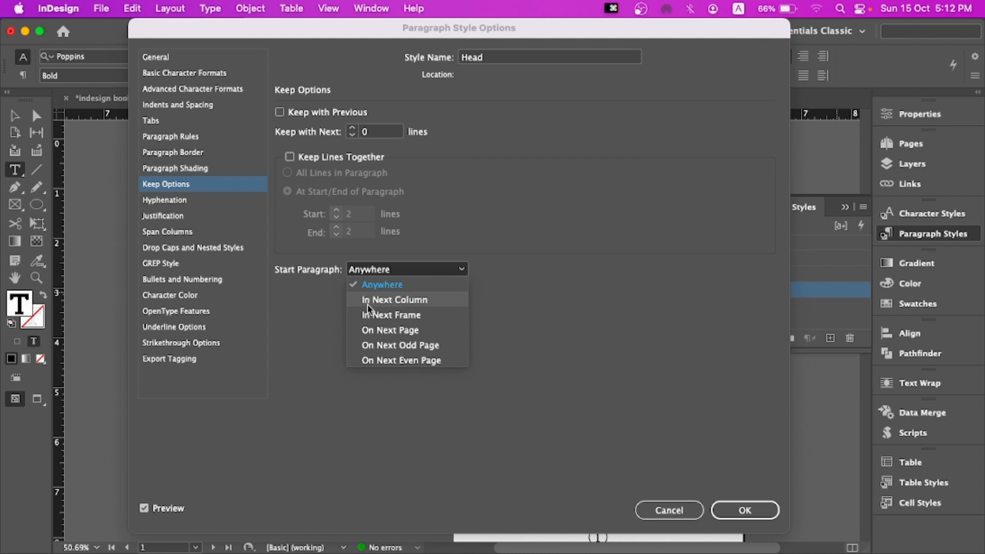
pyautogui.click(392, 330)
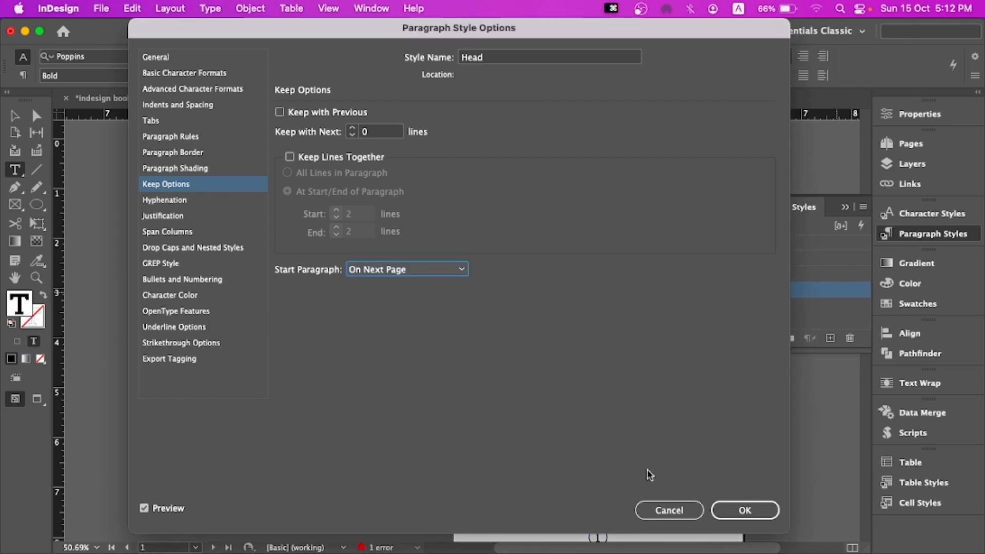
pyautogui.click(753, 516)
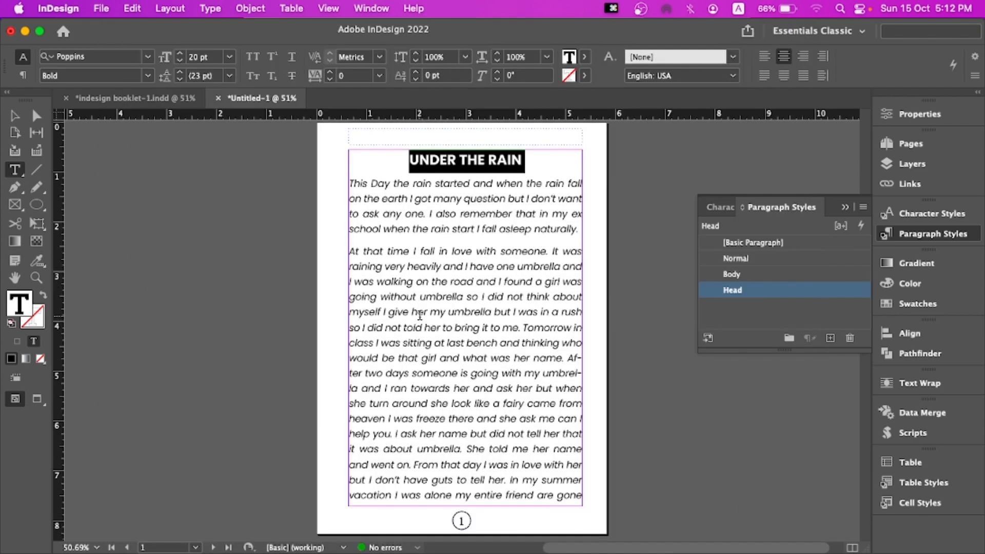
# Scroll through the booklet pages to check where each story heading now starts
pyautogui.scroll(-10, 448, 272)
pyautogui.scroll(-5, 433, 328)
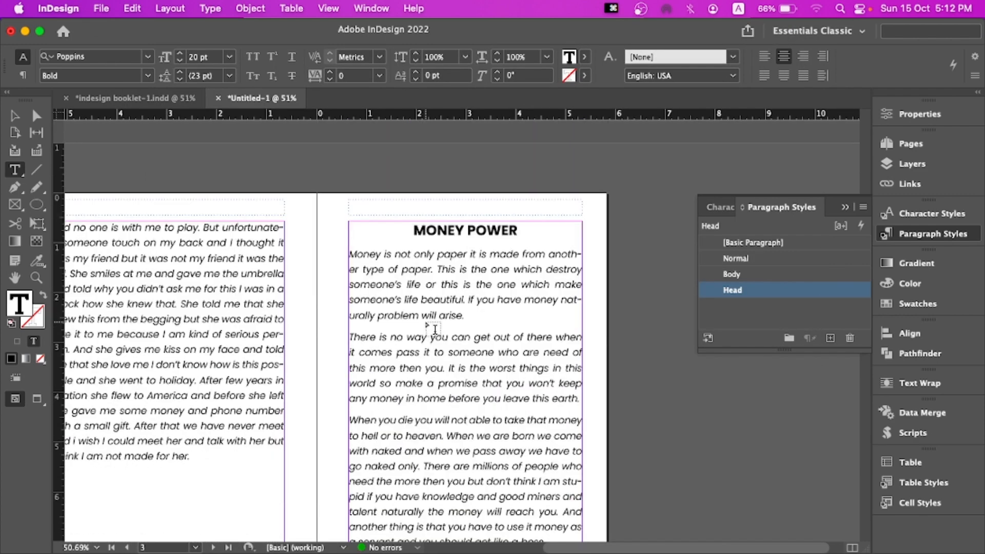
pyautogui.scroll(-8, 429, 274)
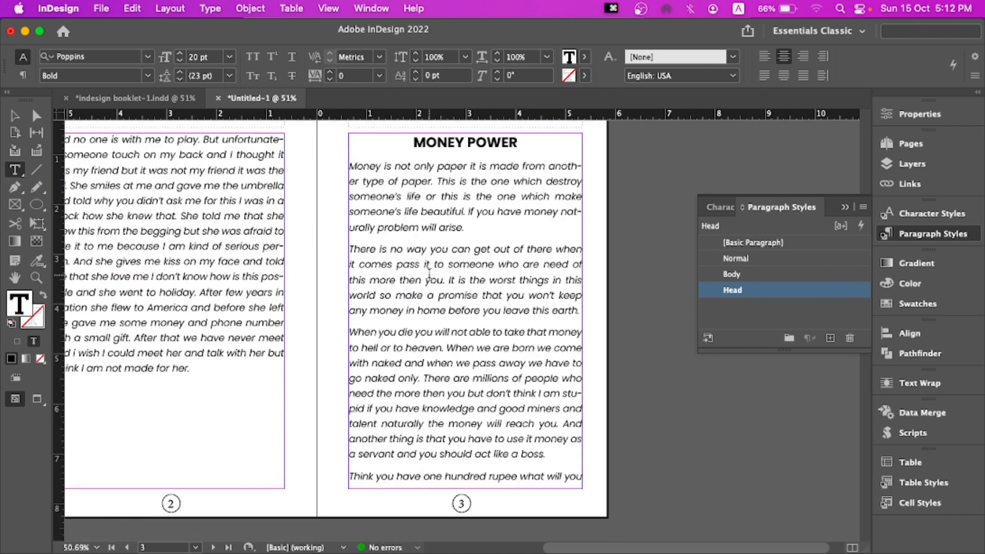
pyautogui.scroll(-5, 429, 273)
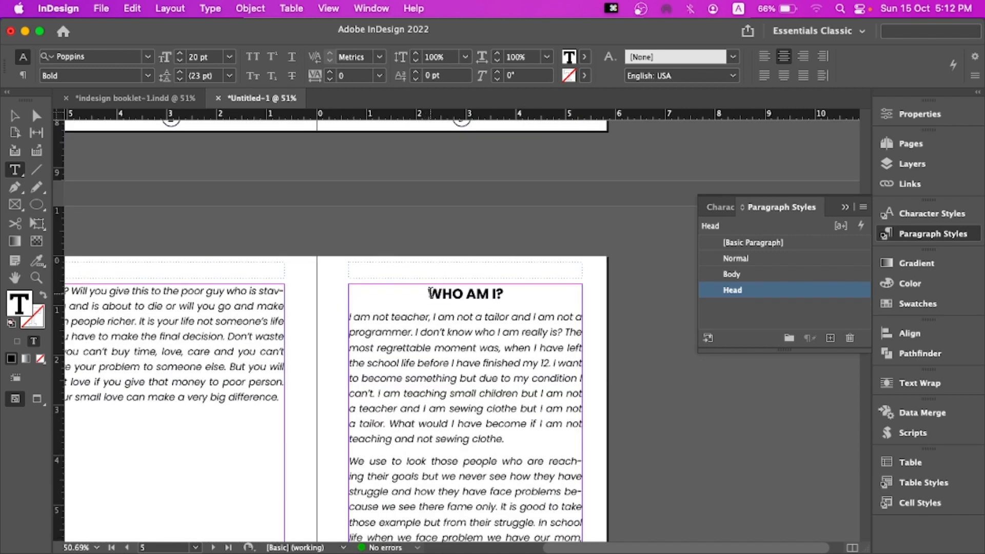
pyautogui.scroll(-10, 429, 293)
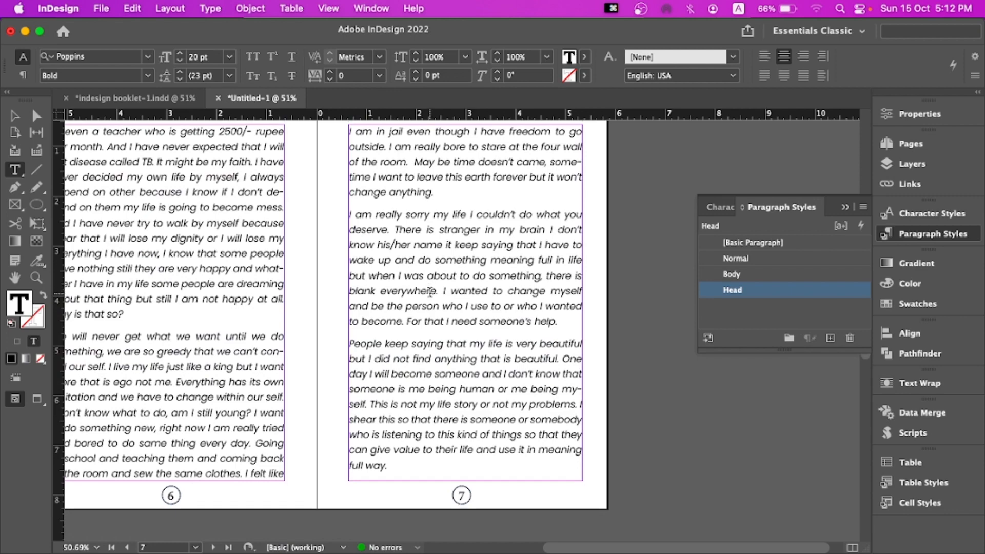
pyautogui.scroll(-3, 429, 291)
pyautogui.scroll(-20, 430, 292)
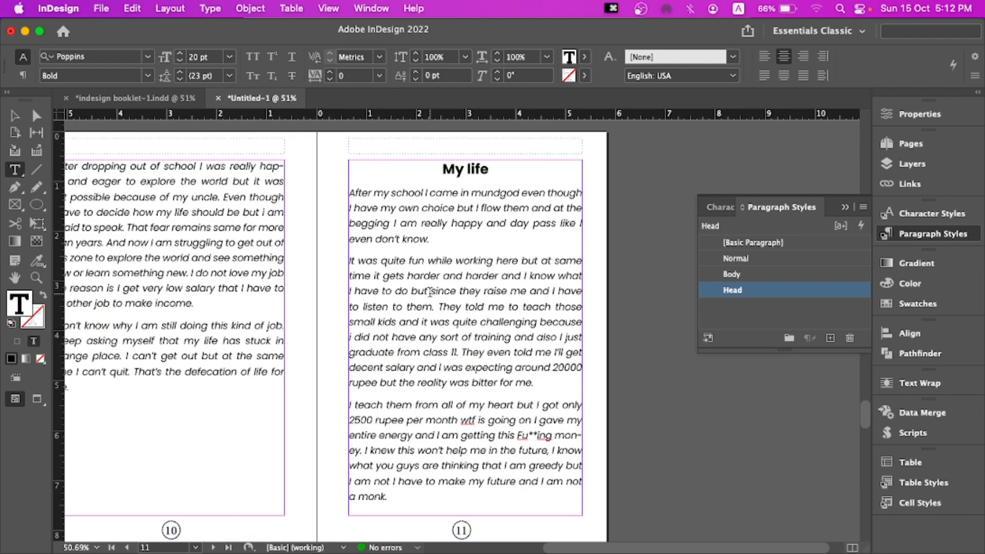
pyautogui.scroll(-20, 429, 291)
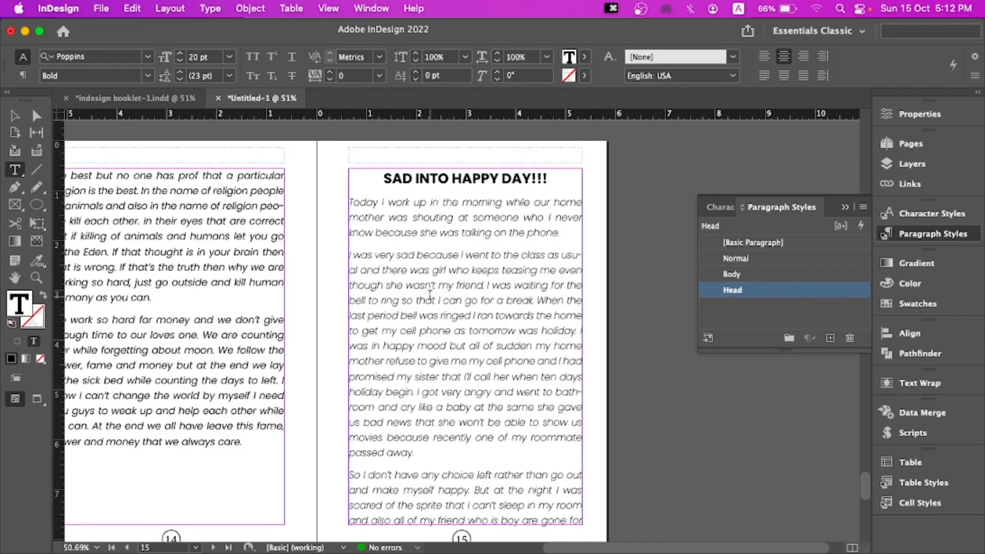
pyautogui.scroll(15, 437, 305)
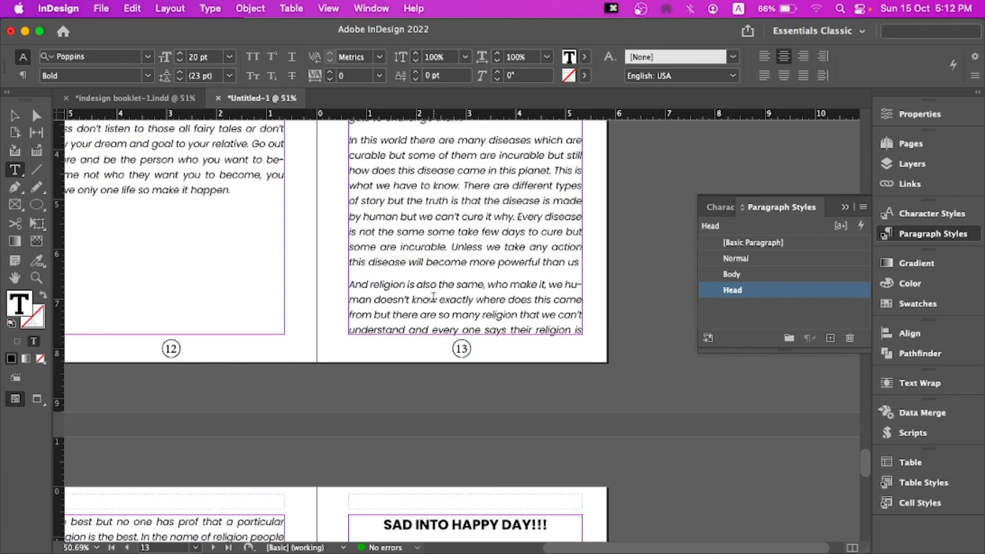
# Try setting the first paragraph of the "THE WORLD" story to the Light font style, and undo it
pyautogui.click(349, 259)
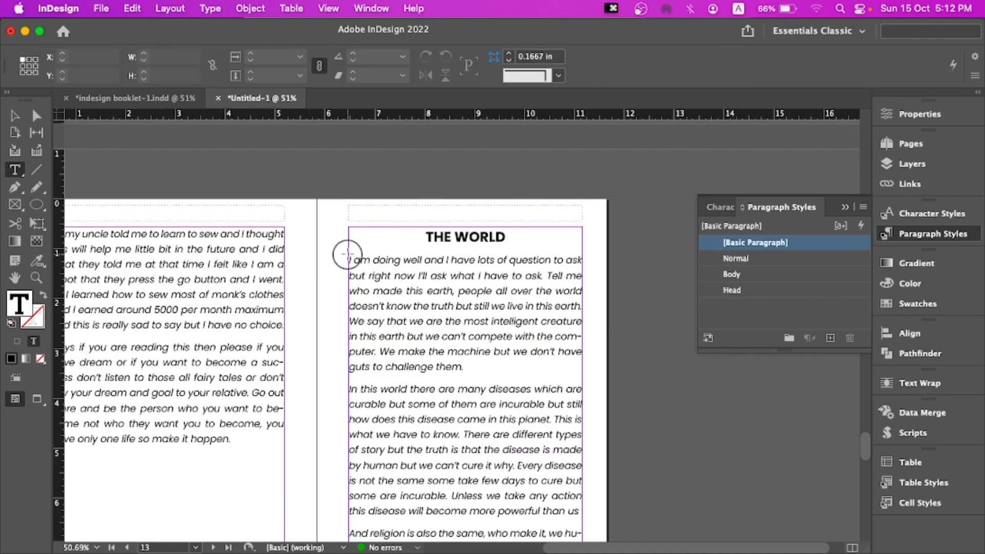
pyautogui.moveTo(349, 259); pyautogui.dragTo(503, 358)
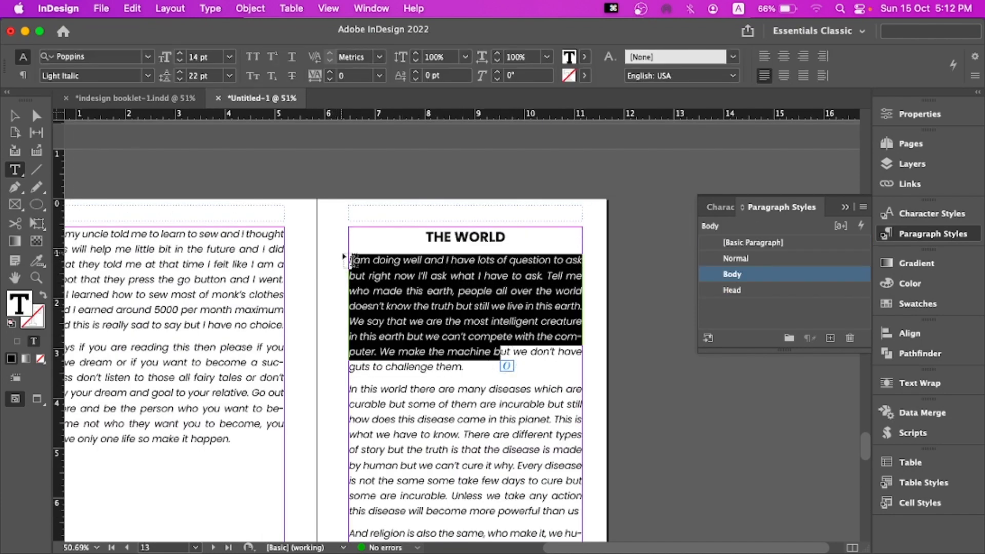
pyautogui.moveTo(349, 259); pyautogui.dragTo(475, 367)
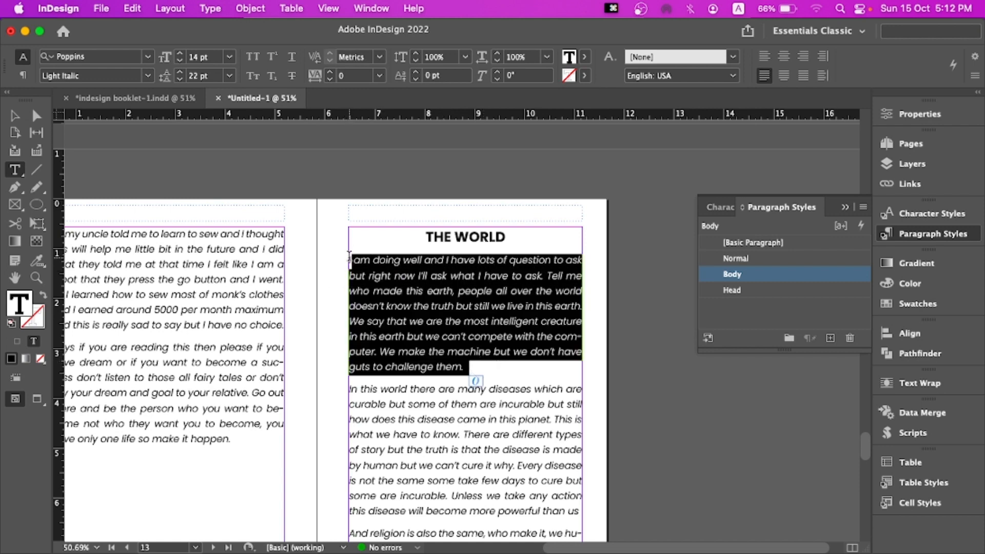
pyautogui.moveTo(348, 259); pyautogui.dragTo(483, 365)
pyautogui.click(148, 75)
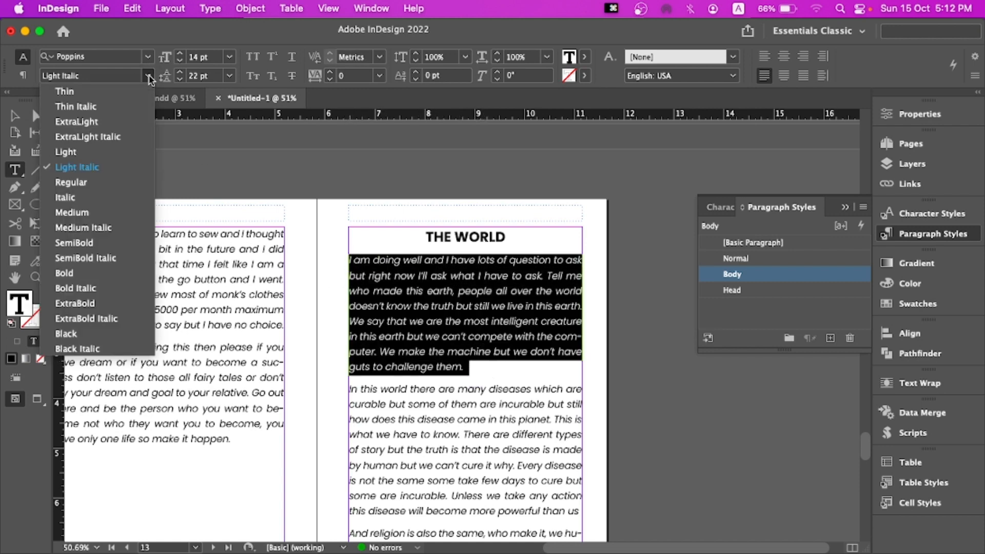
pyautogui.click(124, 153)
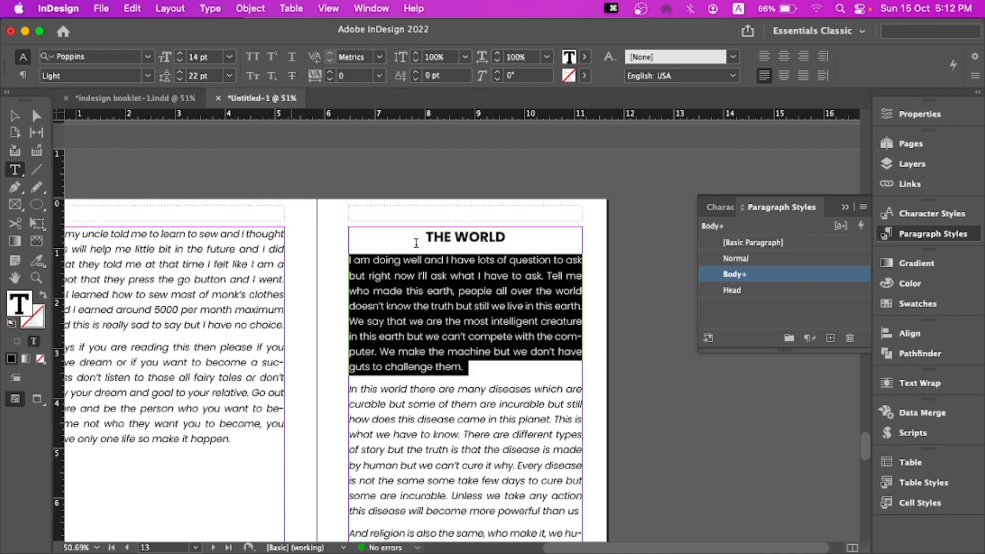
pyautogui.rightClick(754, 276)
pyautogui.click(433, 310)
pyautogui.click(426, 292)
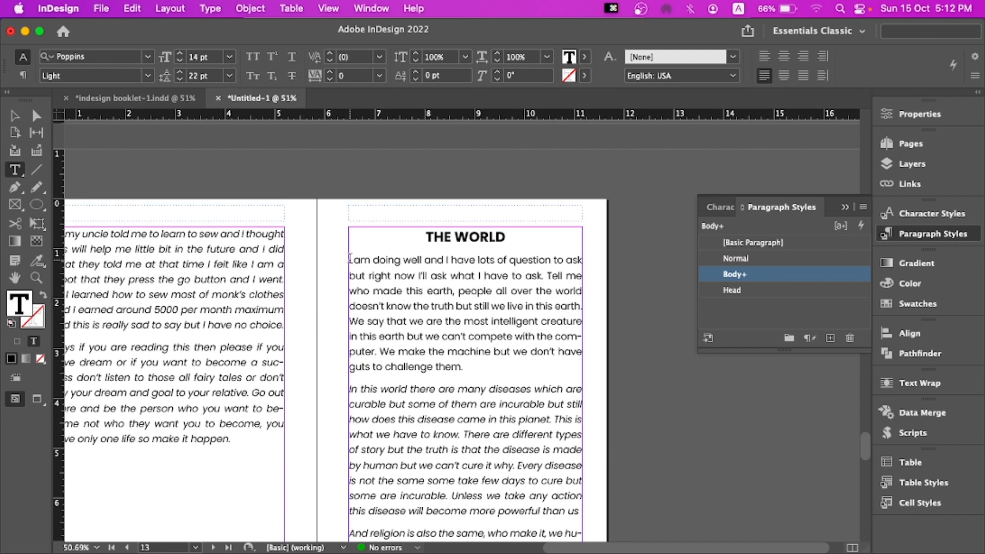
pyautogui.press('super+z')
pyautogui.press('super+z')
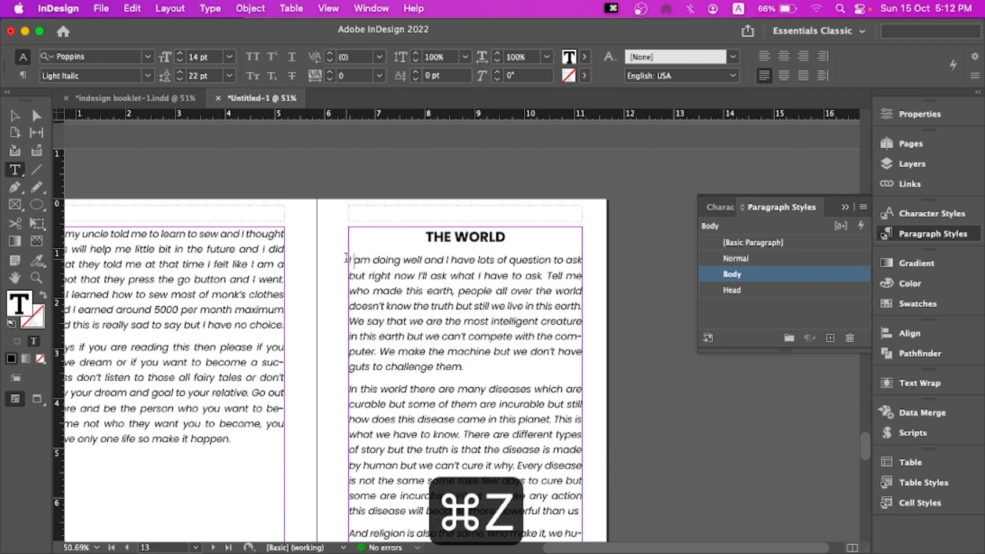
# Set the first paragraph of the "THE WORLD" story to the Poppins Regular font style
pyautogui.moveTo(347, 257); pyautogui.dragTo(470, 368)
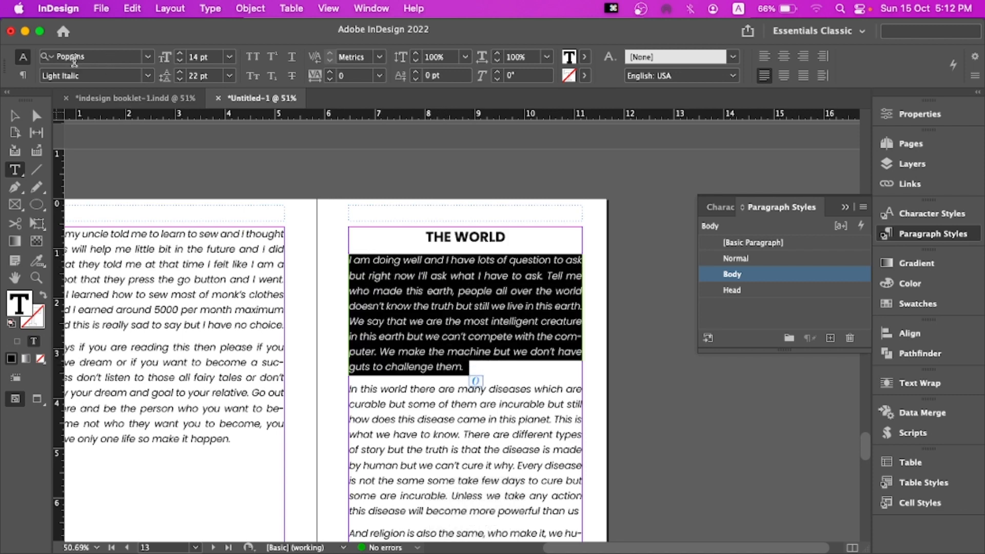
pyautogui.click(147, 57)
pyautogui.click(147, 62)
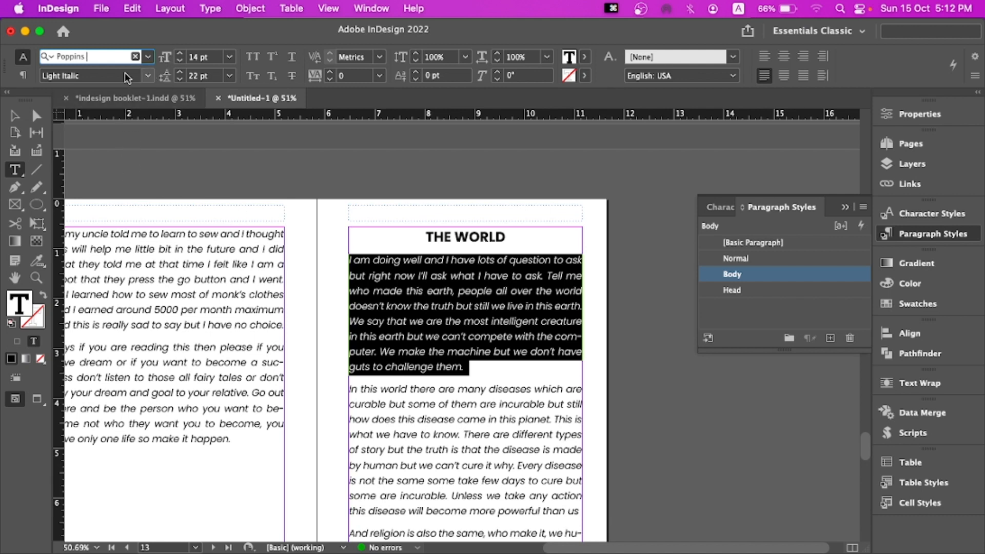
pyautogui.click(147, 75)
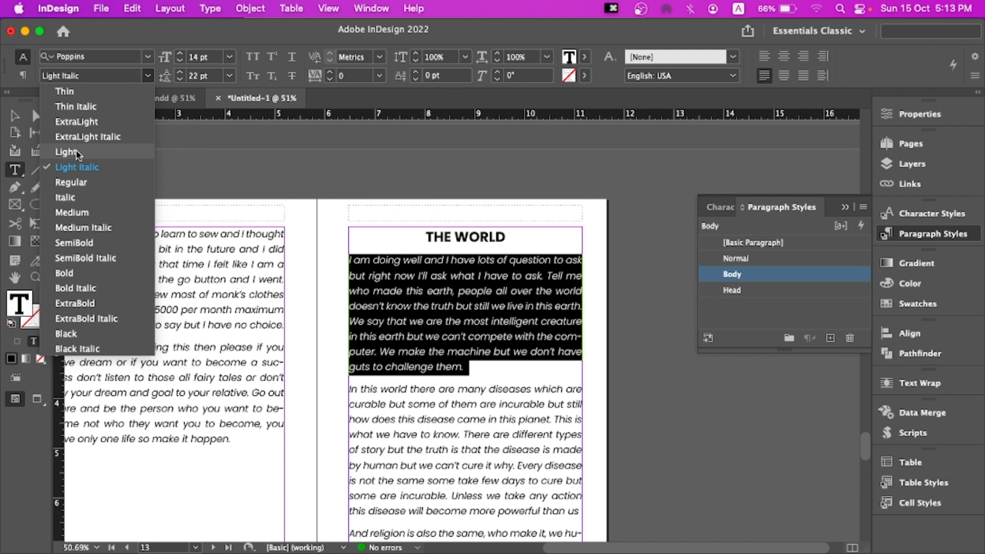
pyautogui.click(78, 183)
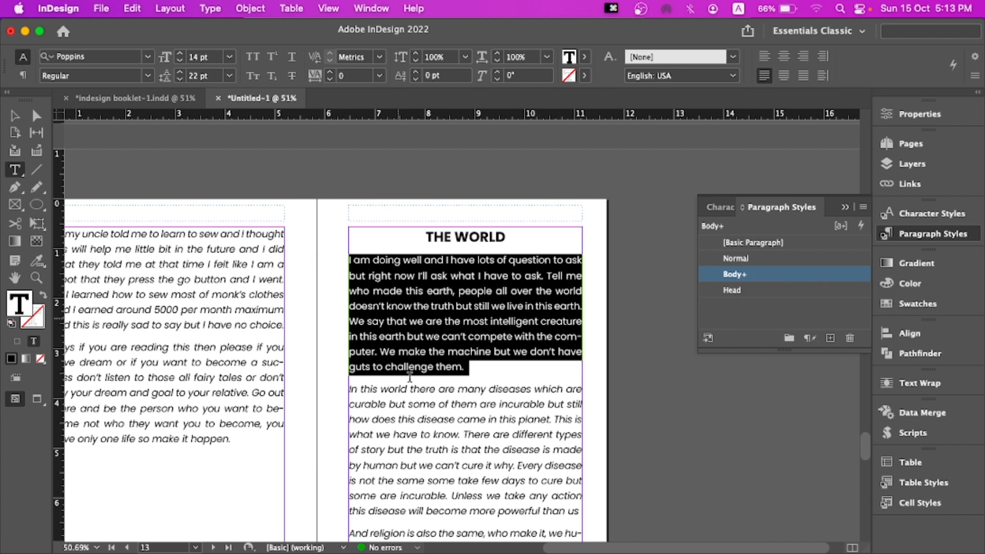
# Redefine the Body paragraph style from the Regular-formatted paragraph so all body text updates
pyautogui.click(427, 418)
pyautogui.moveTo(388, 410); pyautogui.dragTo(511, 434)
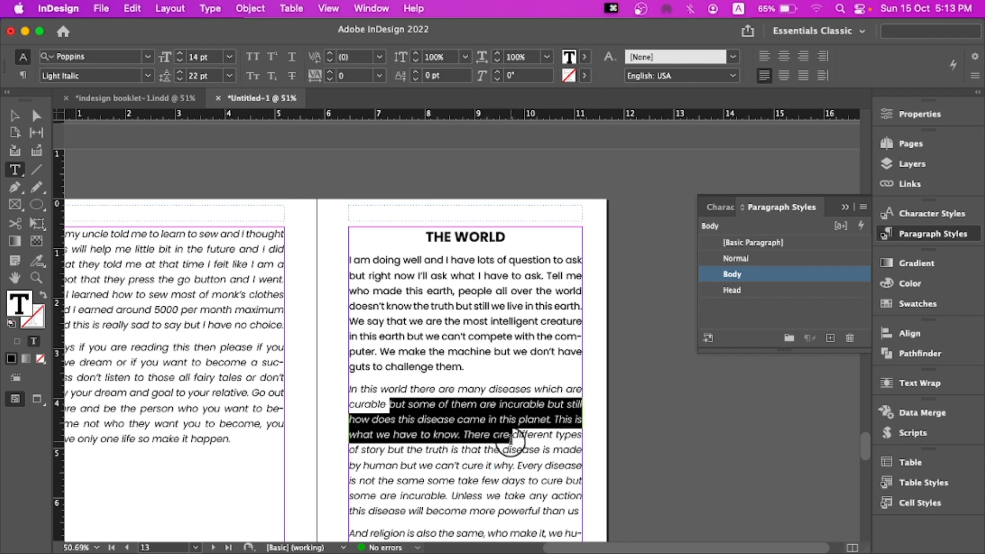
pyautogui.moveTo(345, 259); pyautogui.dragTo(511, 336)
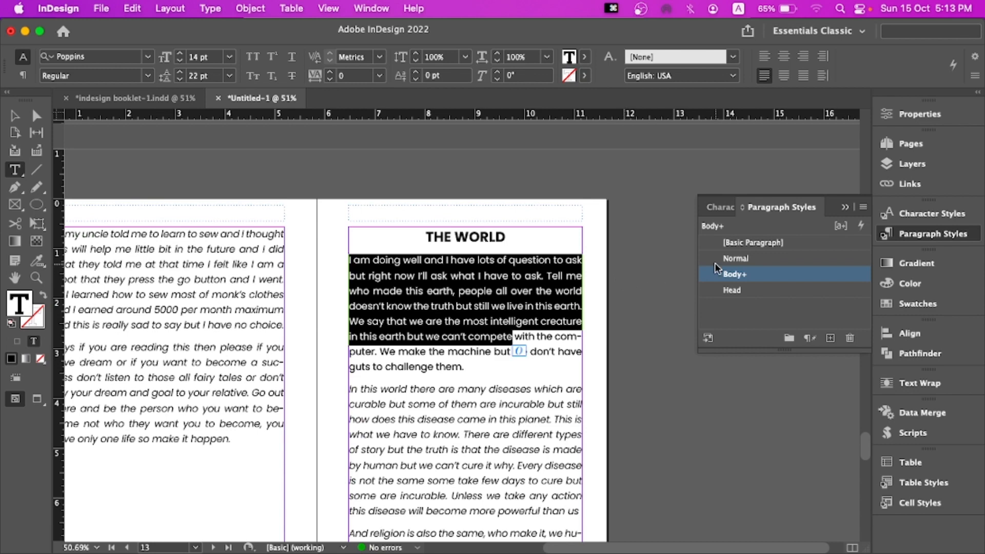
pyautogui.rightClick(725, 277)
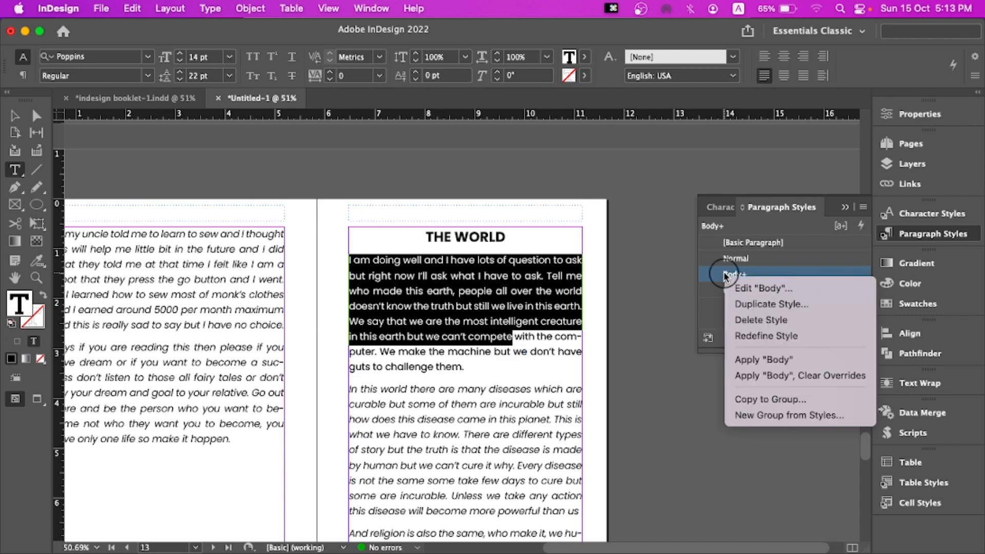
pyautogui.click(742, 336)
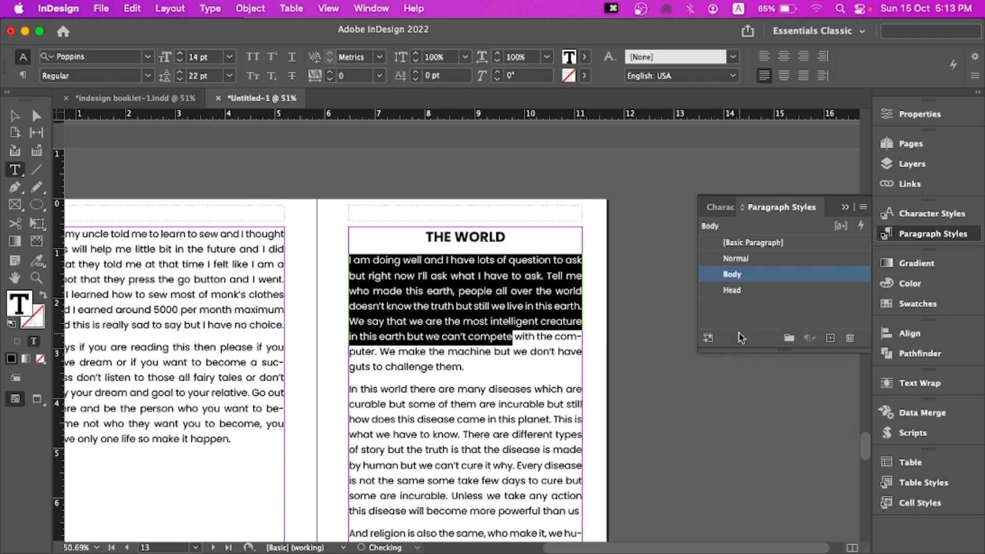
pyautogui.click(379, 282)
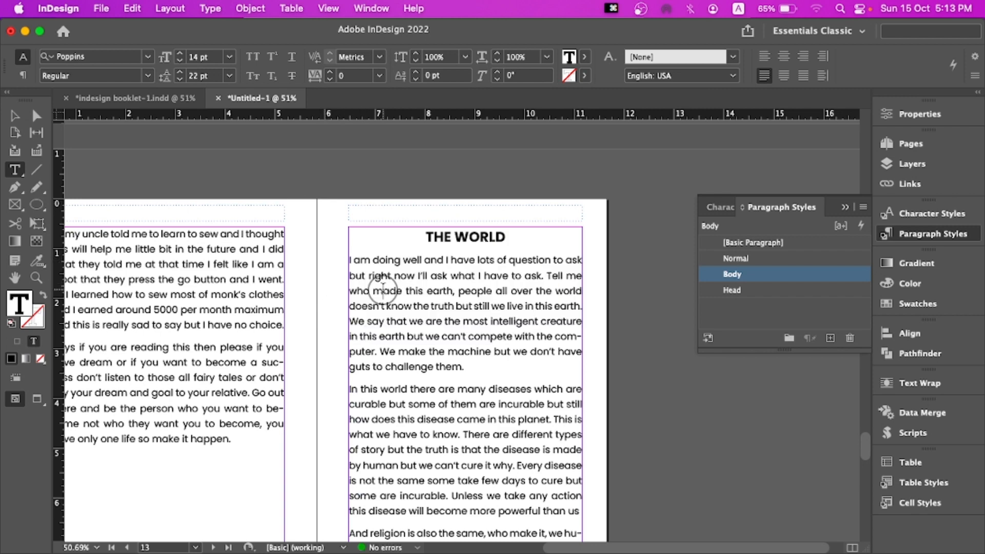
# Apply the Body paragraph style, clearing overrides, to the italic paragraphs of the "SAD INTO HAPPY DAY!!!" story
pyautogui.scroll(-5, 394, 290)
pyautogui.scroll(-7, 393, 290)
pyautogui.click(386, 266)
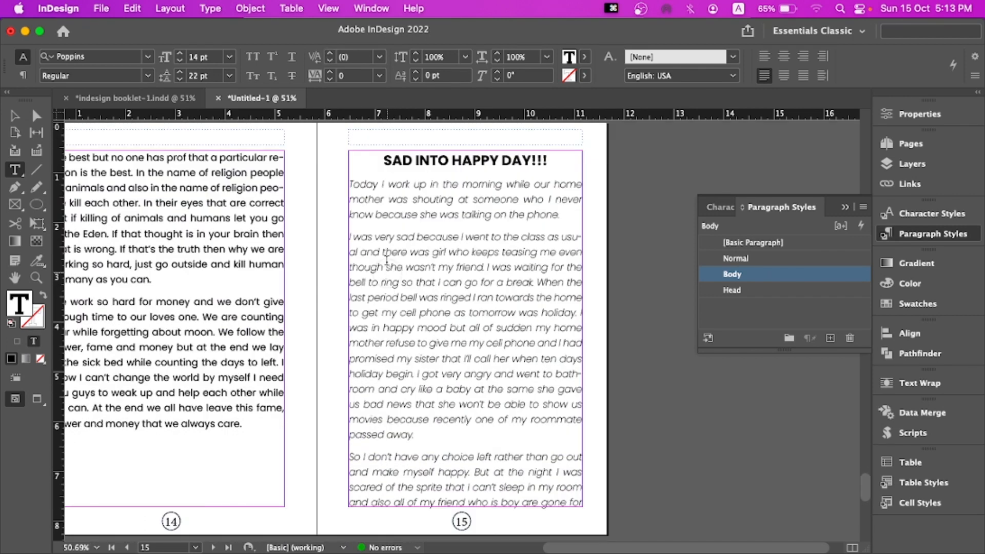
pyautogui.moveTo(348, 182); pyautogui.dragTo(582, 426)
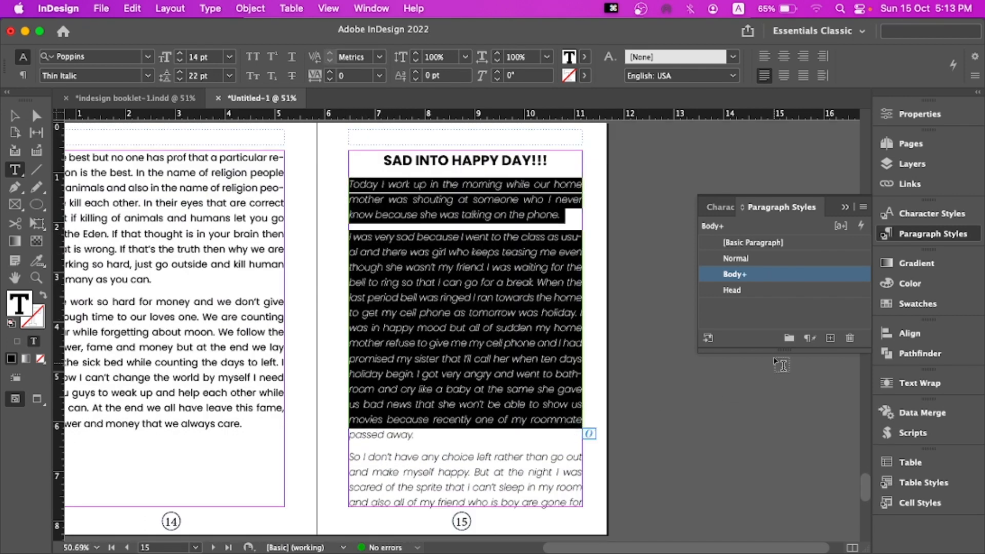
pyautogui.rightClick(733, 275)
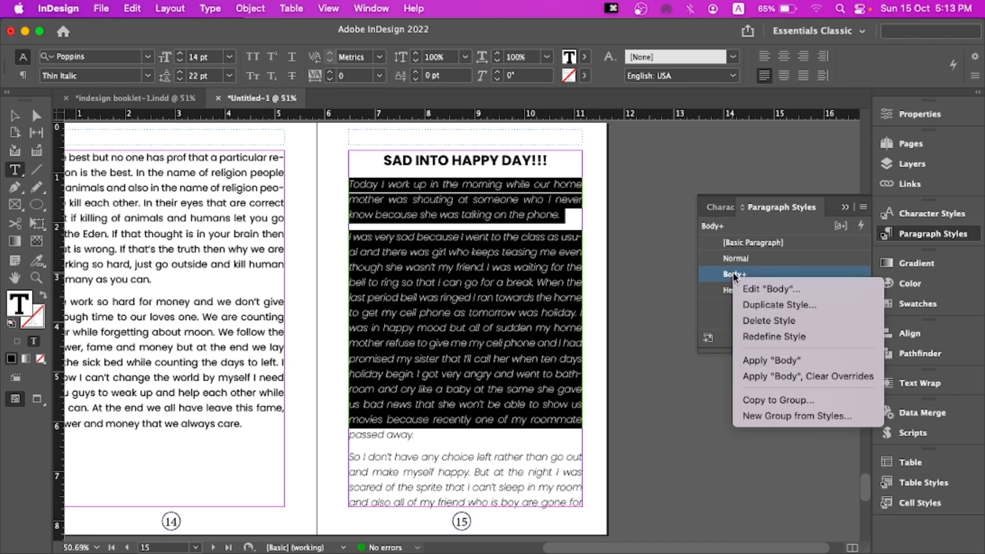
pyautogui.click(779, 376)
# Select all the text of the story continuing on page 16 and apply Body, clearing overrides
pyautogui.scroll(-10, 450, 423)
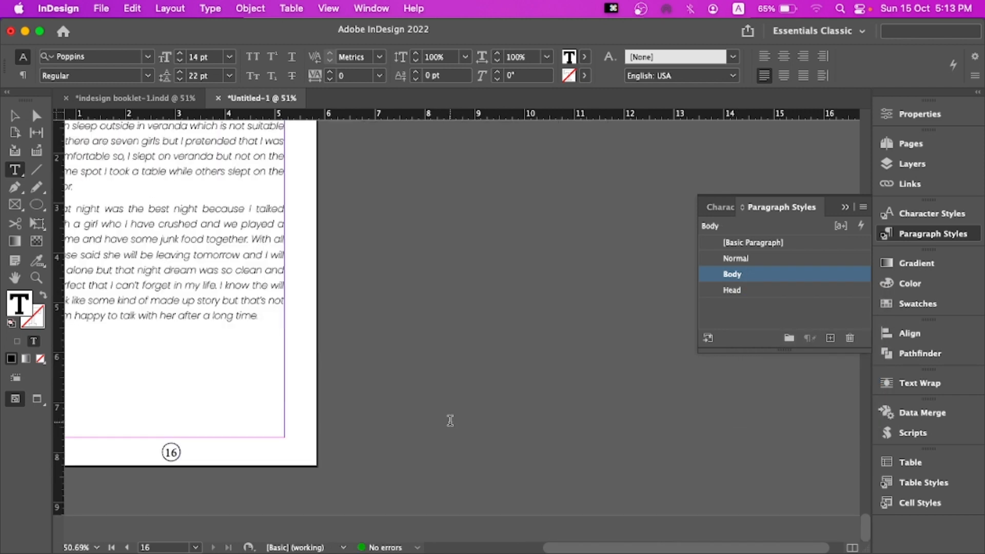
pyautogui.press('super+a')
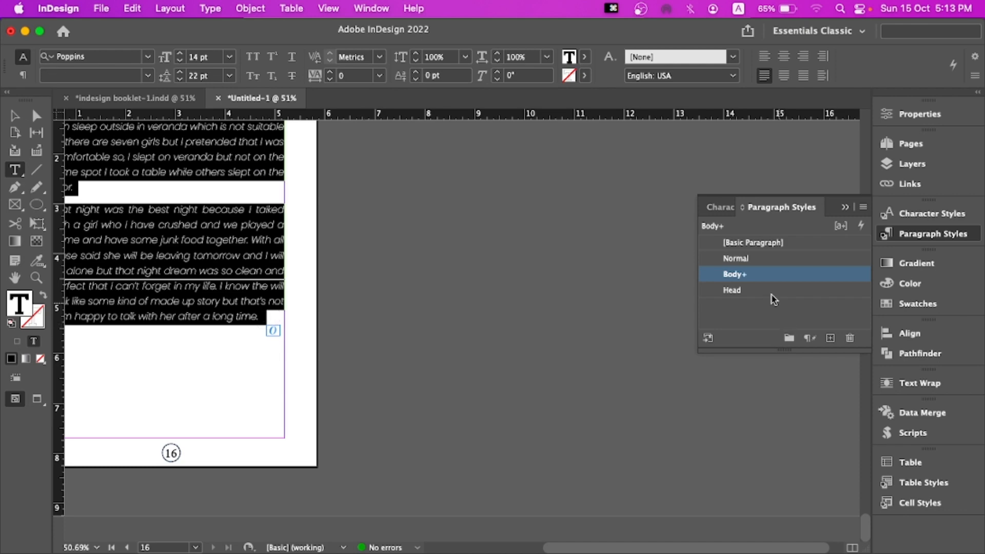
pyautogui.rightClick(750, 277)
pyautogui.click(783, 357)
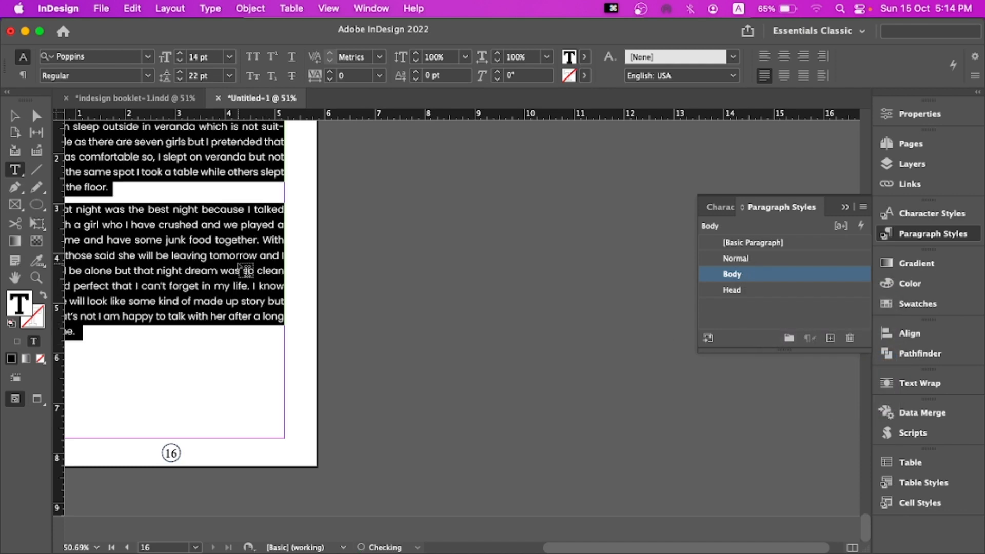
# Open the Body paragraph style options and browse through its settings categories
pyautogui.scroll(10, 285, 264)
pyautogui.scroll(4, 286, 263)
pyautogui.click(420, 270)
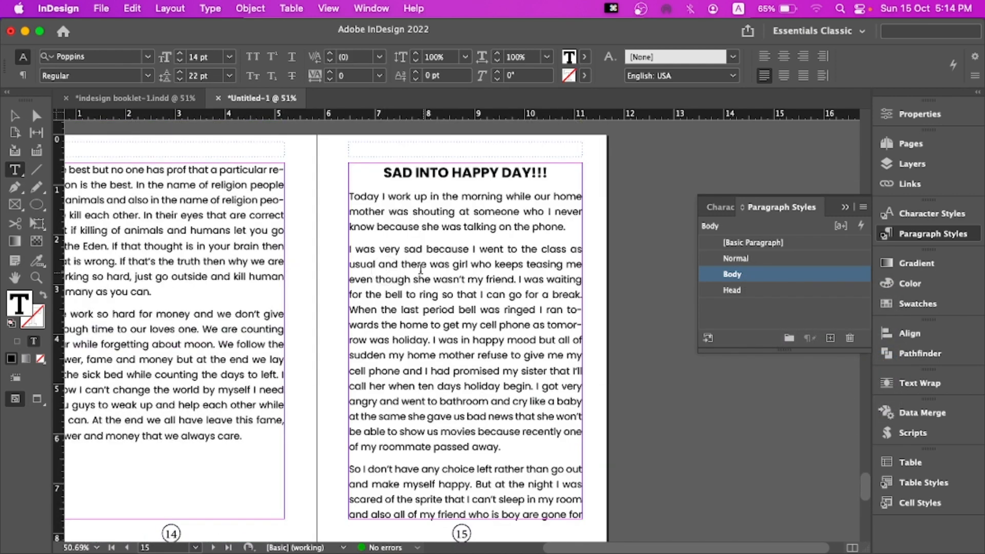
pyautogui.moveTo(350, 192); pyautogui.dragTo(574, 231)
pyautogui.doubleClick(820, 278)
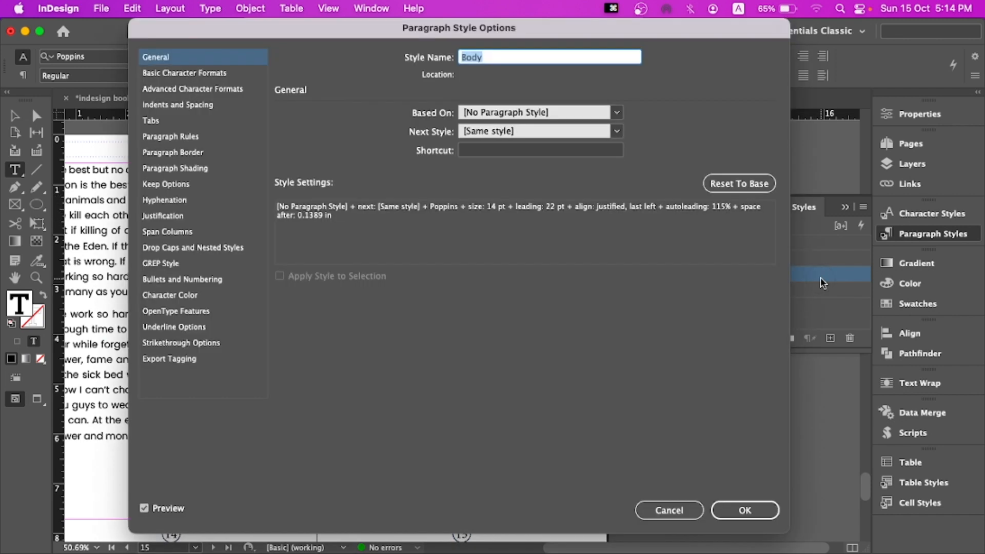
pyautogui.moveTo(247, 27); pyautogui.dragTo(587, 27)
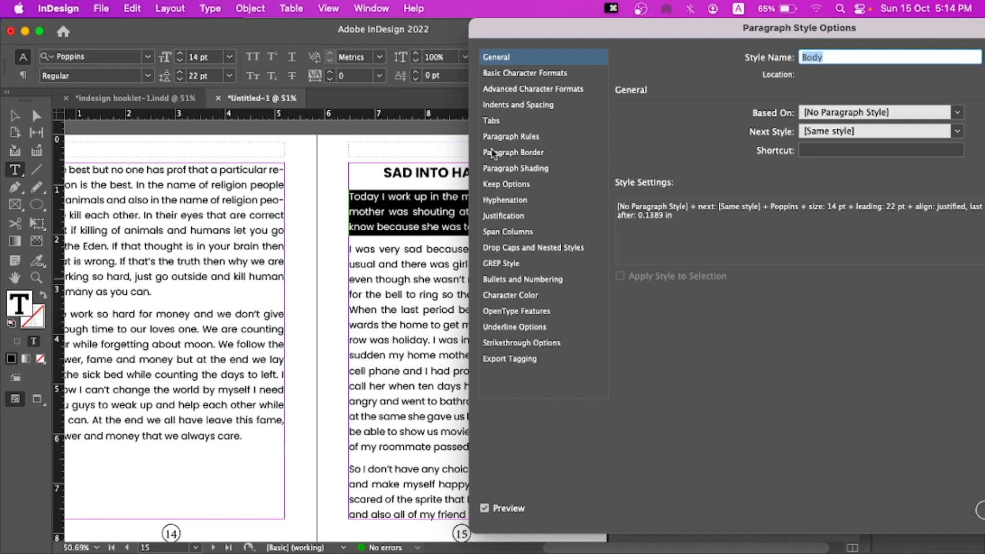
pyautogui.click(492, 121)
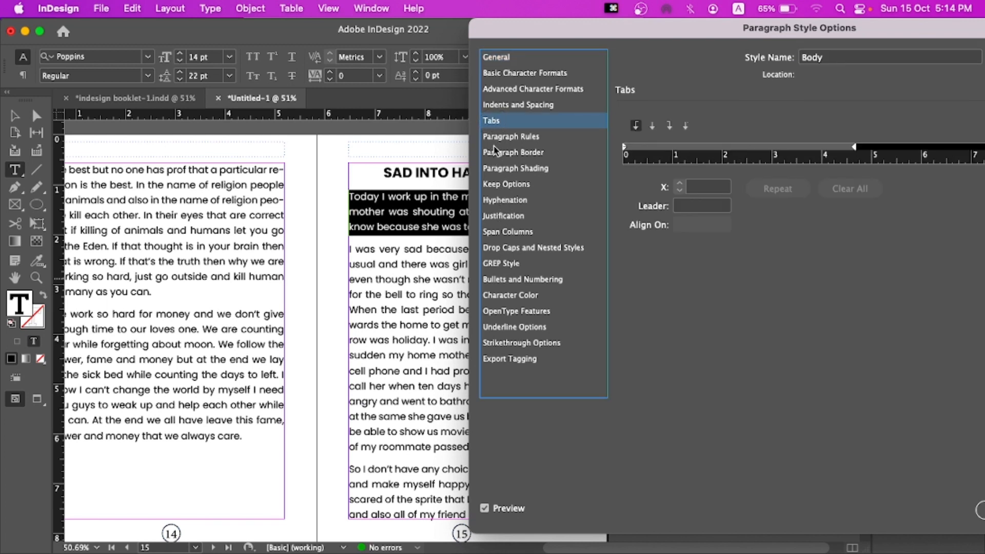
pyautogui.click(495, 138)
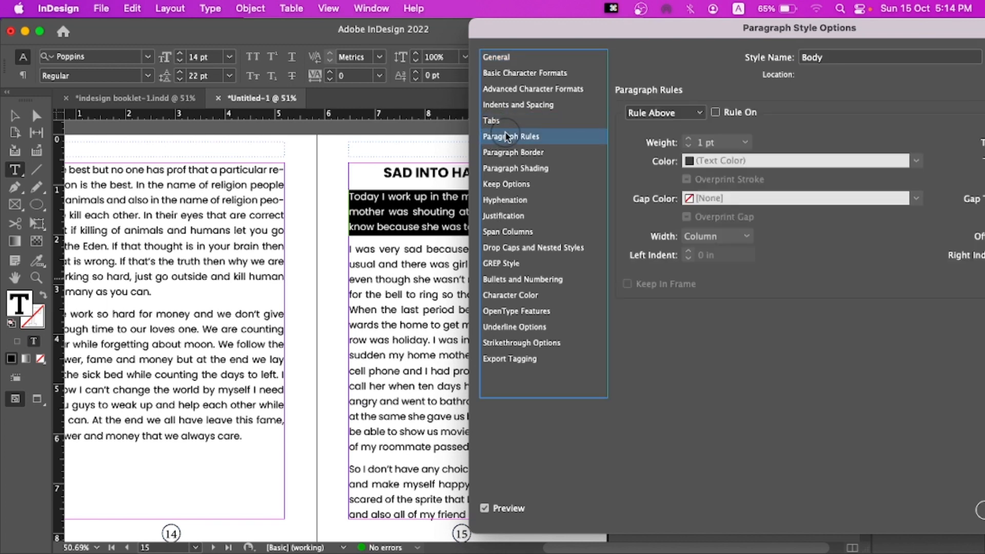
pyautogui.click(507, 186)
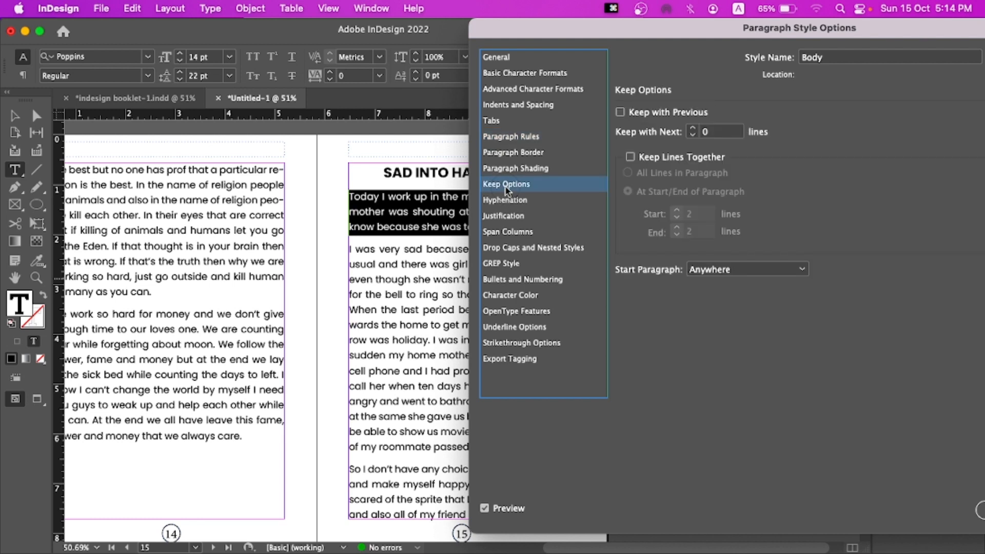
pyautogui.click(509, 234)
pyautogui.click(514, 248)
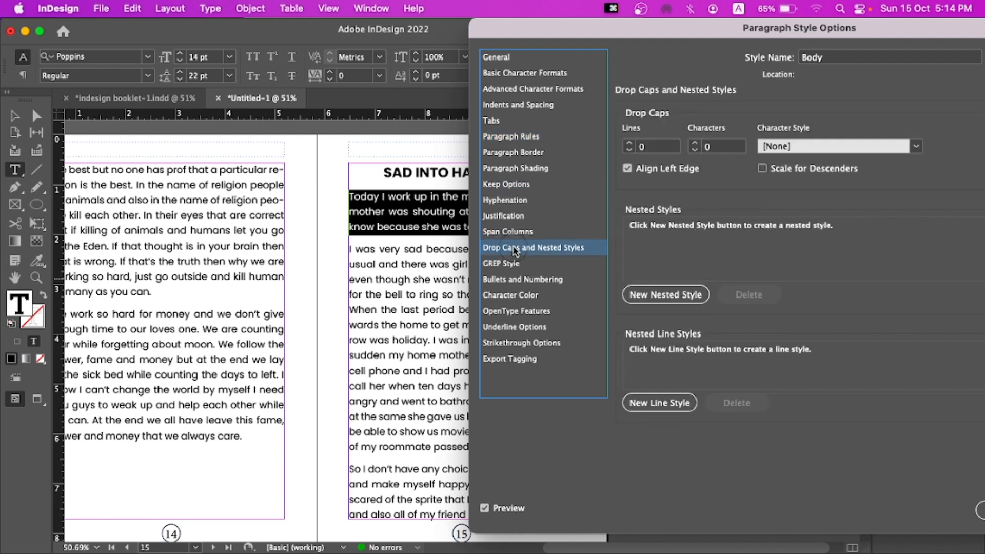
pyautogui.click(513, 263)
pyautogui.click(513, 280)
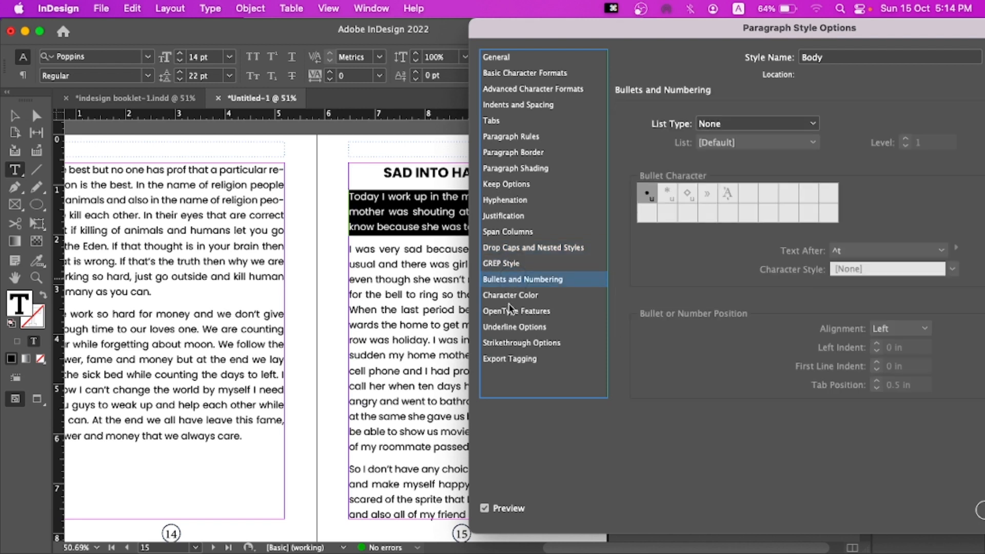
pyautogui.moveTo(617, 24); pyautogui.dragTo(553, 26)
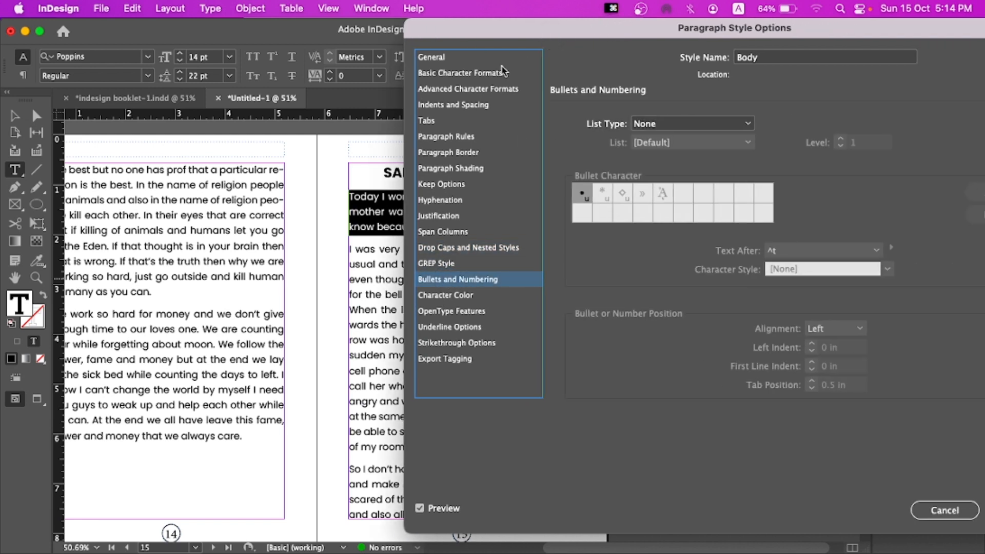
# Set the Body style's first line indent to 0.1875 in and confirm the style options
pyautogui.click(481, 61)
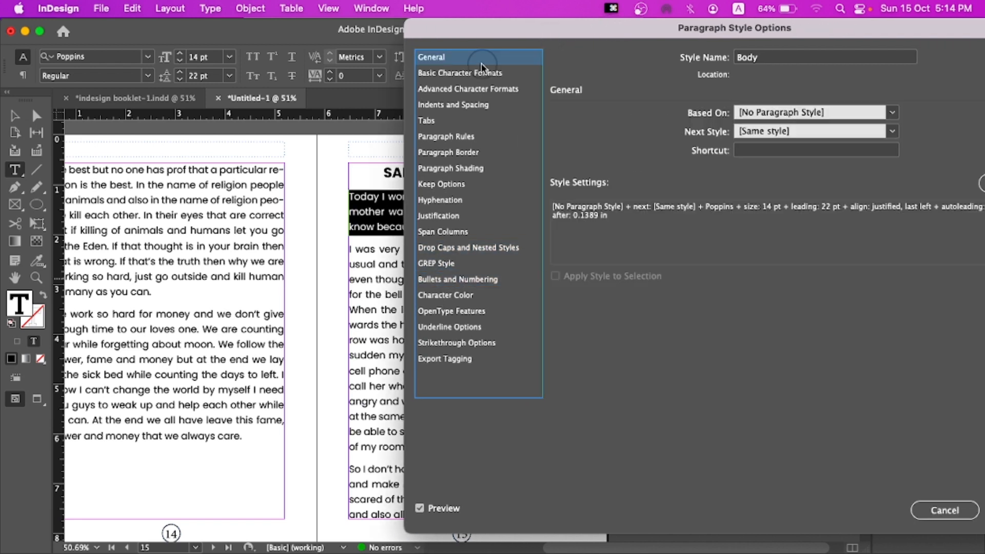
pyautogui.click(449, 105)
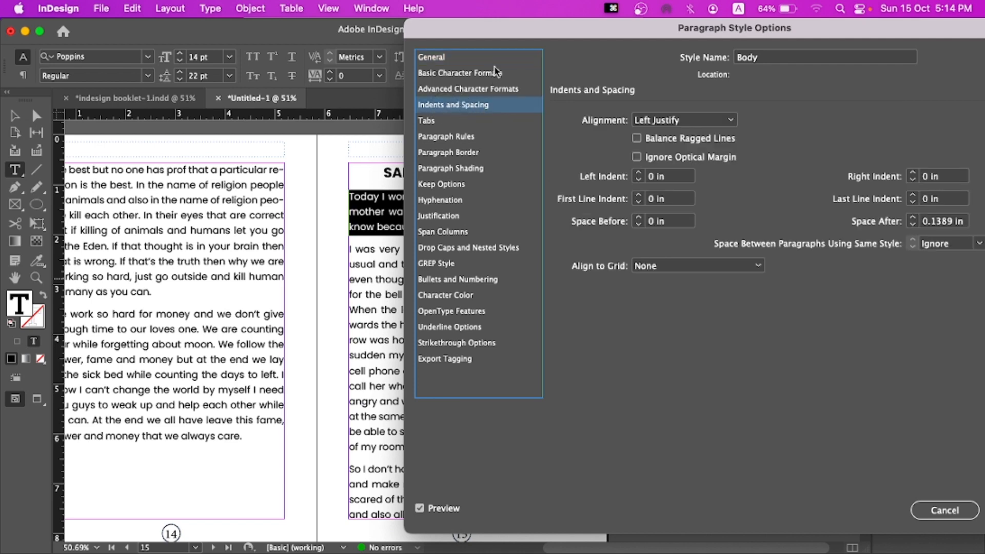
pyautogui.moveTo(524, 34); pyautogui.dragTo(596, 31)
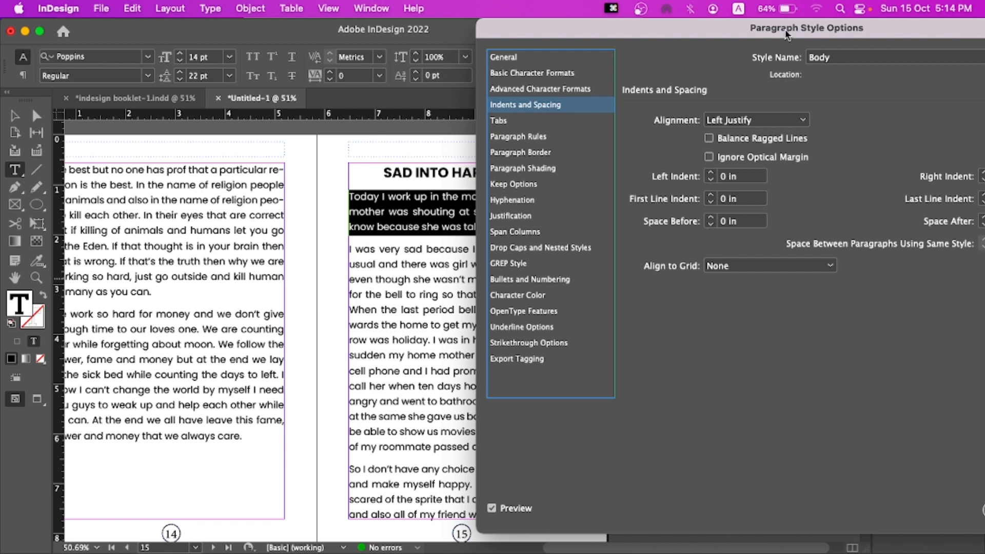
pyautogui.moveTo(788, 35); pyautogui.dragTo(731, 35)
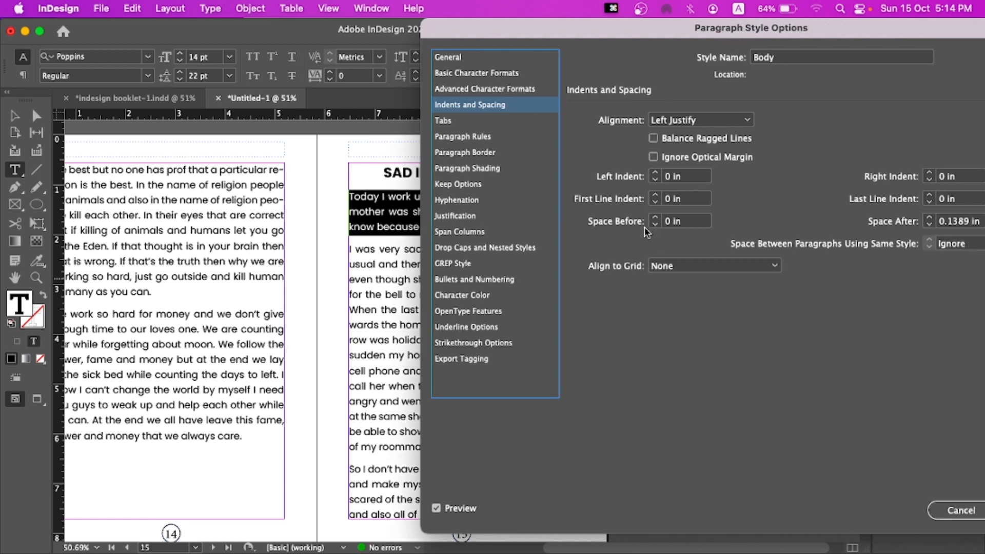
pyautogui.click(656, 197)
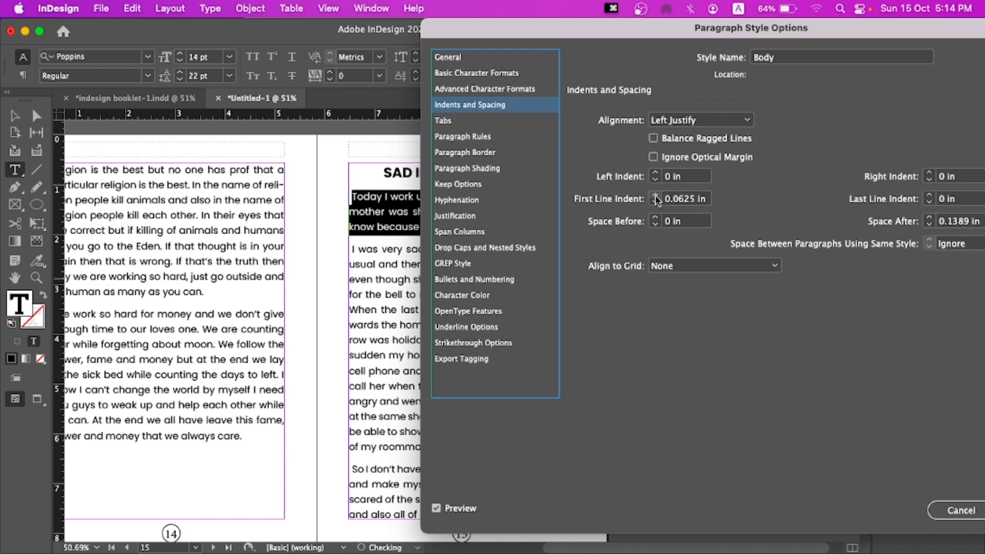
pyautogui.click(656, 196)
pyautogui.click(656, 196)
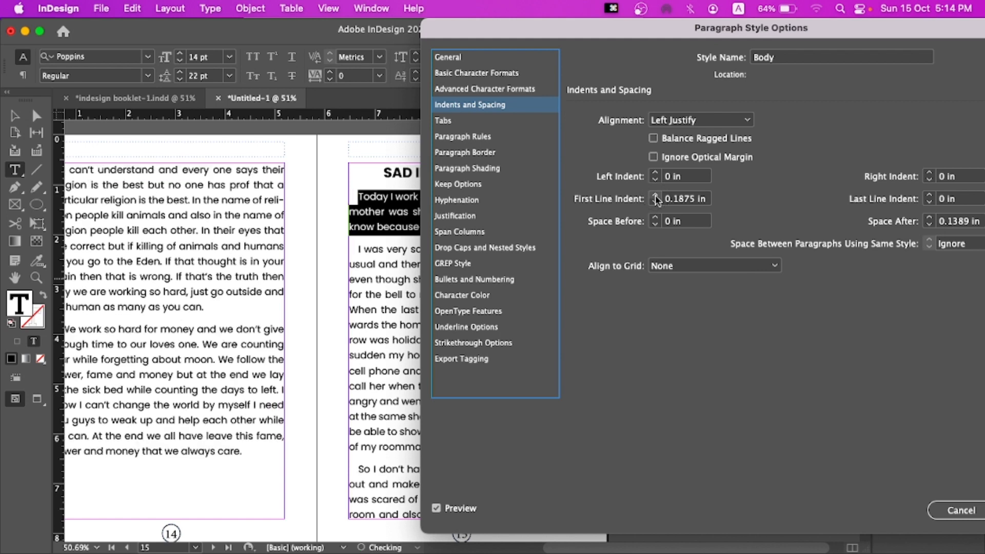
pyautogui.press('Return')
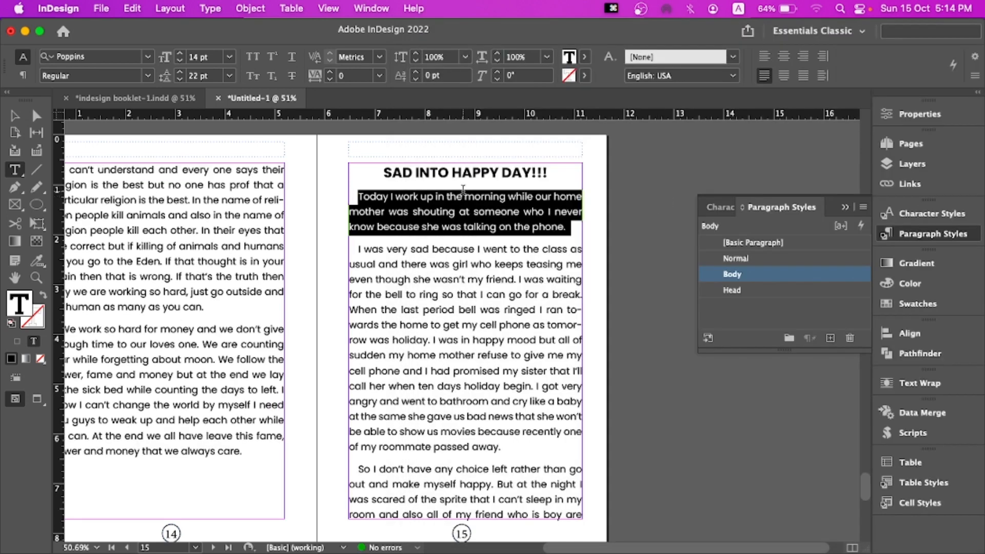
# Scroll back through the booklet pages to review the indented body text
pyautogui.click(514, 291)
pyautogui.scroll(-10, 492, 295)
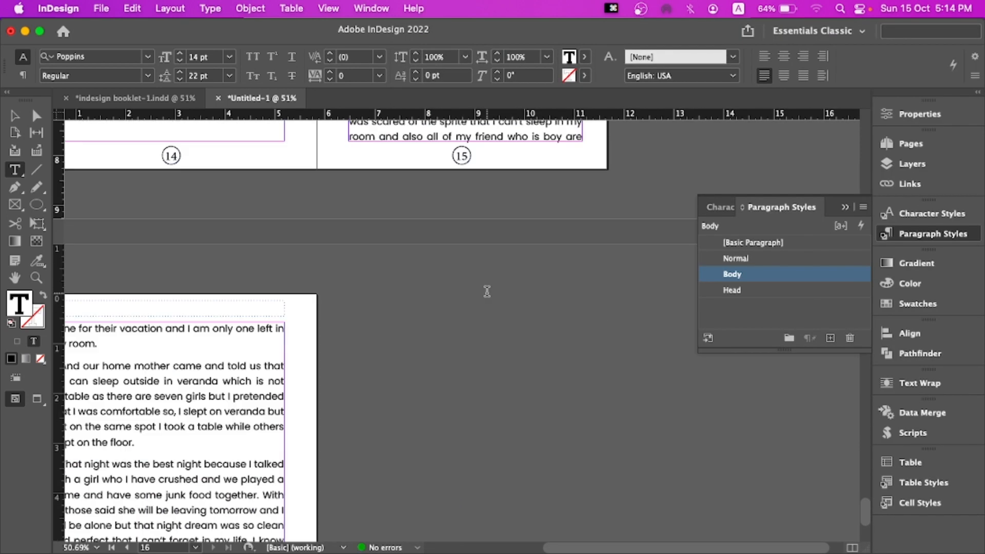
pyautogui.click(15, 116)
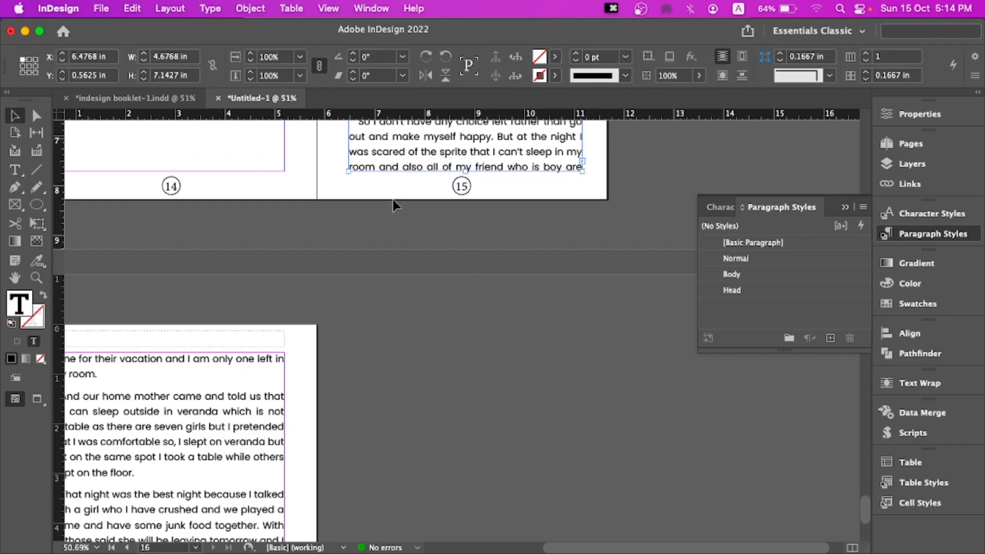
pyautogui.moveTo(443, 240); pyautogui.dragTo(506, 265)
pyautogui.scroll(10, 505, 265)
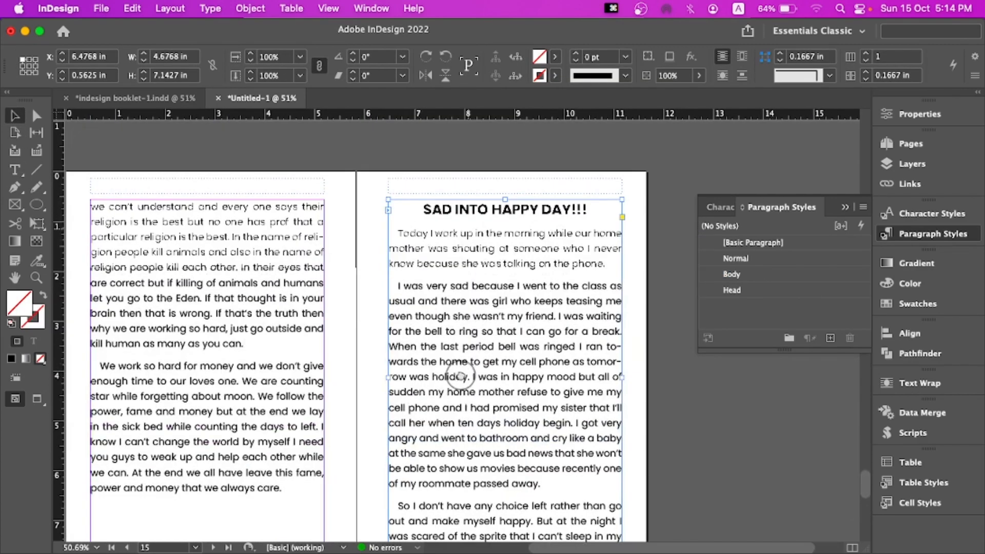
pyautogui.scroll(15, 477, 384)
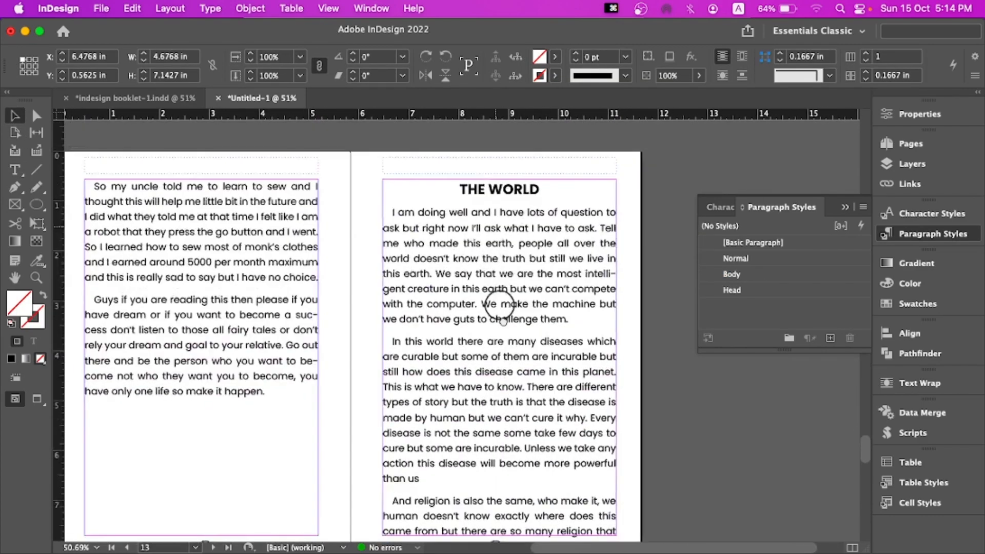
pyautogui.scroll(12, 498, 351)
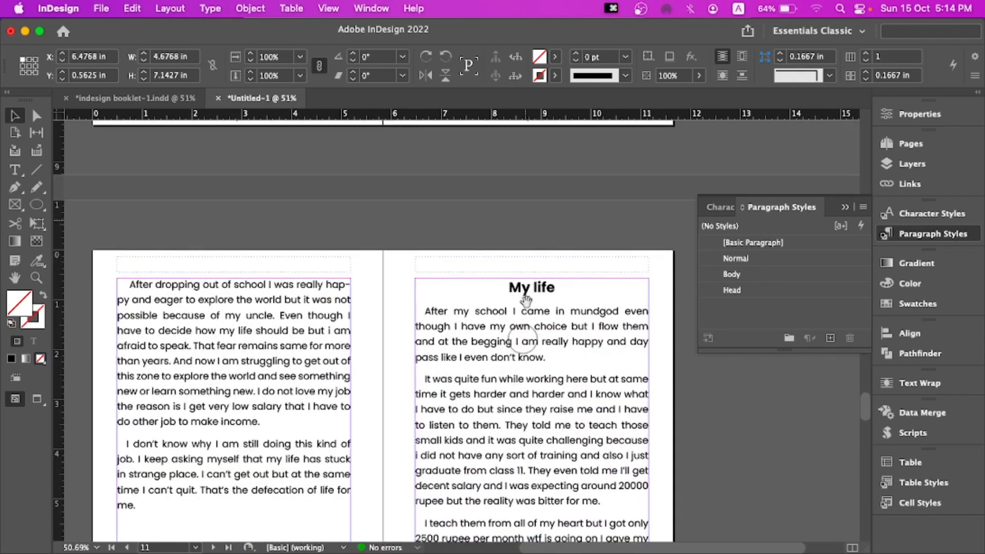
# Set the first paragraph of the "My life" story to Roboto Regular with 20 pt leading
pyautogui.doubleClick(454, 348)
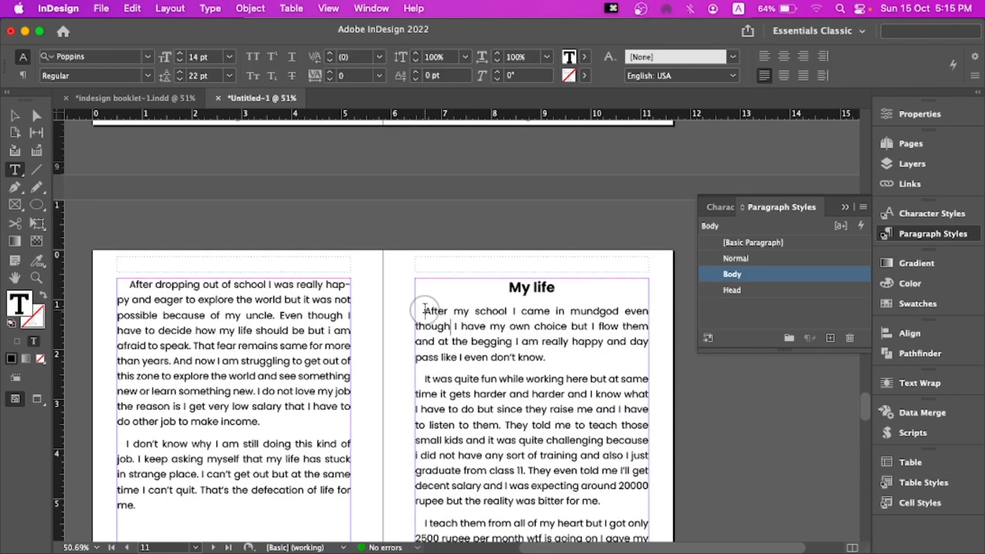
pyautogui.moveTo(424, 311); pyautogui.dragTo(556, 355)
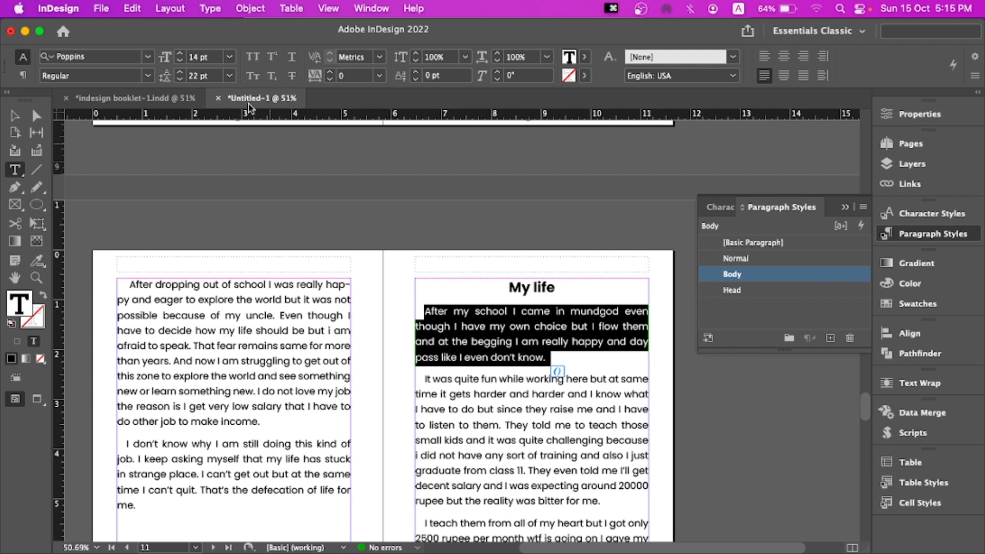
pyautogui.click(147, 58)
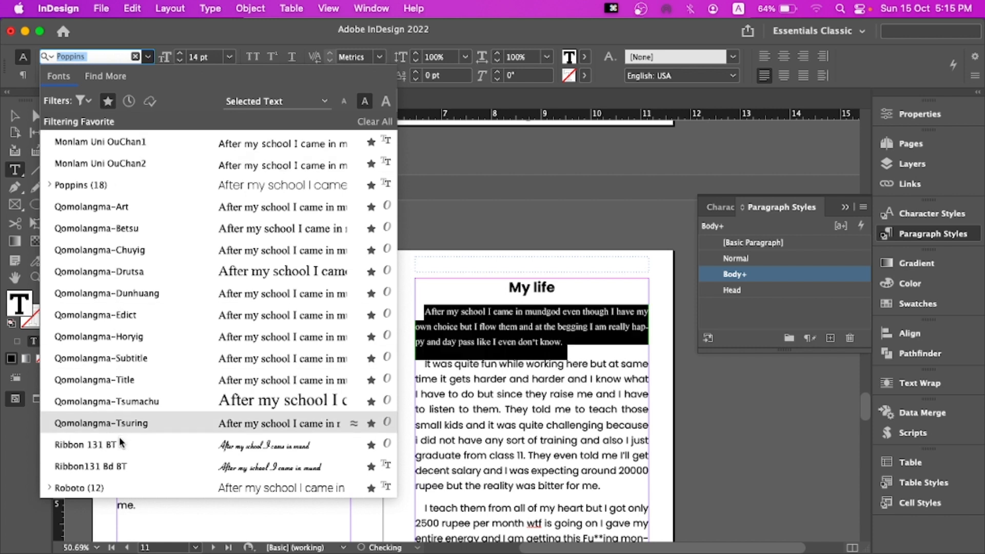
pyautogui.click(111, 485)
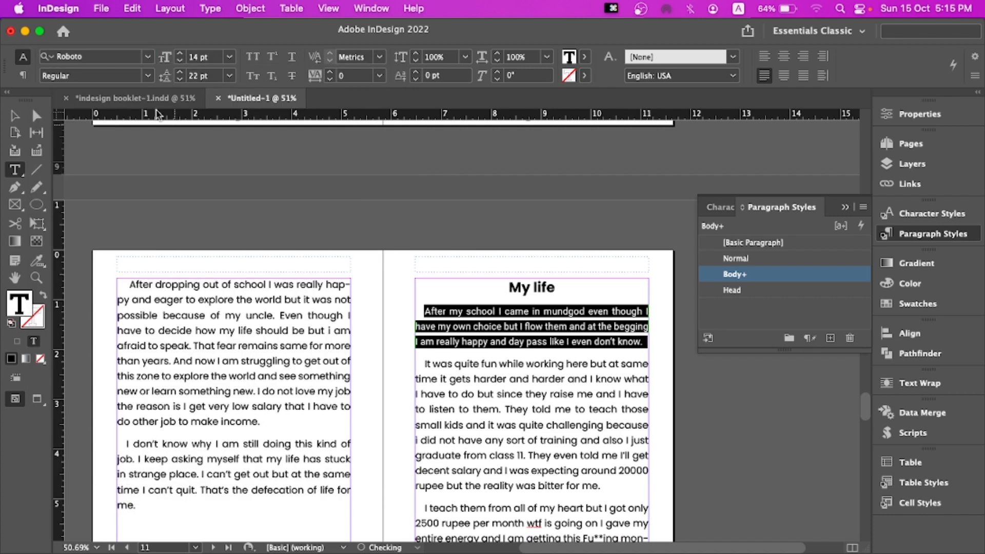
pyautogui.click(147, 76)
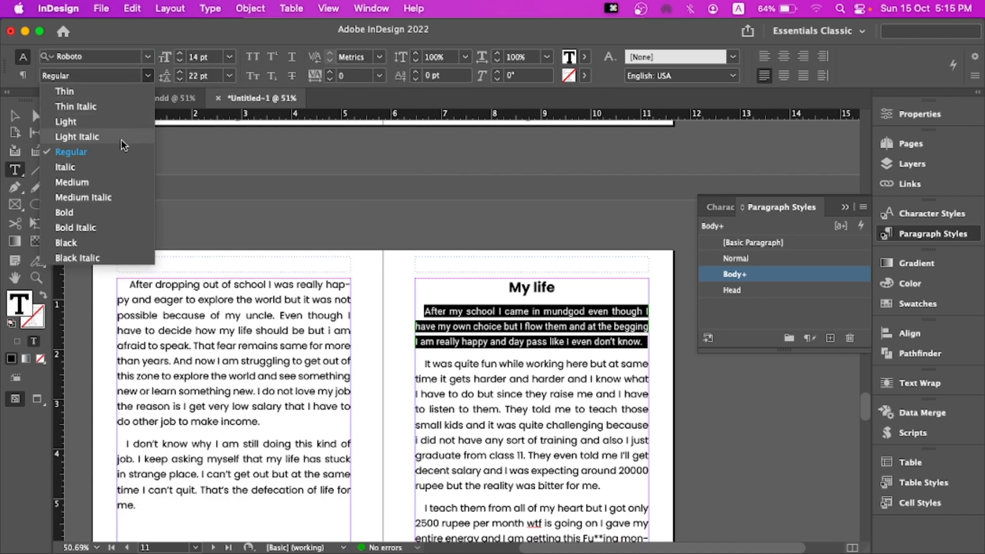
pyautogui.click(118, 161)
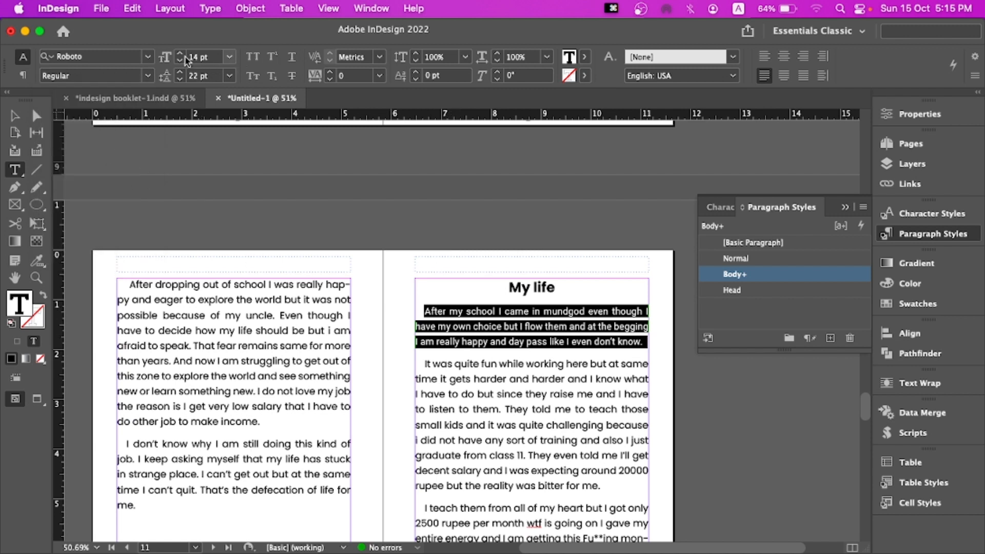
pyautogui.click(179, 80)
pyautogui.click(180, 80)
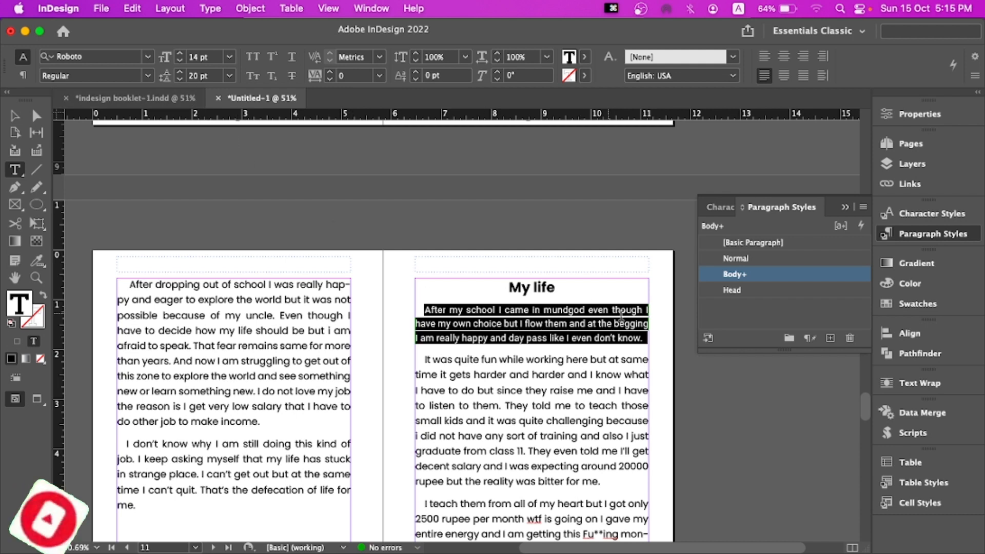
# Redefine the Body paragraph style from the selected paragraph's formatting
pyautogui.rightClick(740, 280)
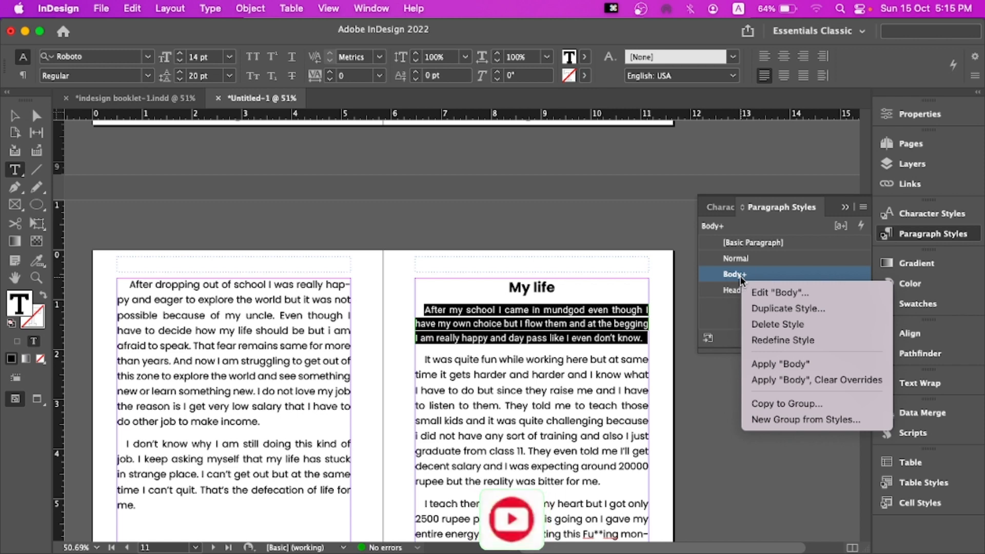
pyautogui.click(755, 340)
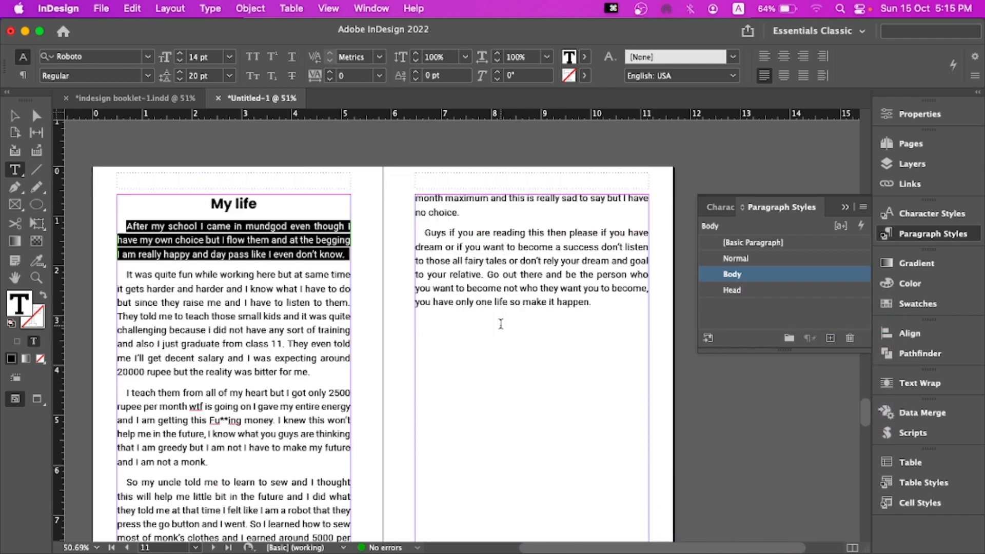
# Scroll through the booklet pages to review the body text after redefining the Body style
pyautogui.scroll(15, 501, 324)
pyautogui.scroll(20, 507, 334)
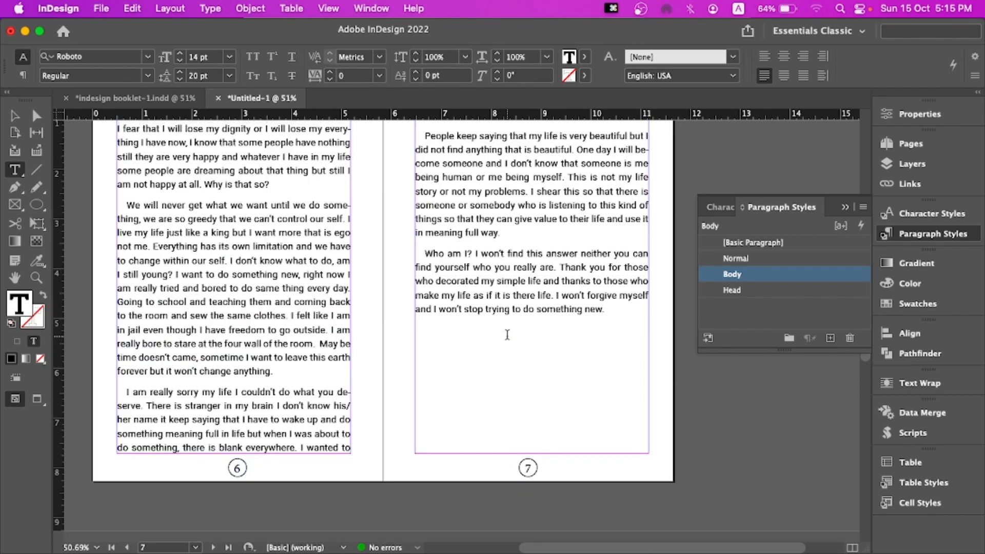
pyautogui.scroll(-20, 507, 335)
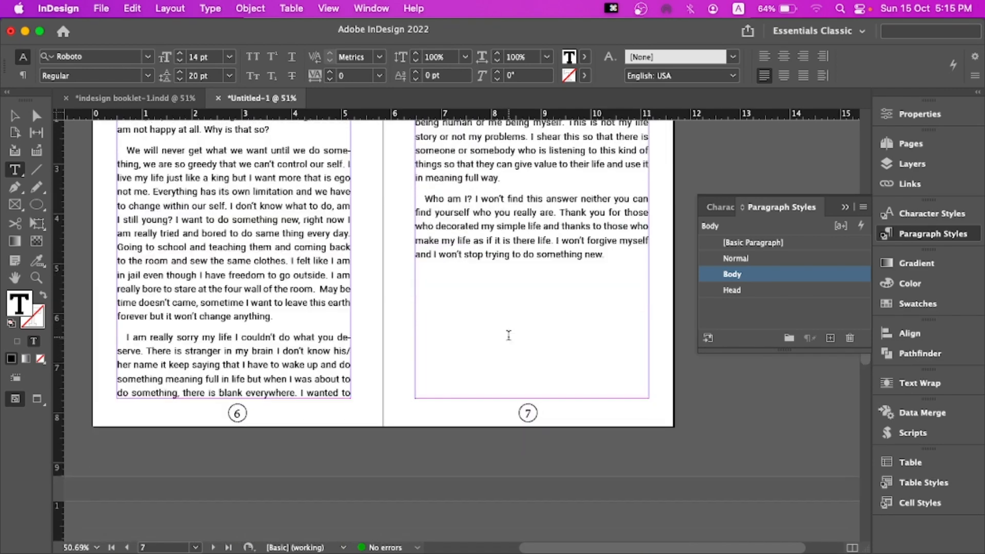
pyautogui.scroll(3, 508, 335)
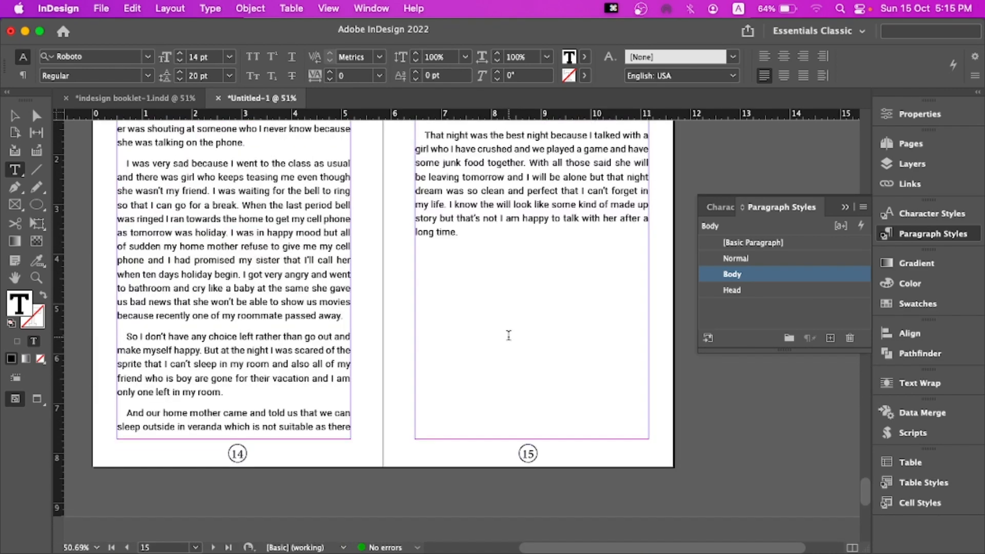
pyautogui.click(510, 204)
pyautogui.scroll(1, 510, 202)
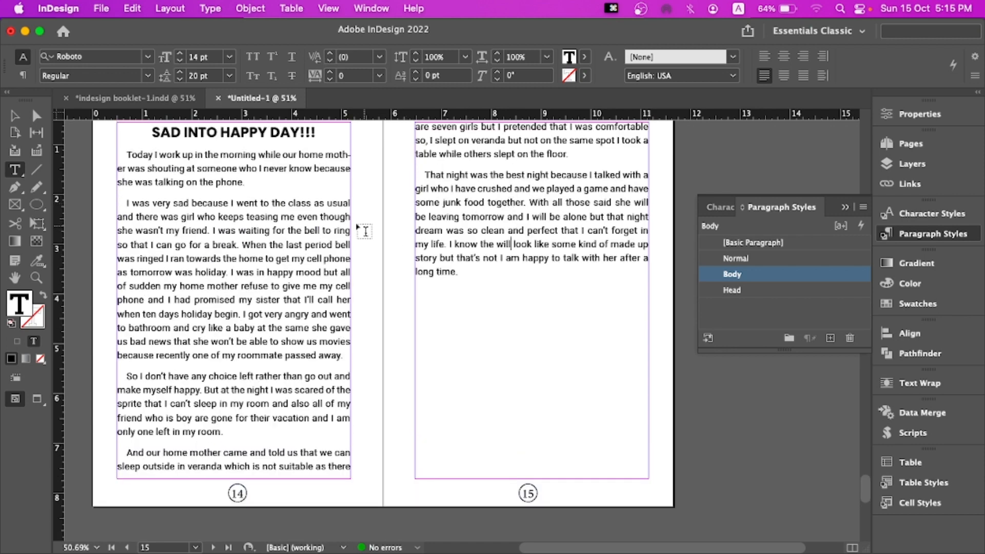
pyautogui.moveTo(126, 154); pyautogui.dragTo(332, 232)
pyautogui.click(274, 202)
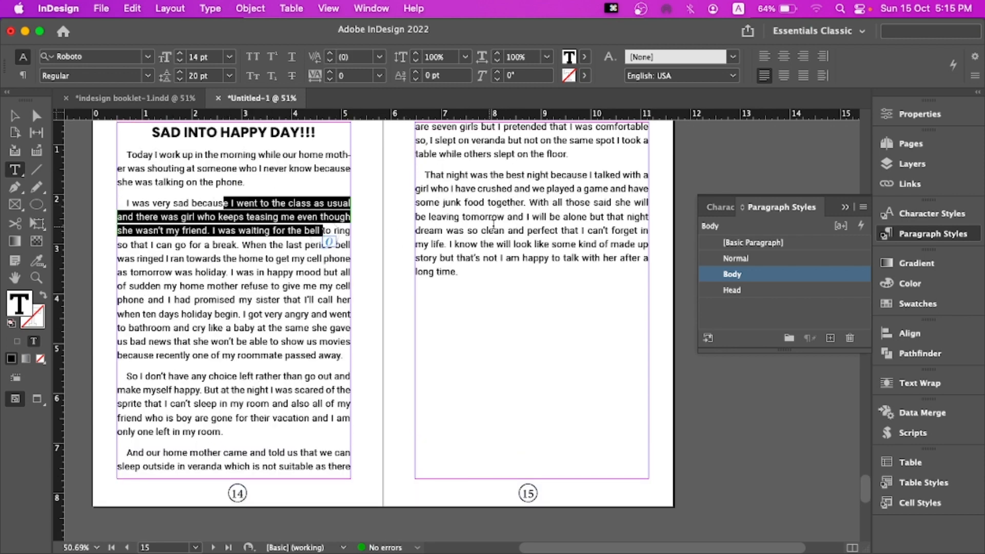
pyautogui.click(498, 226)
pyautogui.scroll(-1, 501, 227)
pyautogui.scroll(6, 501, 228)
pyautogui.scroll(20, 498, 226)
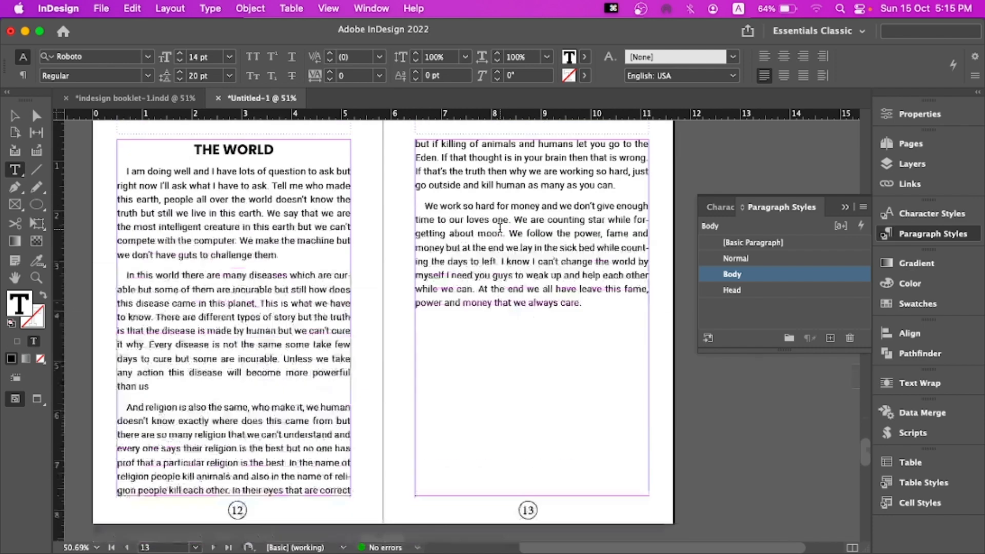
pyautogui.scroll(20, 494, 225)
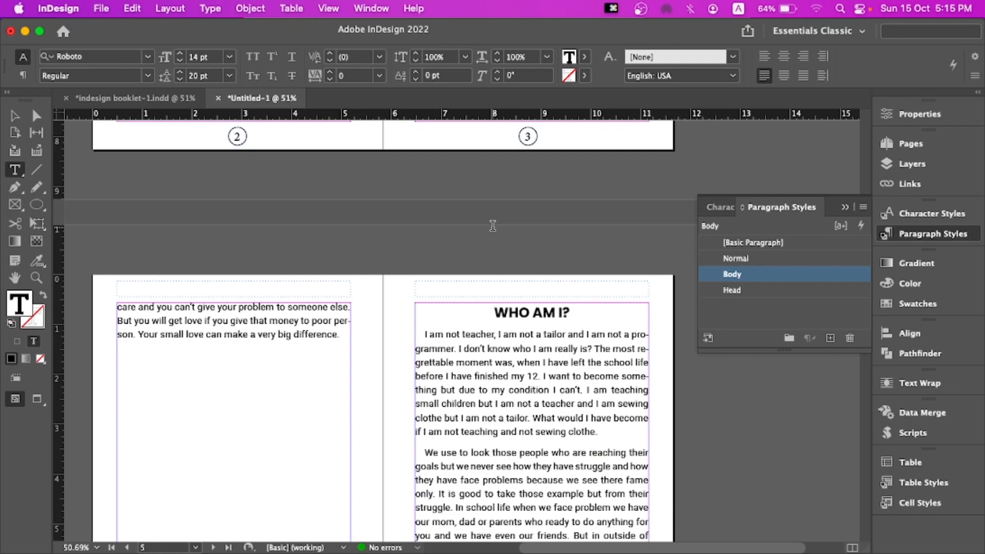
pyautogui.scroll(15, 493, 226)
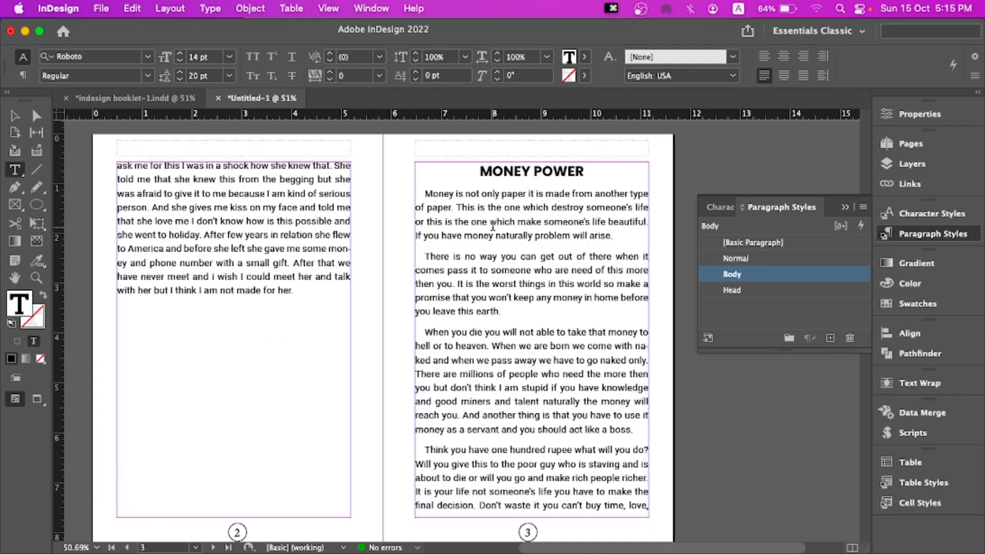
pyautogui.scroll(12, 493, 227)
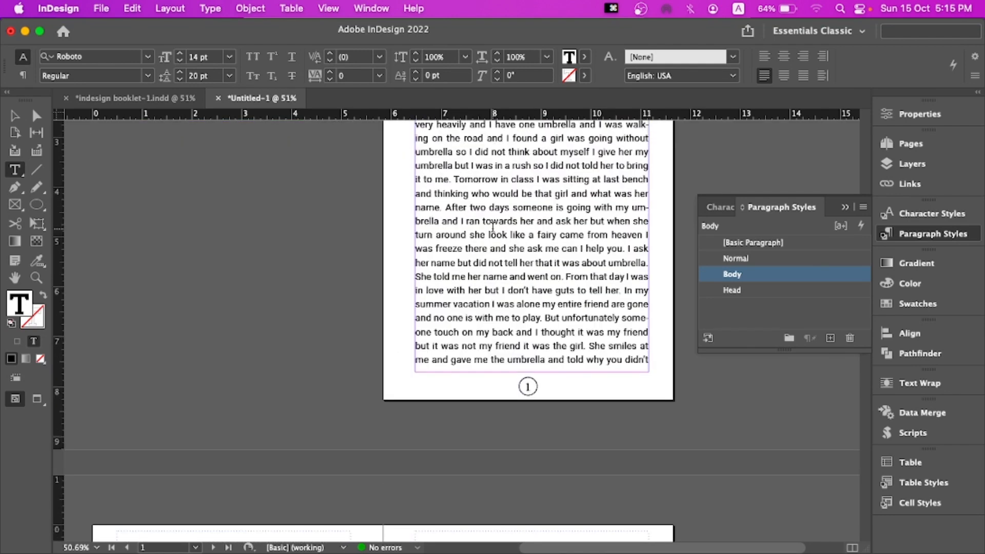
pyautogui.scroll(10, 492, 226)
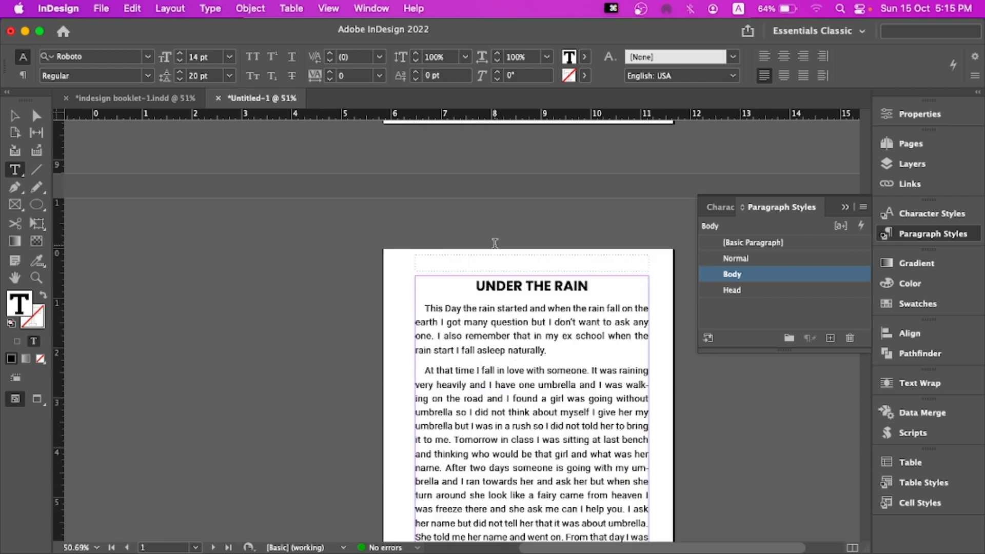
pyautogui.scroll(5, 495, 244)
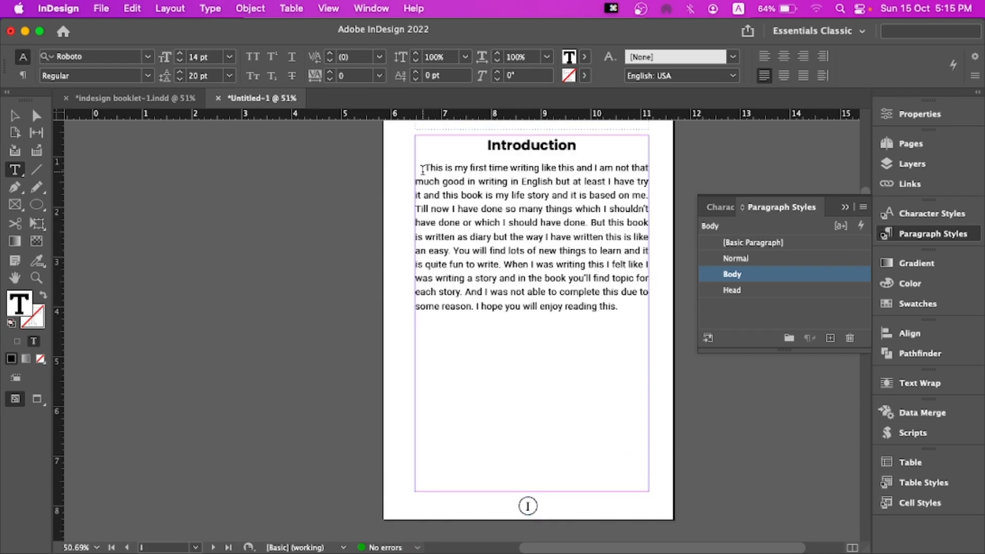
# Select the Introduction page's text to inspect its paragraph style, then deselect it
pyautogui.moveTo(422, 169); pyautogui.dragTo(640, 318)
pyautogui.click(540, 235)
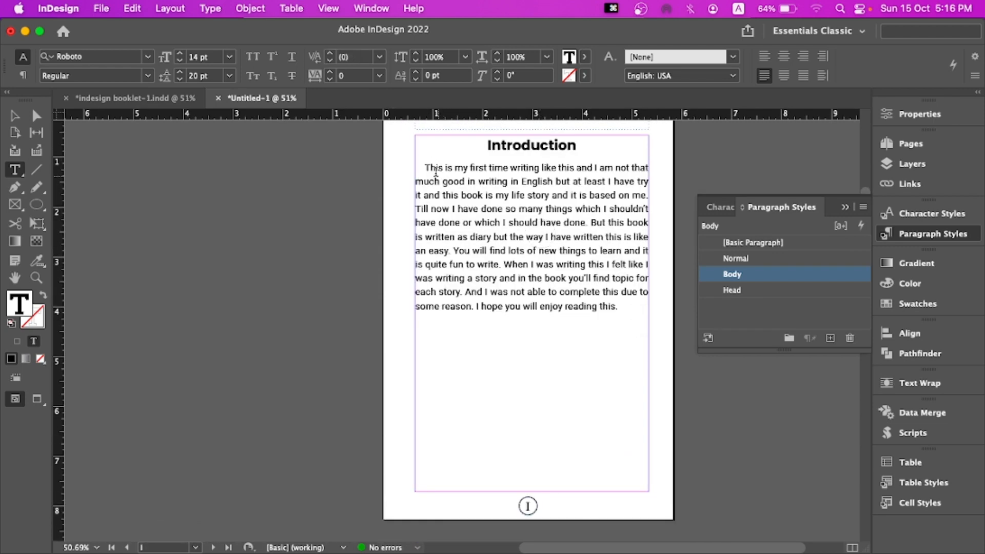
pyautogui.moveTo(435, 170); pyautogui.dragTo(633, 315)
pyautogui.click(549, 264)
pyautogui.click(15, 116)
pyautogui.click(269, 198)
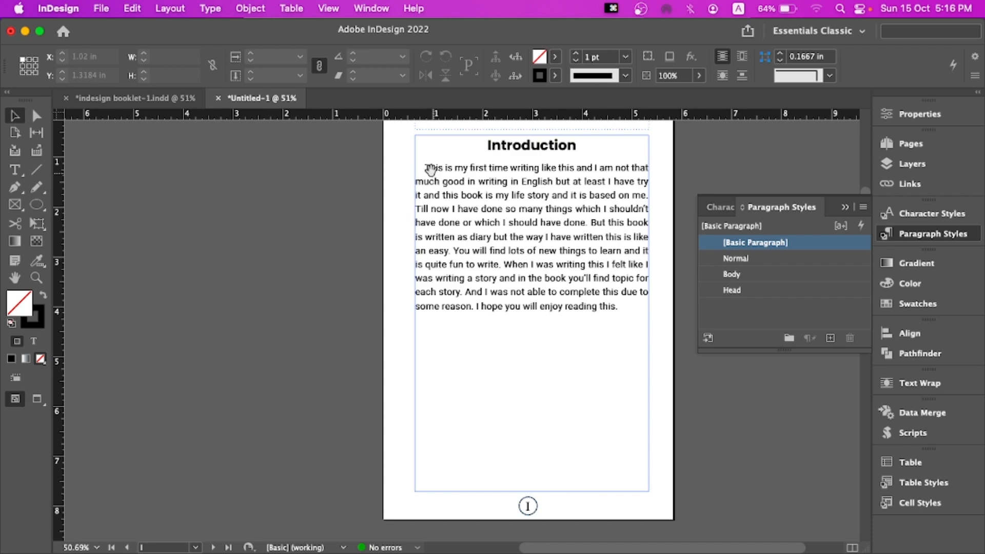
pyautogui.moveTo(431, 169); pyautogui.dragTo(398, 193)
pyautogui.moveTo(370, 158)
pyautogui.mouseDown()
pyautogui.moveTo(345, 138)
pyautogui.moveTo(355, 160)
pyautogui.mouseUp()
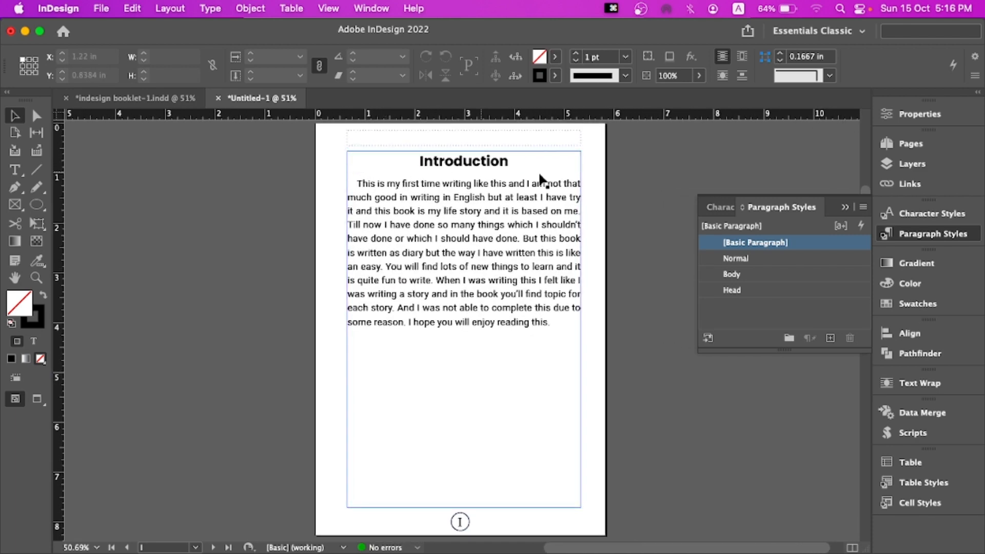
# Open the B-Parent spread and draw a rectangle covering the whole spread, about 11.65 × 8.27 in
pyautogui.click(942, 148)
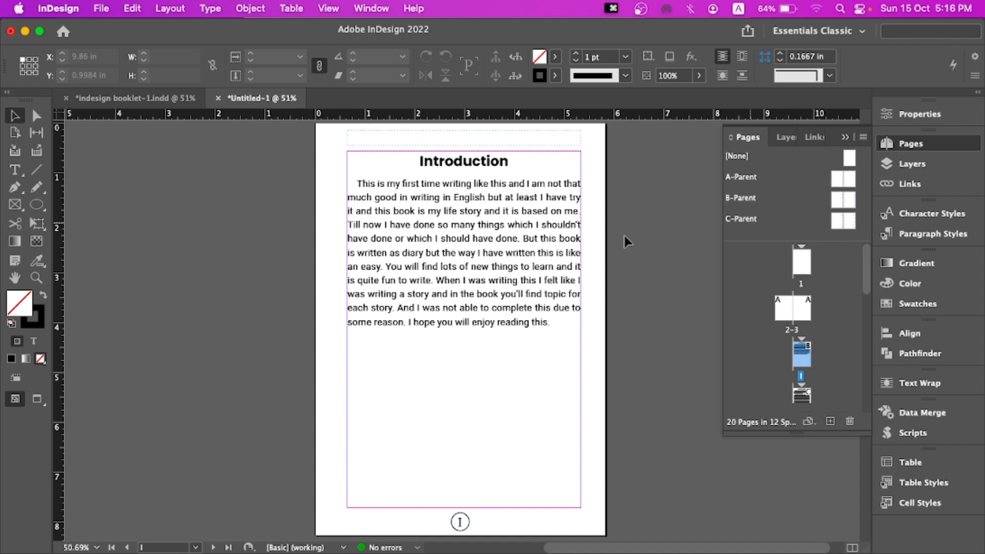
pyautogui.doubleClick(835, 200)
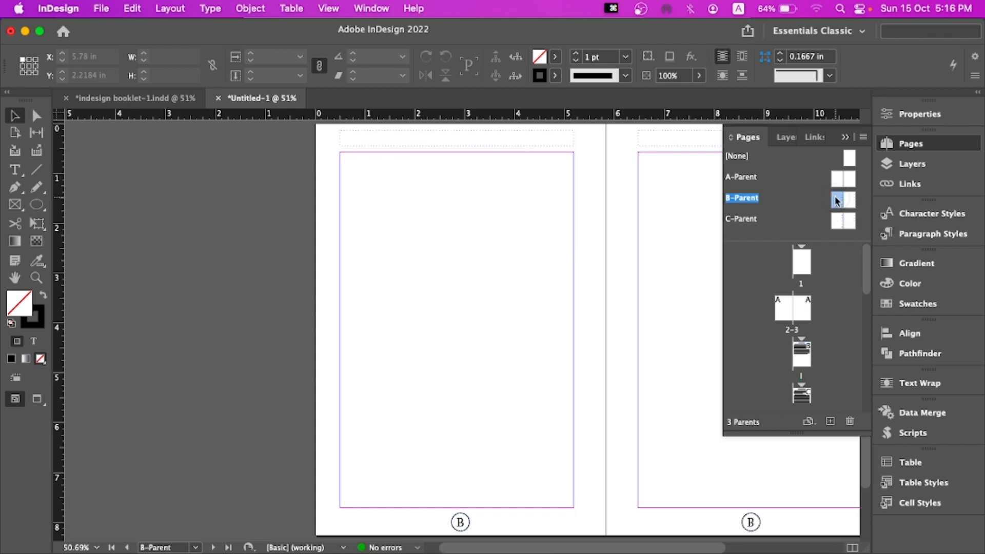
pyautogui.hscroll(5, 451, 200)
pyautogui.moveTo(410, 195); pyautogui.dragTo(407, 194)
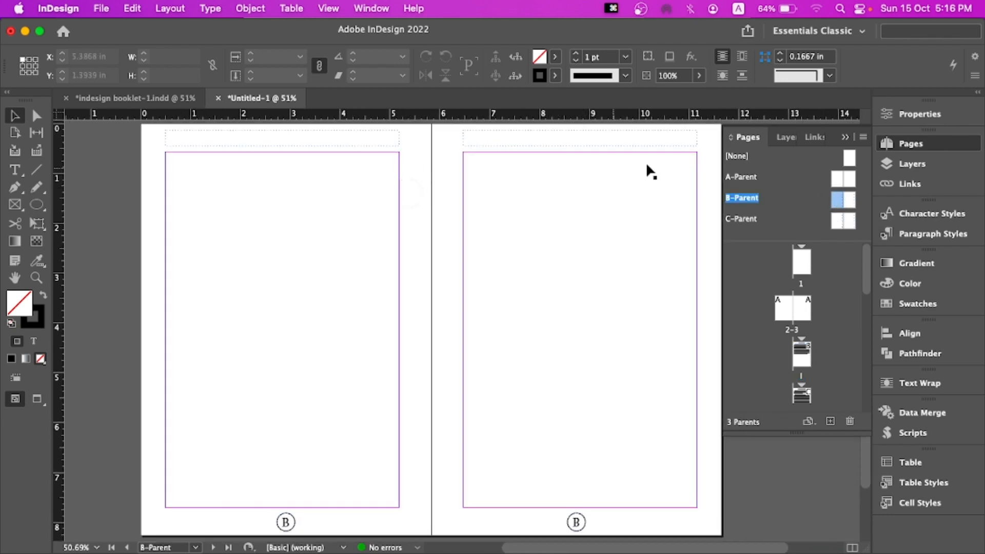
pyautogui.click(844, 138)
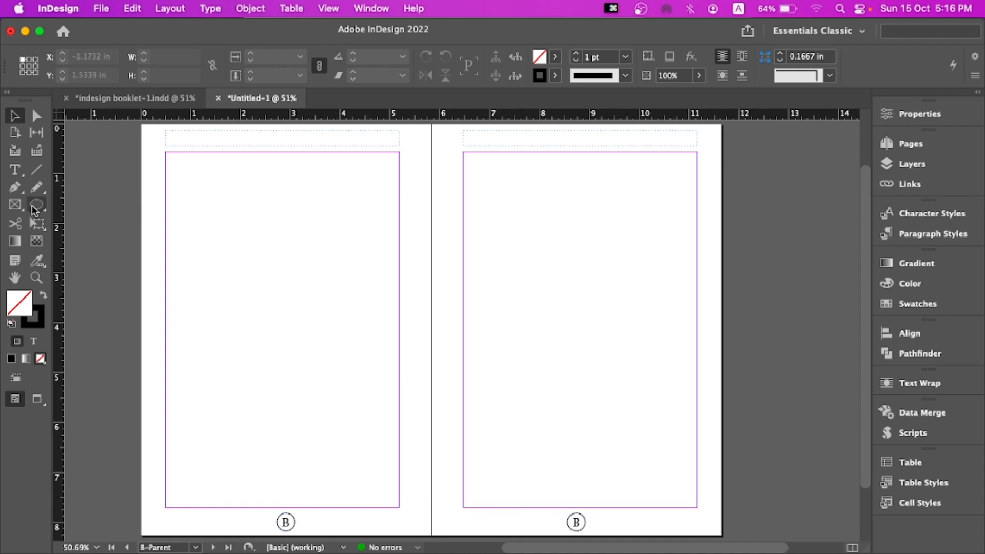
pyautogui.moveTo(36, 204); pyautogui.dragTo(61, 219)
pyautogui.moveTo(142, 124)
pyautogui.mouseDown()
pyautogui.moveTo(571, 455)
pyautogui.moveTo(665, 519)
pyautogui.moveTo(721, 536)
pyautogui.mouseUp()
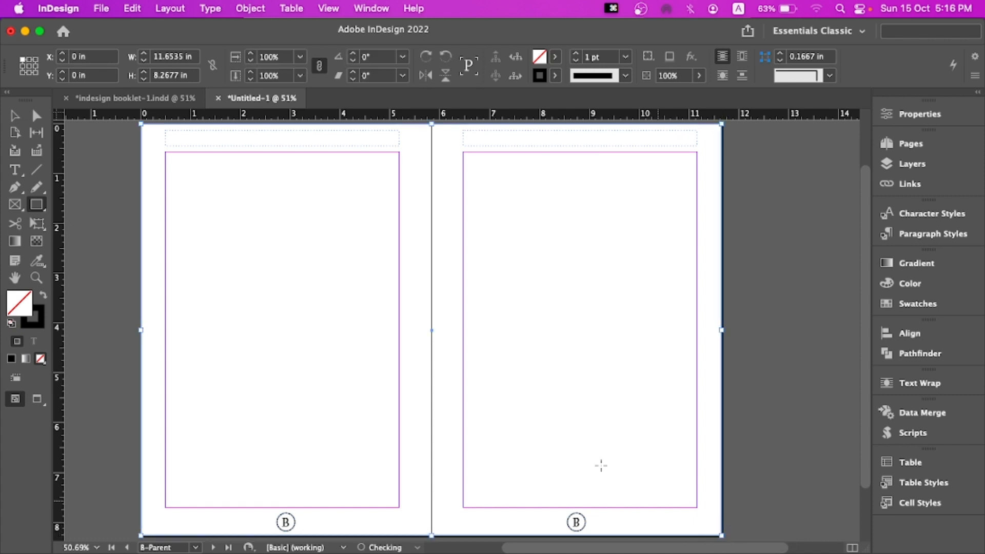
# Set the rectangle's stroke to None and its fill to C=100 M=0 Y=0 K=0
pyautogui.click(554, 77)
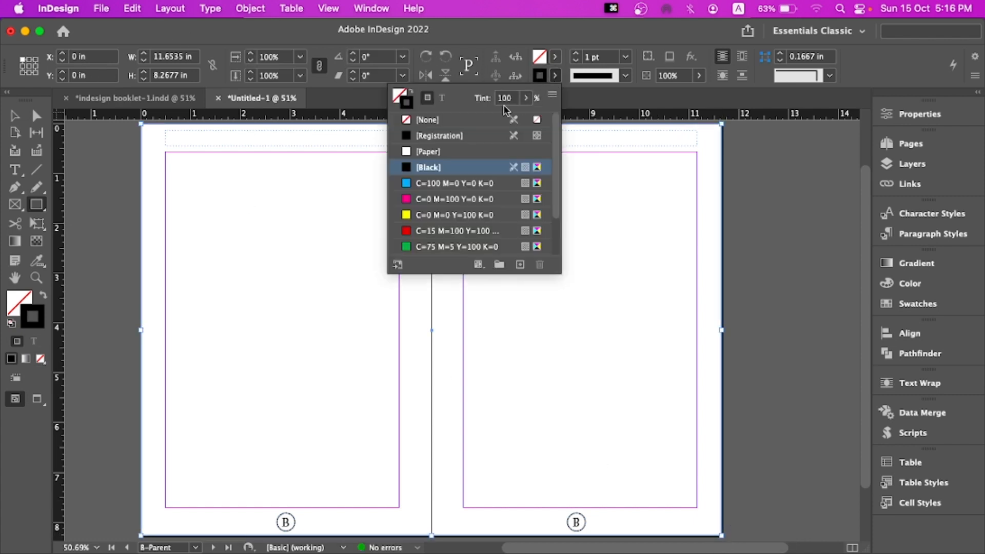
pyautogui.click(469, 120)
pyautogui.click(555, 57)
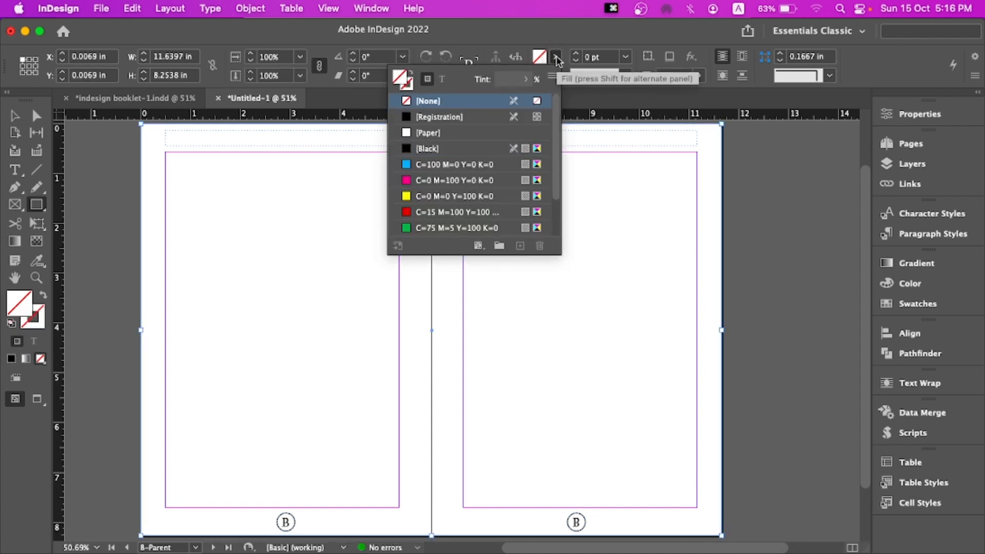
pyautogui.click(451, 164)
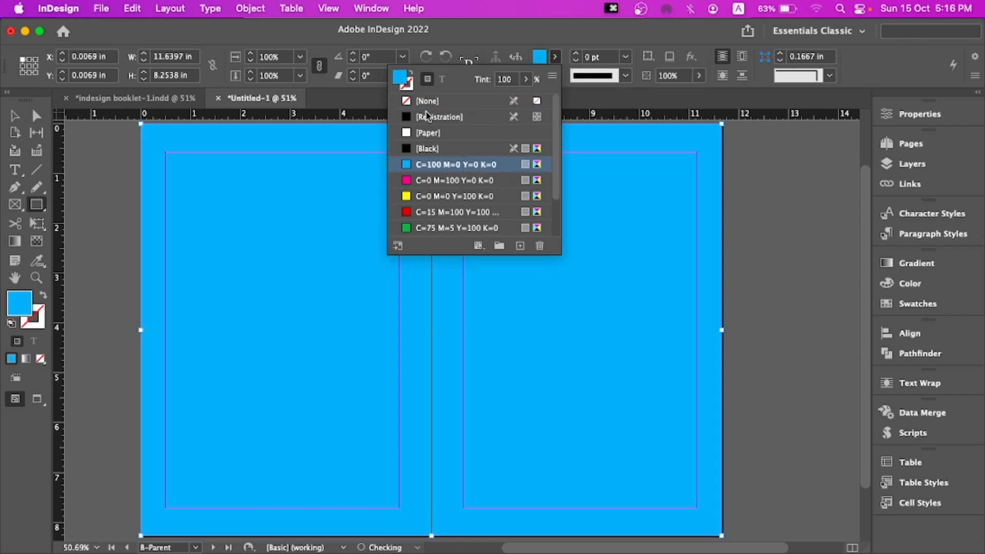
pyautogui.click(542, 63)
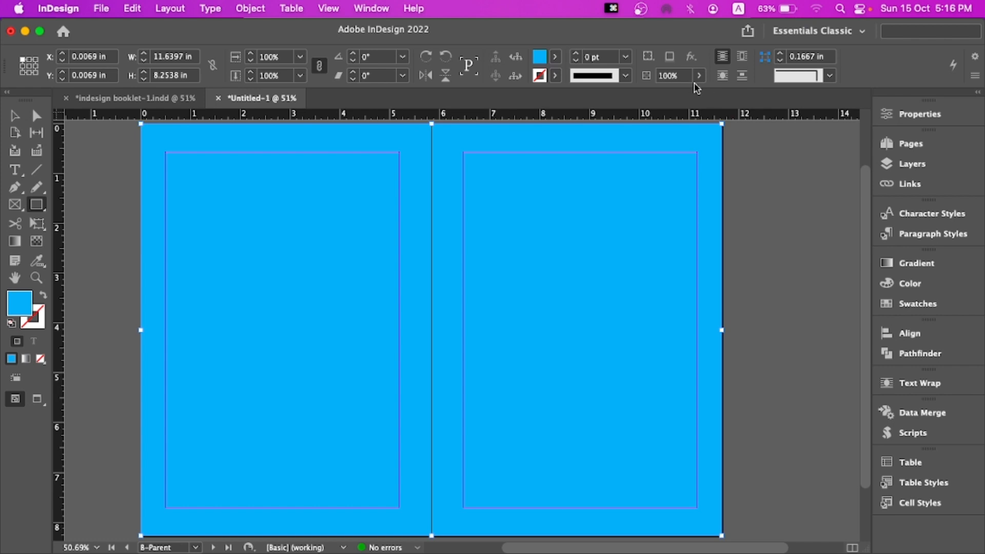
# Set the rectangle's opacity to 25%
pyautogui.press('alt+super+8')
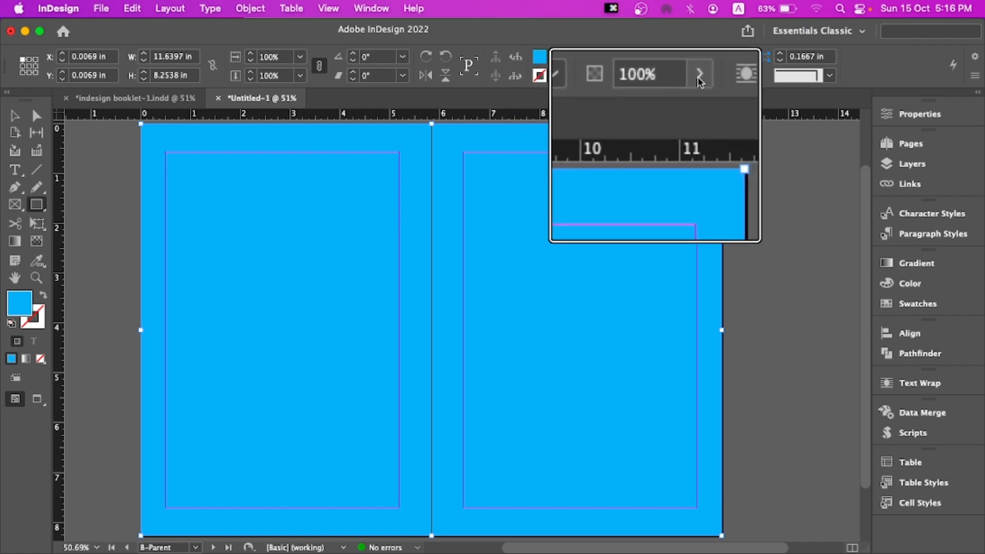
pyautogui.press('alt+super+8')
pyautogui.click(699, 75)
pyautogui.moveTo(700, 94); pyautogui.dragTo(651, 95)
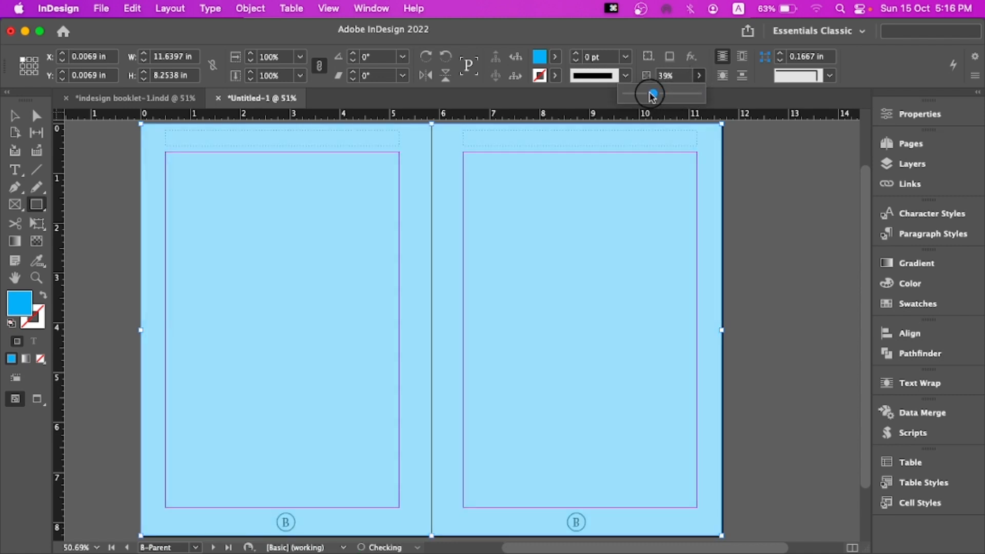
pyautogui.click(678, 78)
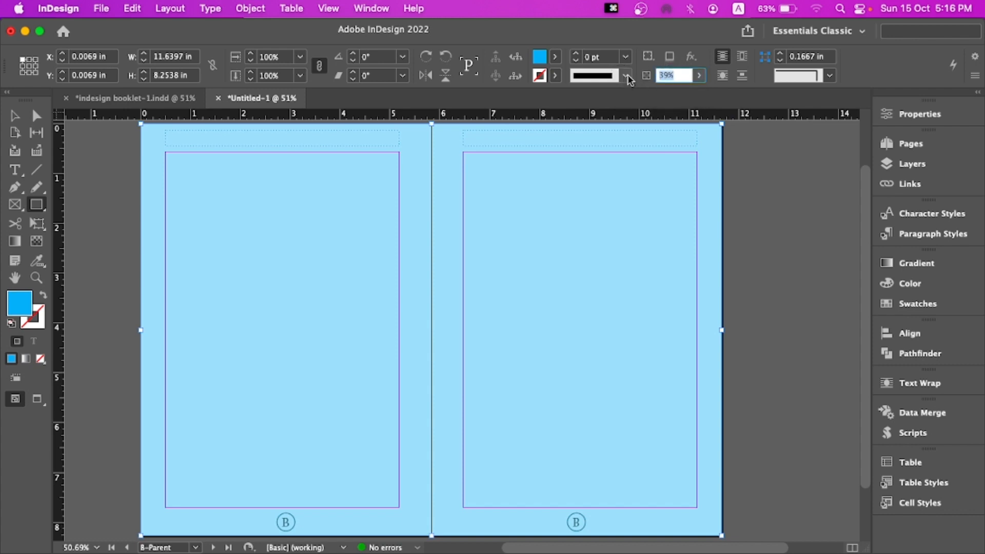
pyautogui.write('25')
pyautogui.press('Return')
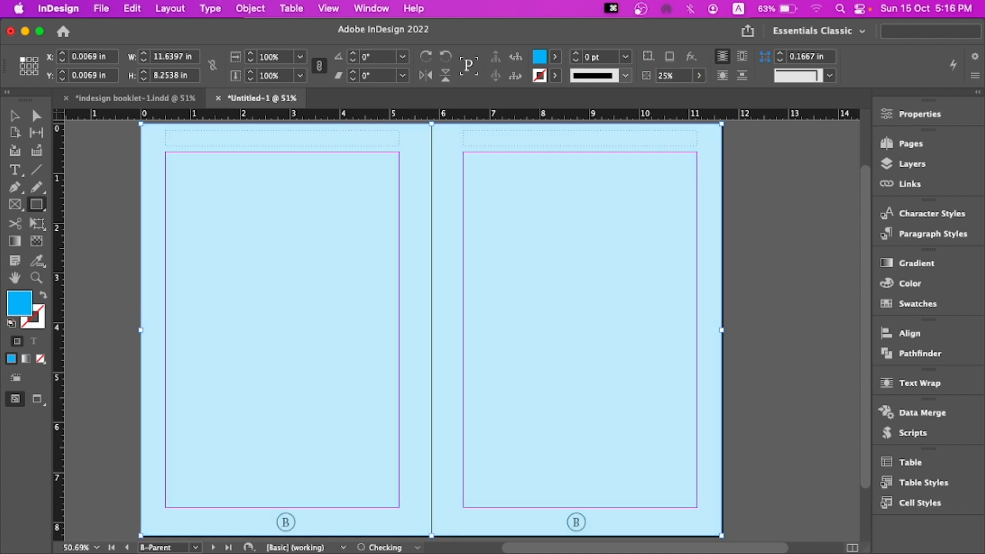
# Go to the Introduction page and toggle preview mode to check the tinted background
pyautogui.click(901, 147)
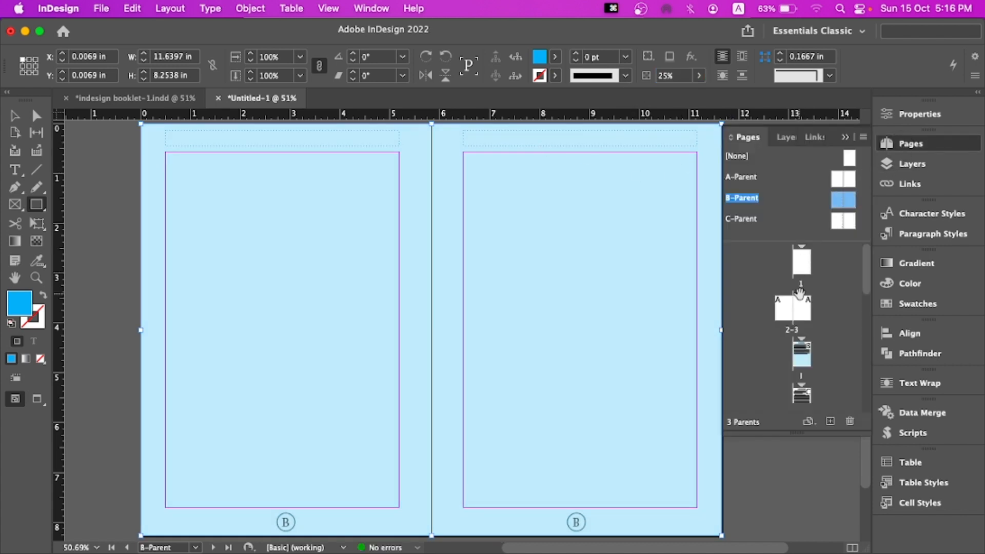
pyautogui.click(798, 360)
pyautogui.doubleClick(798, 360)
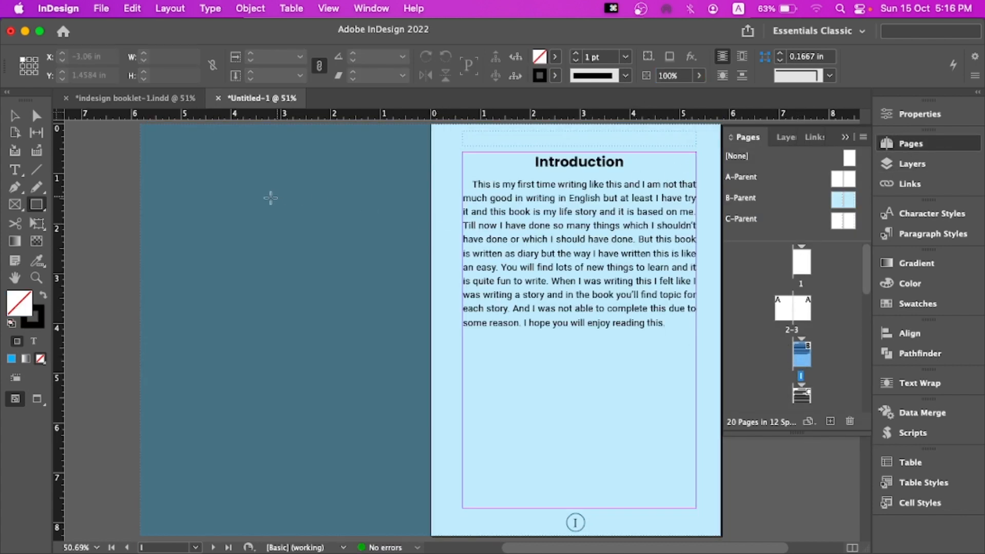
pyautogui.press('w')
pyautogui.press('v')
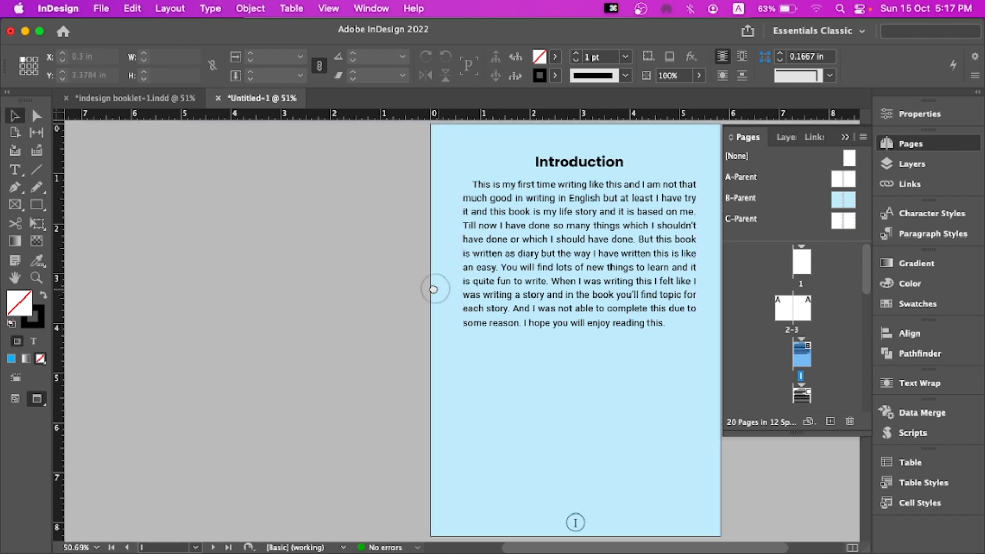
pyautogui.moveTo(433, 288); pyautogui.dragTo(371, 278)
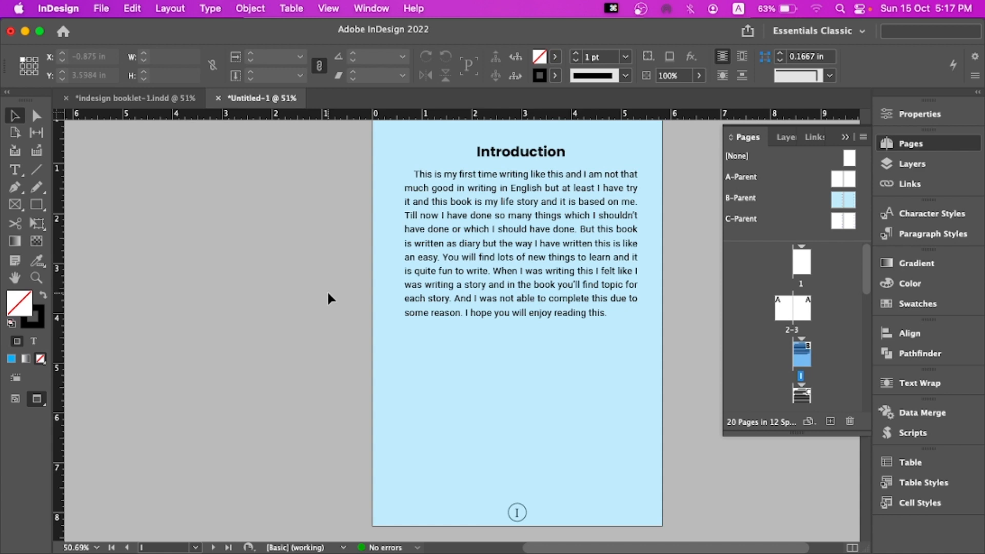
pyautogui.press('w')
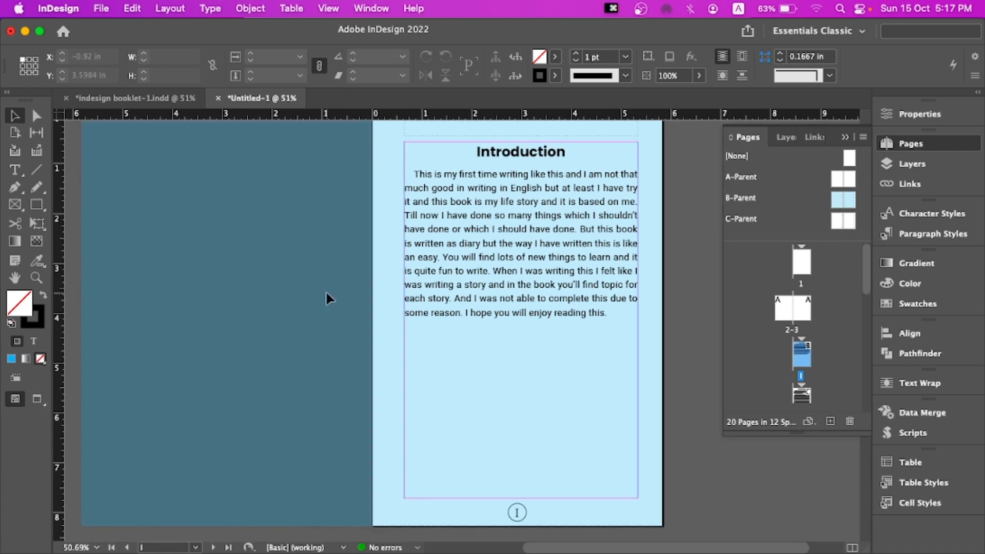
pyautogui.press('w')
pyautogui.press('w')
pyautogui.press('w')
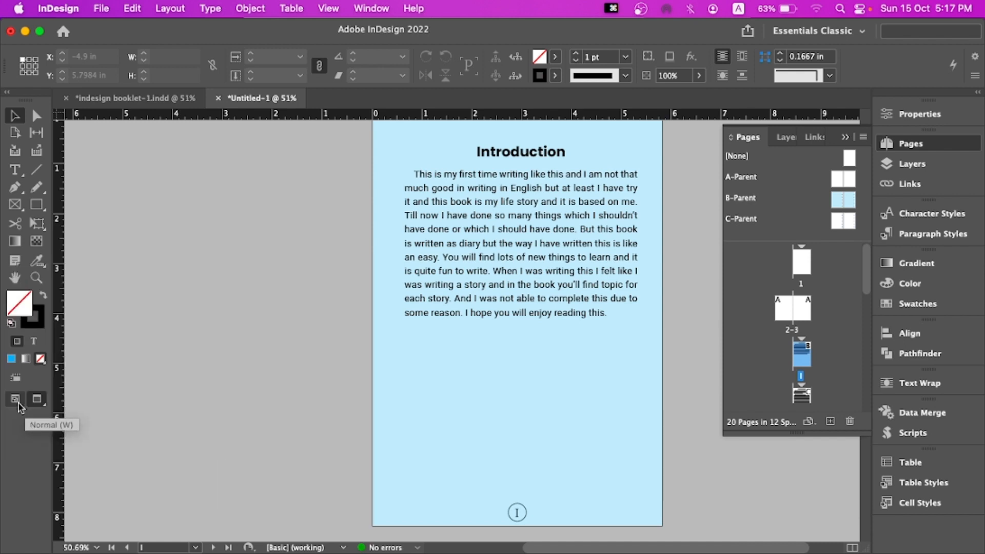
# Switch the screen mode back to Normal so frame edges and guides show again
pyautogui.click(37, 399)
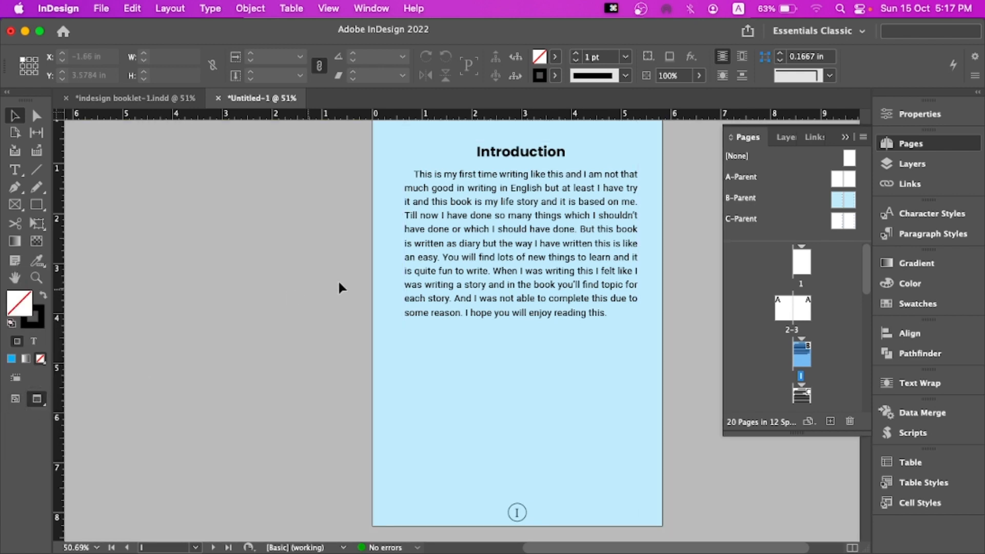
pyautogui.scroll(-10, 538, 373)
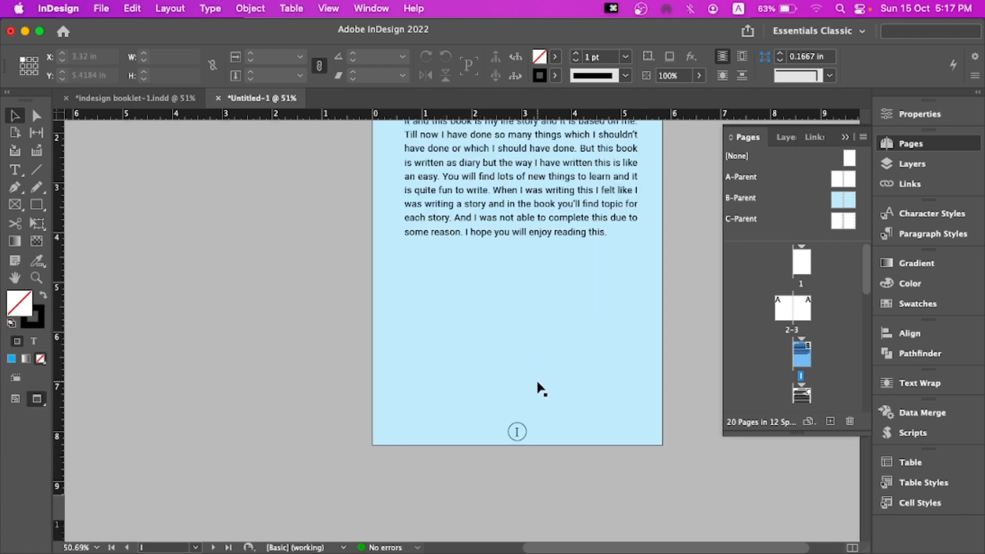
pyautogui.scroll(5, 540, 386)
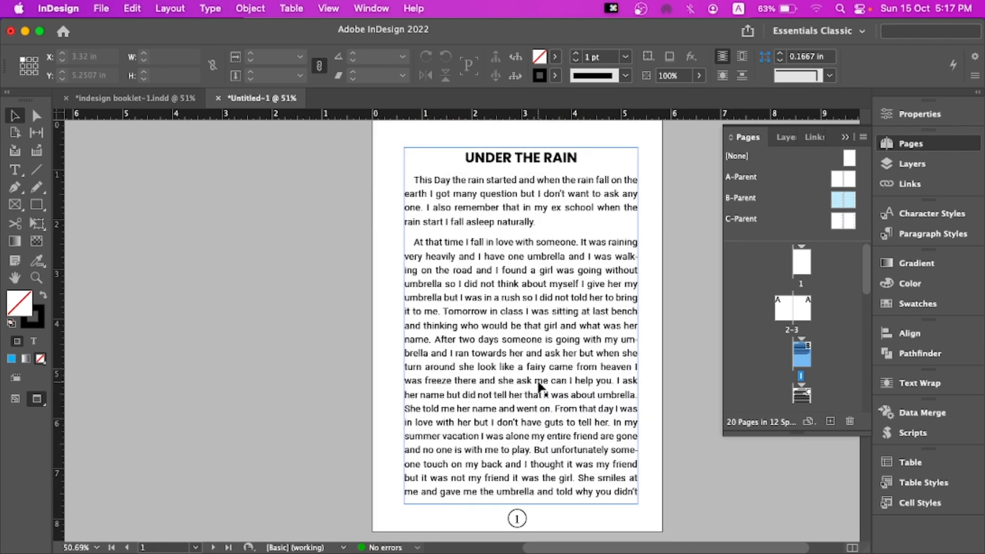
pyautogui.press('w')
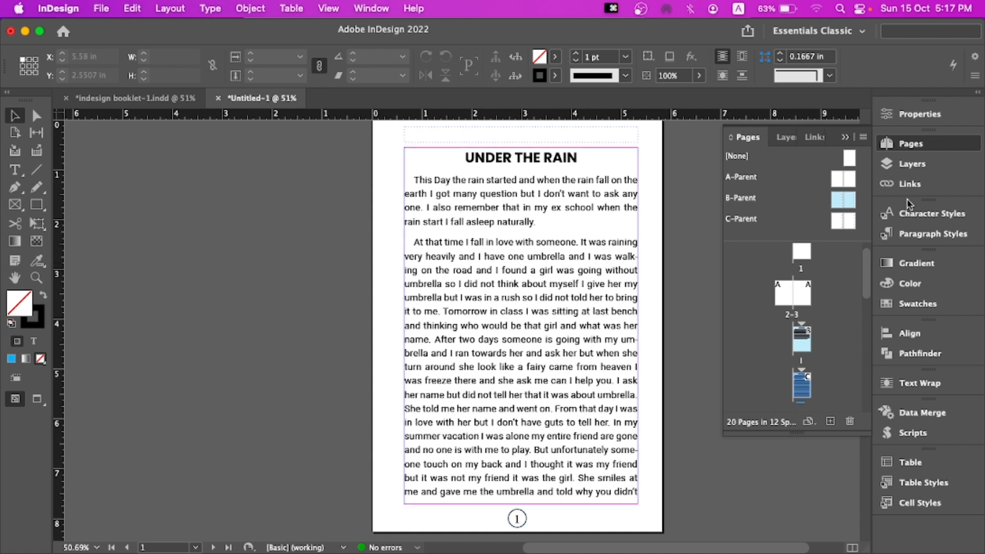
# Open the Character Styles panel and select part of the chapter heading to inspect its character style
pyautogui.click(921, 214)
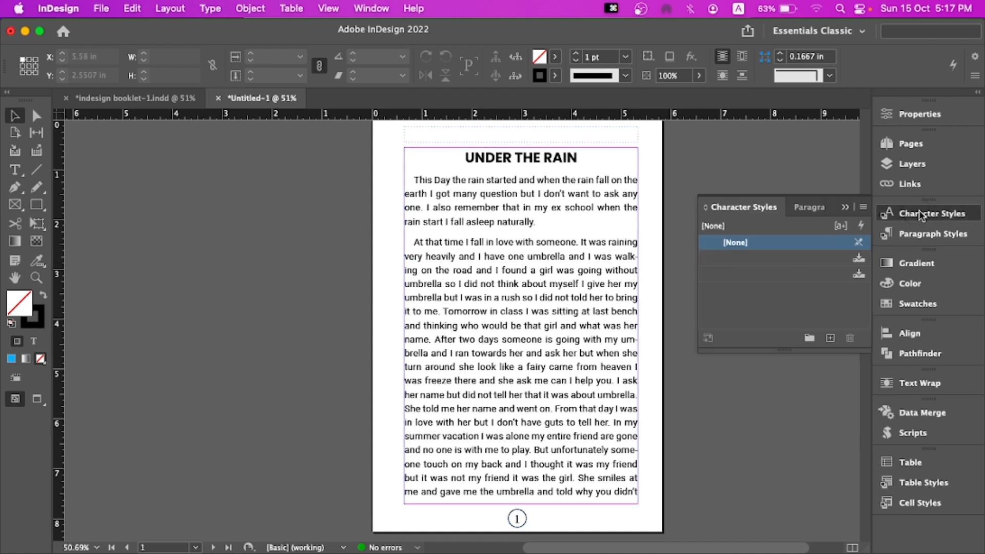
pyautogui.doubleClick(482, 153)
pyautogui.moveTo(466, 154); pyautogui.dragTo(507, 148)
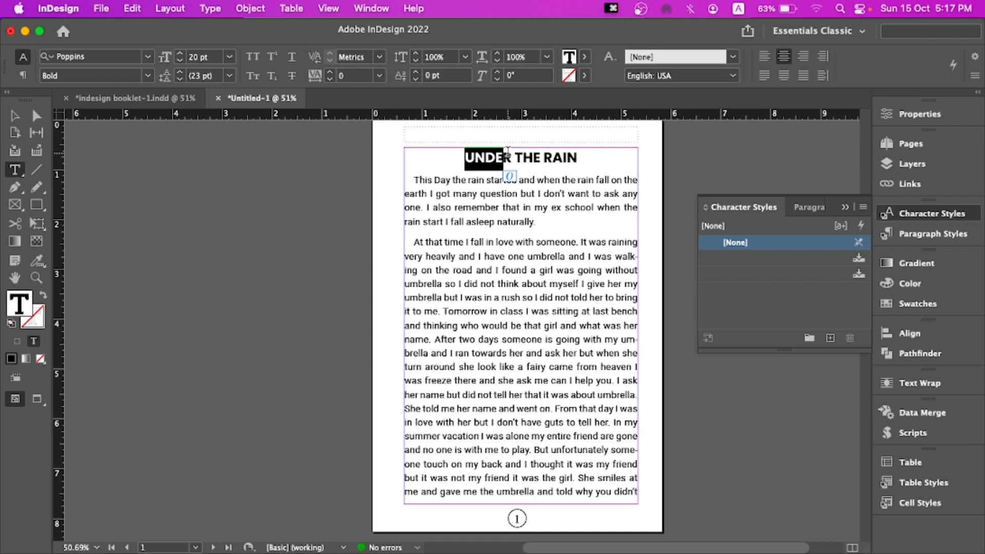
pyautogui.moveTo(466, 156); pyautogui.dragTo(512, 157)
pyautogui.click(446, 179)
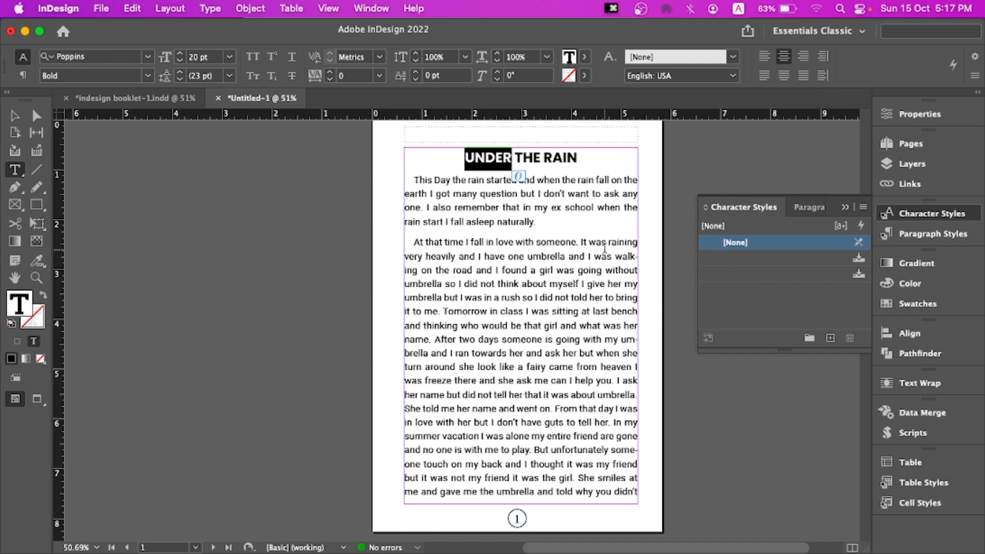
pyautogui.click(14, 114)
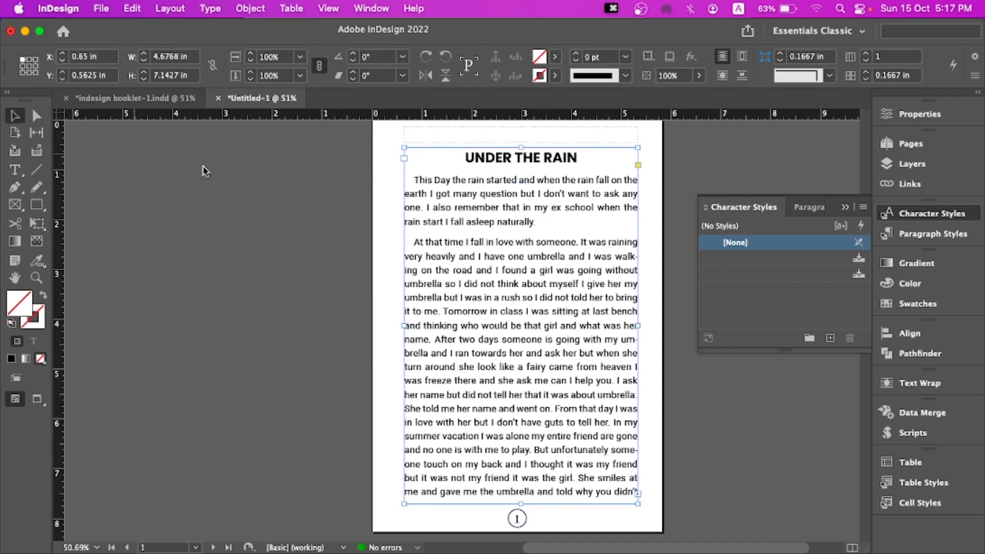
# Delete the unused character style from the Character Styles panel
pyautogui.click(789, 165)
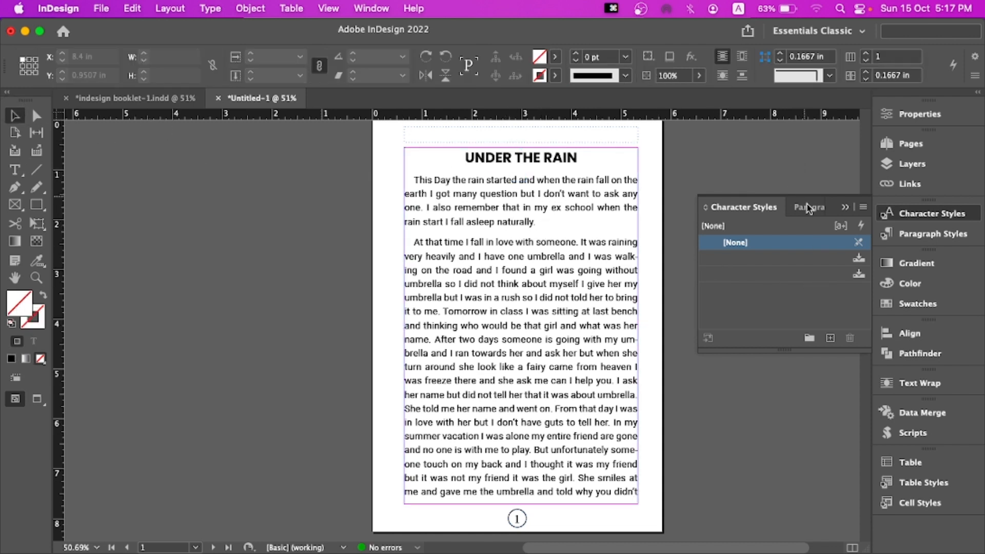
pyautogui.moveTo(840, 258); pyautogui.dragTo(851, 336)
pyautogui.click(841, 259)
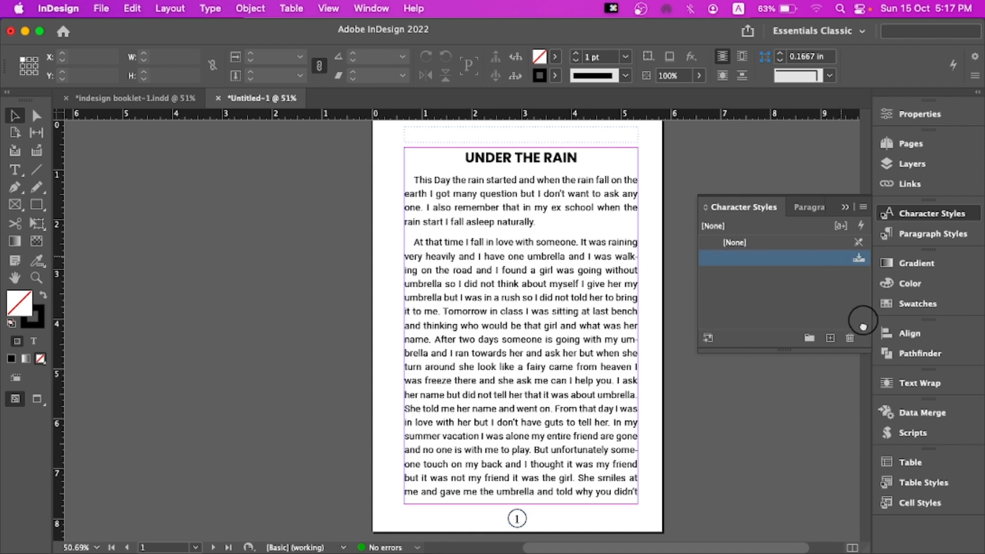
pyautogui.click(850, 337)
# Delete the unused Normal paragraph style from the Paragraph Styles panel and collapse the panel
pyautogui.click(929, 240)
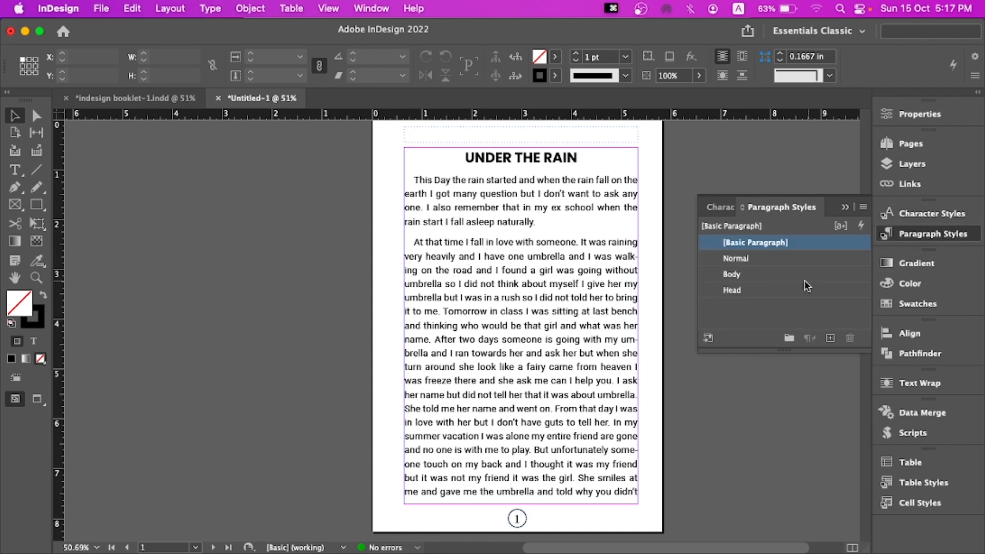
pyautogui.click(771, 258)
pyautogui.click(850, 339)
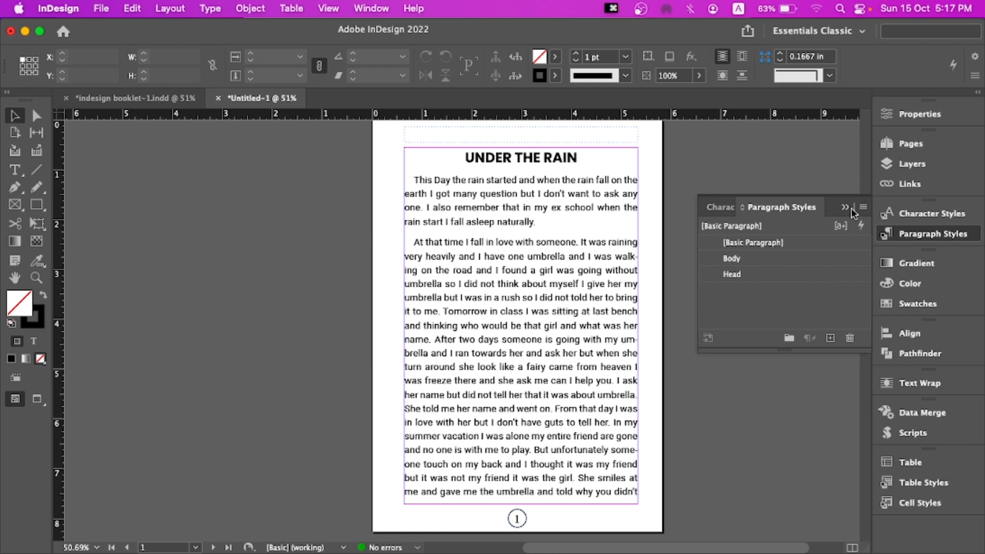
pyautogui.click(852, 211)
# Select the first body paragraph of the chapter to inspect its formatting, then deselect it
pyautogui.doubleClick(489, 222)
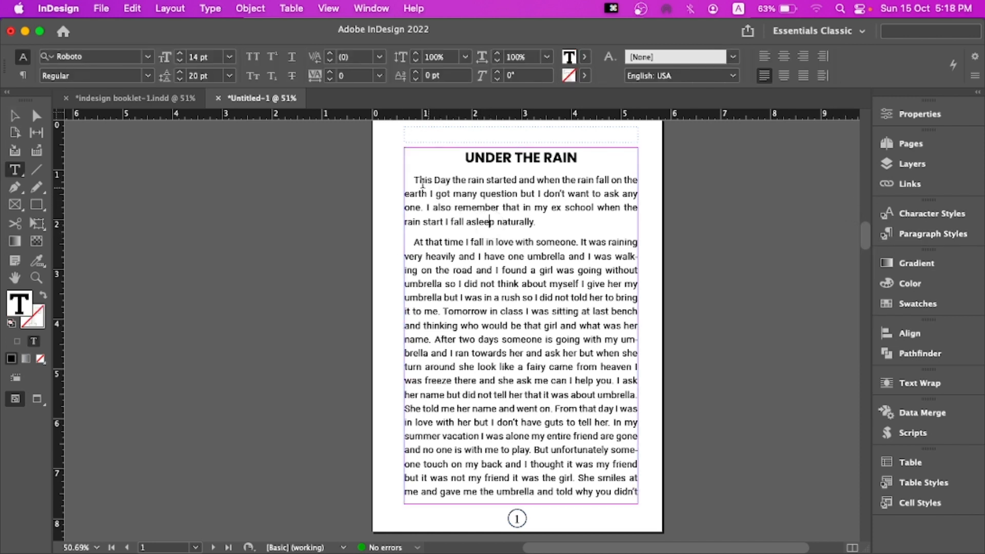
pyautogui.moveTo(405, 179); pyautogui.dragTo(554, 222)
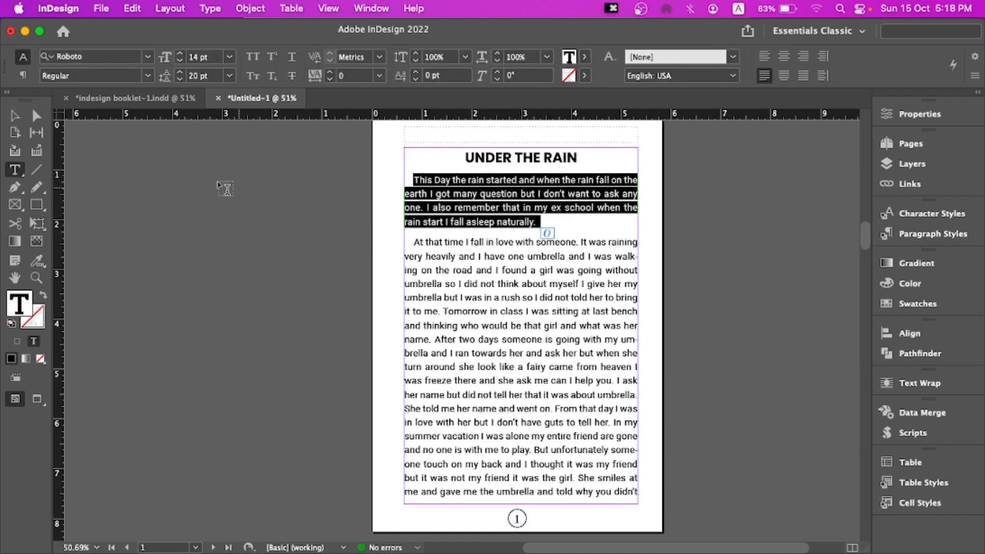
pyautogui.click(220, 190)
pyautogui.click(14, 115)
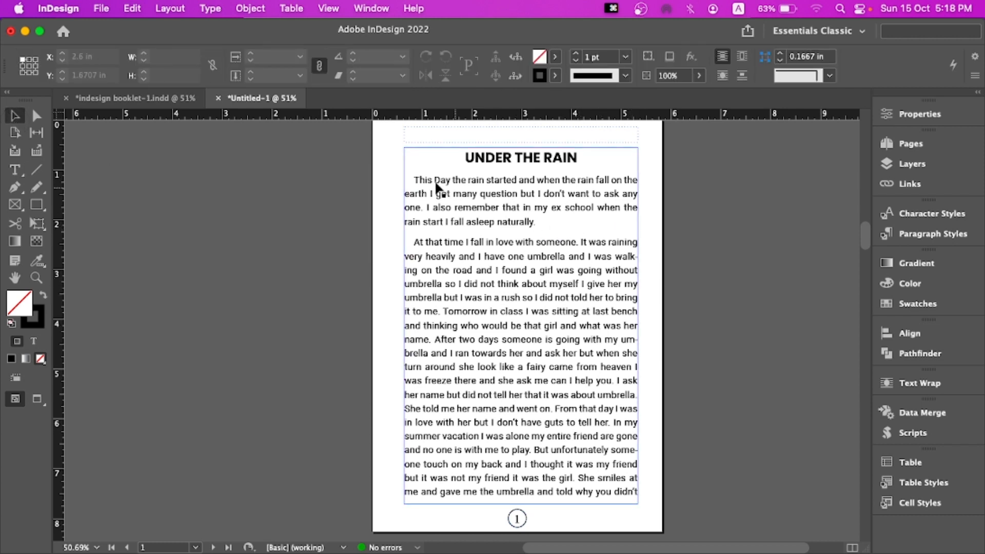
# Scroll through the spreads to review the tinted background and story layout across pages
pyautogui.scroll(5, 496, 164)
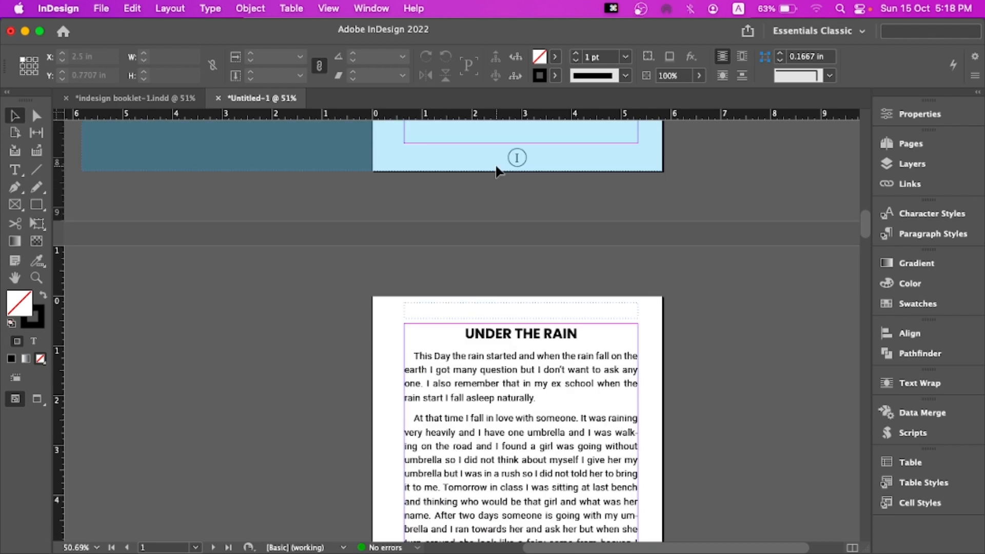
pyautogui.scroll(-2, 498, 174)
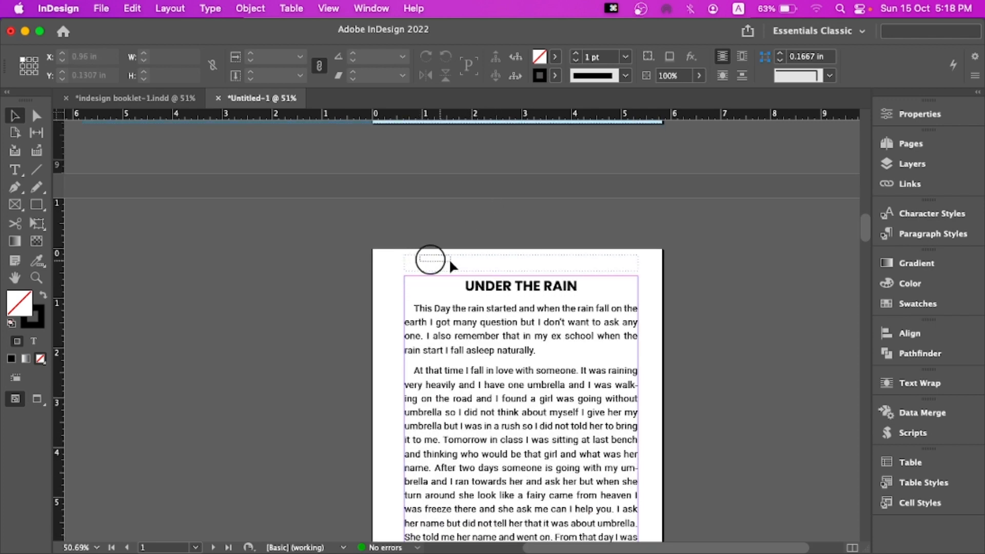
pyautogui.moveTo(450, 262); pyautogui.dragTo(639, 275)
pyautogui.scroll(-10, 525, 239)
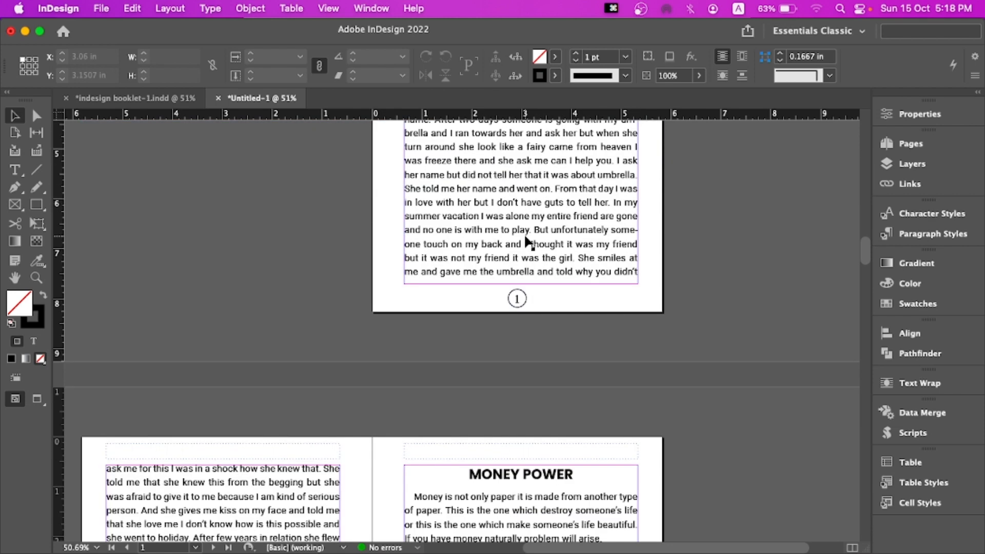
pyautogui.scroll(-3, 525, 240)
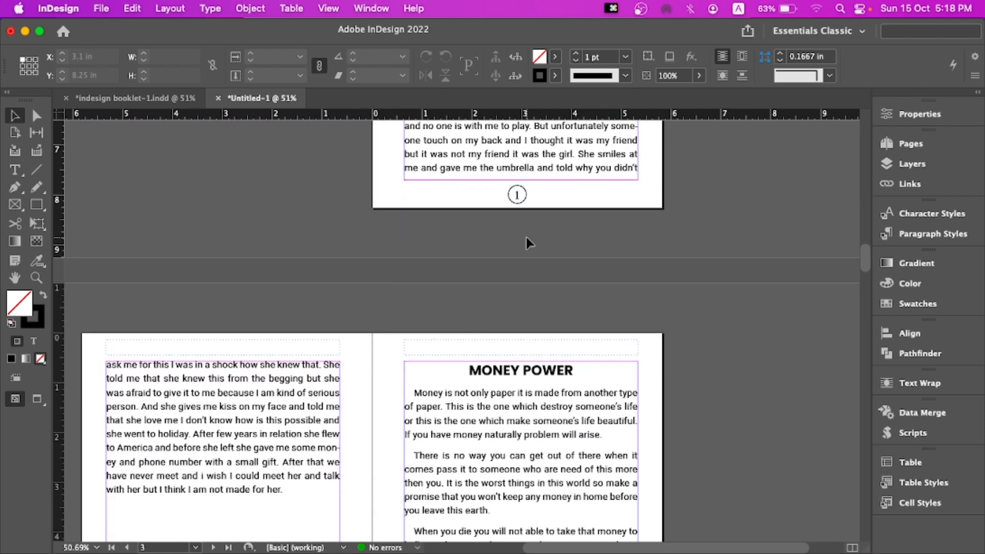
pyautogui.scroll(-6, 527, 237)
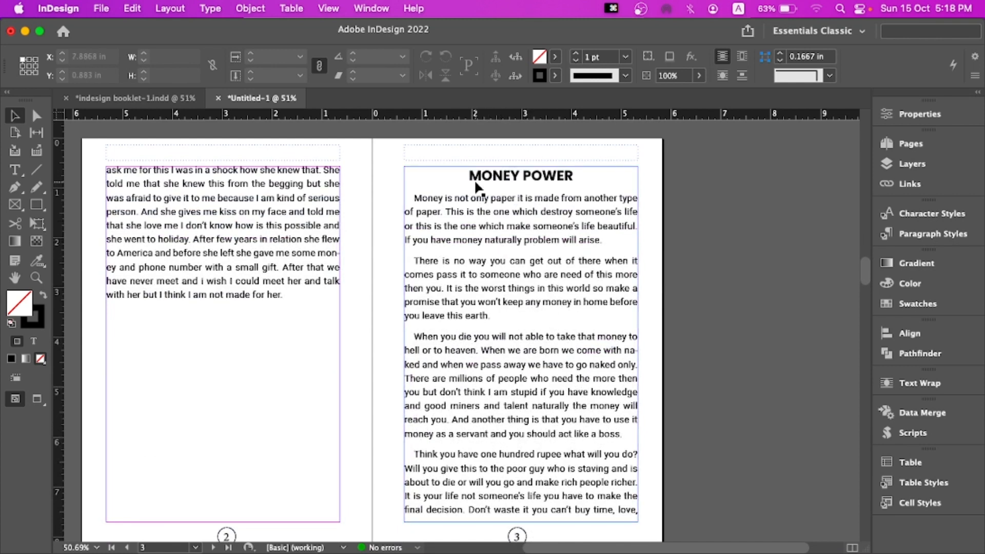
pyautogui.scroll(12, 437, 160)
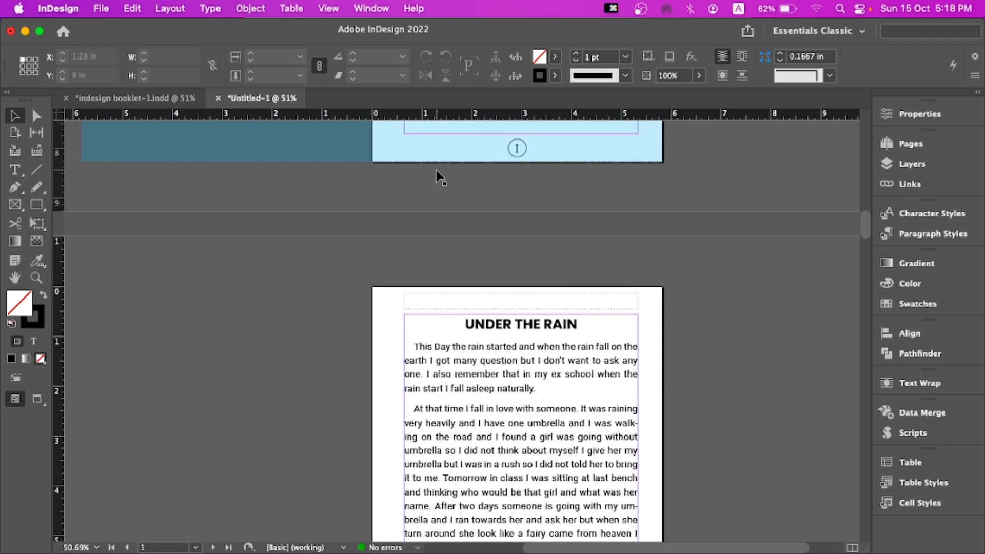
pyautogui.scroll(6, 437, 176)
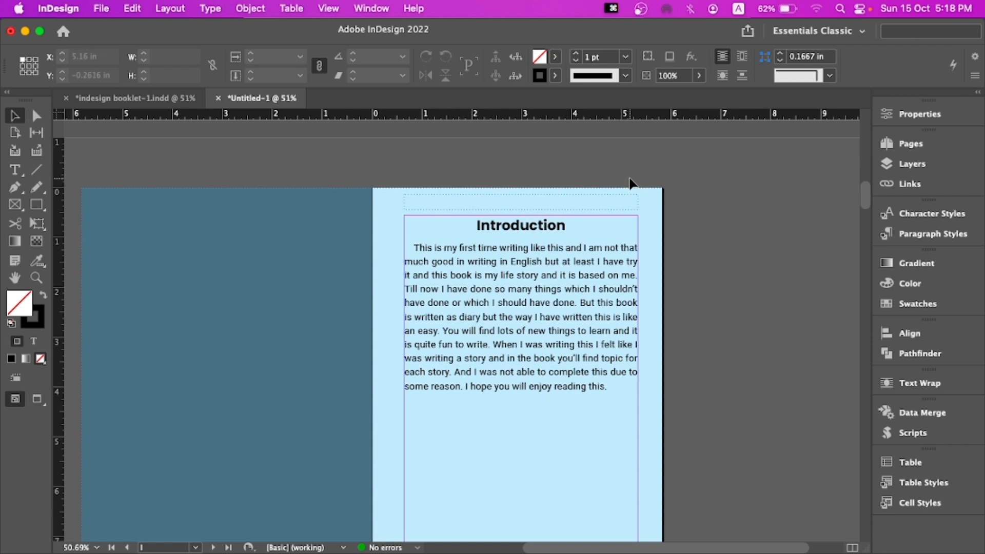
pyautogui.scroll(-1, 628, 180)
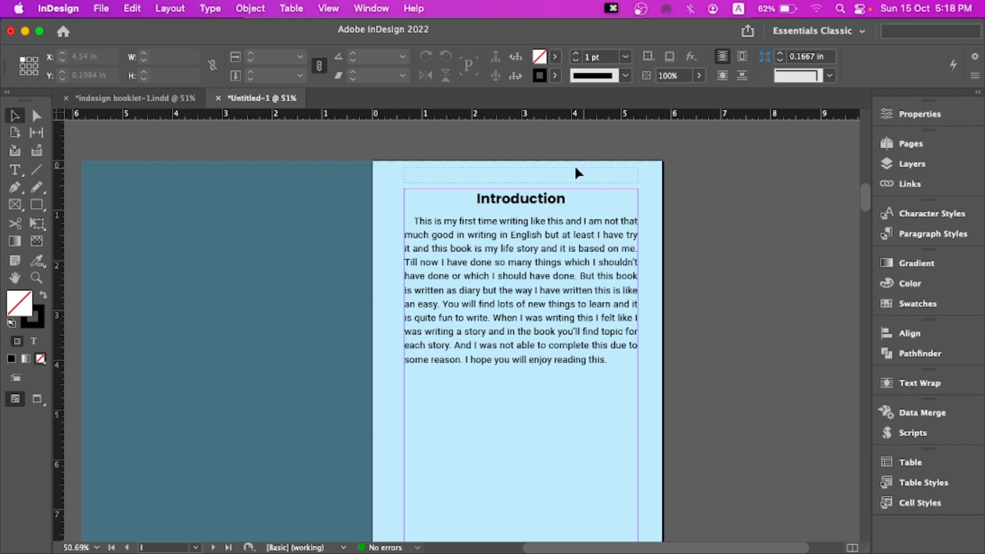
pyautogui.scroll(-1, 580, 165)
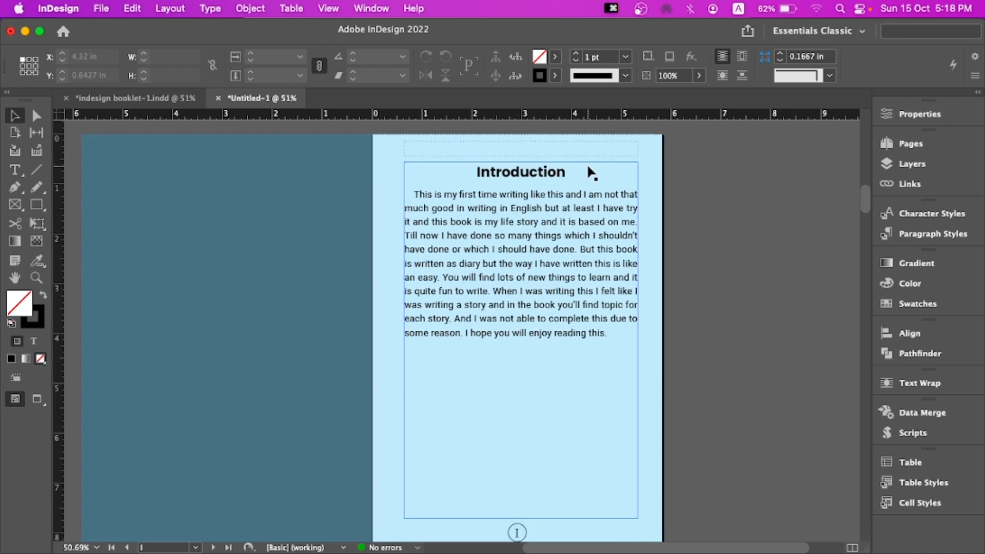